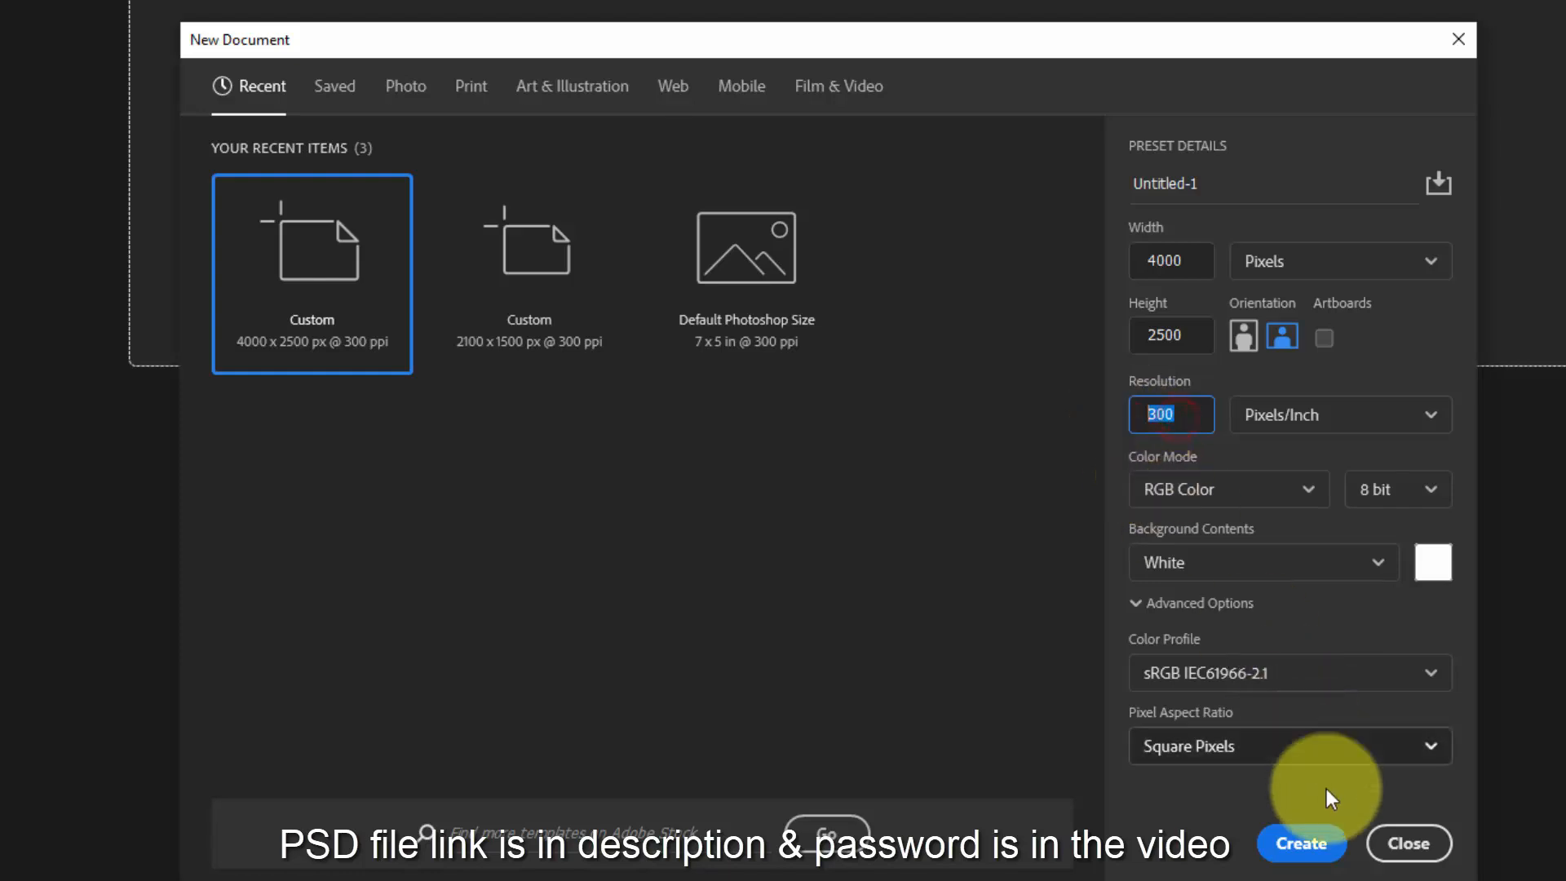
- Create a 4000 × 2500 px document at 300 ppi and put its unlocked background layer in a group named Background
{"action": "left_click", "coordinate": [1301, 843]}
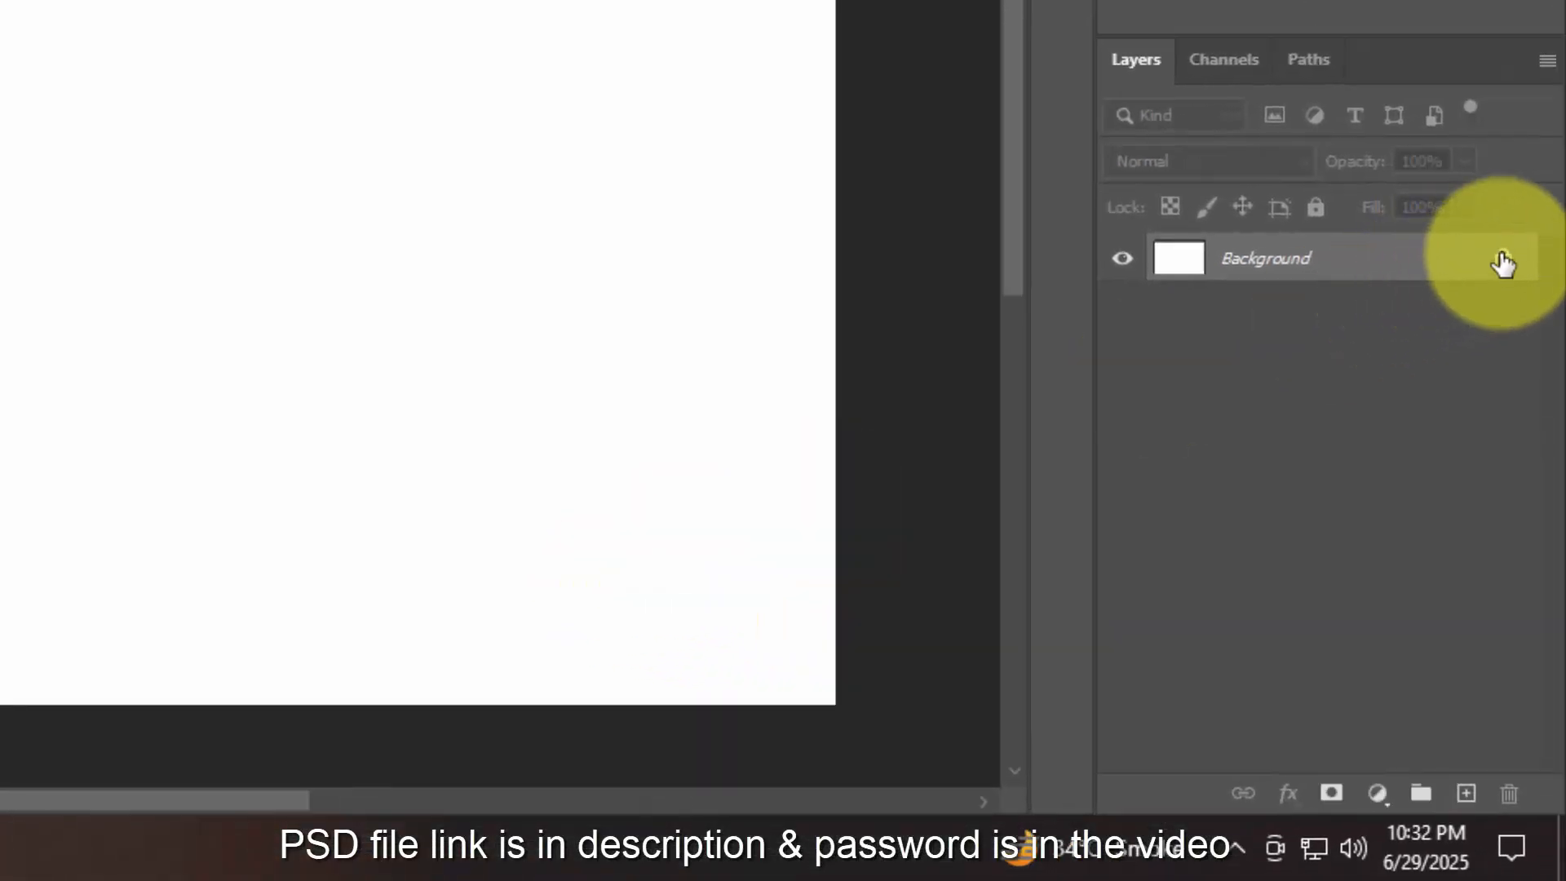
{"action": "left_click", "coordinate": [1503, 258]}
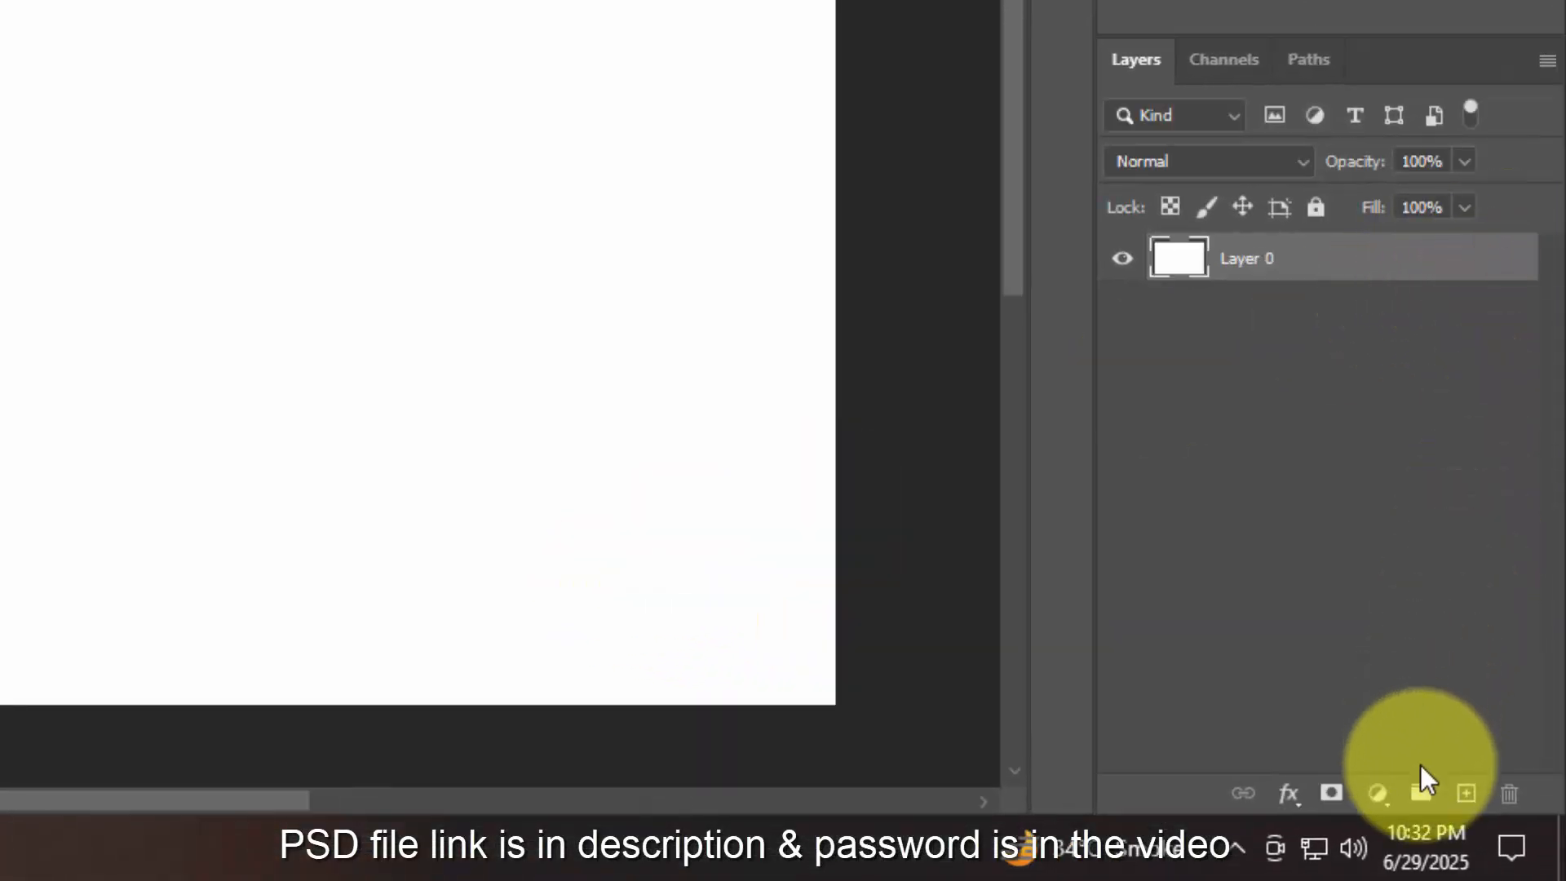
{"action": "left_click", "coordinate": [1421, 789]}
{"action": "left_click", "coordinate": [1263, 262]}
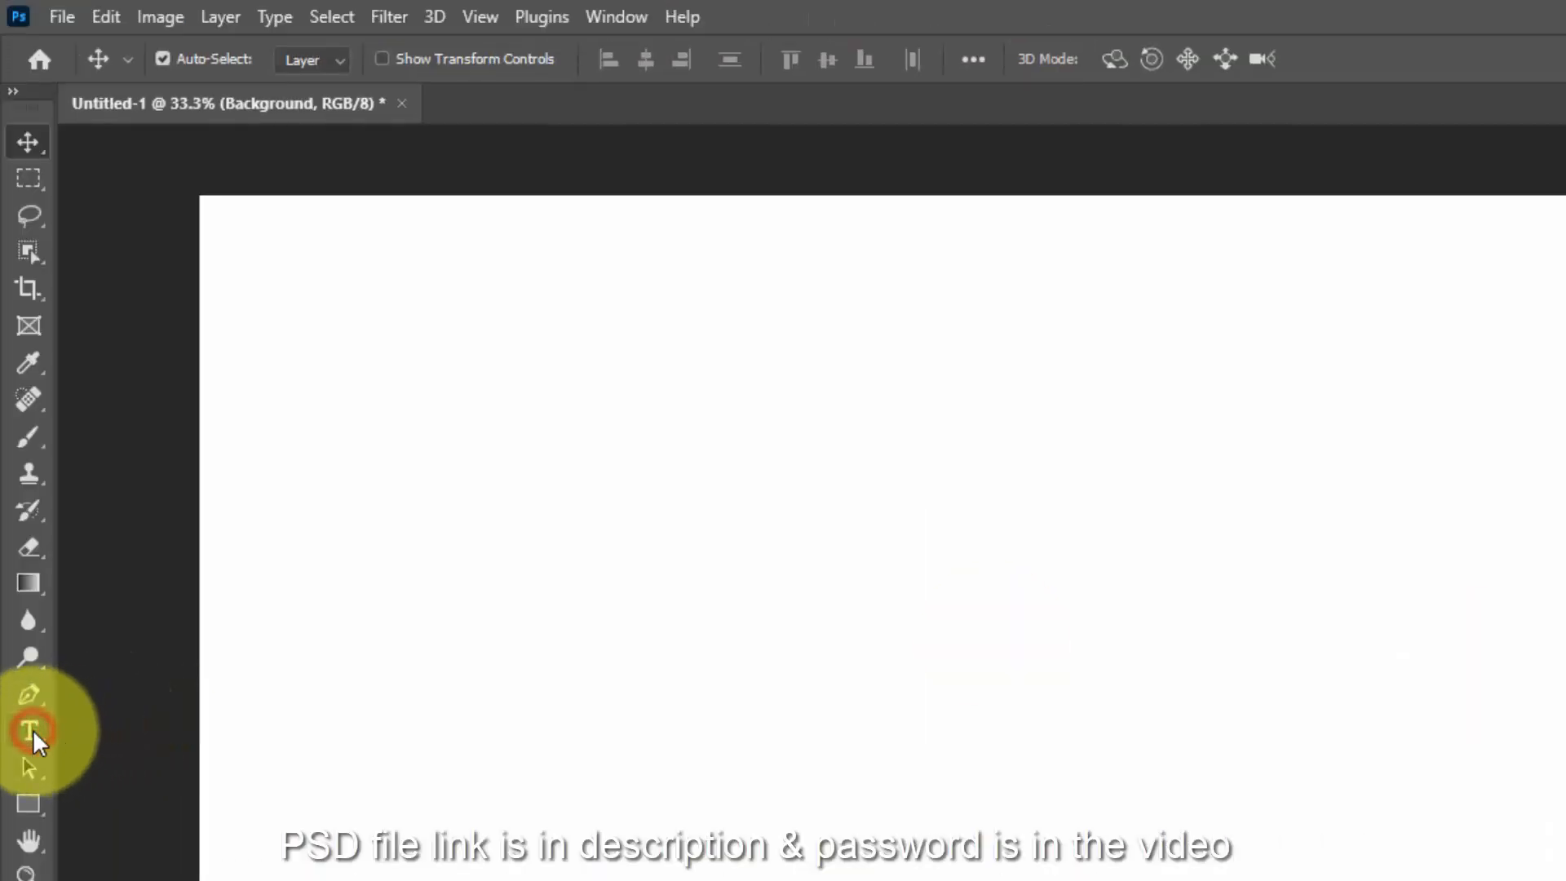
- Add the horizontal text "Jambo" on the white canvas
{"action": "left_click", "coordinate": [31, 731]}
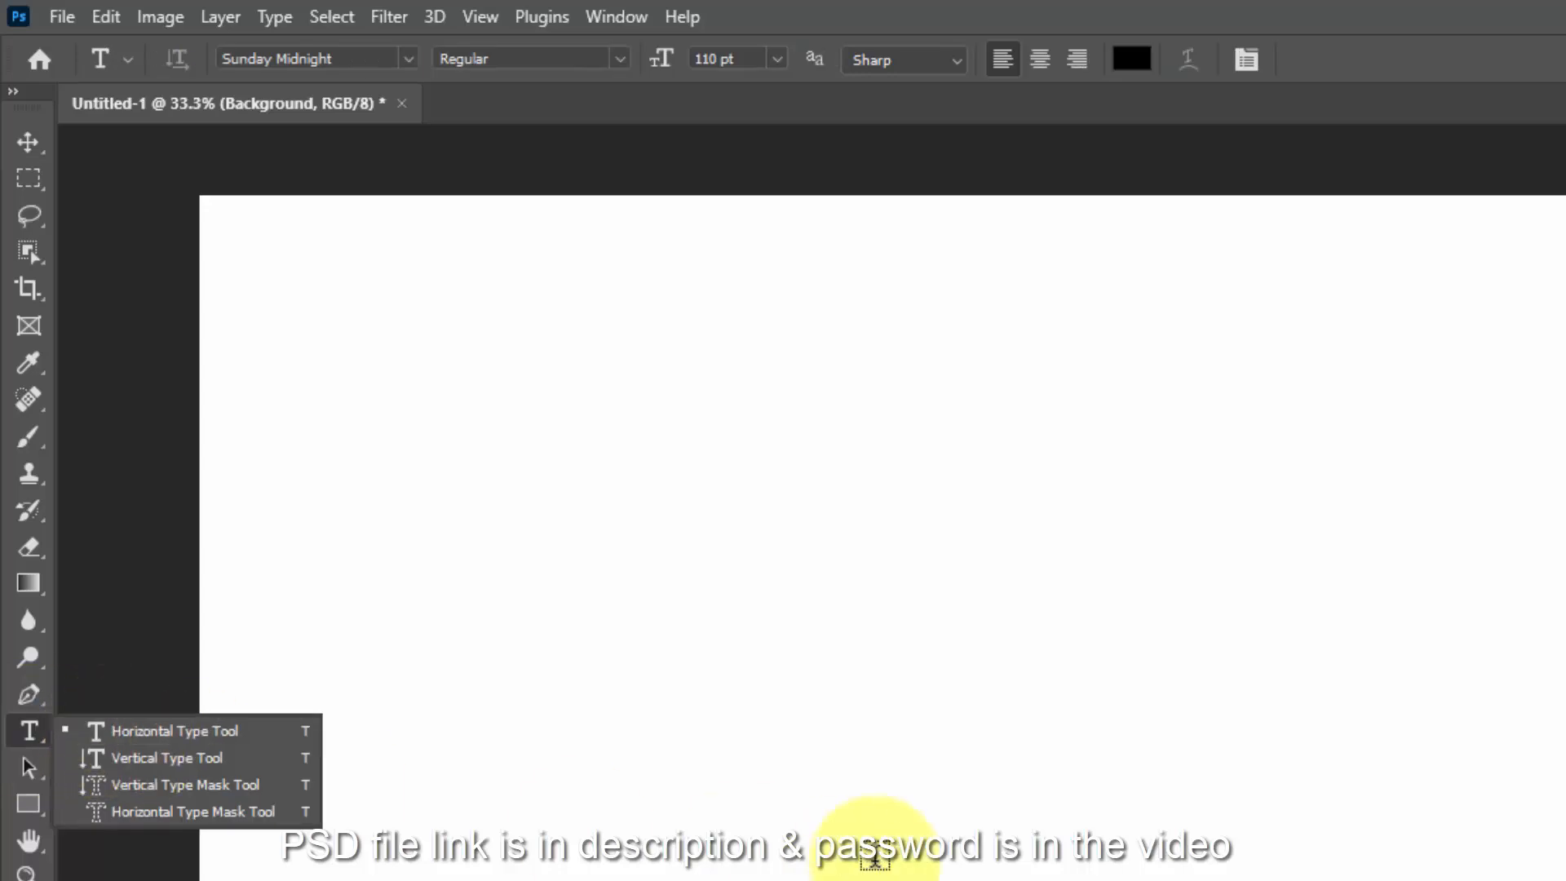
{"action": "left_click", "coordinate": [287, 740]}
{"action": "left_click", "coordinate": [863, 832]}
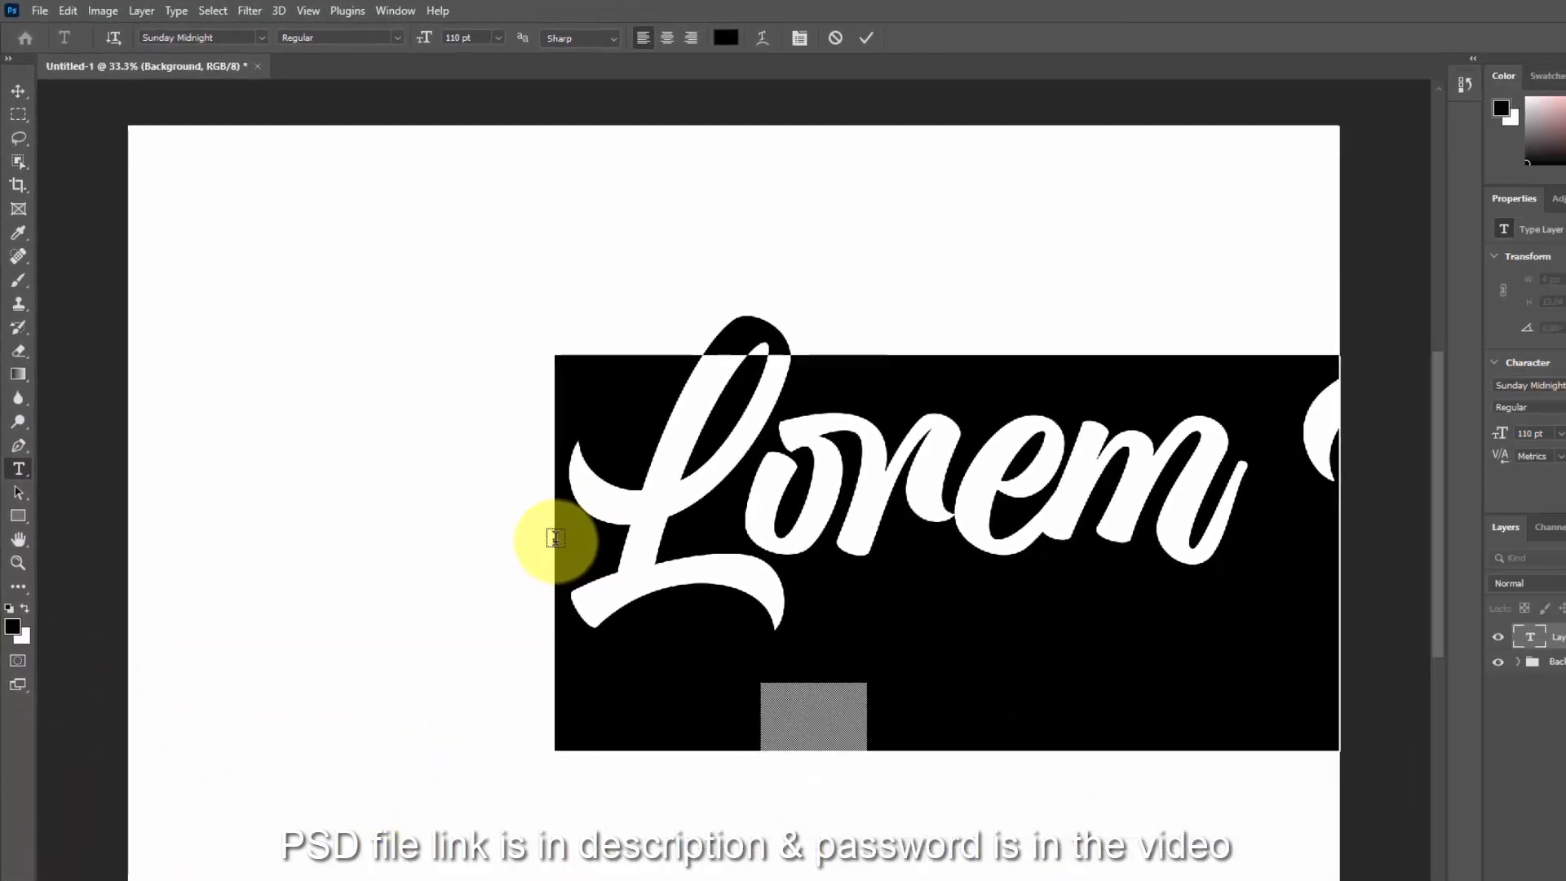
{"action": "type", "text": "Ja"}
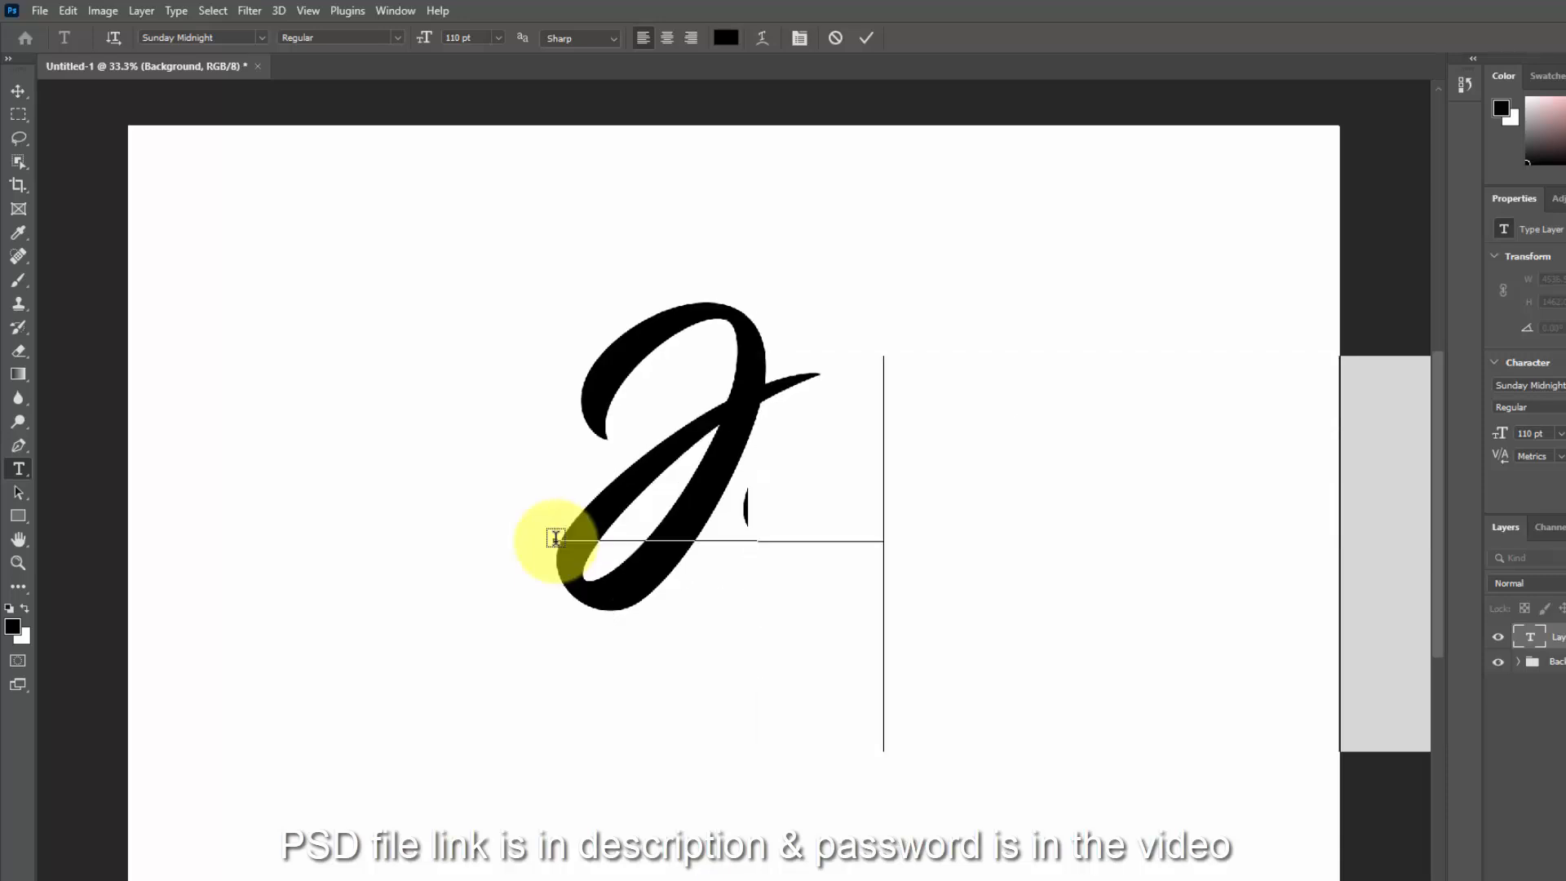
{"action": "type", "text": "mbo"}
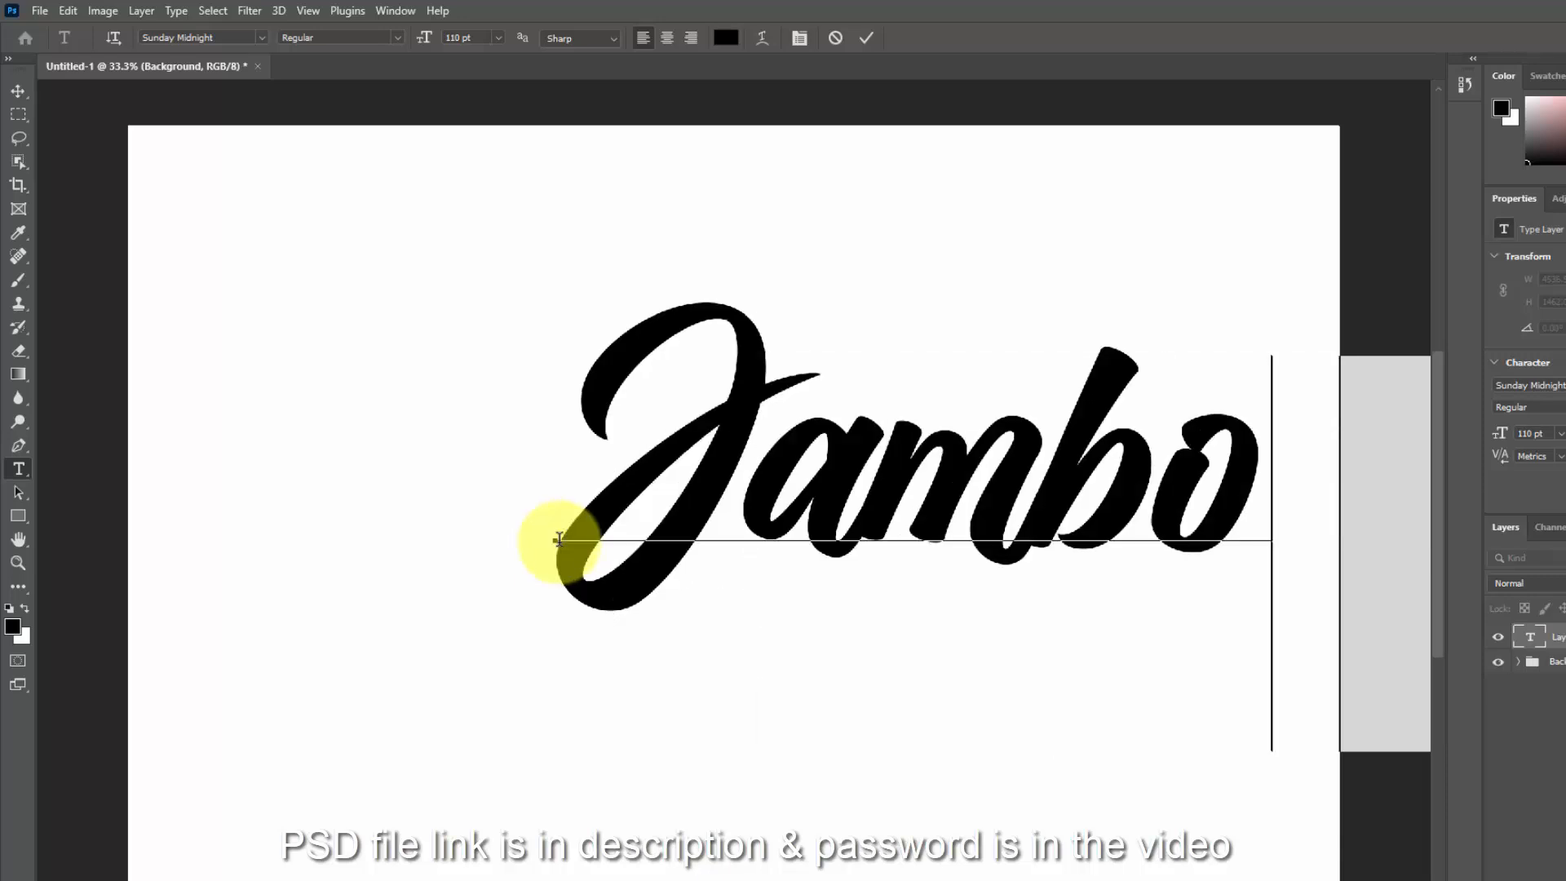
- Apply the Sunday Midnight font to the whole Jambo text
{"action": "left_click", "coordinate": [594, 539]}
{"action": "key", "text": "ctrl+a"}
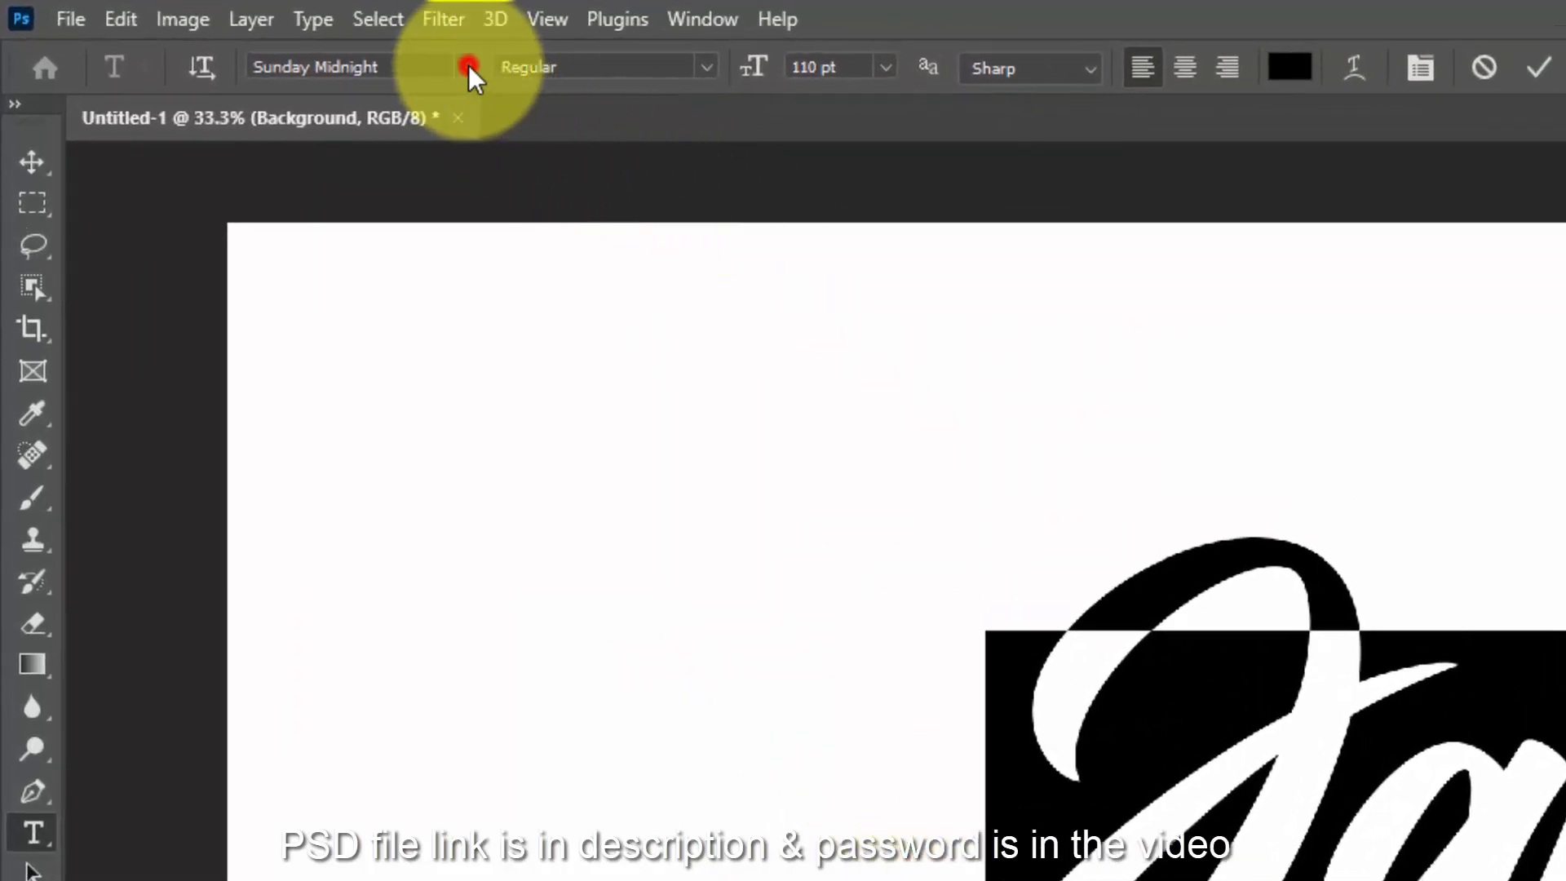
{"action": "left_click", "coordinate": [335, 49]}
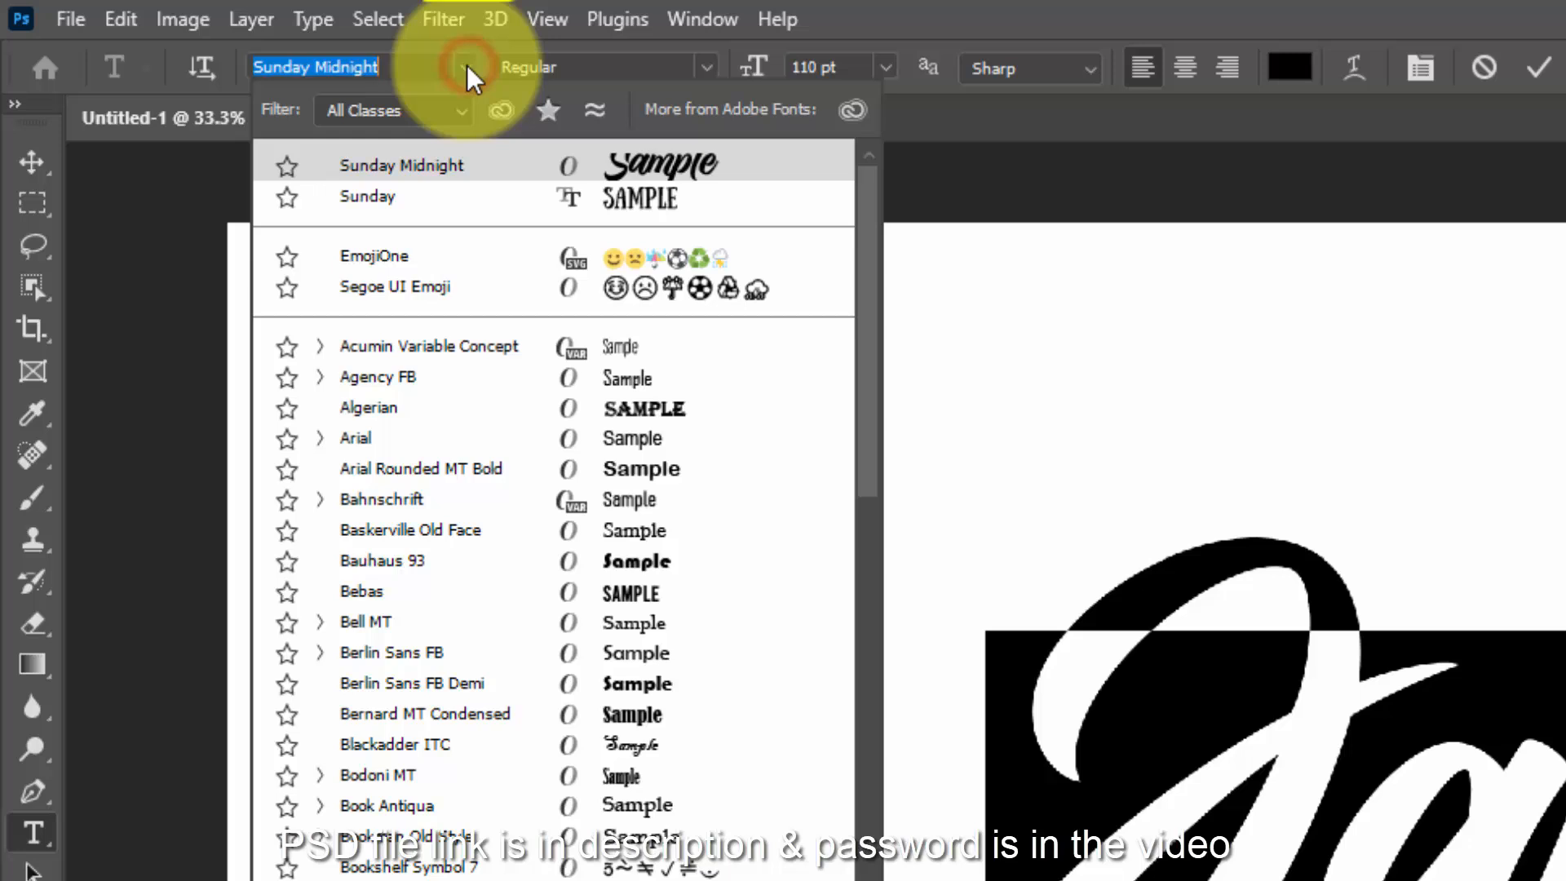
{"action": "left_click", "coordinate": [475, 166]}
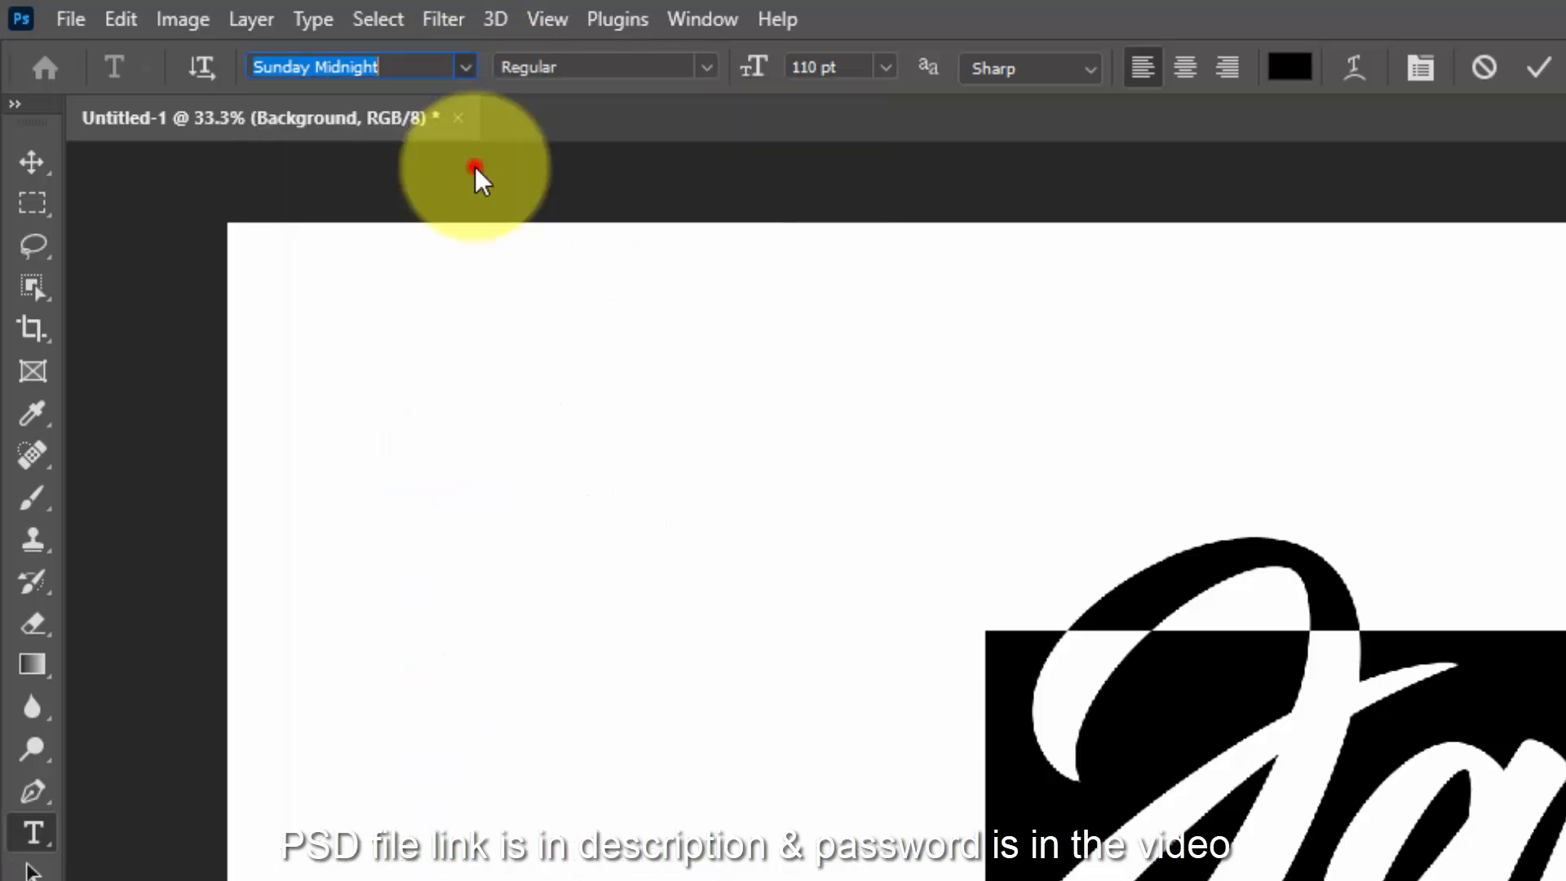
- Set the Jambo text size to 150 pt and move the text to the middle of the canvas
{"action": "left_click", "coordinate": [822, 68]}
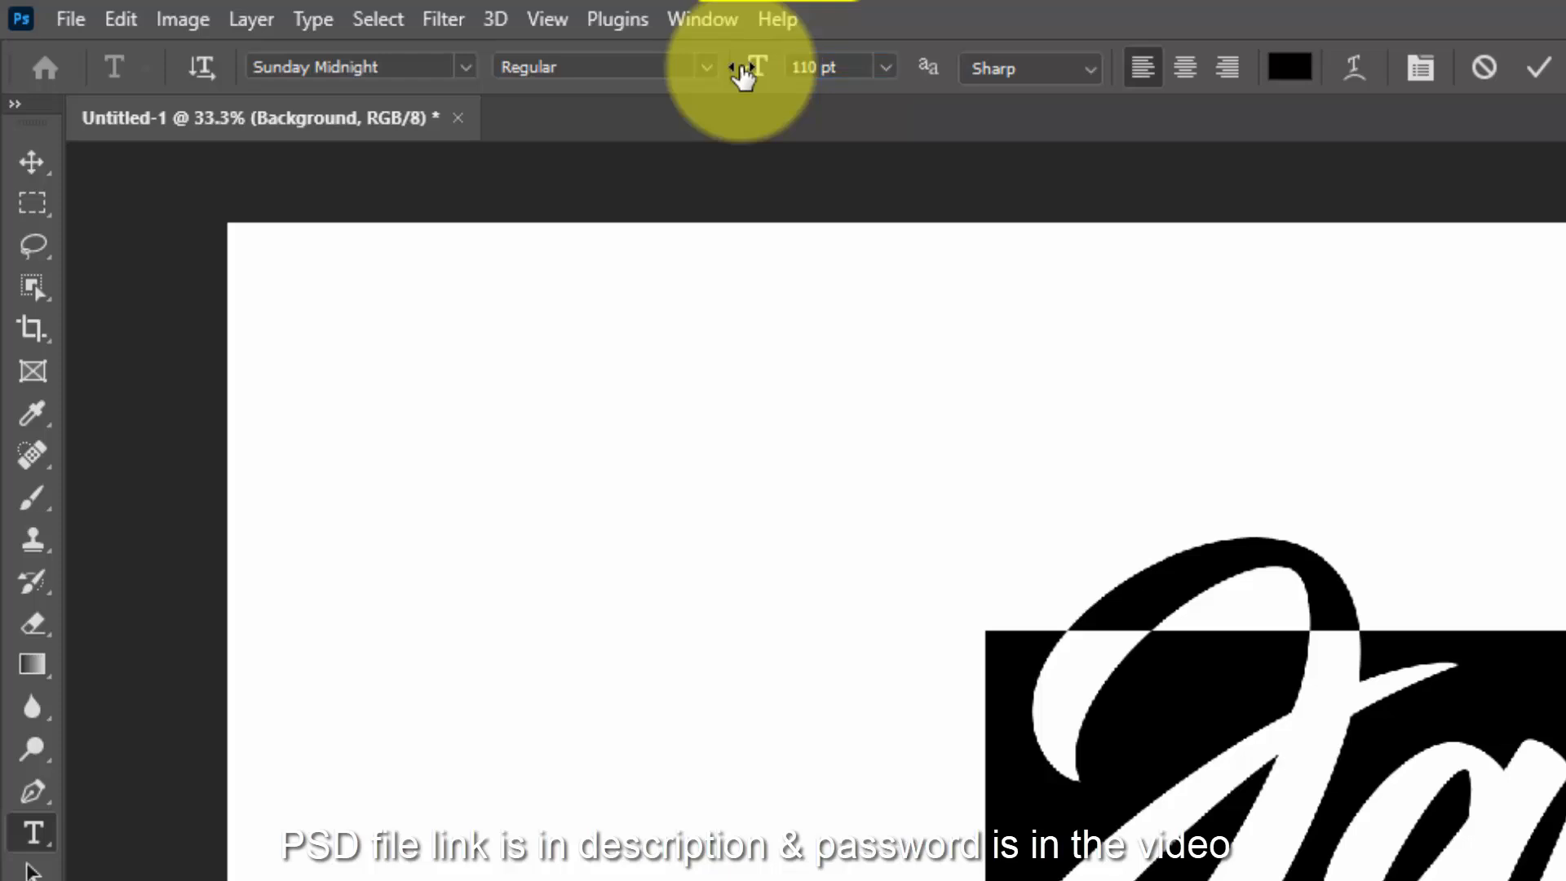
{"action": "left_click", "coordinate": [816, 81]}
{"action": "type", "text": "150"}
{"action": "key", "text": "Return"}
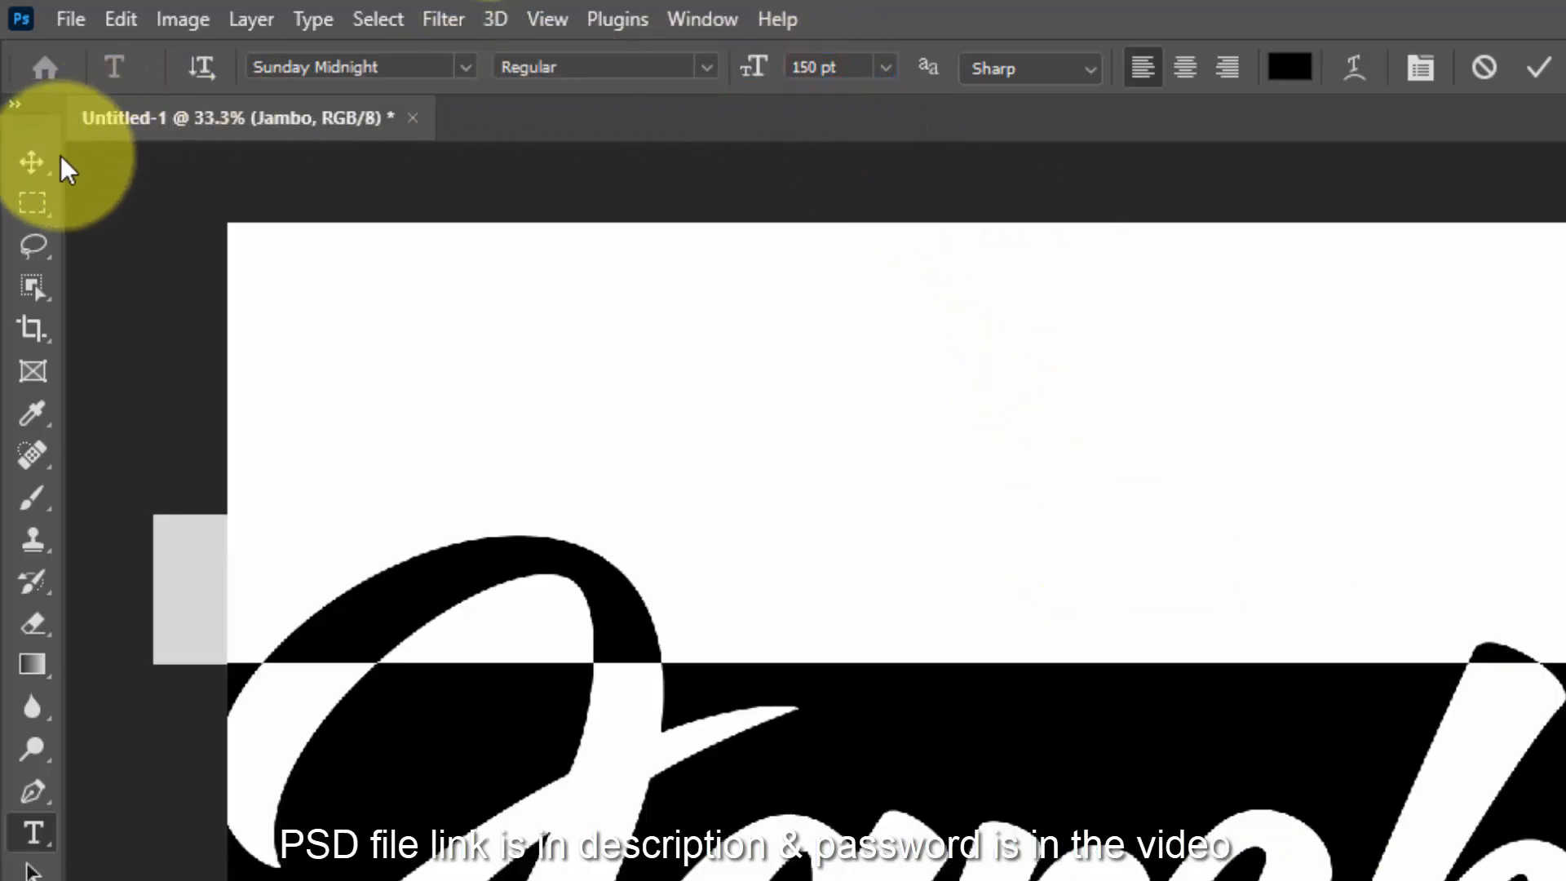
{"action": "left_click", "coordinate": [27, 155]}
{"action": "left_click_drag", "start_coordinate": [507, 490], "coordinate": [704, 443]}
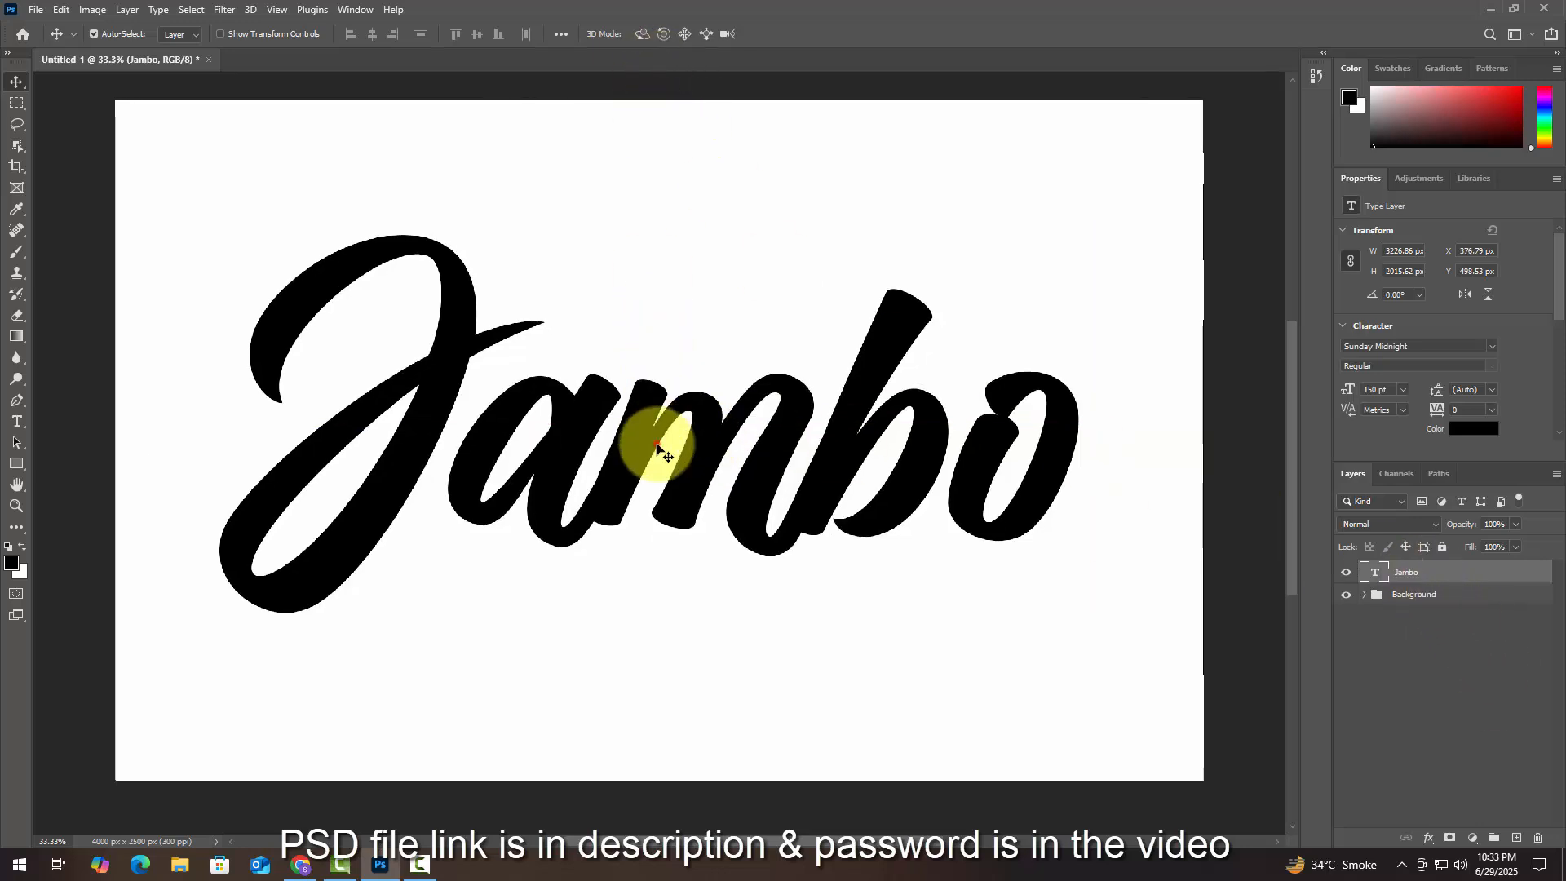
- Warp the Jambo text with the horizontal Arch style, using a bend of +14% and a vertical distortion of 10%
{"action": "double_click", "coordinate": [632, 450]}
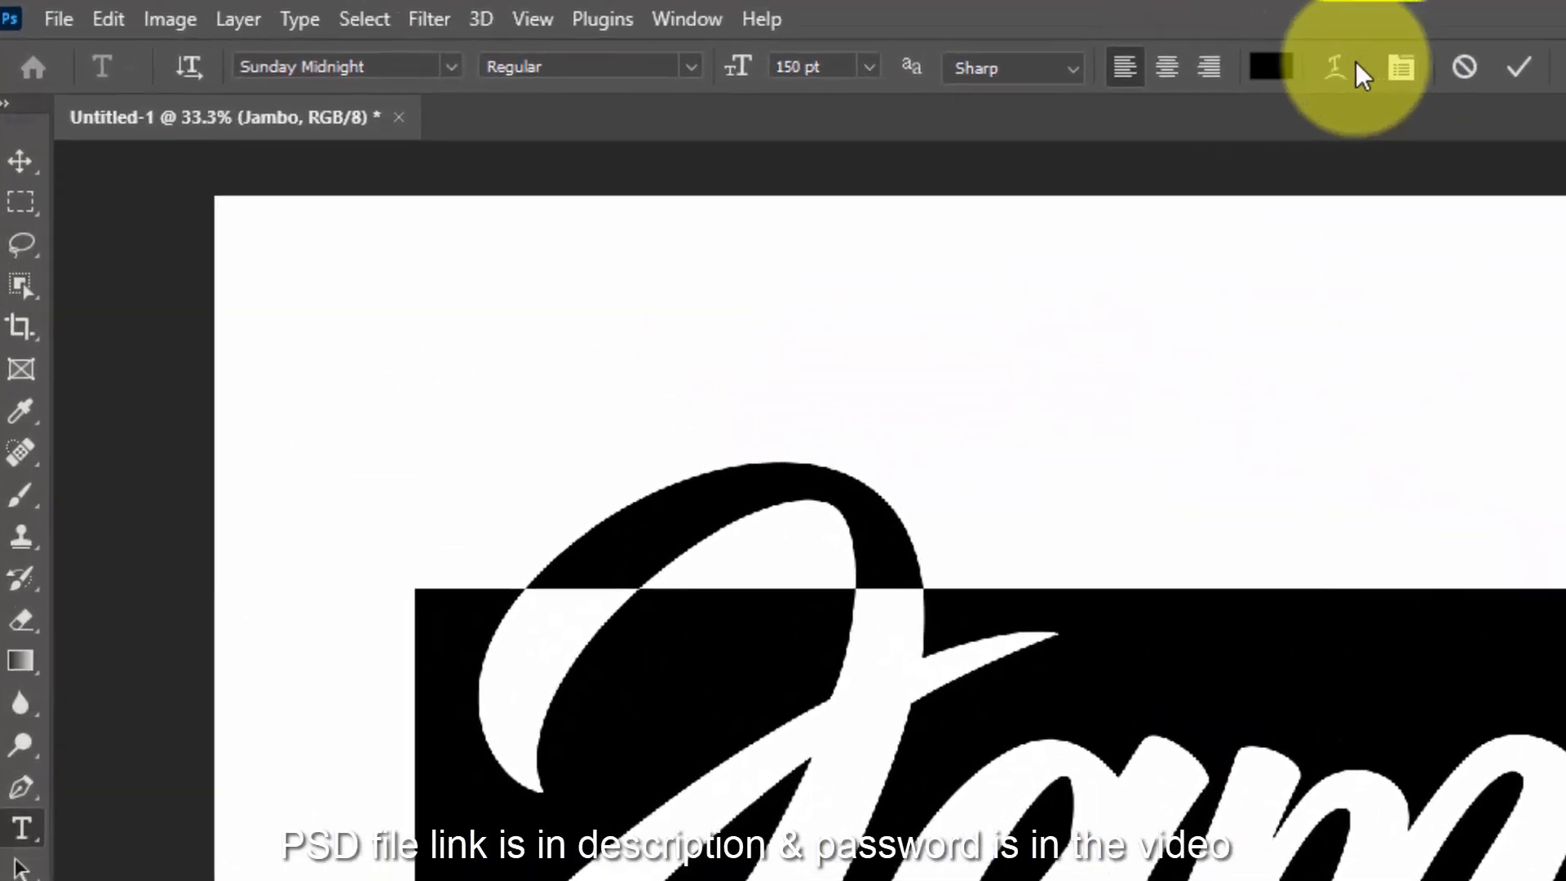
{"action": "left_click", "coordinate": [1061, 53]}
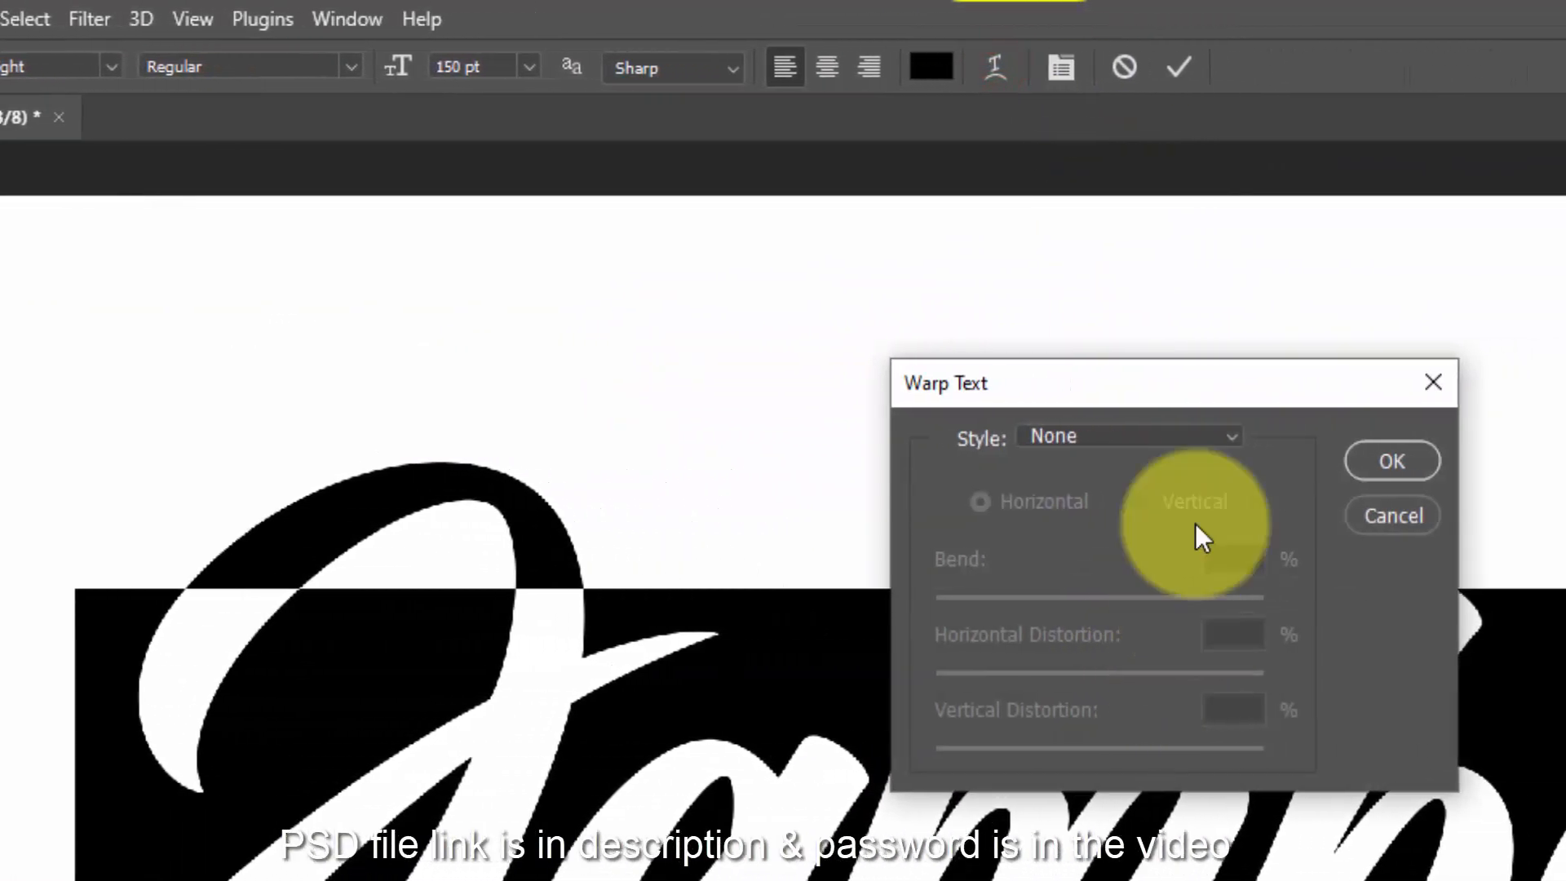
{"action": "left_click", "coordinate": [1159, 444]}
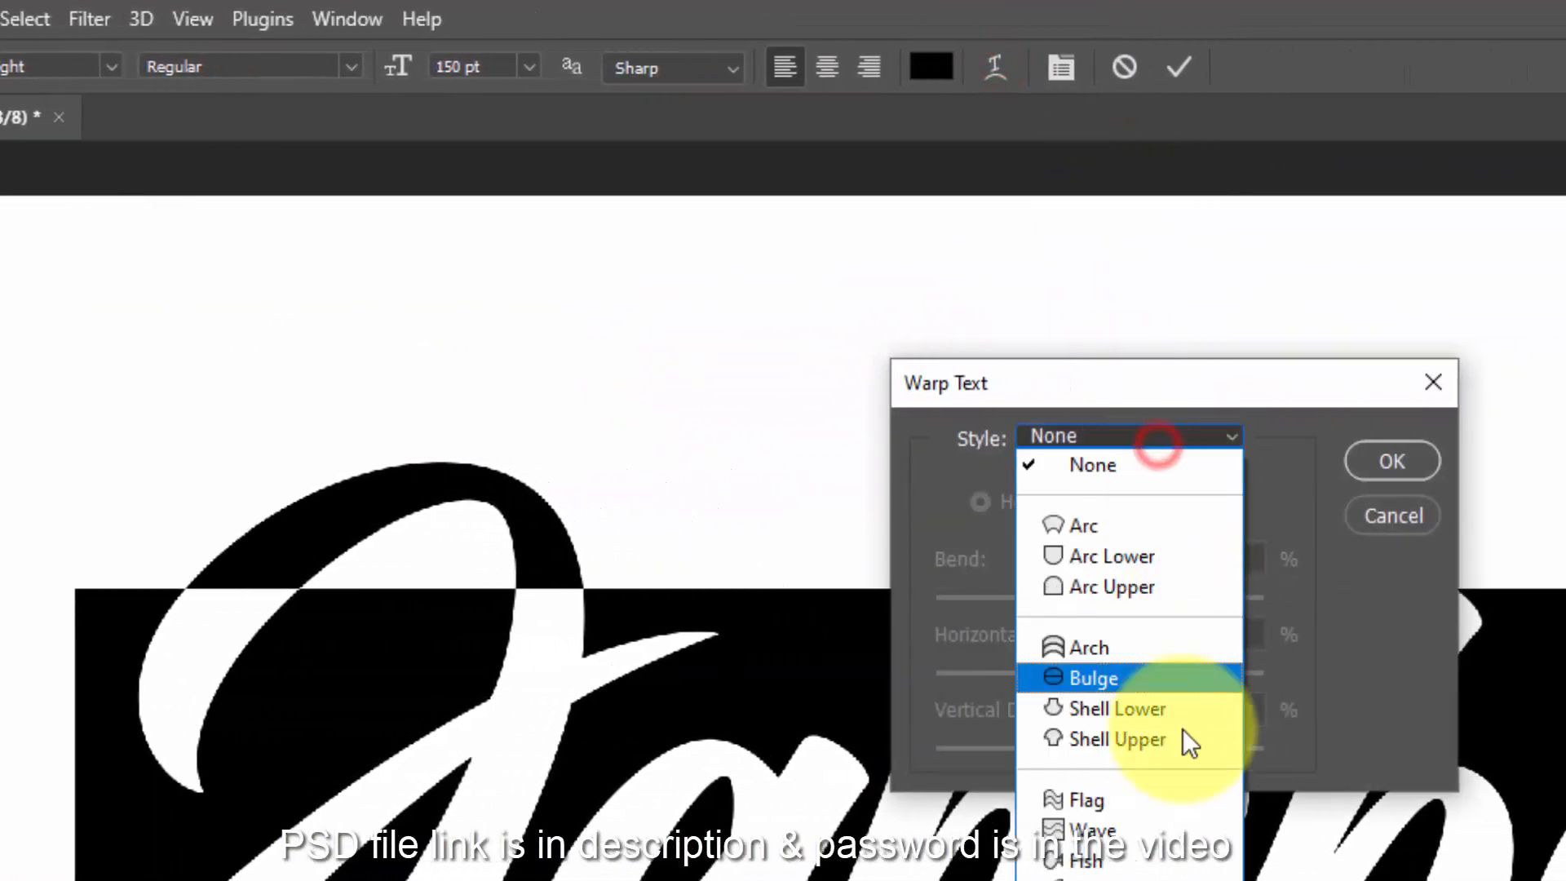
{"action": "left_click", "coordinate": [1142, 653]}
{"action": "double_click", "coordinate": [1233, 559]}
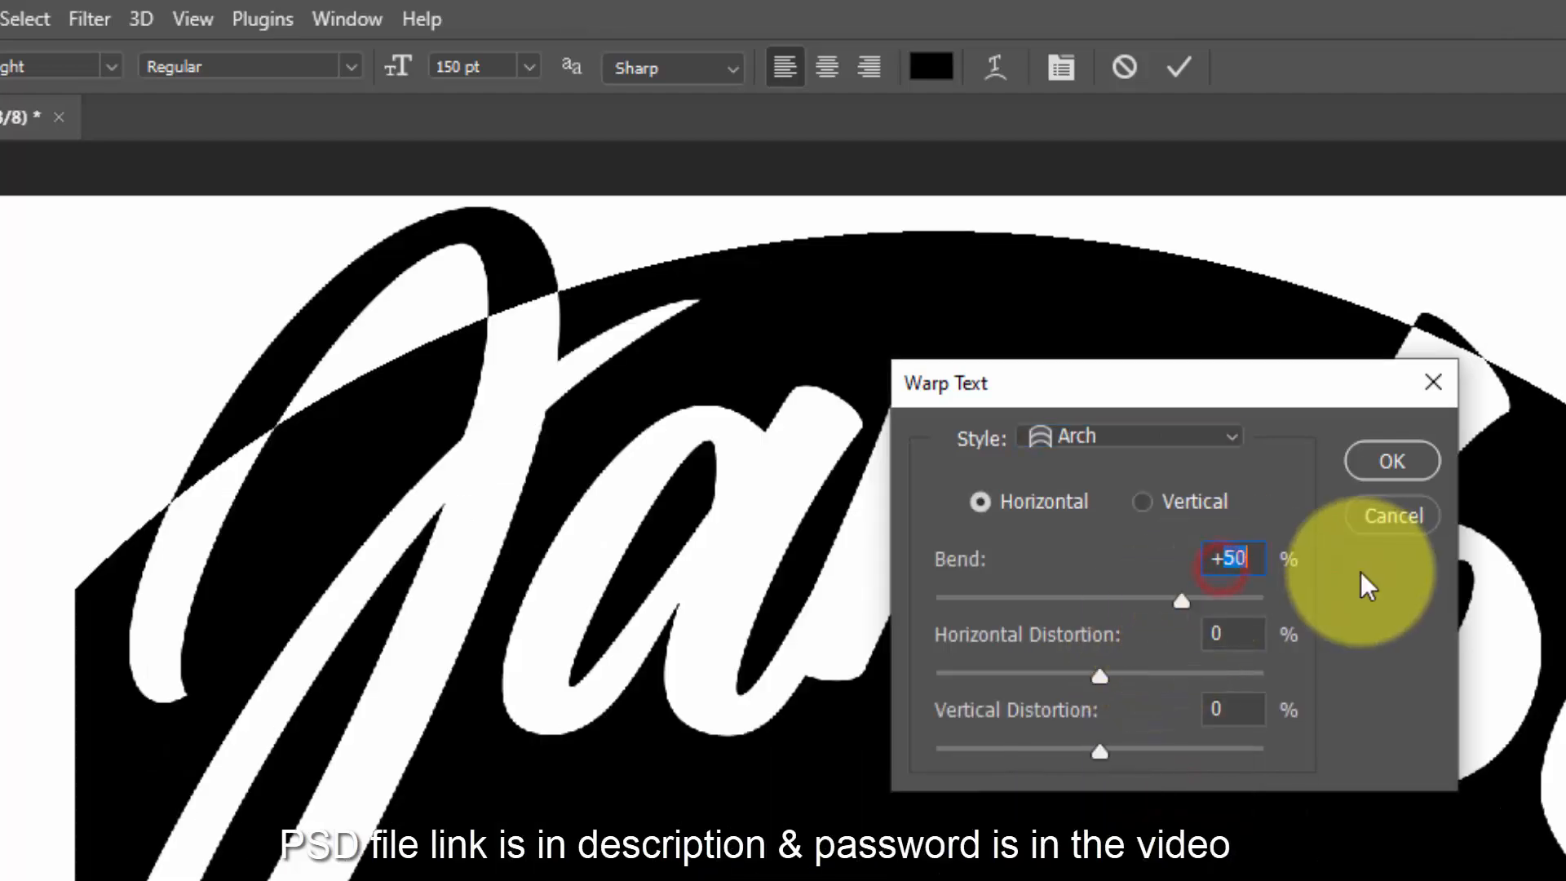
{"action": "type", "text": "+14"}
{"action": "left_click", "coordinate": [1260, 703]}
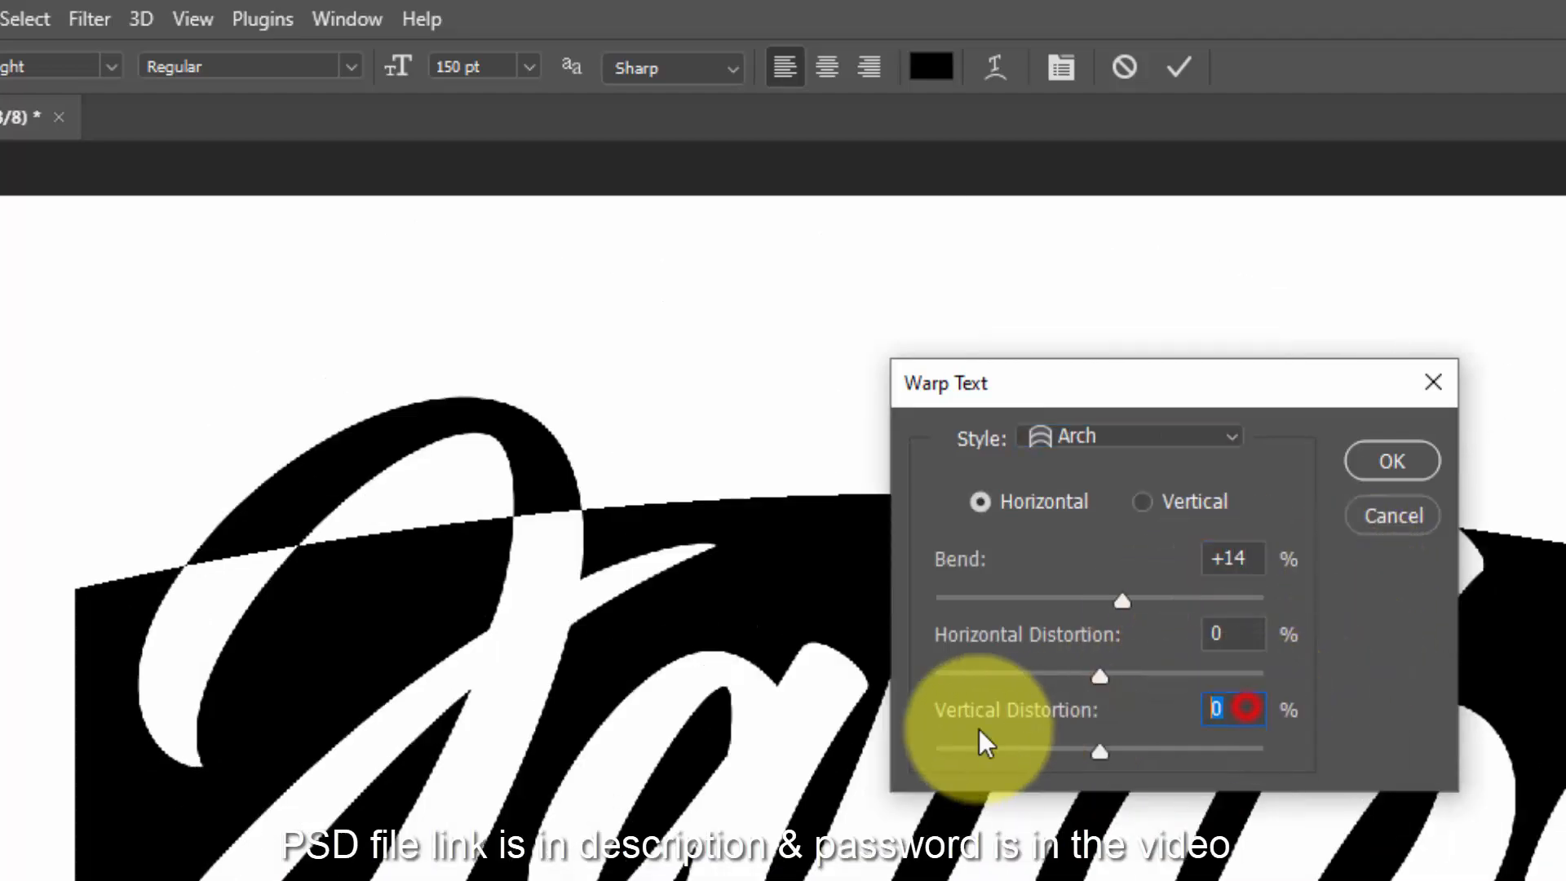
{"action": "type", "text": "10"}
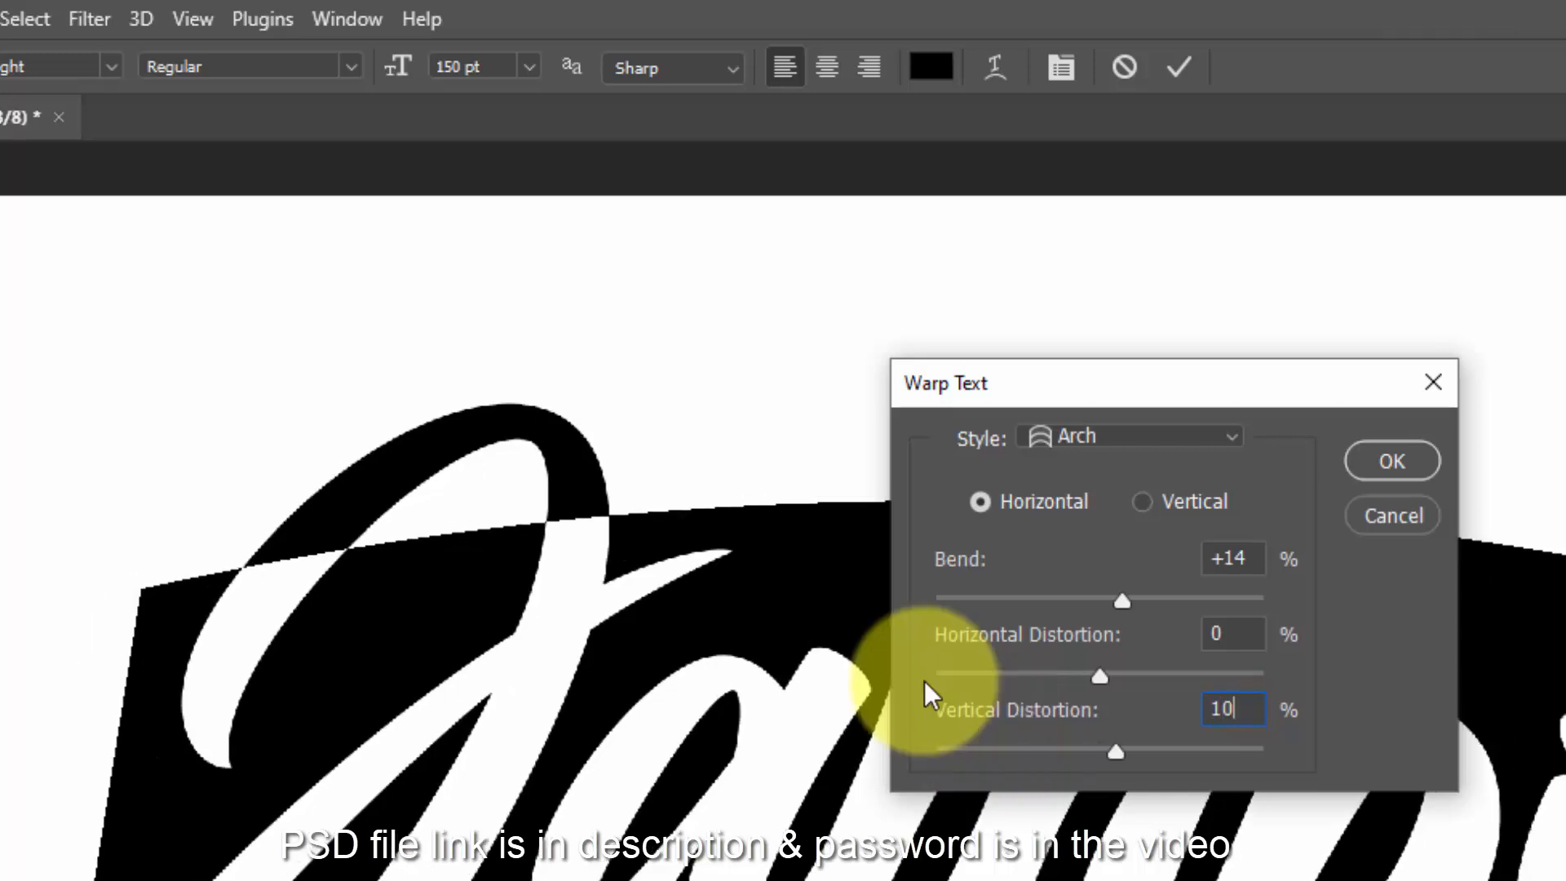
{"action": "left_click", "coordinate": [1397, 472]}
{"action": "left_click", "coordinate": [1178, 69]}
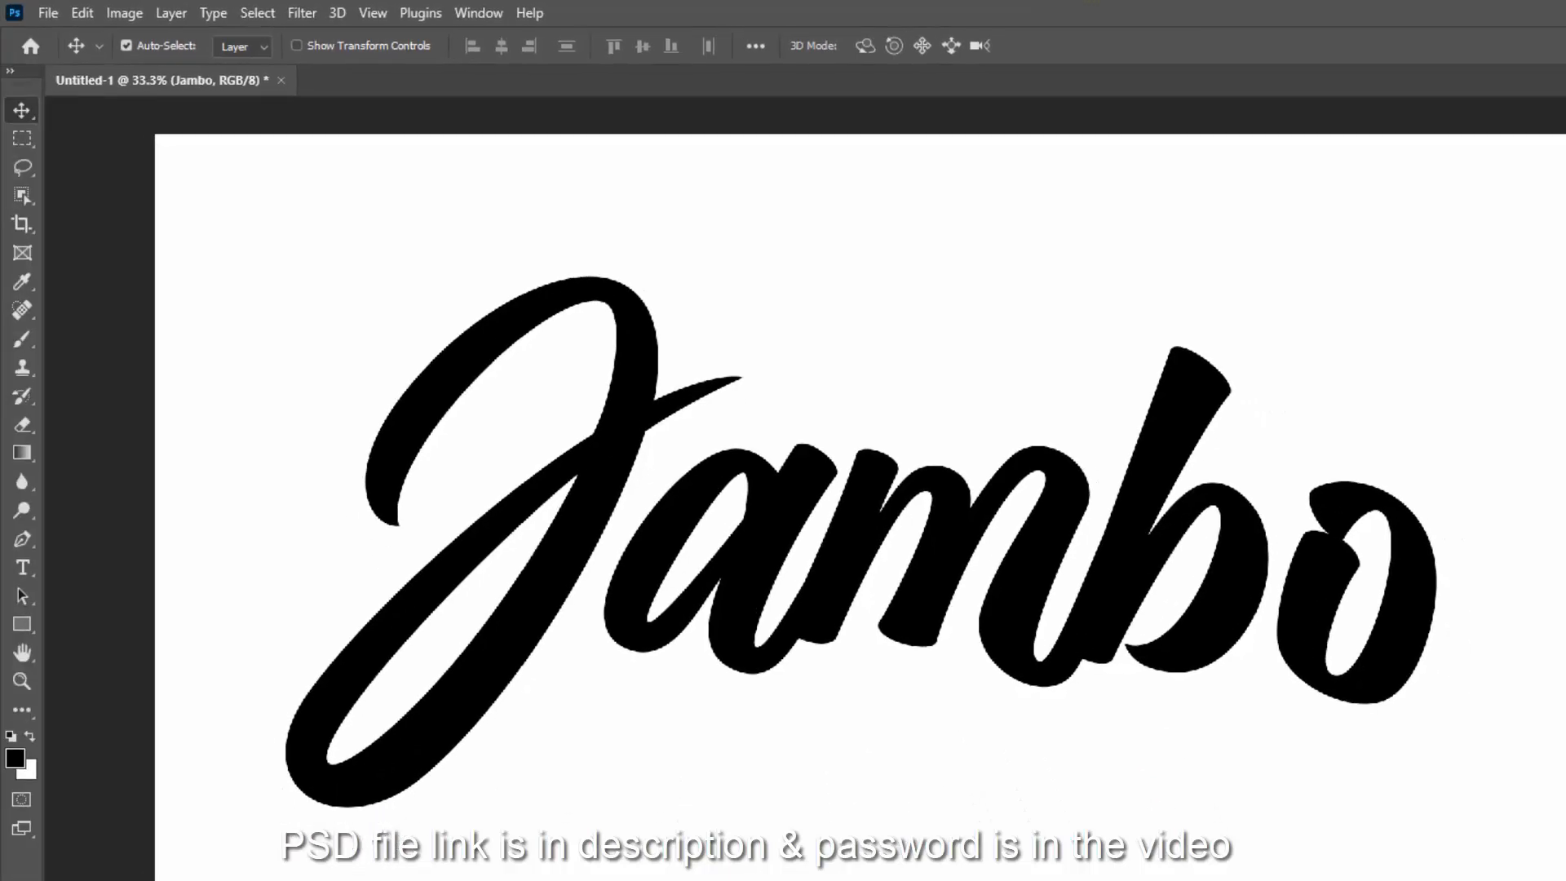
- Scale the Jambo text to 100.20% with Free Transform and reposition it centrally on the canvas
{"action": "key", "text": "ctrl+t"}
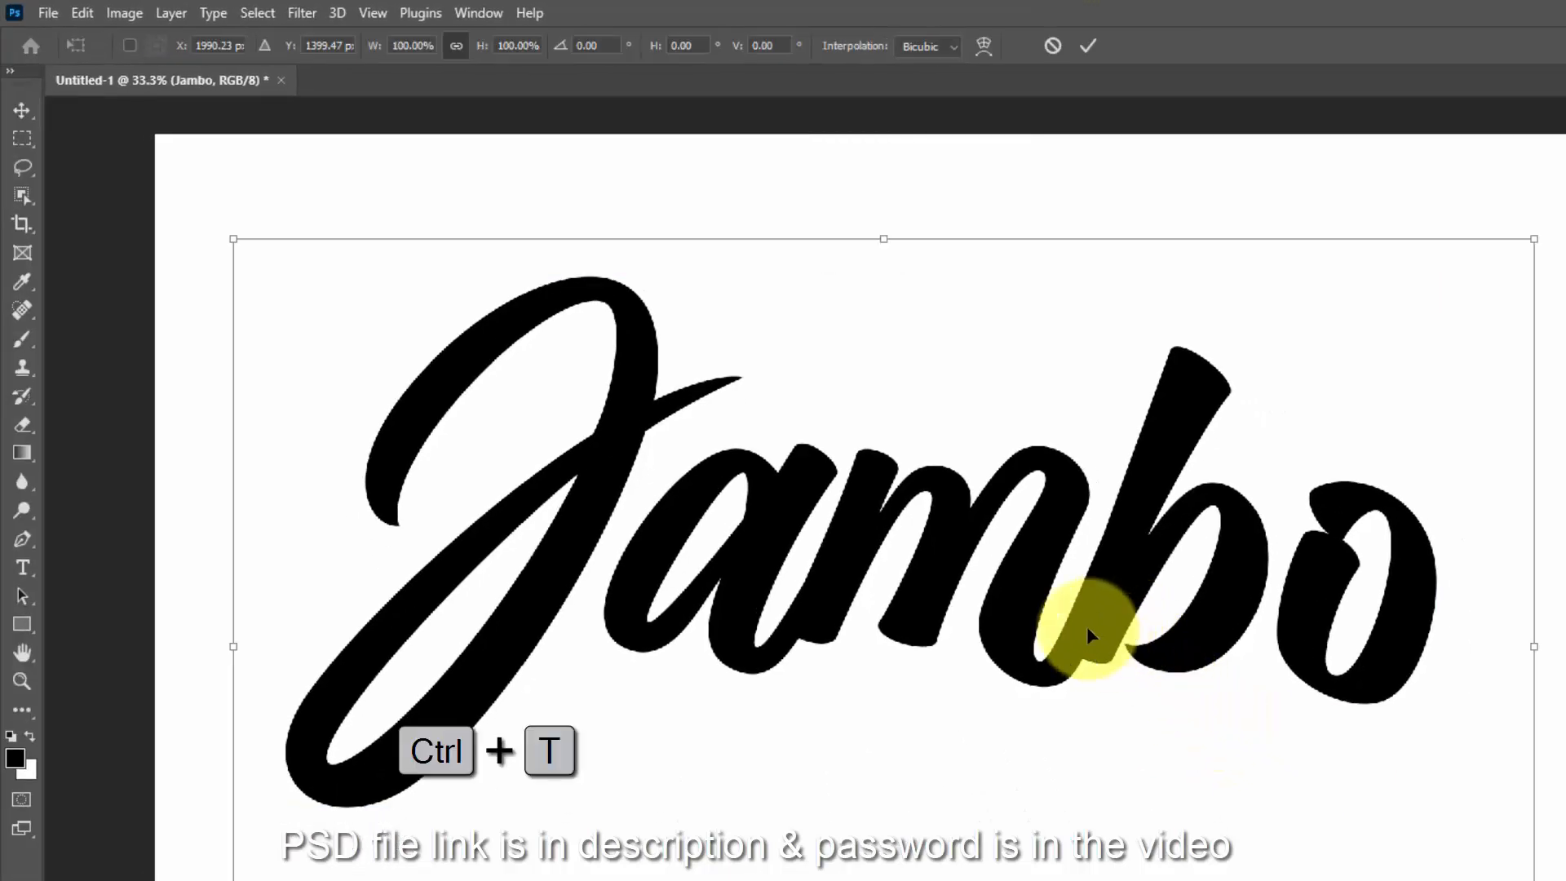
{"action": "double_click", "coordinate": [522, 46]}
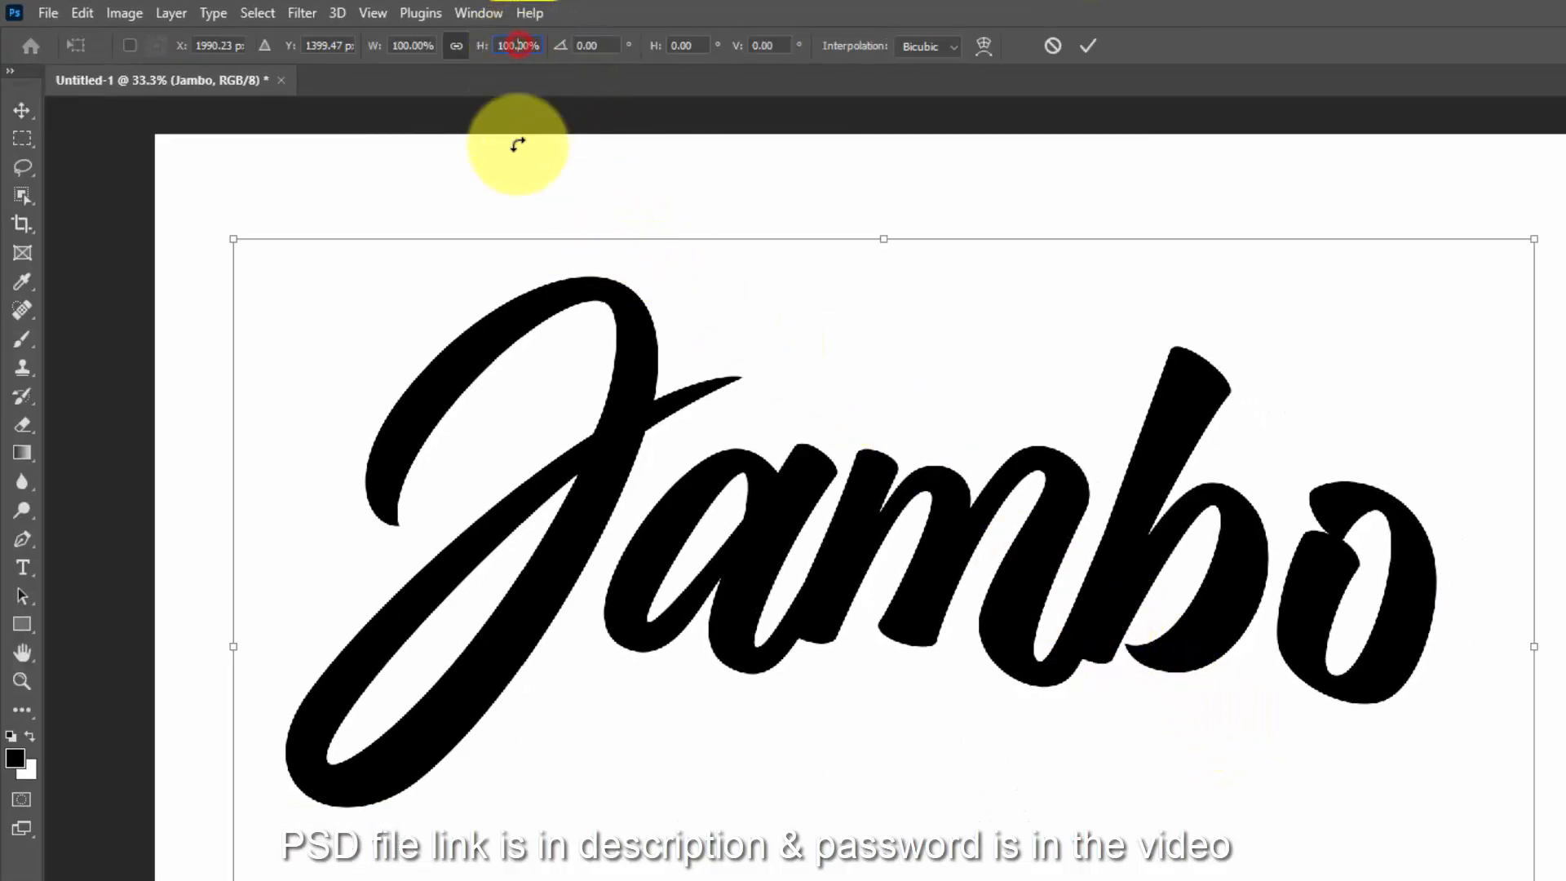
{"action": "type", "text": "100.20"}
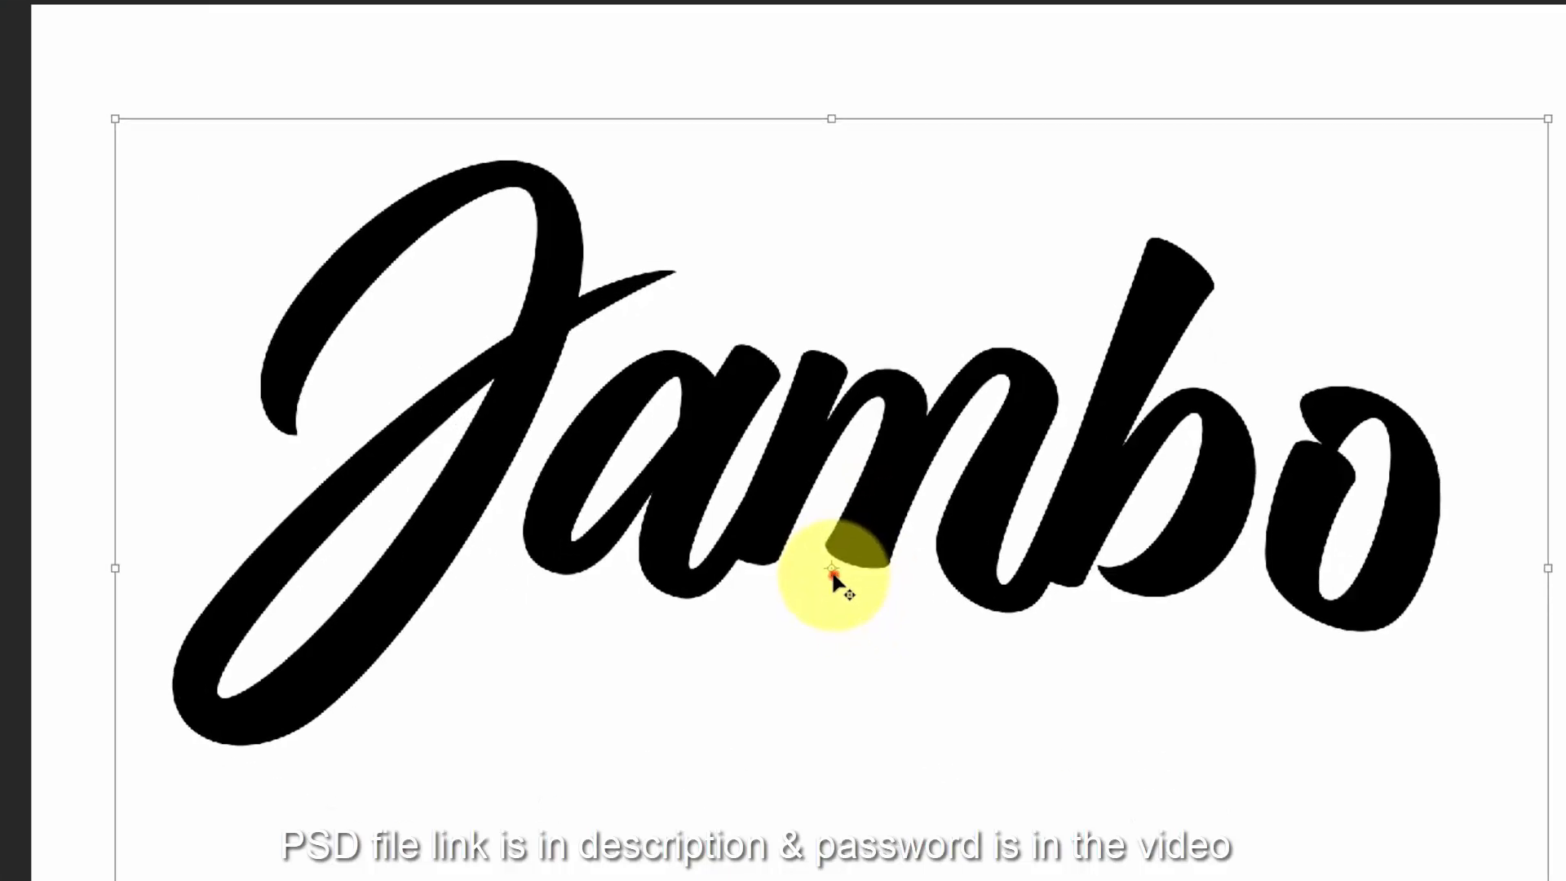
{"action": "left_click_drag", "start_coordinate": [884, 647], "coordinate": [505, 718]}
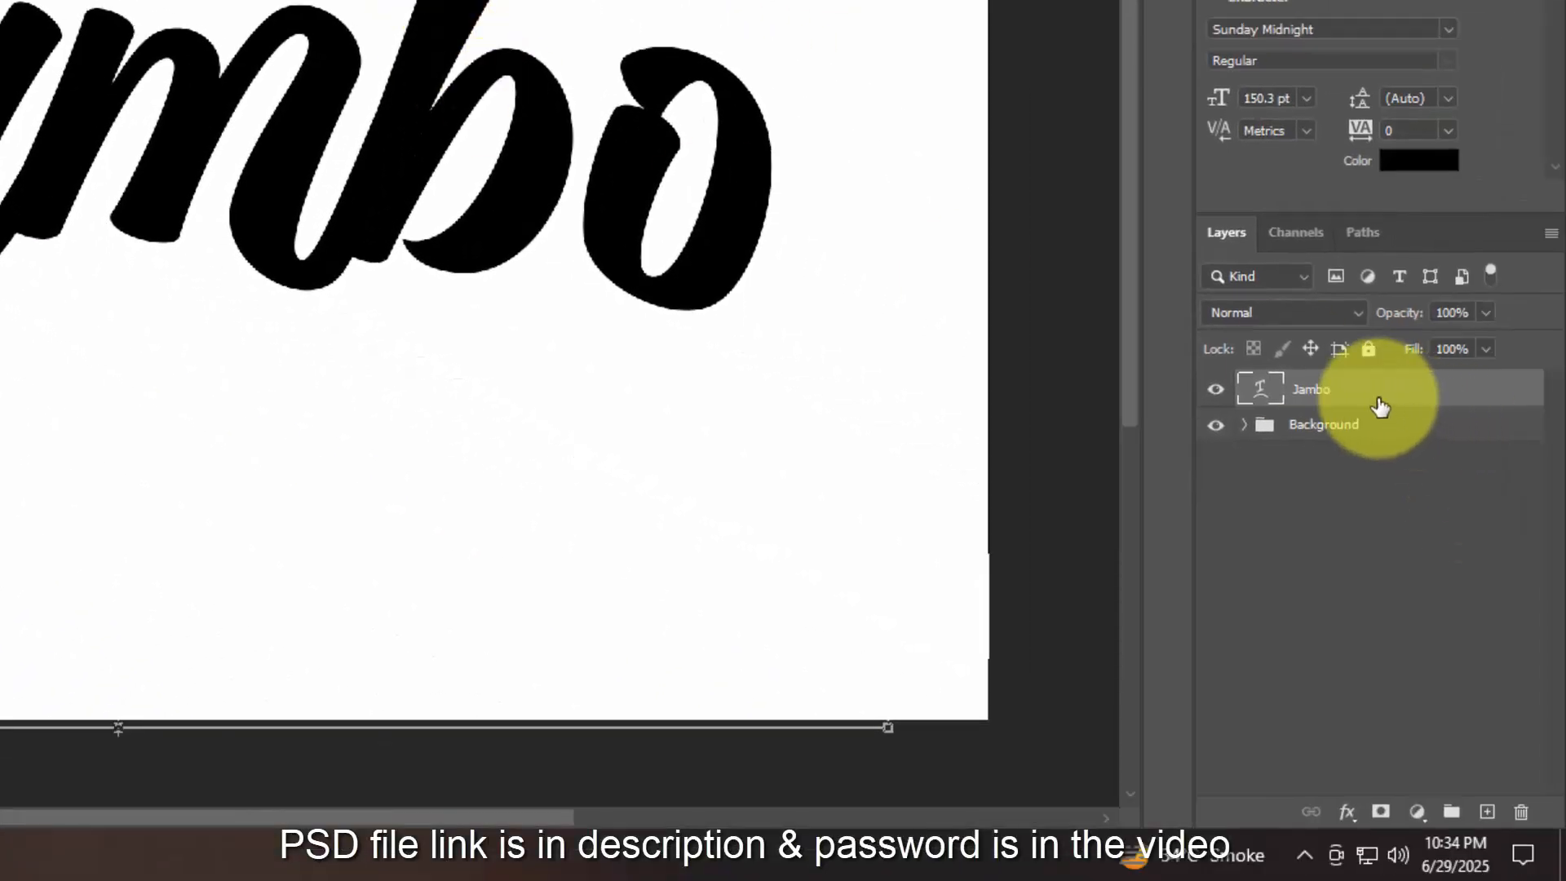
- Convert the Jambo text layer to a smart object and set its fill opacity to 0% in the blending options
{"action": "right_click", "coordinate": [1419, 418]}
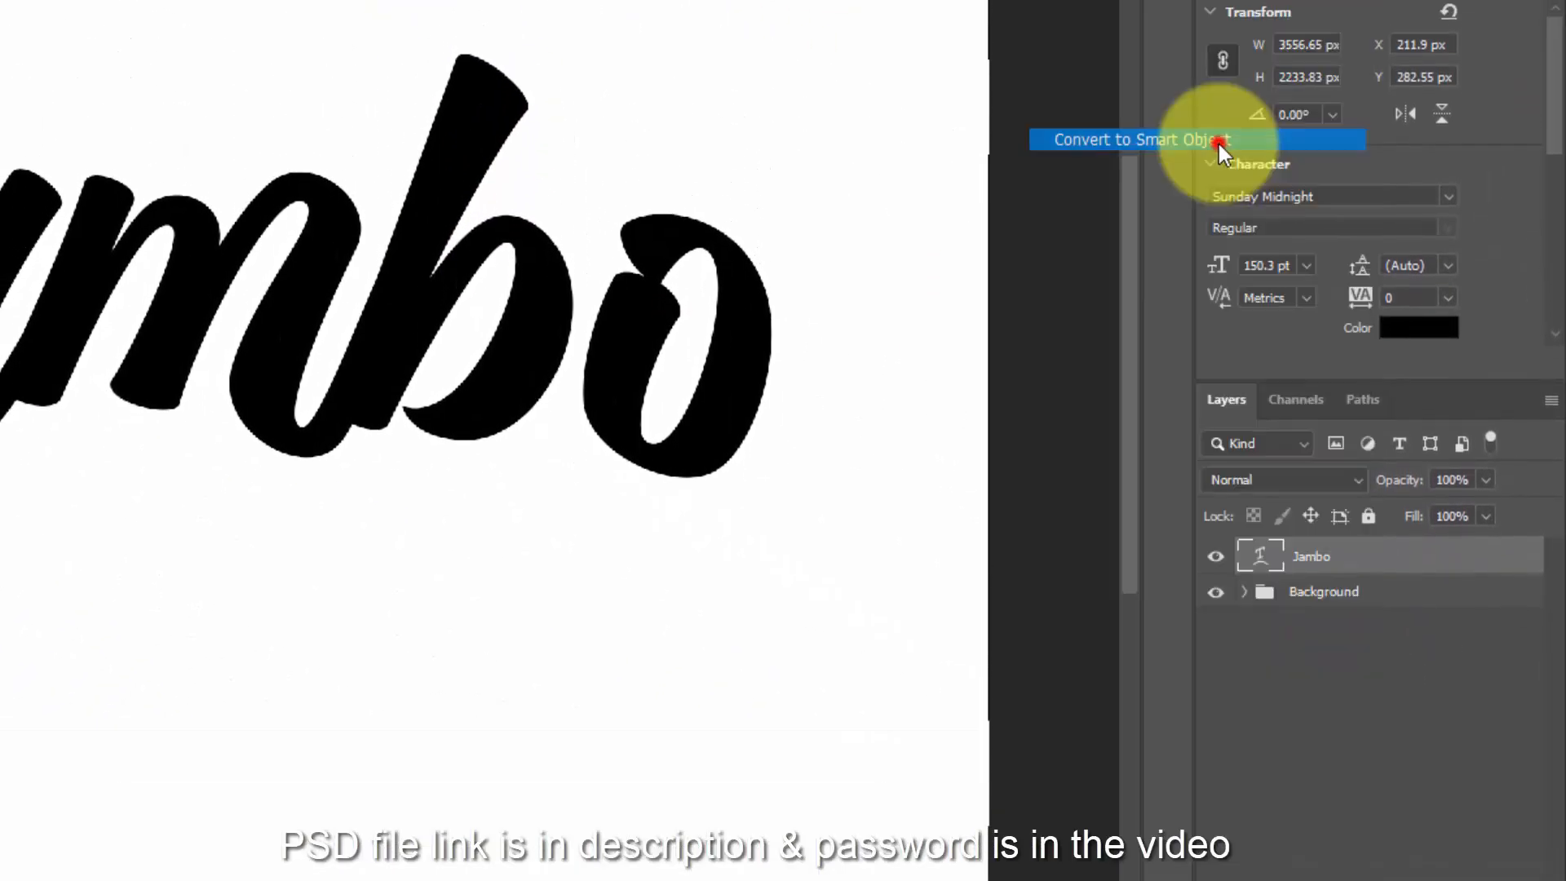
{"action": "left_click", "coordinate": [1216, 78]}
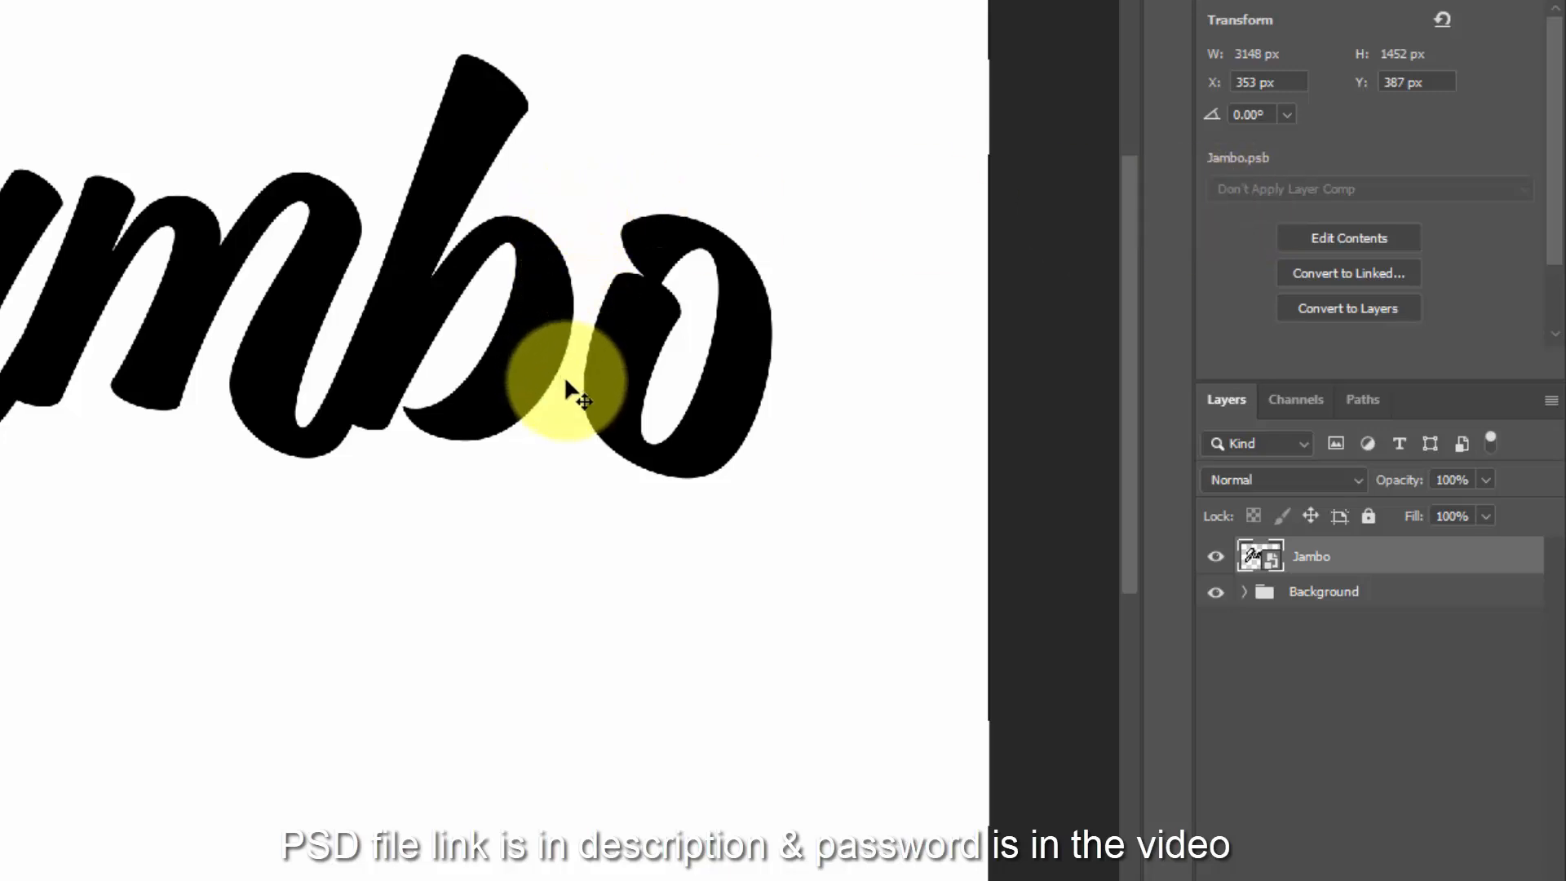
{"action": "left_click", "coordinate": [1345, 812]}
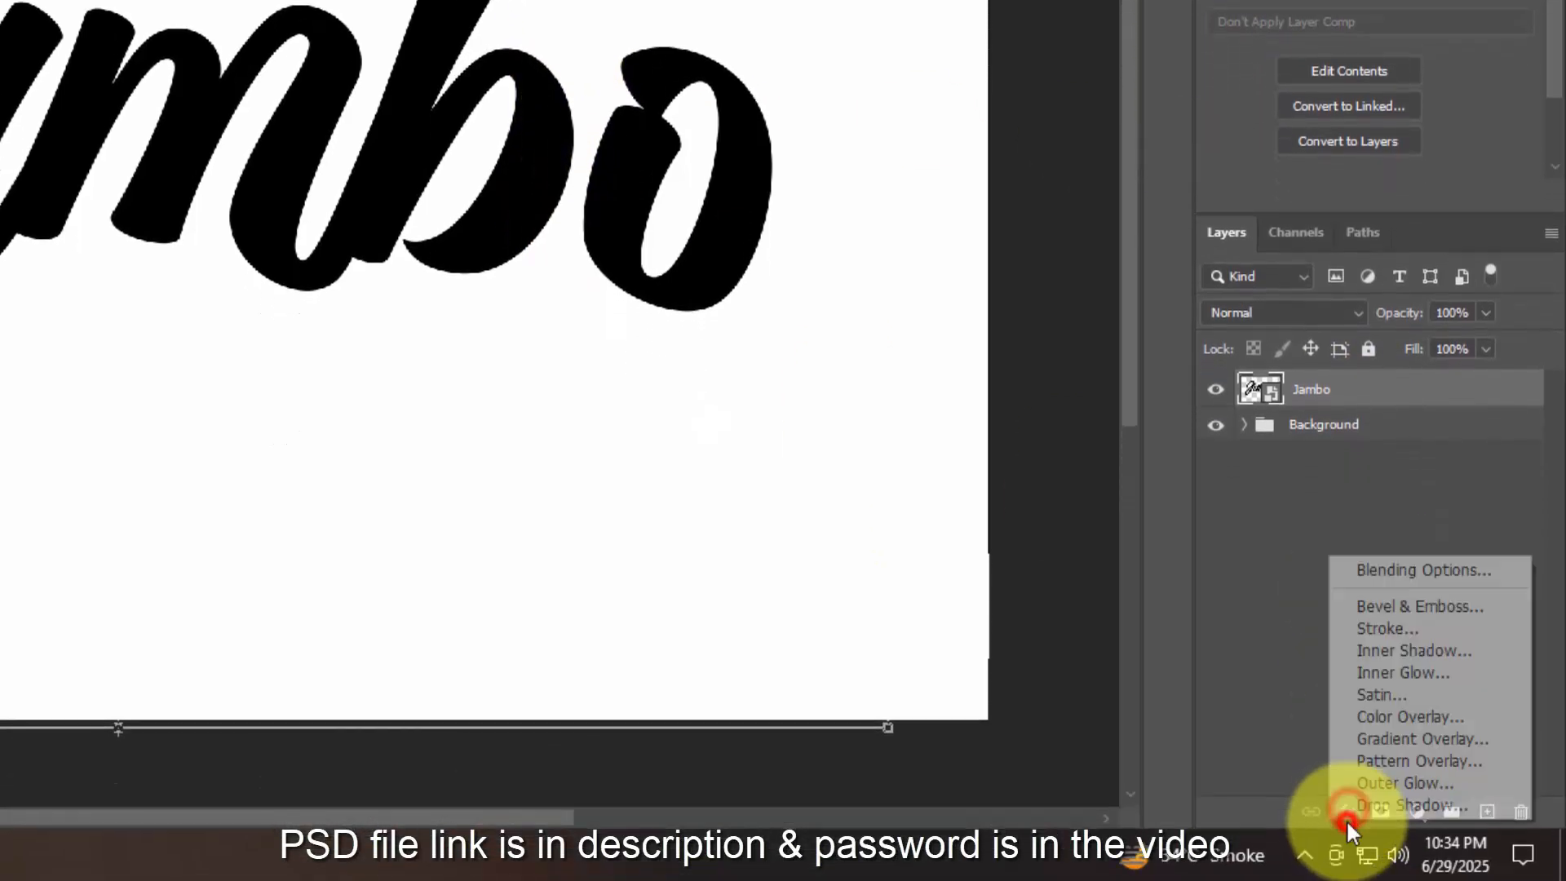
{"action": "left_click", "coordinate": [1418, 570]}
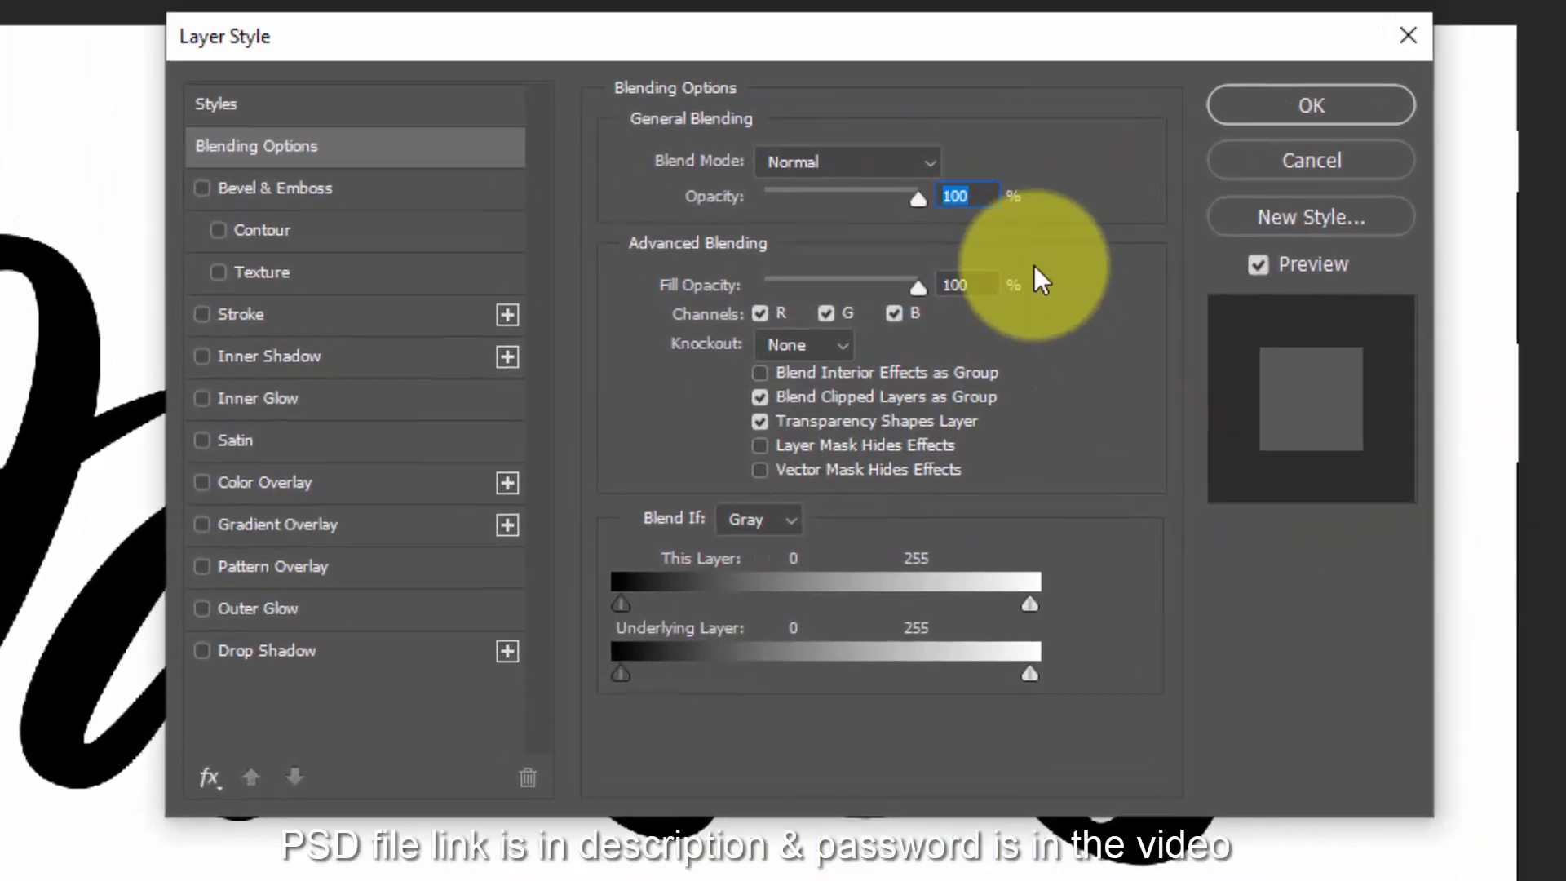
{"action": "left_click_drag", "start_coordinate": [979, 295], "coordinate": [728, 305]}
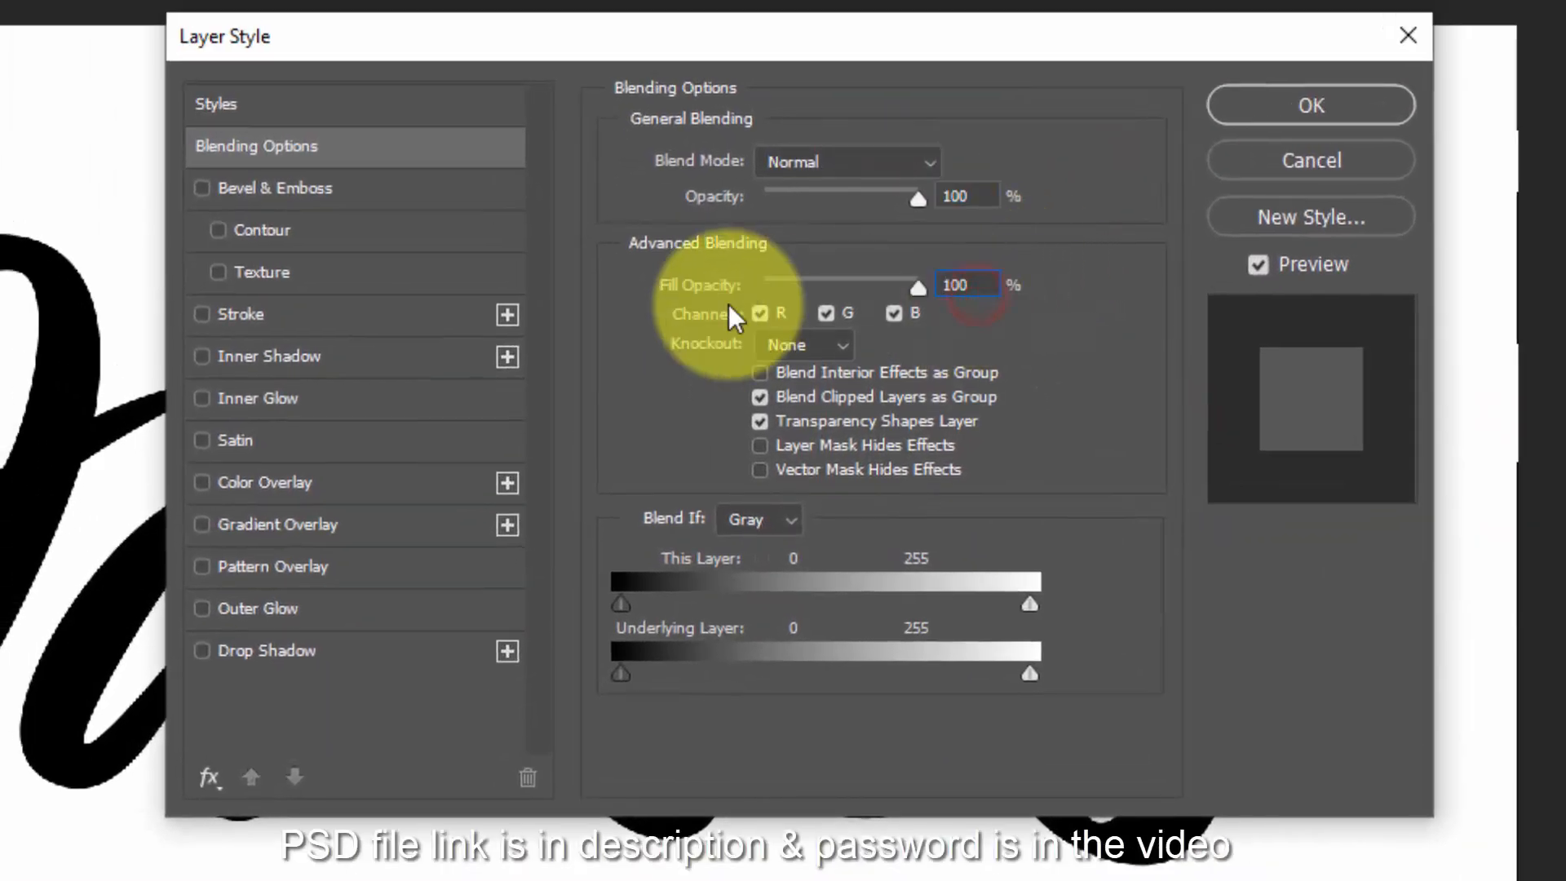
{"action": "left_click_drag", "start_coordinate": [988, 282], "coordinate": [751, 325]}
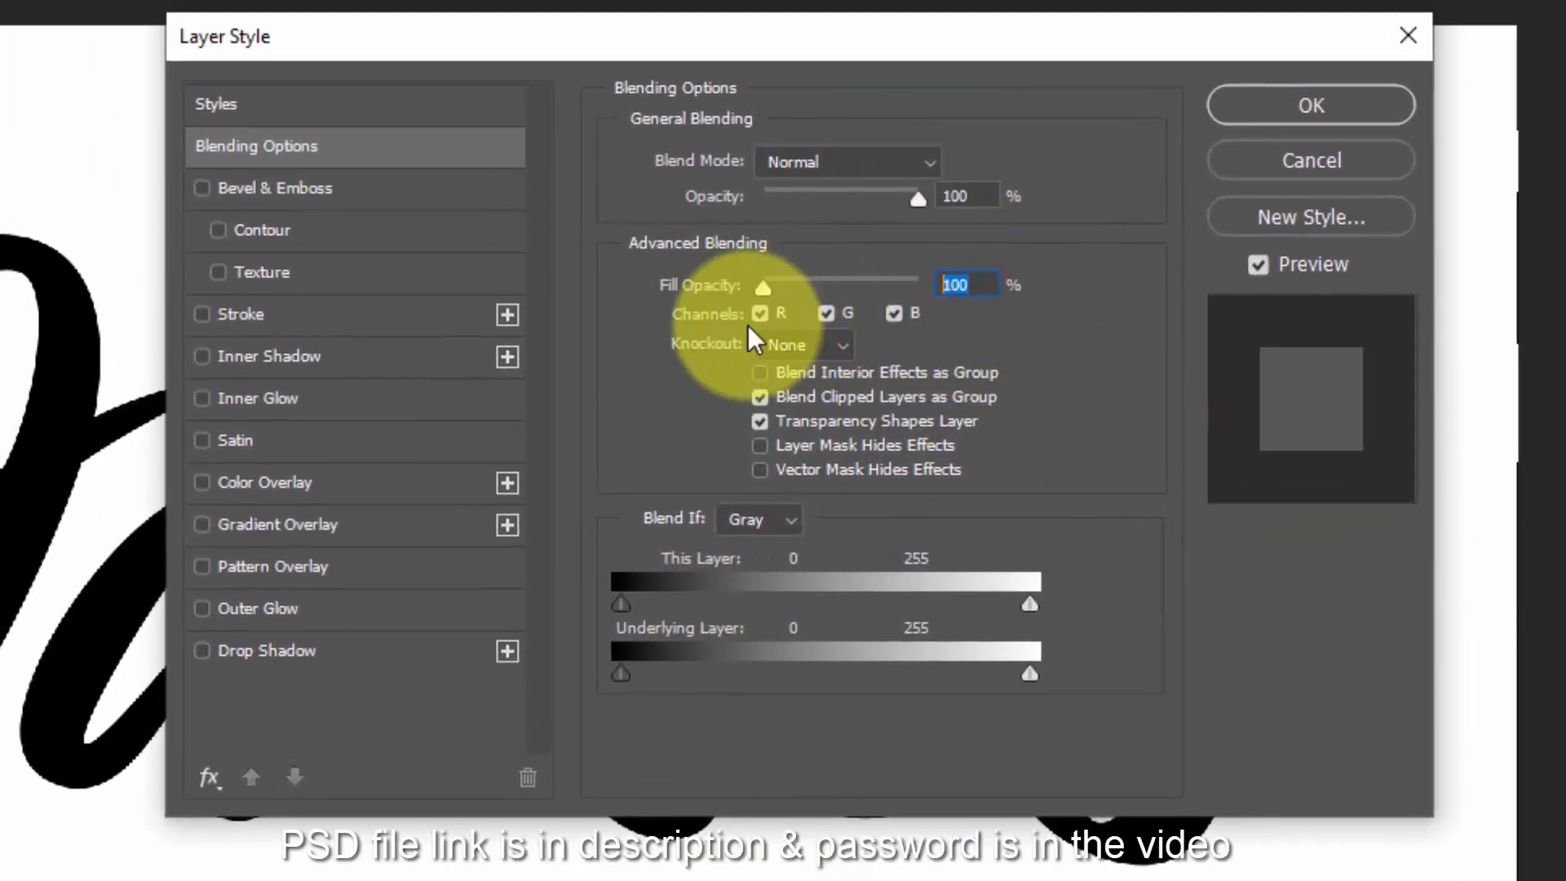
{"action": "type", "text": "0"}
- Add a drop shadow to the Jambo smart object and set its colour to #6e6e7e
{"action": "left_click", "coordinate": [350, 647]}
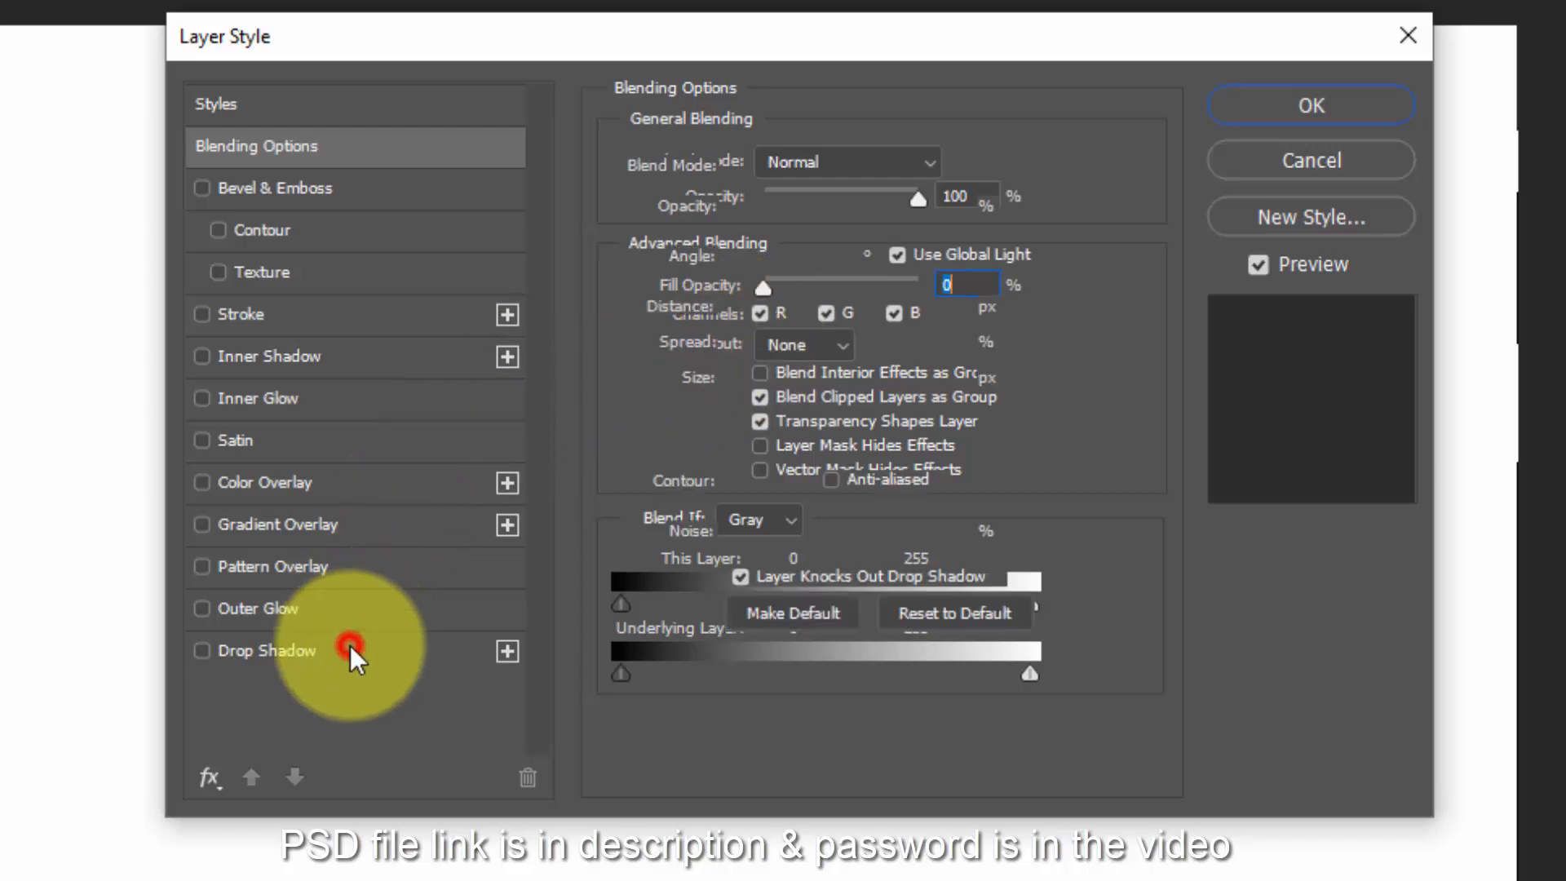
{"action": "left_click", "coordinate": [956, 168]}
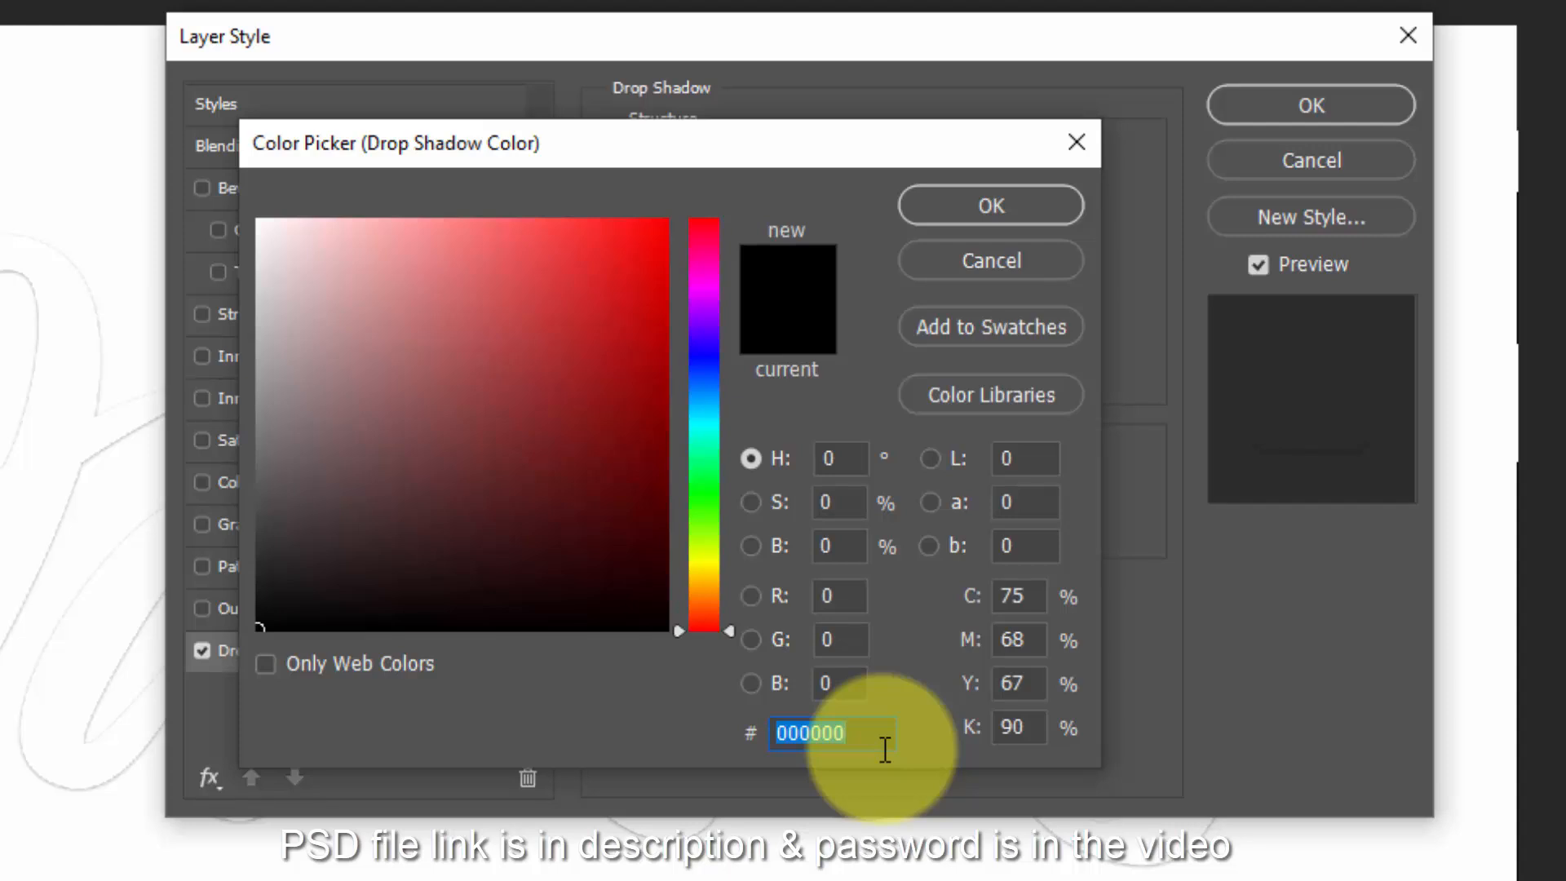
{"action": "type", "text": "6e6e"}
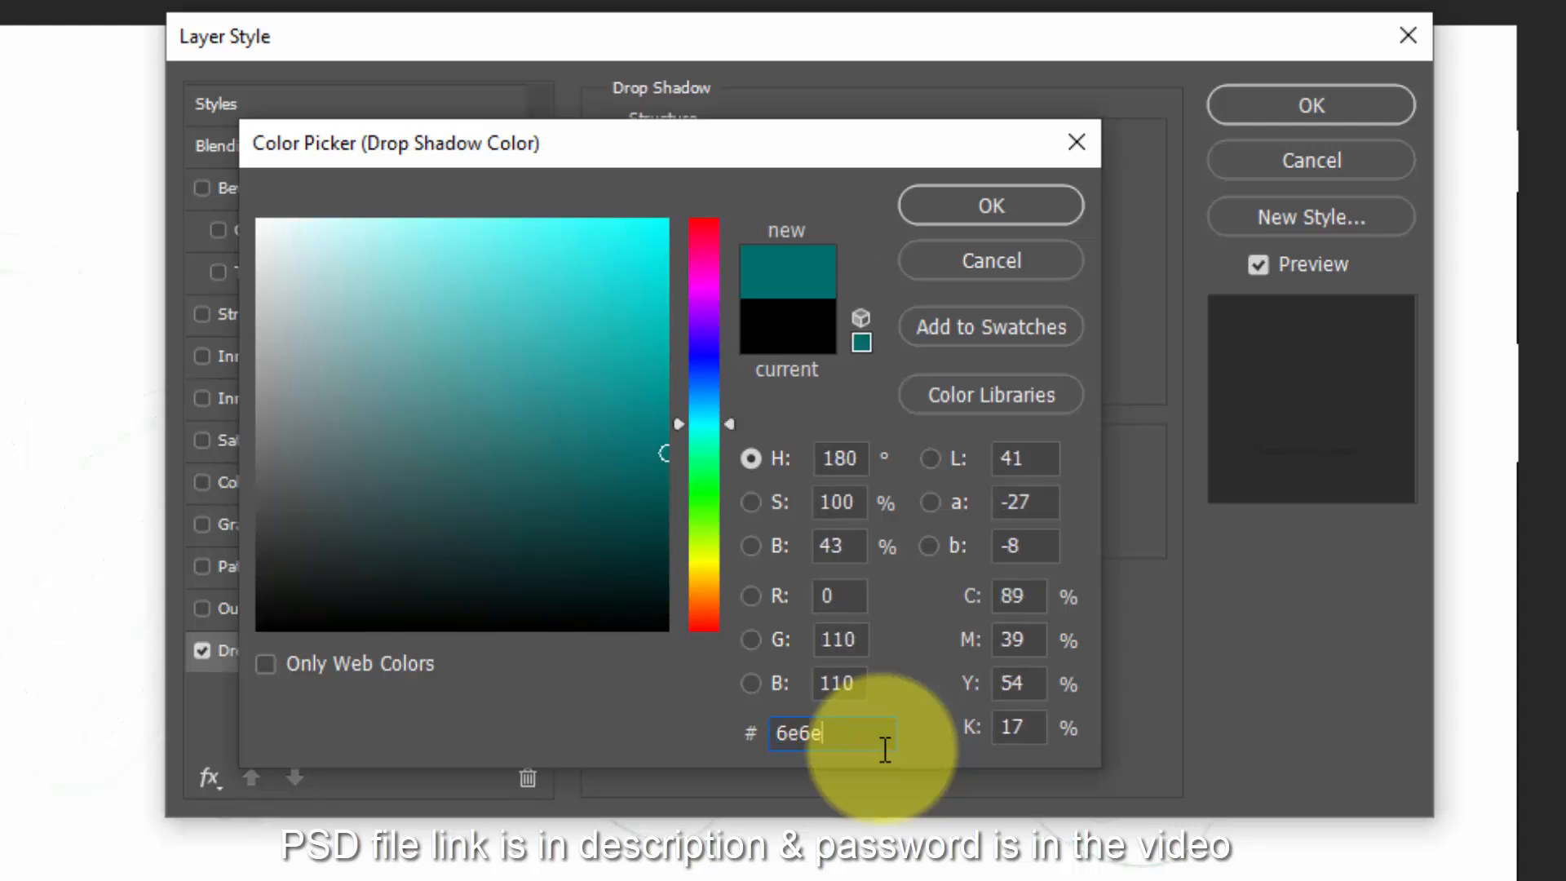
{"action": "type", "text": "7e"}
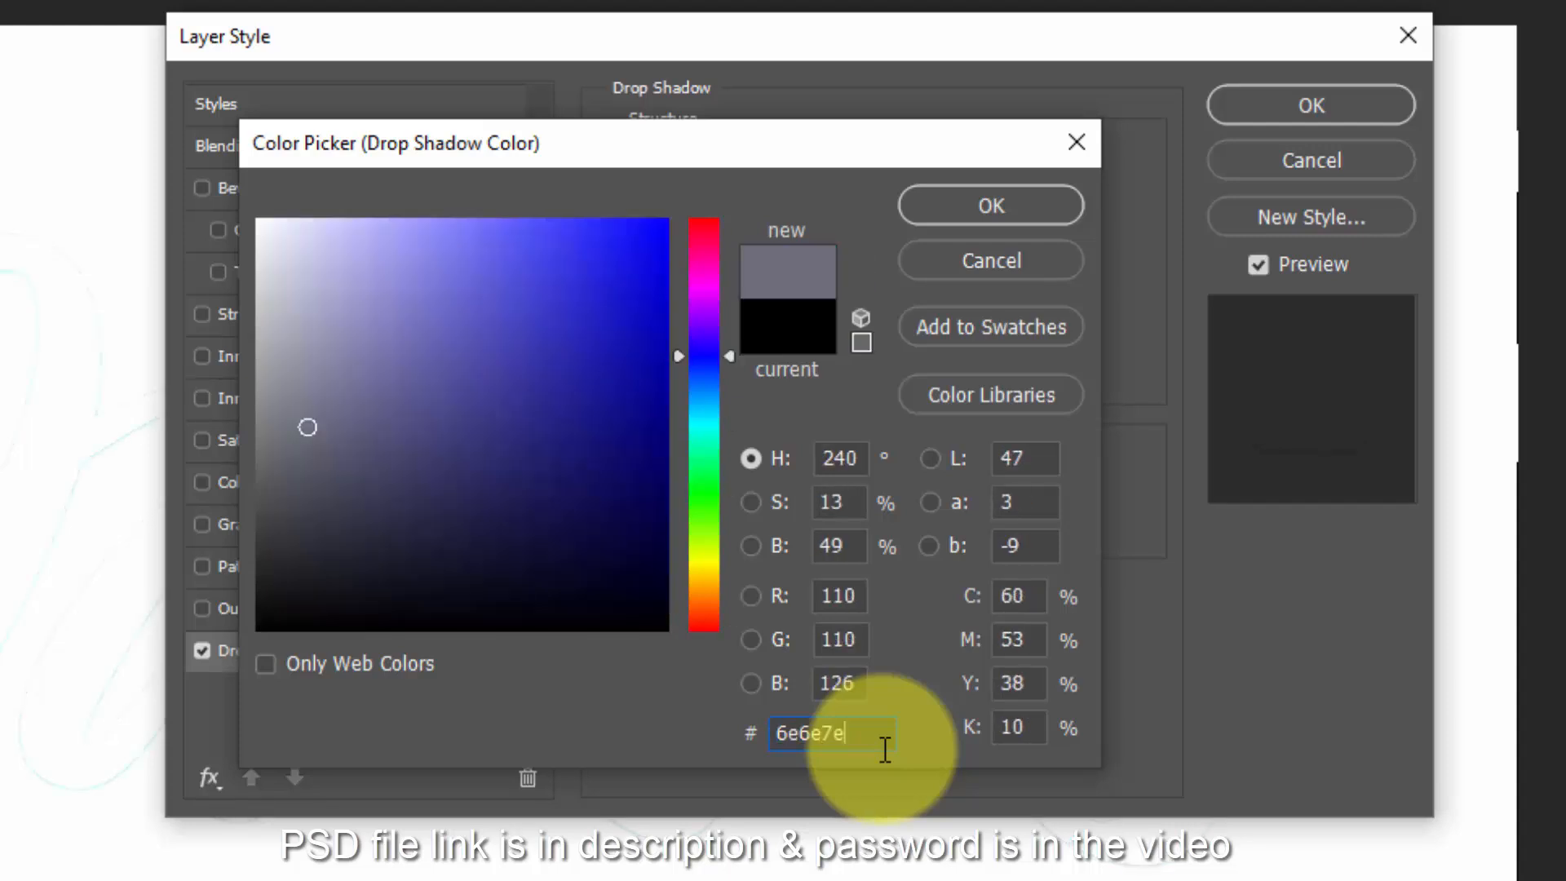
{"action": "left_click", "coordinate": [994, 202]}
- Set the drop shadow's opacity to 22%, turn off Use Global Light and set its angle to 120°
{"action": "double_click", "coordinate": [938, 205]}
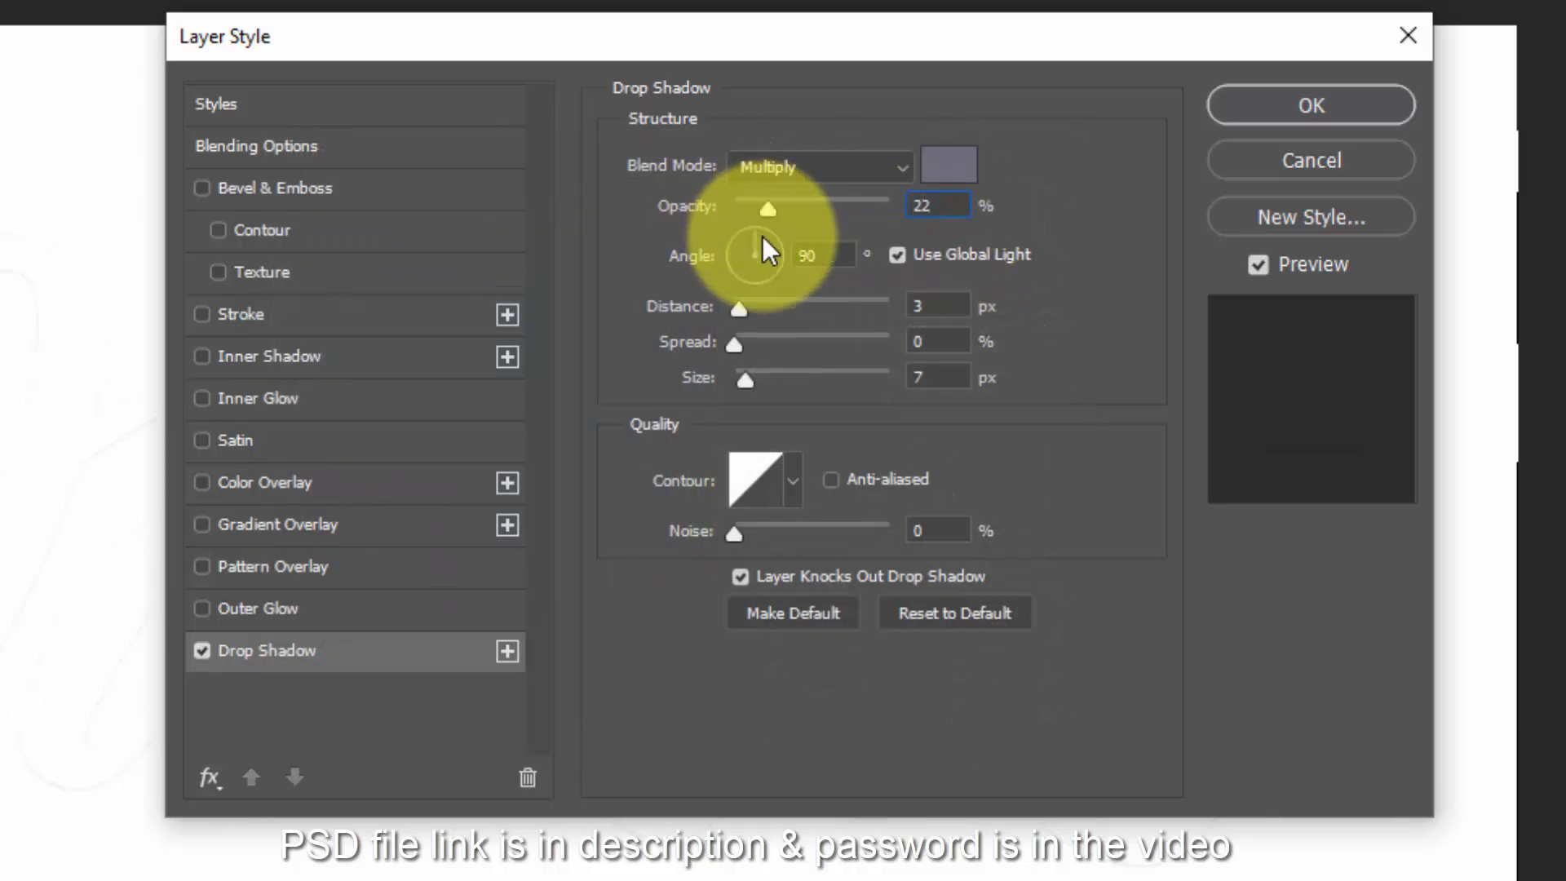
{"action": "double_click", "coordinate": [842, 257]}
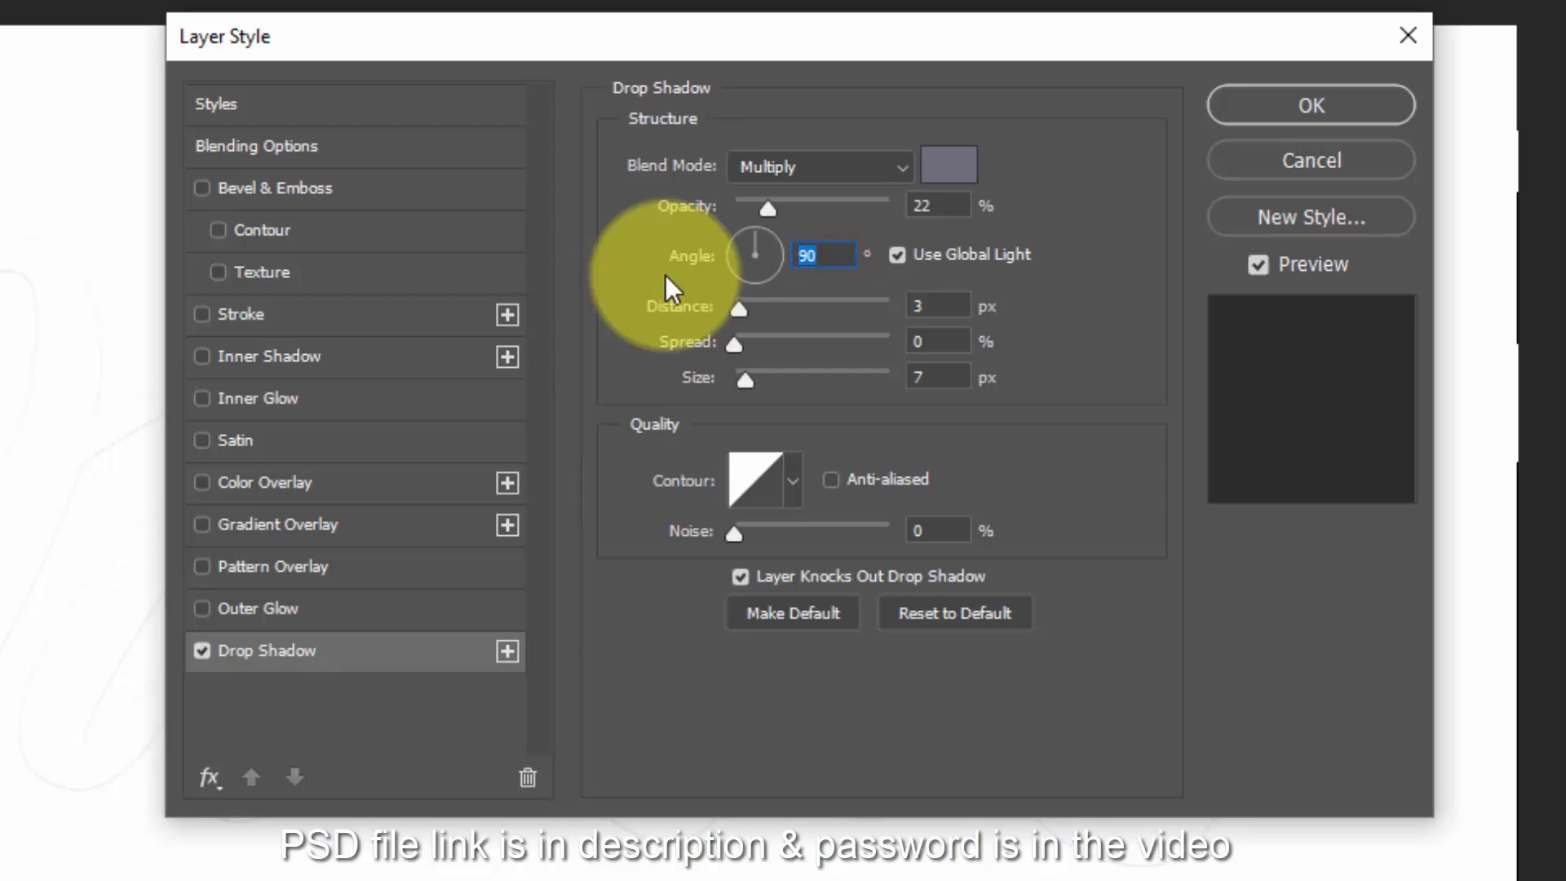
{"action": "left_click", "coordinate": [897, 256]}
{"action": "double_click", "coordinate": [824, 255]}
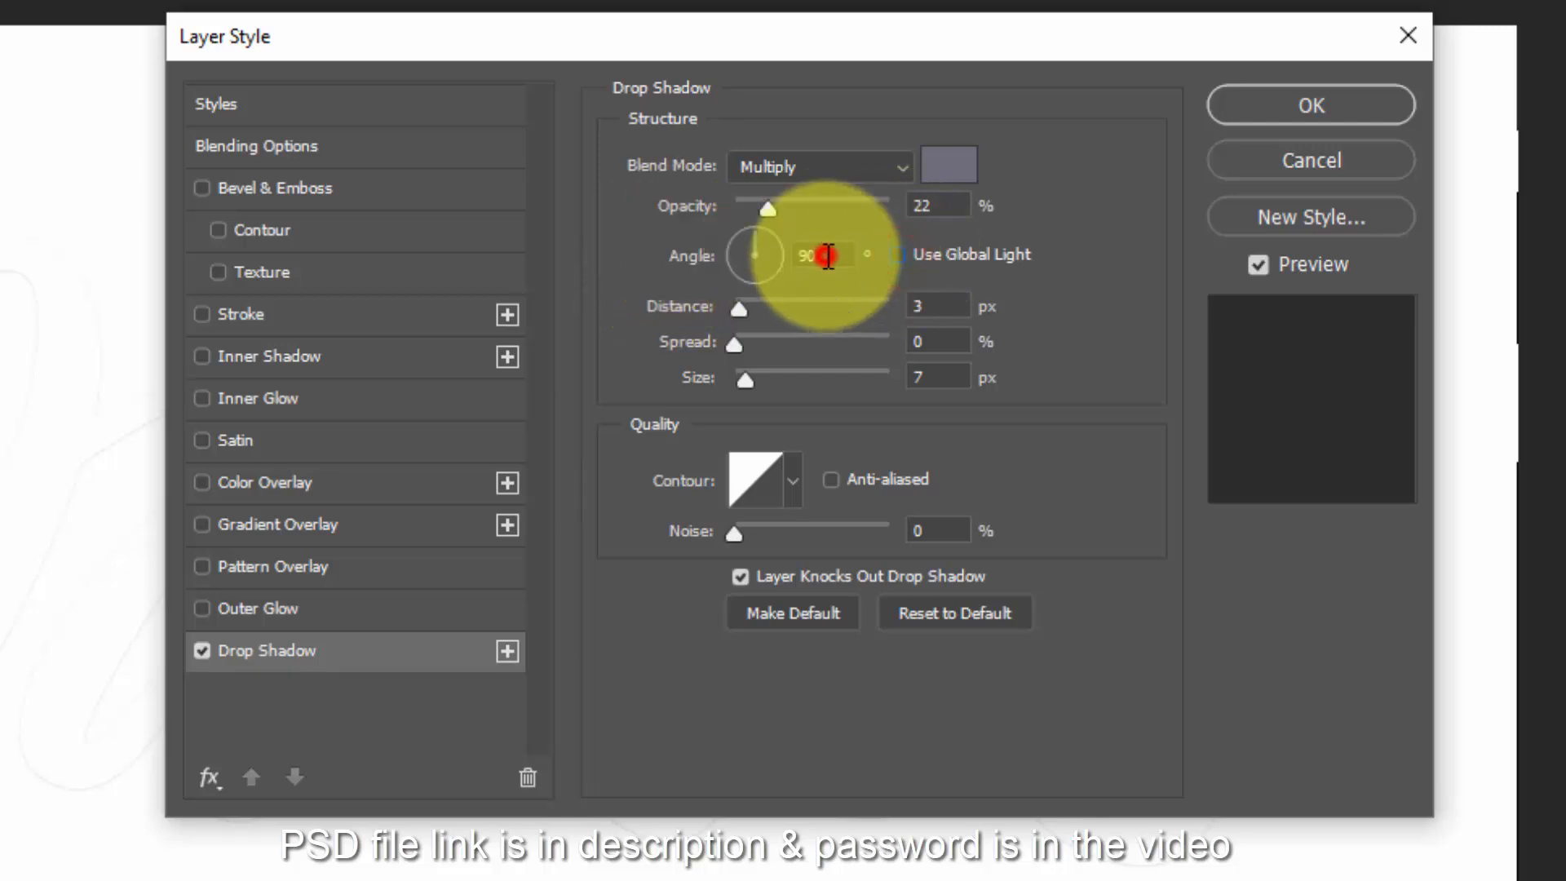
{"action": "type", "text": "120"}
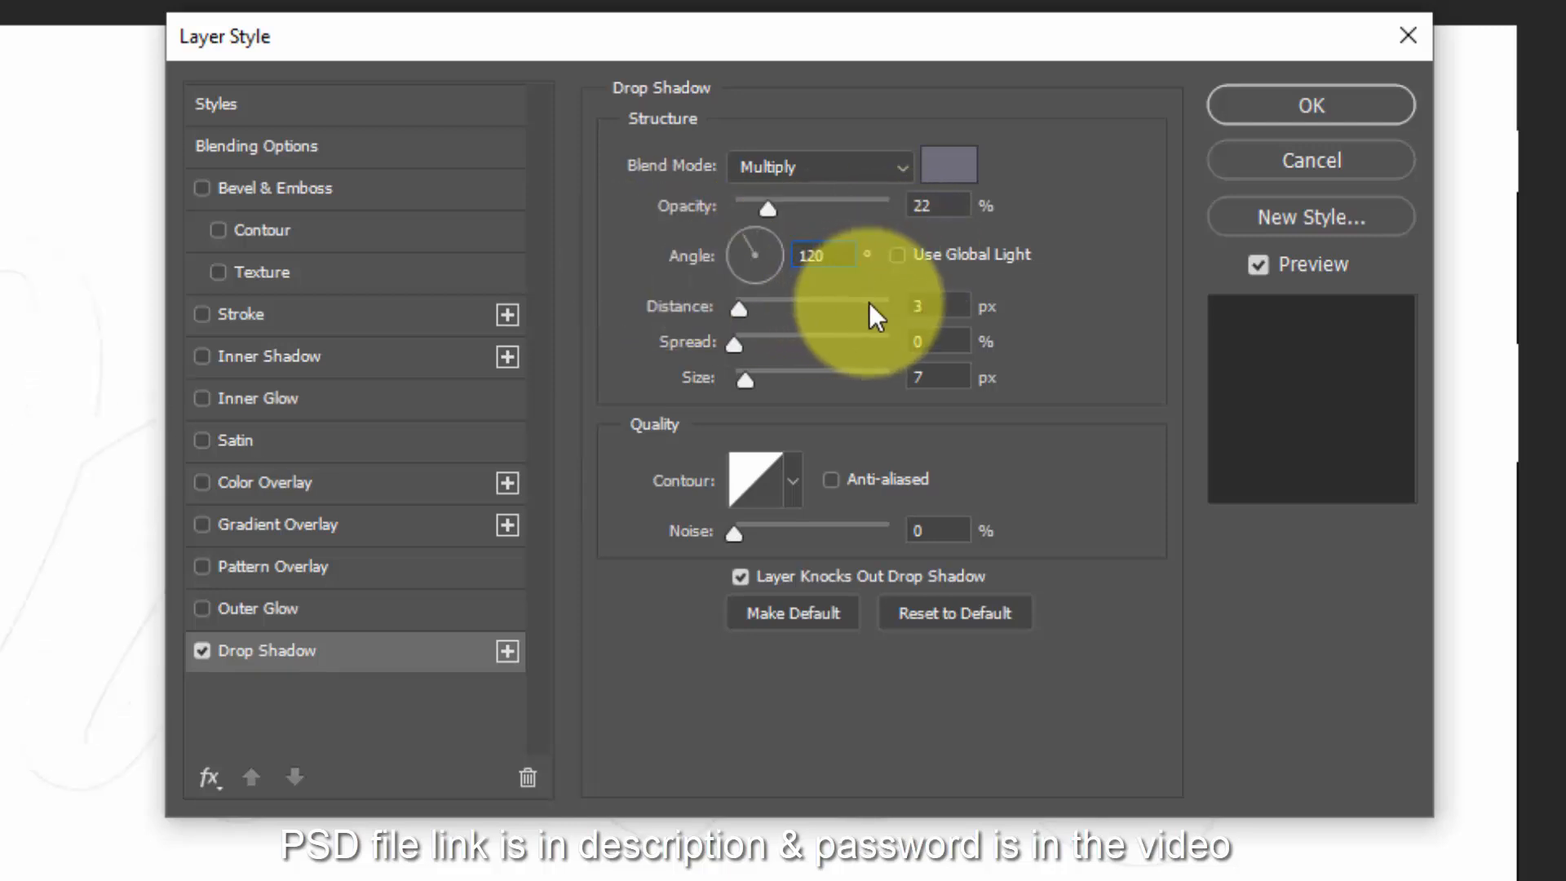
- Set the drop shadow's distance to 75 px and its size to 81 px
{"action": "left_click", "coordinate": [926, 307]}
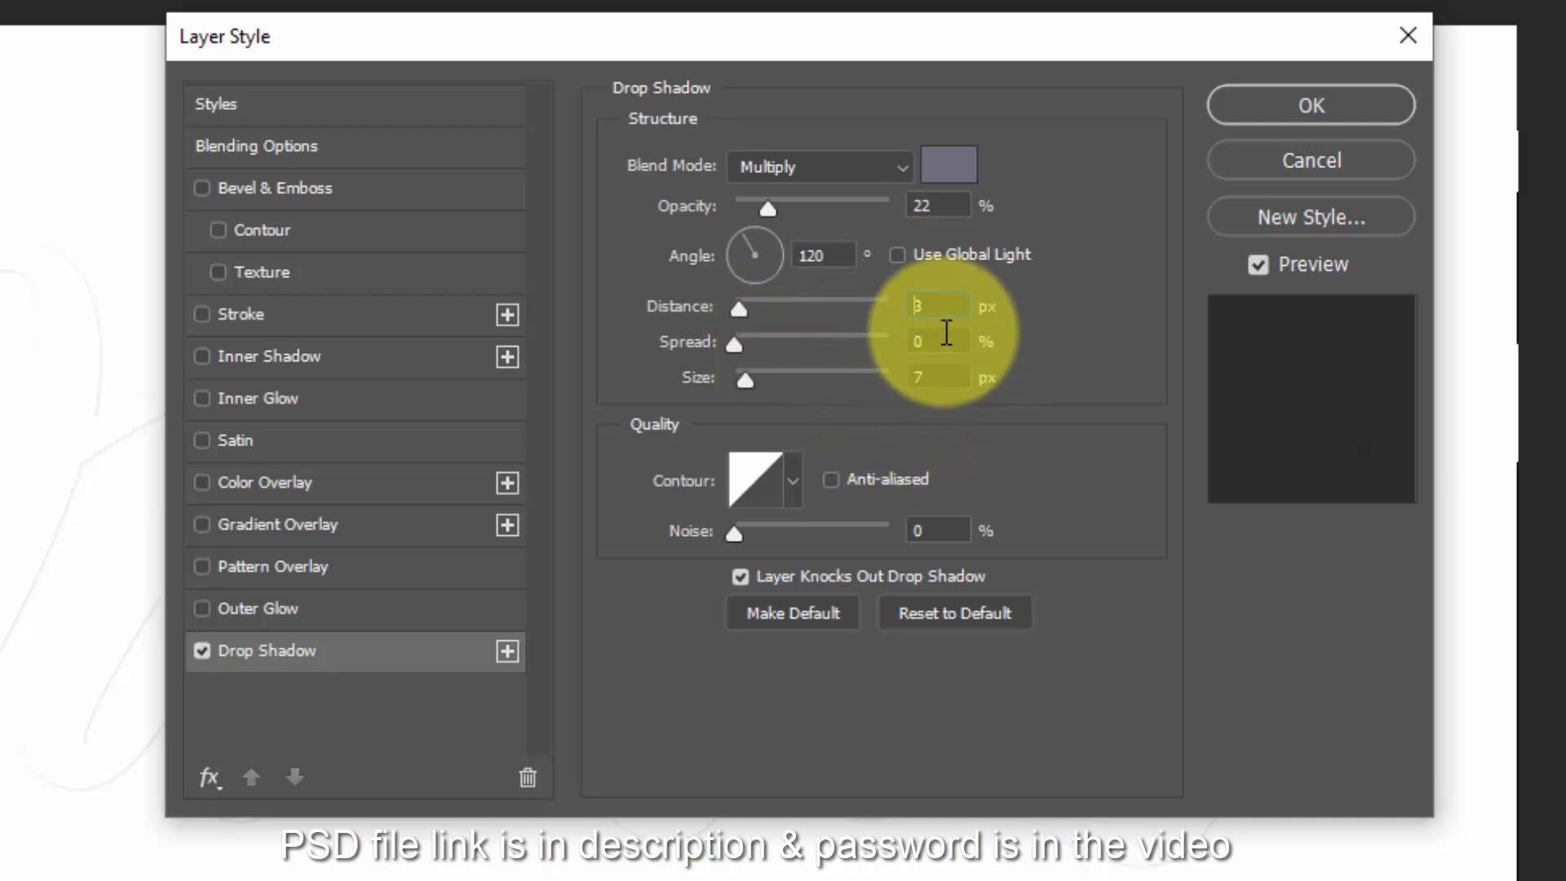
{"action": "double_click", "coordinate": [930, 307]}
{"action": "type", "text": "75"}
{"action": "double_click", "coordinate": [950, 384]}
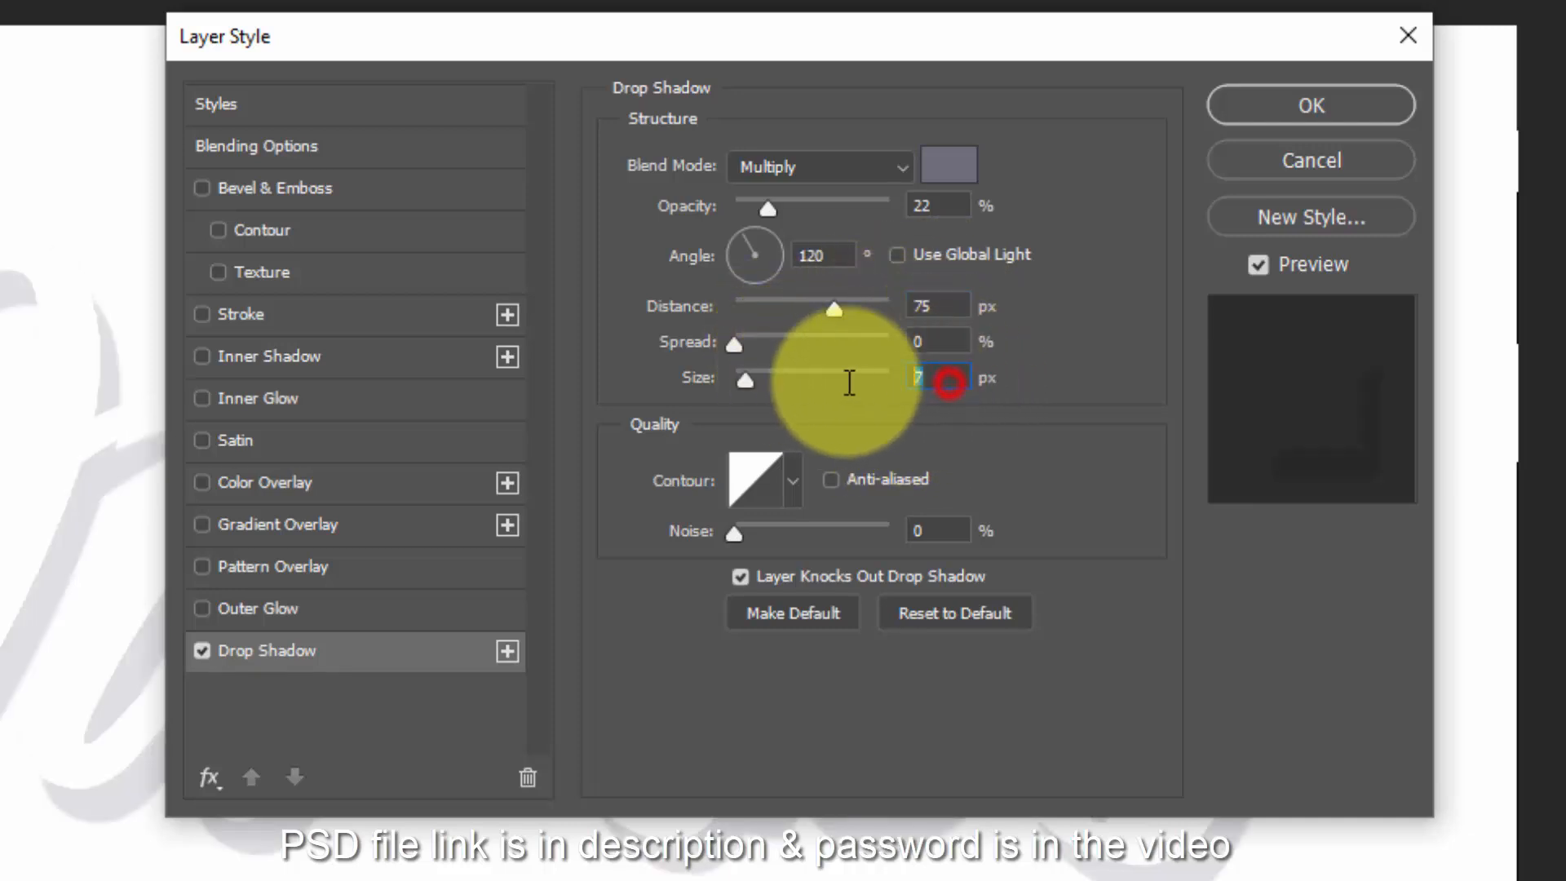
{"action": "type", "text": "81"}
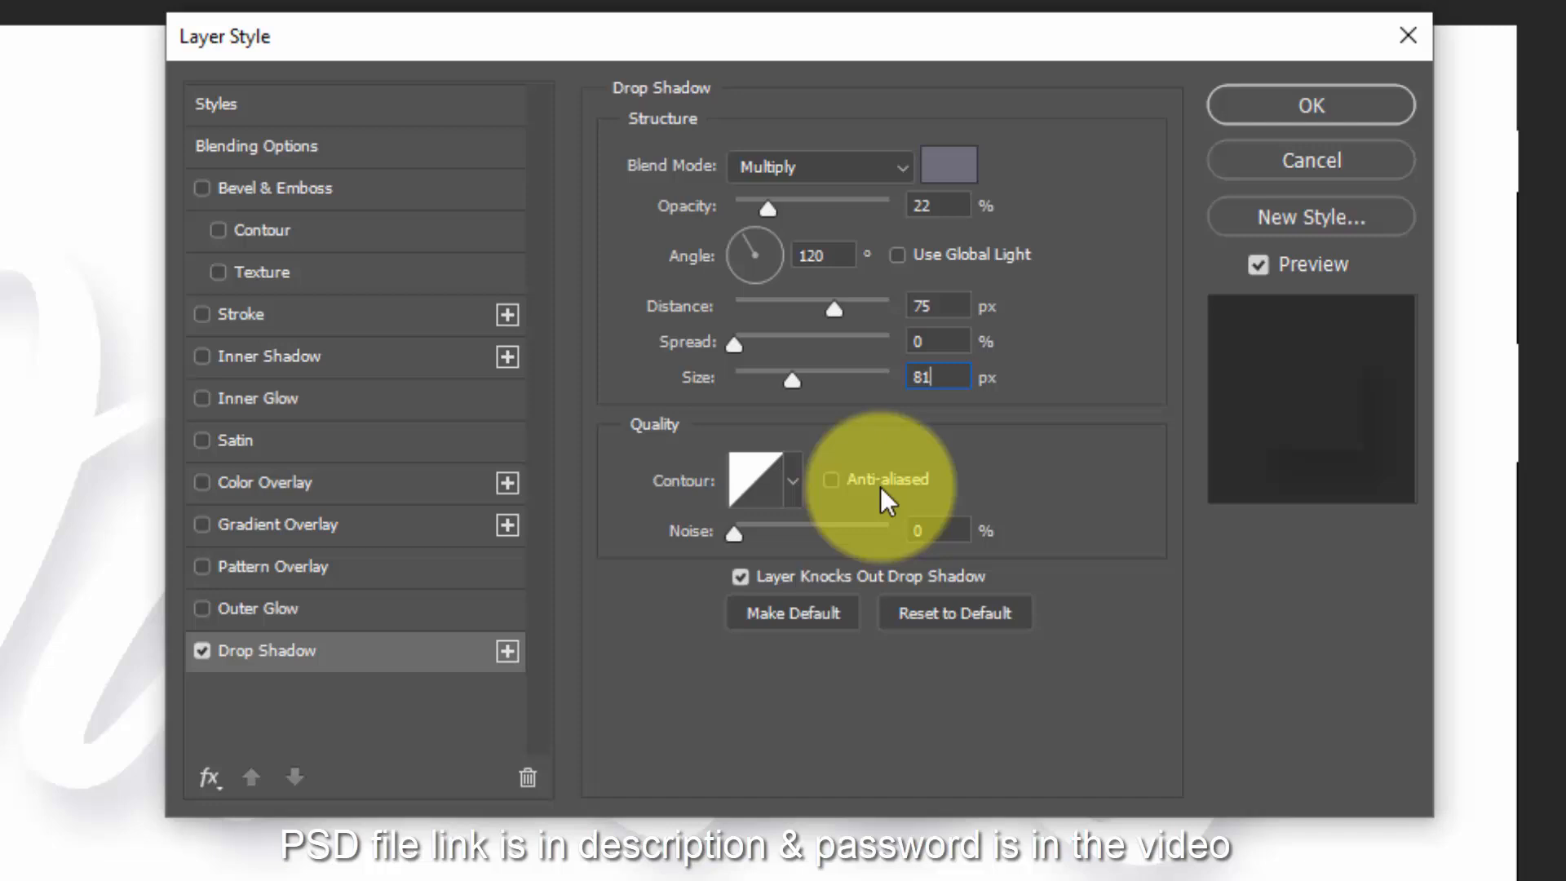
{"action": "double_click", "coordinate": [959, 530]}
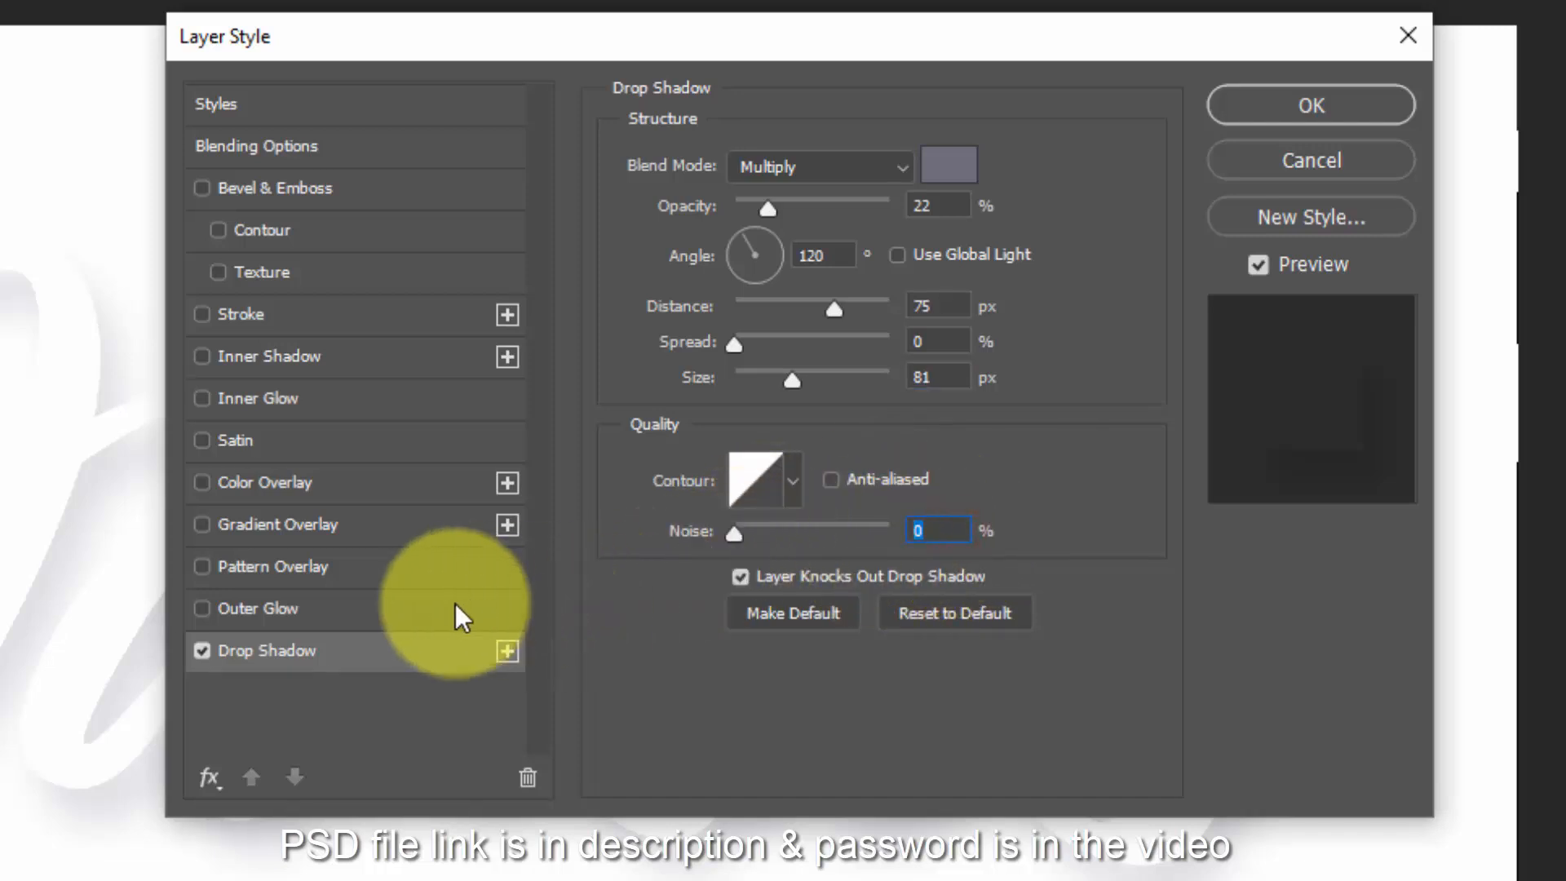
- Add a second drop shadow with 36% opacity, a distance of 48 px and a size of 103 px
{"action": "left_click", "coordinate": [509, 651]}
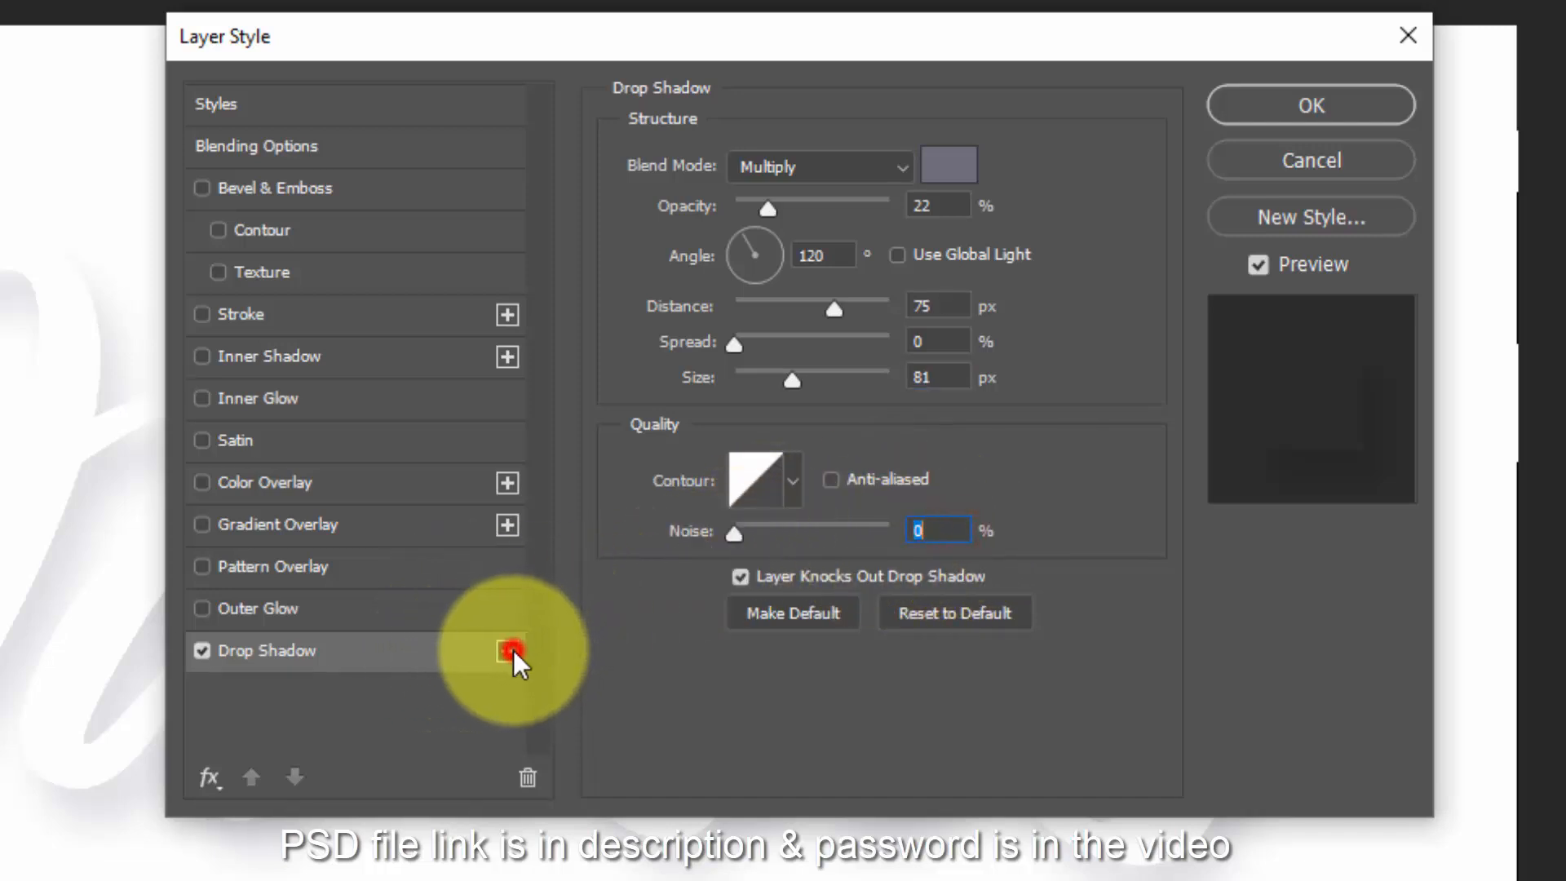
{"action": "left_click", "coordinate": [447, 708]}
{"action": "double_click", "coordinate": [954, 214]}
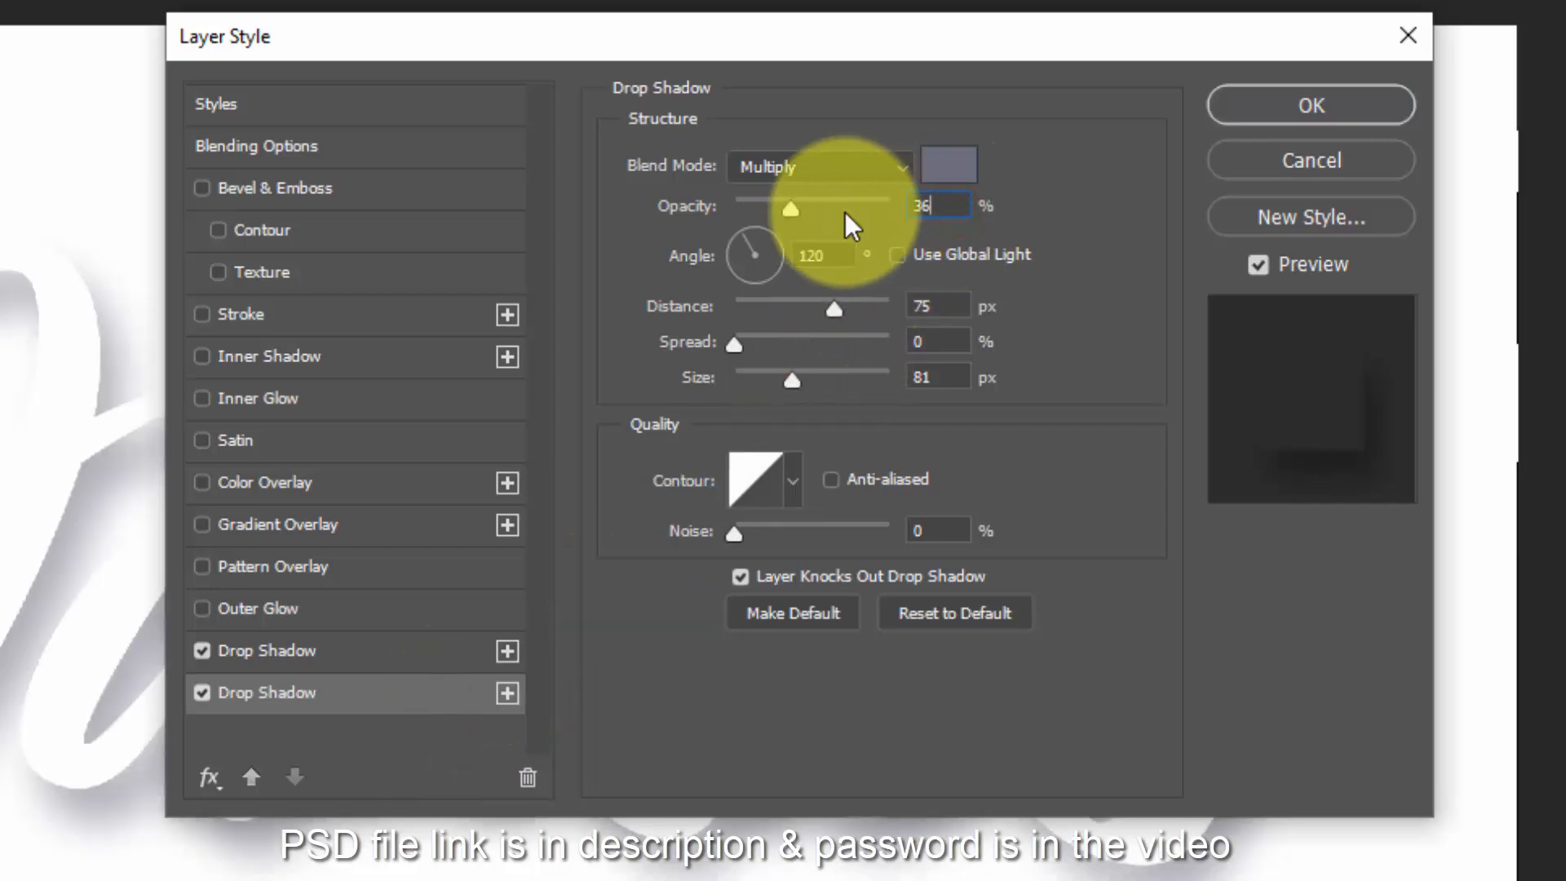
{"action": "type", "text": "36"}
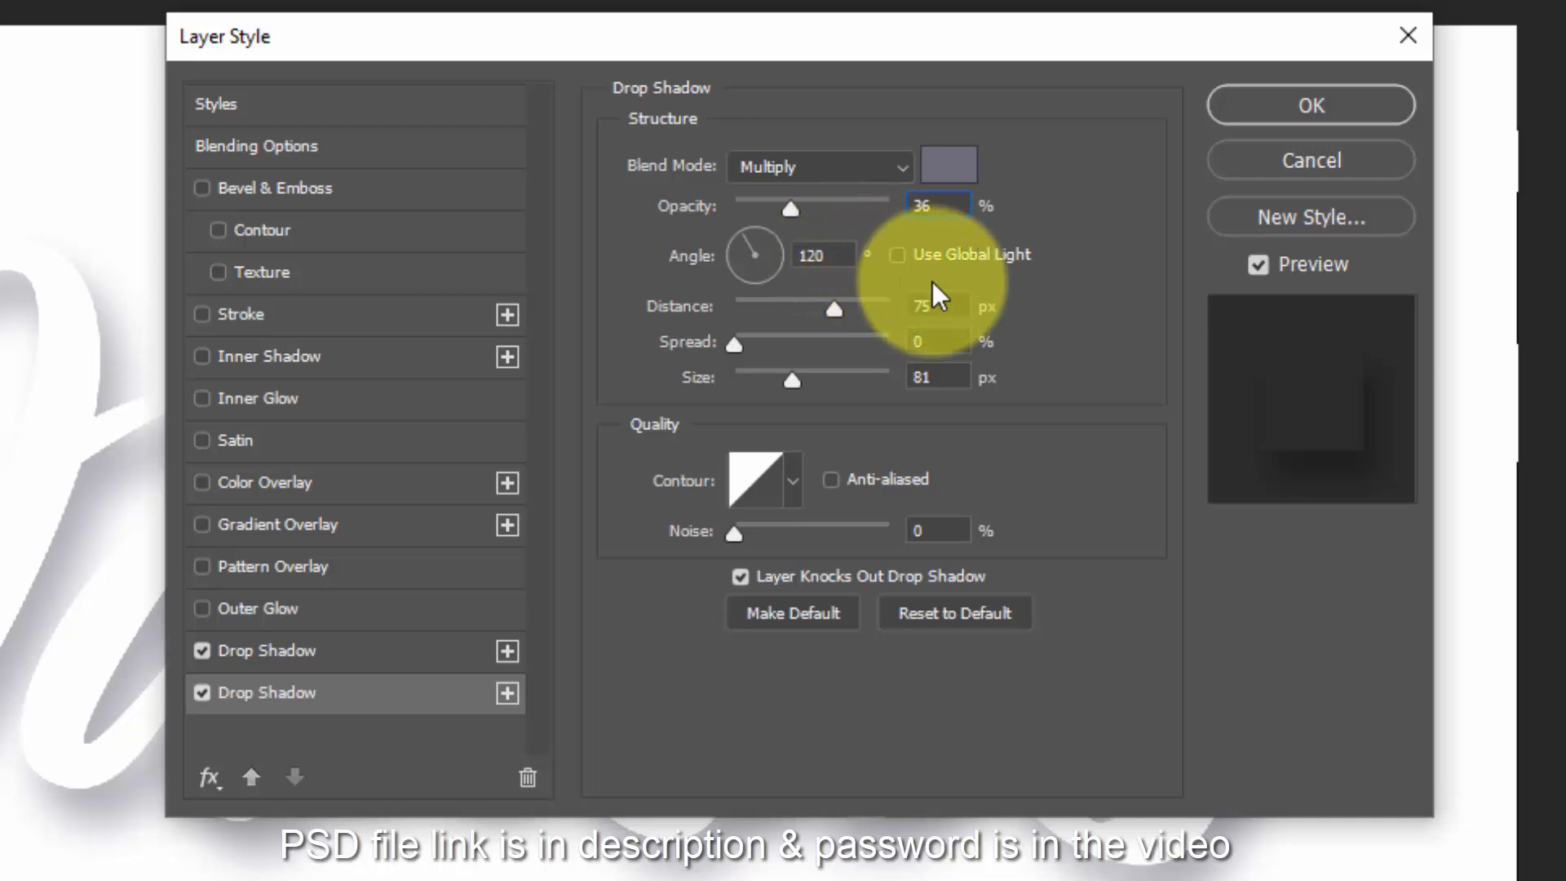
{"action": "double_click", "coordinate": [934, 308]}
{"action": "type", "text": "48"}
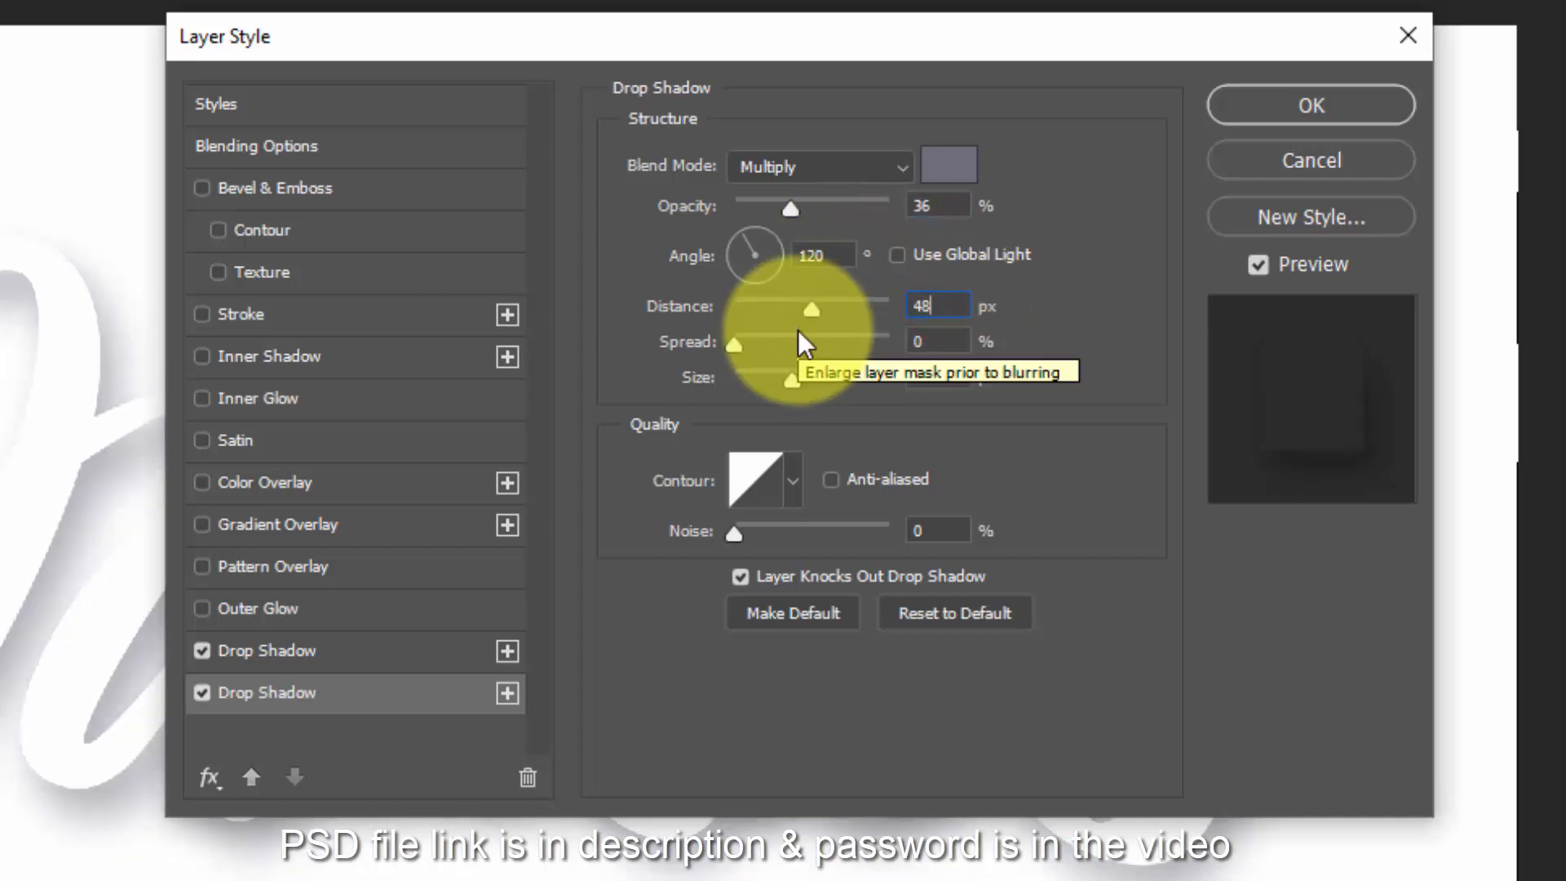
{"action": "double_click", "coordinate": [938, 377]}
{"action": "type", "text": "103"}
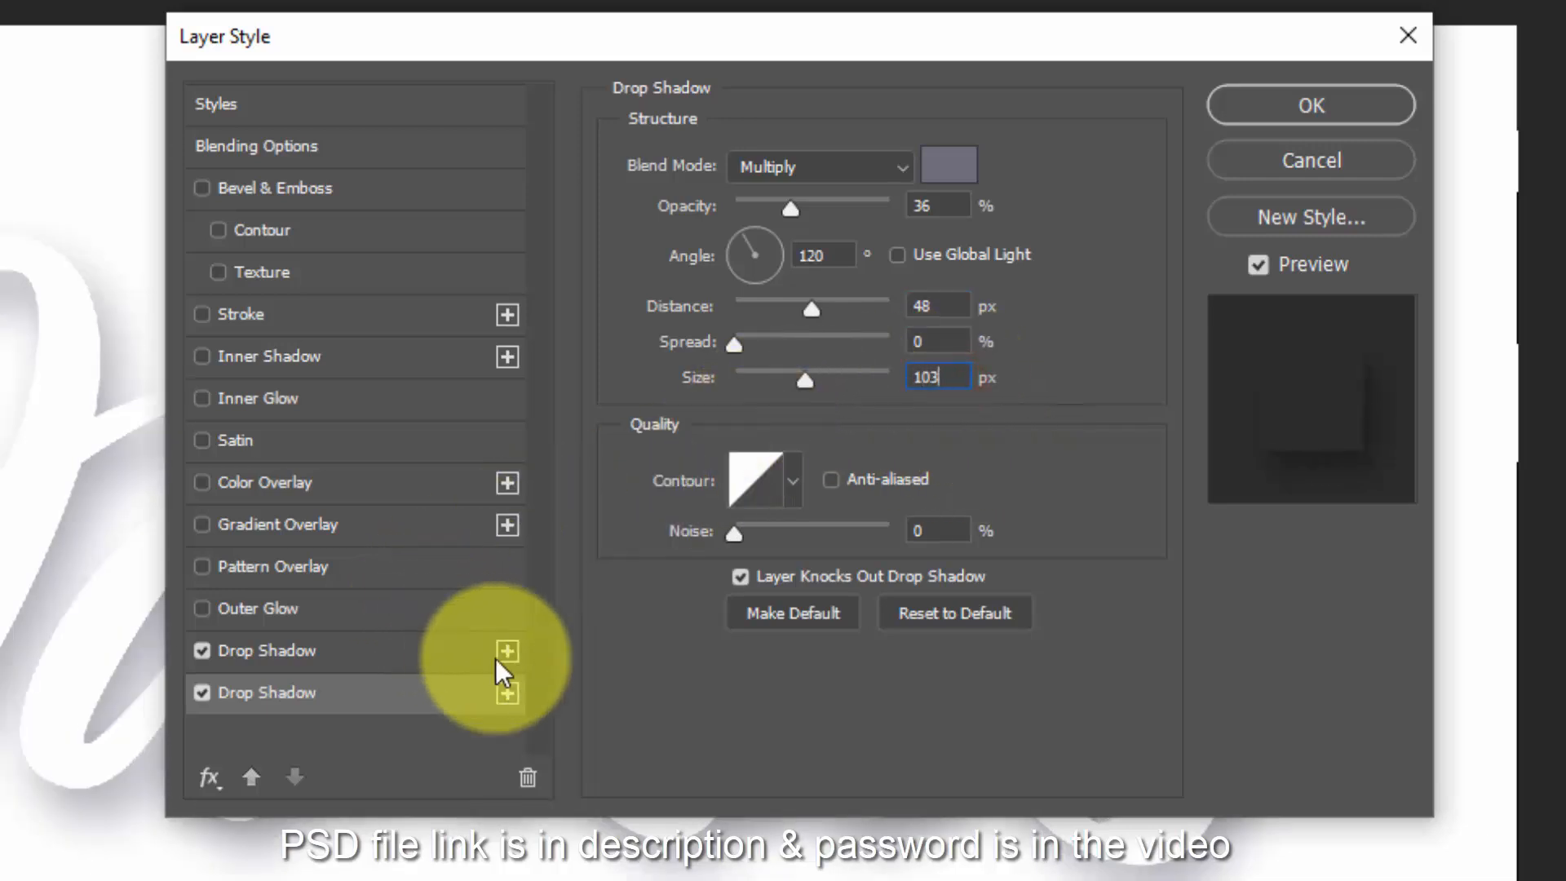
- Add a third drop shadow and change its colour to black (#000000)
{"action": "left_click", "coordinate": [507, 693]}
{"action": "left_click", "coordinate": [410, 742]}
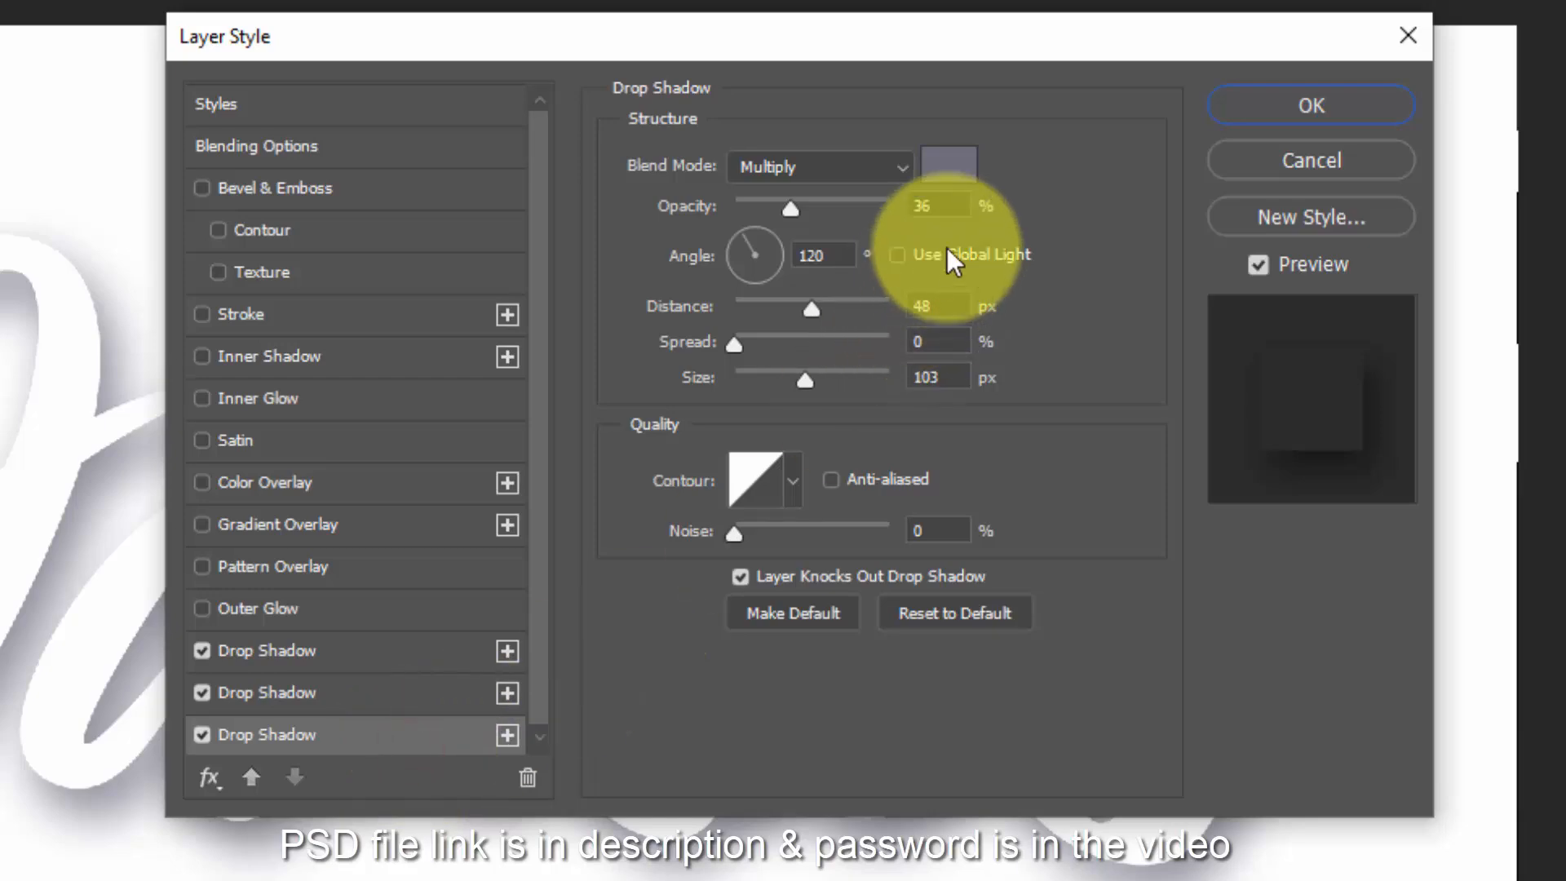
{"action": "double_click", "coordinate": [930, 209]}
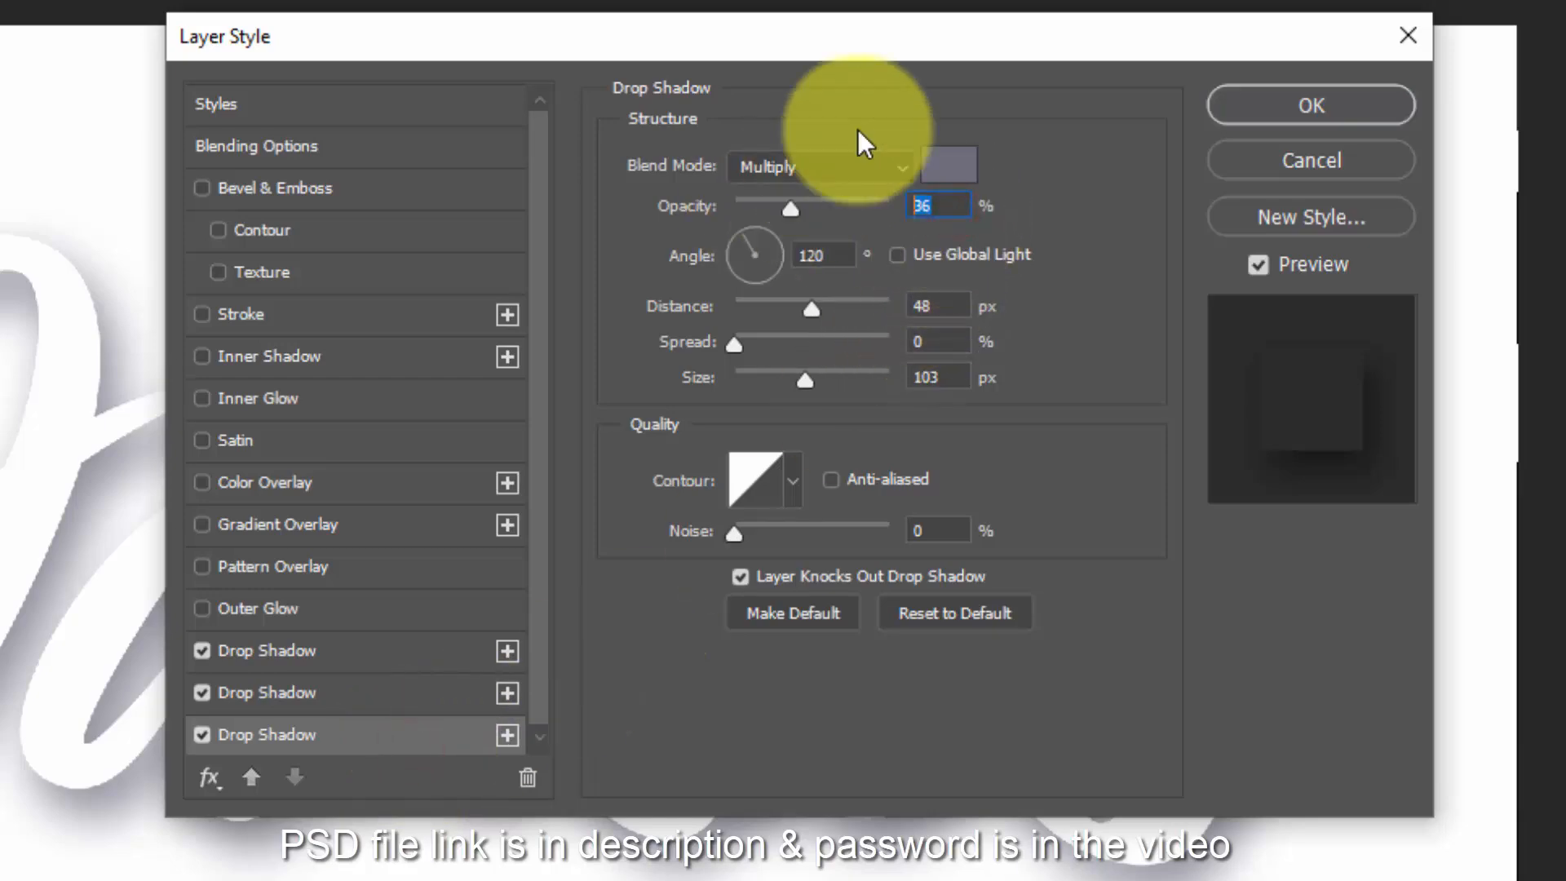
{"action": "left_click", "coordinate": [942, 169]}
{"action": "left_click_drag", "start_coordinate": [577, 451], "coordinate": [751, 811]}
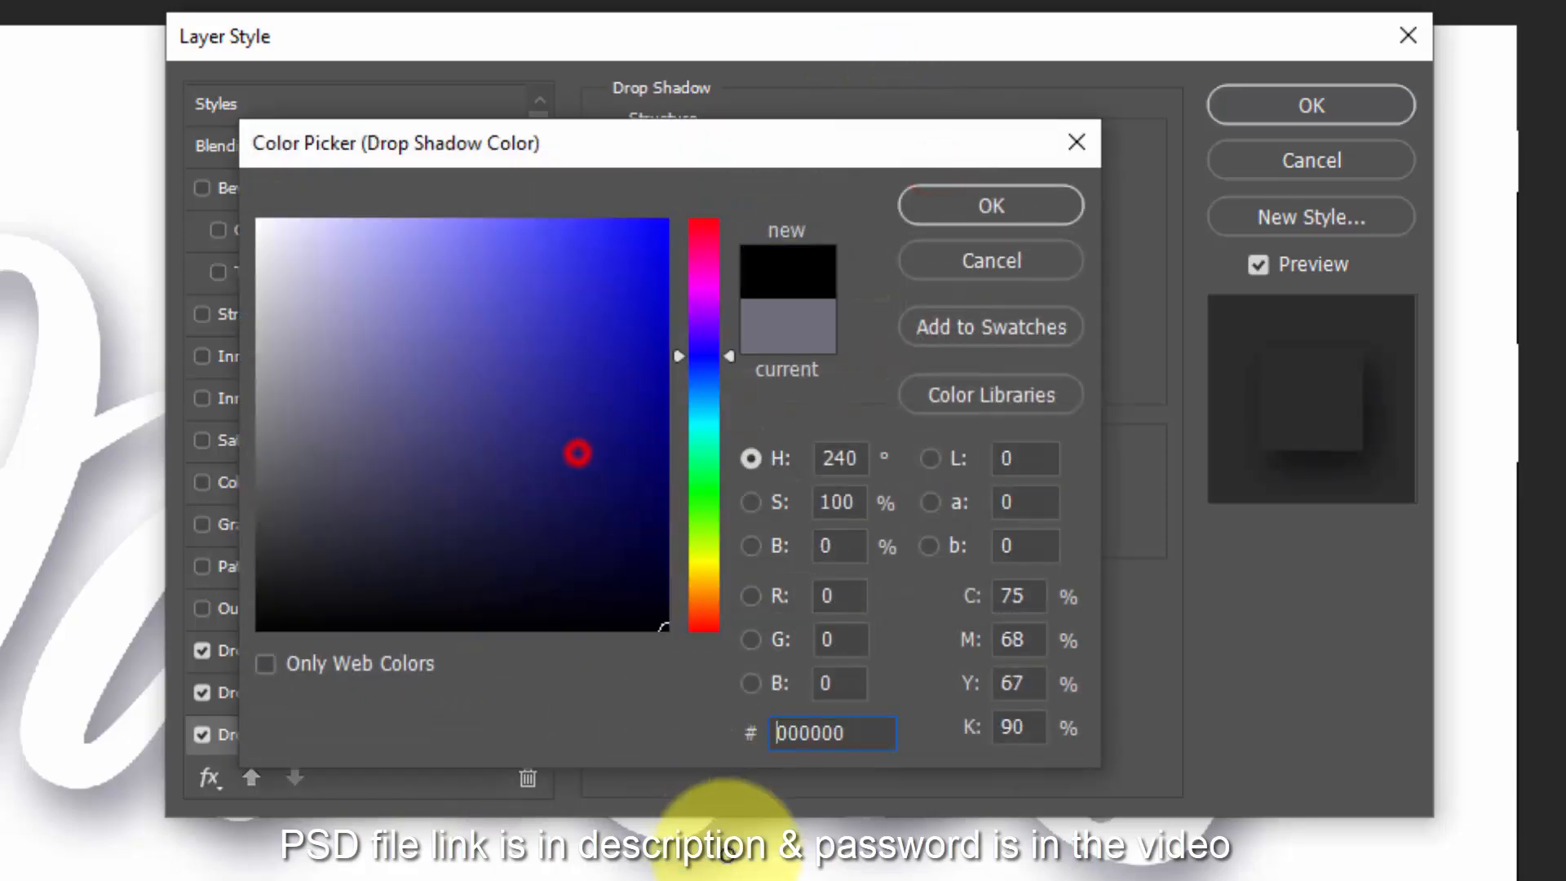
{"action": "left_click", "coordinate": [975, 208]}
- Set the black drop shadow's opacity to 69%, its distance to 22 px and its size to 70 px
{"action": "left_click", "coordinate": [947, 209]}
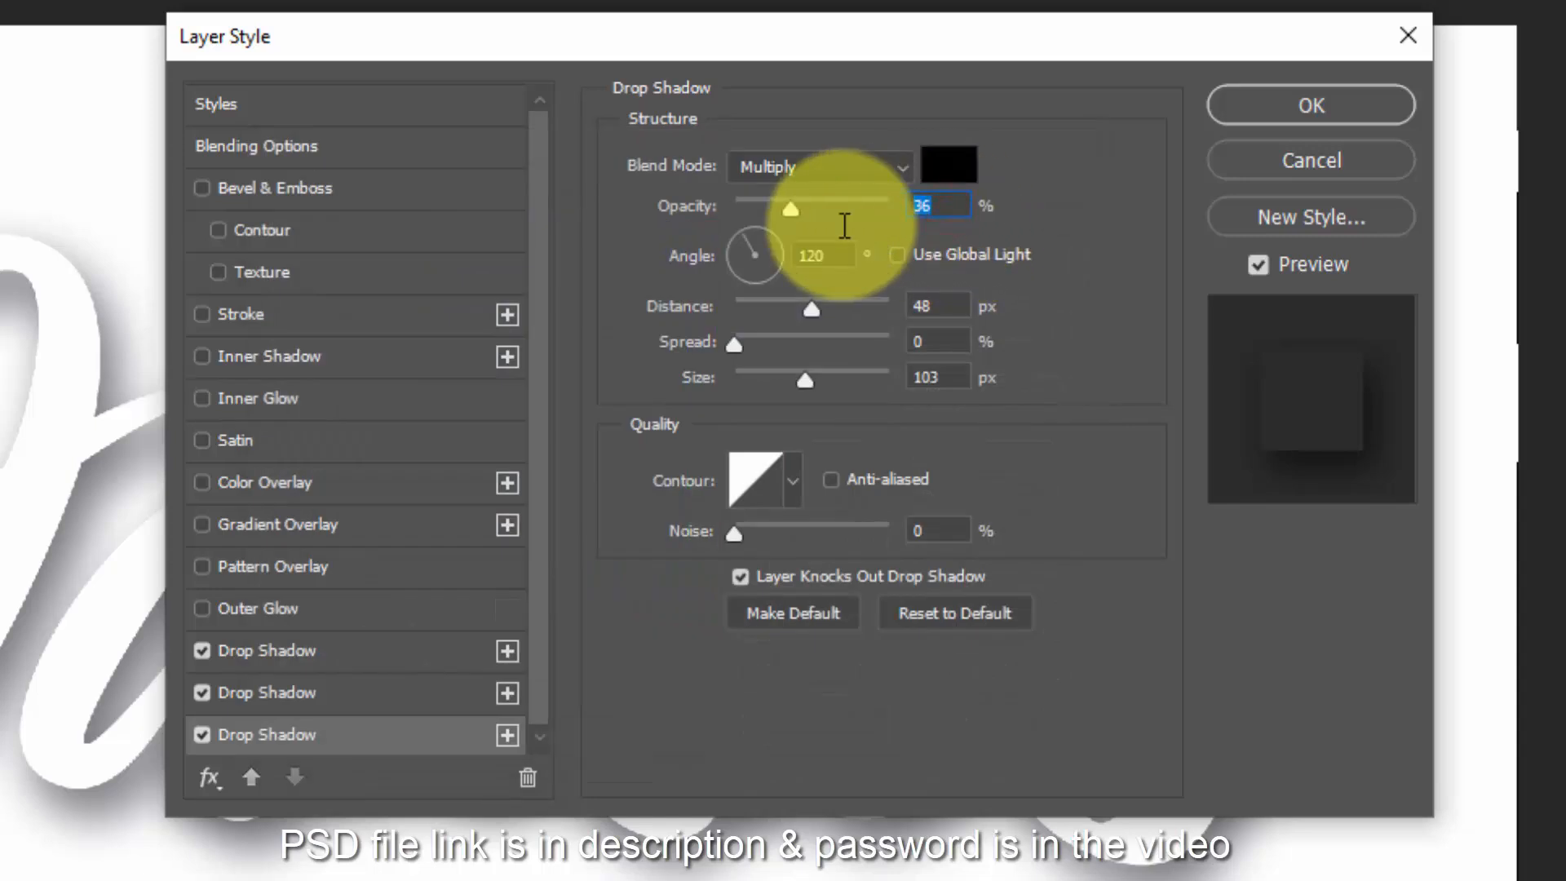
{"action": "type", "text": "69"}
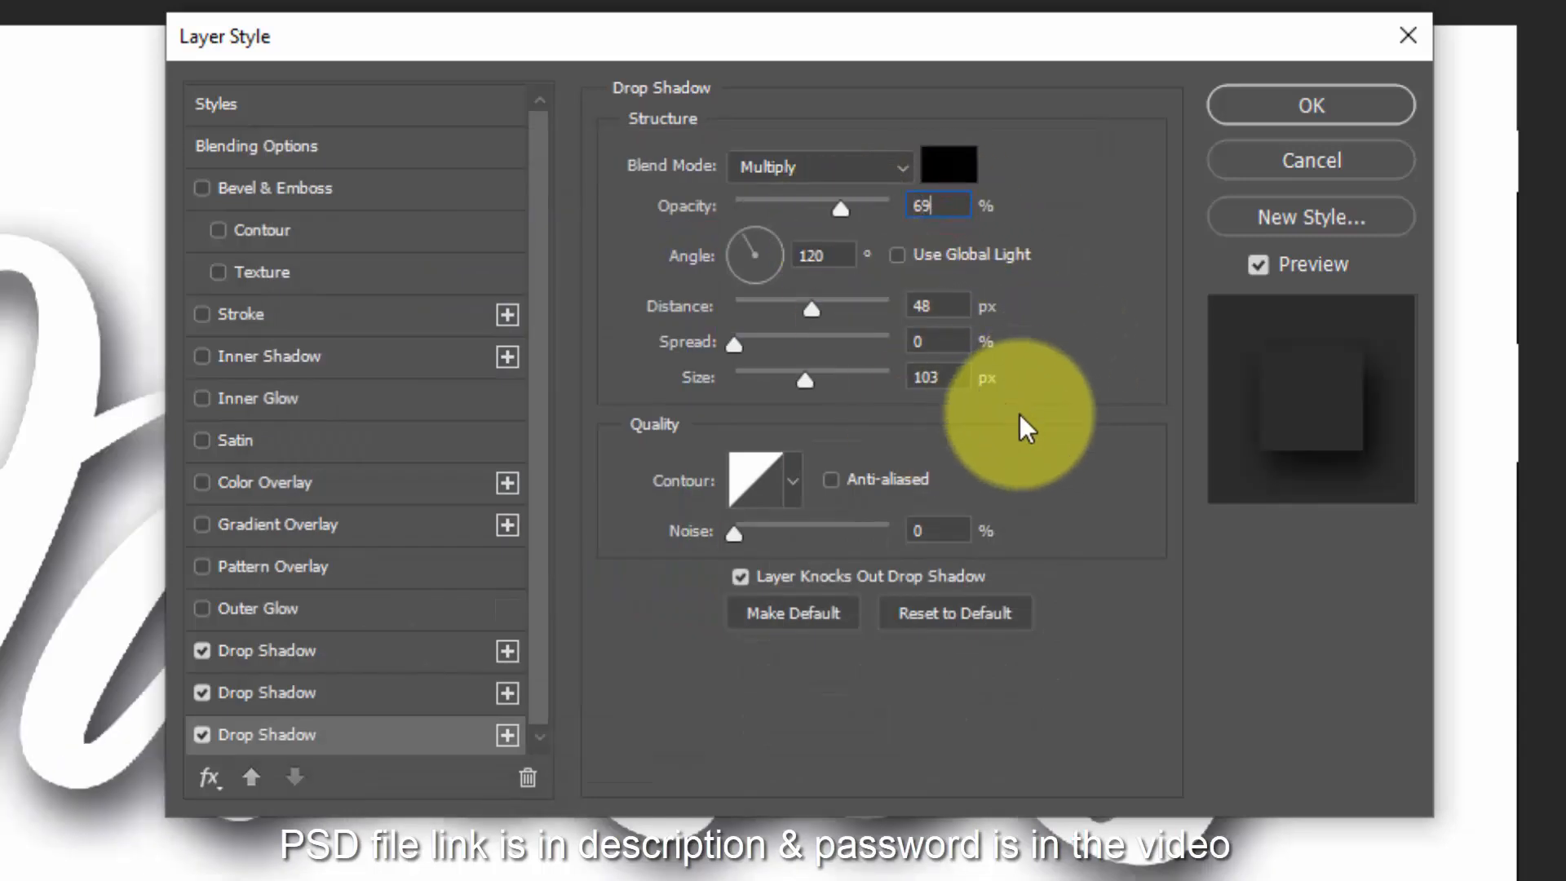
{"action": "left_click", "coordinate": [938, 308]}
{"action": "type", "text": "22"}
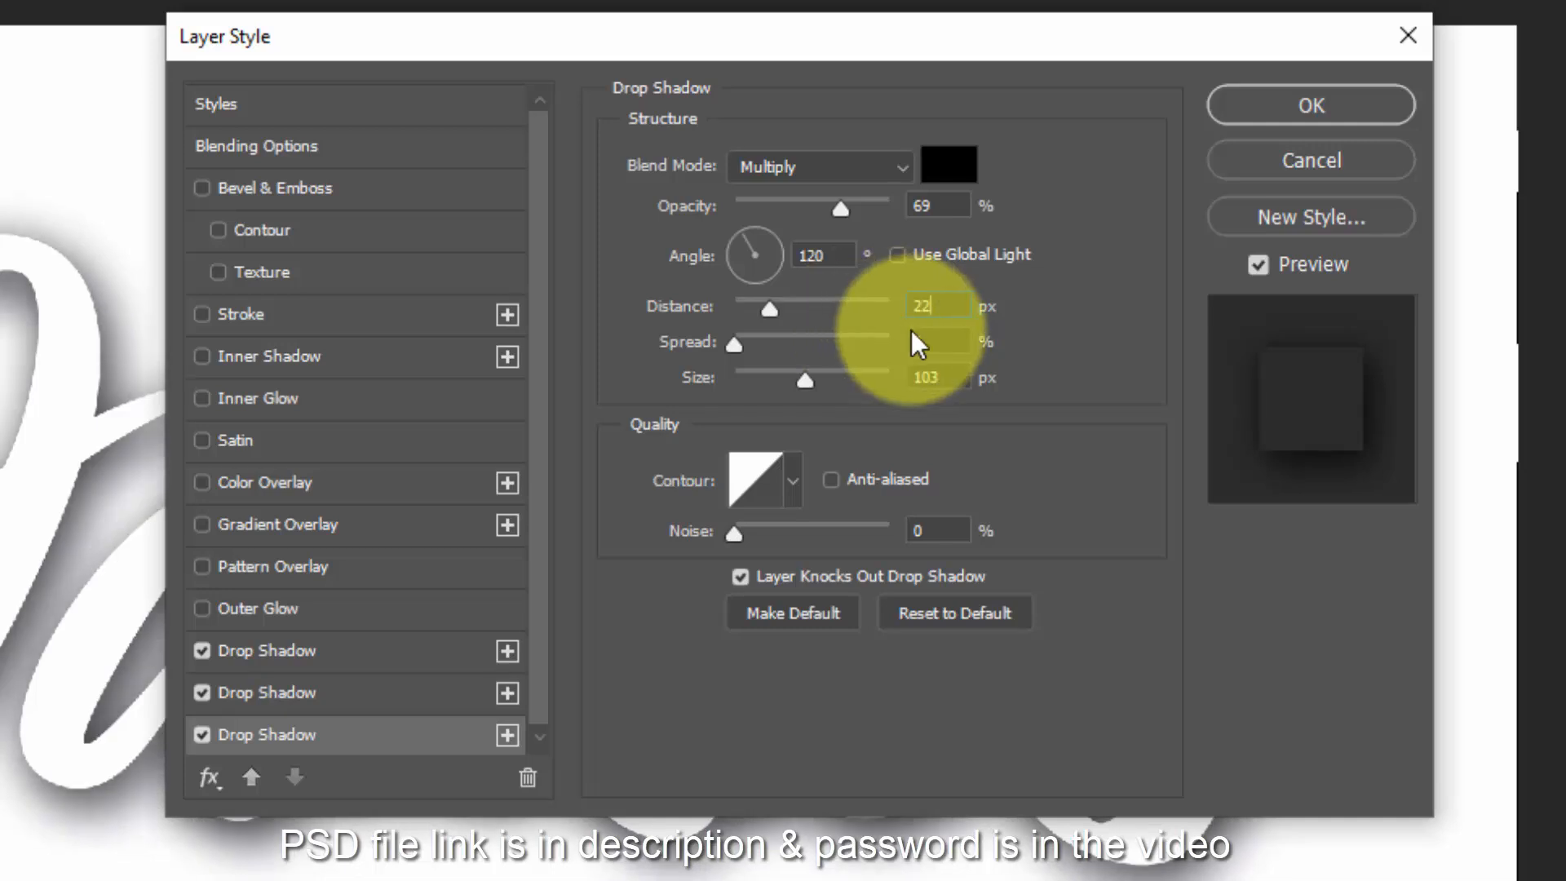
{"action": "left_click", "coordinate": [942, 378]}
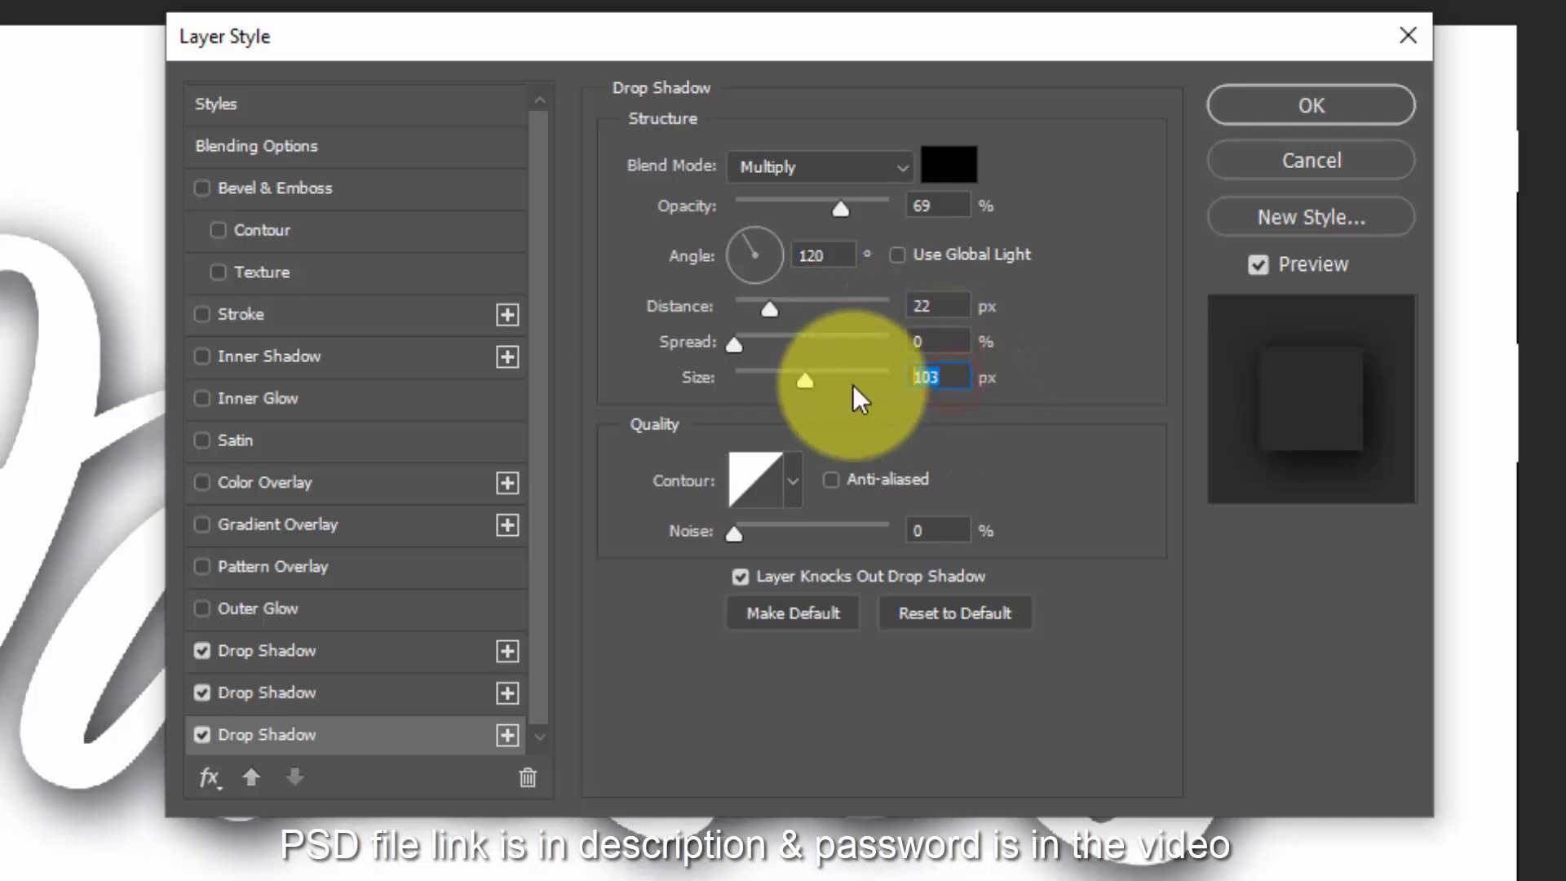
{"action": "type", "text": "70"}
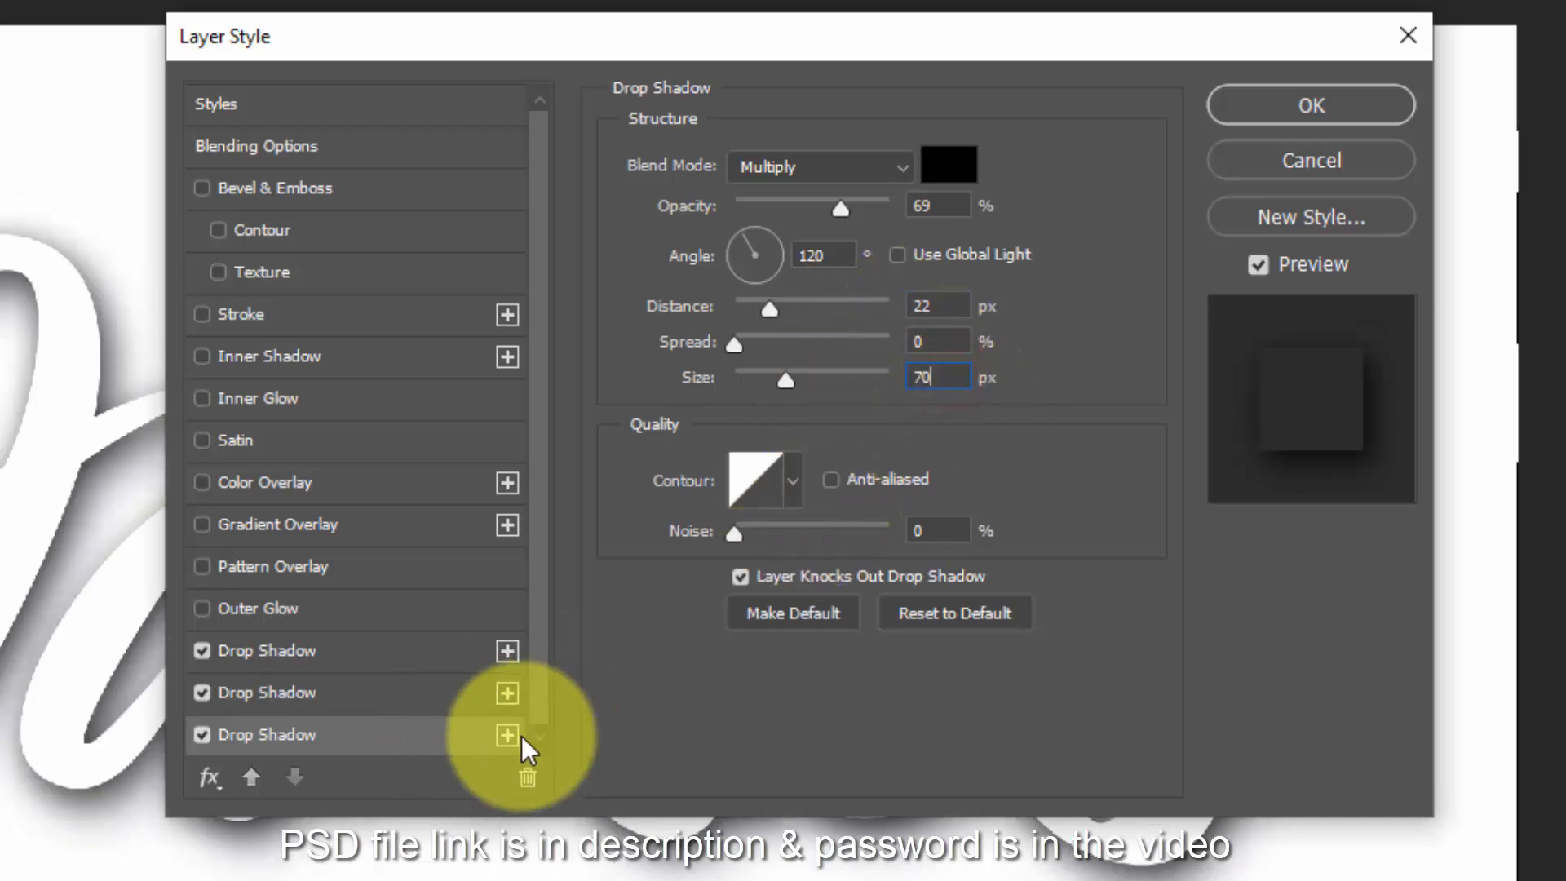
- Add a fourth drop shadow with 67% opacity, a distance of 12 px and a size of 18 px
{"action": "left_click", "coordinate": [510, 739]}
{"action": "left_click", "coordinate": [400, 742]}
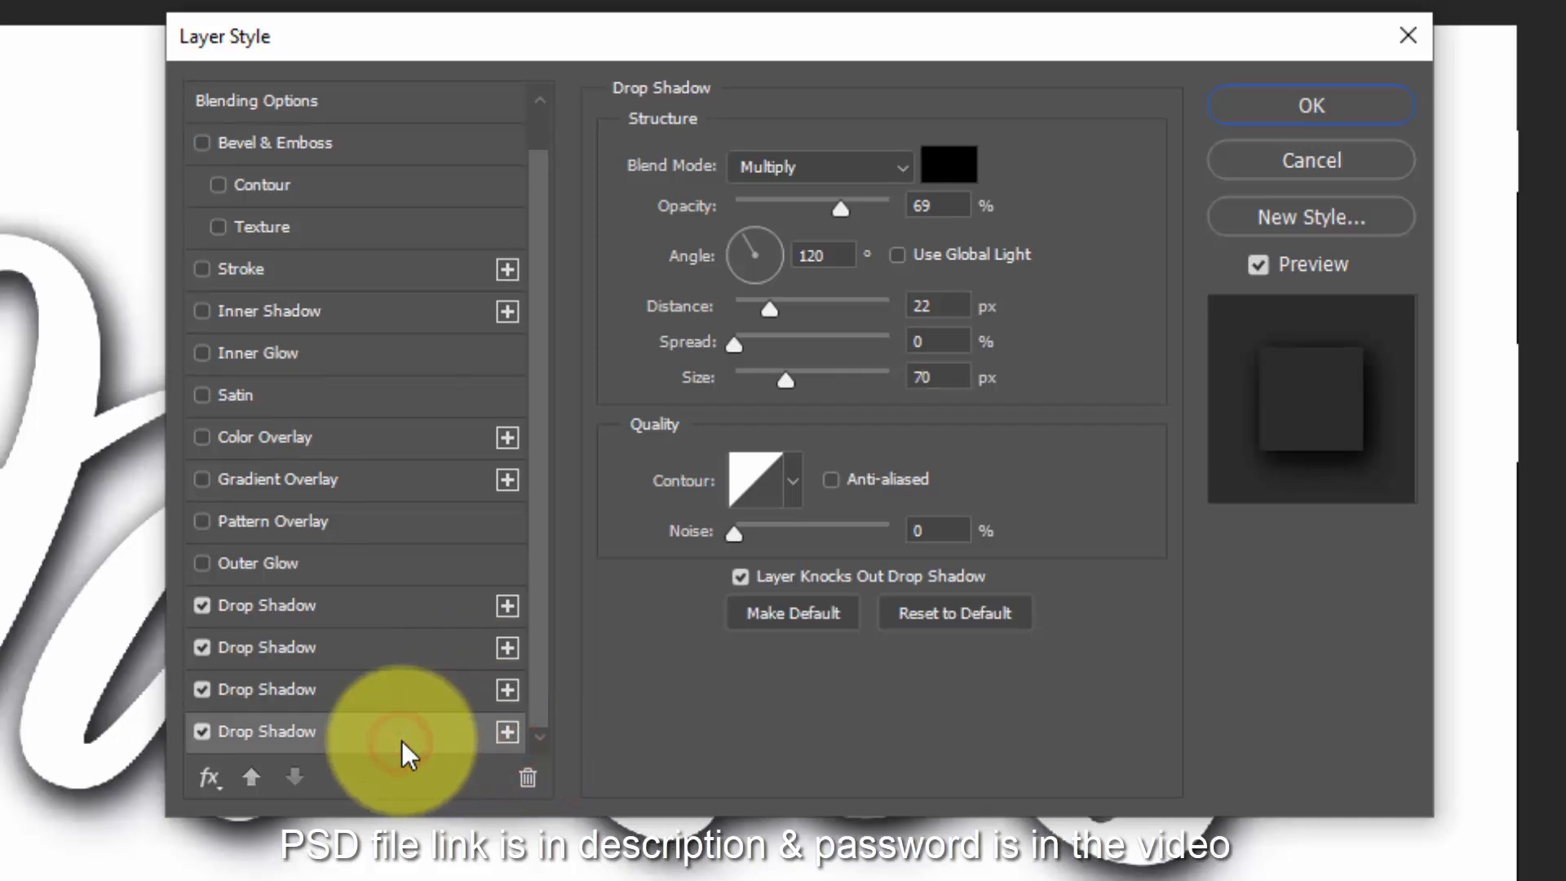
{"action": "double_click", "coordinate": [938, 206]}
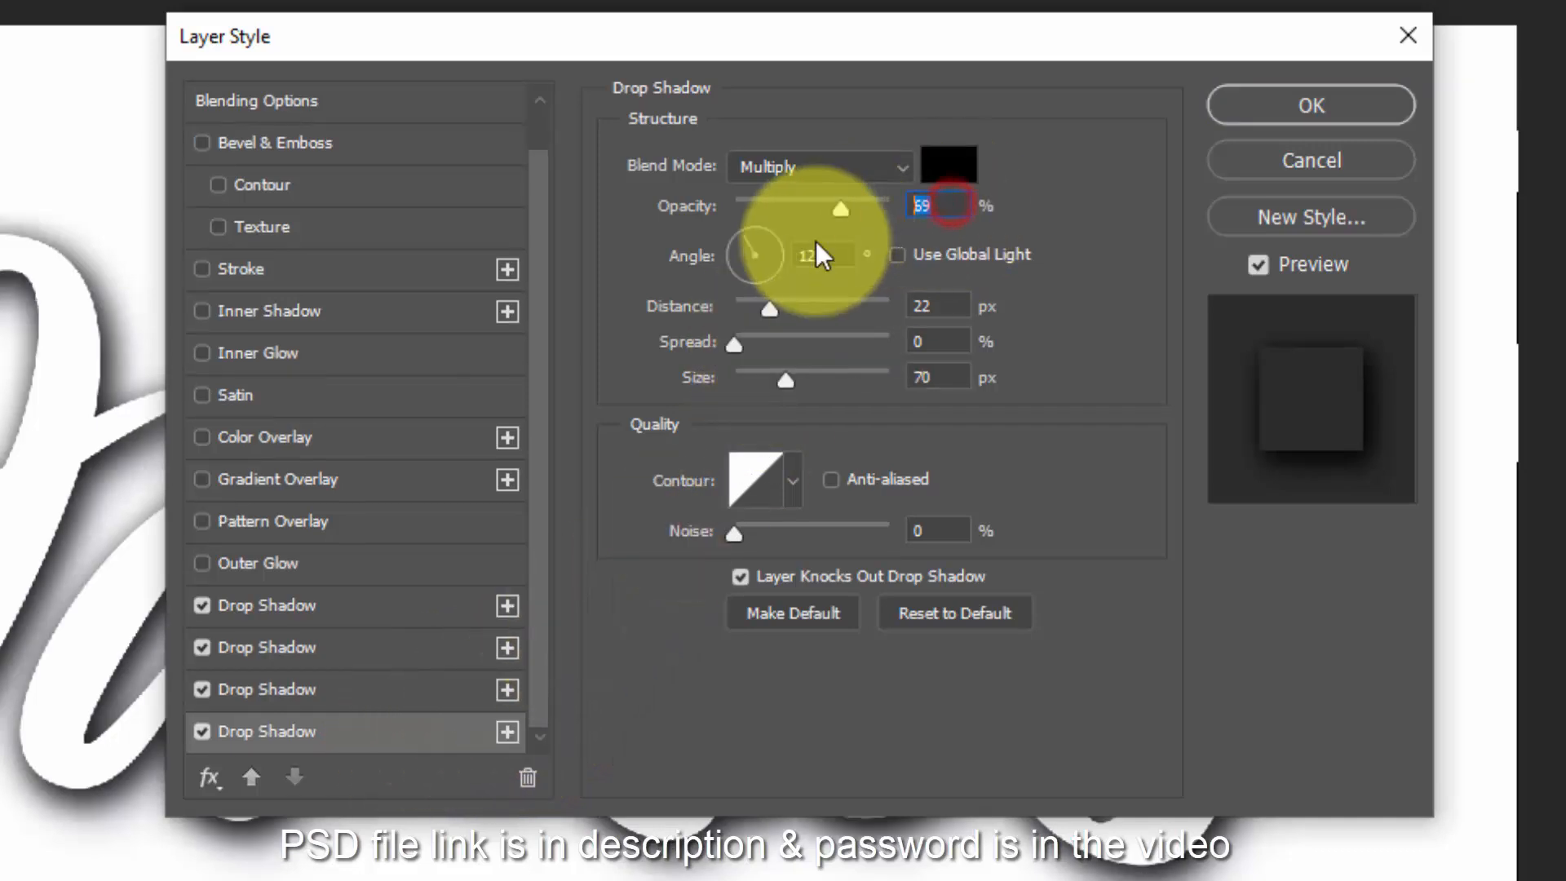
{"action": "type", "text": "67"}
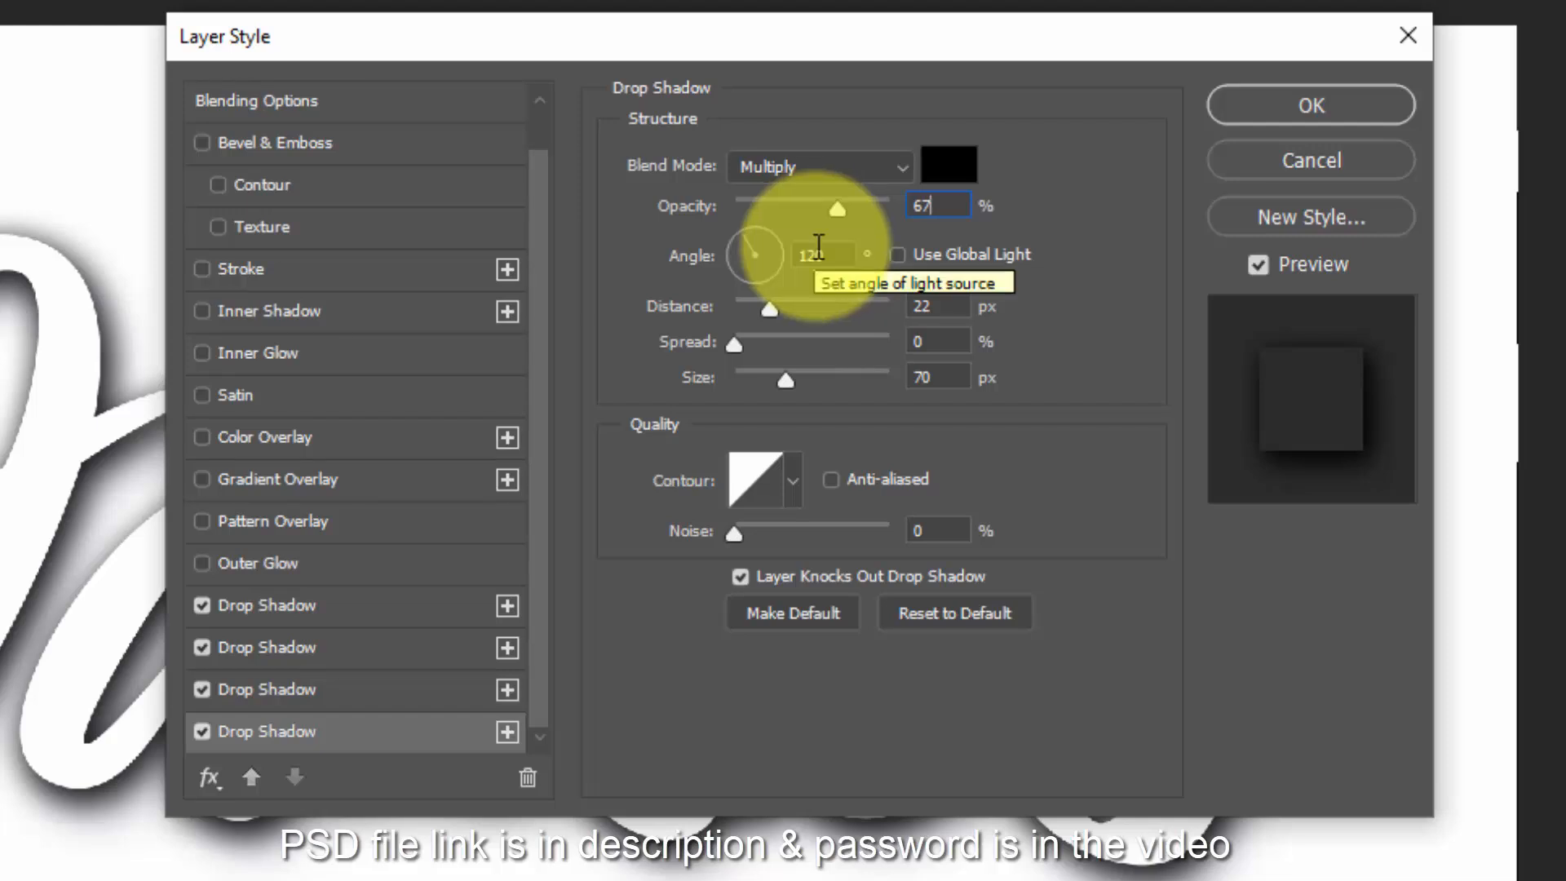
{"action": "double_click", "coordinate": [936, 308]}
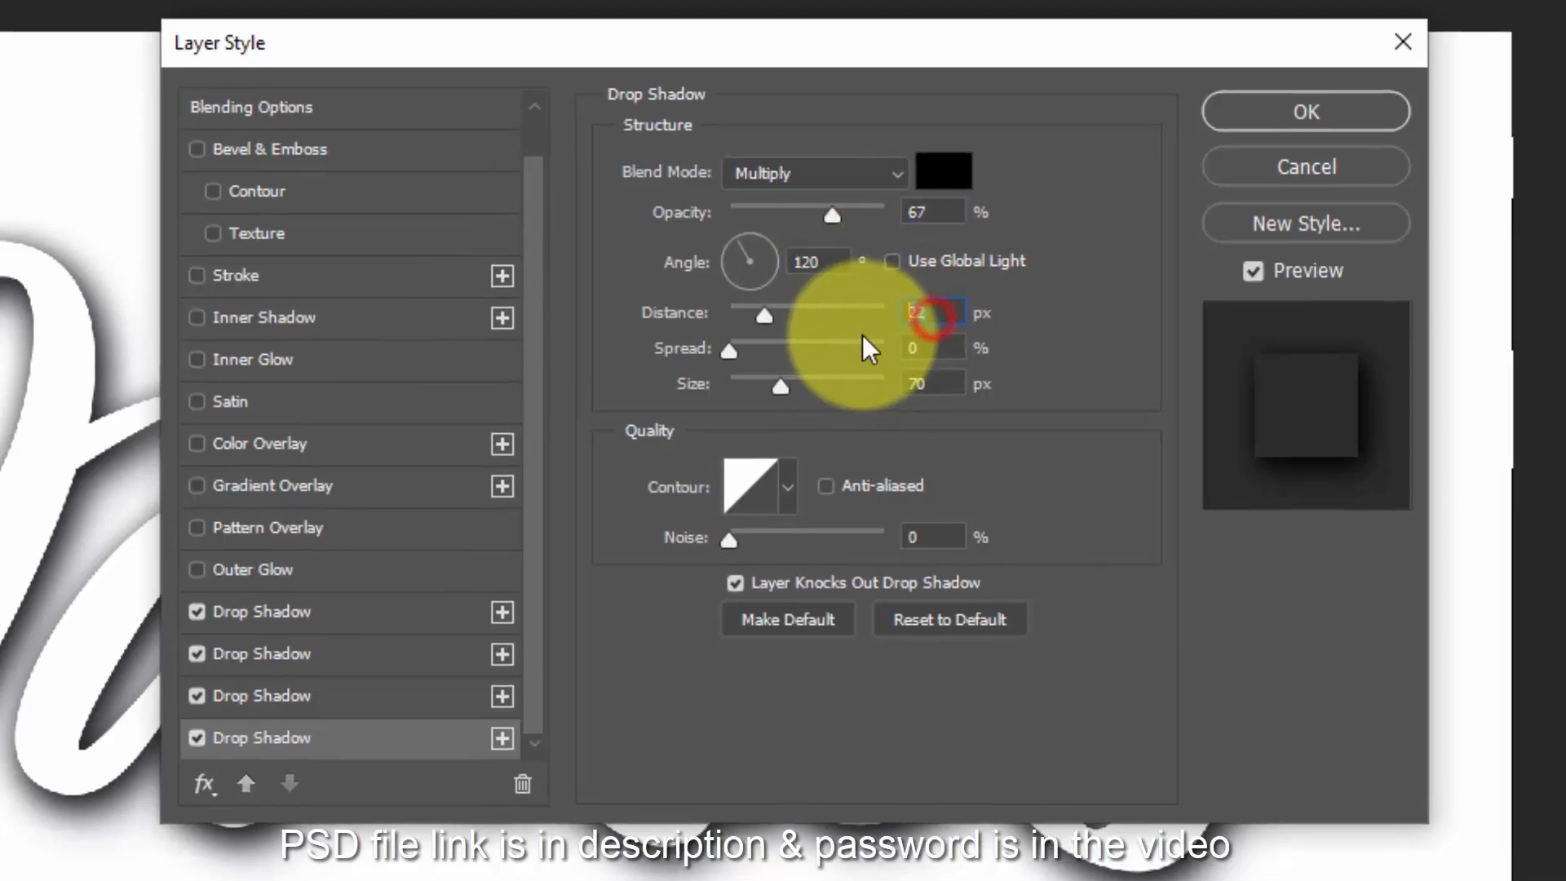
{"action": "type", "text": "12"}
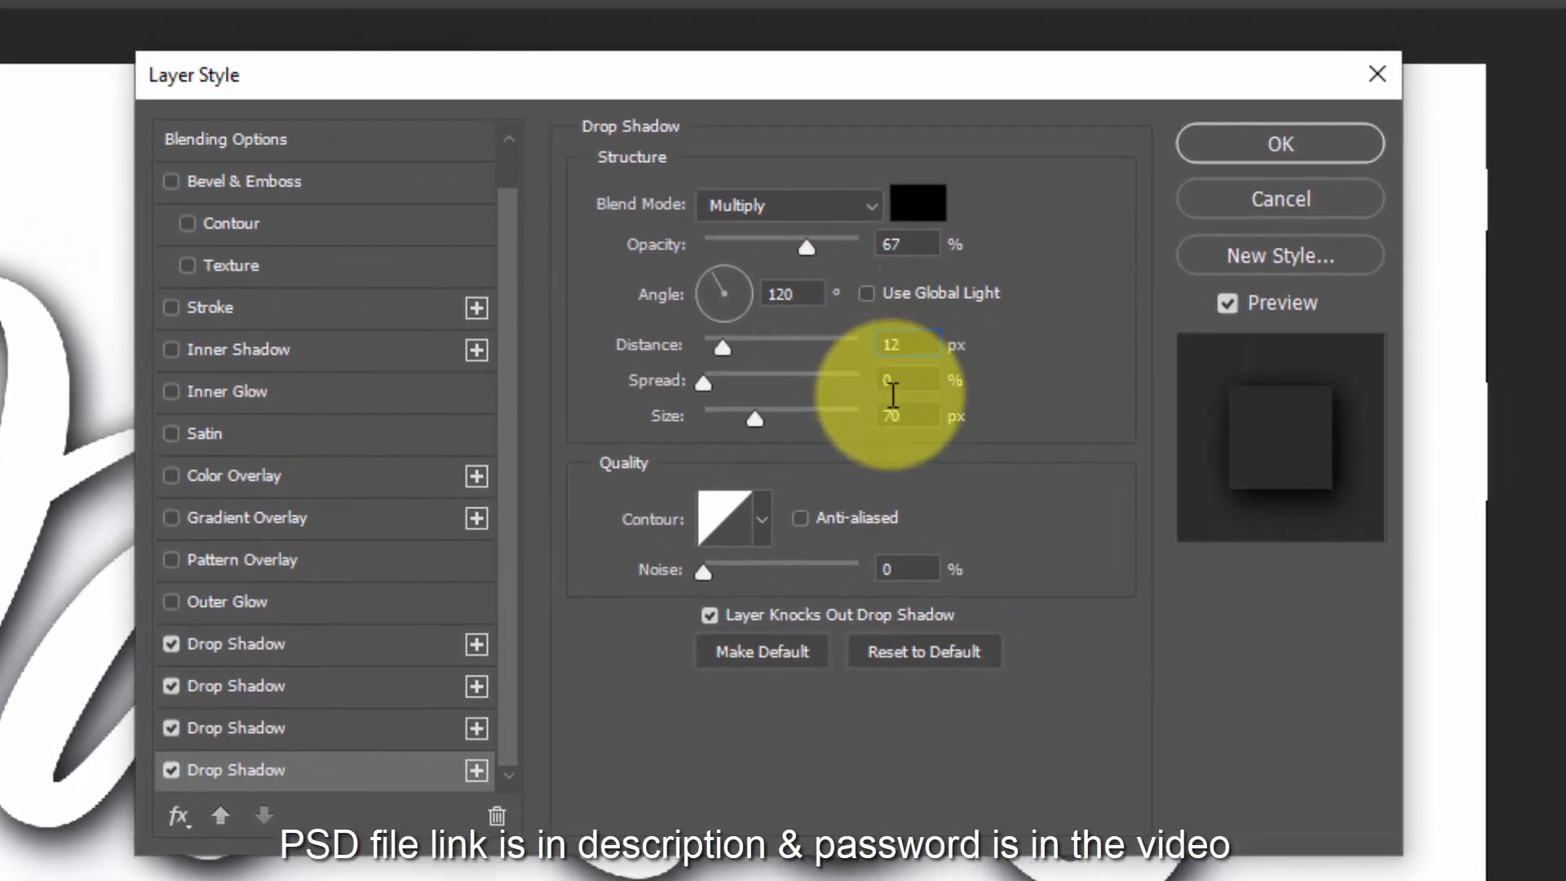
{"action": "double_click", "coordinate": [916, 415]}
{"action": "type", "text": "18"}
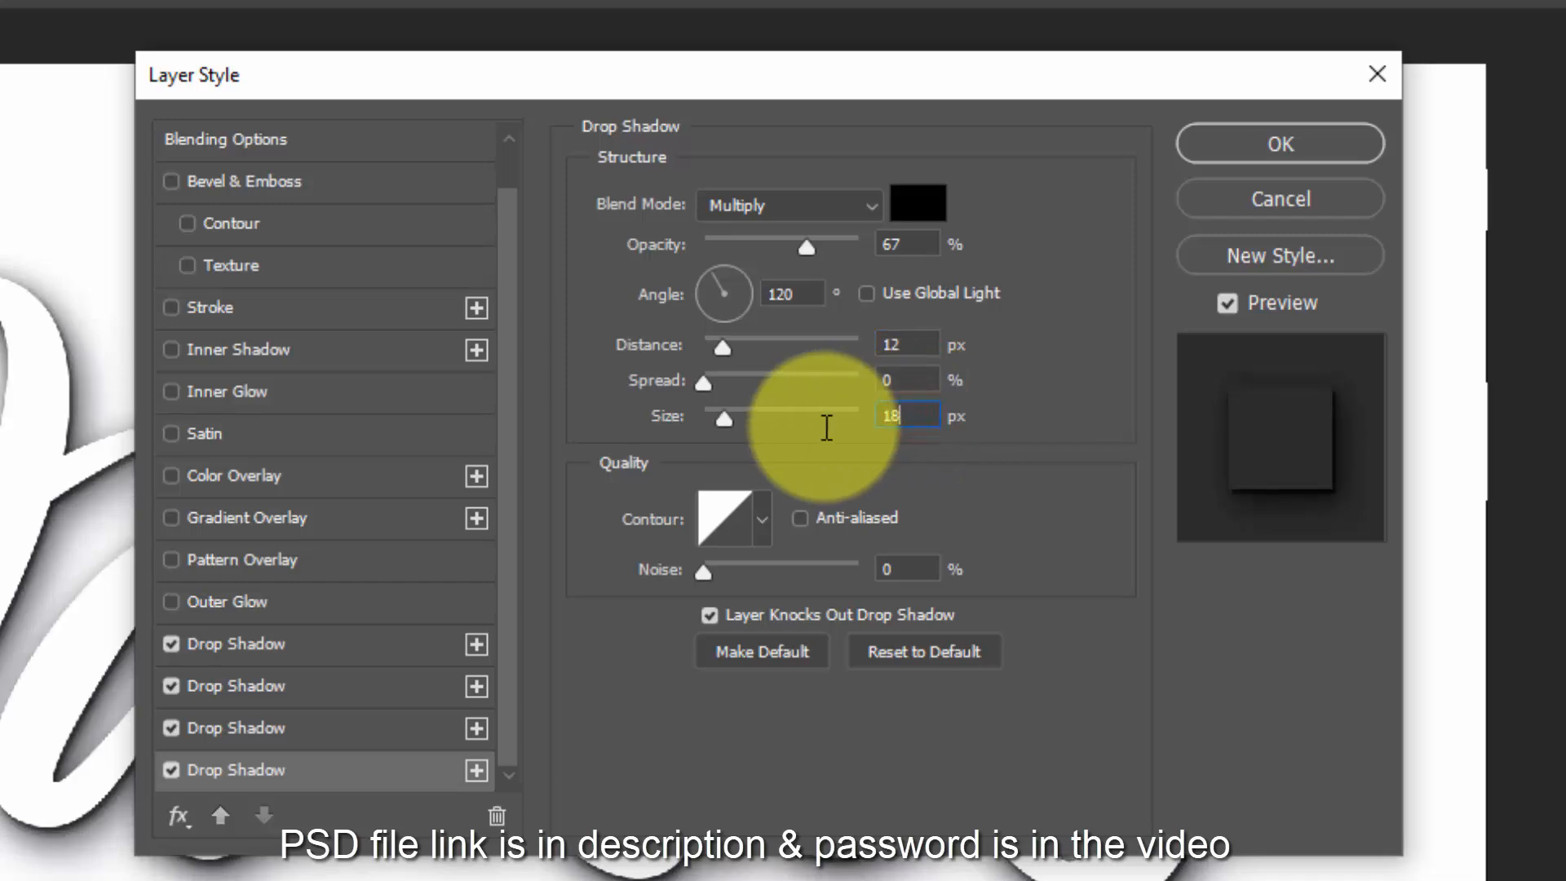
- Add a fifth drop shadow with 53% opacity, a distance of 30 px and a size of 92 px, and apply the layer style
{"action": "left_click", "coordinate": [478, 781]}
{"action": "left_click", "coordinate": [481, 771]}
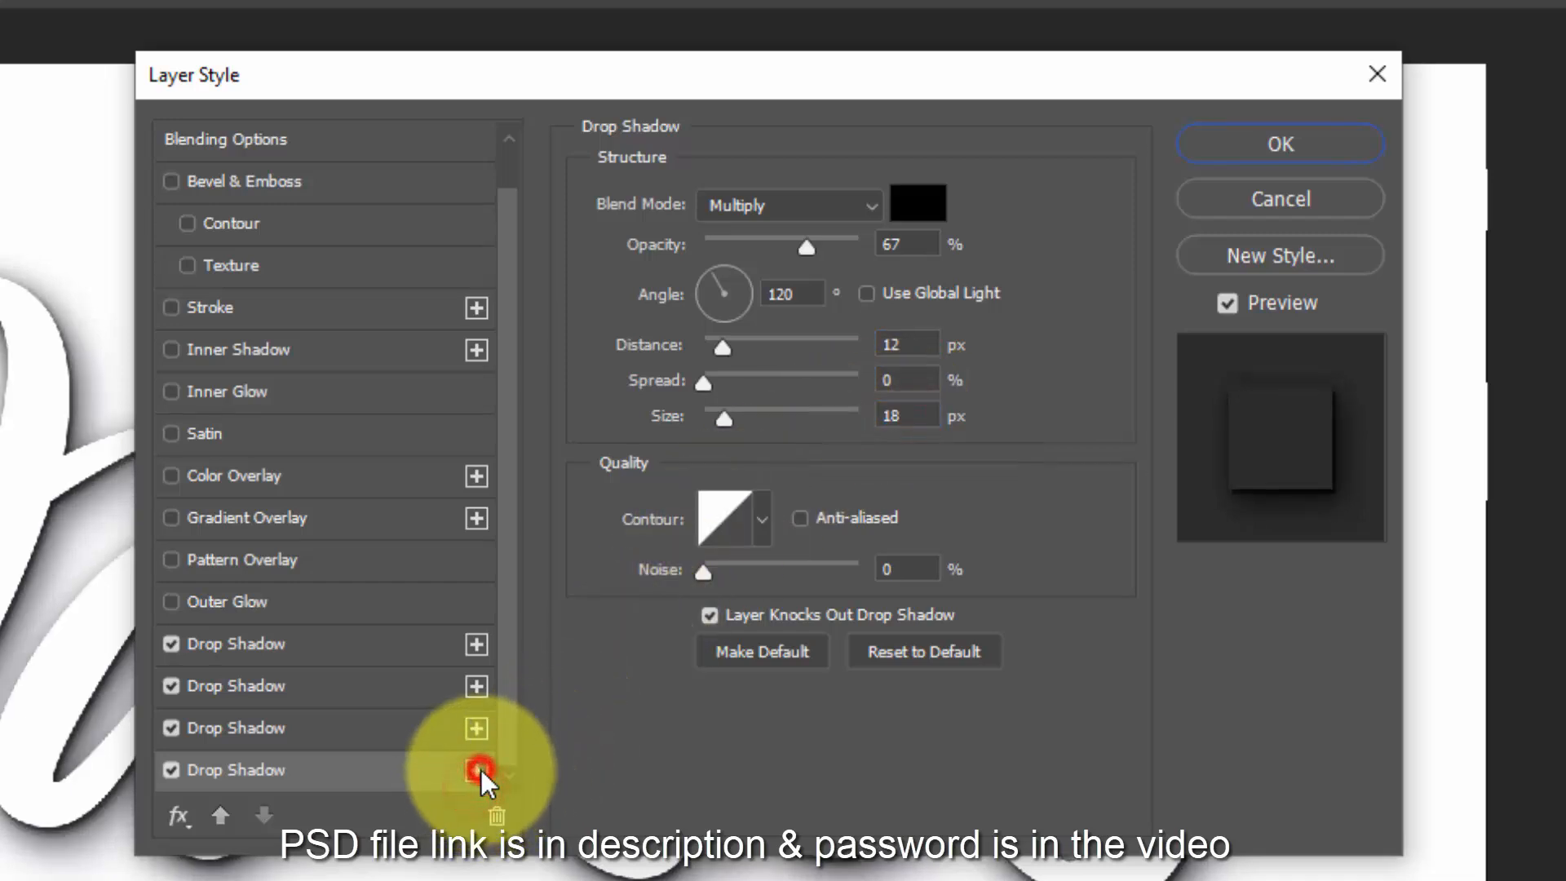
{"action": "left_click", "coordinate": [354, 790]}
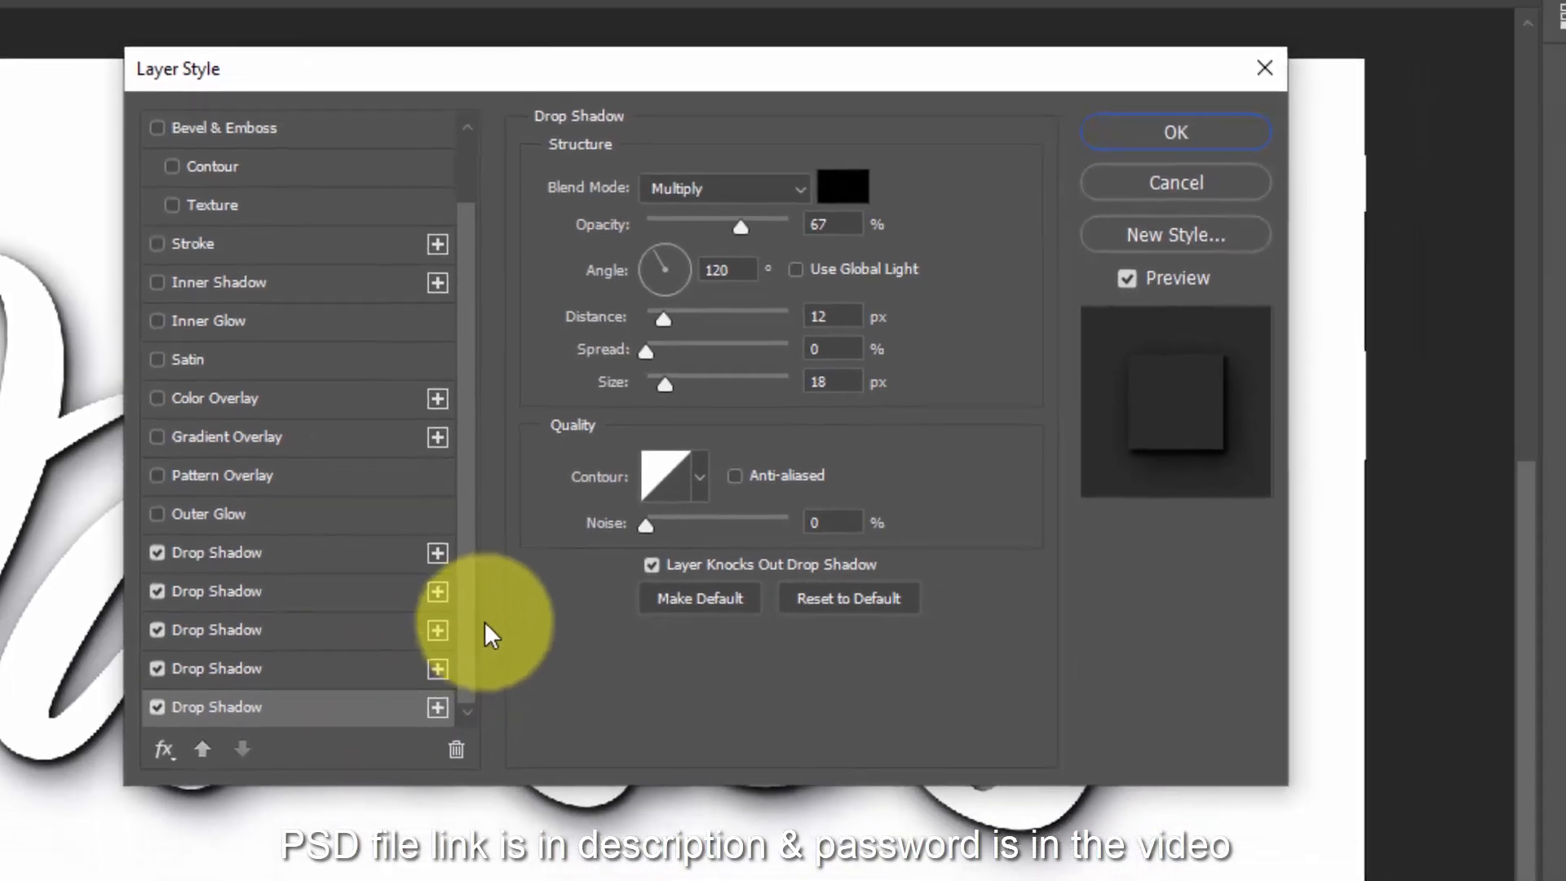
{"action": "double_click", "coordinate": [877, 238]}
{"action": "type", "text": "53"}
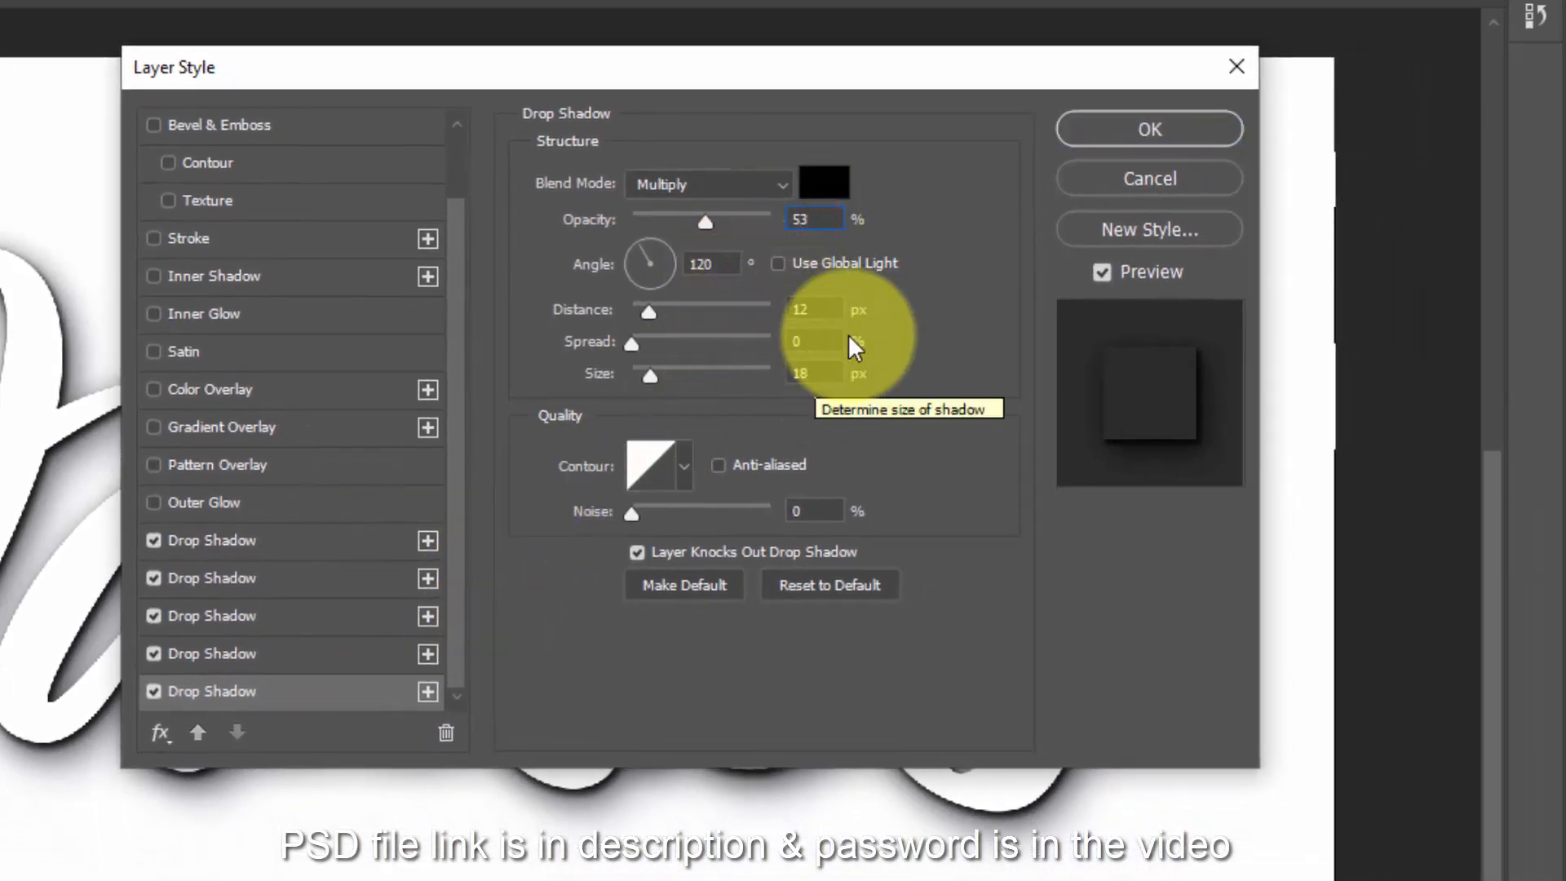
{"action": "double_click", "coordinate": [811, 310]}
{"action": "type", "text": "30"}
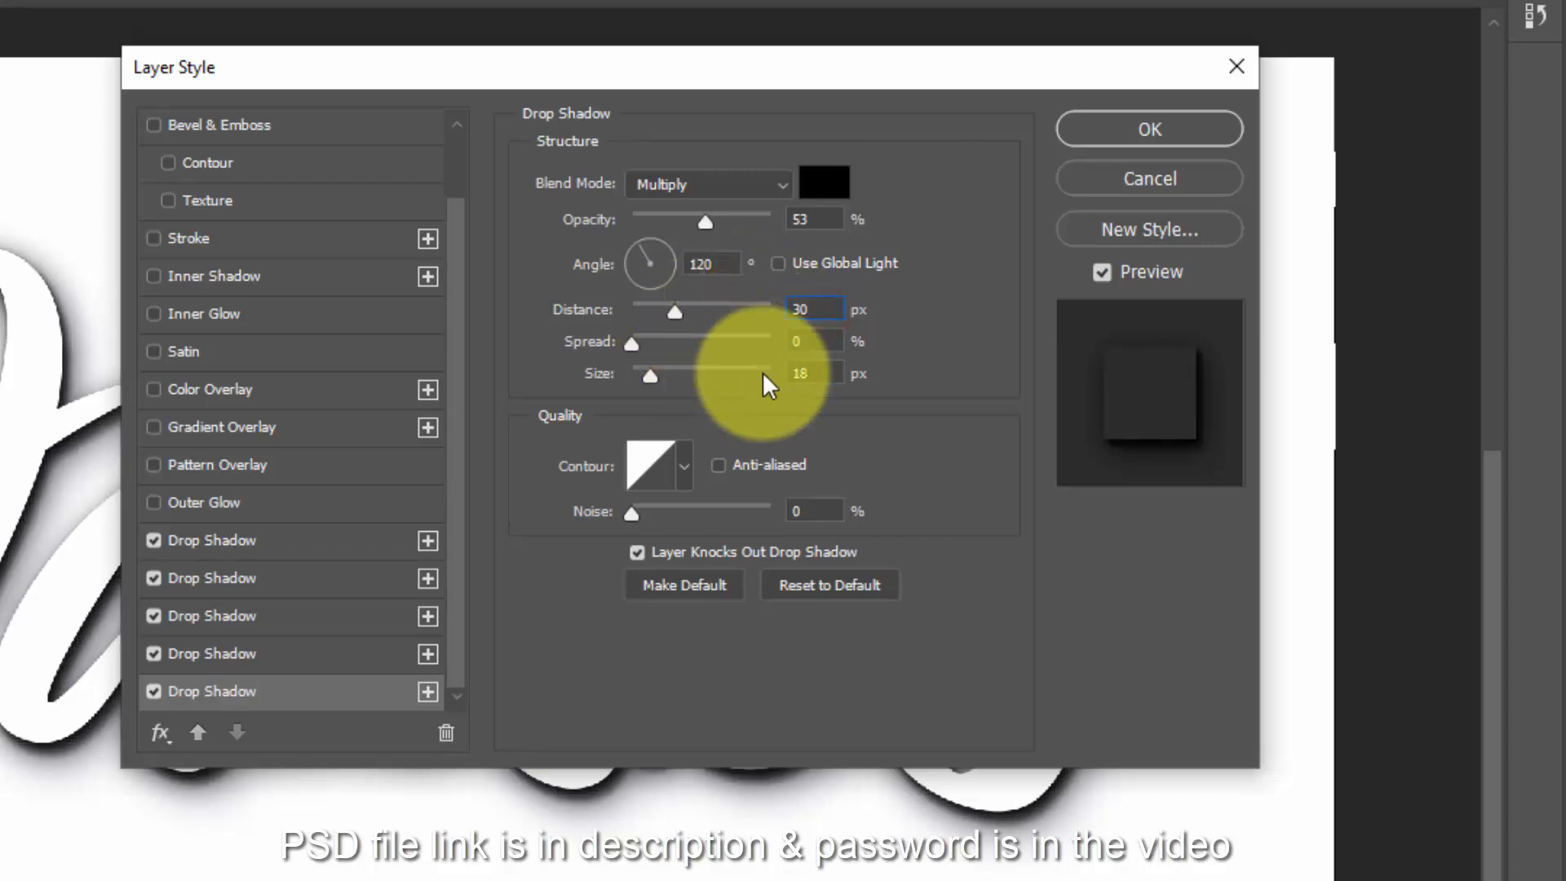
{"action": "double_click", "coordinate": [816, 373]}
{"action": "type", "text": "92"}
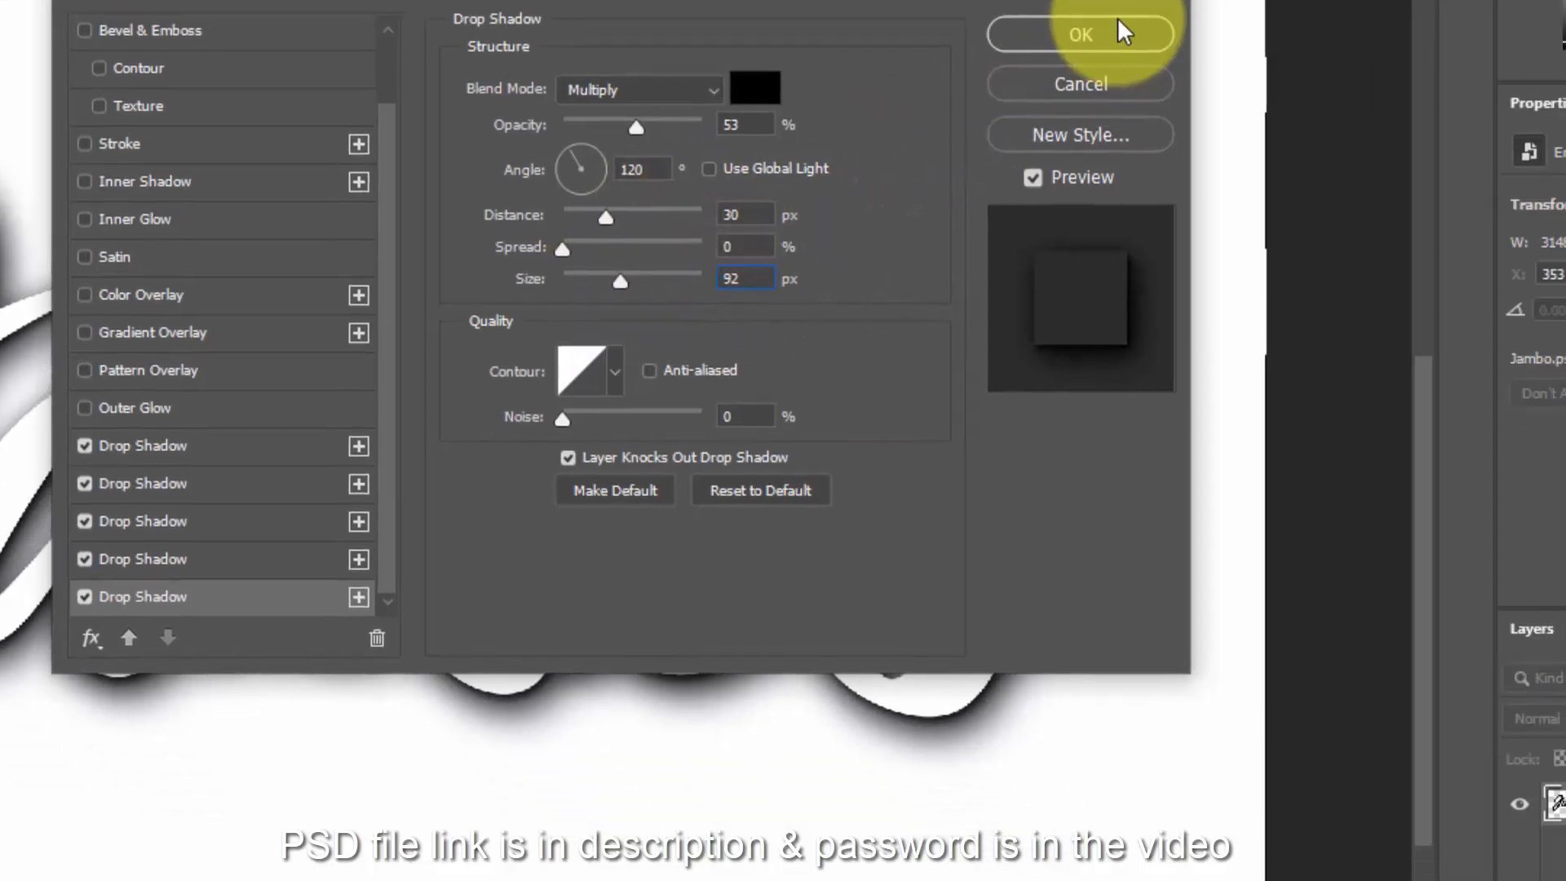
{"action": "left_click", "coordinate": [1120, 29]}
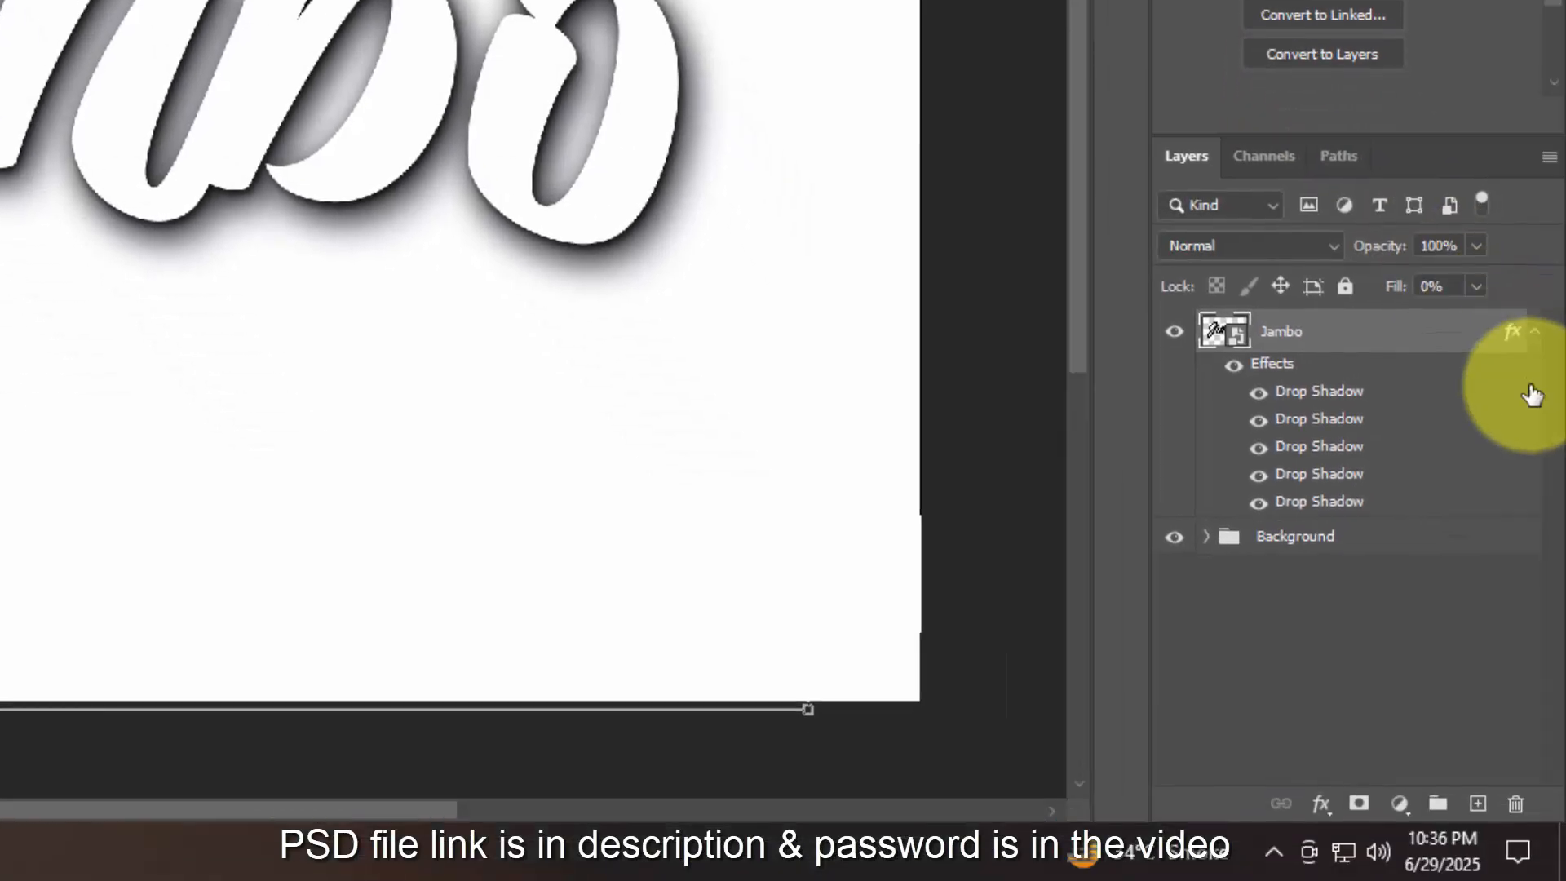
- Rename the Jambo layer to Shadow and place it in a new group named Shadow
{"action": "left_click", "coordinate": [1537, 332]}
{"action": "left_click", "coordinate": [1278, 333]}
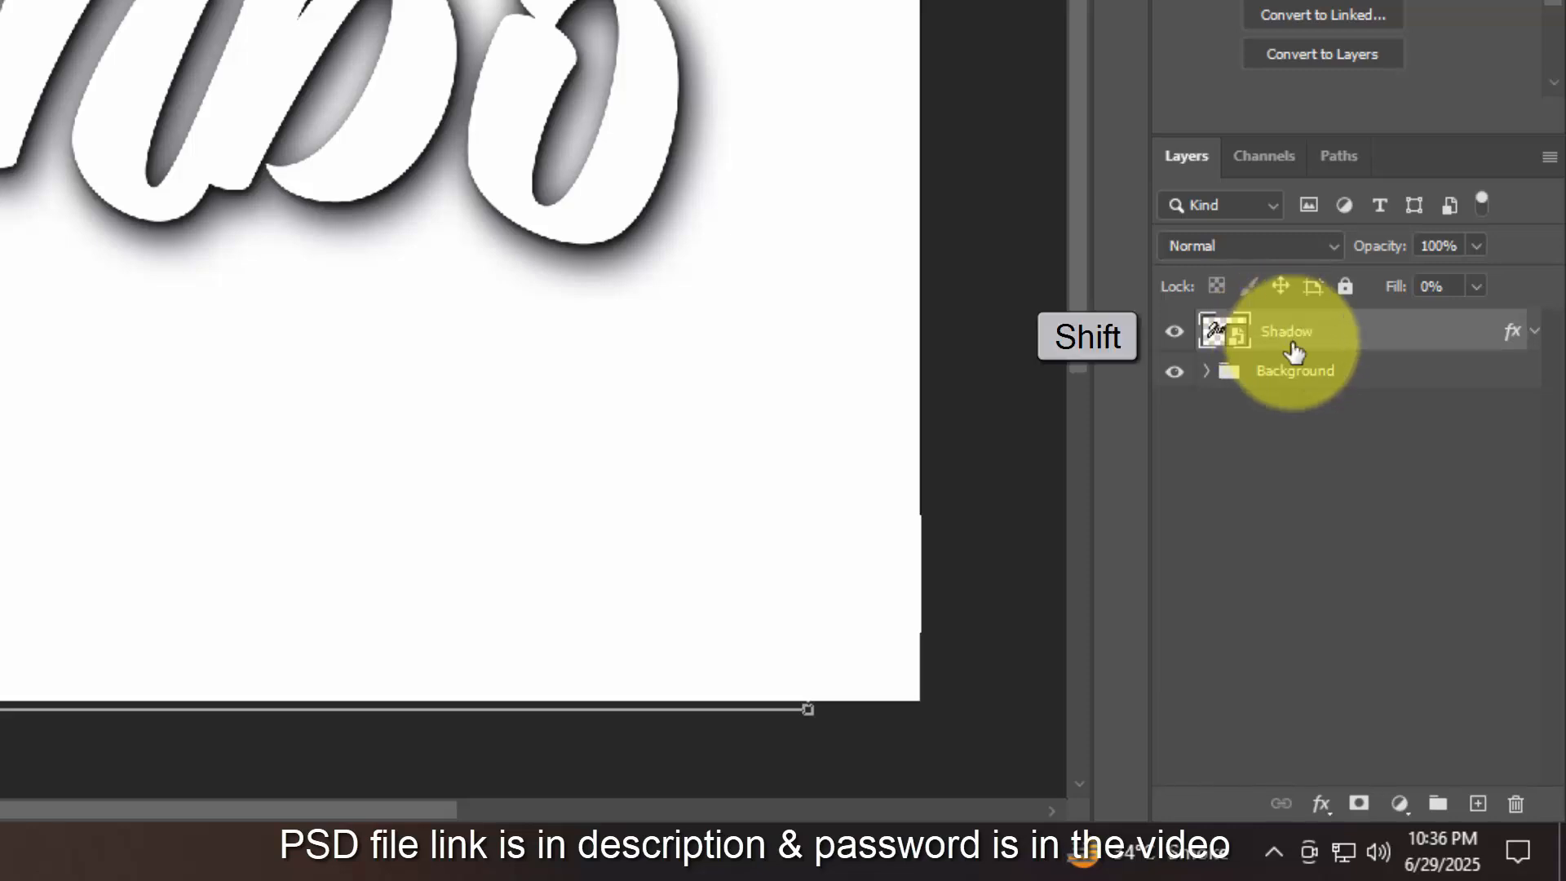
{"action": "left_click", "coordinate": [1436, 806], "text": "shift"}
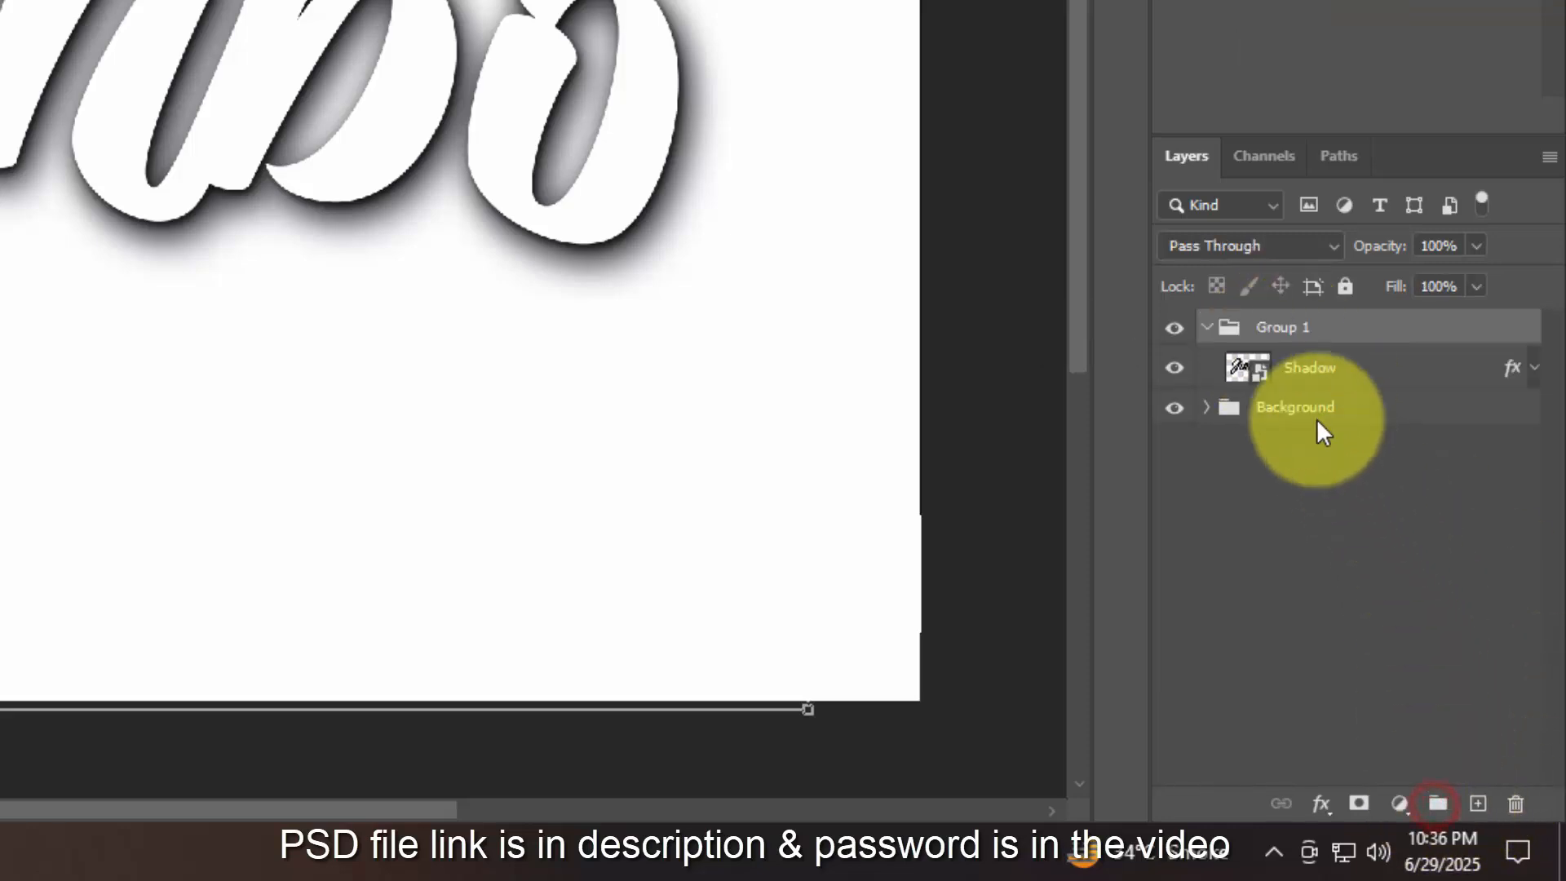
{"action": "left_click", "coordinate": [1281, 339]}
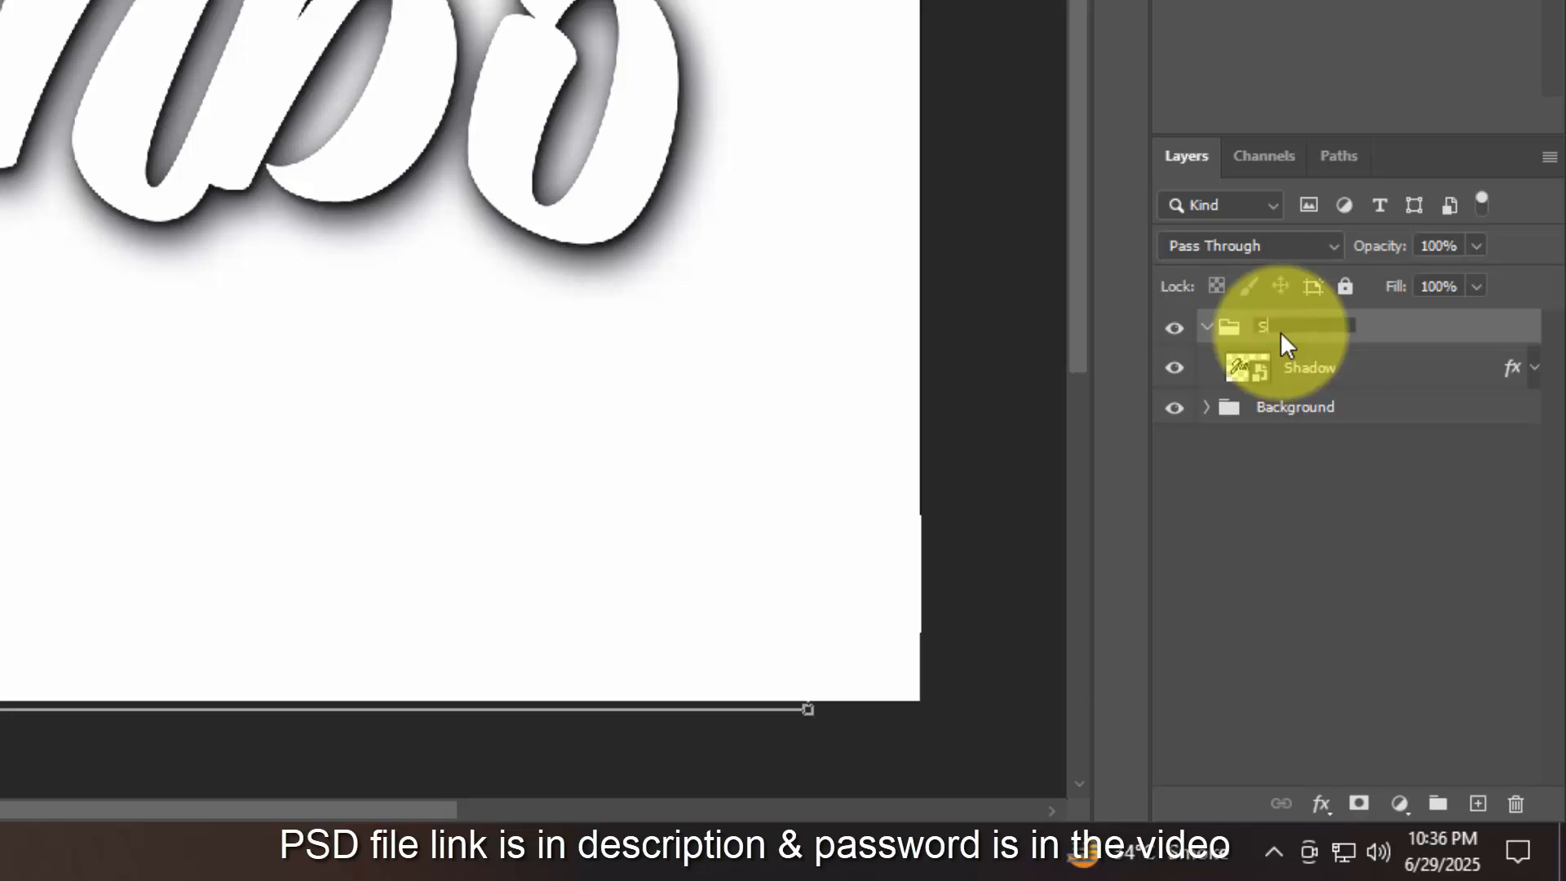
{"action": "type", "text": "Shadow"}
{"action": "key", "text": "Return"}
- Duplicate the Shadow layer above the Shadow group and clear the copy's layer style
{"action": "left_click", "coordinate": [1356, 386]}
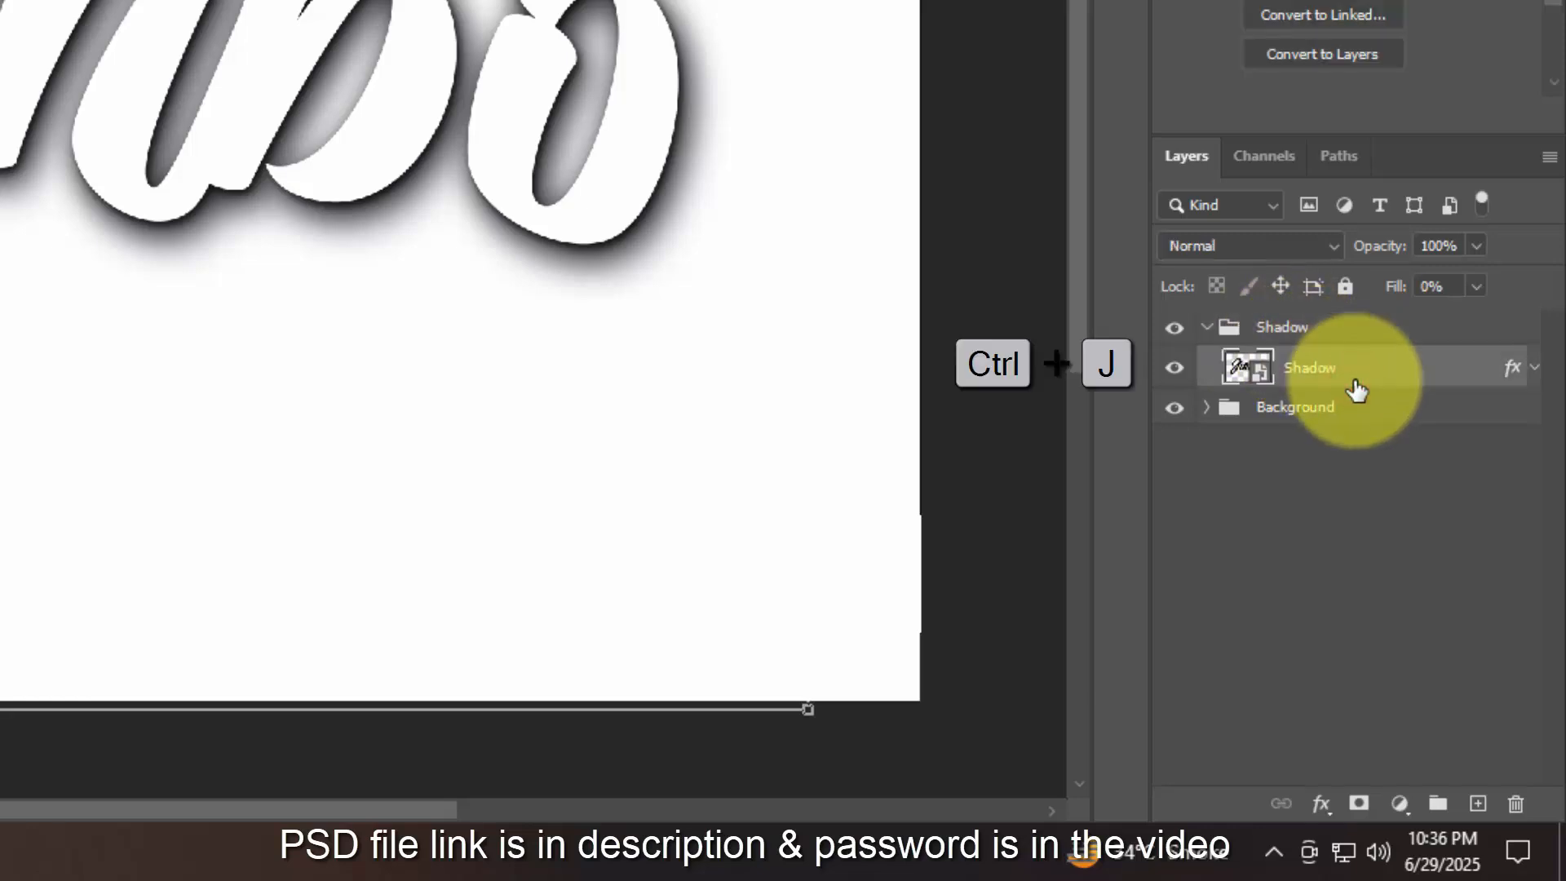
{"action": "key", "text": "ctrl+j"}
{"action": "left_click_drag", "start_coordinate": [1356, 386], "coordinate": [1332, 310]}
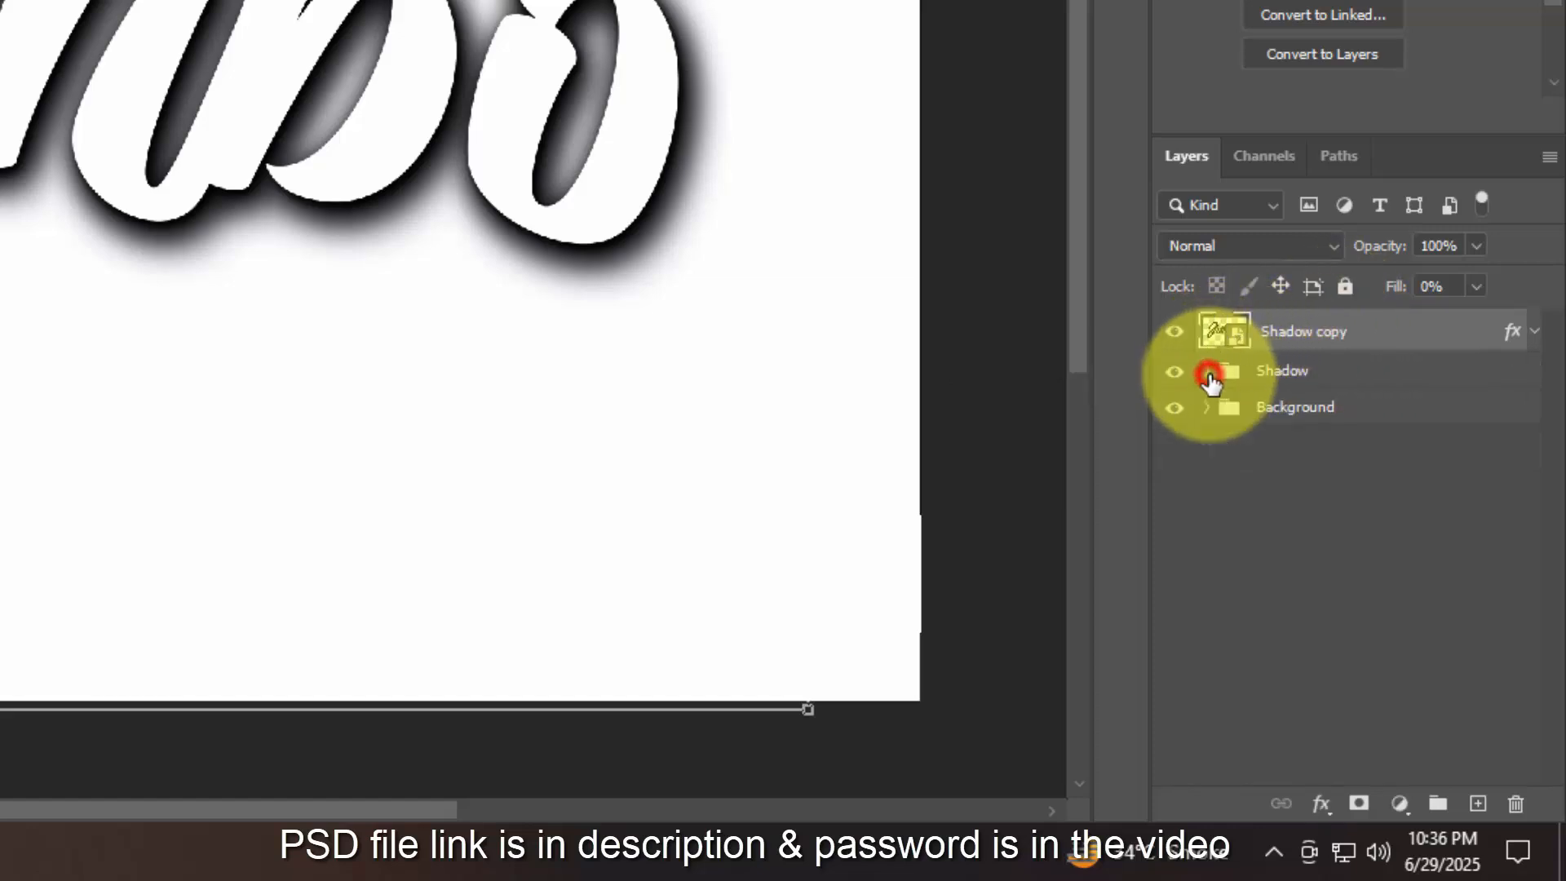
{"action": "right_click", "coordinate": [1400, 330]}
{"action": "left_click", "coordinate": [1236, 375]}
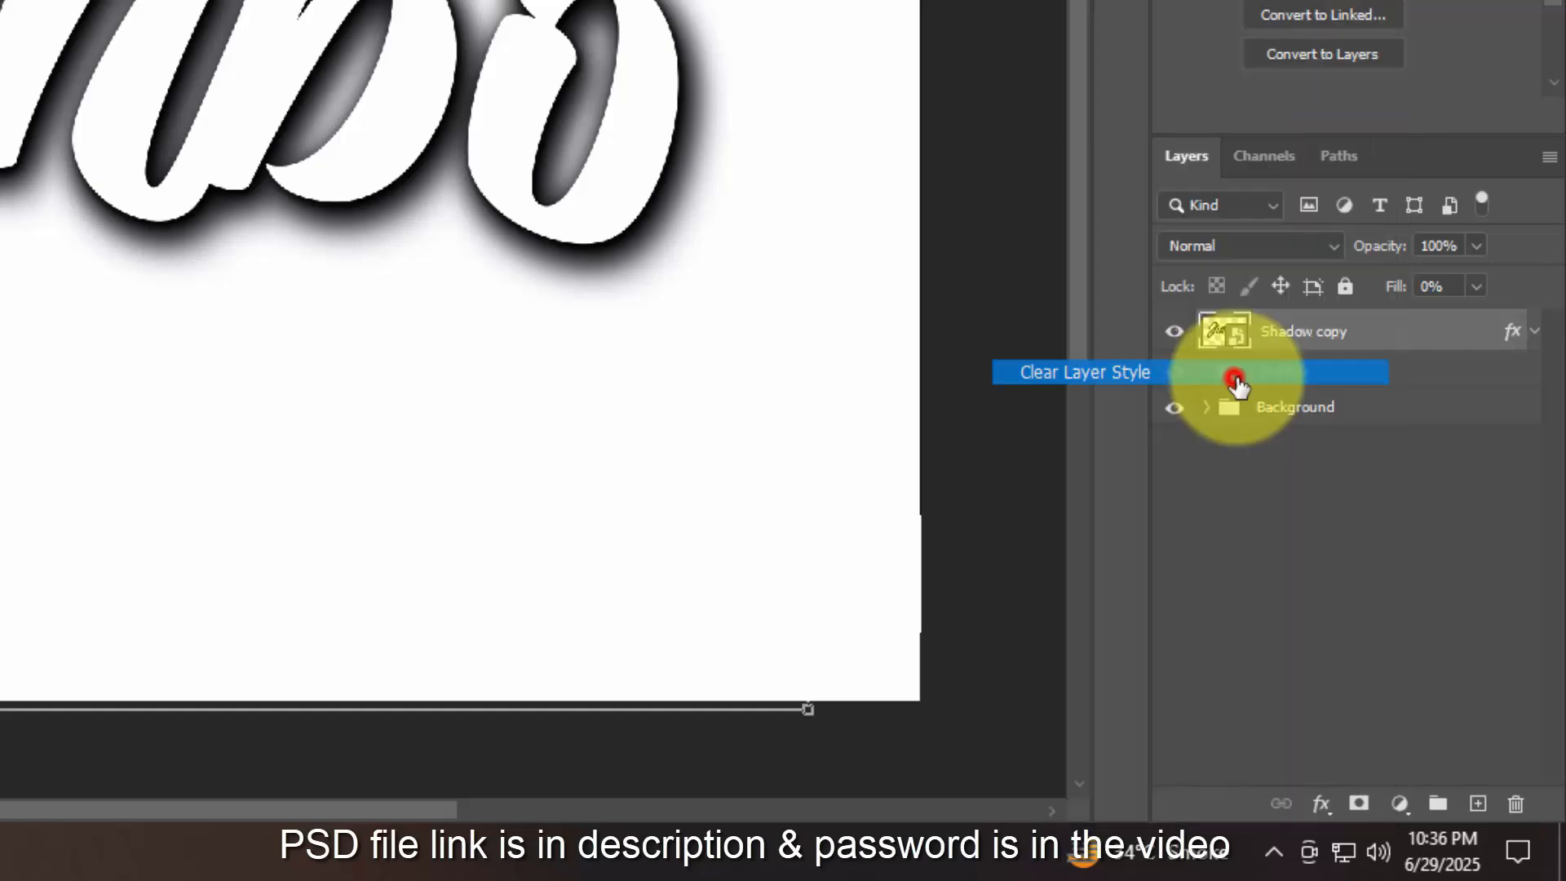
- Set the Shadow copy layer's fill opacity to 0% in its blending options
{"action": "left_click", "coordinate": [1322, 803]}
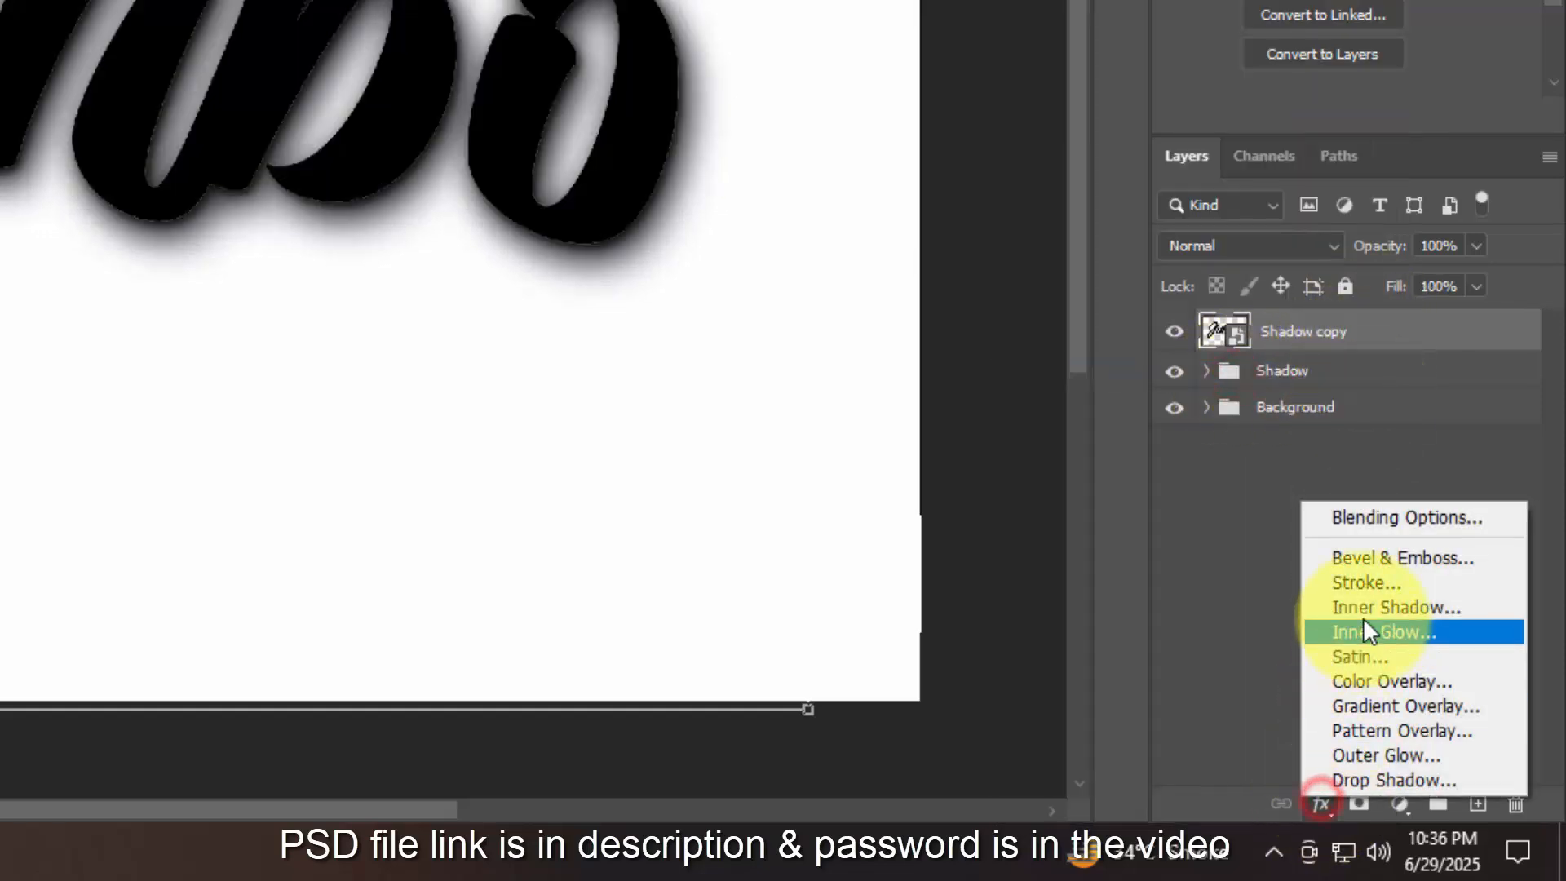
{"action": "left_click", "coordinate": [1364, 514]}
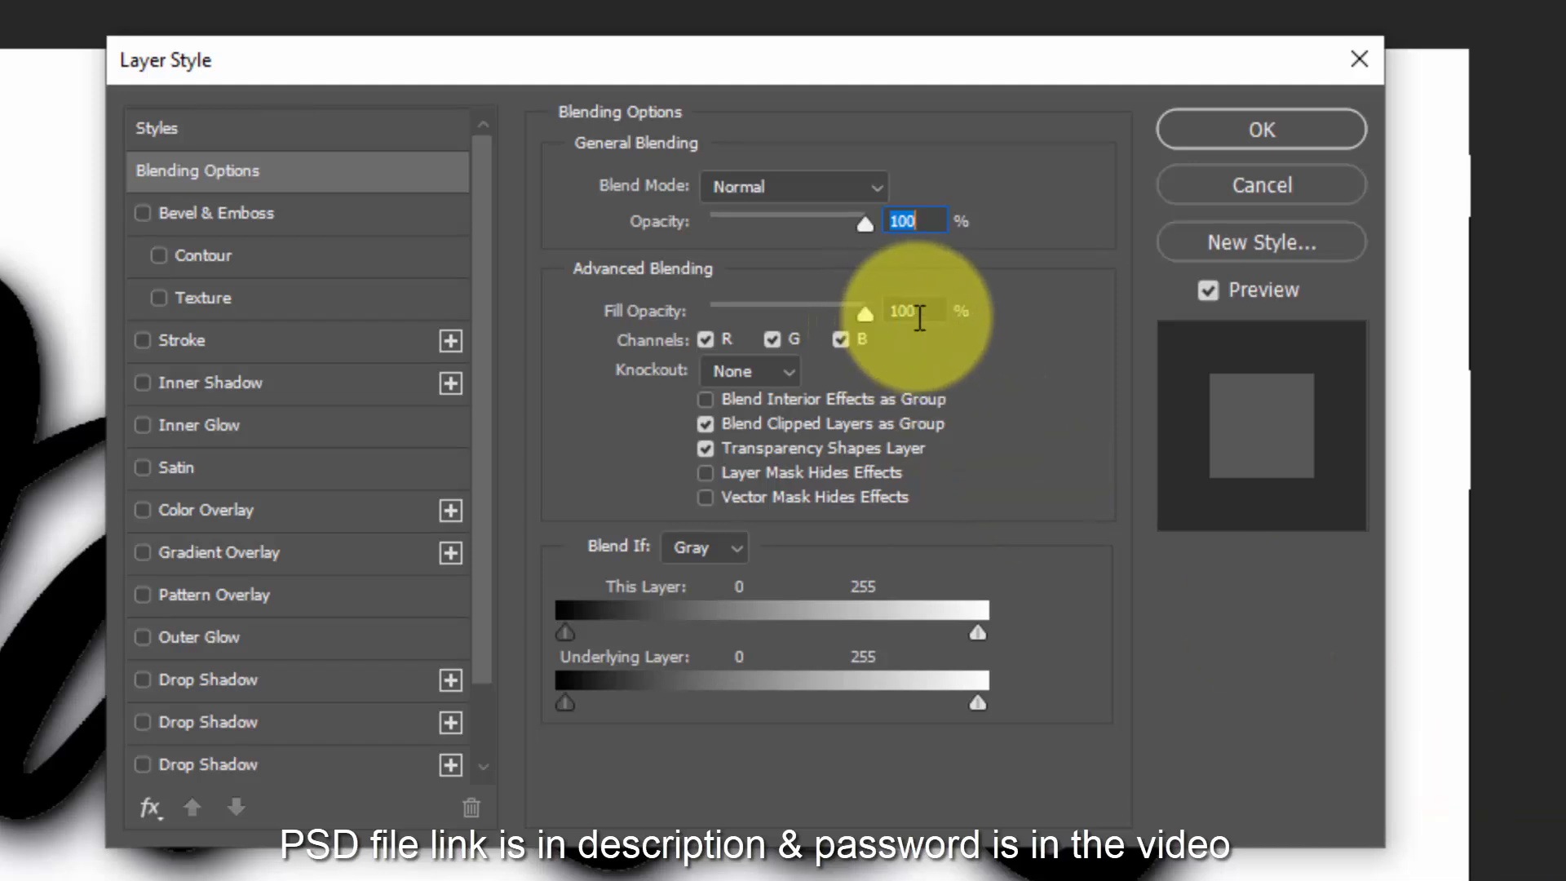
{"action": "left_click_drag", "start_coordinate": [920, 318], "coordinate": [827, 325]}
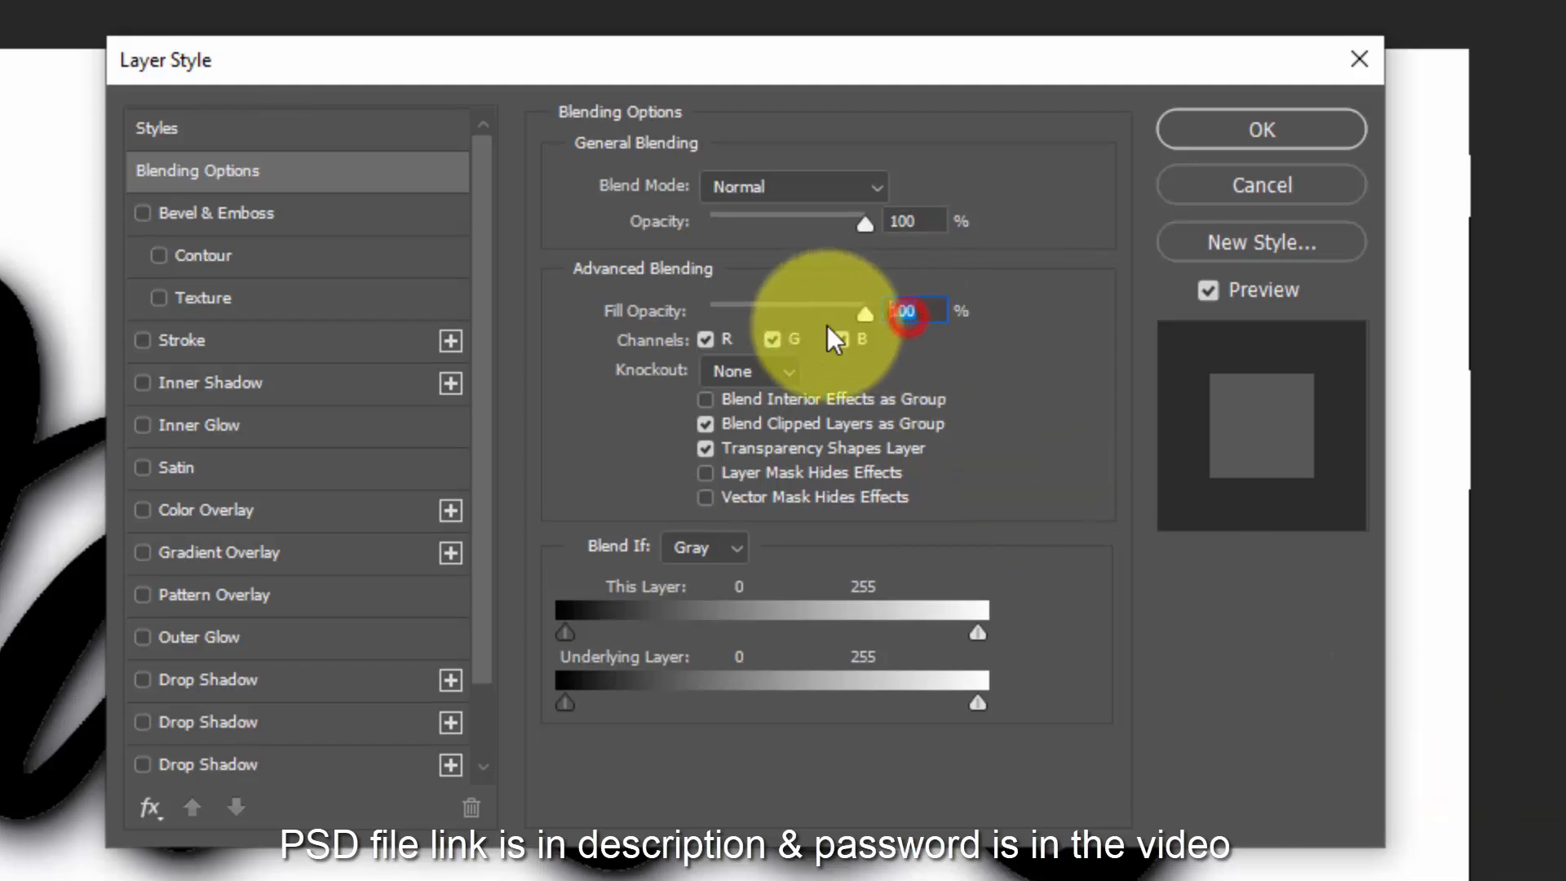
{"action": "type", "text": "0"}
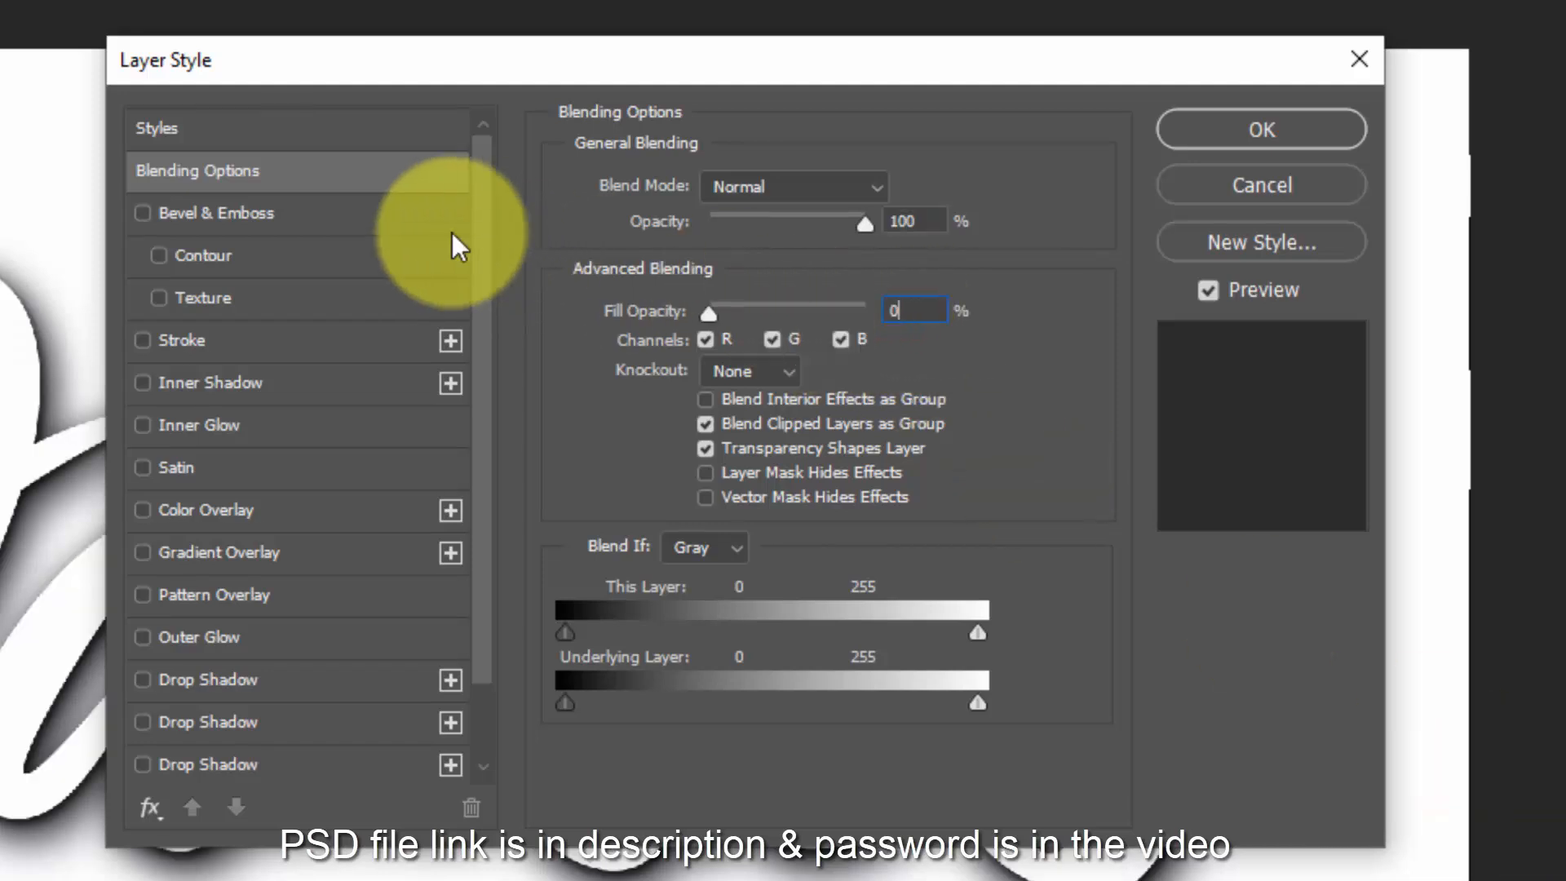
- Enable Bevel & Emboss on the Shadow copy with a depth of 939%, direction Down and a size of 38 px
{"action": "left_click", "coordinate": [263, 214]}
{"action": "left_click", "coordinate": [899, 256]}
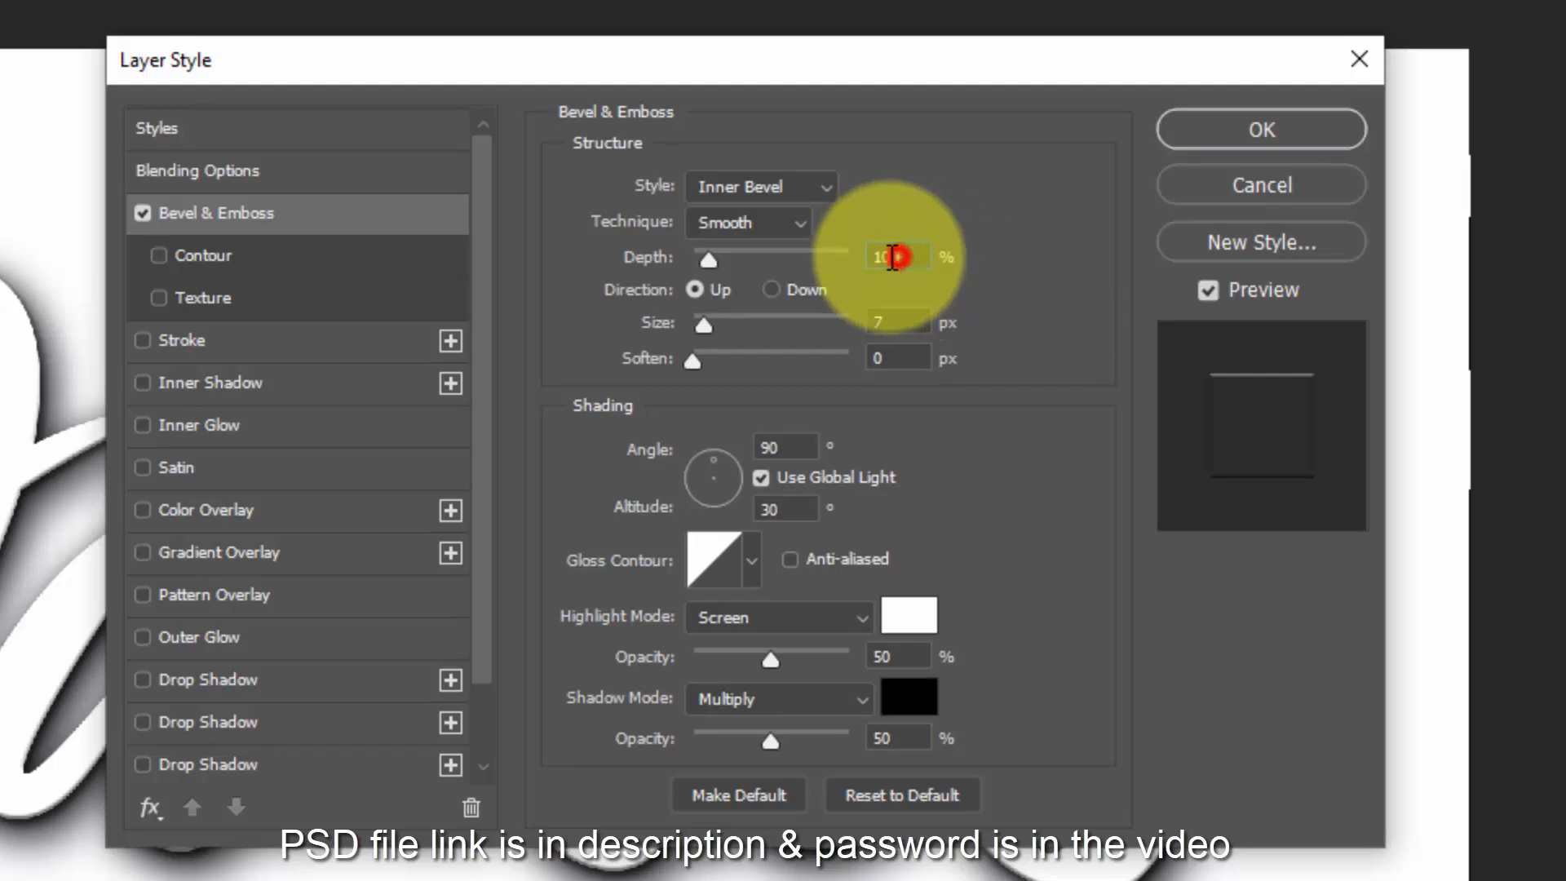
{"action": "type", "text": "93"}
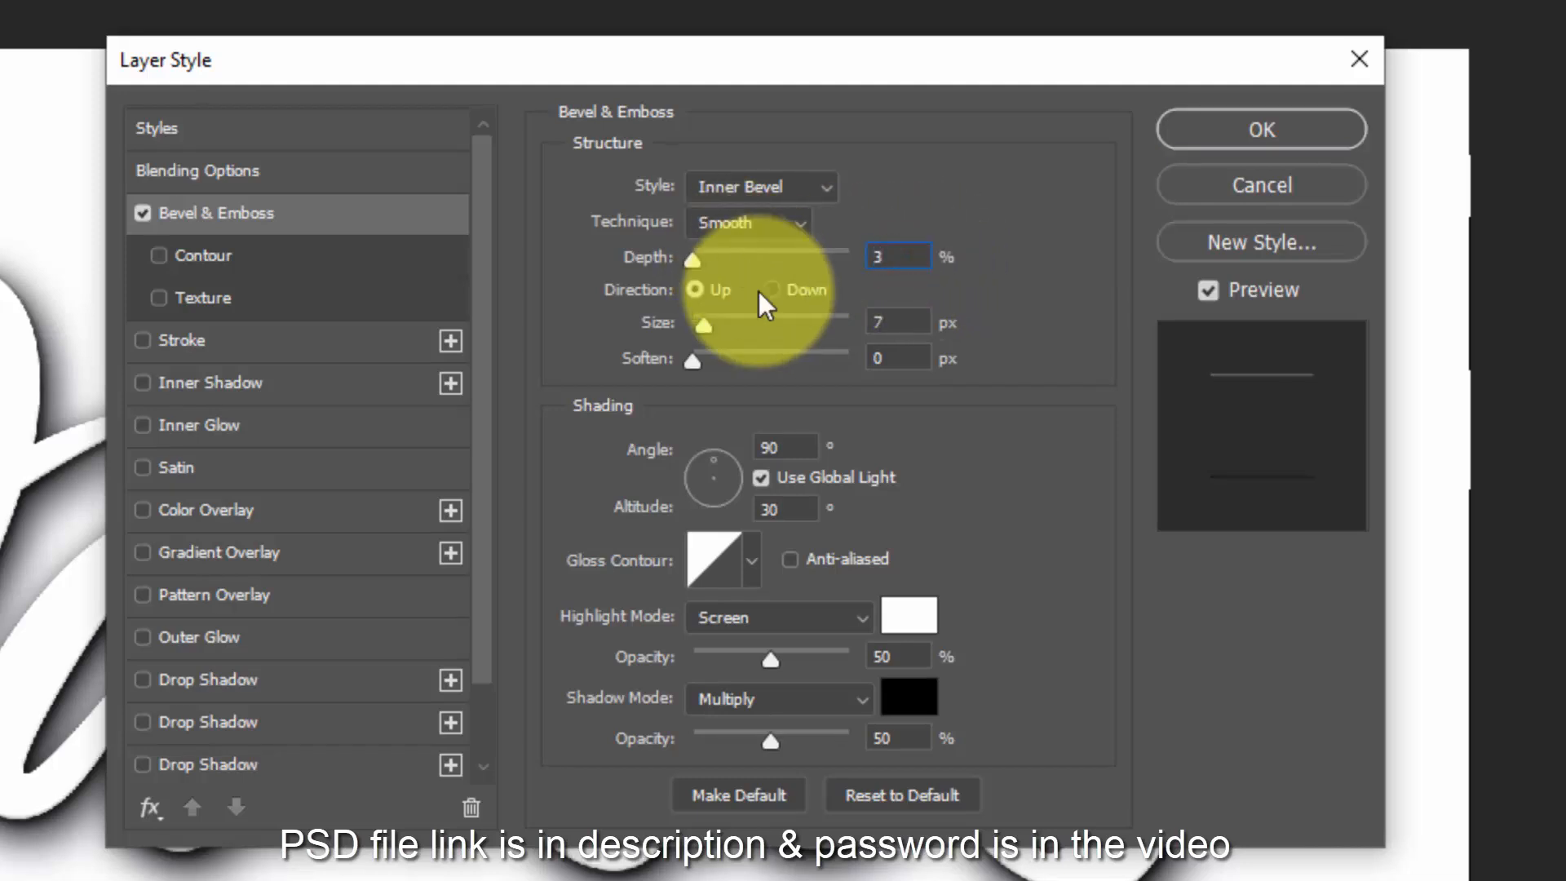
{"action": "type", "text": "9"}
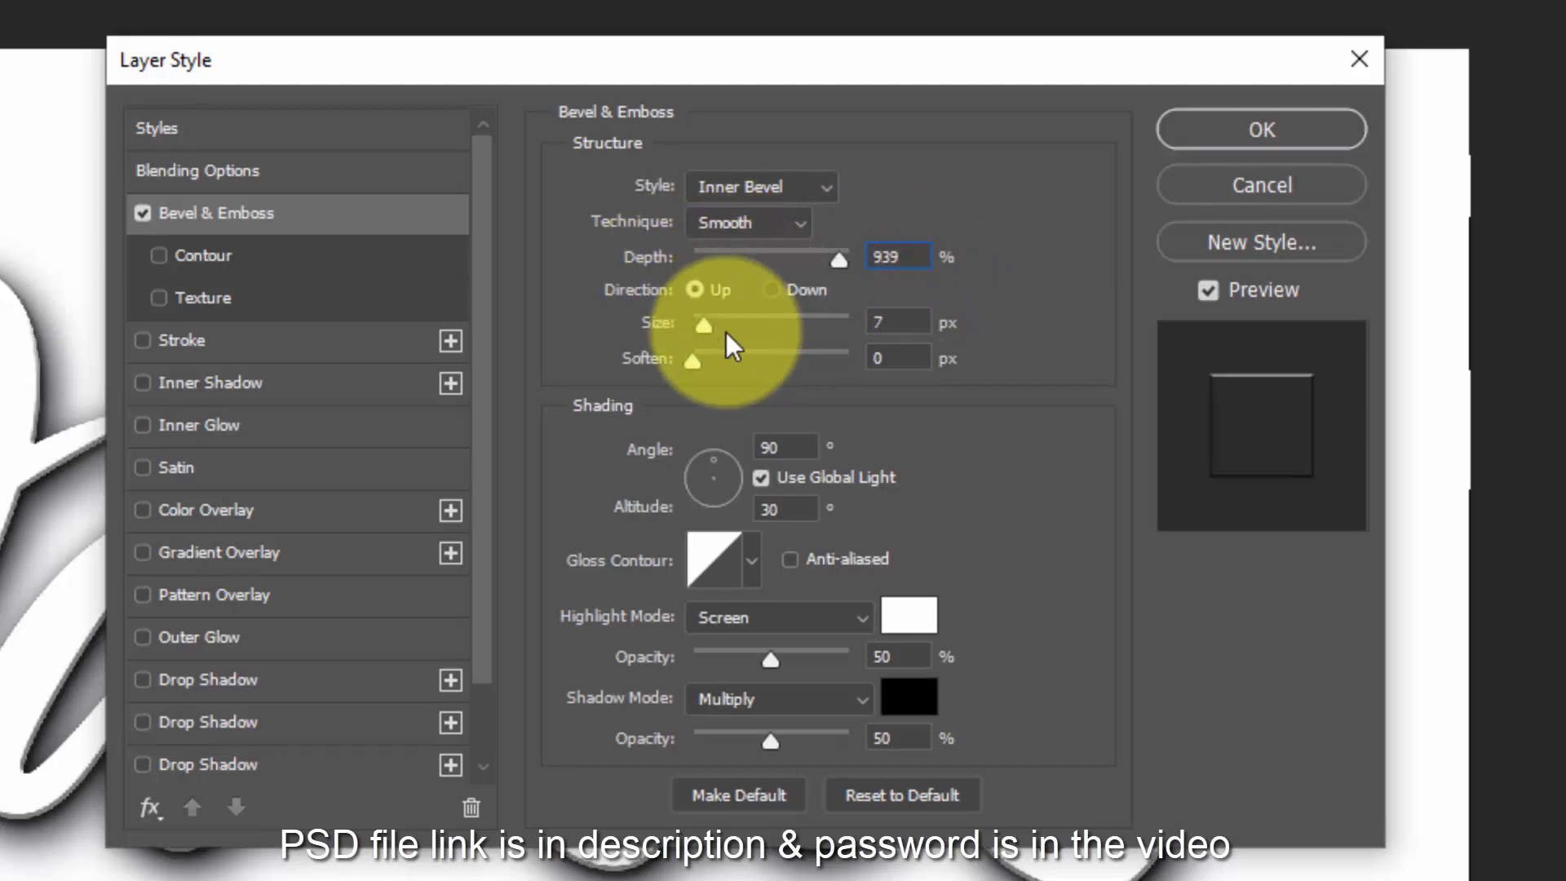
{"action": "left_click", "coordinate": [809, 300]}
{"action": "left_click", "coordinate": [774, 290]}
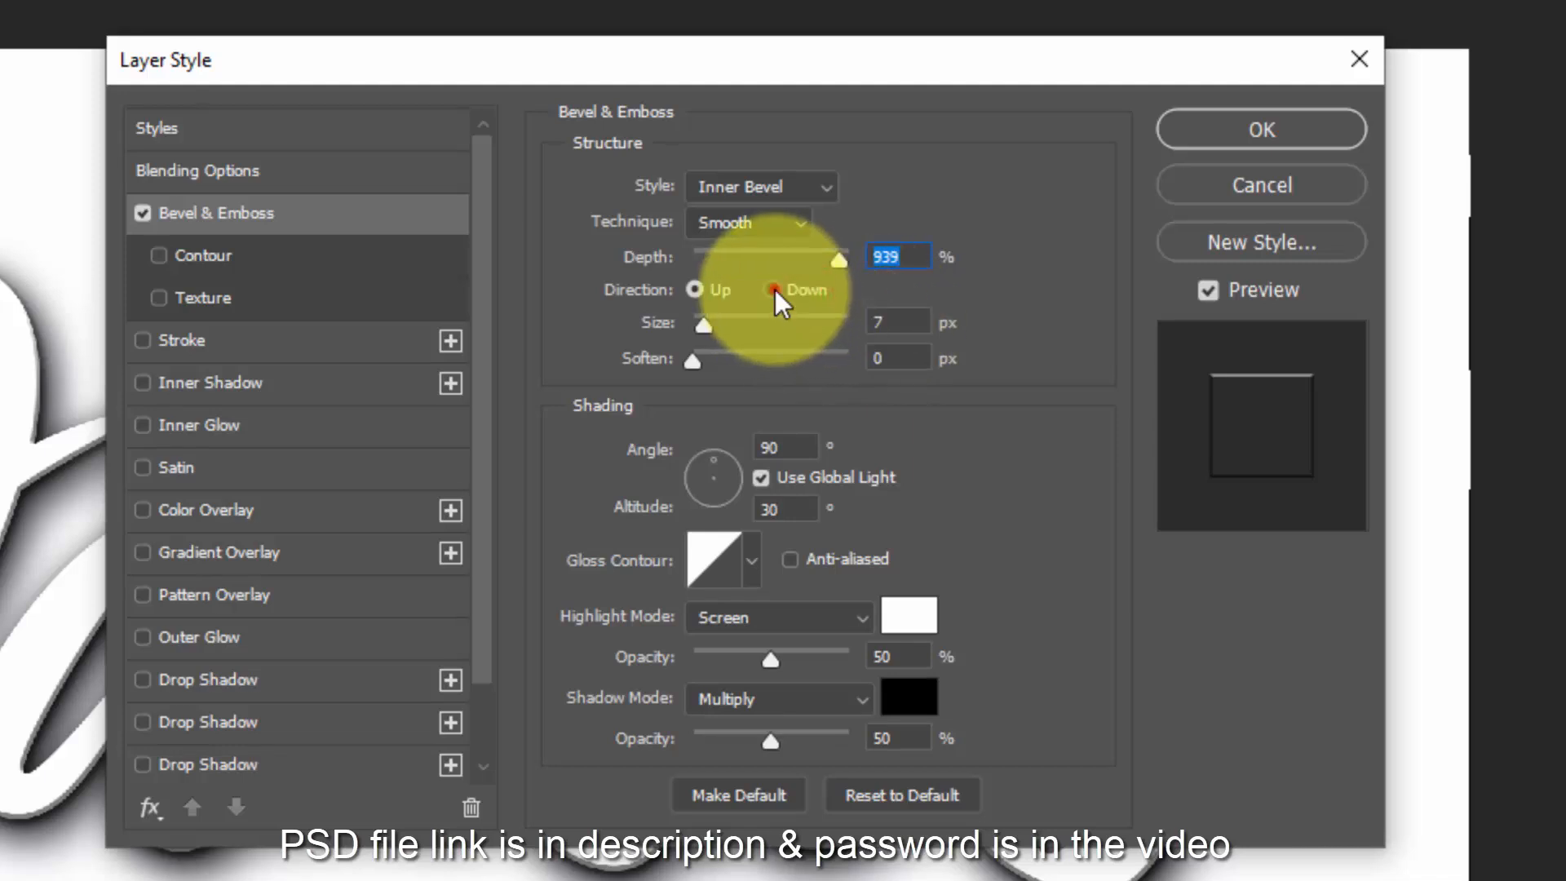
{"action": "left_click", "coordinate": [913, 323]}
{"action": "type", "text": "3"}
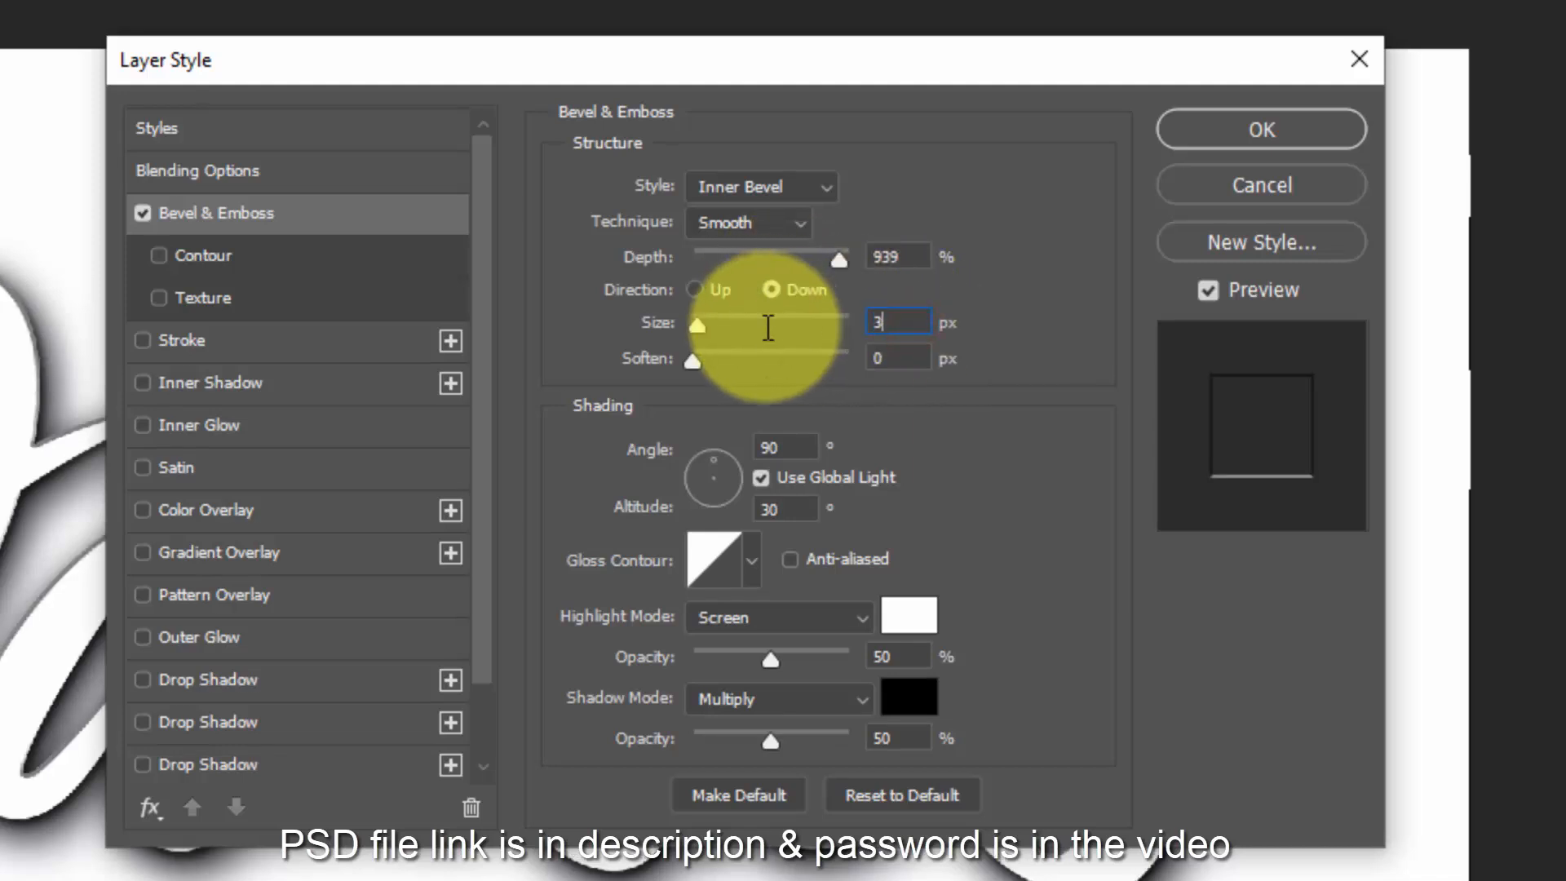
{"action": "type", "text": "8"}
{"action": "left_click", "coordinate": [890, 357]}
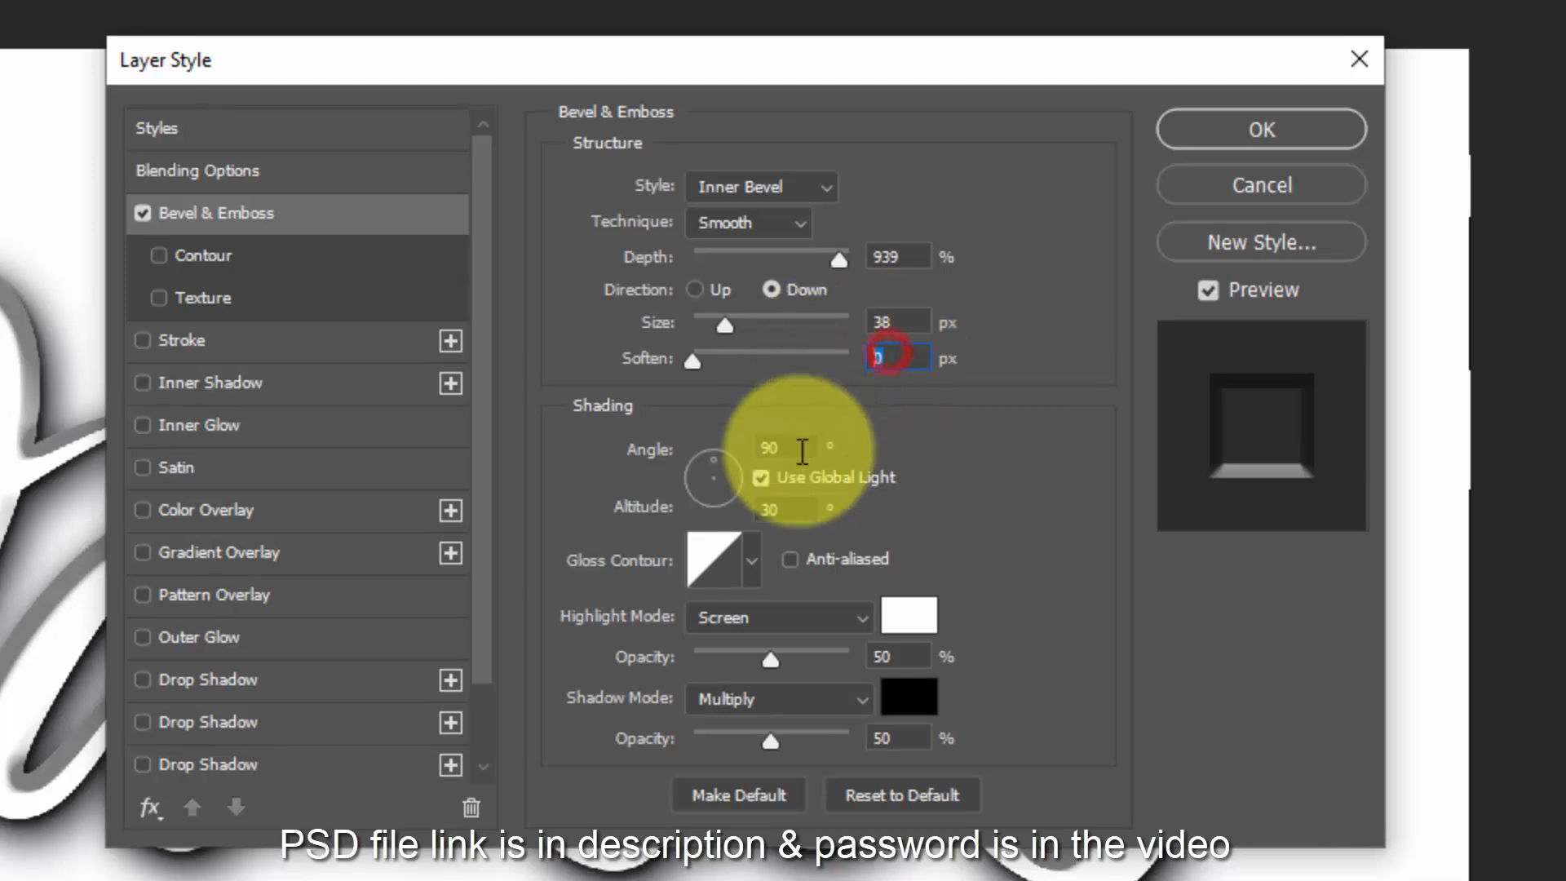
- Set the bevel's shading angle to 120° and turn off global light
{"action": "left_click", "coordinate": [791, 447]}
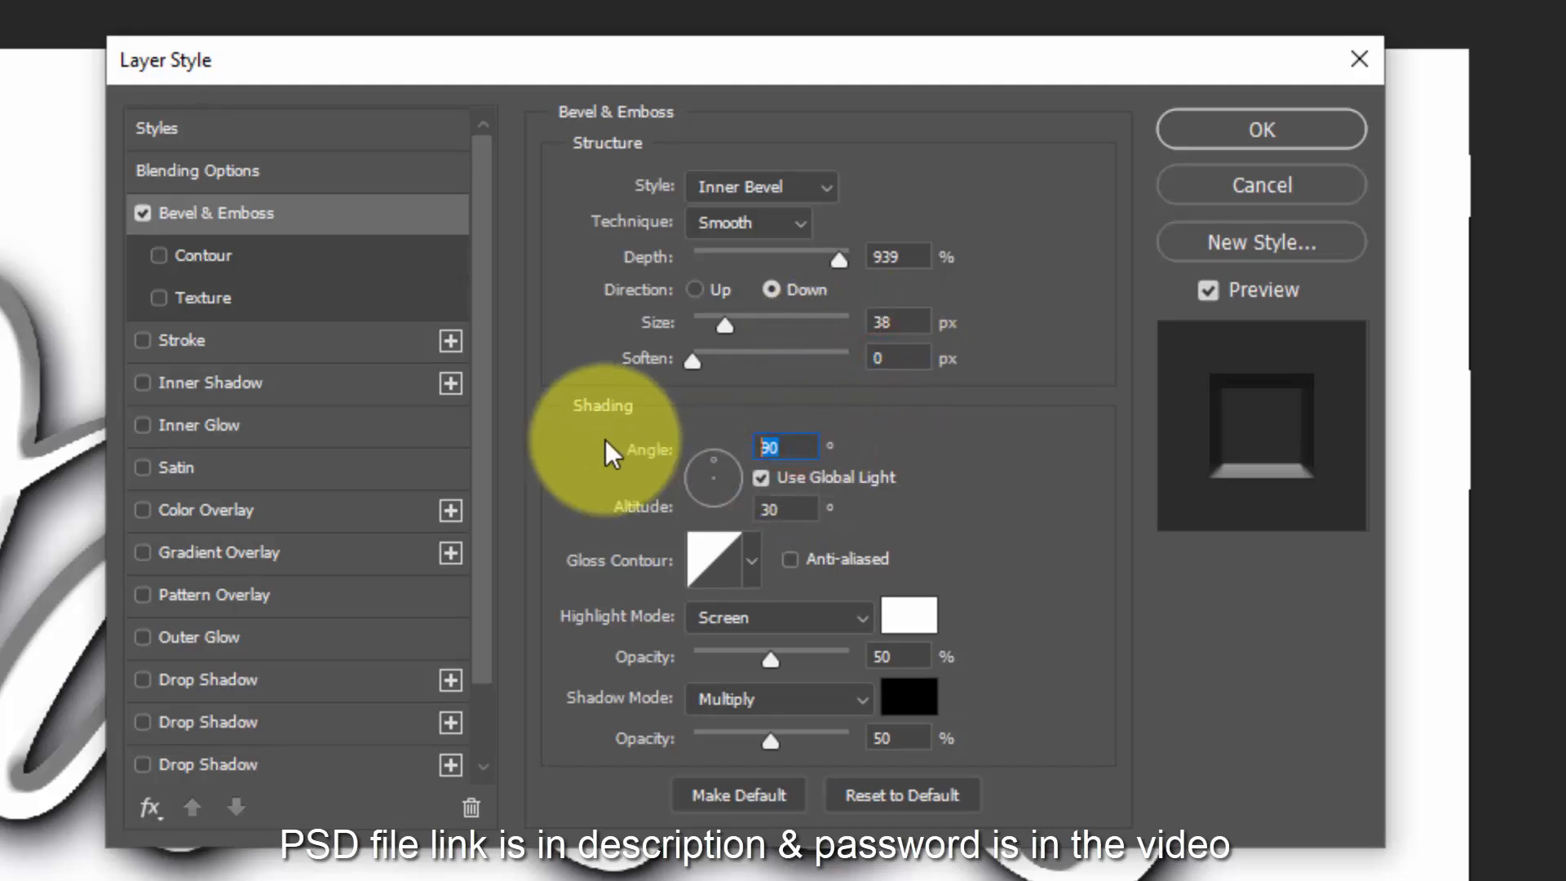
{"action": "type", "text": "120"}
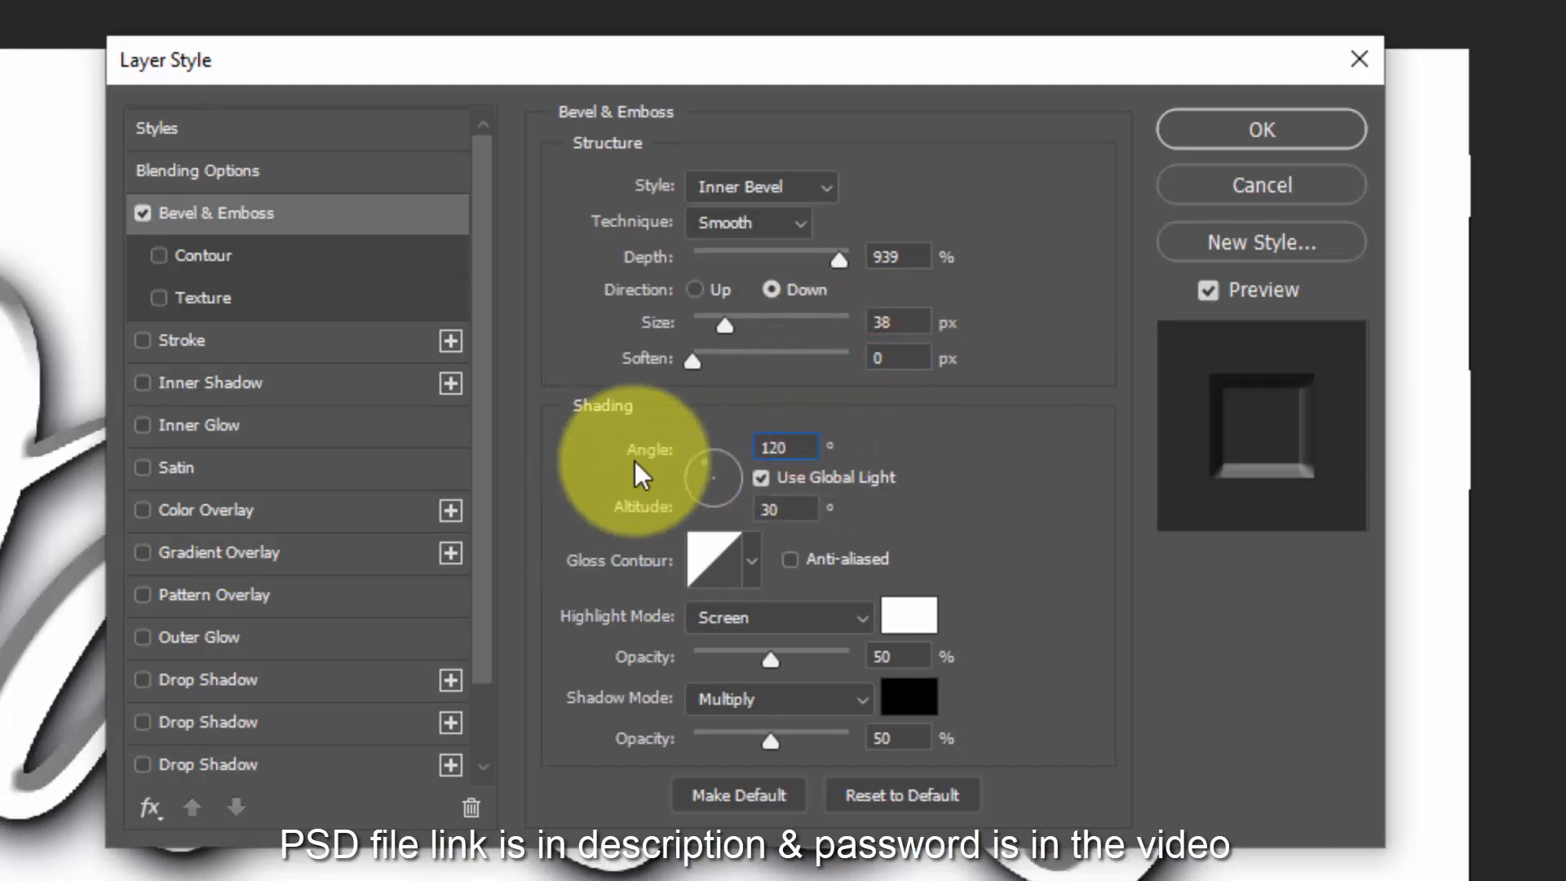
{"action": "left_click", "coordinate": [759, 478]}
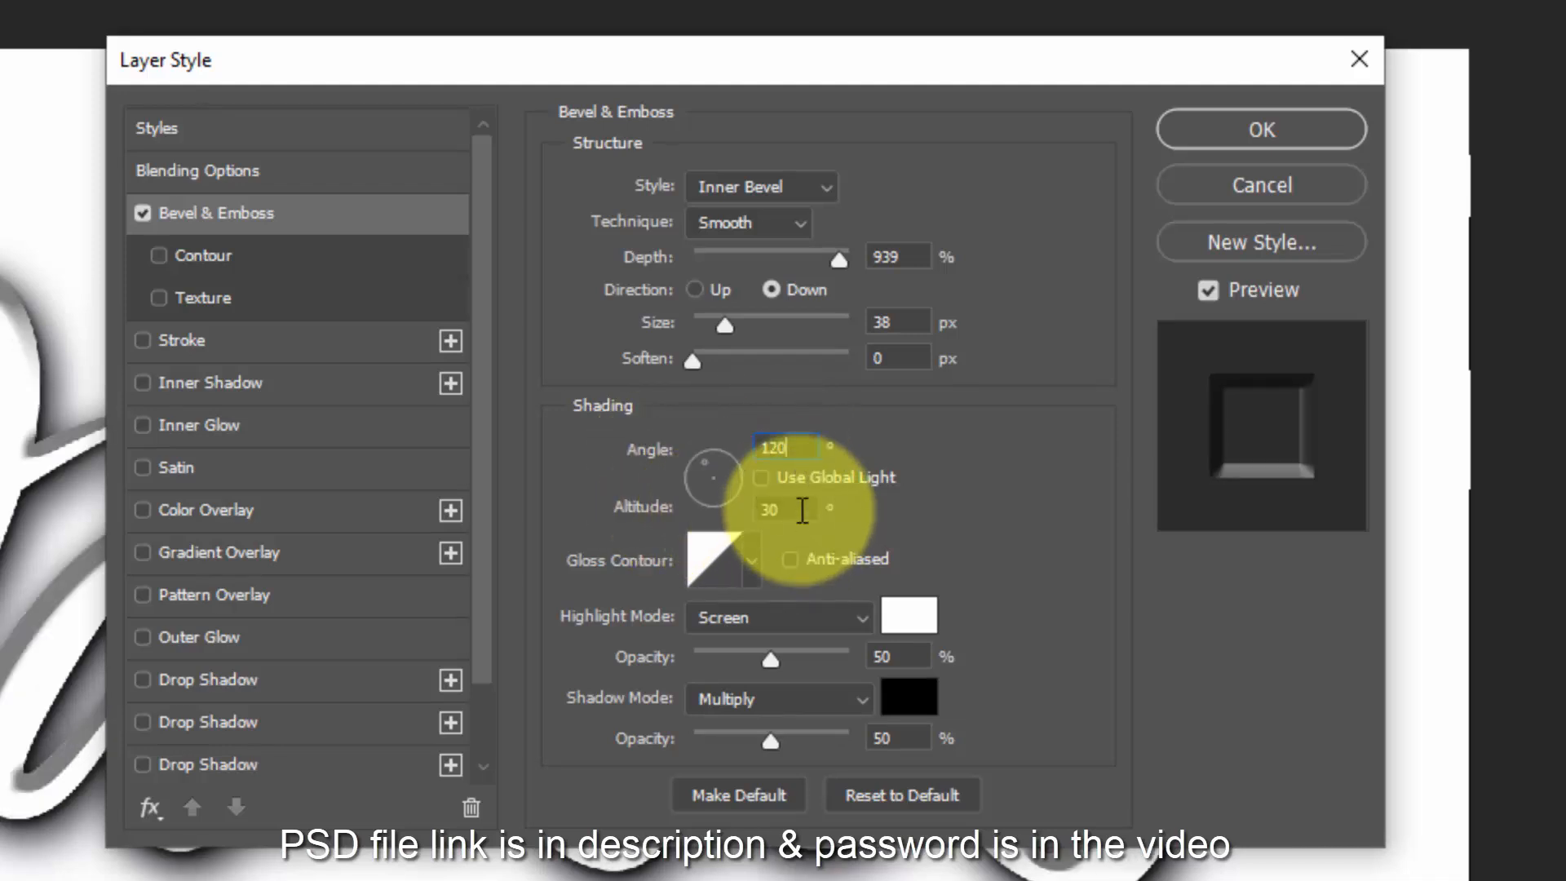
- Change the bevel's gloss contour to the Ring - Double preset
{"action": "left_click", "coordinate": [718, 555]}
{"action": "left_click", "coordinate": [554, 200]}
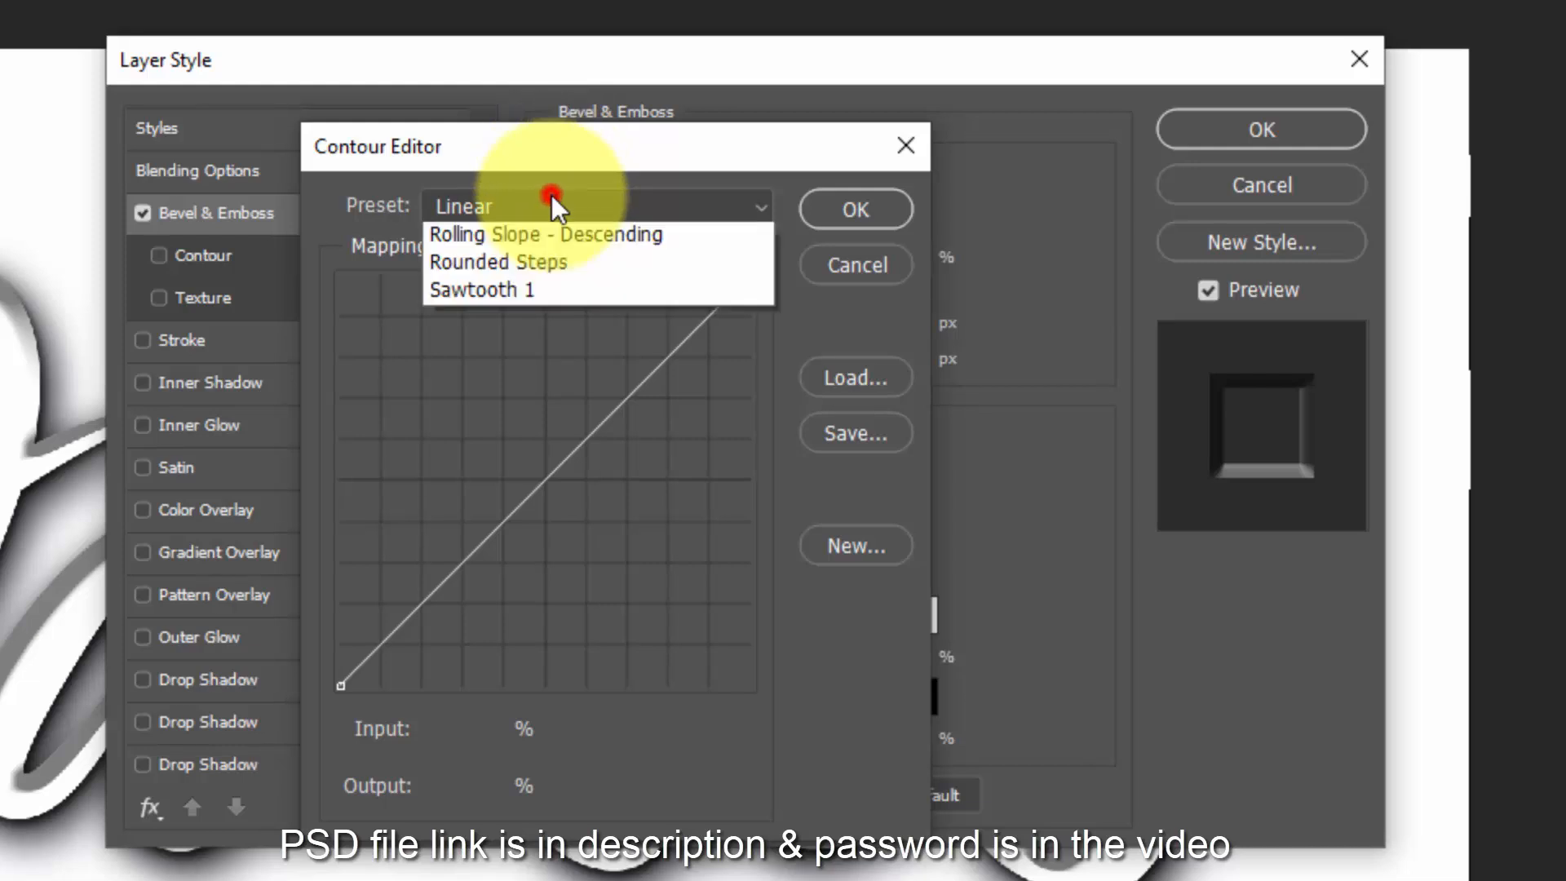
{"action": "left_click", "coordinate": [581, 569]}
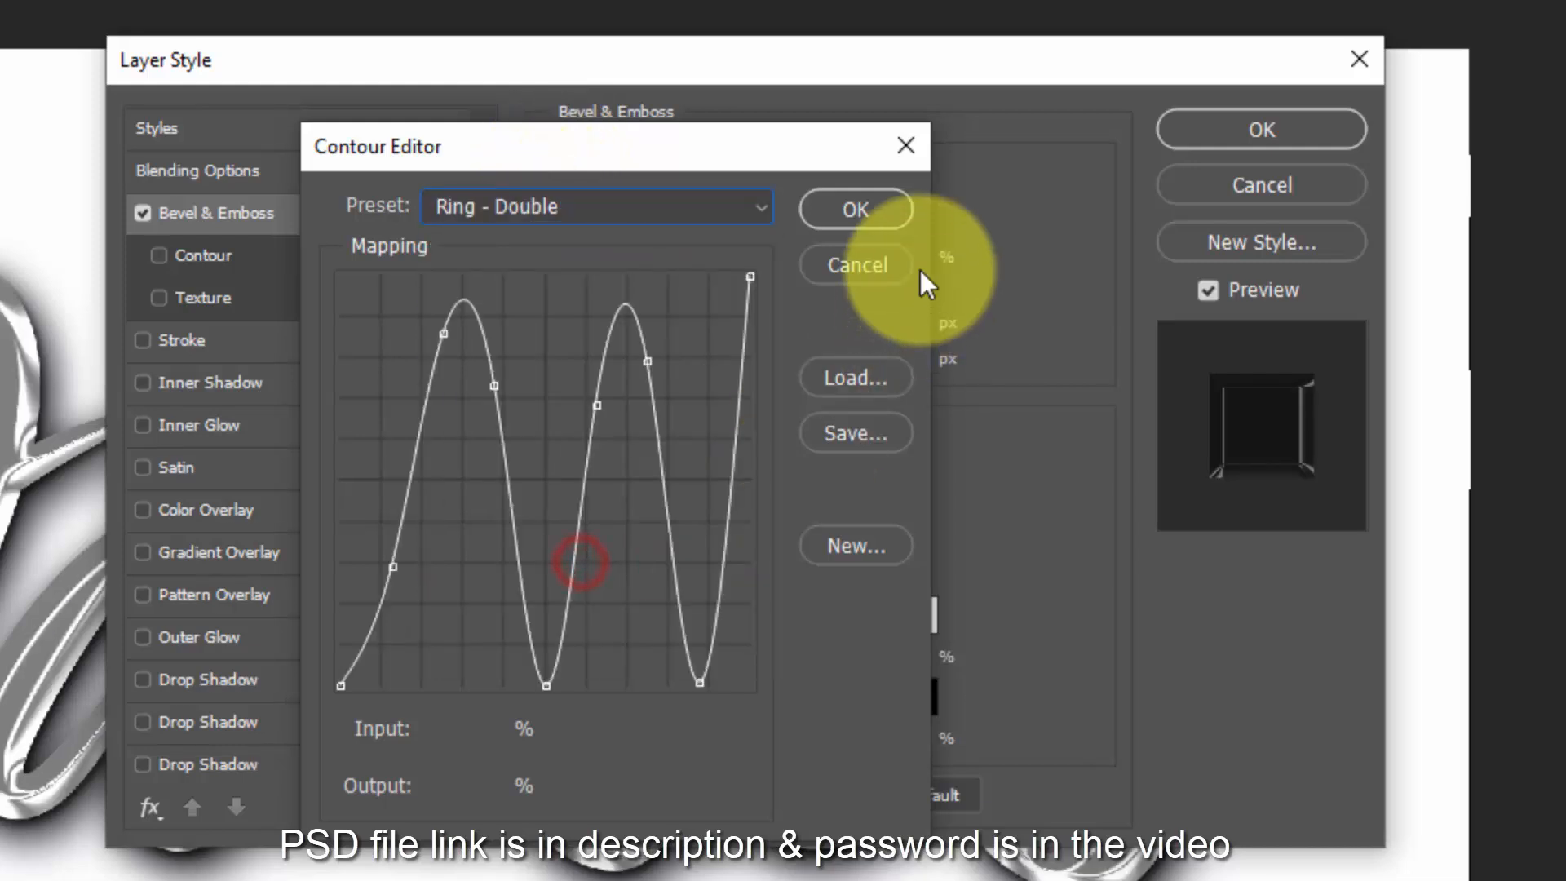
{"action": "left_click", "coordinate": [866, 212]}
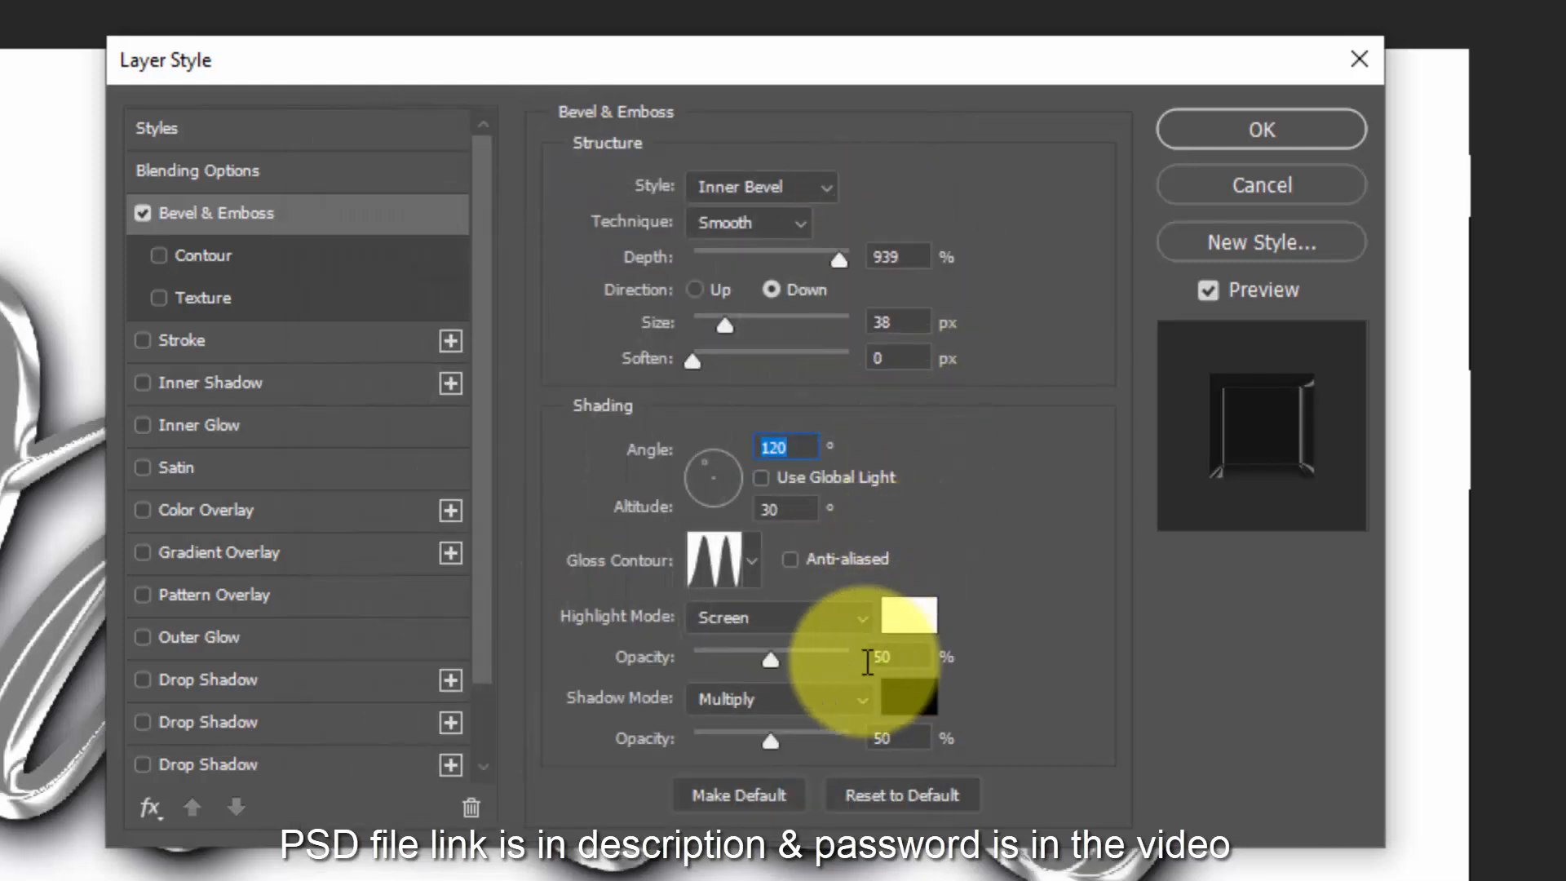
- Set the bevel's highlight mode to Color Dodge with 50% opacity
{"action": "left_click", "coordinate": [811, 621]}
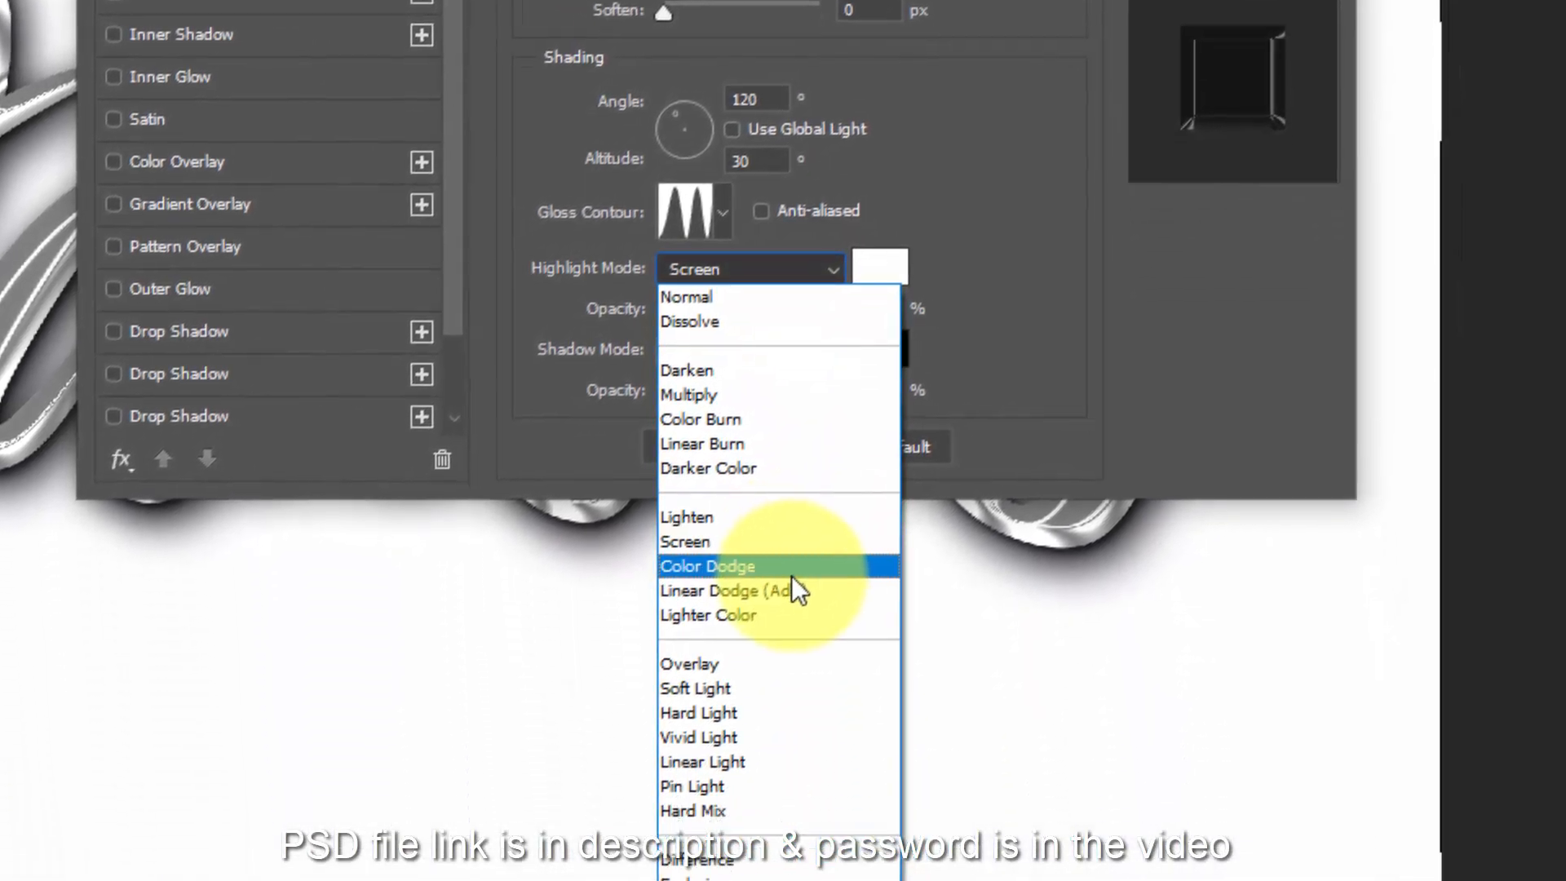
{"action": "left_click", "coordinate": [808, 752]}
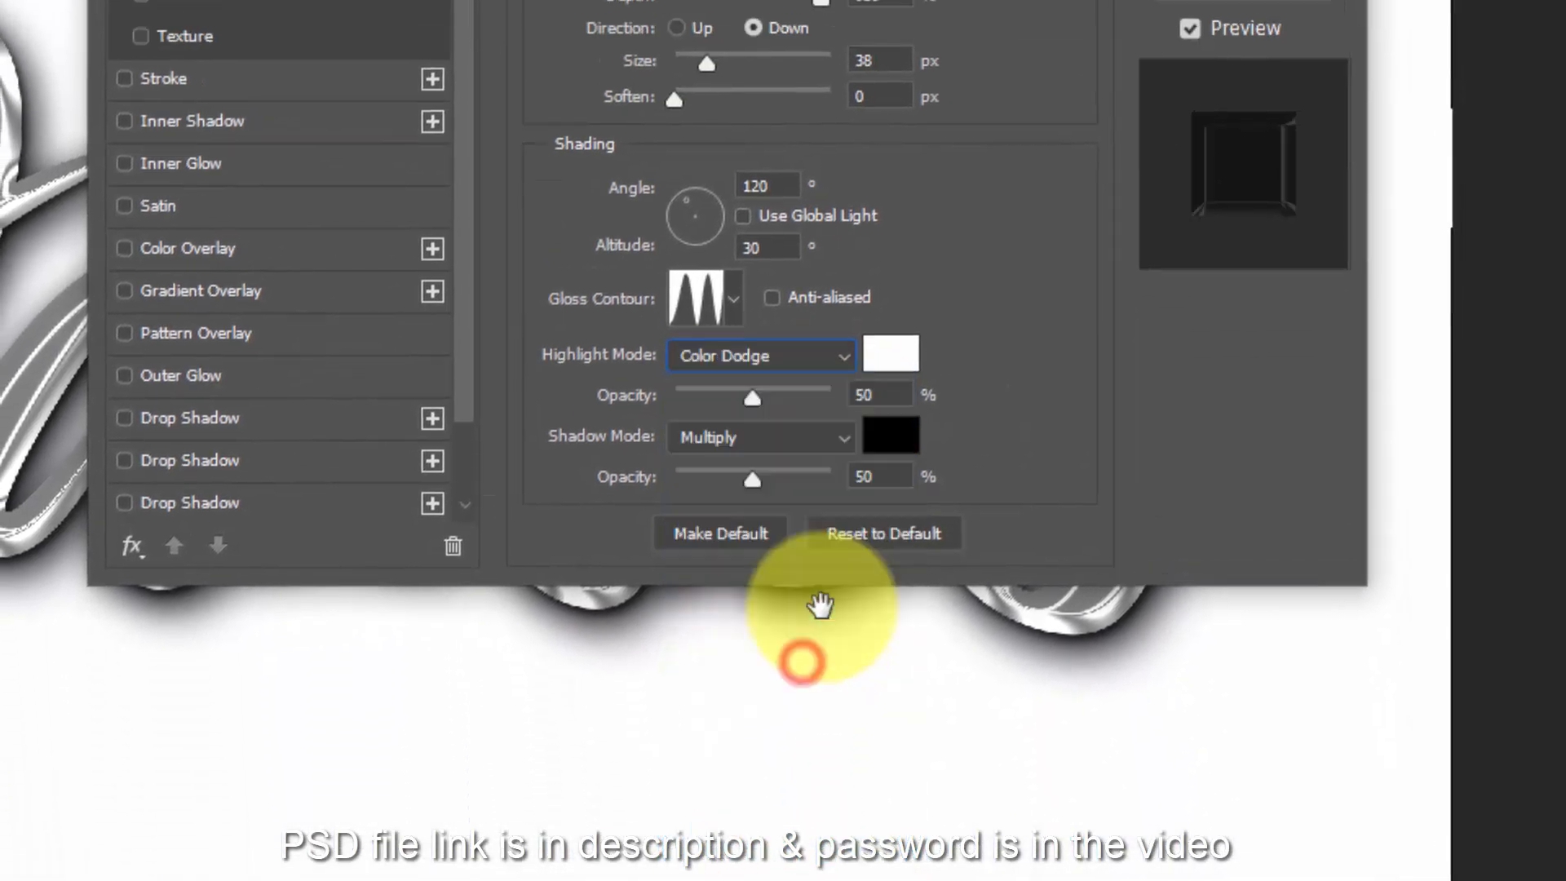
{"action": "left_click", "coordinate": [905, 495]}
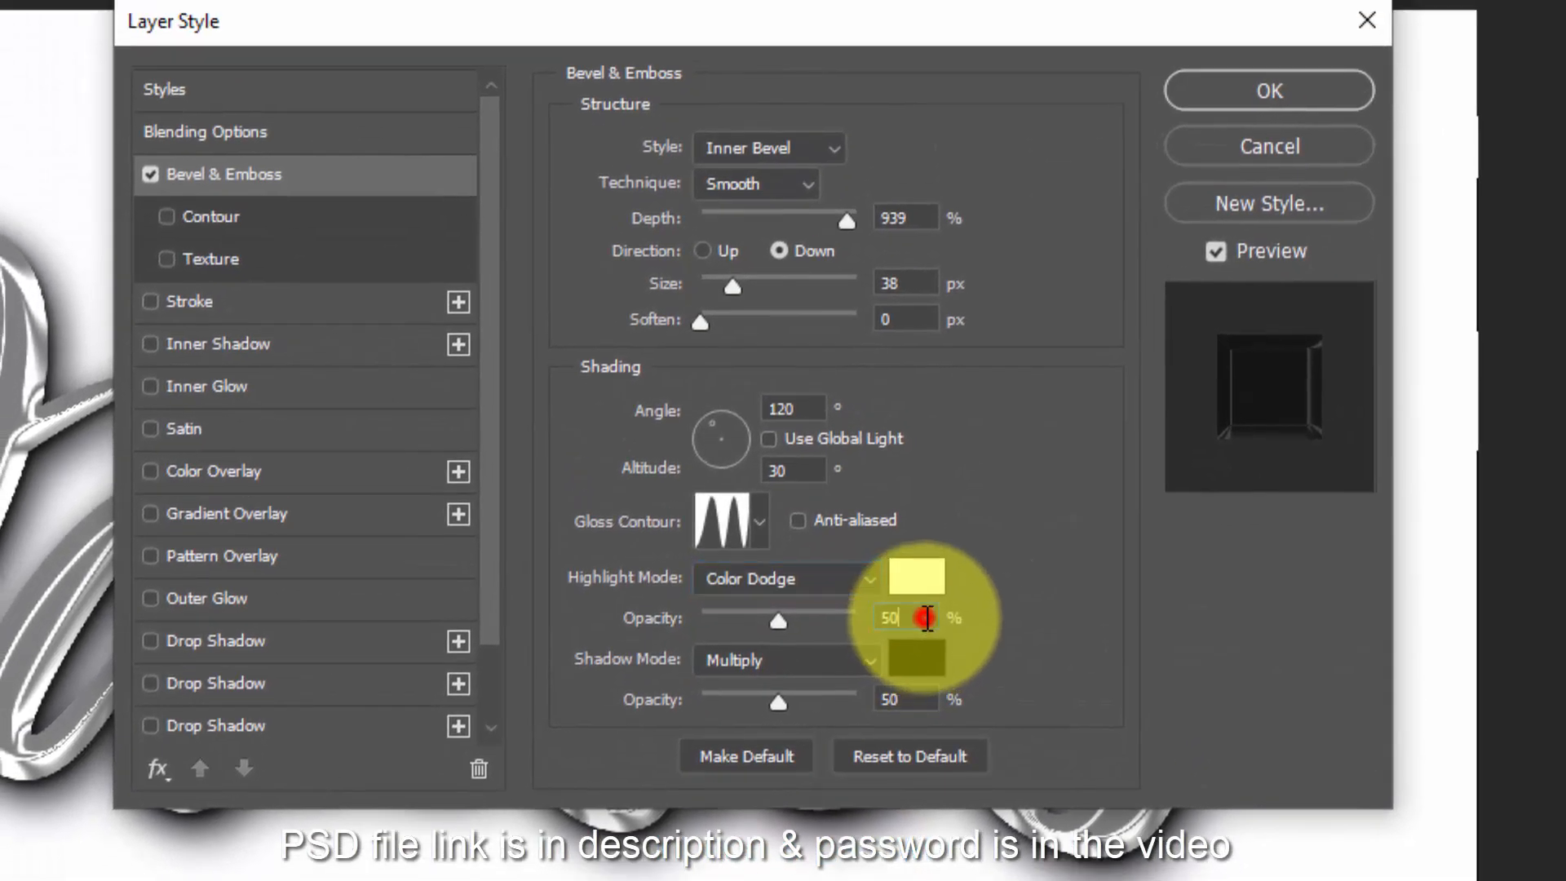
{"action": "double_click", "coordinate": [927, 617]}
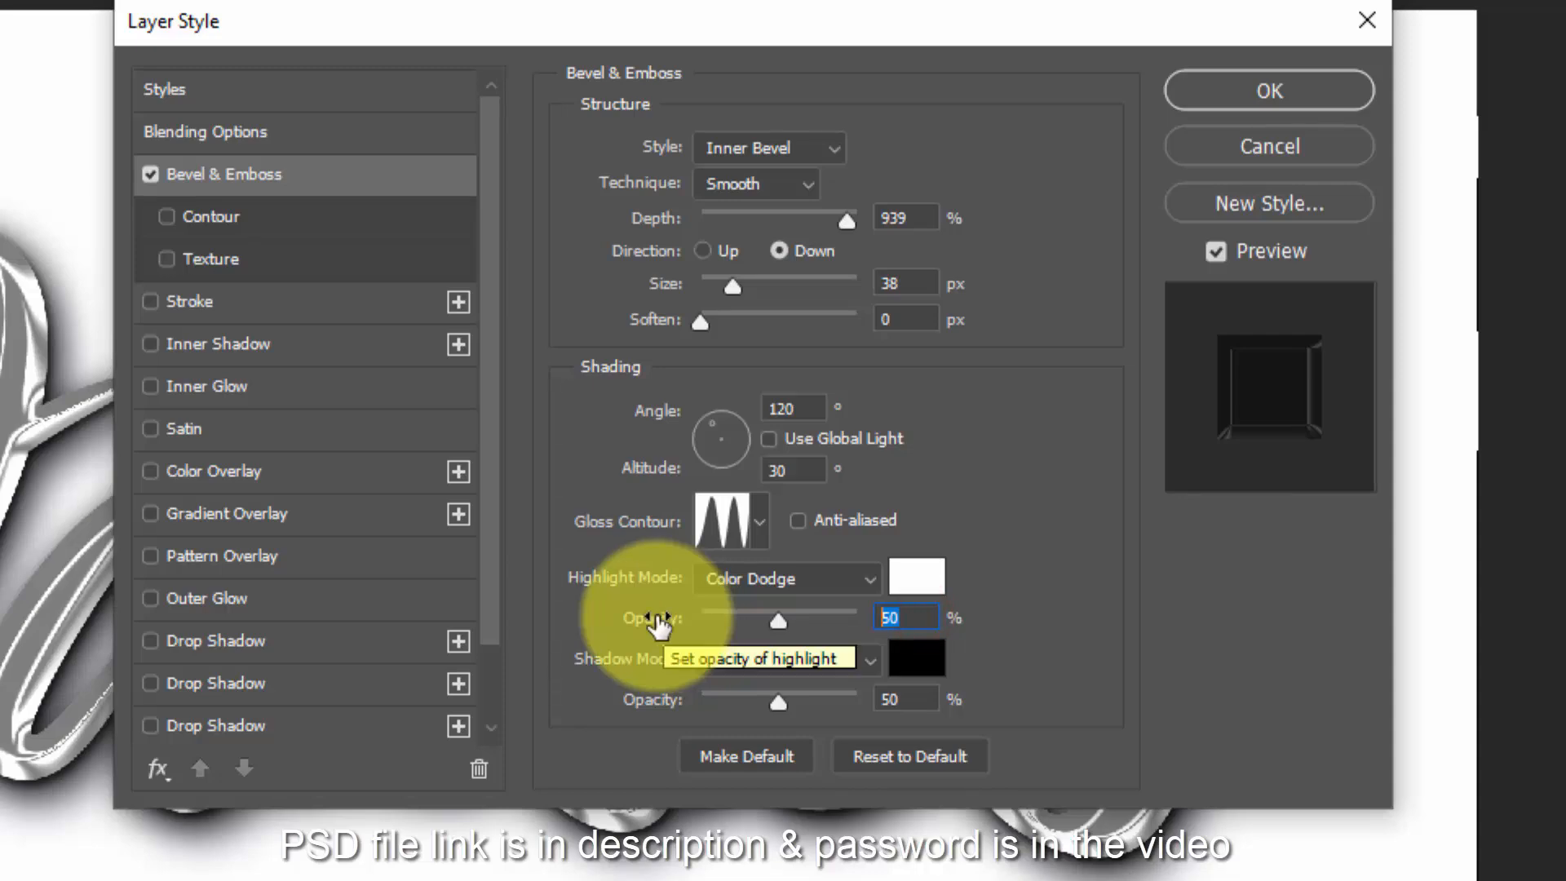
- Check the bevel's shadow colour in the colour picker
{"action": "left_click", "coordinate": [915, 662]}
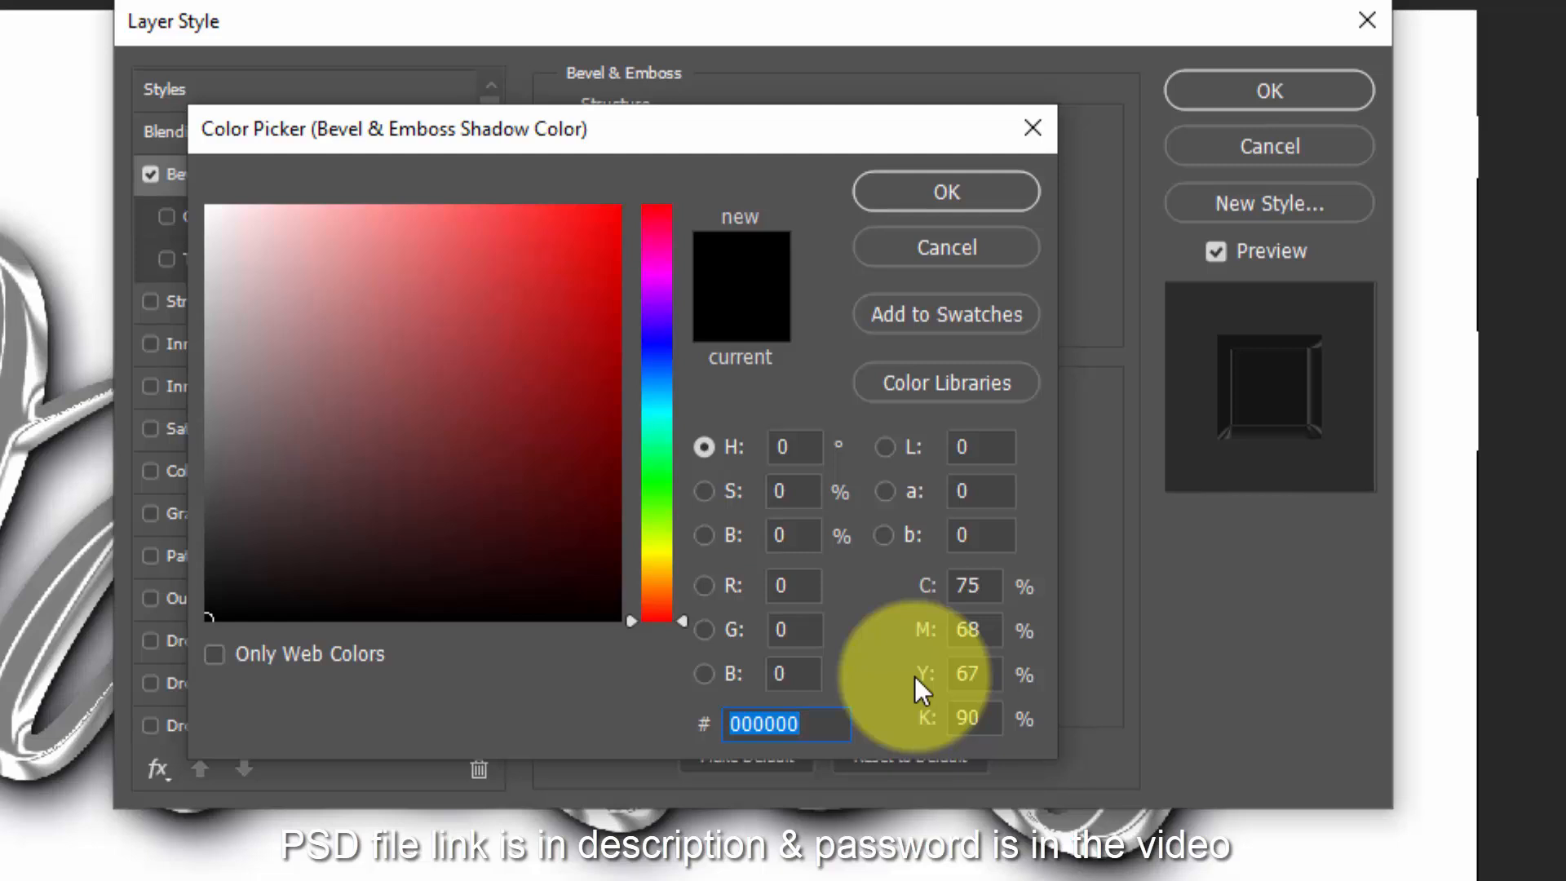
{"action": "left_click", "coordinate": [952, 162]}
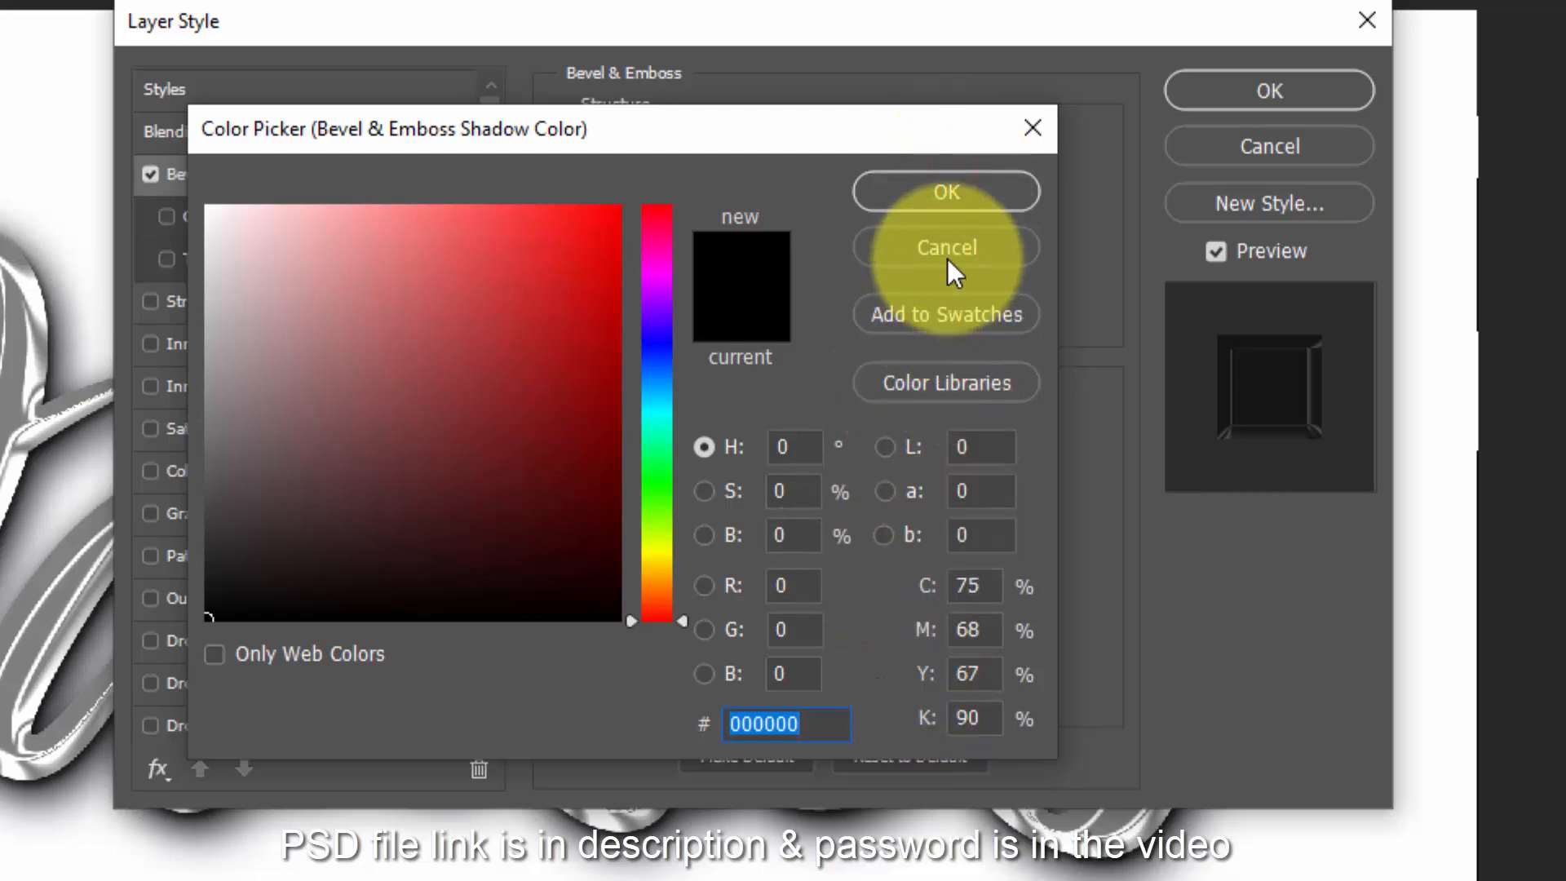
{"action": "left_click", "coordinate": [928, 170]}
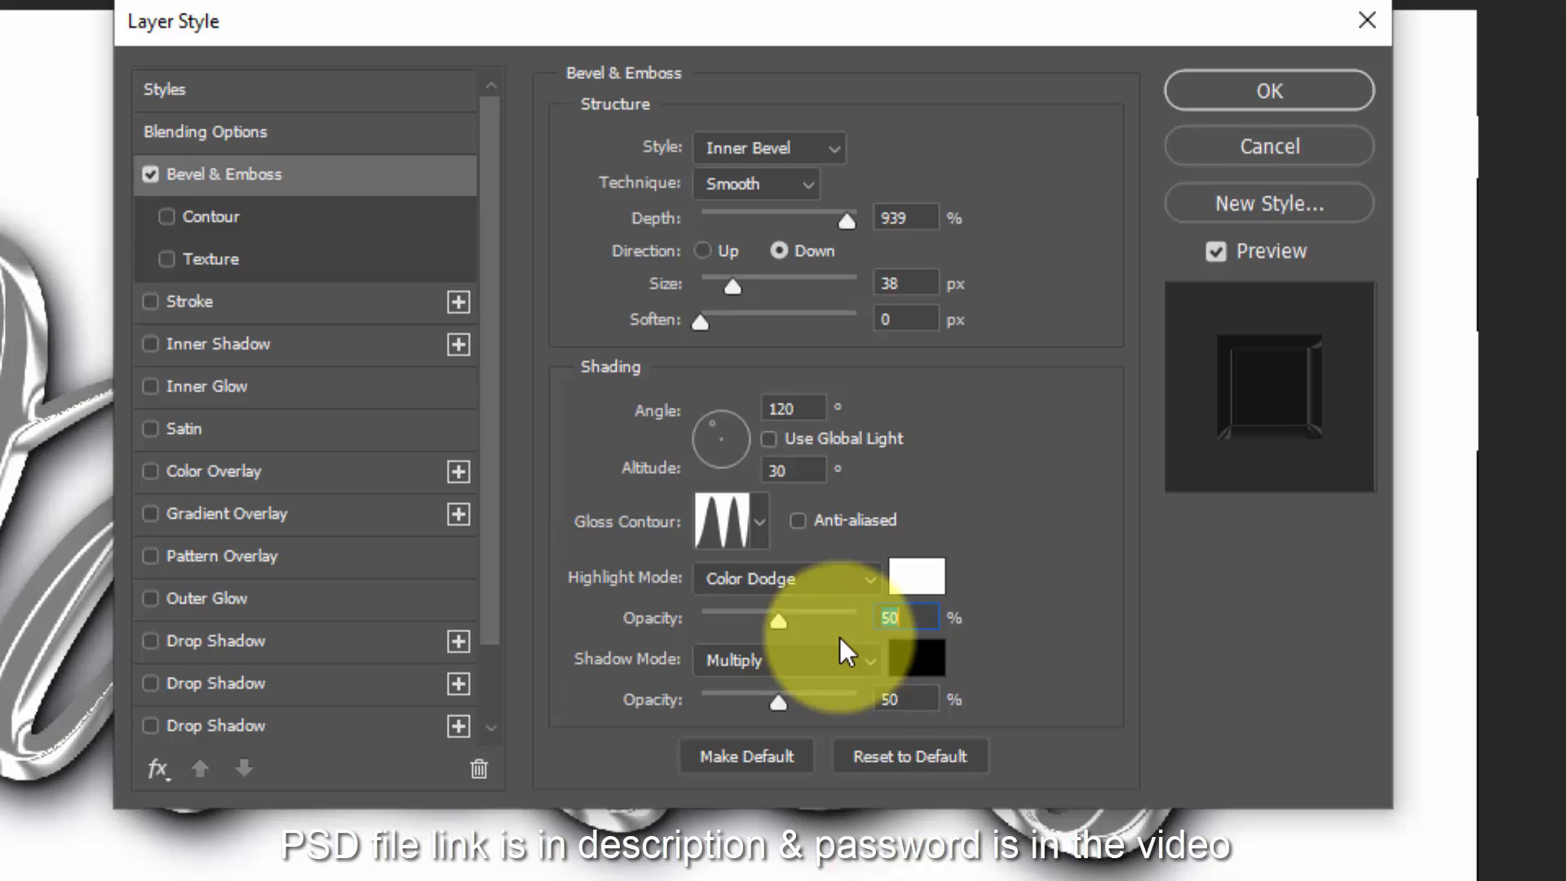
- Set the bevel's shadow mode to Linear Burn at 31% opacity and enable its contour with a 50% range
{"action": "left_click", "coordinate": [840, 642]}
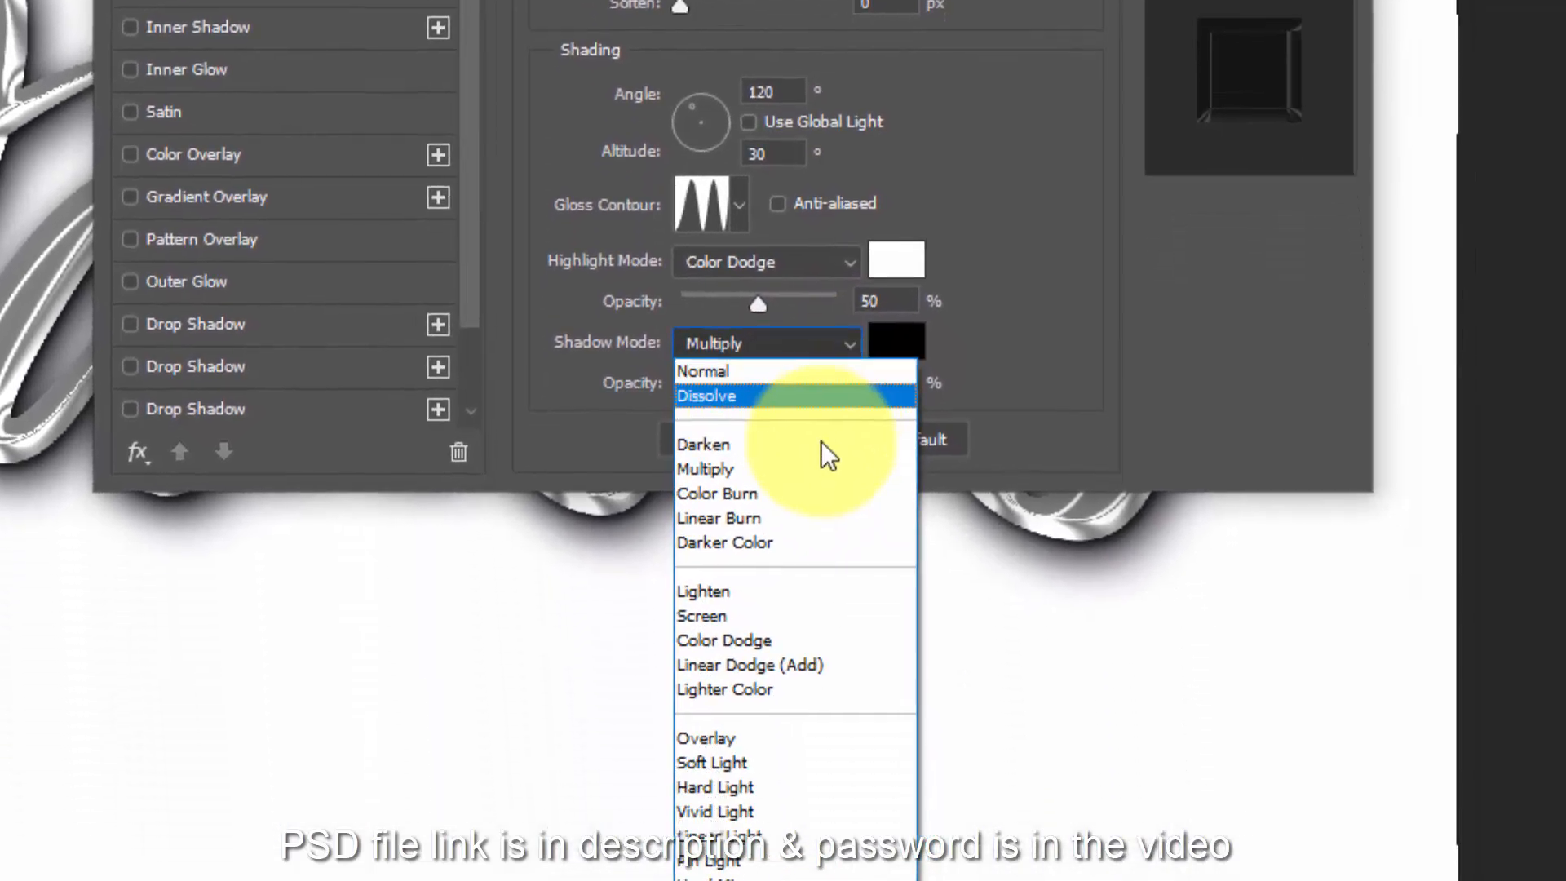
{"action": "left_click", "coordinate": [808, 517]}
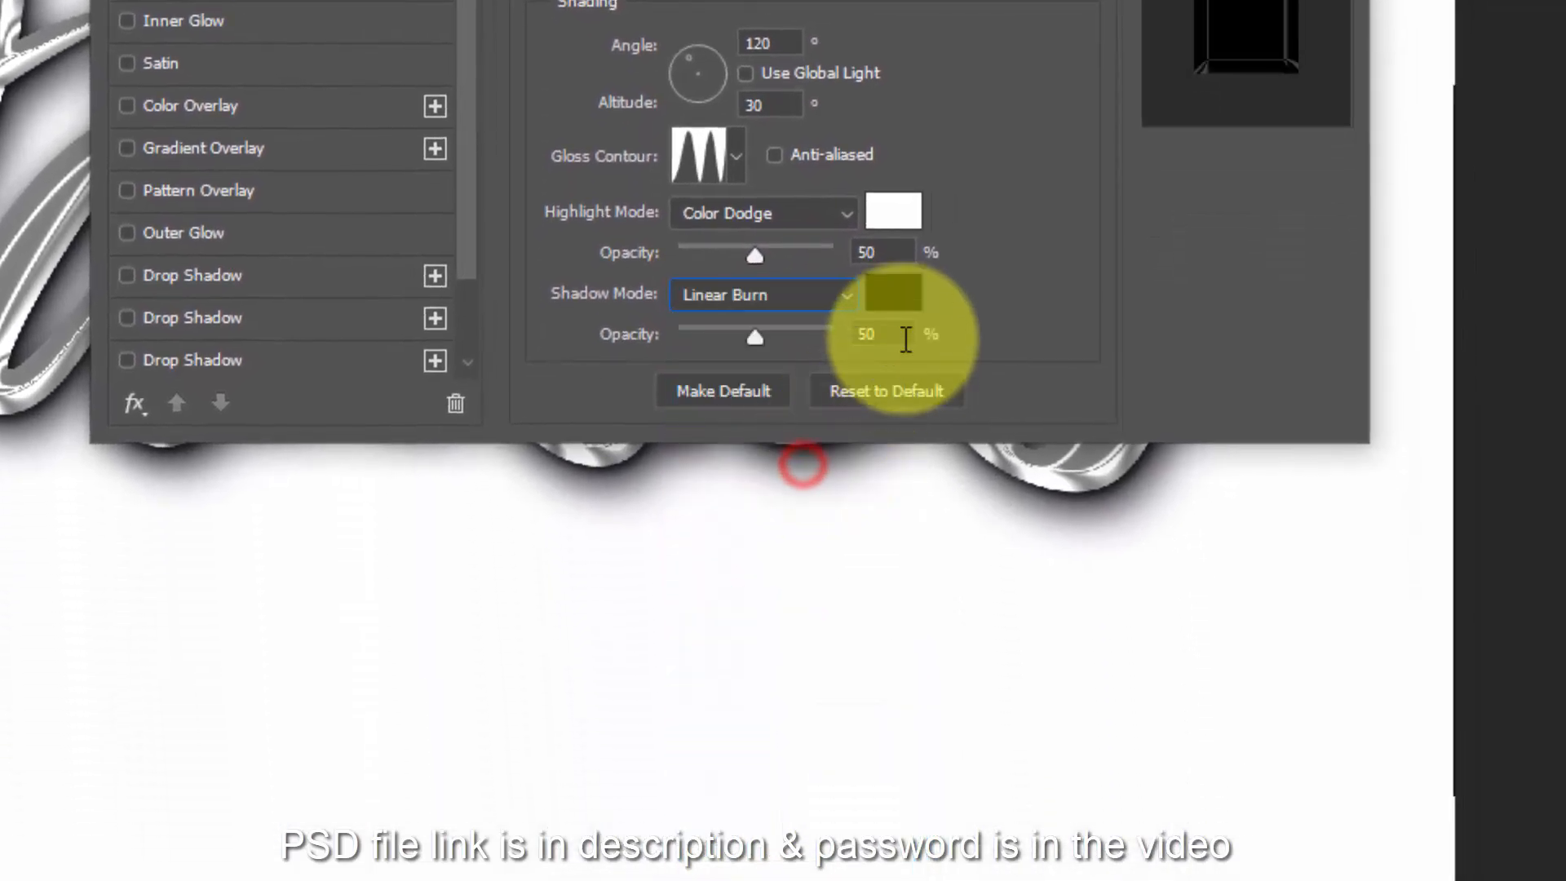
{"action": "left_click", "coordinate": [904, 384]}
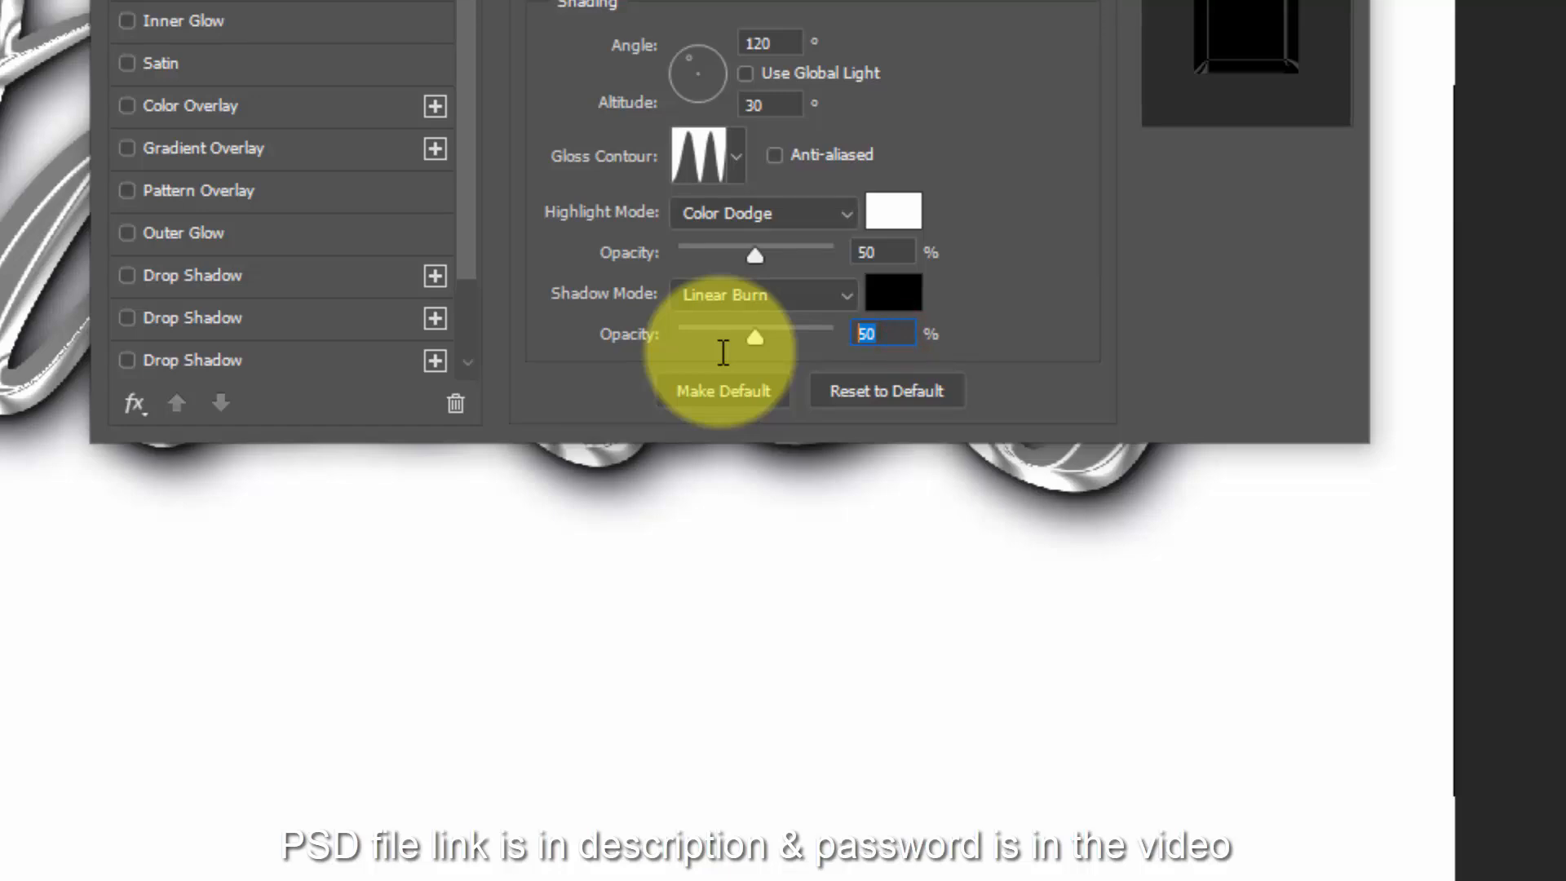
{"action": "type", "text": "31"}
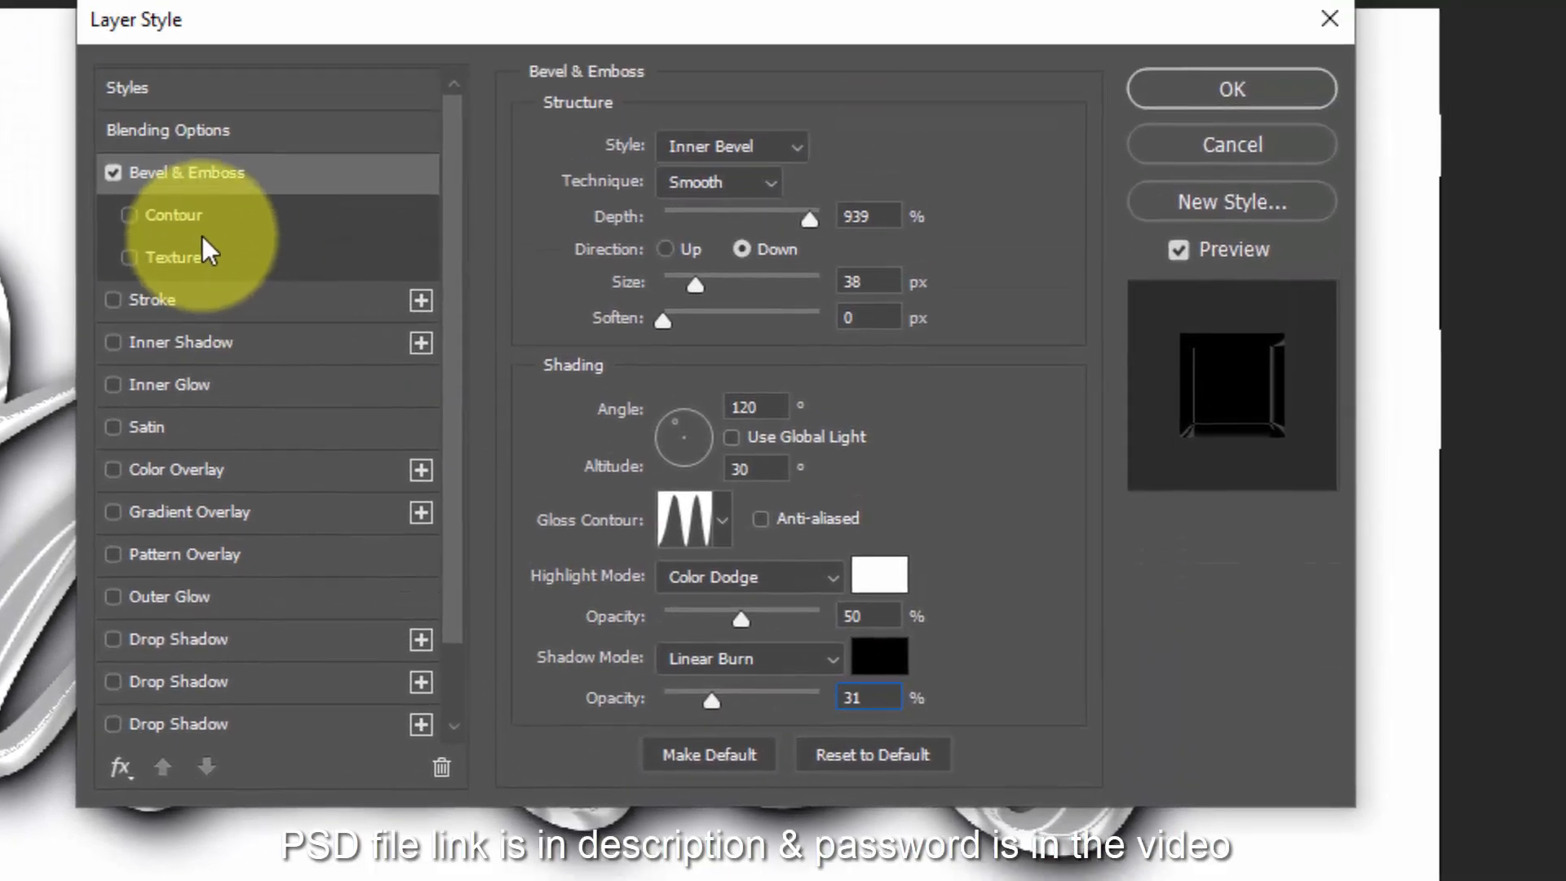
{"action": "left_click", "coordinate": [200, 216]}
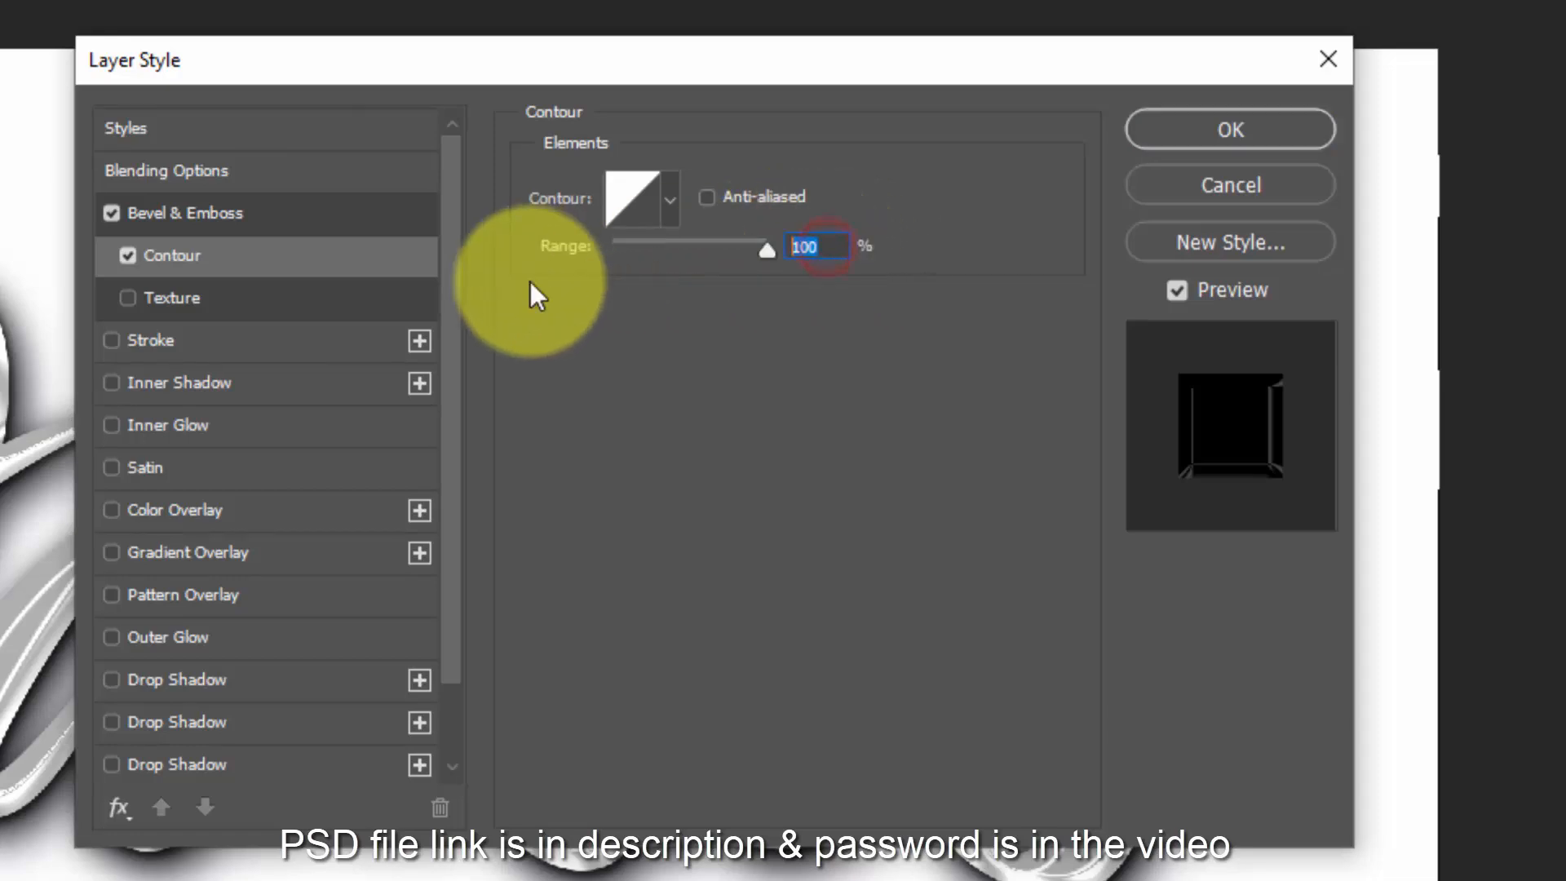
{"action": "type", "text": "50"}
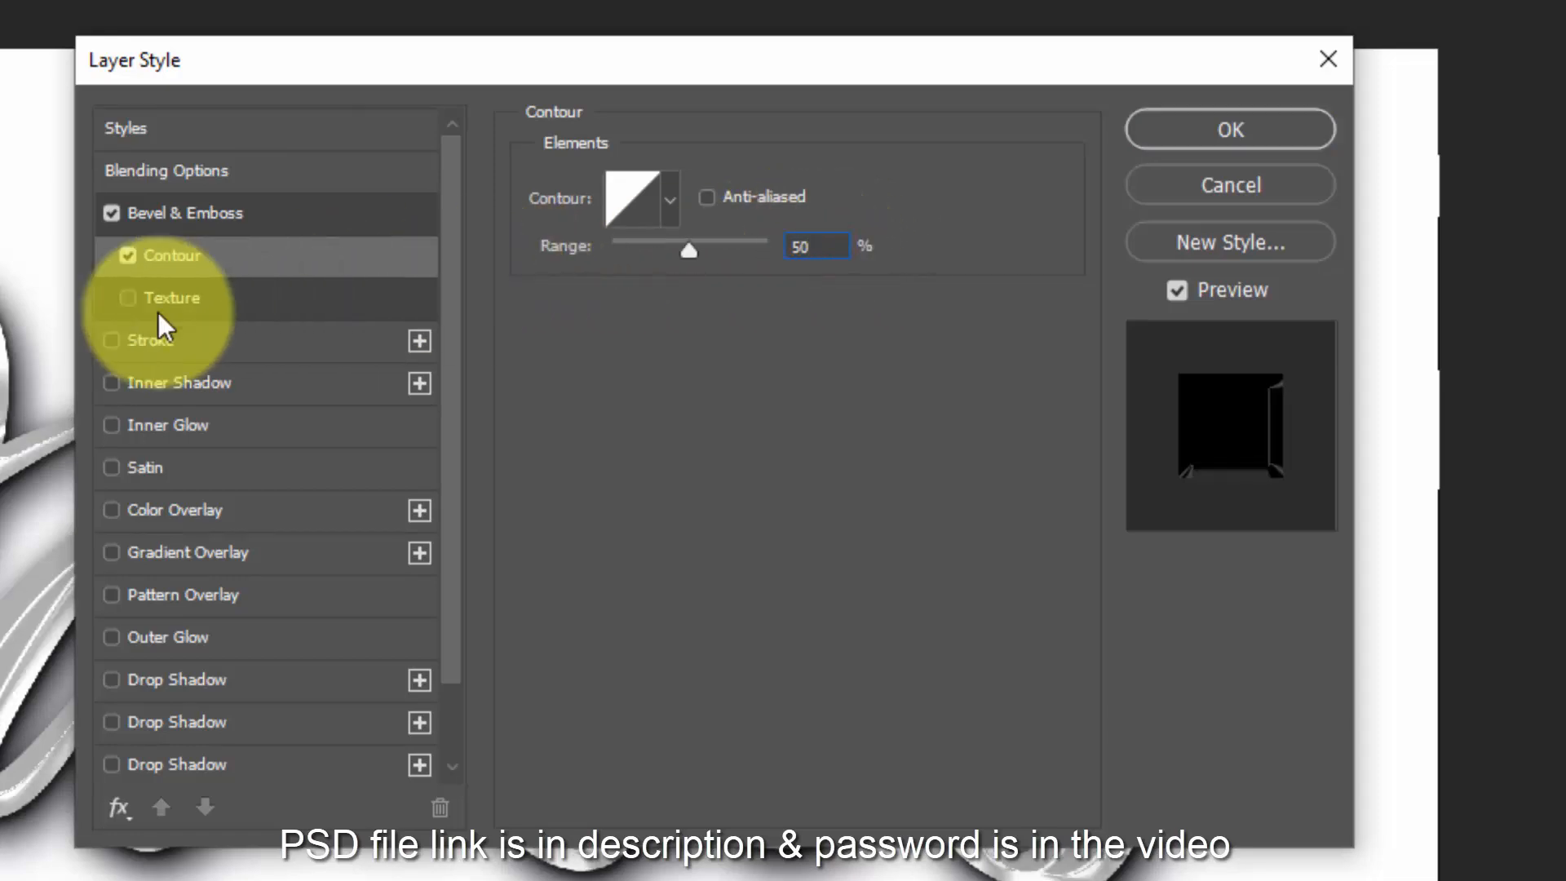
- Add a Color Overlay in colour #cccccc and apply the layer style
{"action": "left_click", "coordinate": [154, 516]}
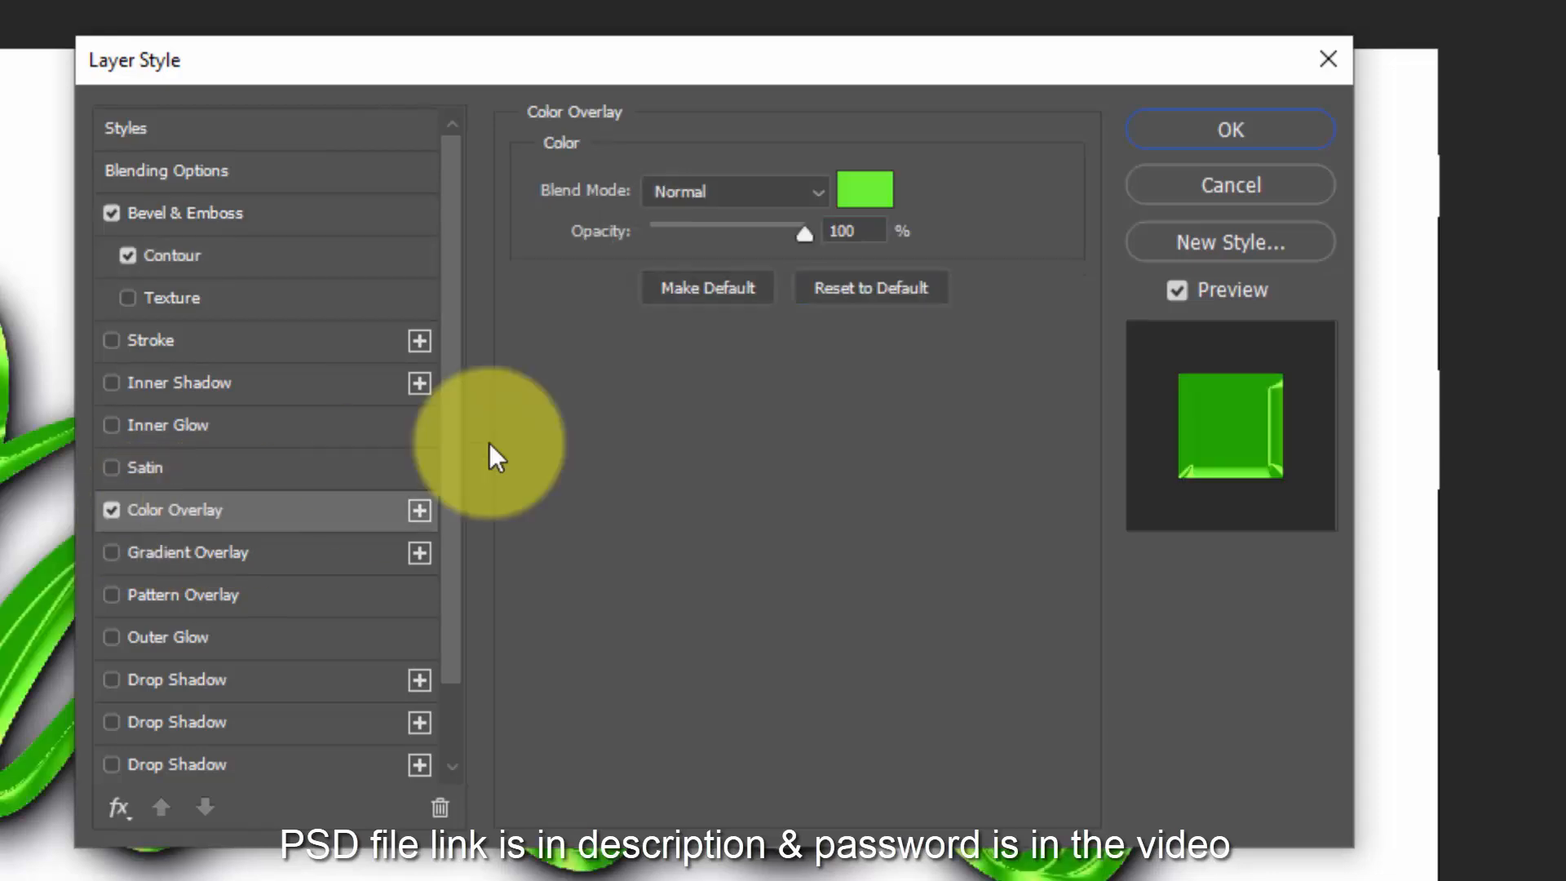
{"action": "left_click", "coordinate": [865, 189]}
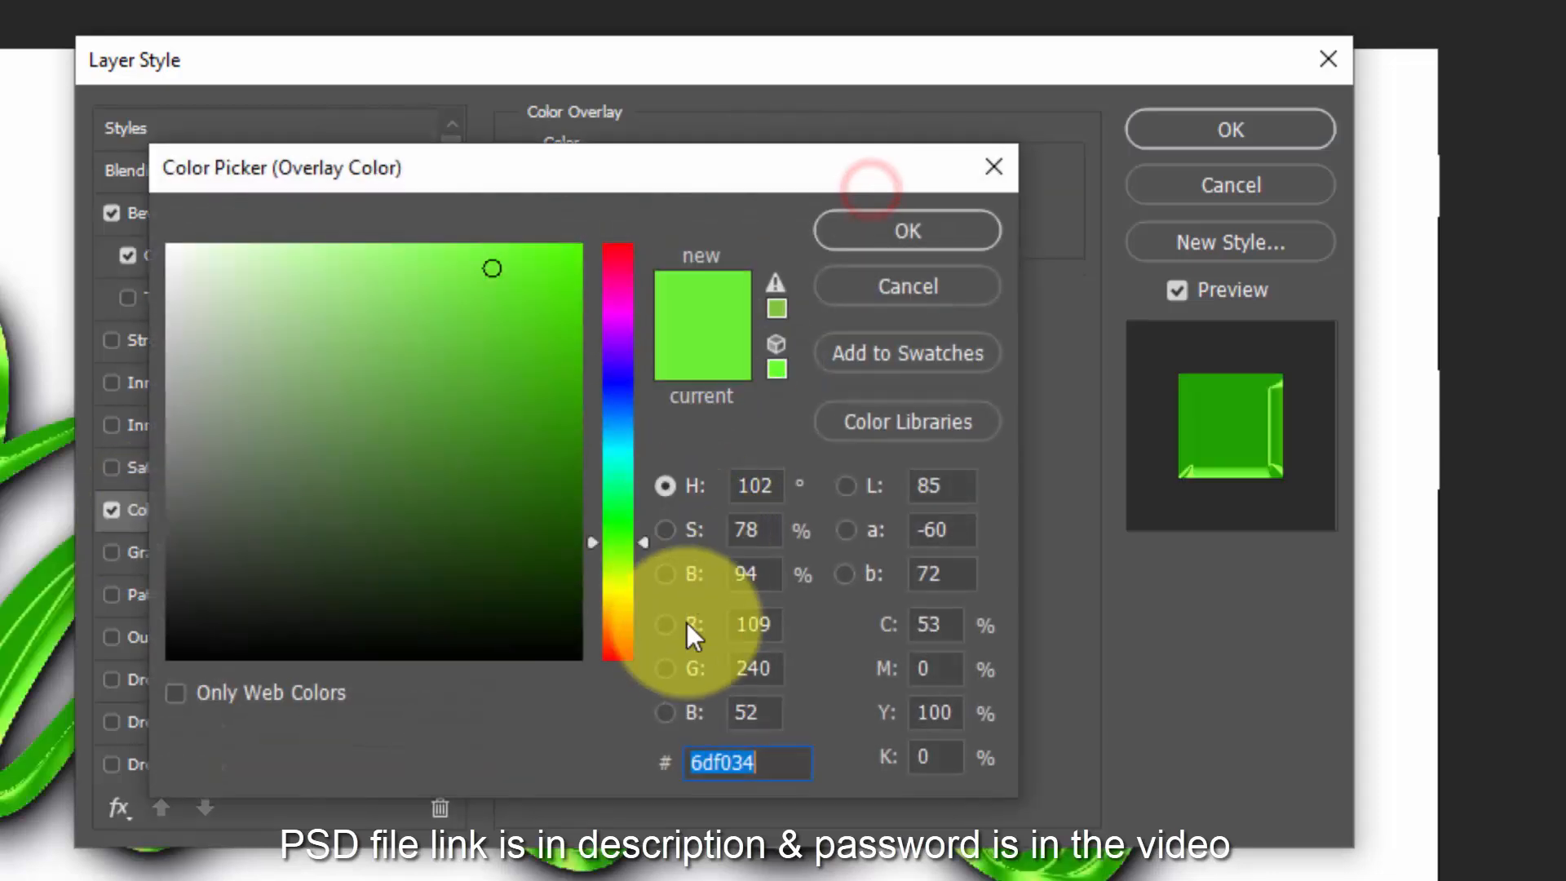
{"action": "type", "text": "cccccc"}
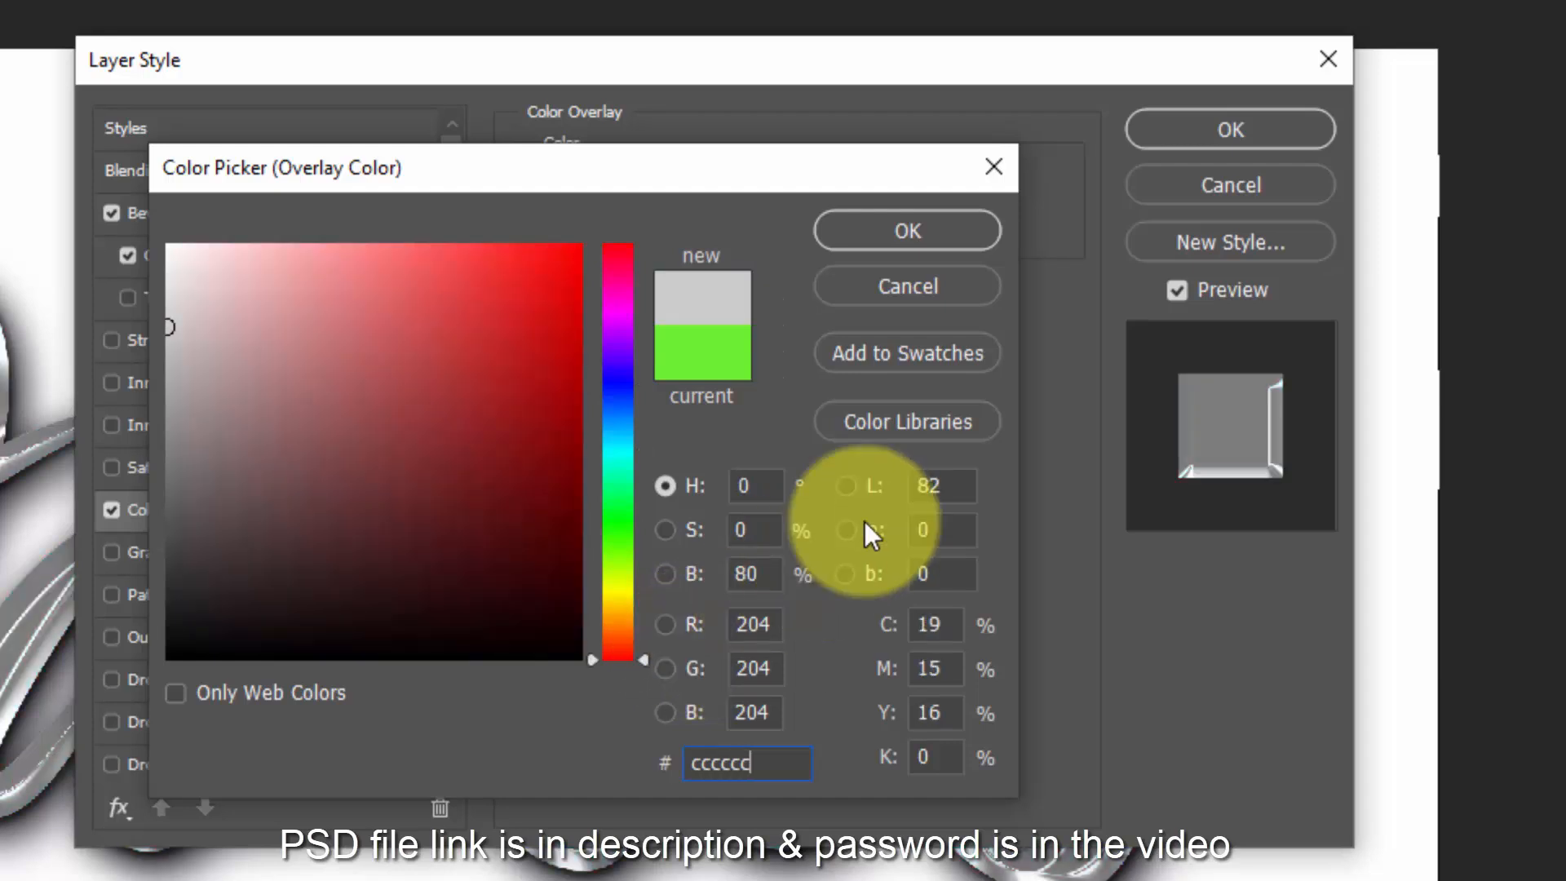
{"action": "left_click", "coordinate": [910, 241]}
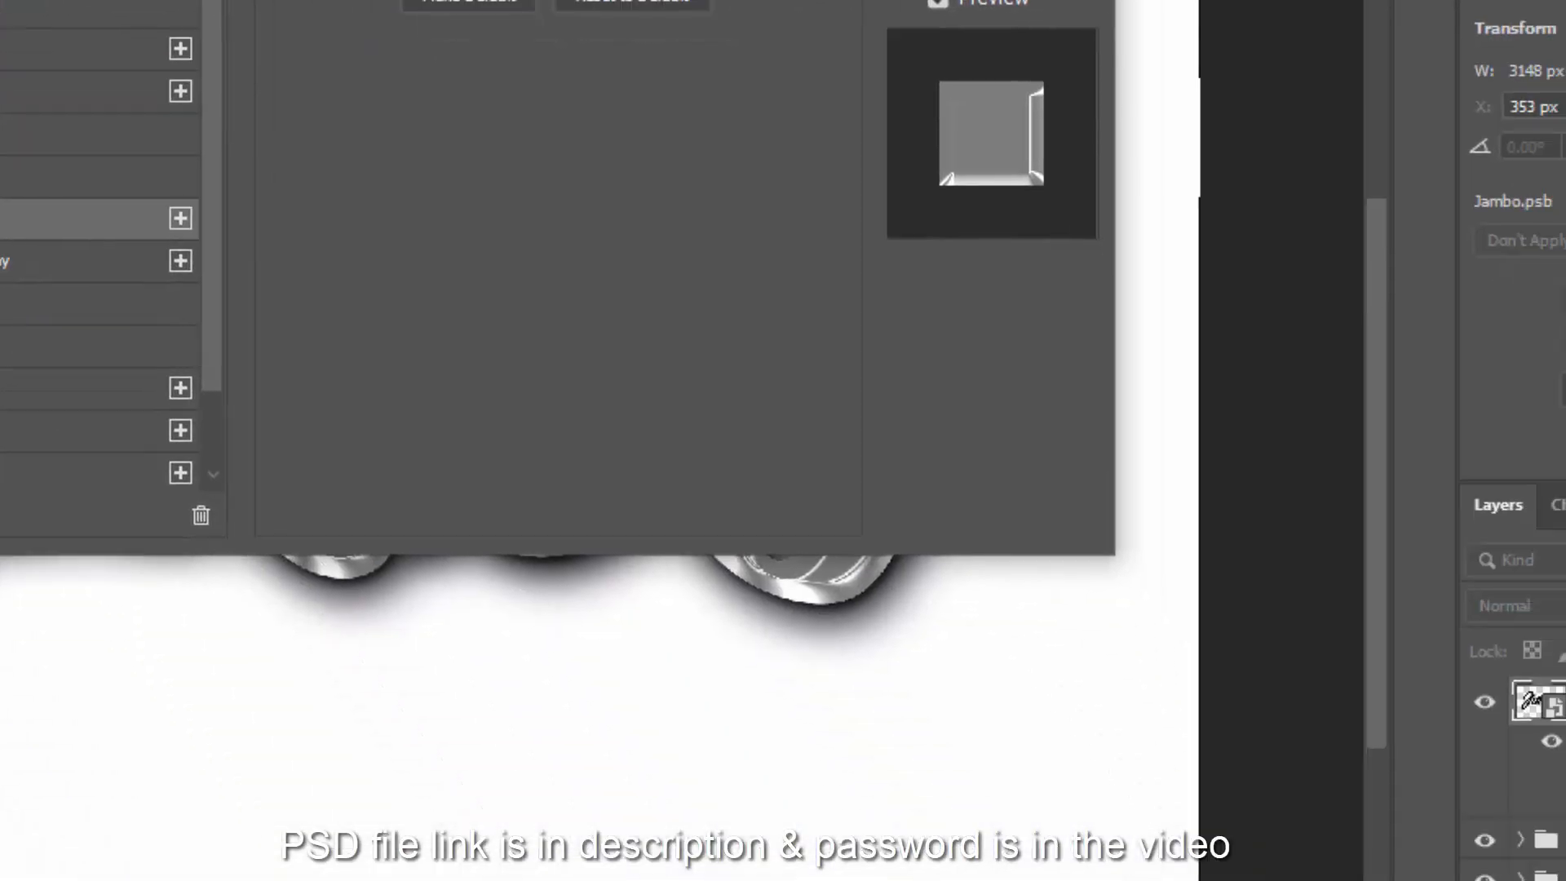
{"action": "left_click", "coordinate": [992, 0]}
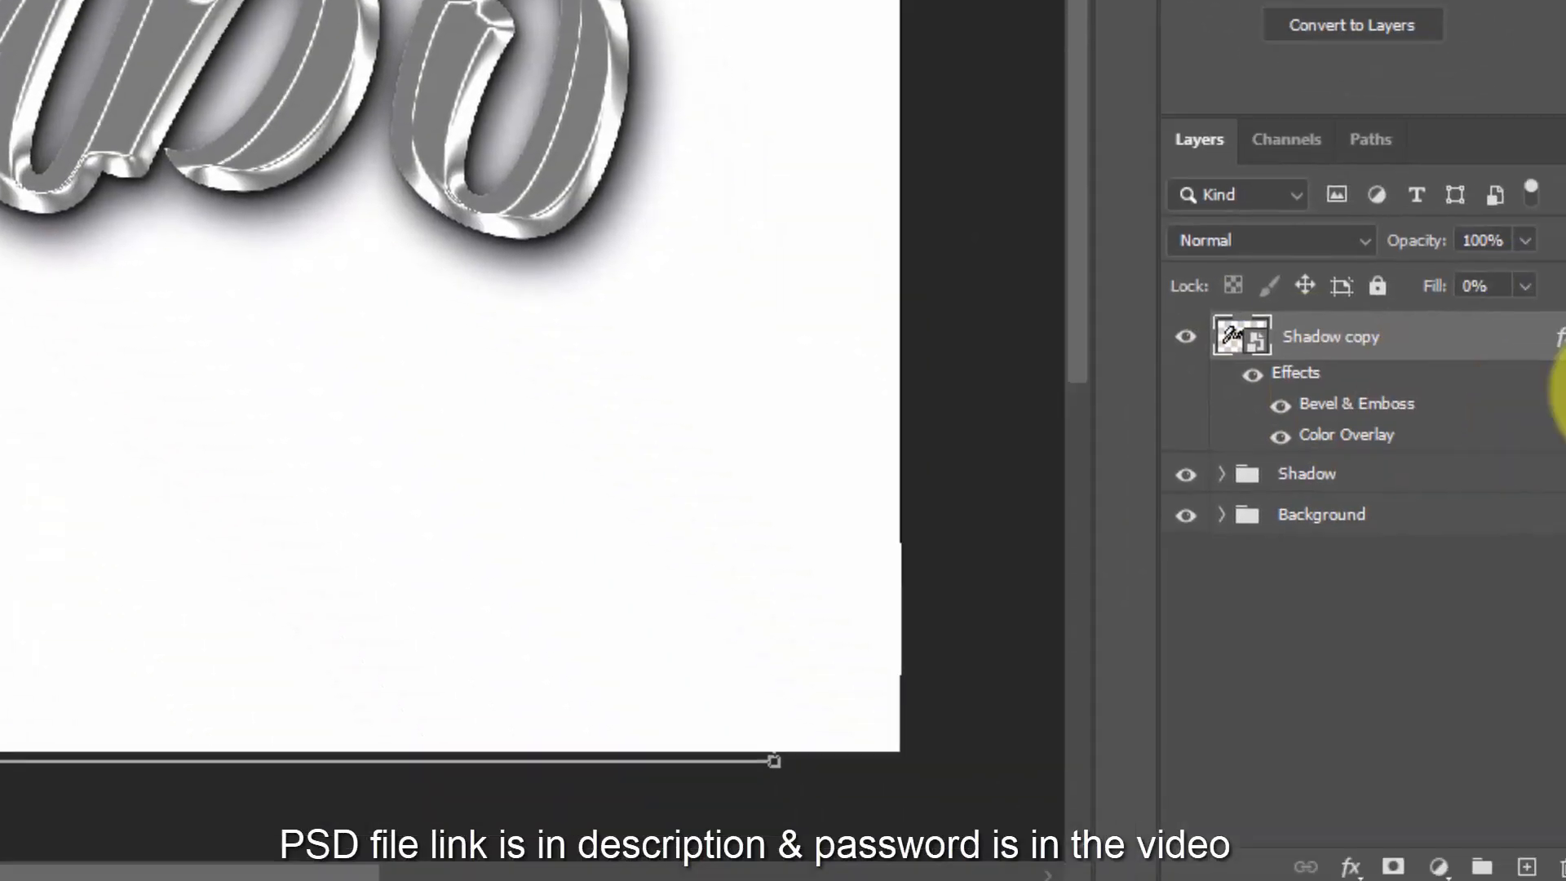
- Collapse the Shadow copy layer's effects and repeat the last transform on duplicates until the stack reaches Shadow copy 33
{"action": "left_click", "coordinate": [1531, 264]}
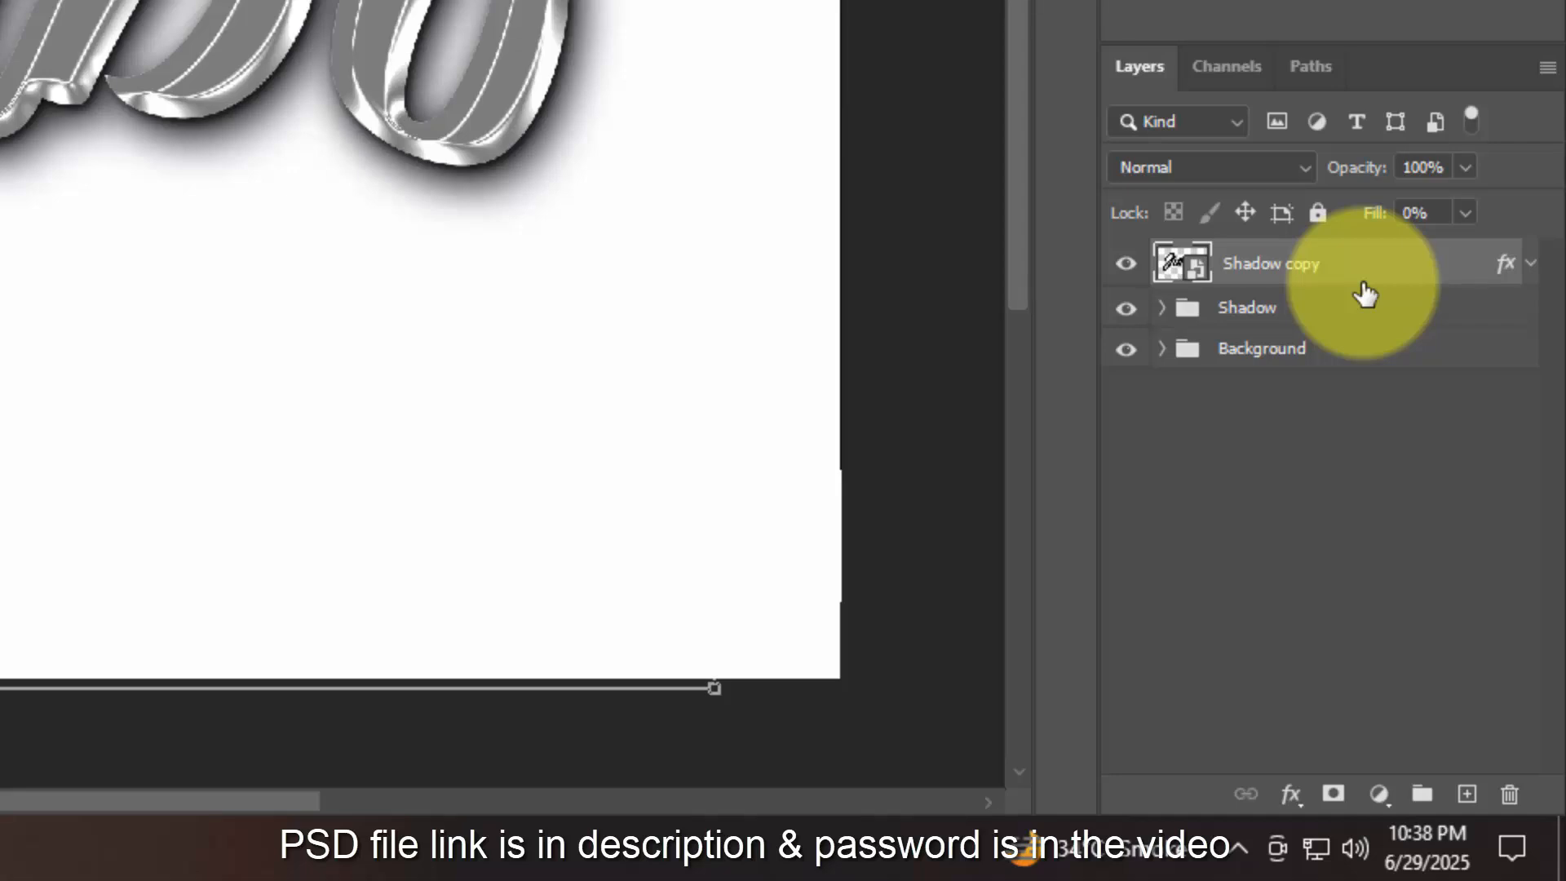
{"action": "key", "text": "ctrl+shift+alt+t"}
{"action": "key", "text": "ctrl+shift+alt+t"}
{"action": "key", "text": "ctrl+shift+alt+t"}
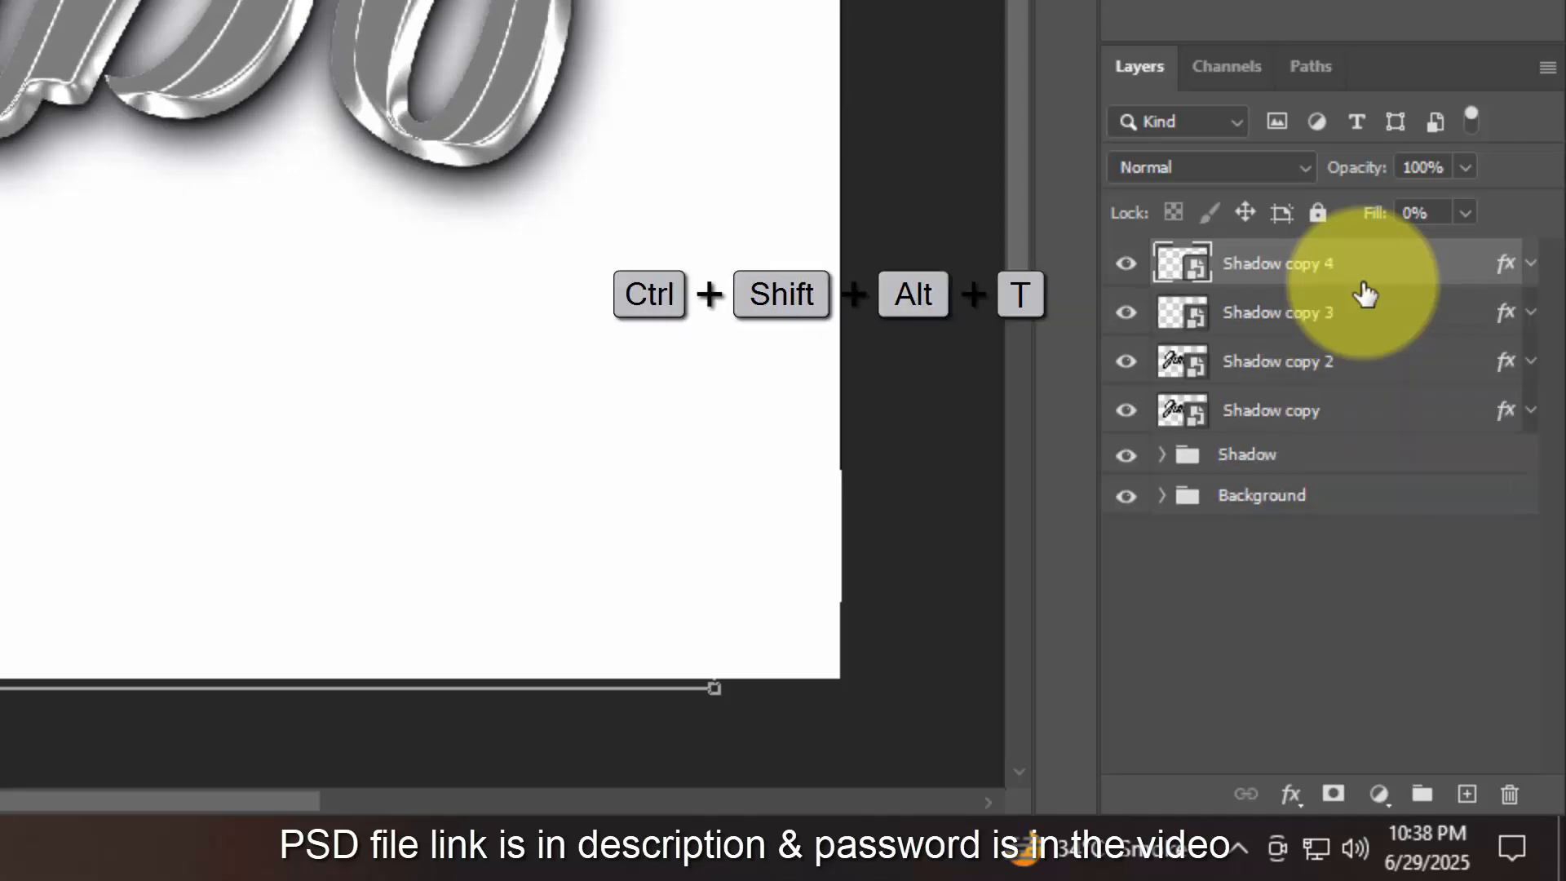
{"action": "key", "text": "ctrl+shift+alt+t"}
{"action": "key", "text": "ctrl+shift+alt+t"}
{"action": "key", "text": "ctrl+shift+alt+t"}
{"action": "key", "text": "ctrl+shift+alt+t"}
{"action": "key", "text": "ctrl+shift+alt+t"}
{"action": "key", "text": "ctrl+shift+alt+t"}
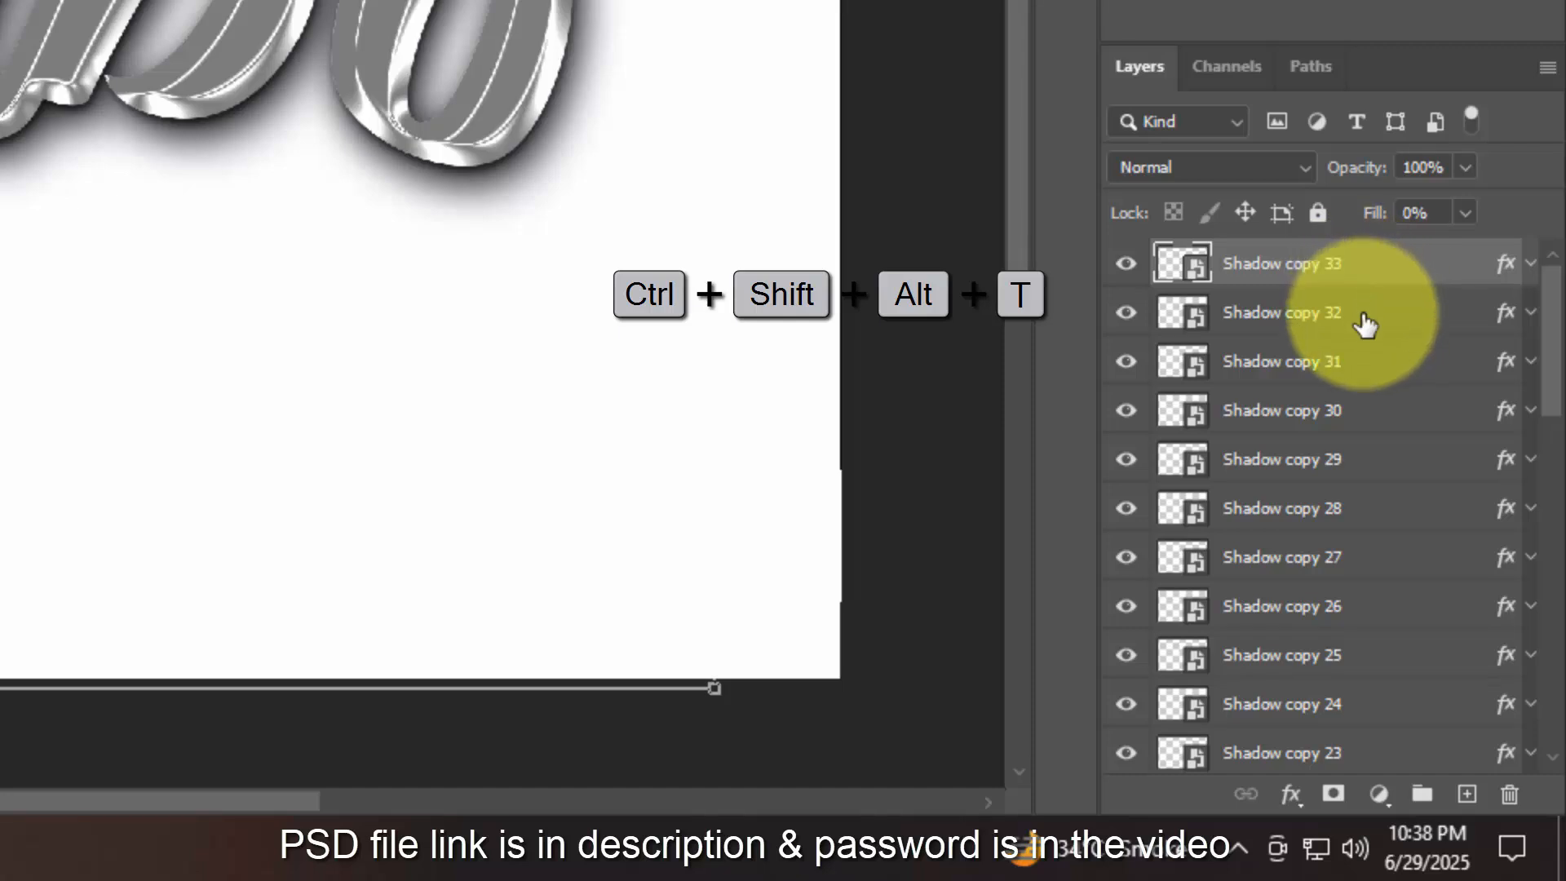
- Group the layers from Shadow copy 32 down to Shadow copy 17
{"action": "left_click", "coordinate": [1362, 312]}
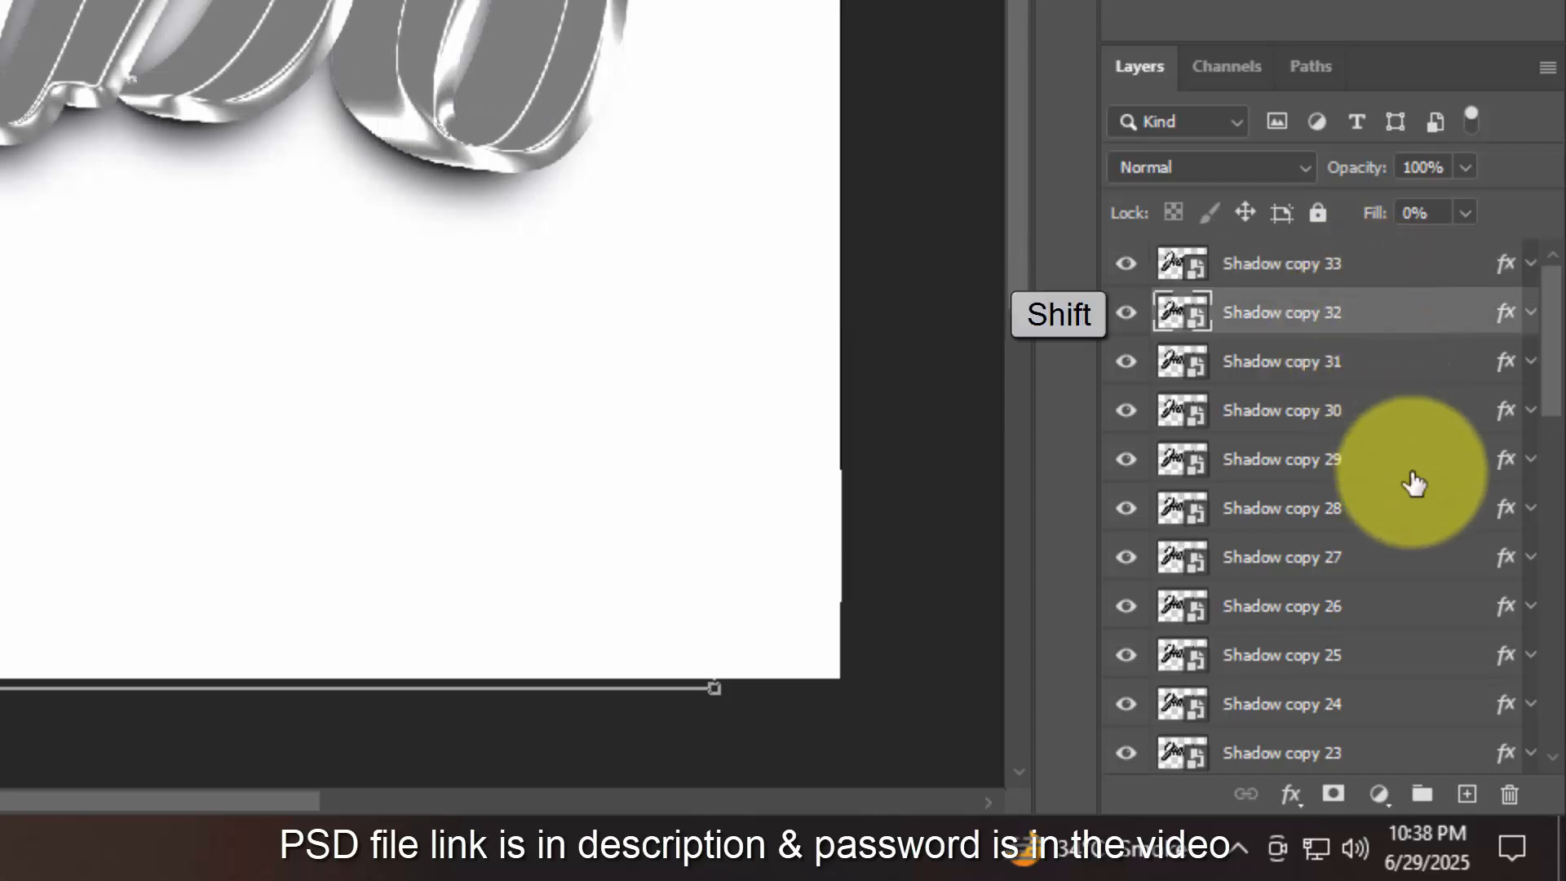
{"action": "scroll", "coordinate": [1396, 497], "scroll_direction": "down", "scroll_amount": 3}
{"action": "scroll", "coordinate": [1363, 598], "scroll_direction": "down", "scroll_amount": 1}
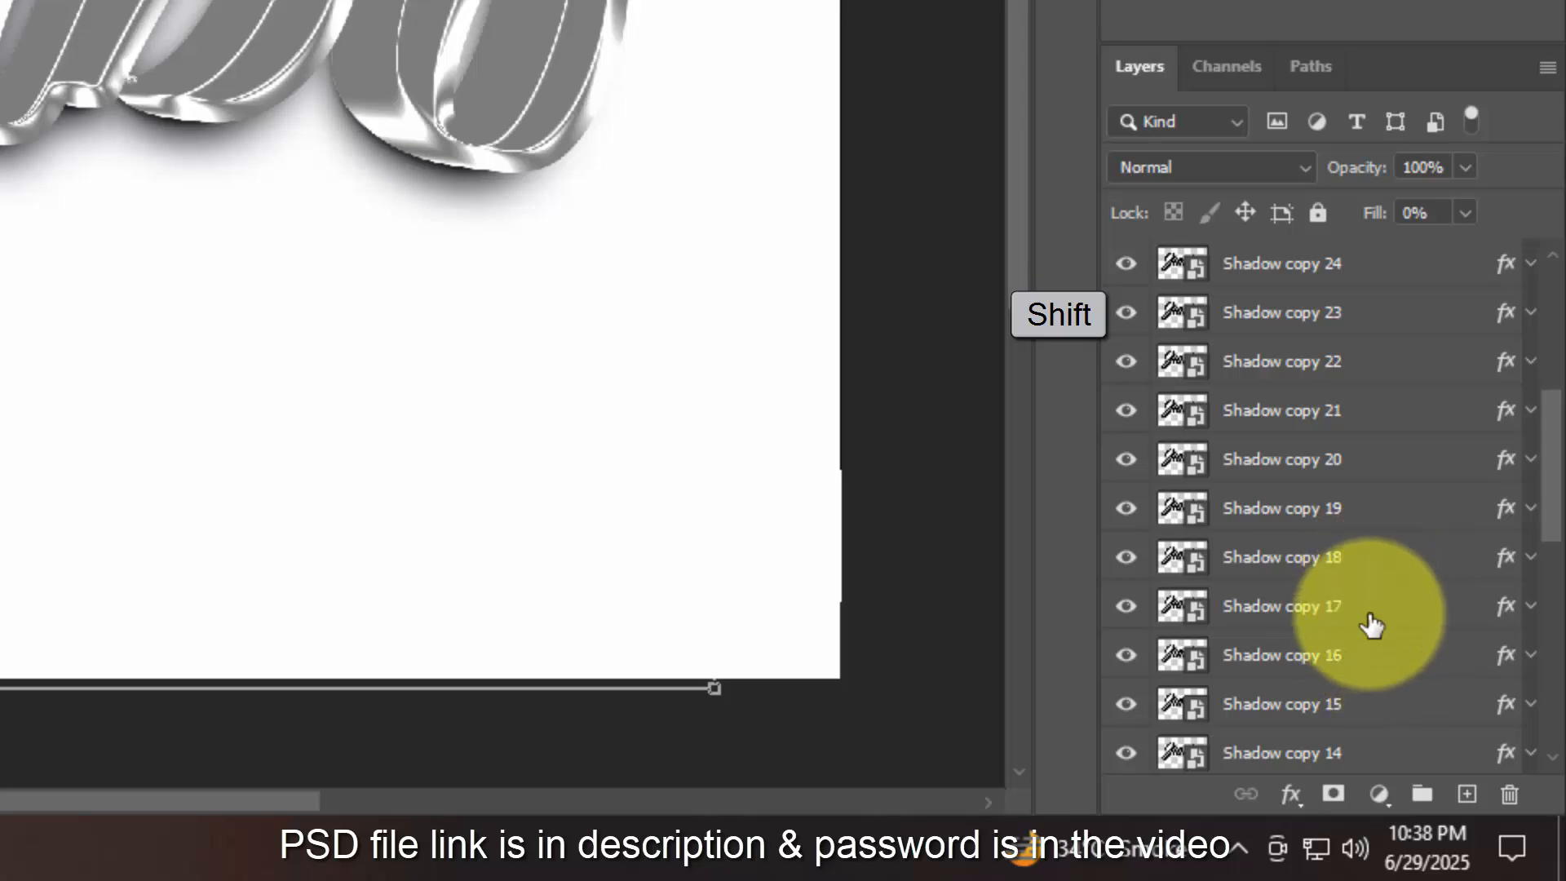
{"action": "left_click", "coordinate": [1374, 605], "text": "shift"}
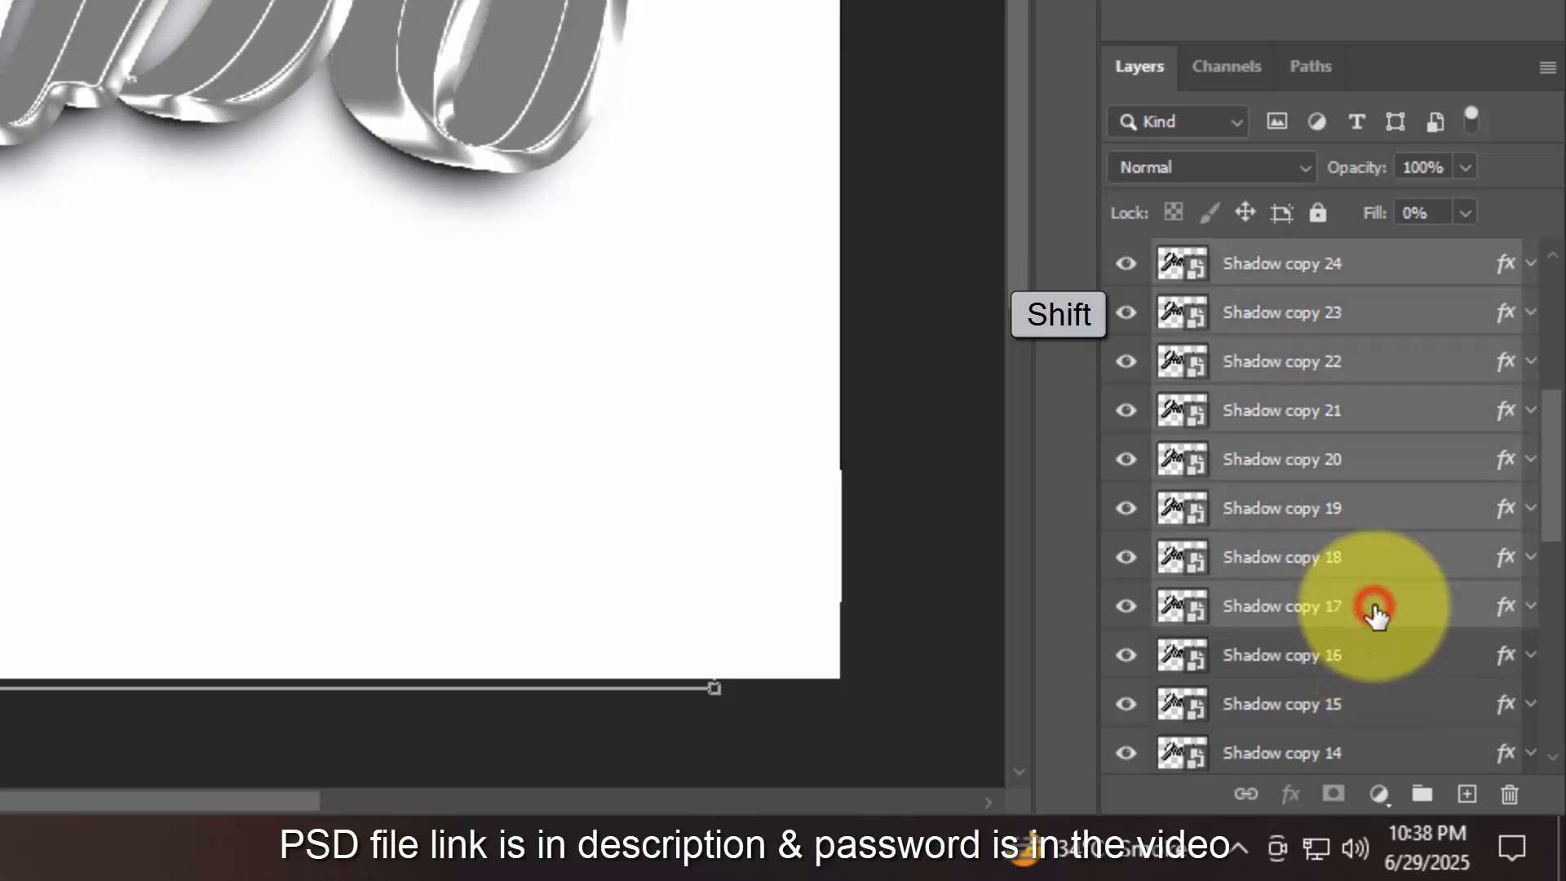
{"action": "left_click", "coordinate": [1424, 795]}
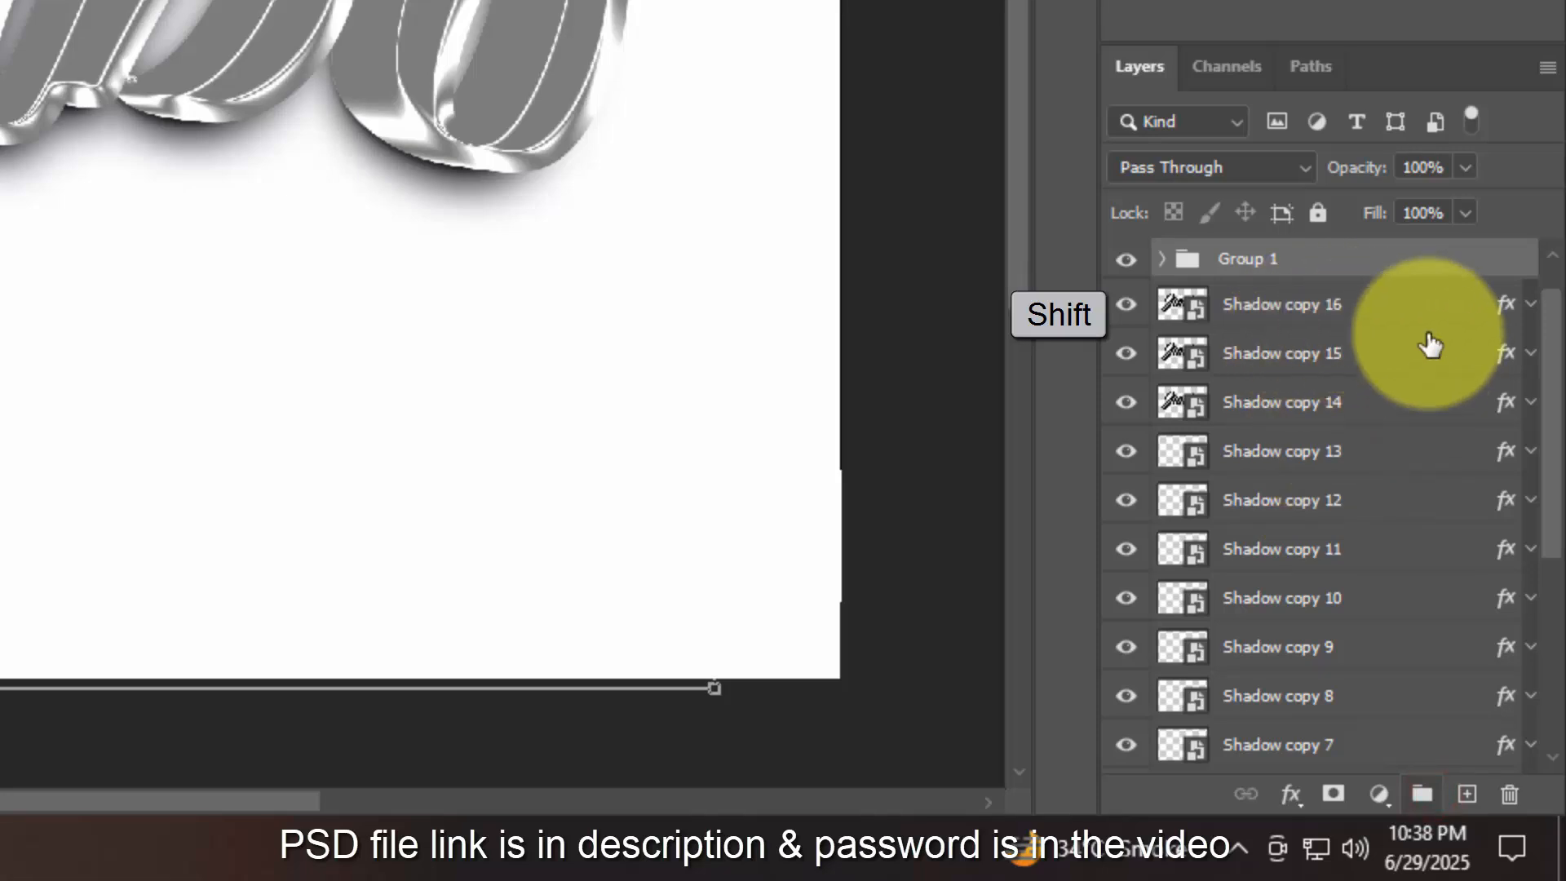
- Group the remaining layers from Shadow copy 16 down to Shadow copy
{"action": "left_click", "coordinate": [1394, 306]}
{"action": "scroll", "coordinate": [1349, 686], "scroll_direction": "down", "scroll_amount": 5}
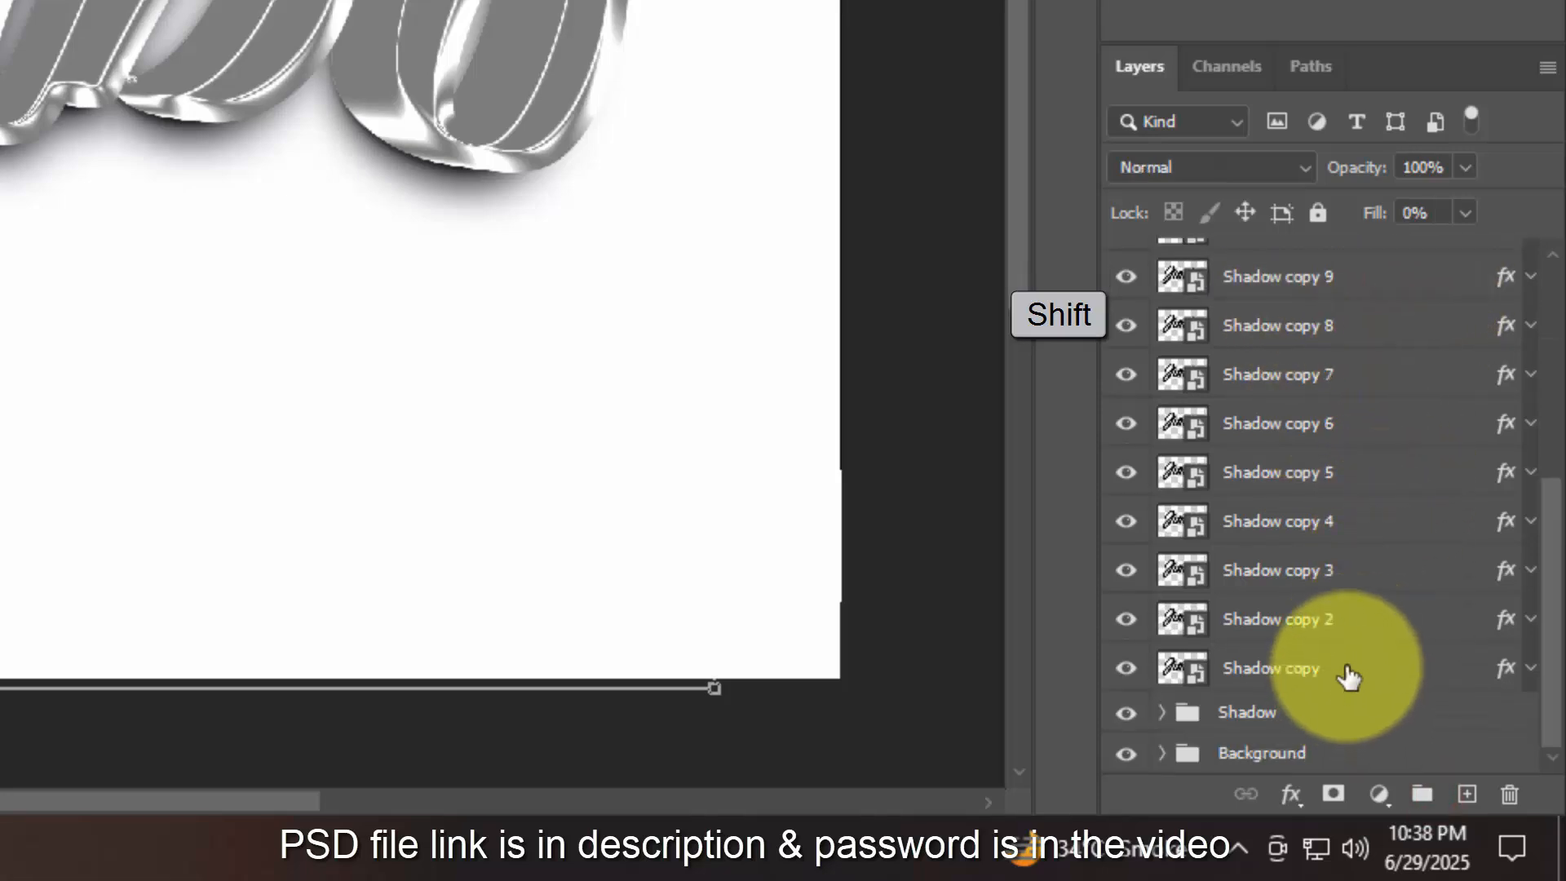
{"action": "left_click", "coordinate": [1349, 667], "text": "shift"}
{"action": "left_click", "coordinate": [1413, 798]}
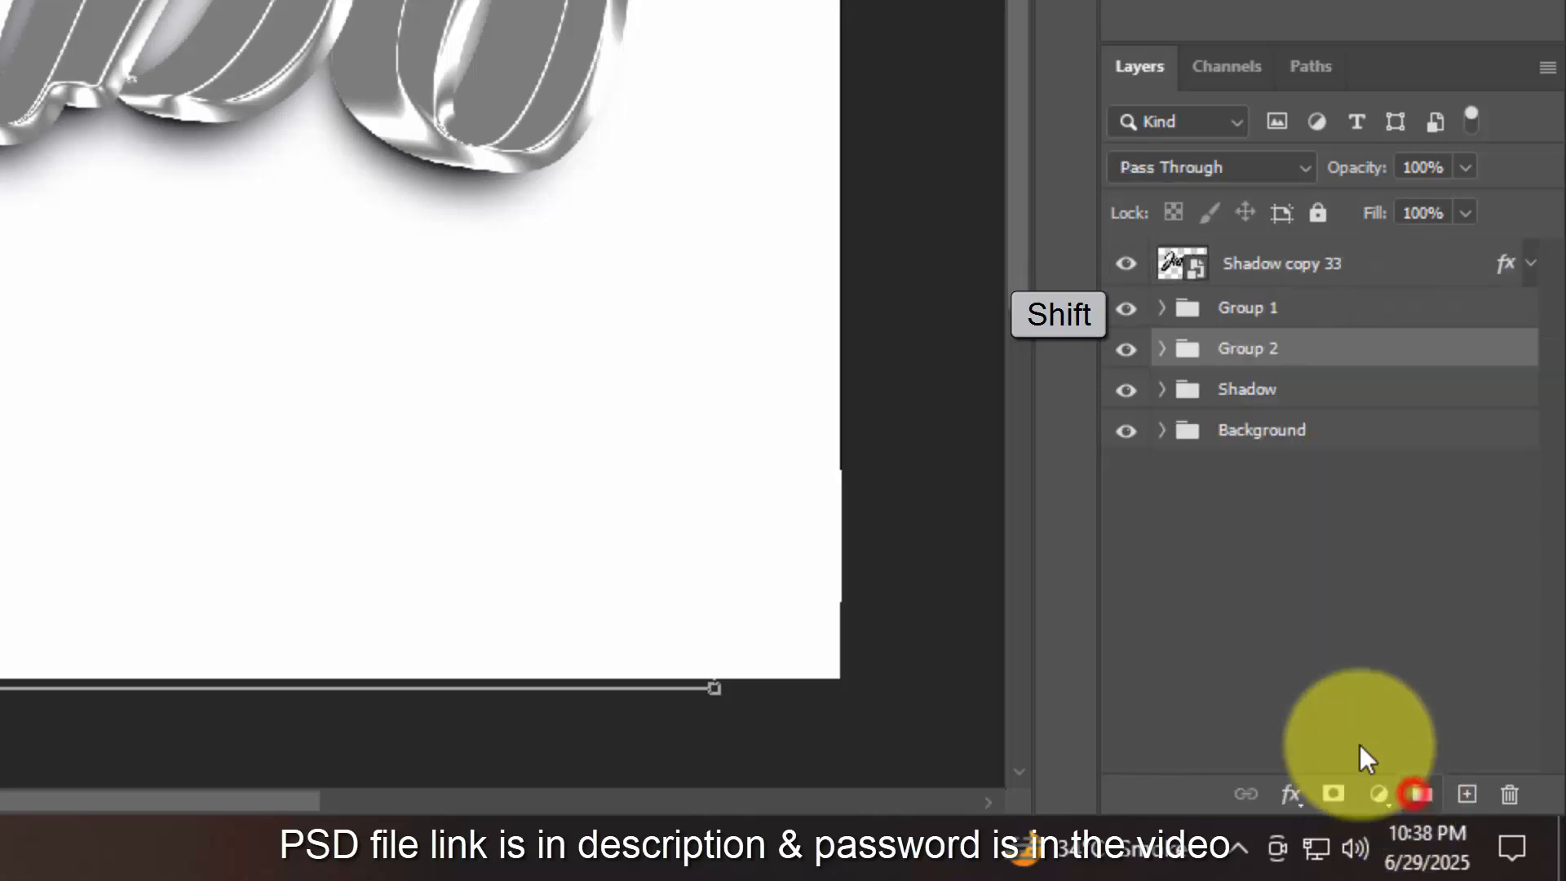
- Rename the lower of the two new groups Border bottom and the upper one Border top
{"action": "double_click", "coordinate": [1271, 355]}
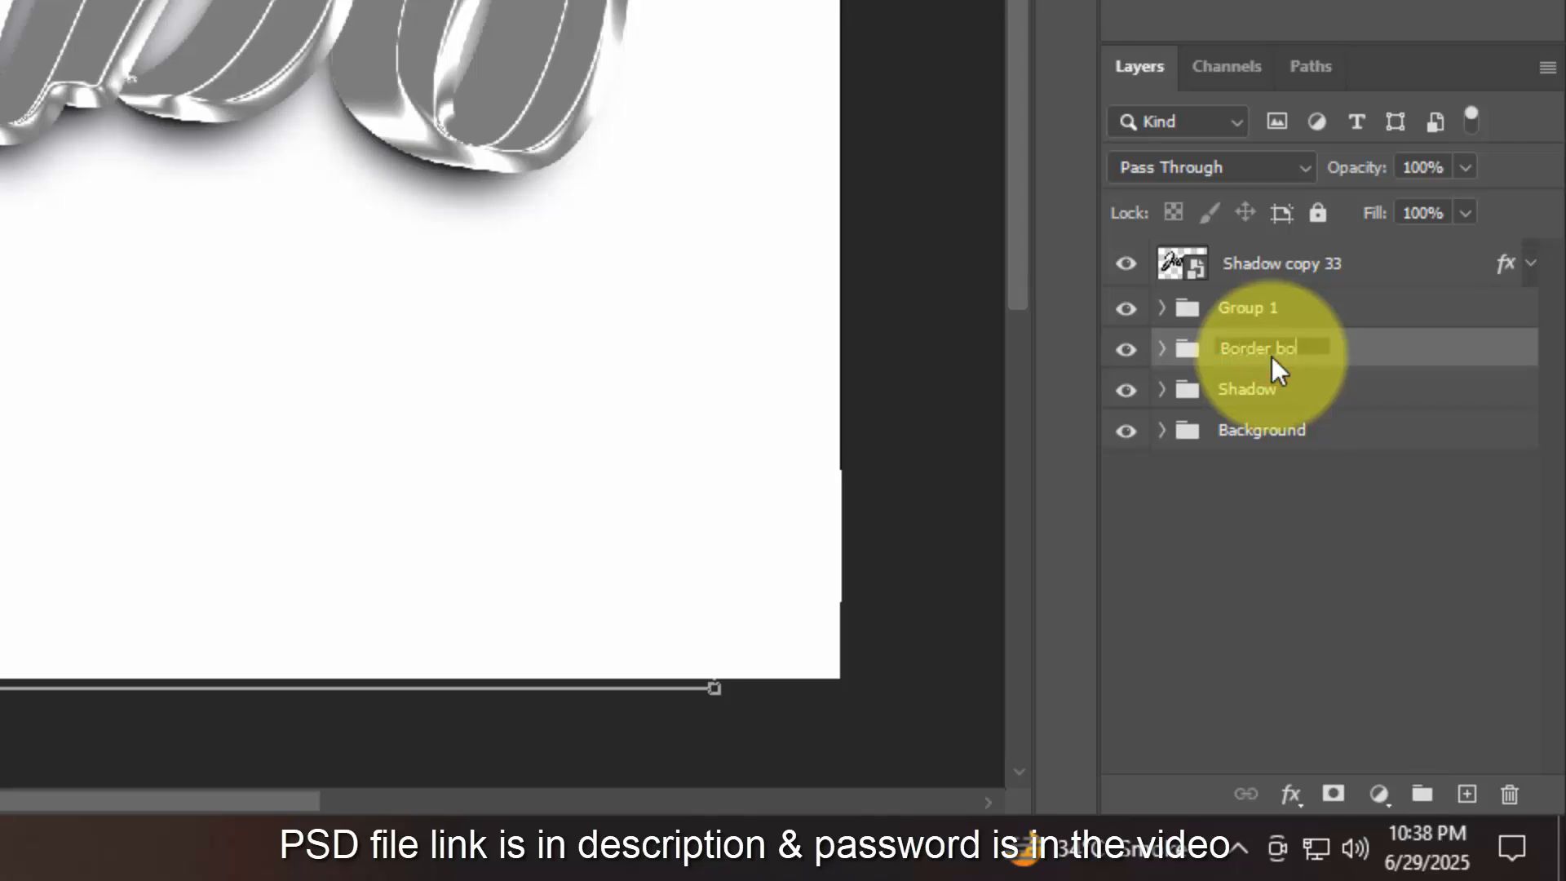
{"action": "type", "text": "Border bottom"}
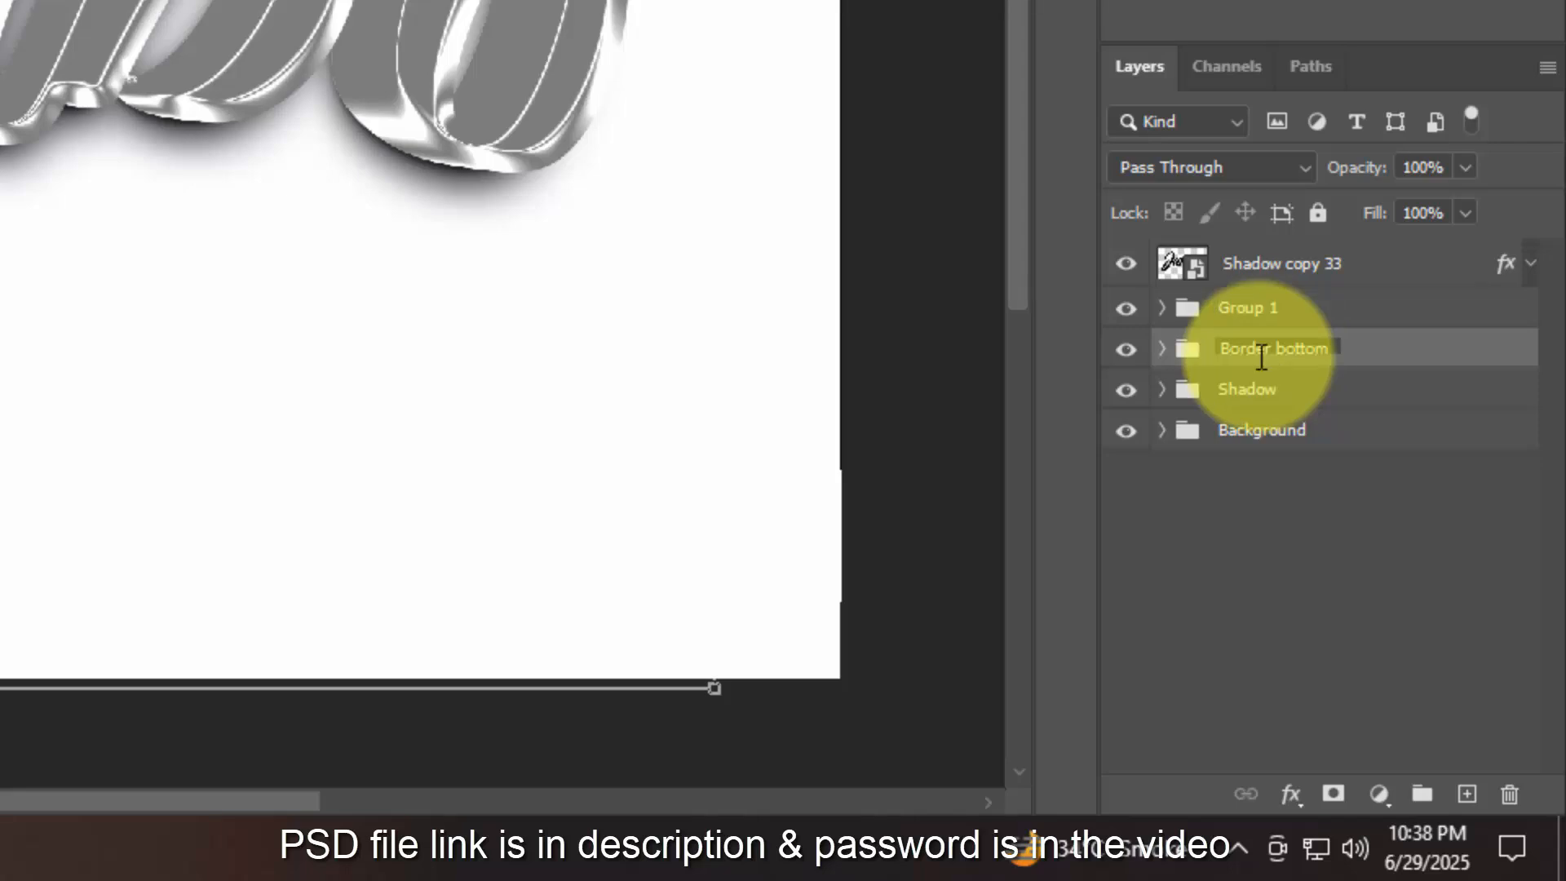
{"action": "left_click", "coordinate": [1278, 318]}
{"action": "double_click", "coordinate": [1278, 318]}
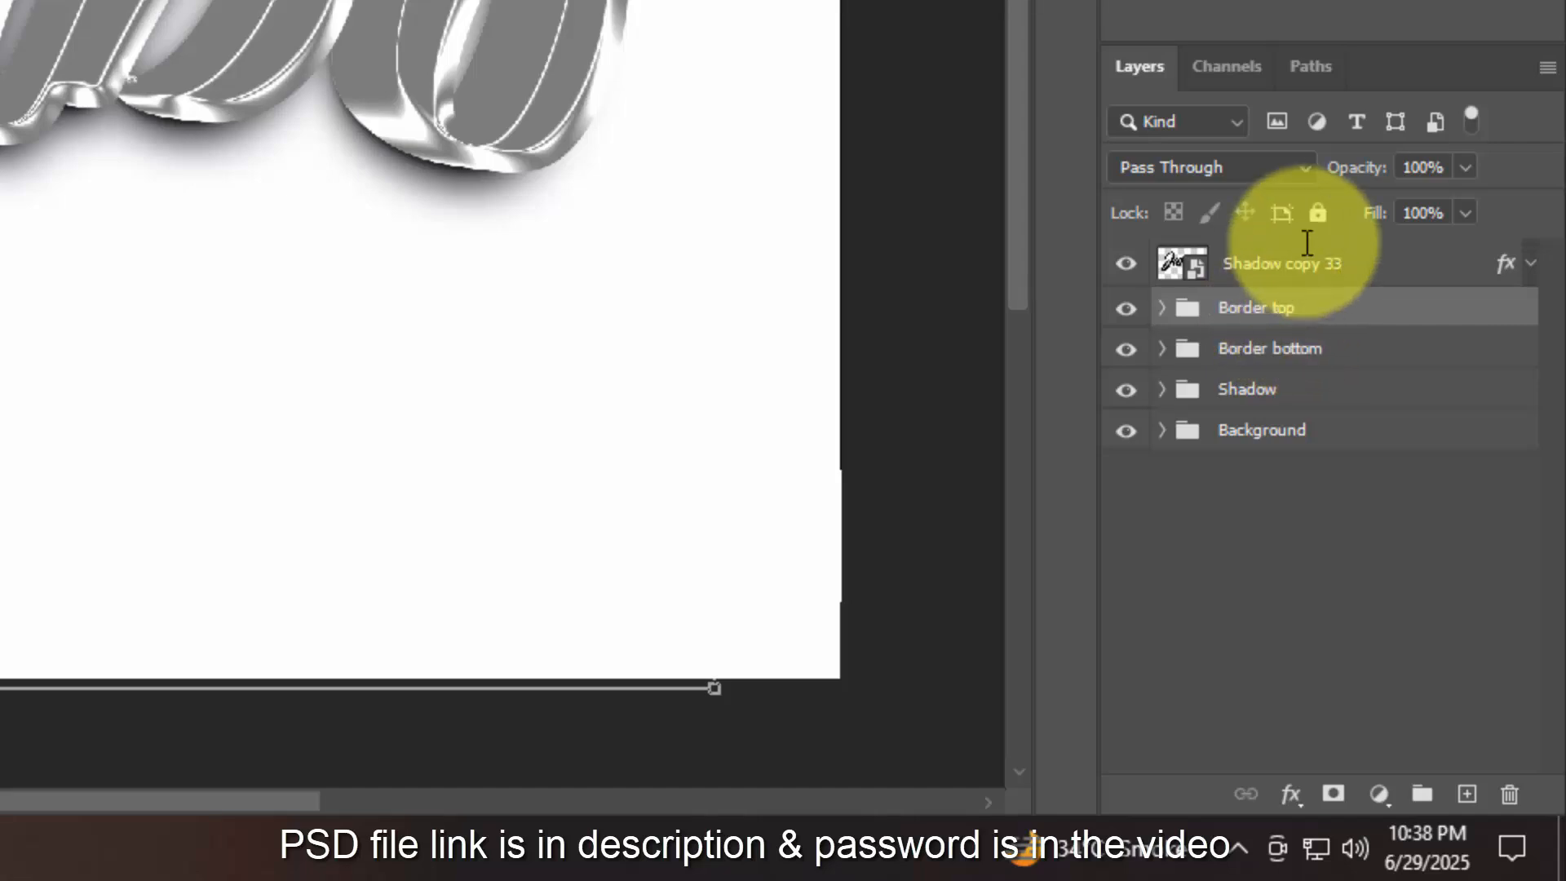
- Rename the topmost layer Surface and hide both it and the Border top group
{"action": "double_click", "coordinate": [1308, 277]}
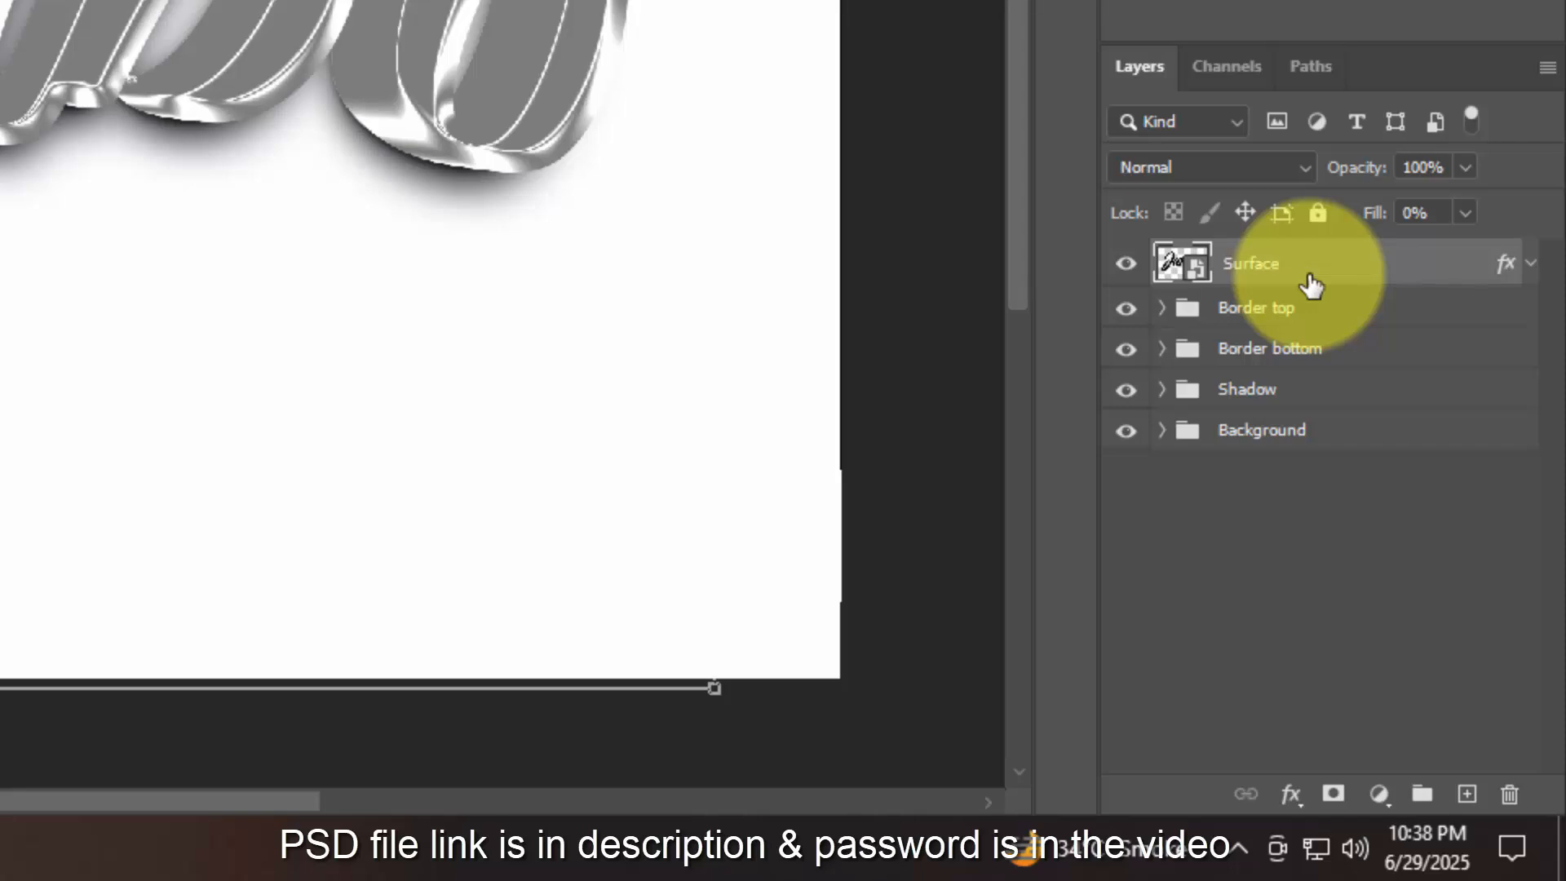
{"action": "left_click", "coordinate": [1126, 262]}
{"action": "left_click", "coordinate": [1126, 308]}
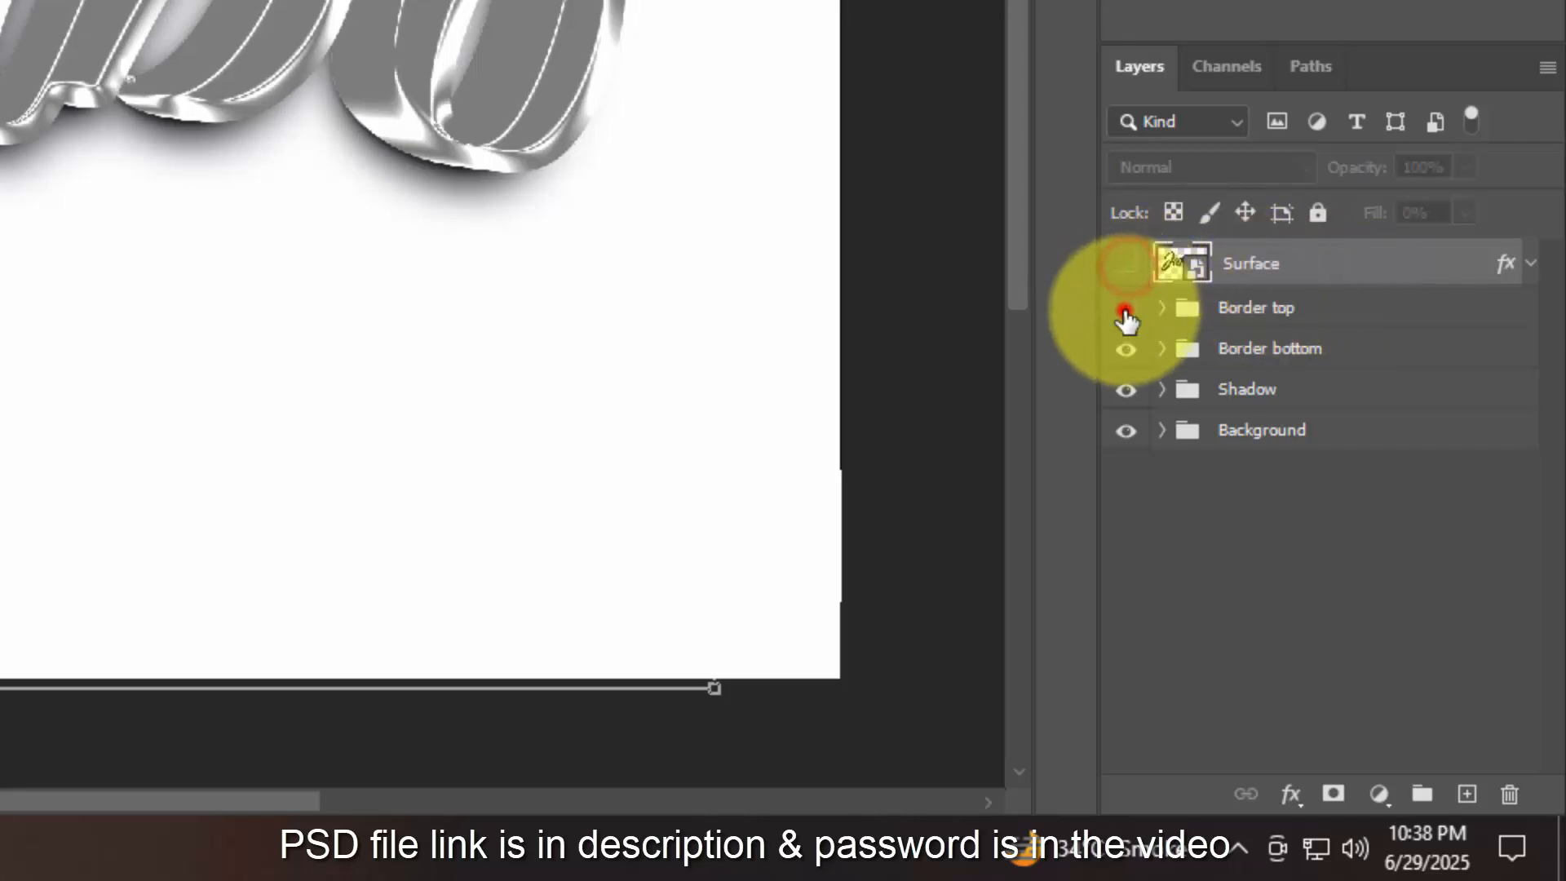
- Add a Bevel & Emboss effect to the Border bottom group with a depth of 154%
{"action": "left_click", "coordinate": [1354, 357]}
{"action": "left_click", "coordinate": [1292, 793]}
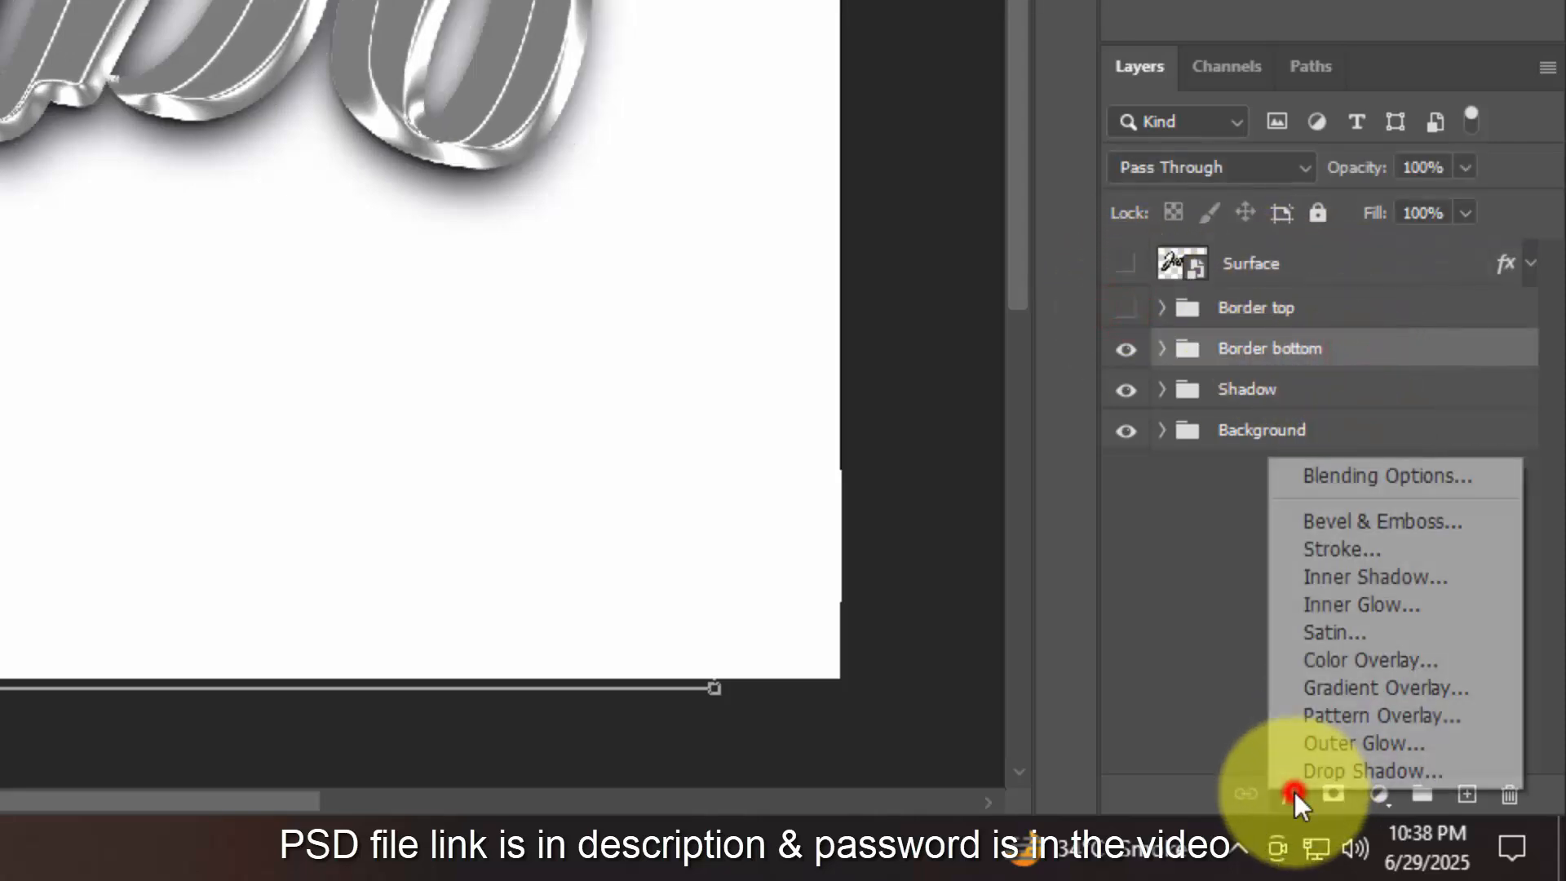
{"action": "left_click", "coordinate": [1315, 475]}
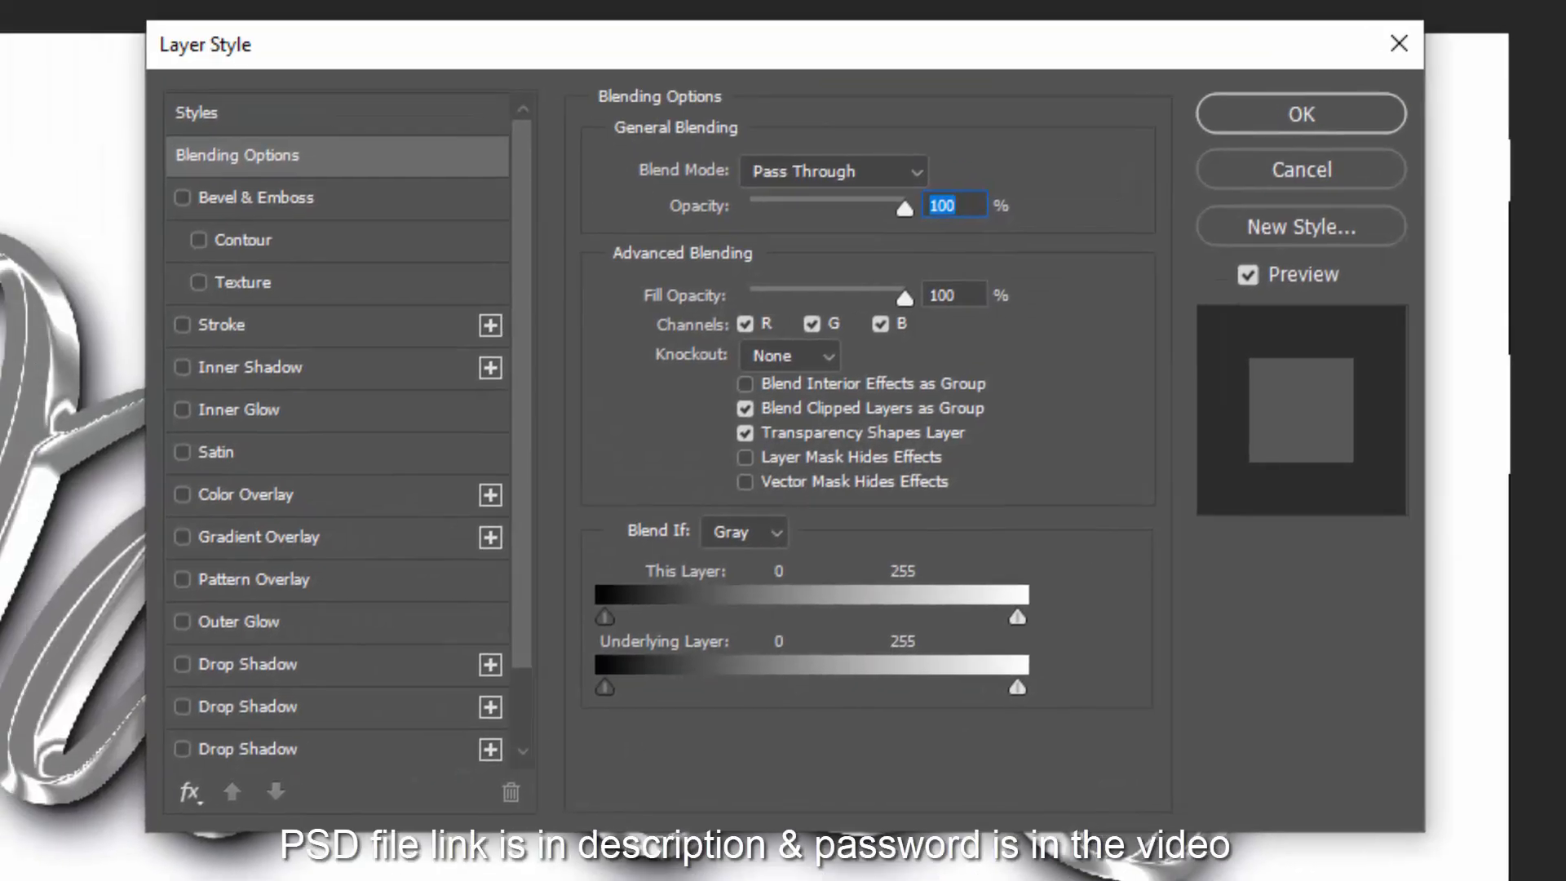
{"action": "left_click", "coordinate": [975, 296]}
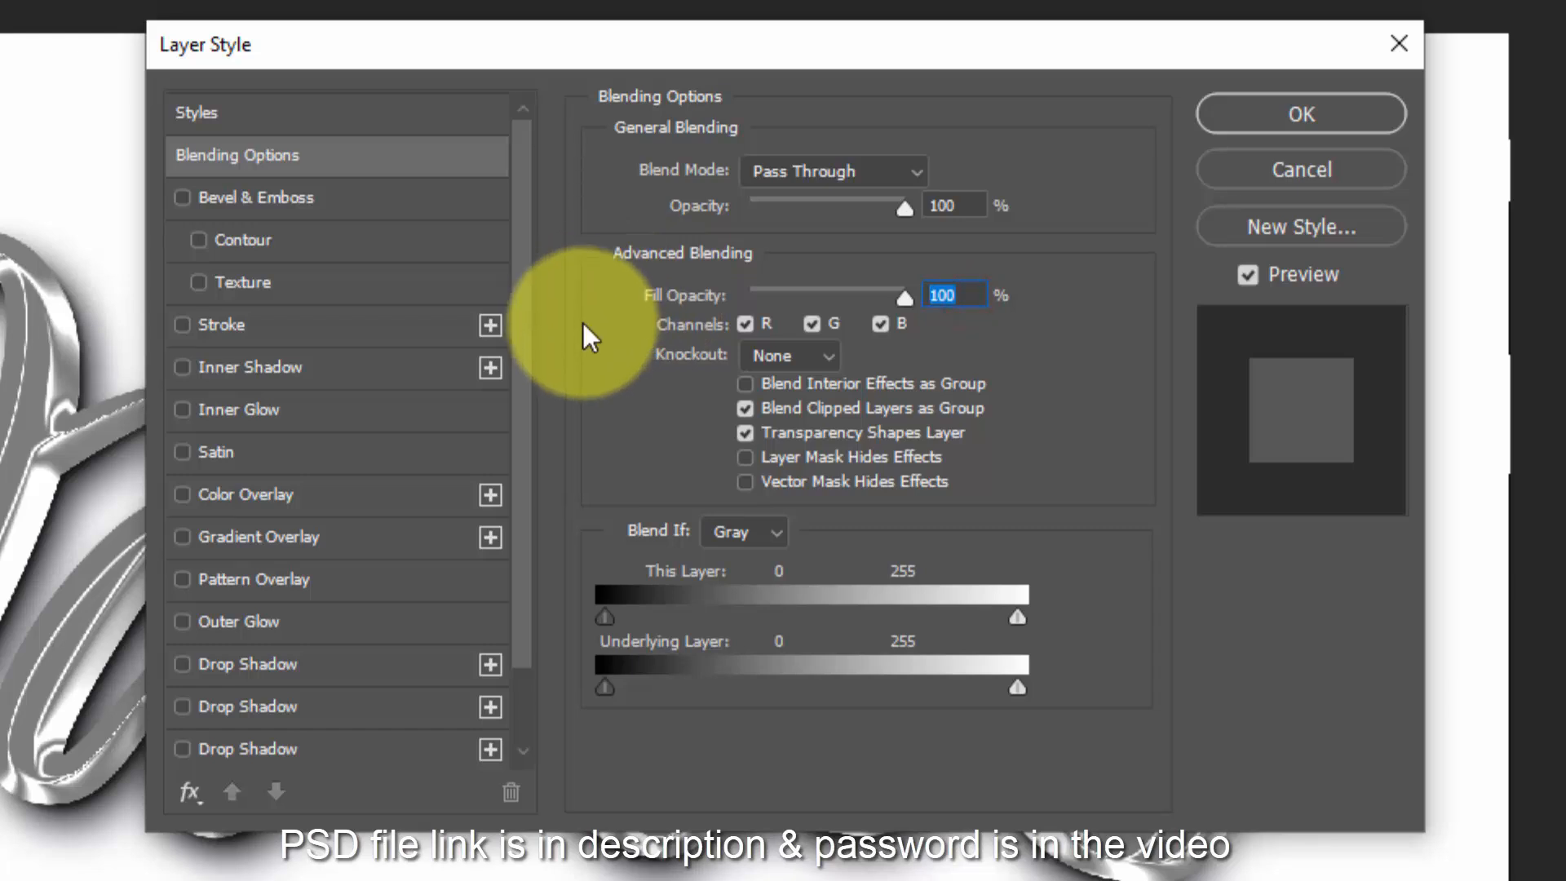
{"action": "left_click", "coordinate": [326, 198]}
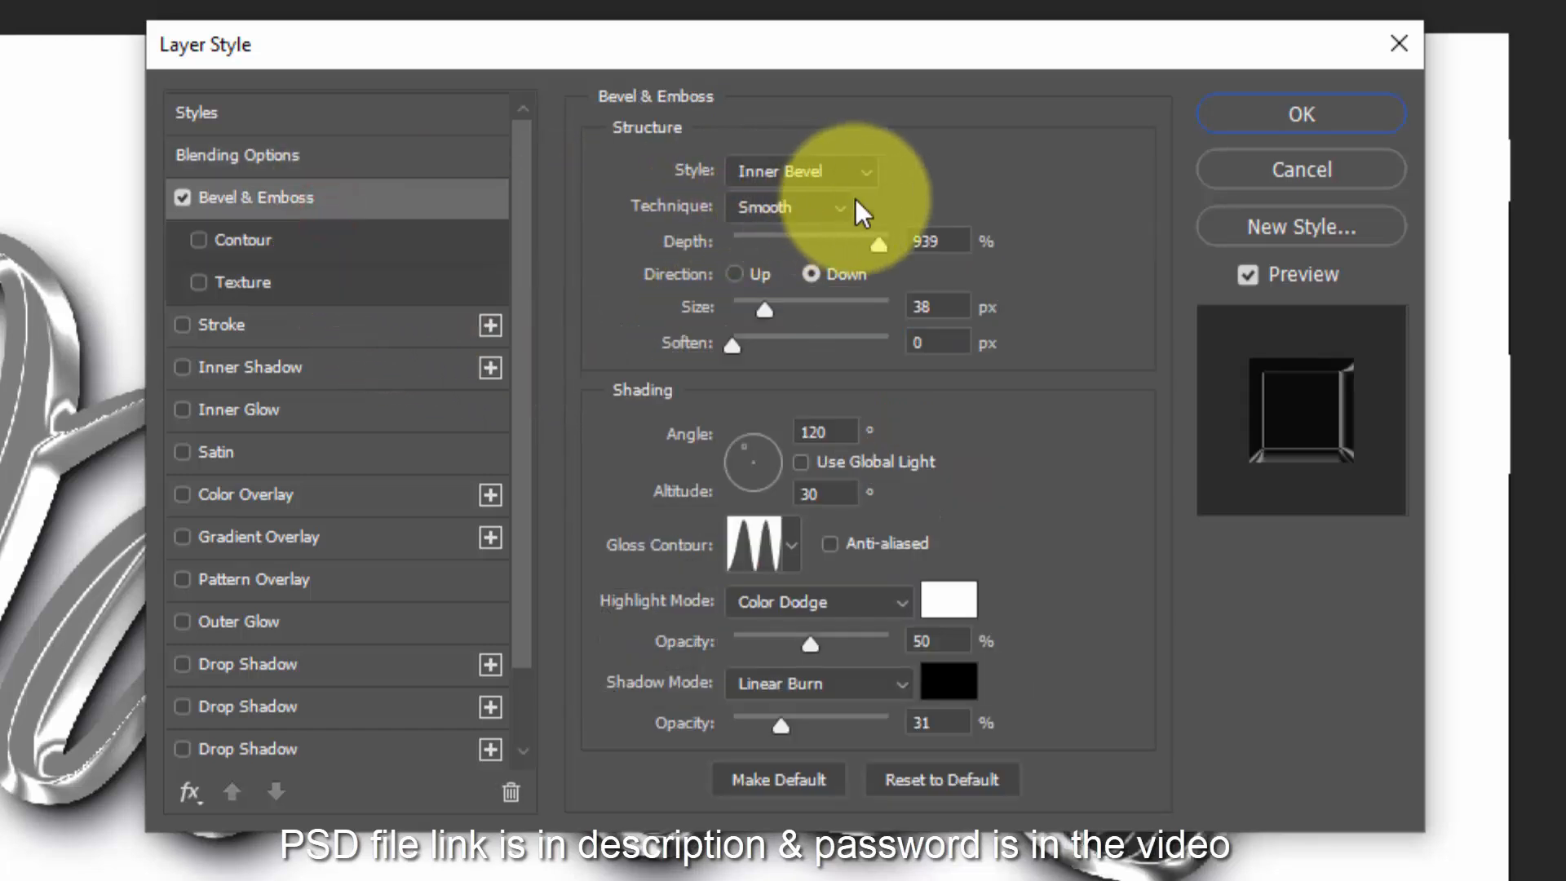
{"action": "double_click", "coordinate": [930, 240]}
{"action": "type", "text": "1"}
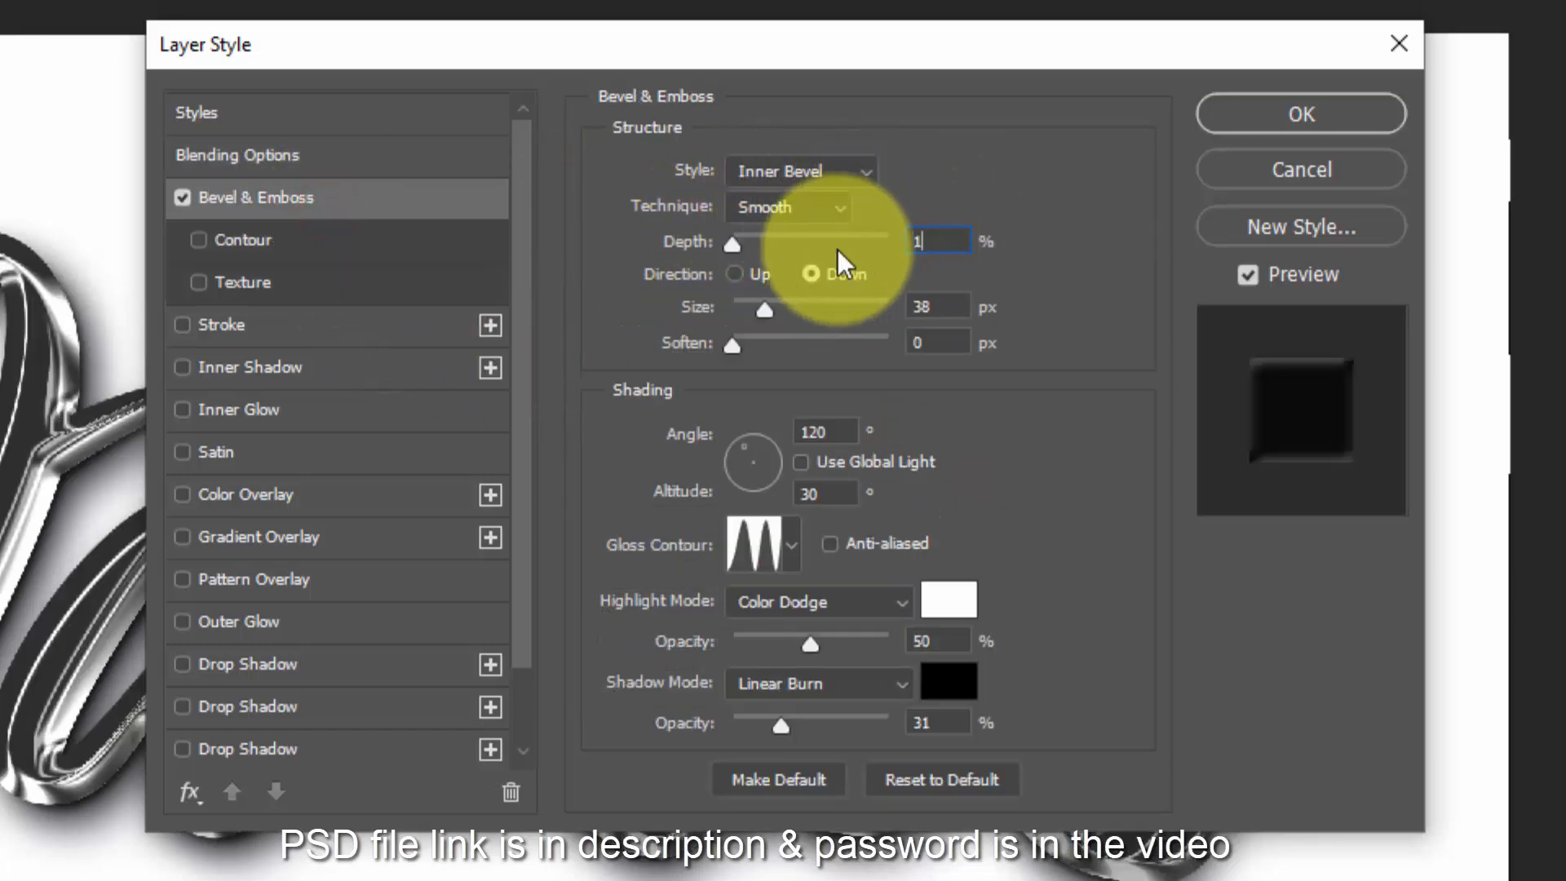
{"action": "type", "text": "54"}
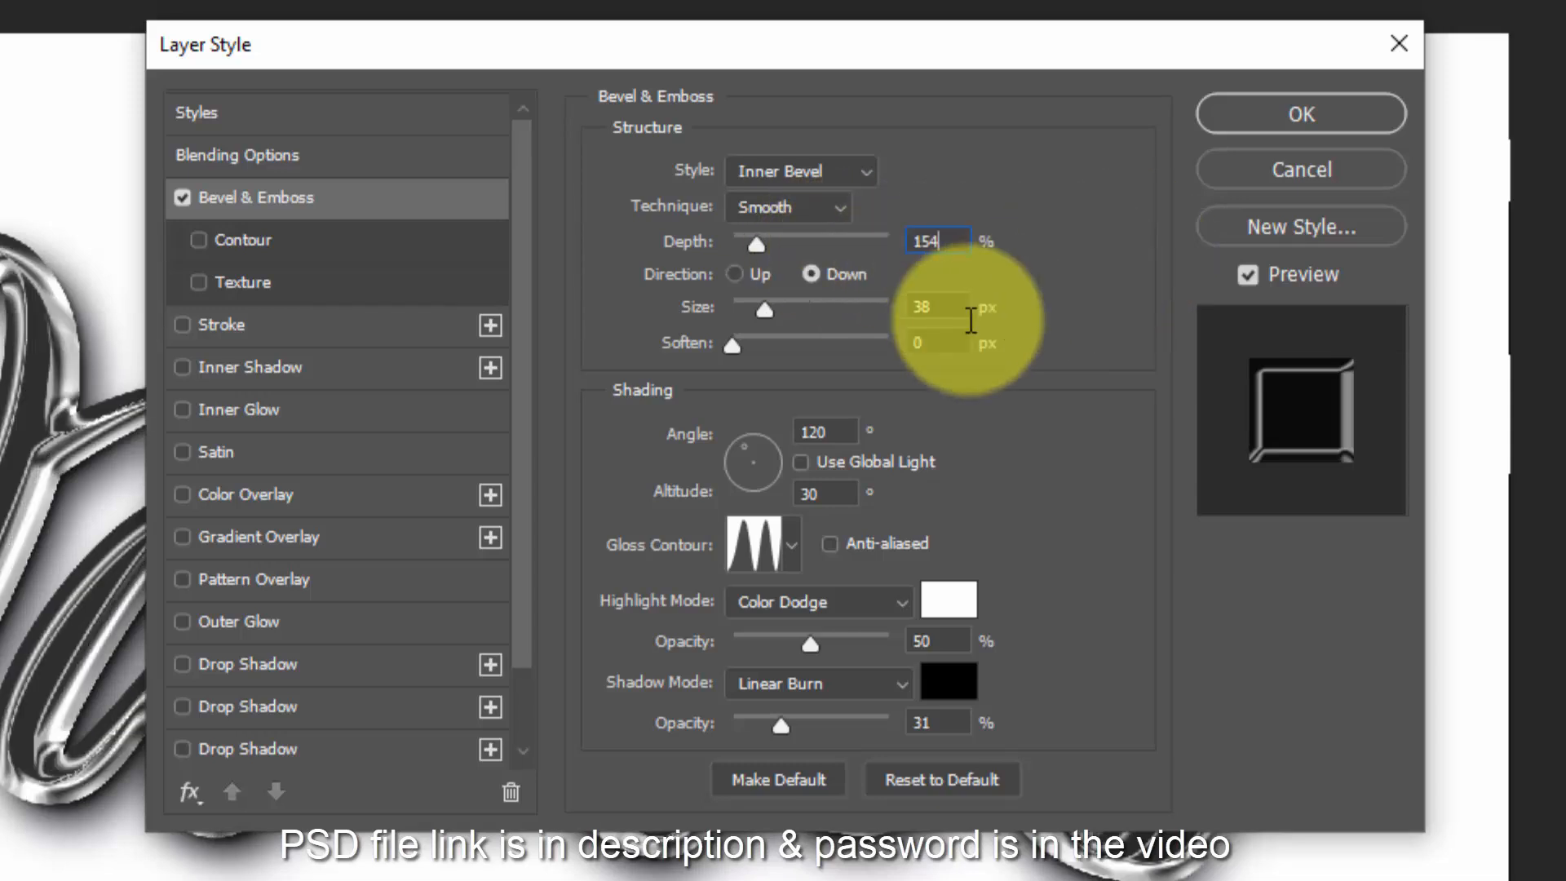
- Set the Border bottom bevel's size to 16 px and its soften to 16 px
{"action": "left_click", "coordinate": [948, 306]}
{"action": "double_click", "coordinate": [938, 306]}
{"action": "type", "text": "16"}
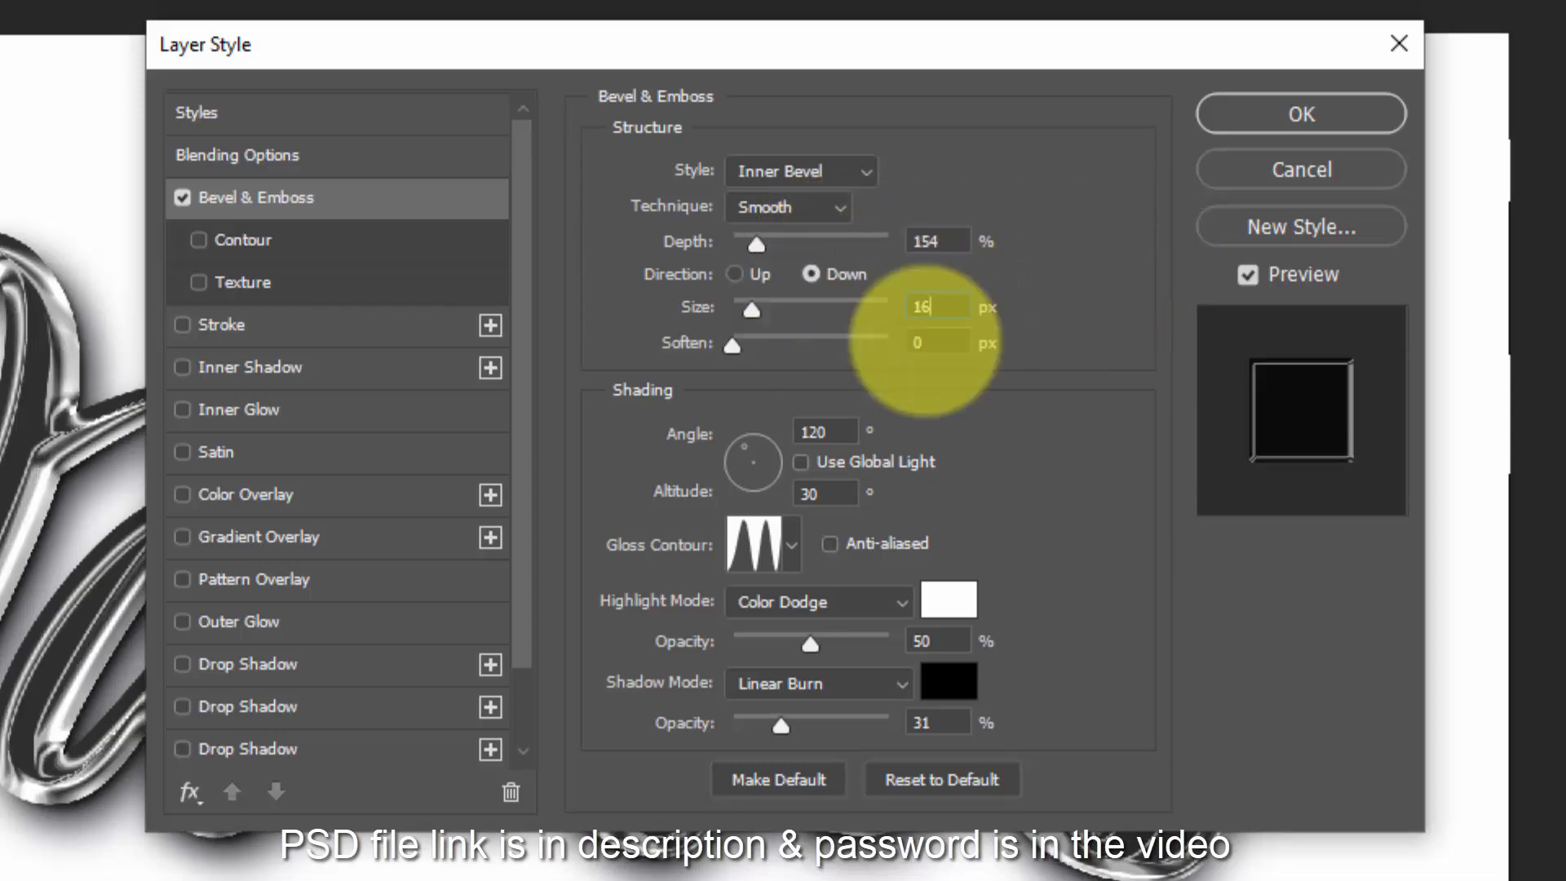
{"action": "double_click", "coordinate": [956, 342]}
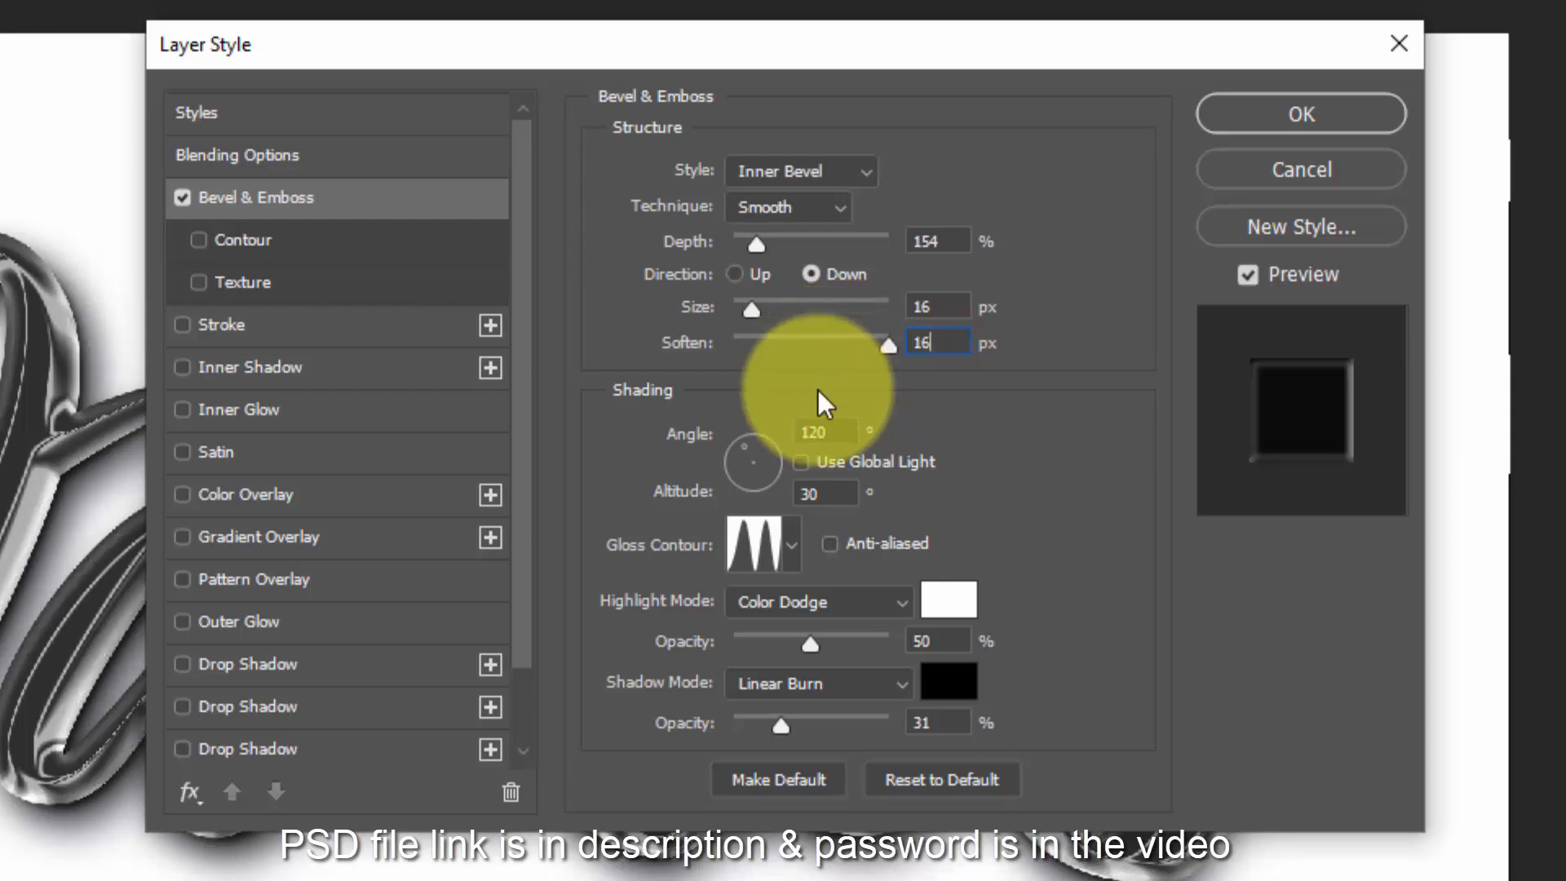
- Change the Border bottom bevel's gloss contour to the Linear preset
{"action": "left_click", "coordinate": [769, 543]}
{"action": "left_click", "coordinate": [613, 196]}
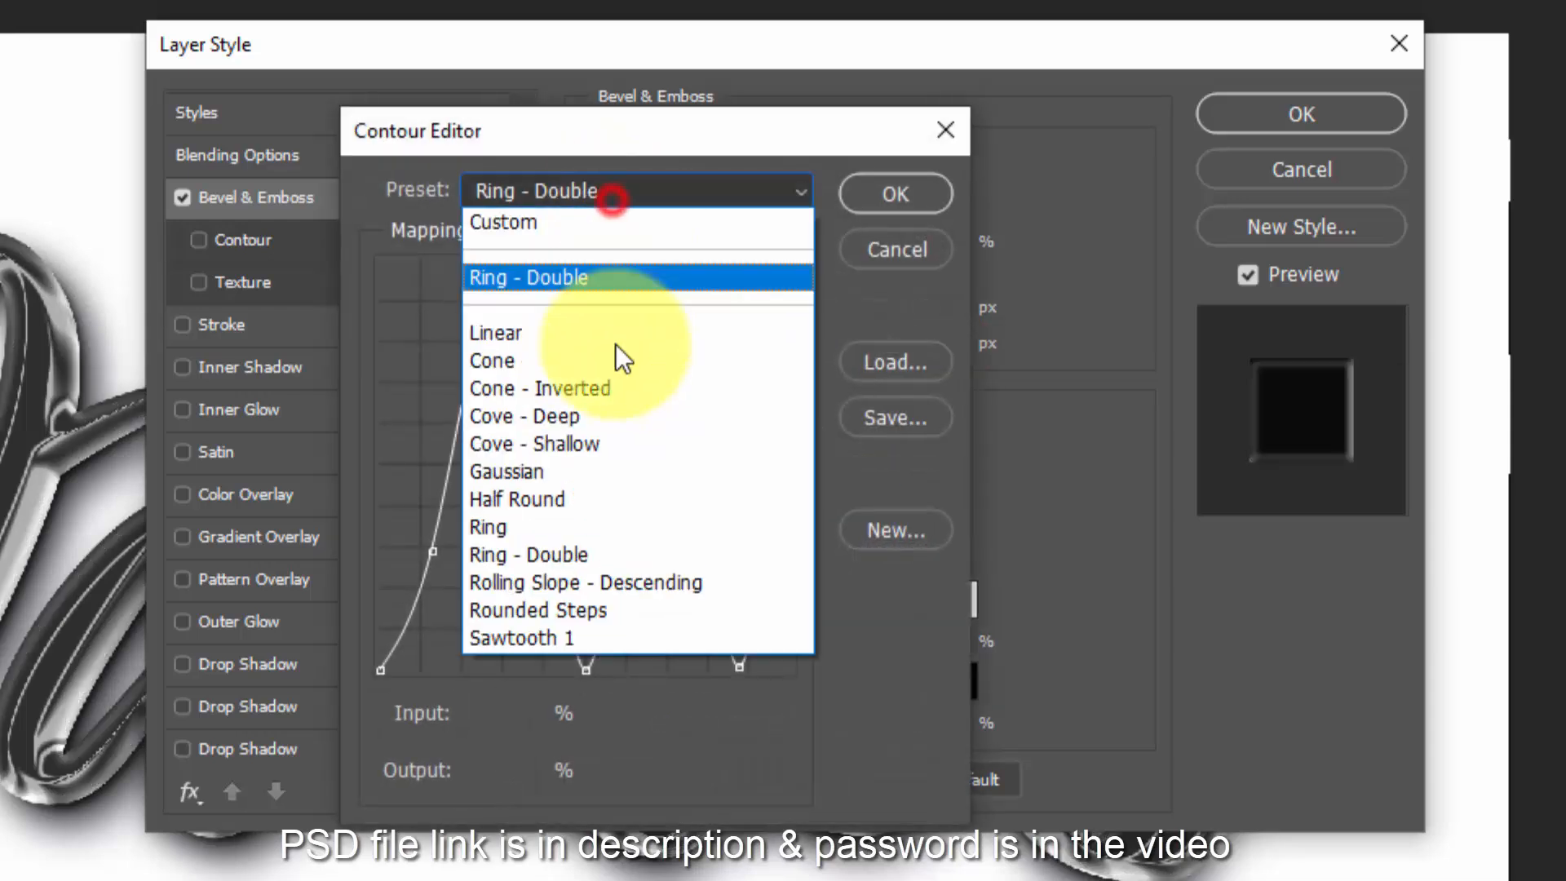
{"action": "left_click", "coordinate": [531, 327]}
{"action": "left_click", "coordinate": [895, 194]}
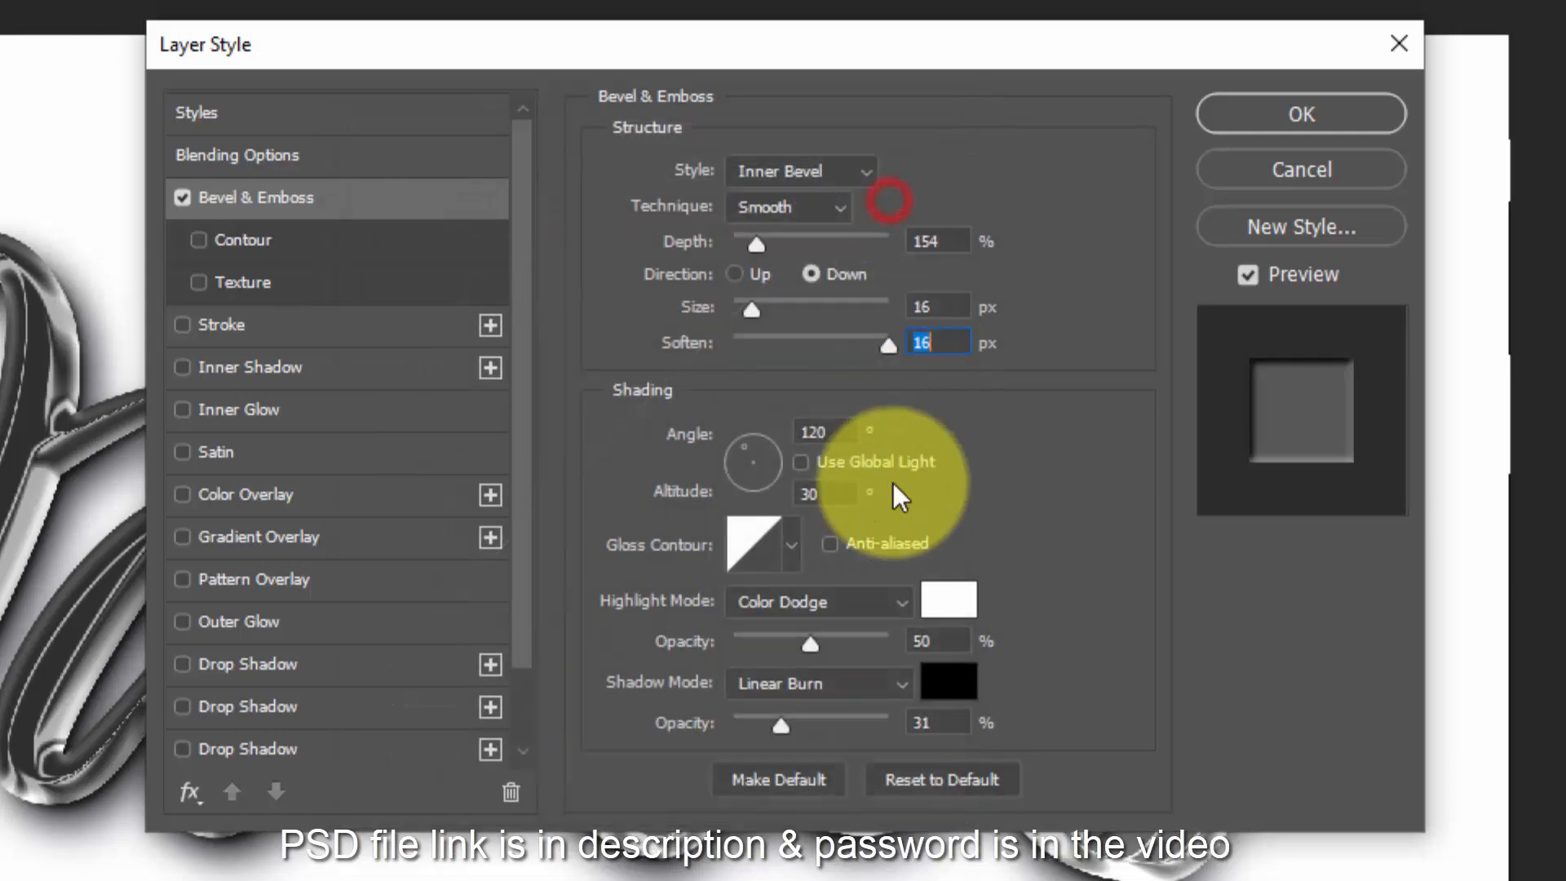
- Set the Border bottom bevel's highlight mode to Screen at 0% opacity and its shadow opacity to 12%
{"action": "left_click", "coordinate": [867, 596]}
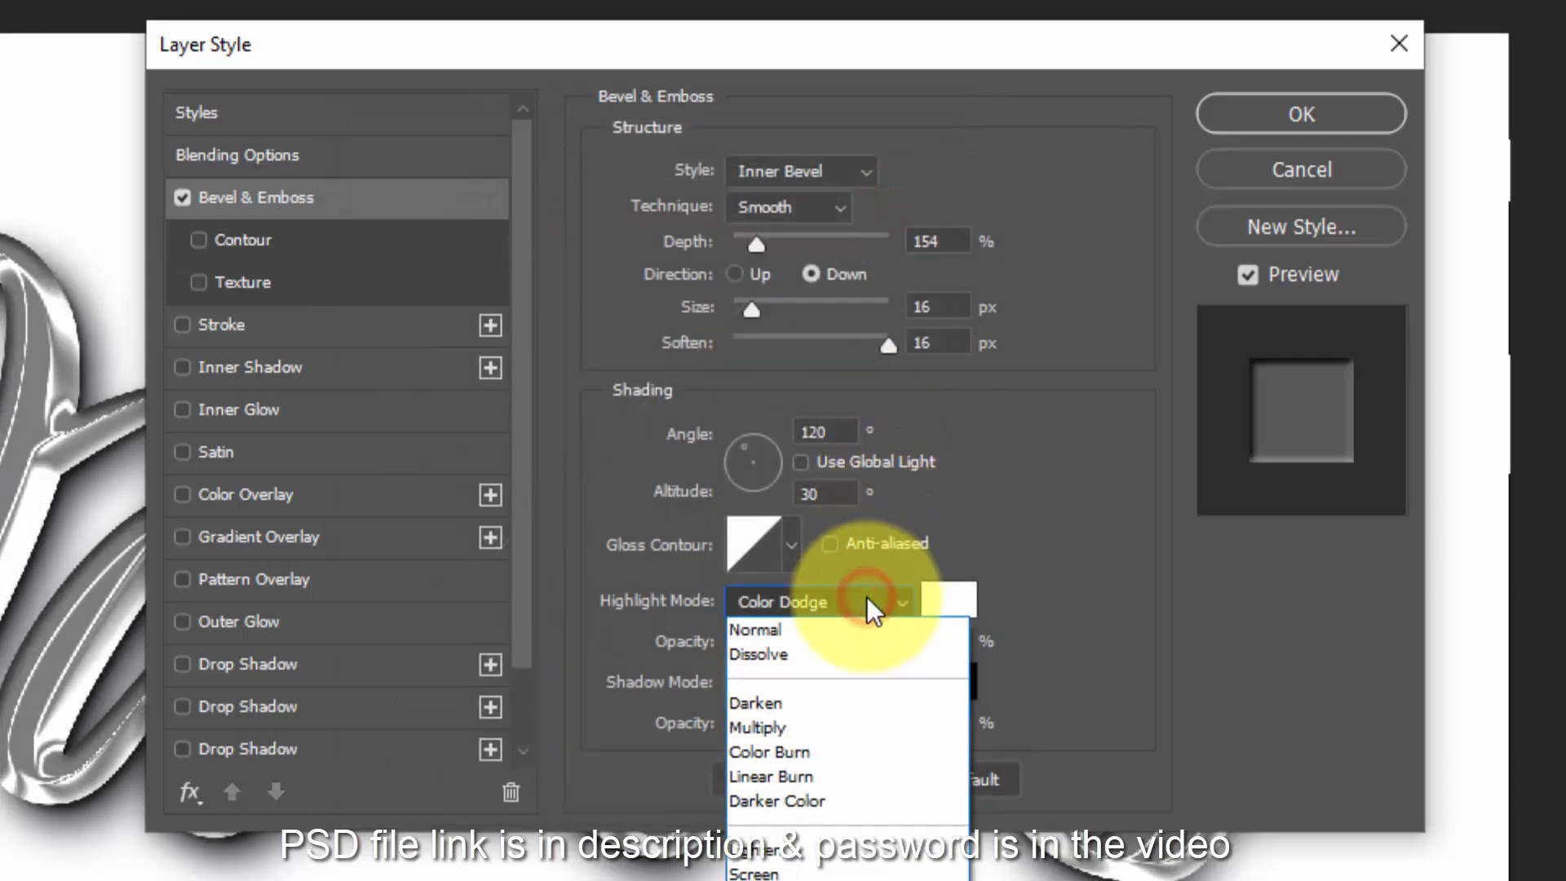
{"action": "left_click", "coordinate": [816, 873]}
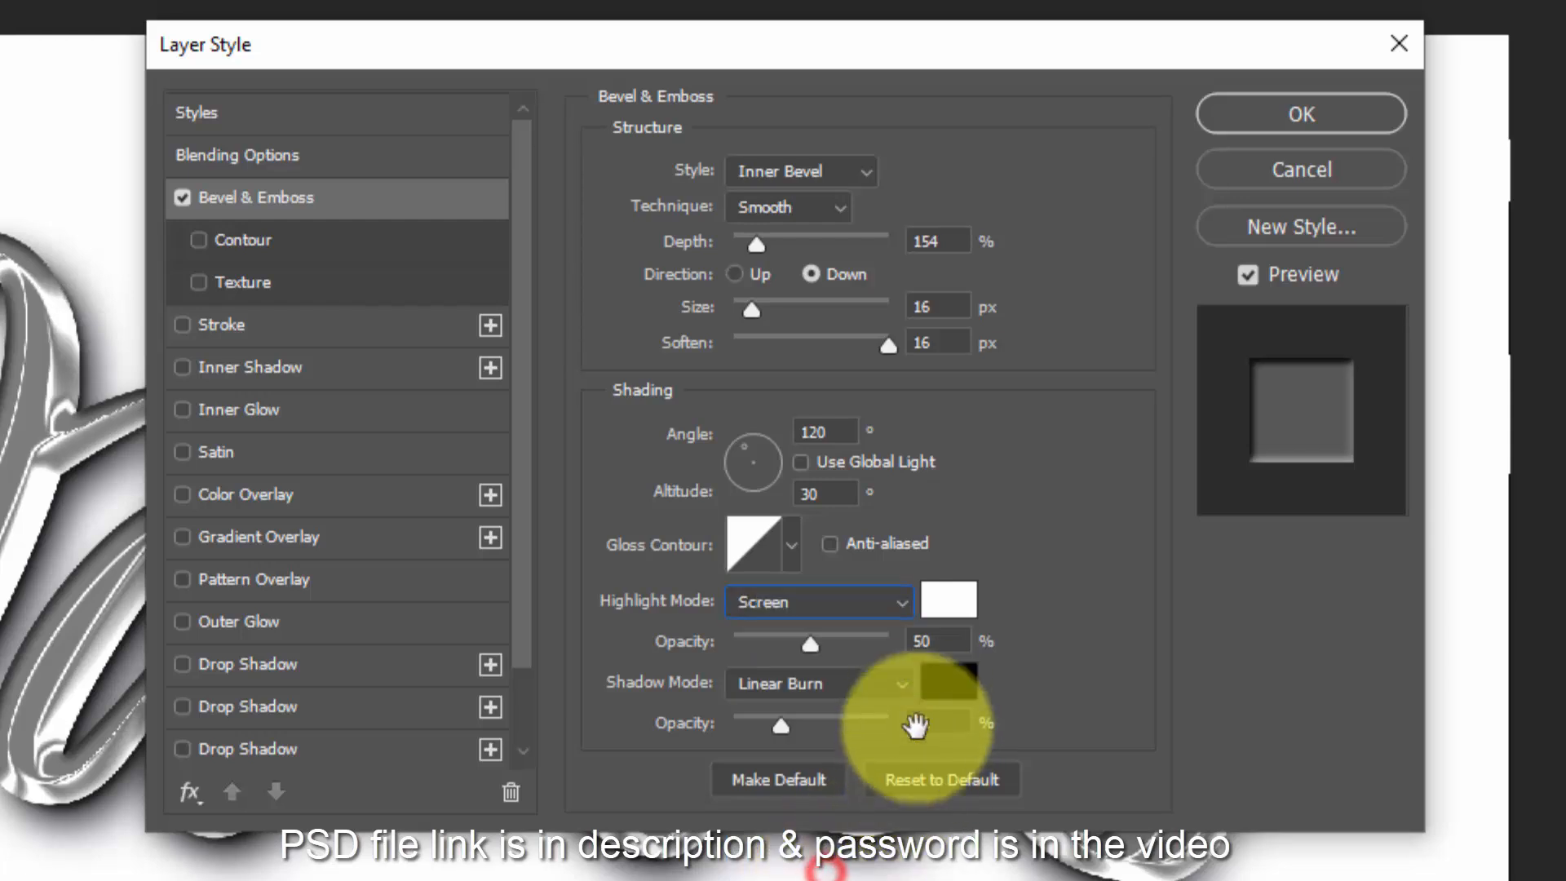
{"action": "left_click", "coordinate": [957, 643]}
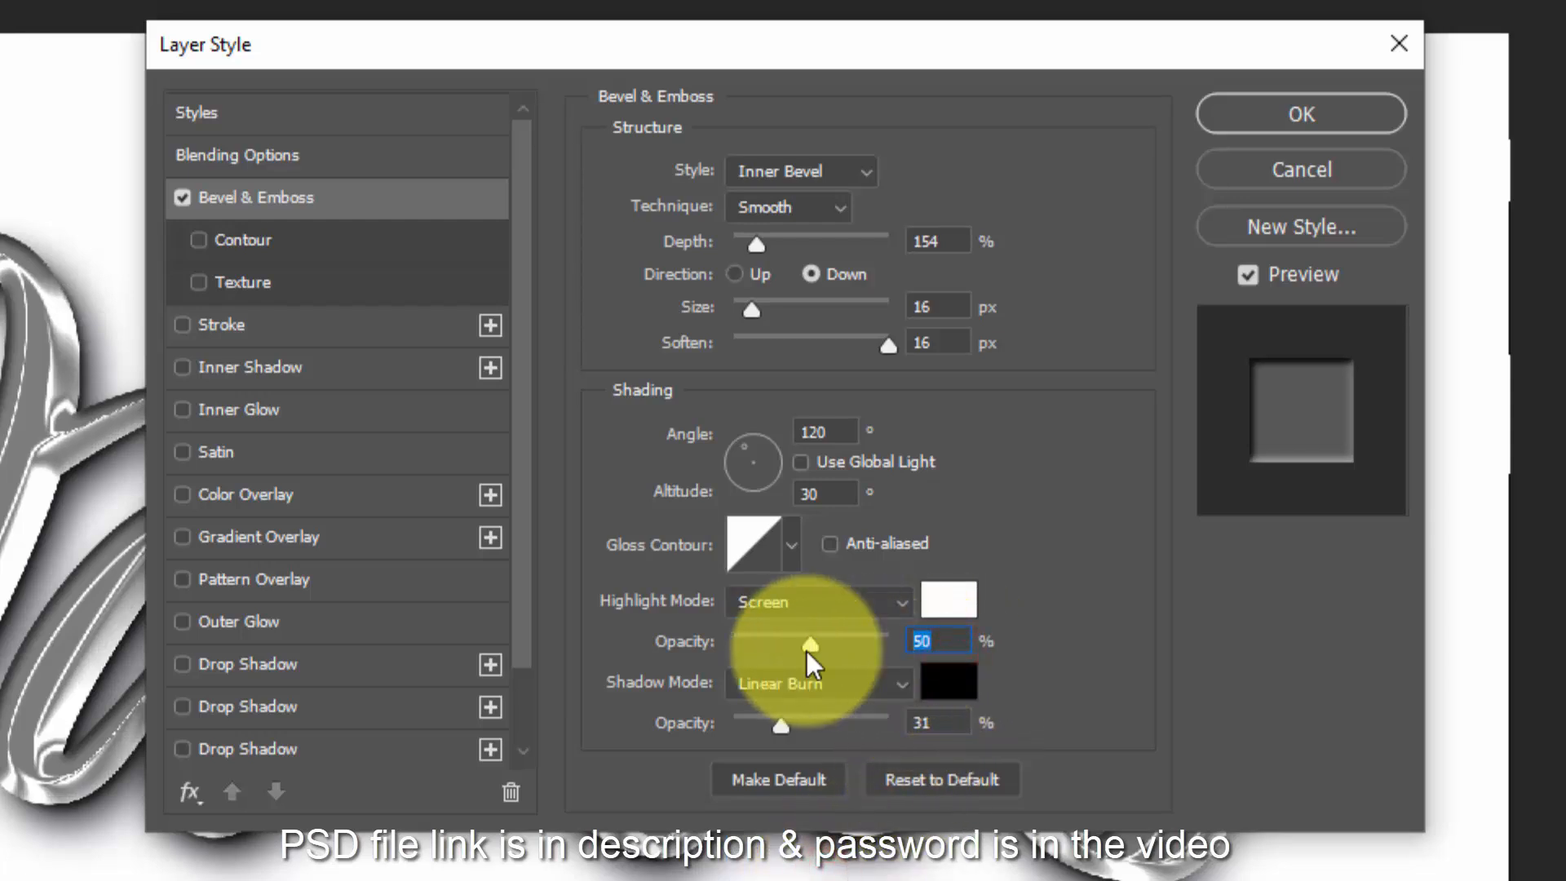
{"action": "type", "text": "0"}
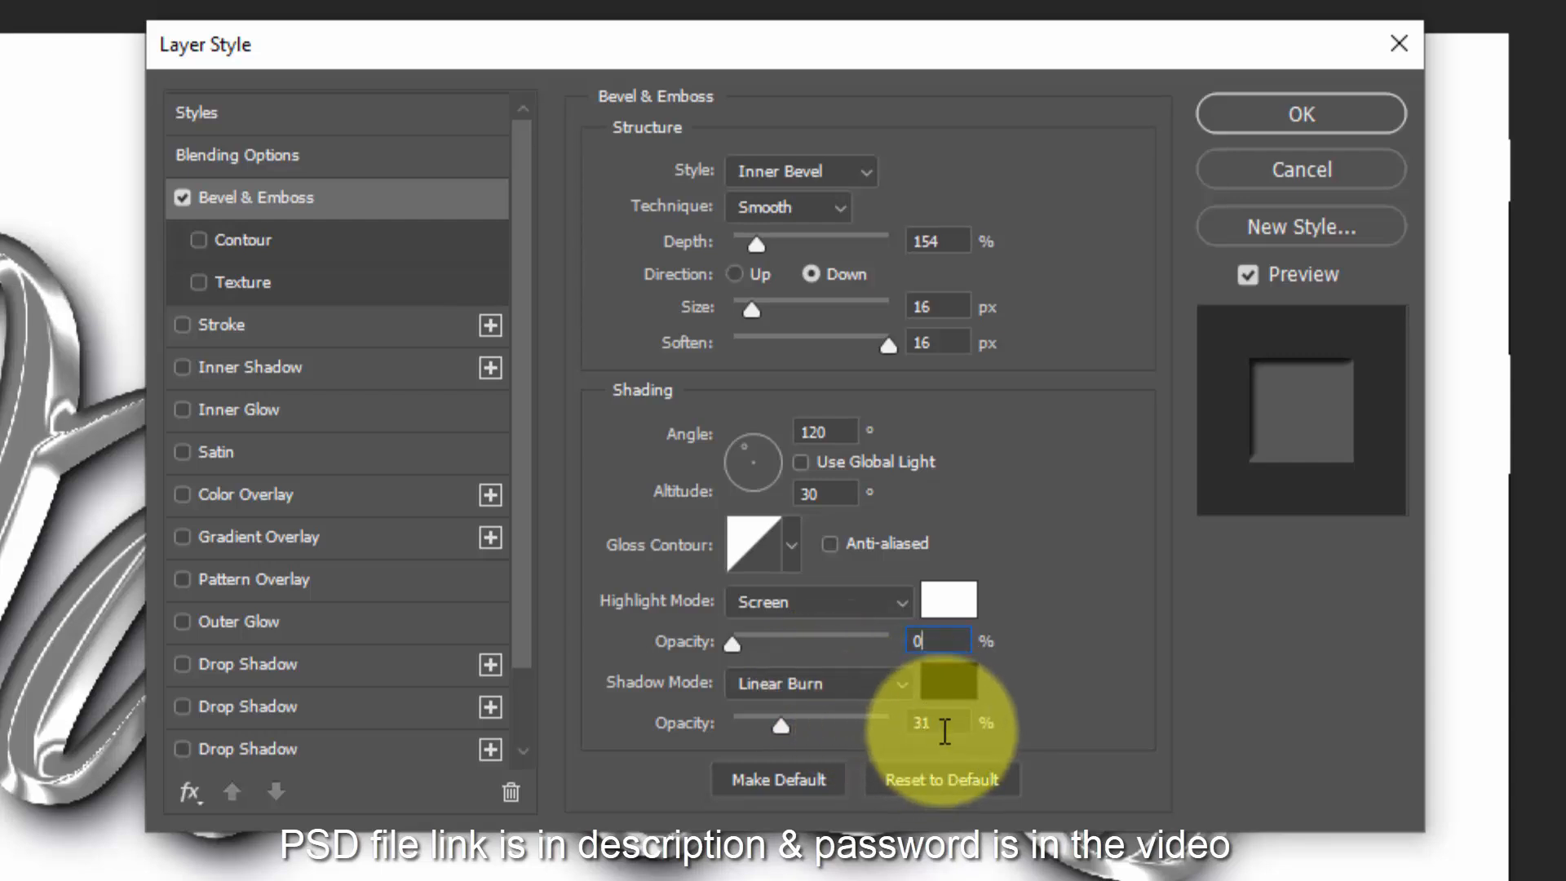
{"action": "left_click", "coordinate": [938, 723]}
{"action": "type", "text": "12"}
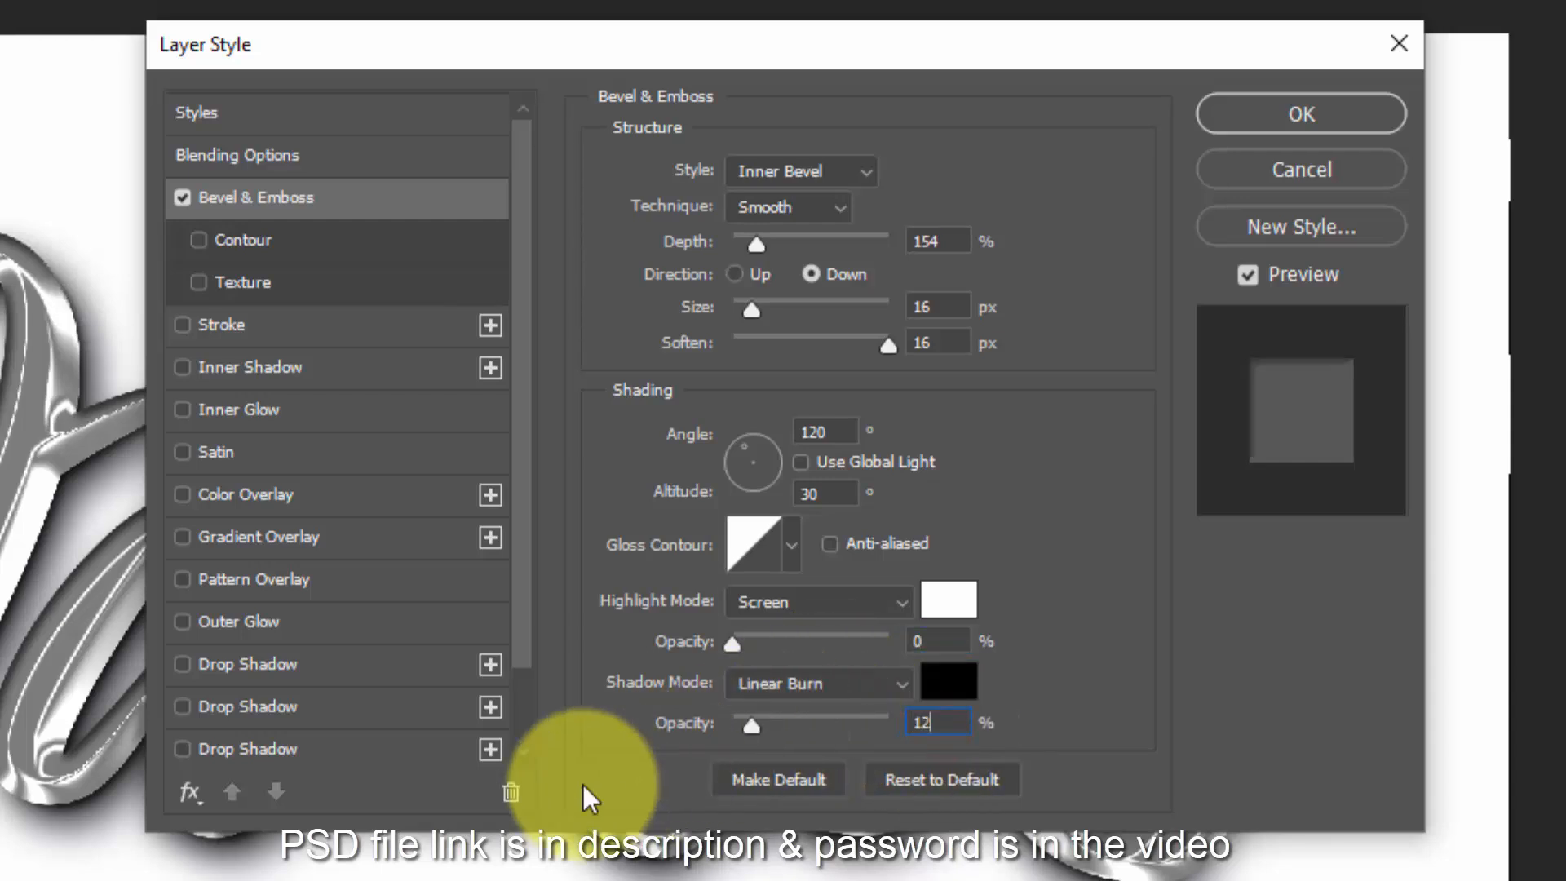
- Add a Color Overlay effect to the Border bottom group and pick the golden orange #db9a0c as its colour
{"action": "left_click", "coordinate": [244, 494]}
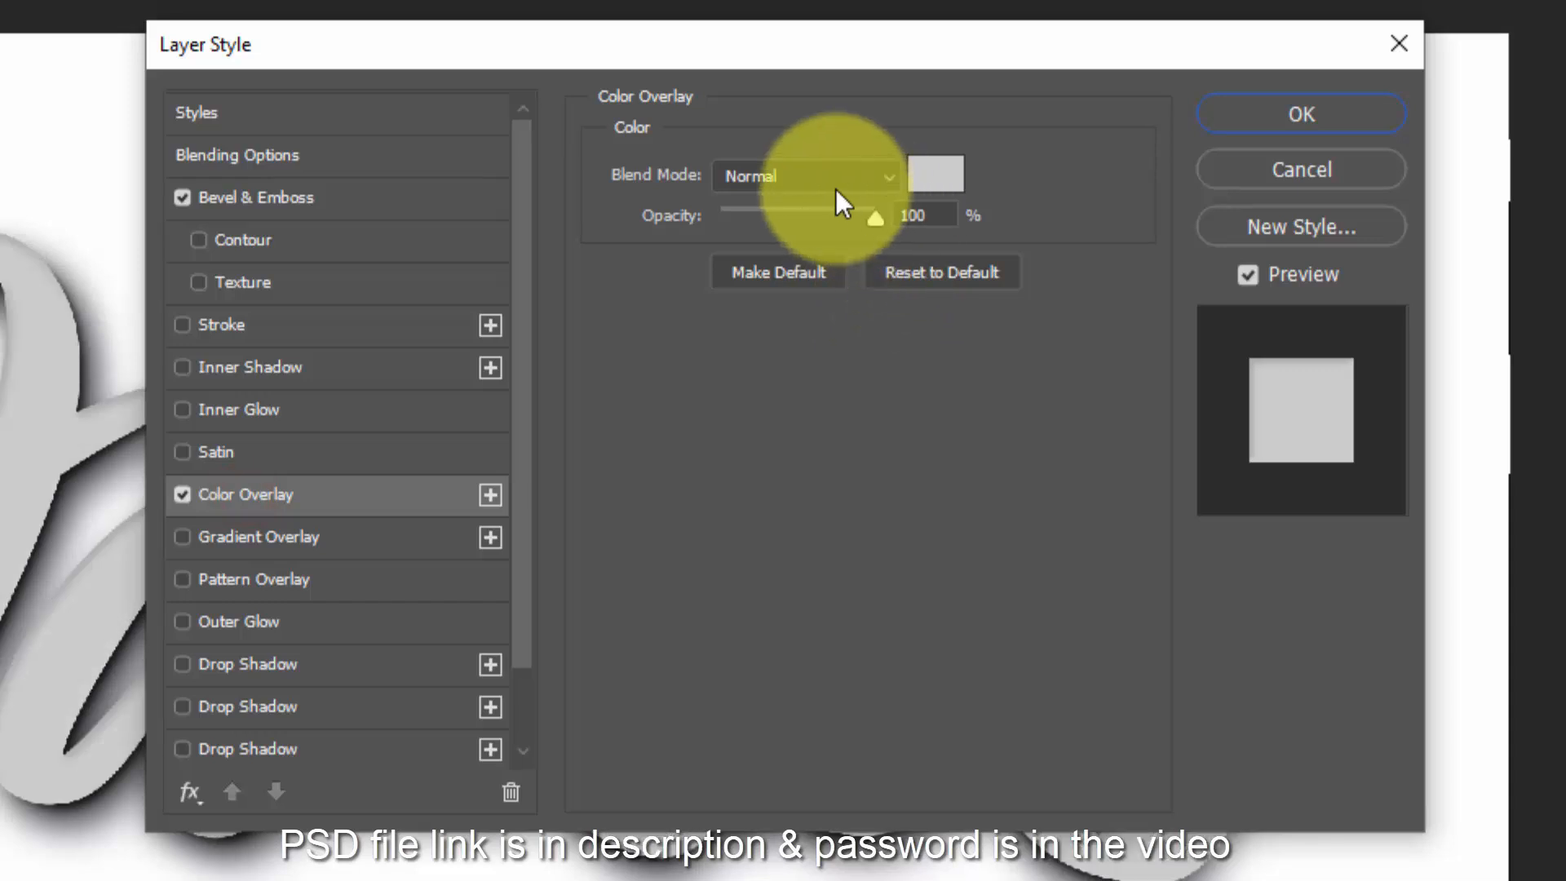
{"action": "left_click", "coordinate": [936, 173]}
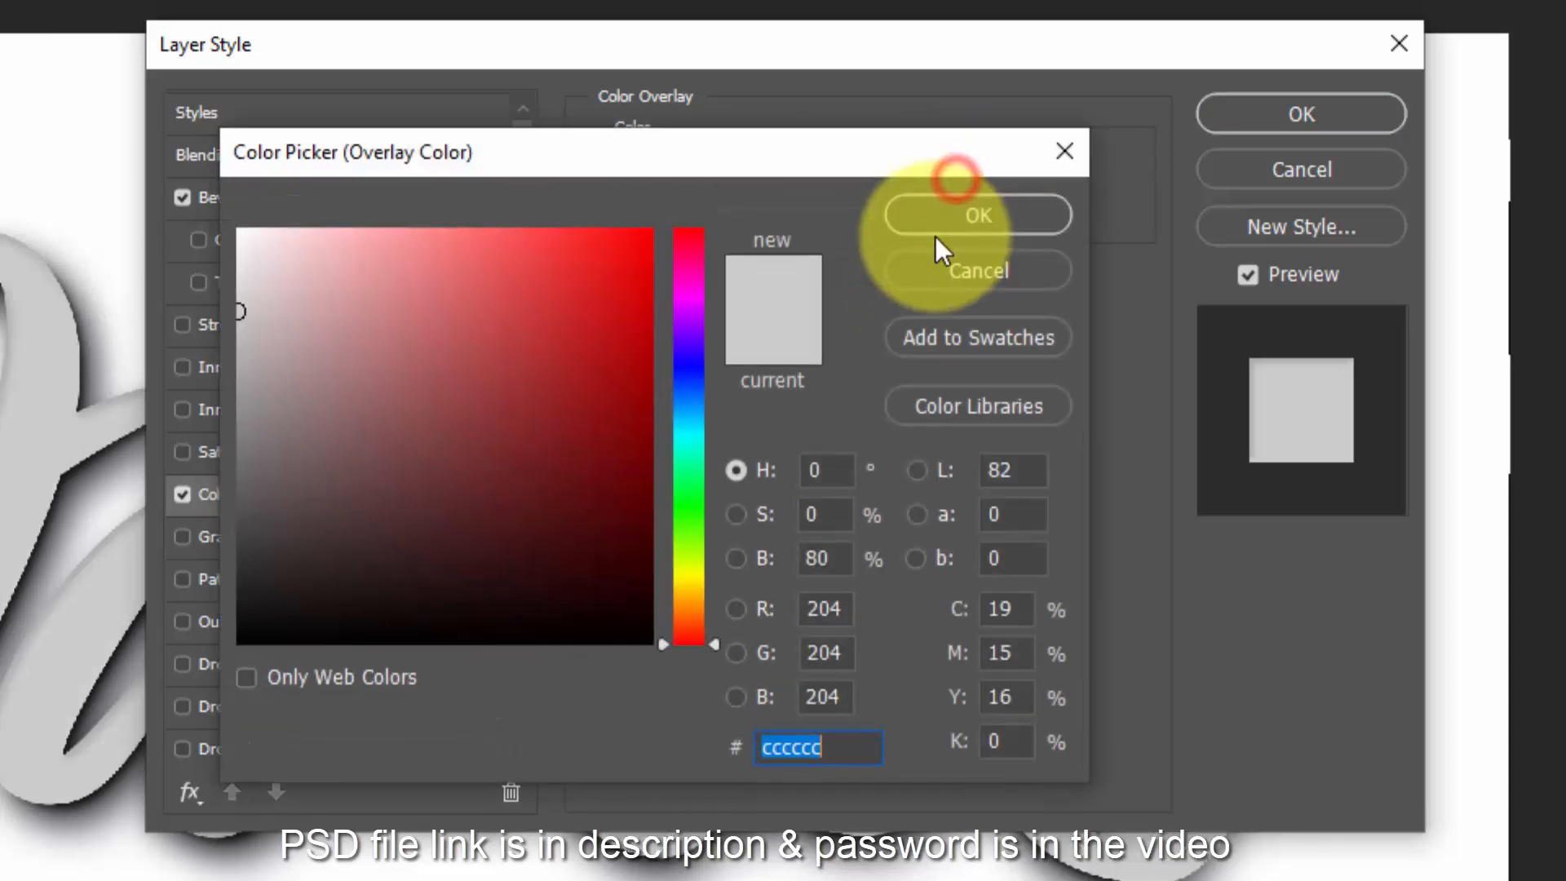
{"action": "type", "text": "c4"}
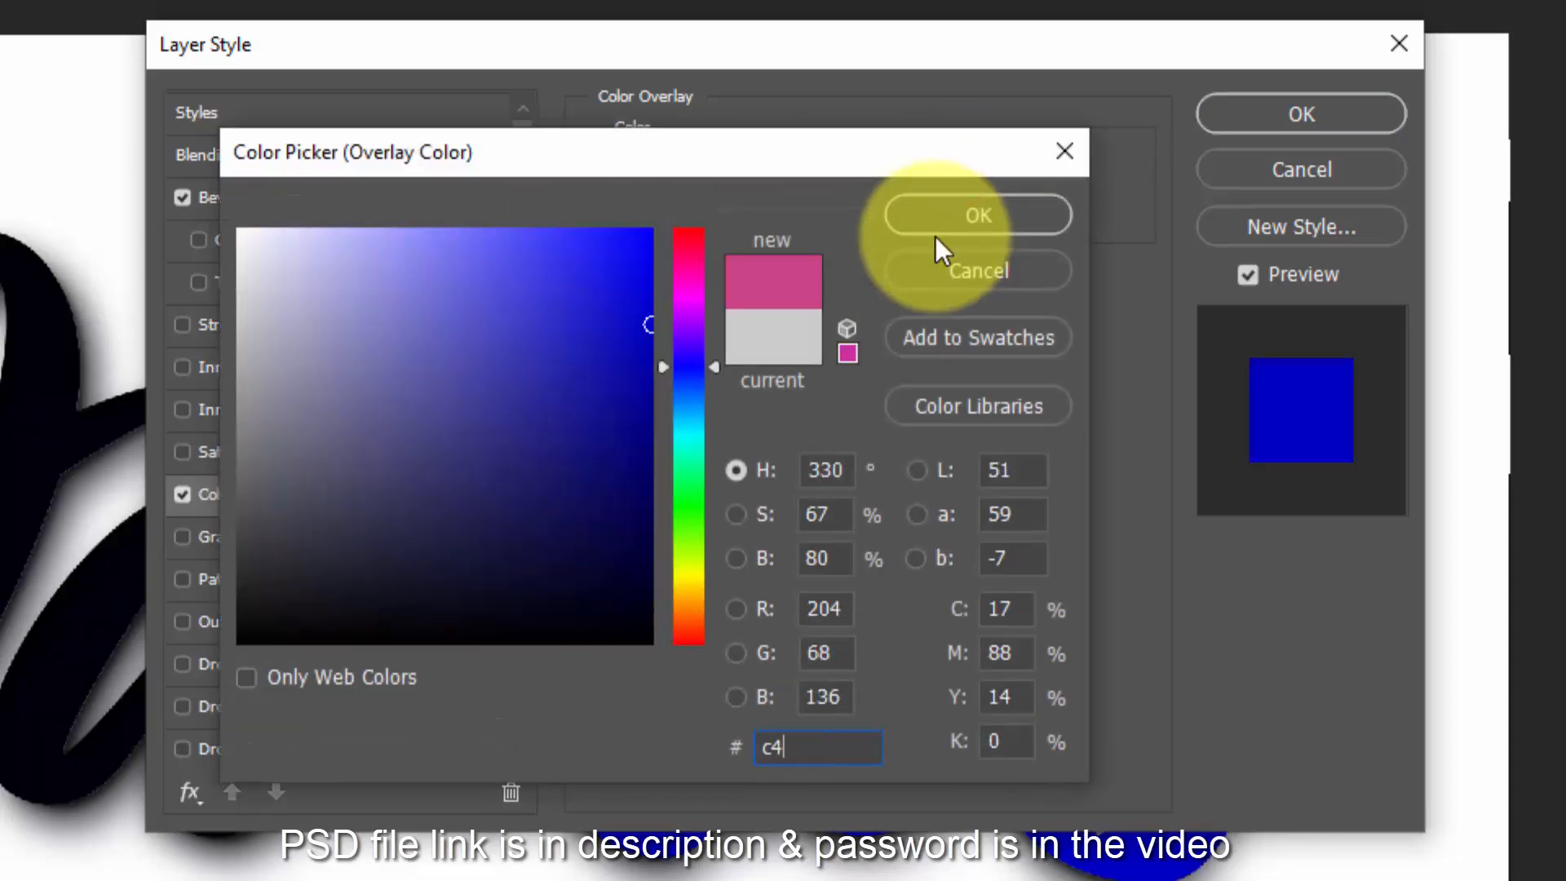
{"action": "type", "text": "8600"}
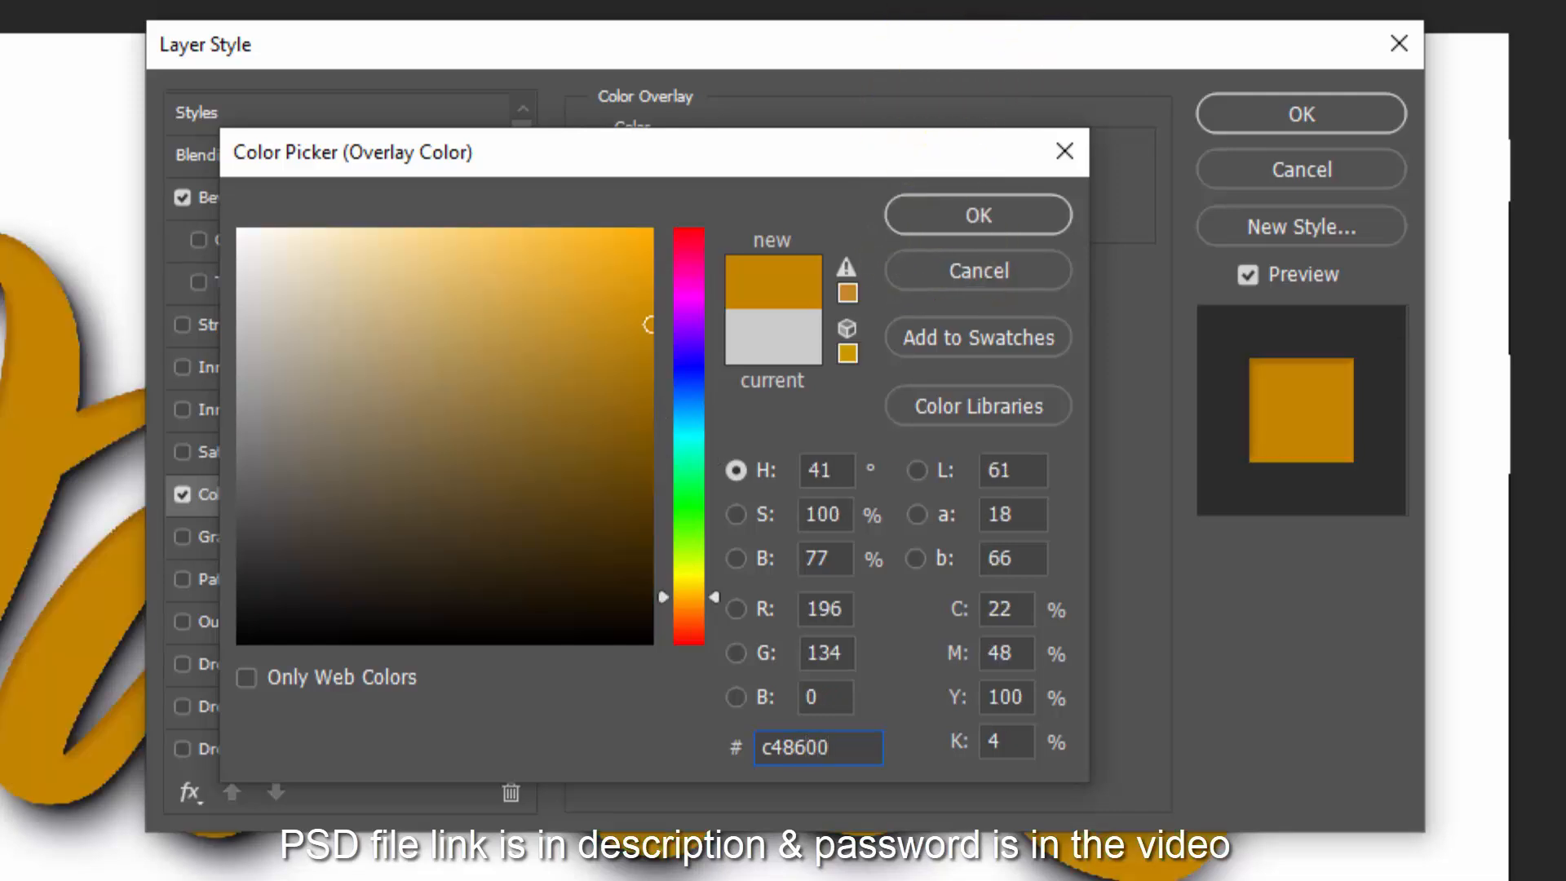
{"action": "left_click", "coordinate": [630, 286]}
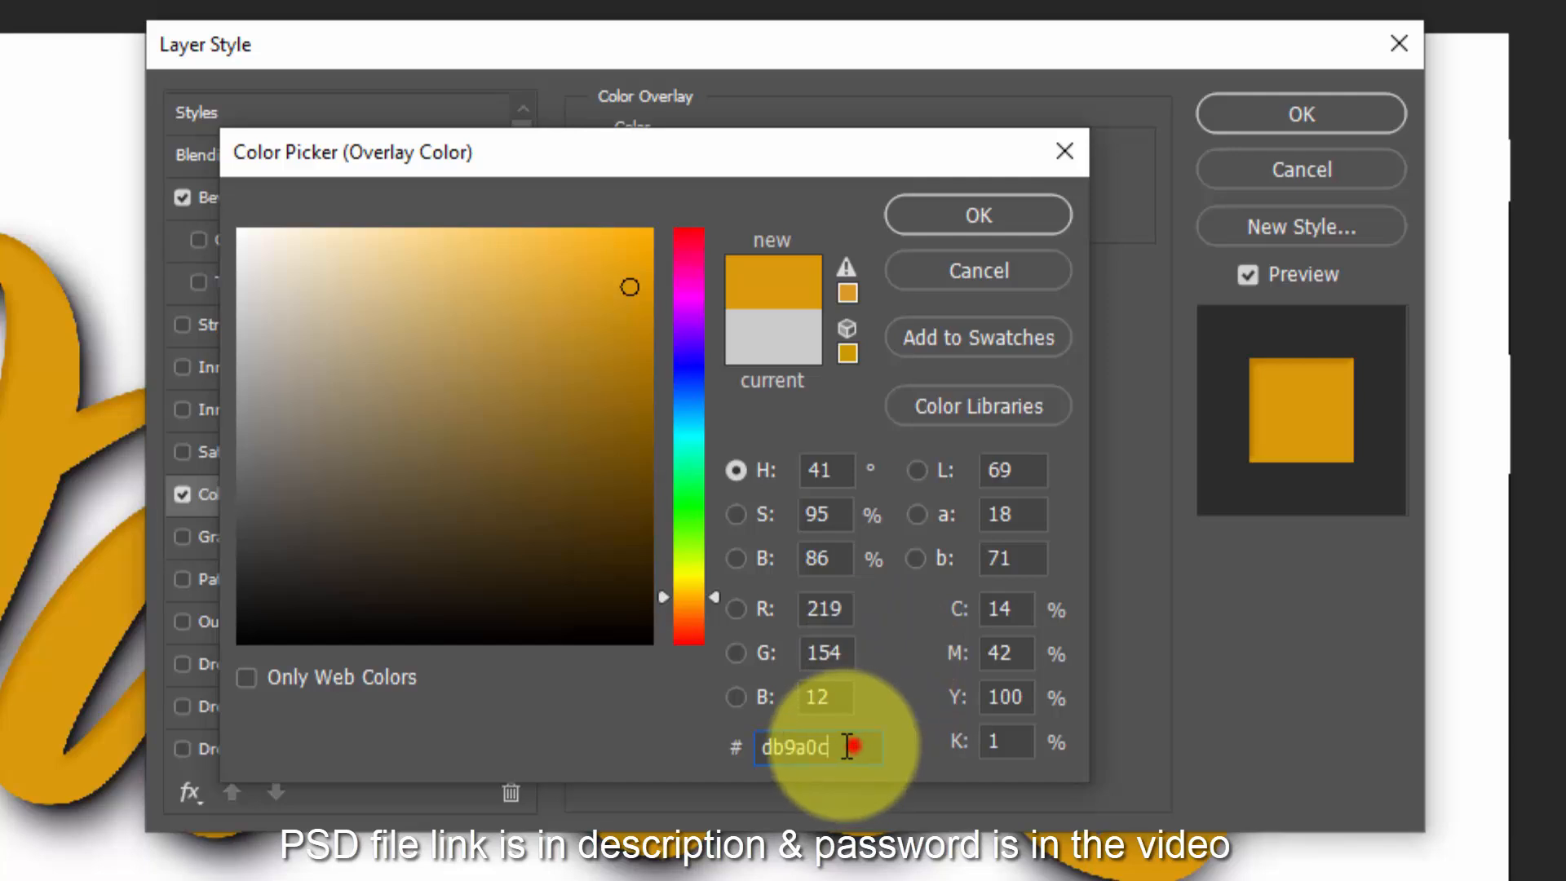
- Copy the overlay colour's hex code, then apply the Border bottom layer style and collapse its effects list
{"action": "left_click_drag", "start_coordinate": [877, 747], "coordinate": [745, 761]}
{"action": "right_click", "coordinate": [785, 756]}
{"action": "left_click", "coordinate": [861, 861]}
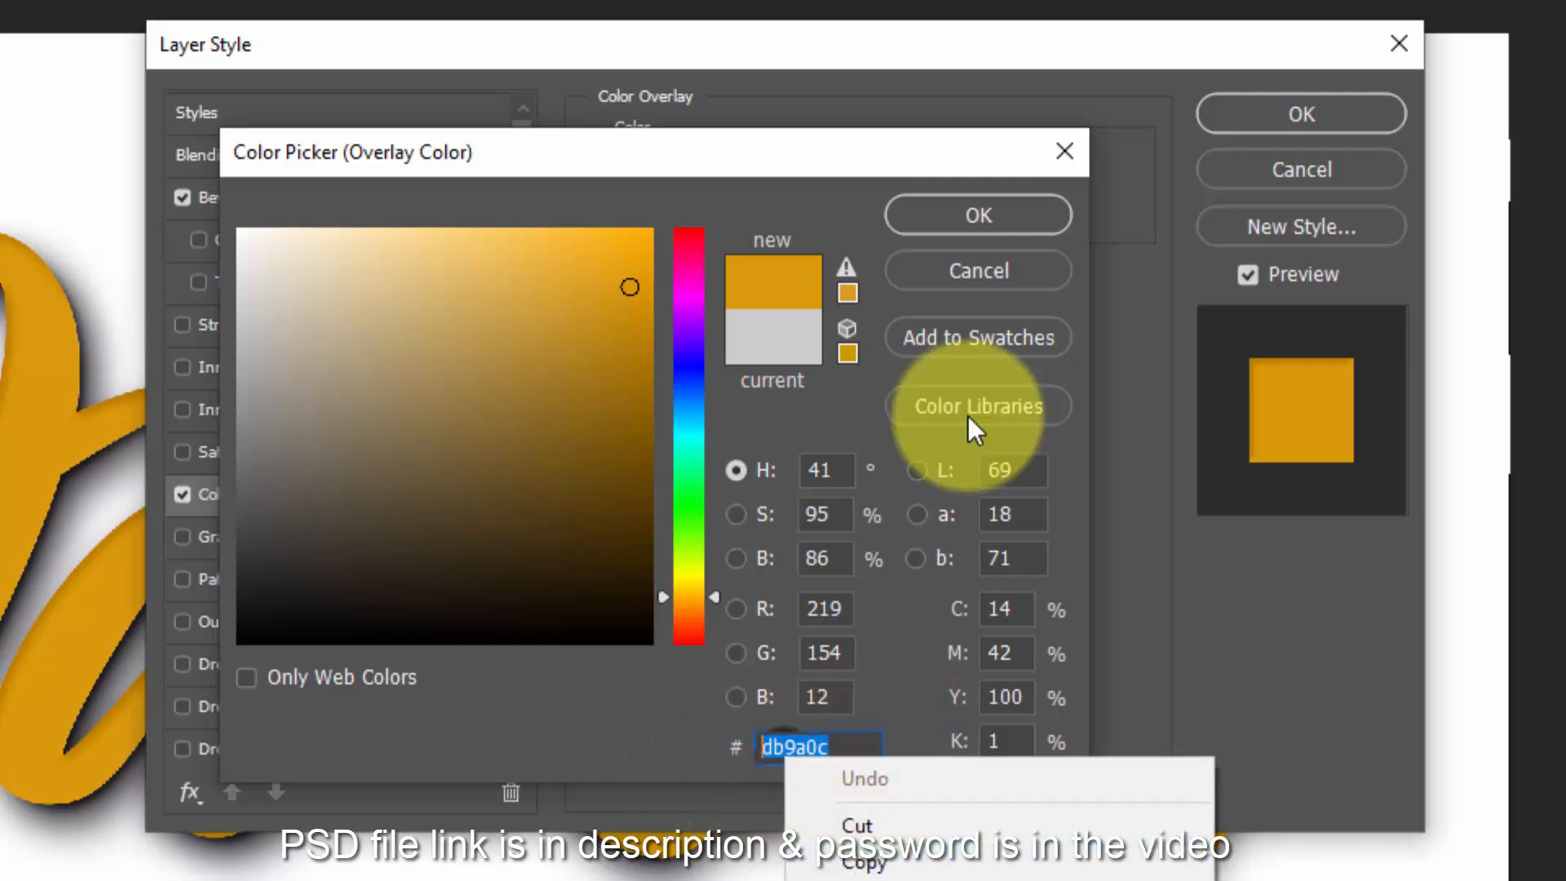
{"action": "left_click", "coordinate": [988, 221]}
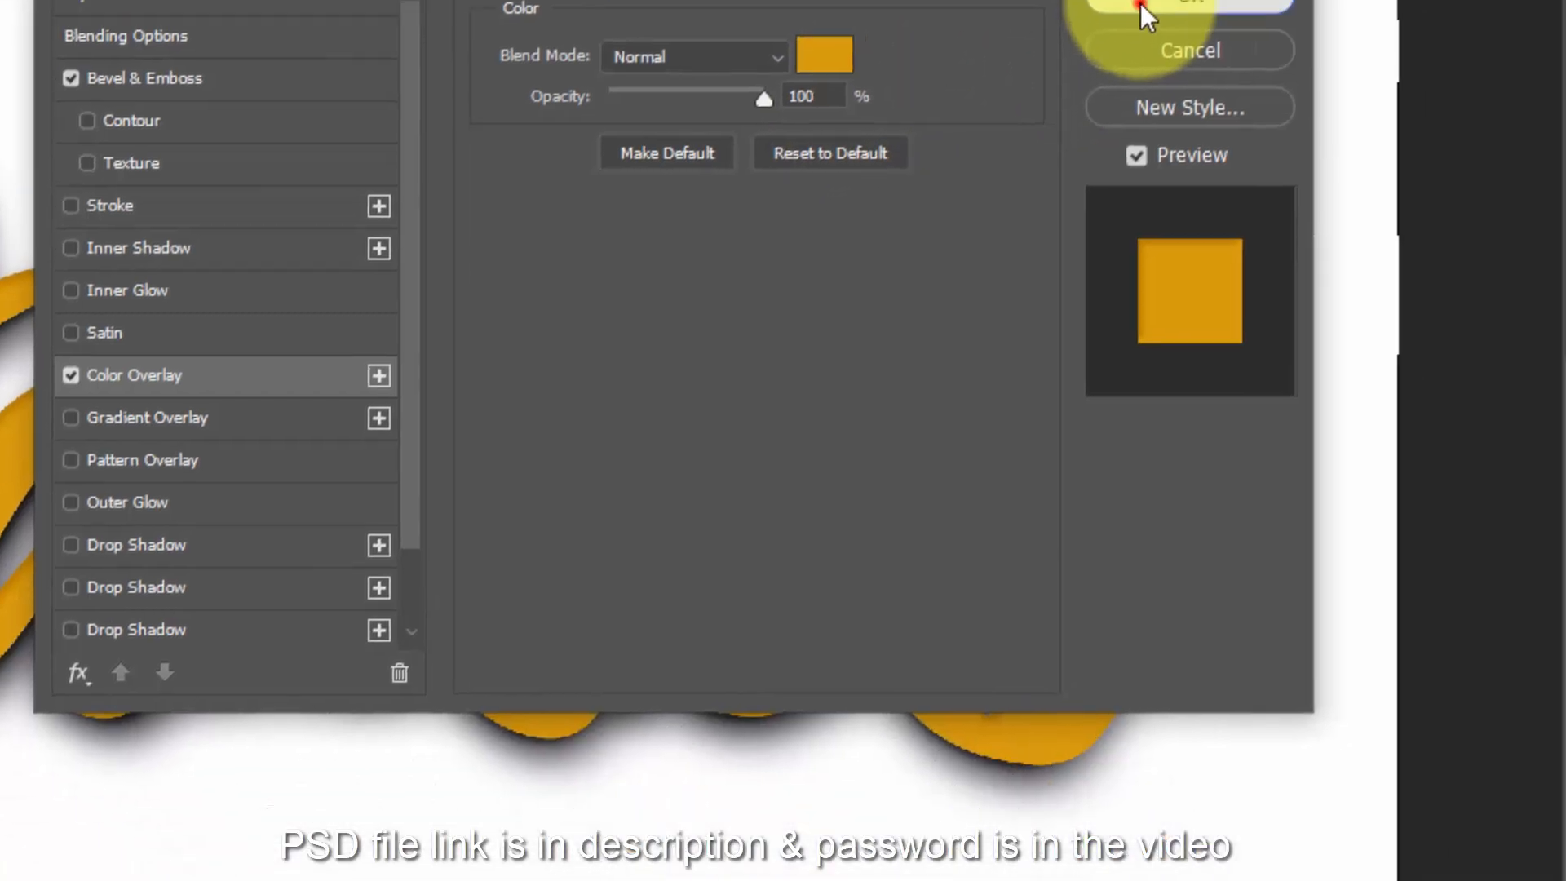
{"action": "left_click", "coordinate": [1302, 114]}
{"action": "left_click", "coordinate": [1532, 351]}
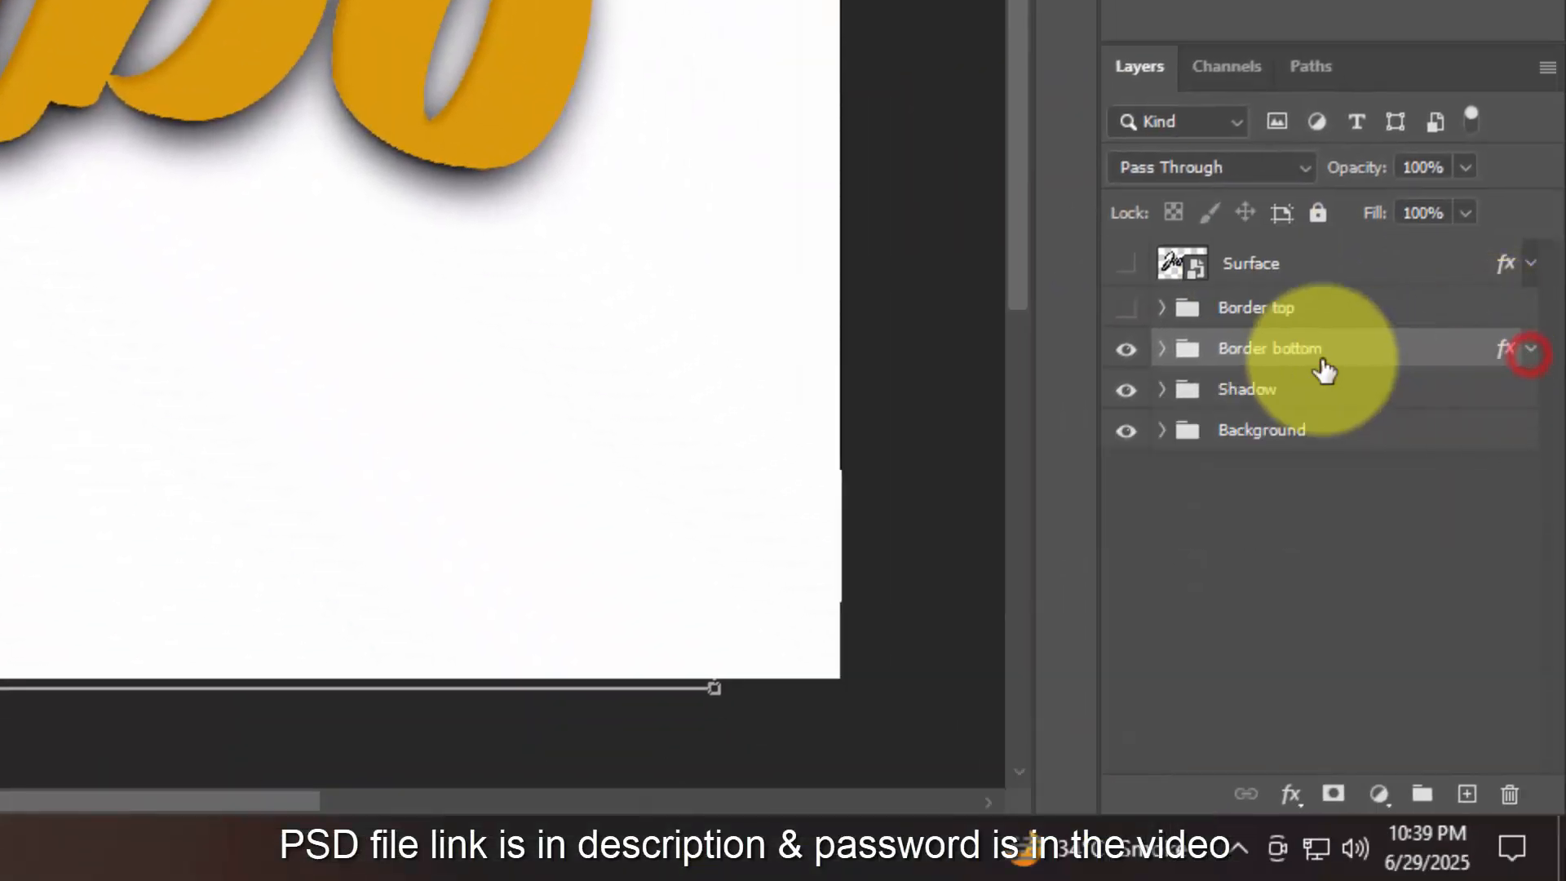
- Show the Border top group and add an Inner Glow effect to it with 45% opacity
{"action": "left_click", "coordinate": [1127, 308]}
{"action": "left_click", "coordinate": [1319, 320]}
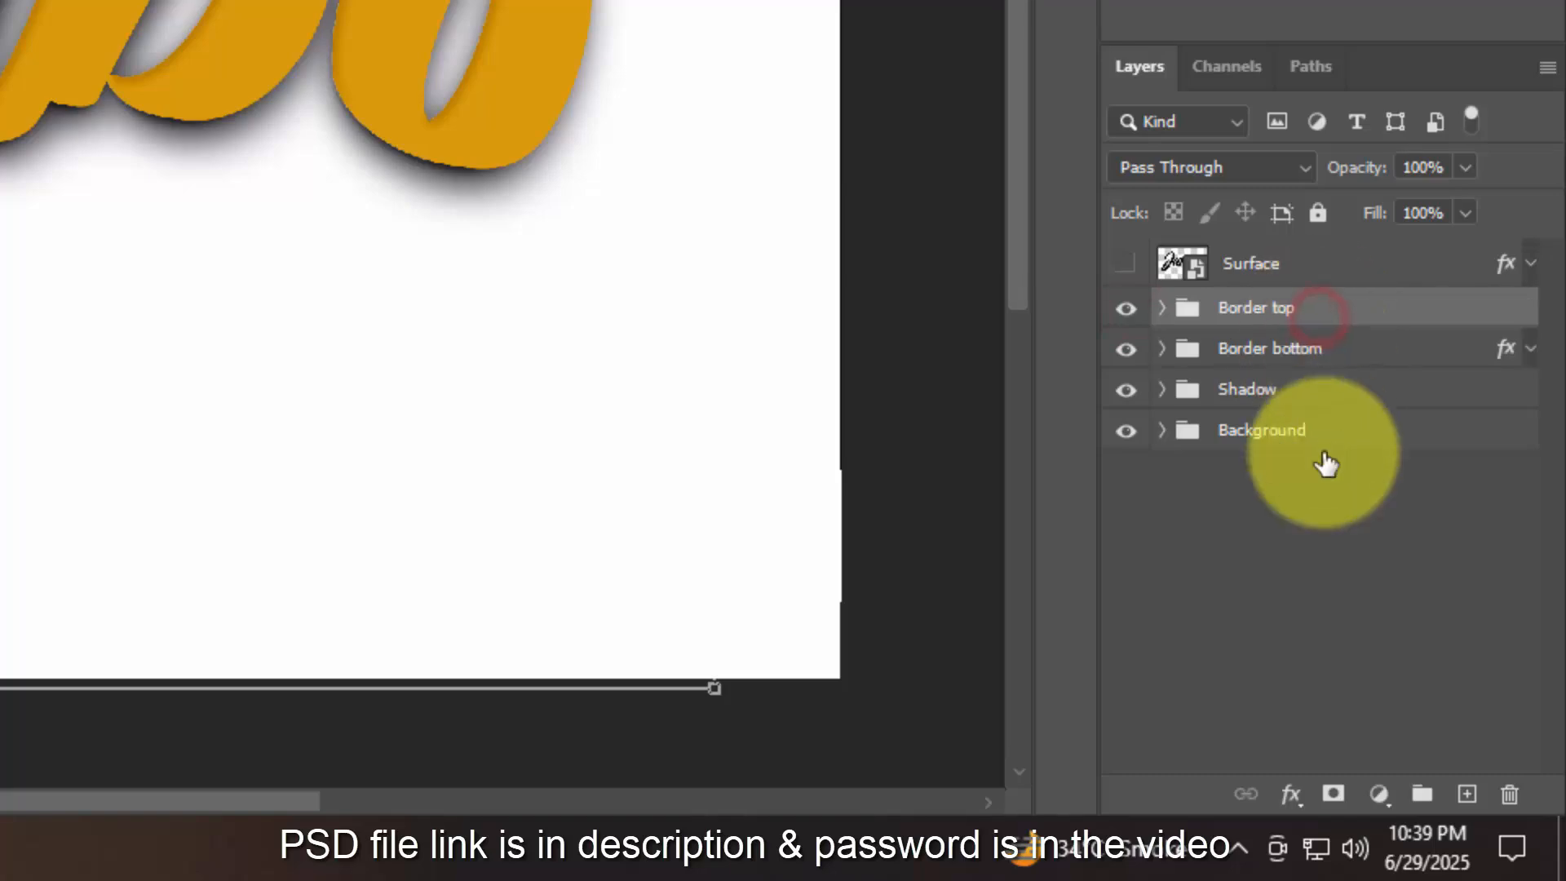
{"action": "left_click", "coordinate": [1291, 794]}
{"action": "left_click", "coordinate": [1335, 475]}
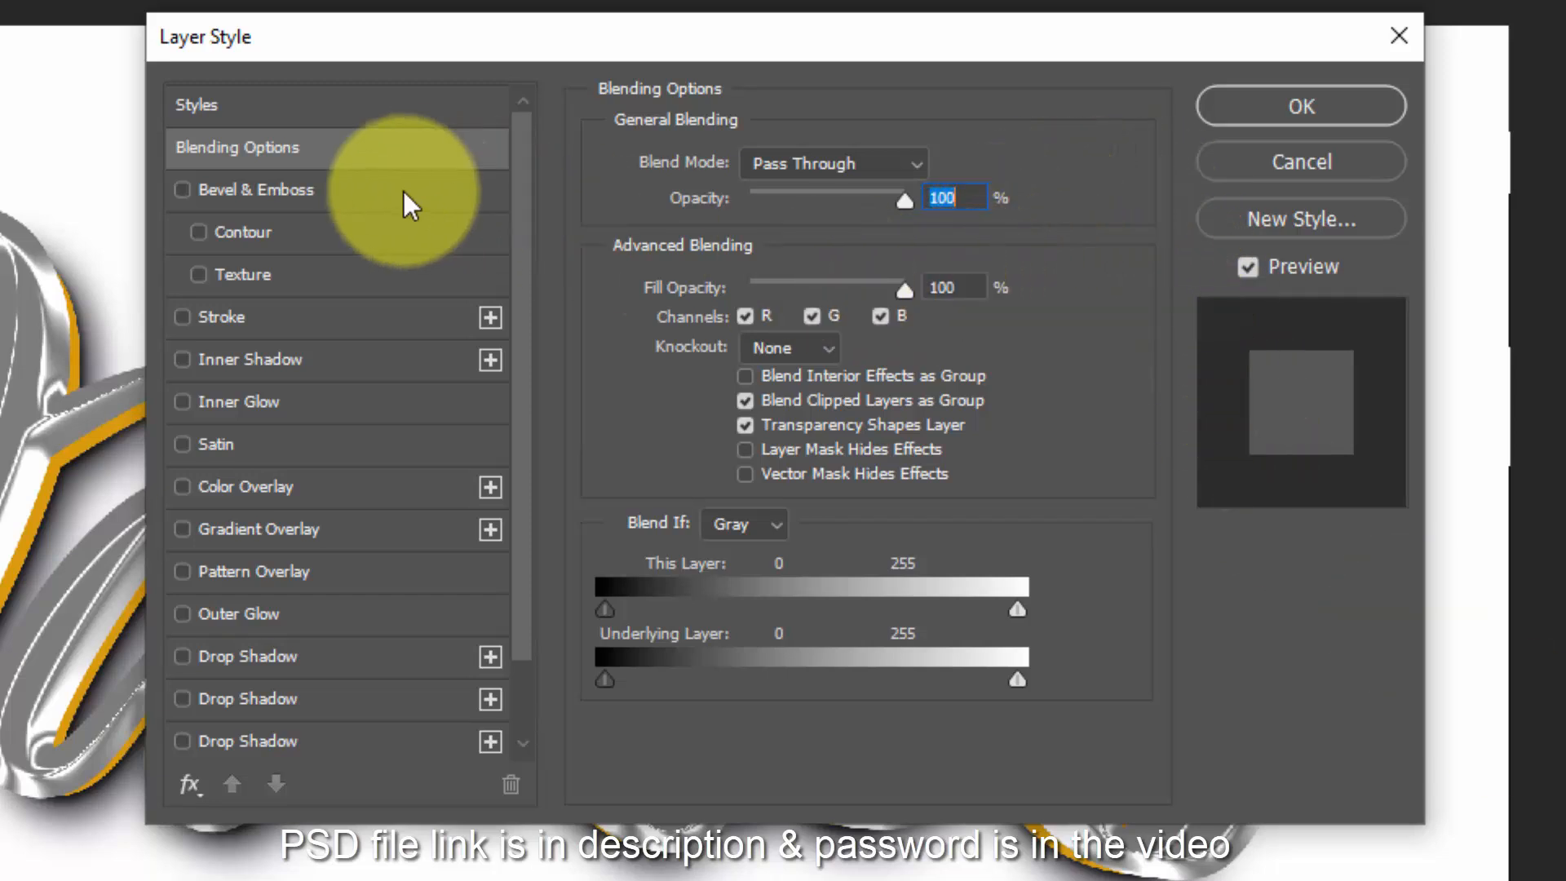
{"action": "left_click", "coordinate": [284, 356]}
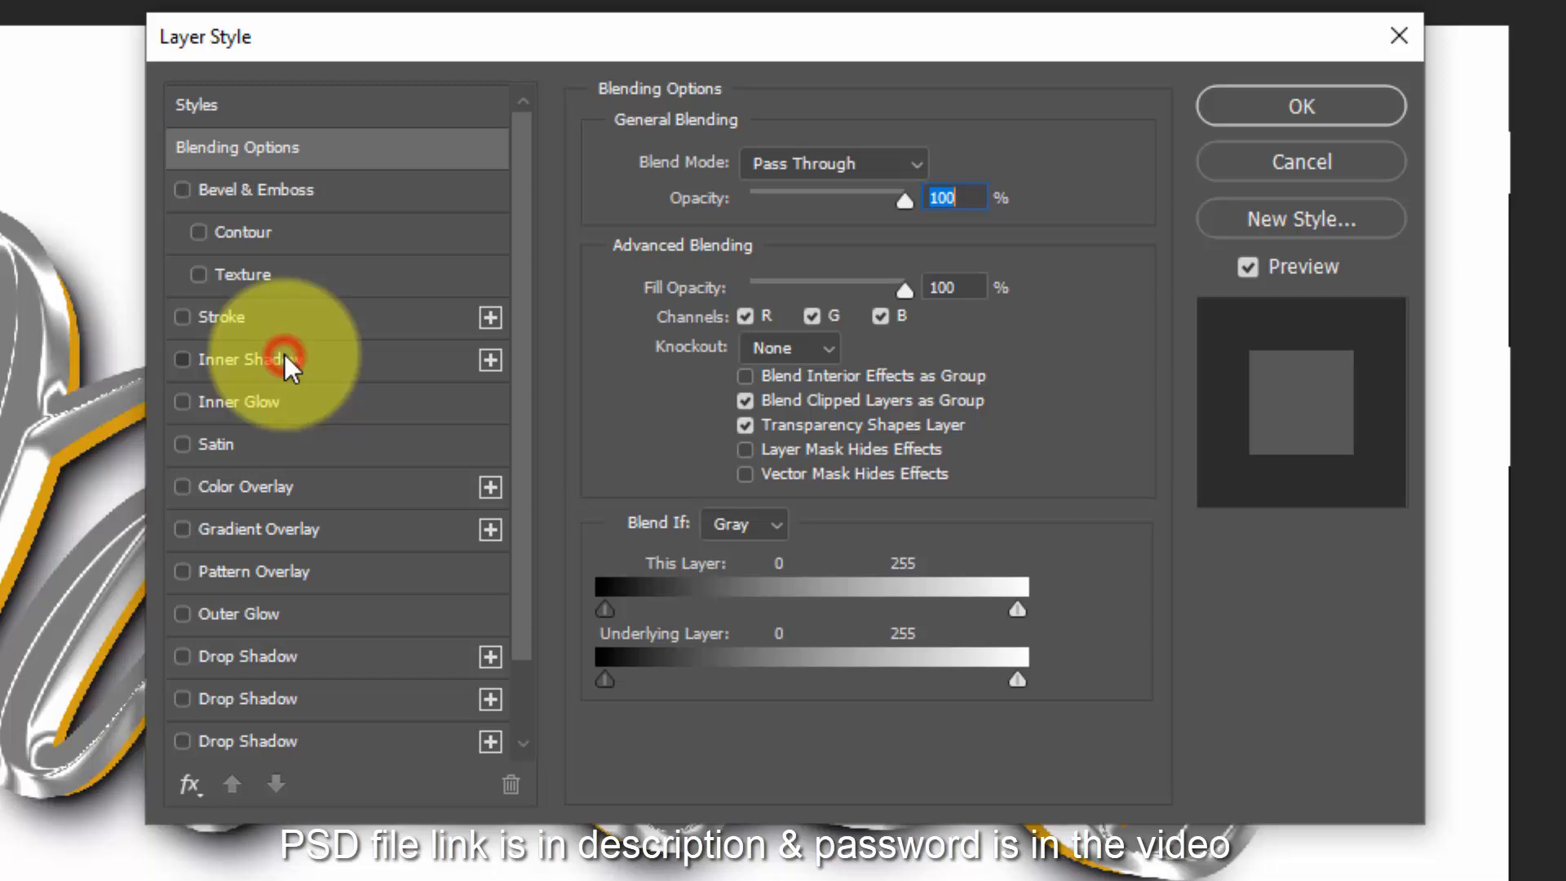
{"action": "left_click", "coordinate": [296, 412]}
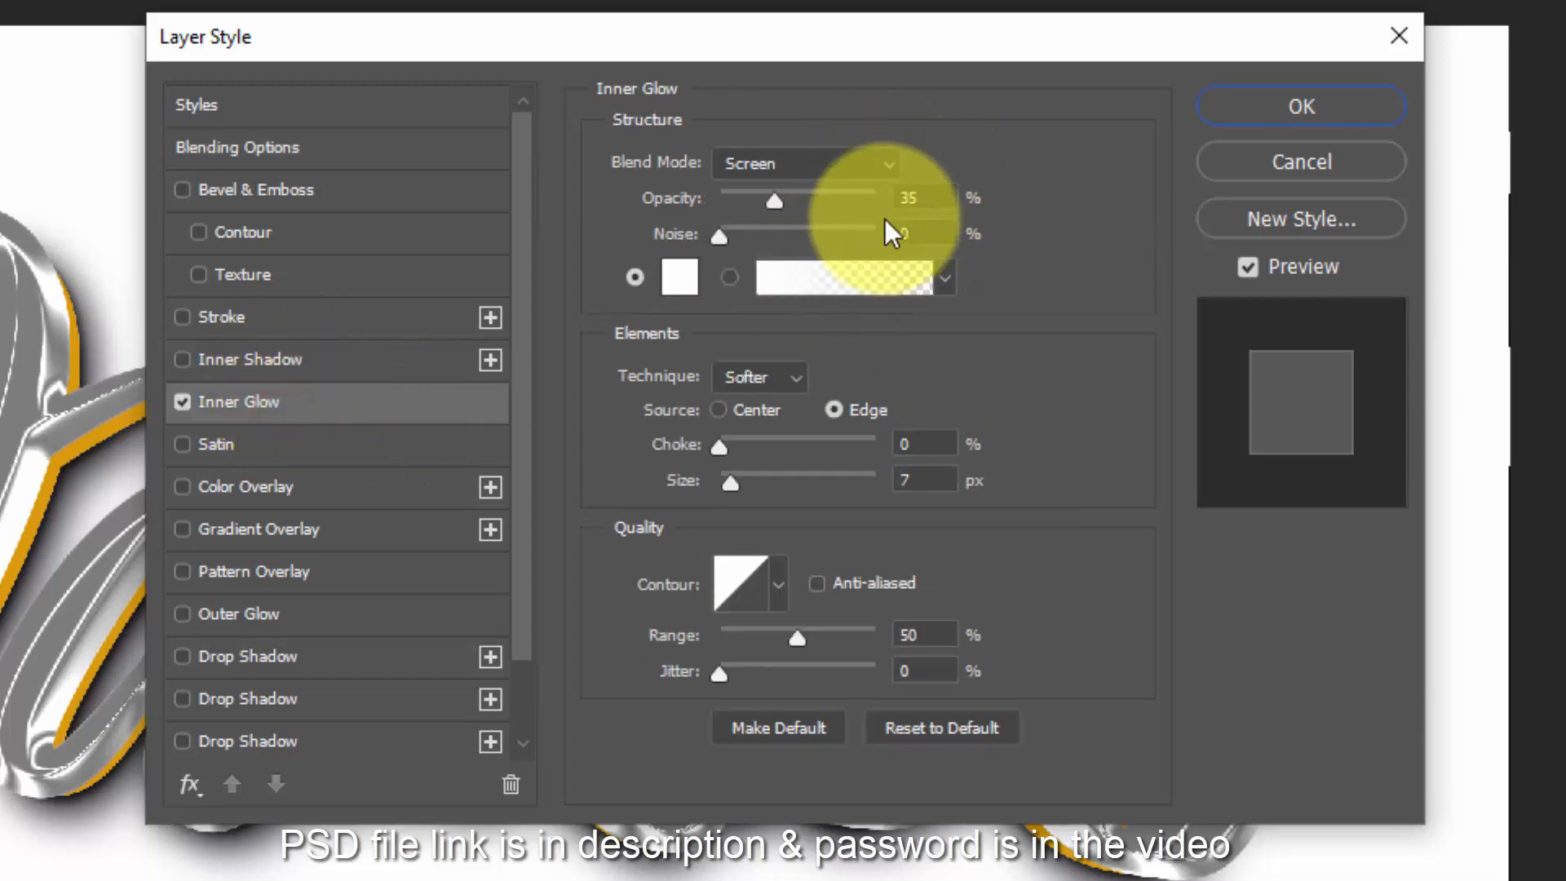
{"action": "left_click", "coordinate": [958, 197]}
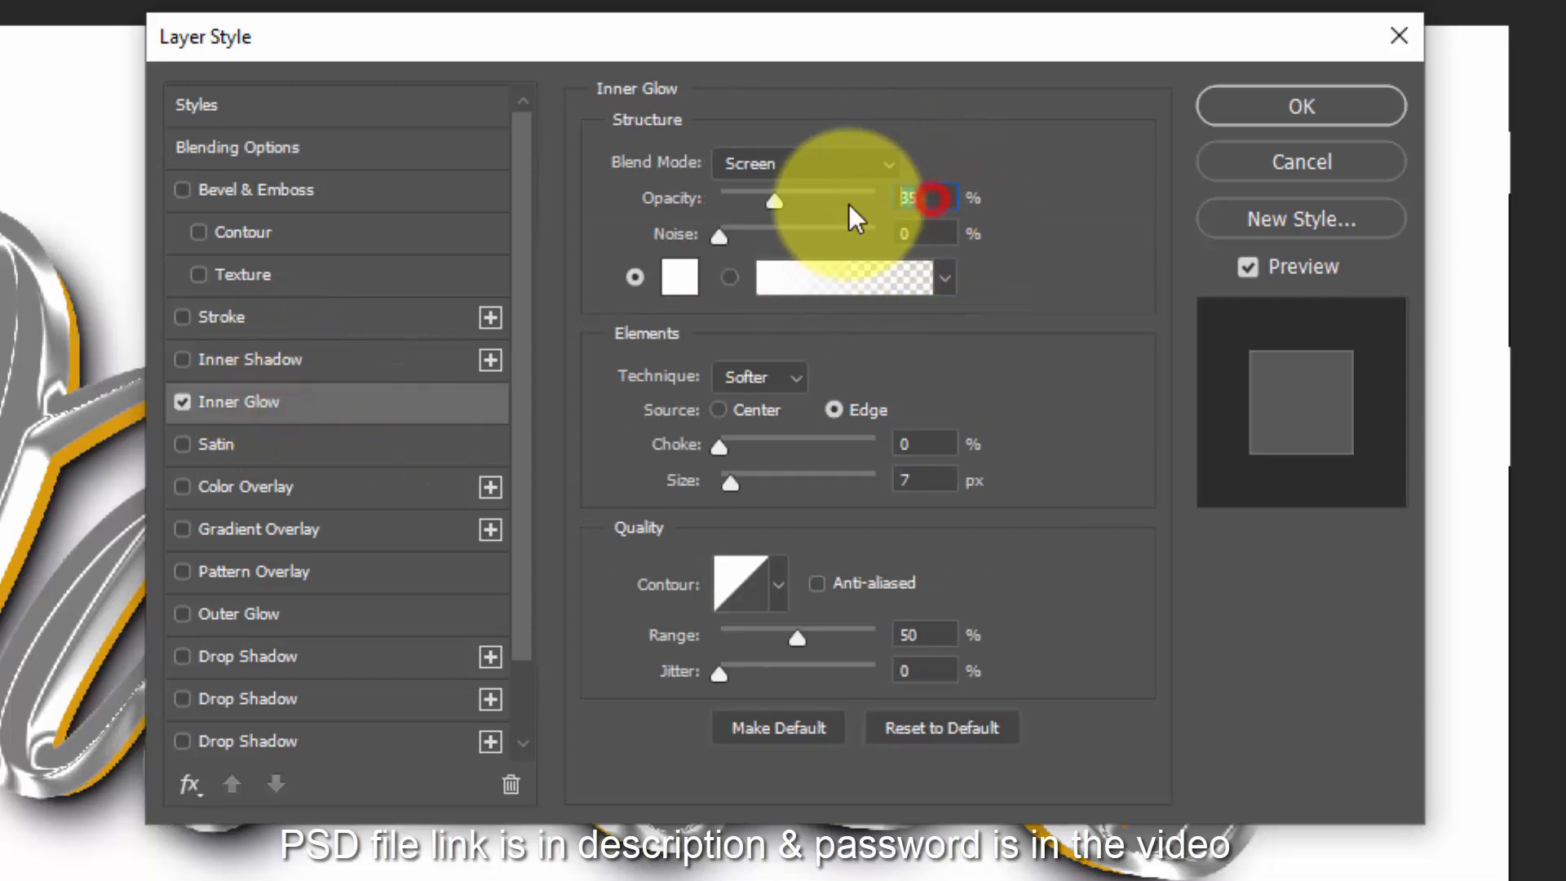
{"action": "type", "text": "45"}
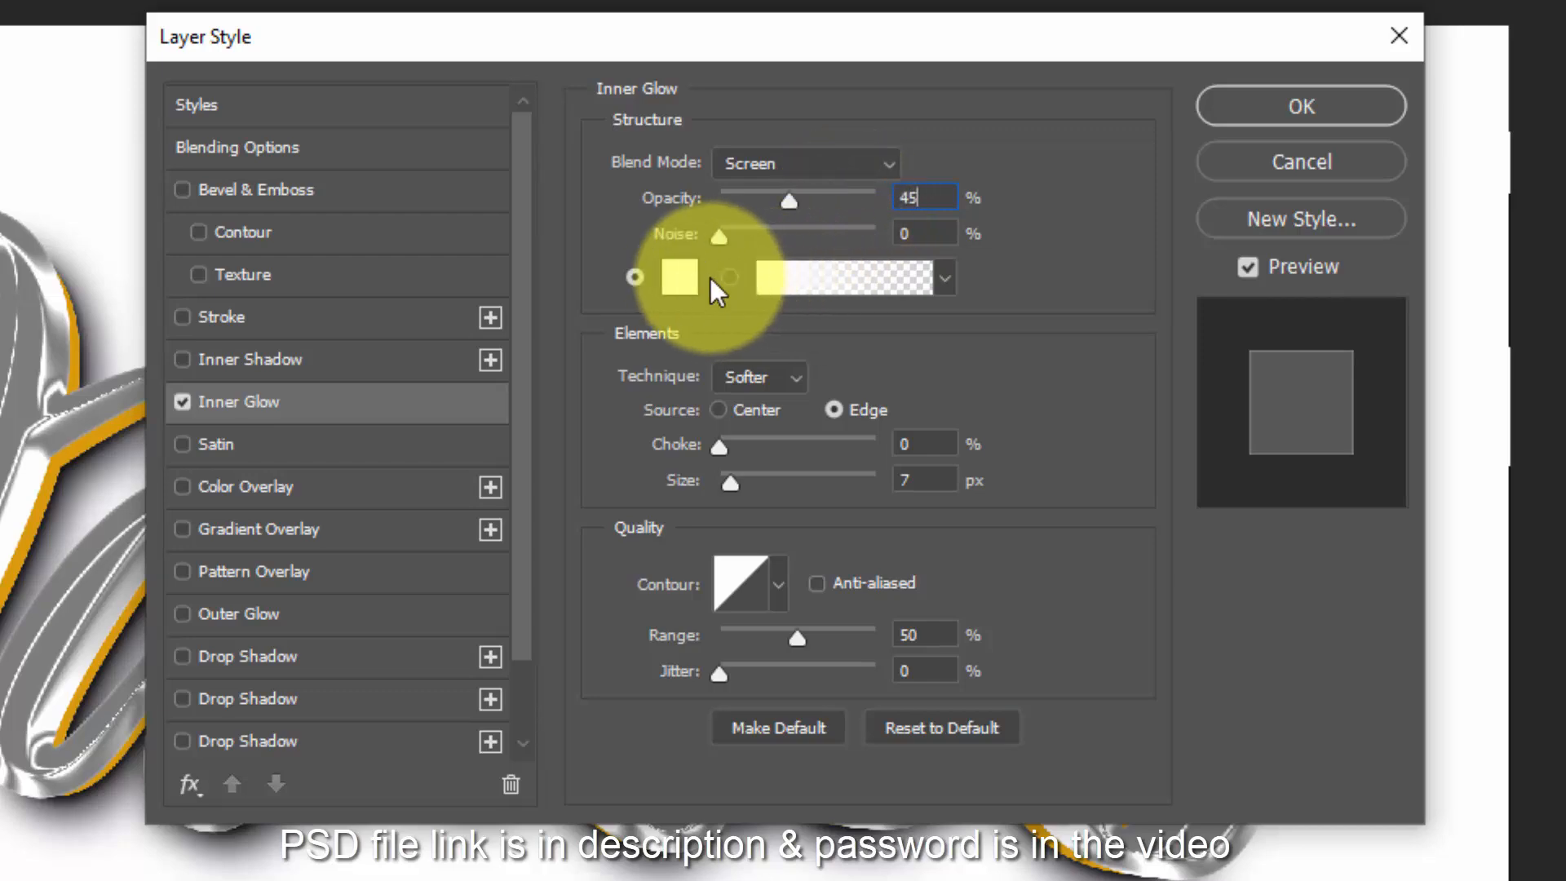
- Set the Border top inner glow's colour to the light orange #fdb927
{"action": "left_click", "coordinate": [679, 277]}
{"action": "type", "text": "f"}
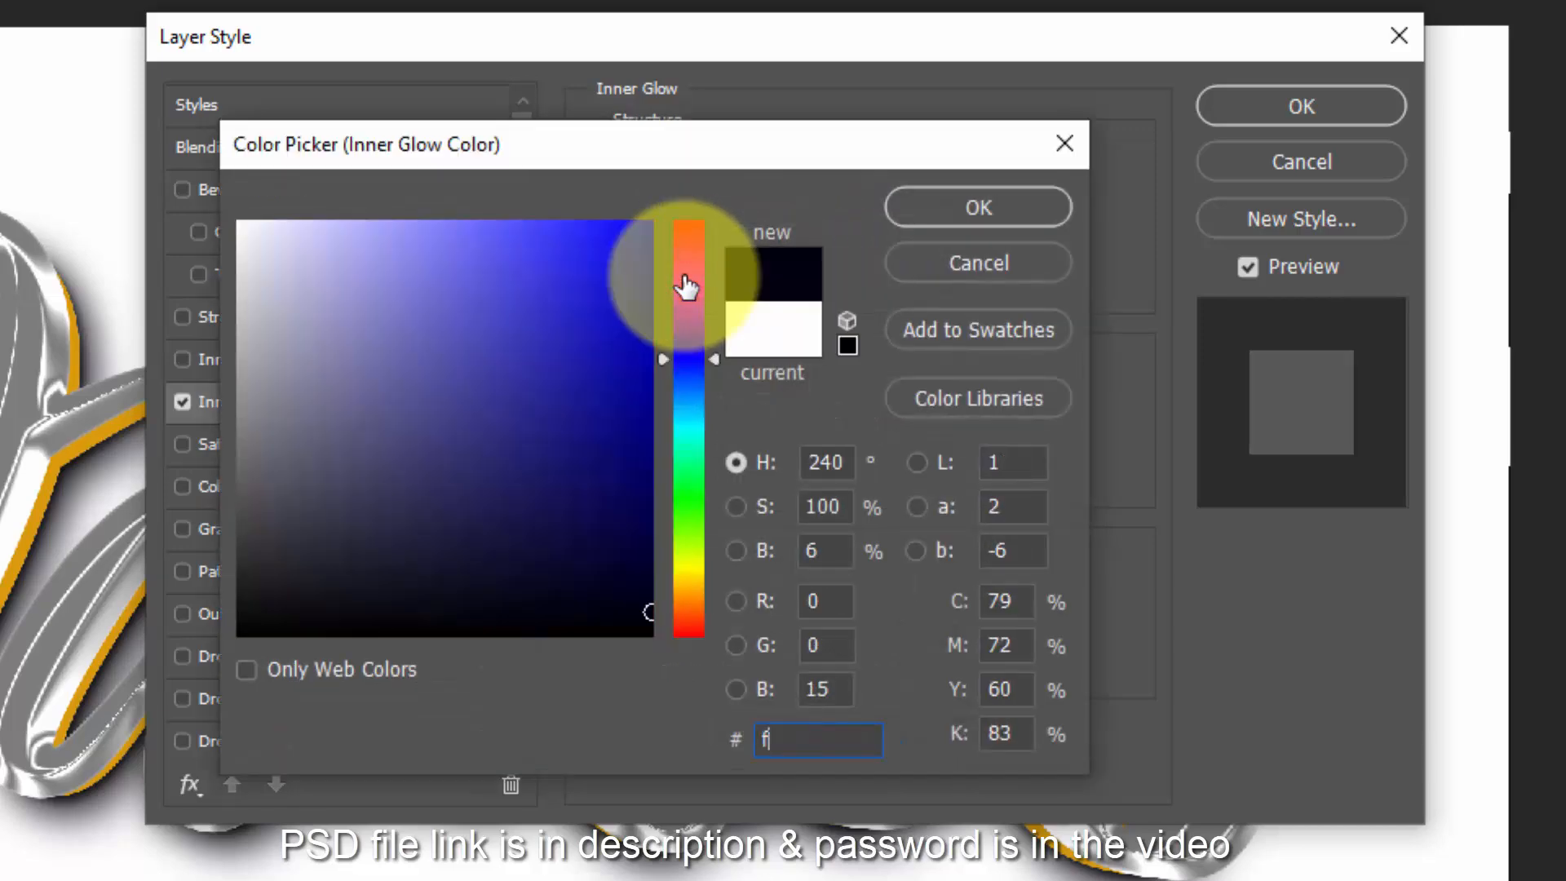
{"action": "type", "text": "fb4"}
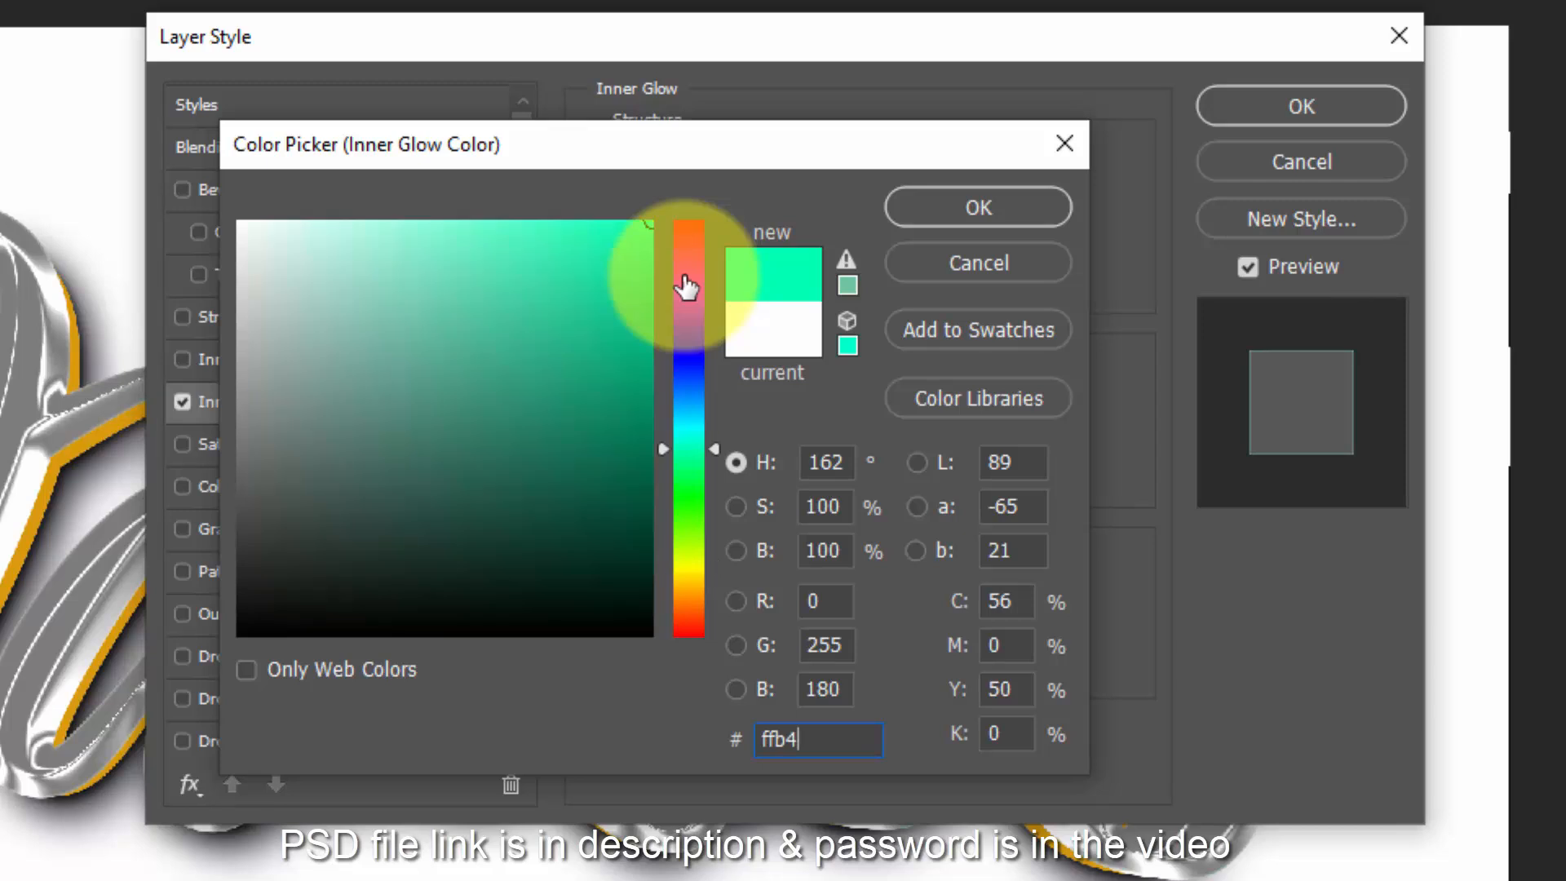
{"action": "type", "text": "12"}
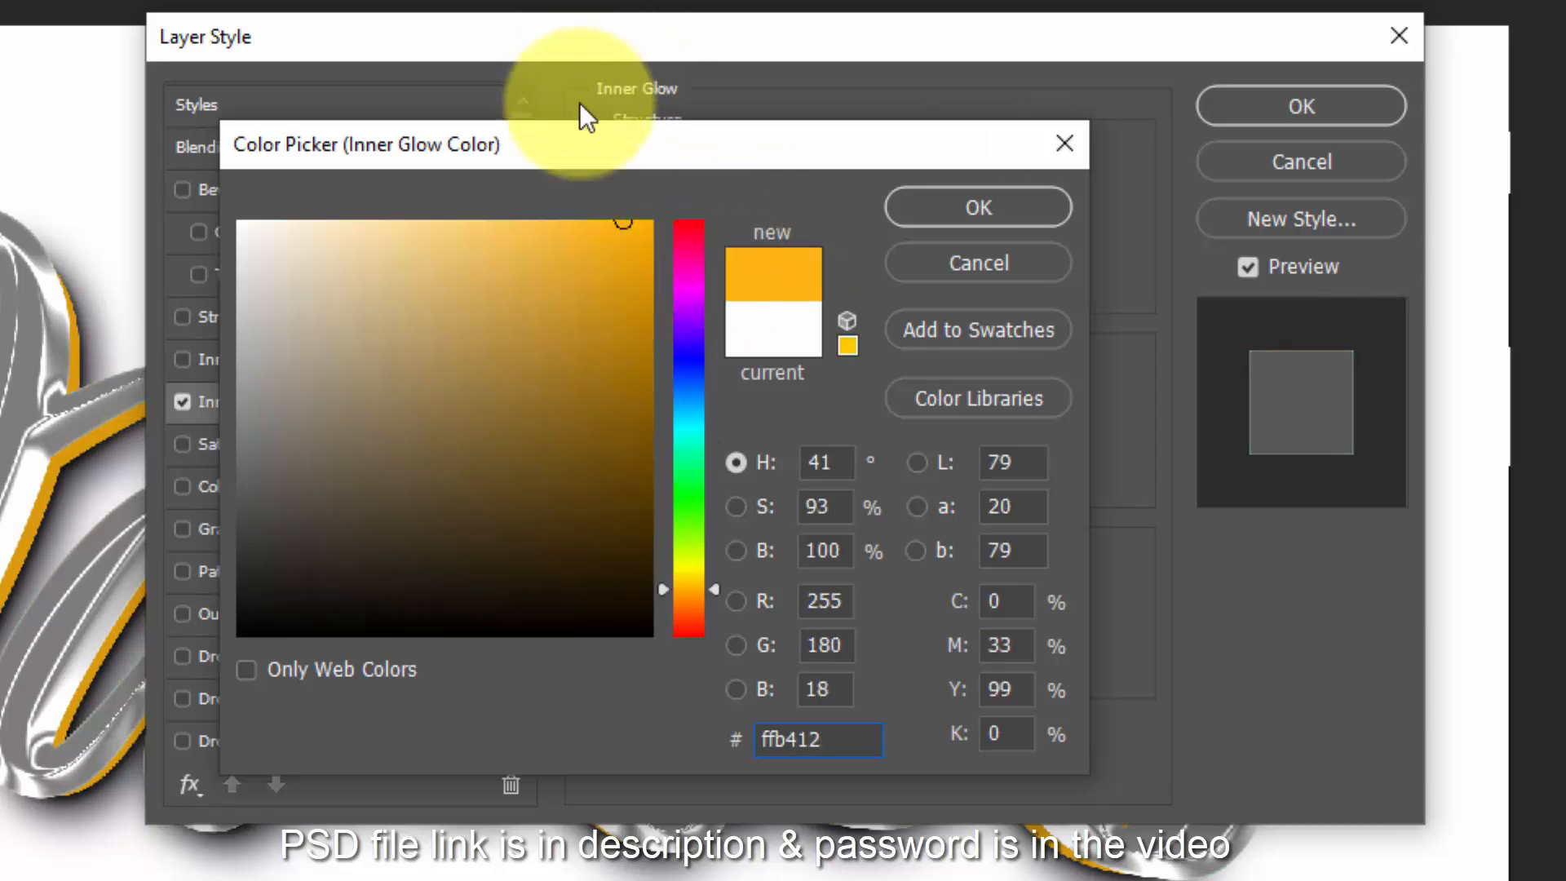
{"action": "left_click", "coordinate": [591, 223]}
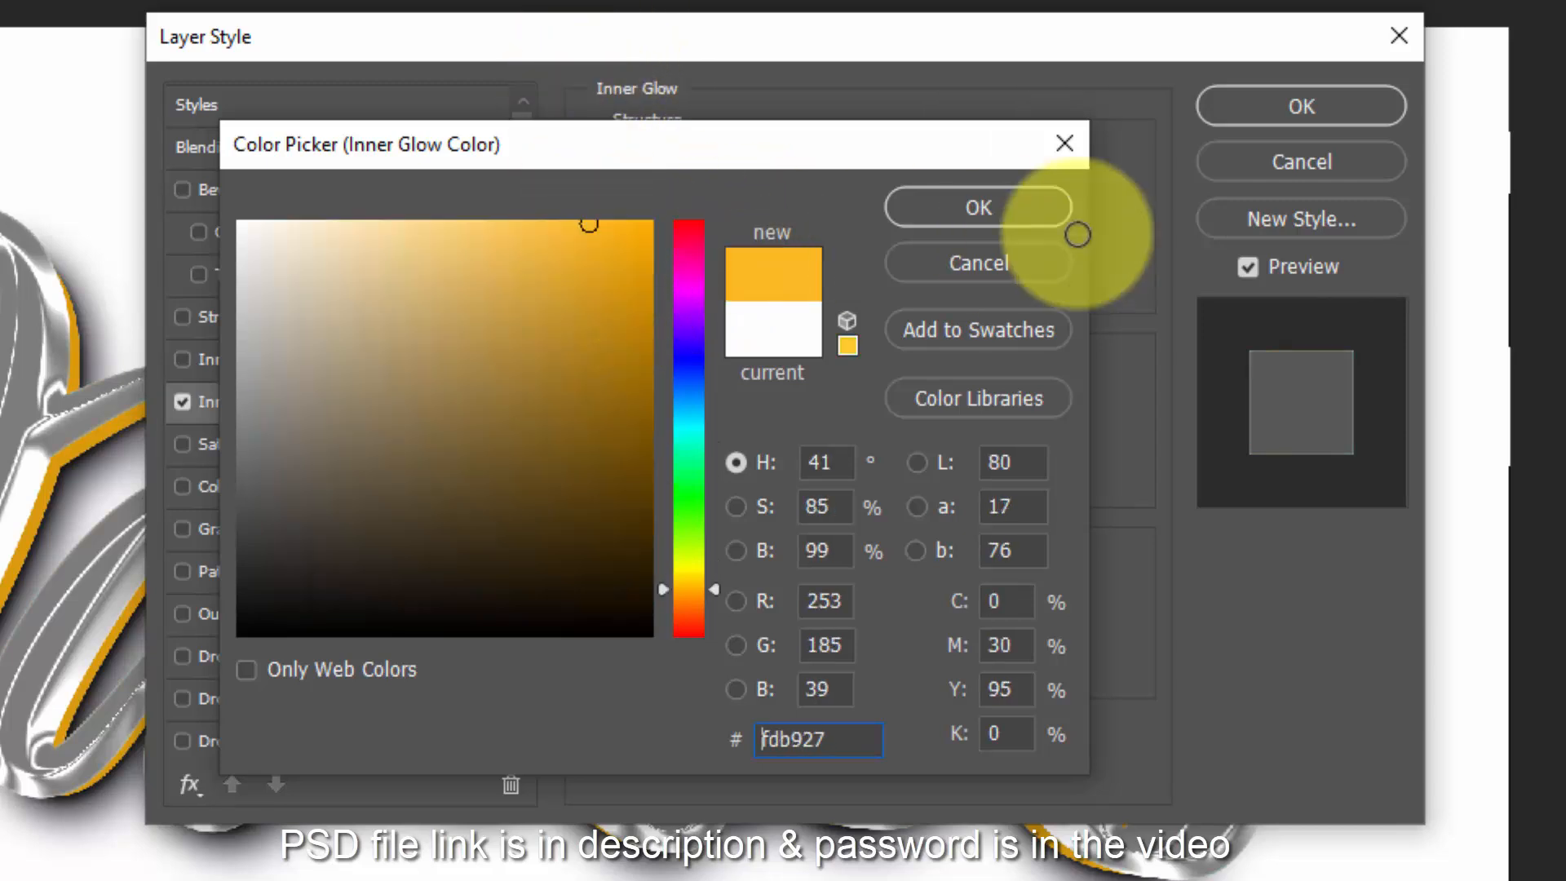
{"action": "left_click", "coordinate": [1059, 199]}
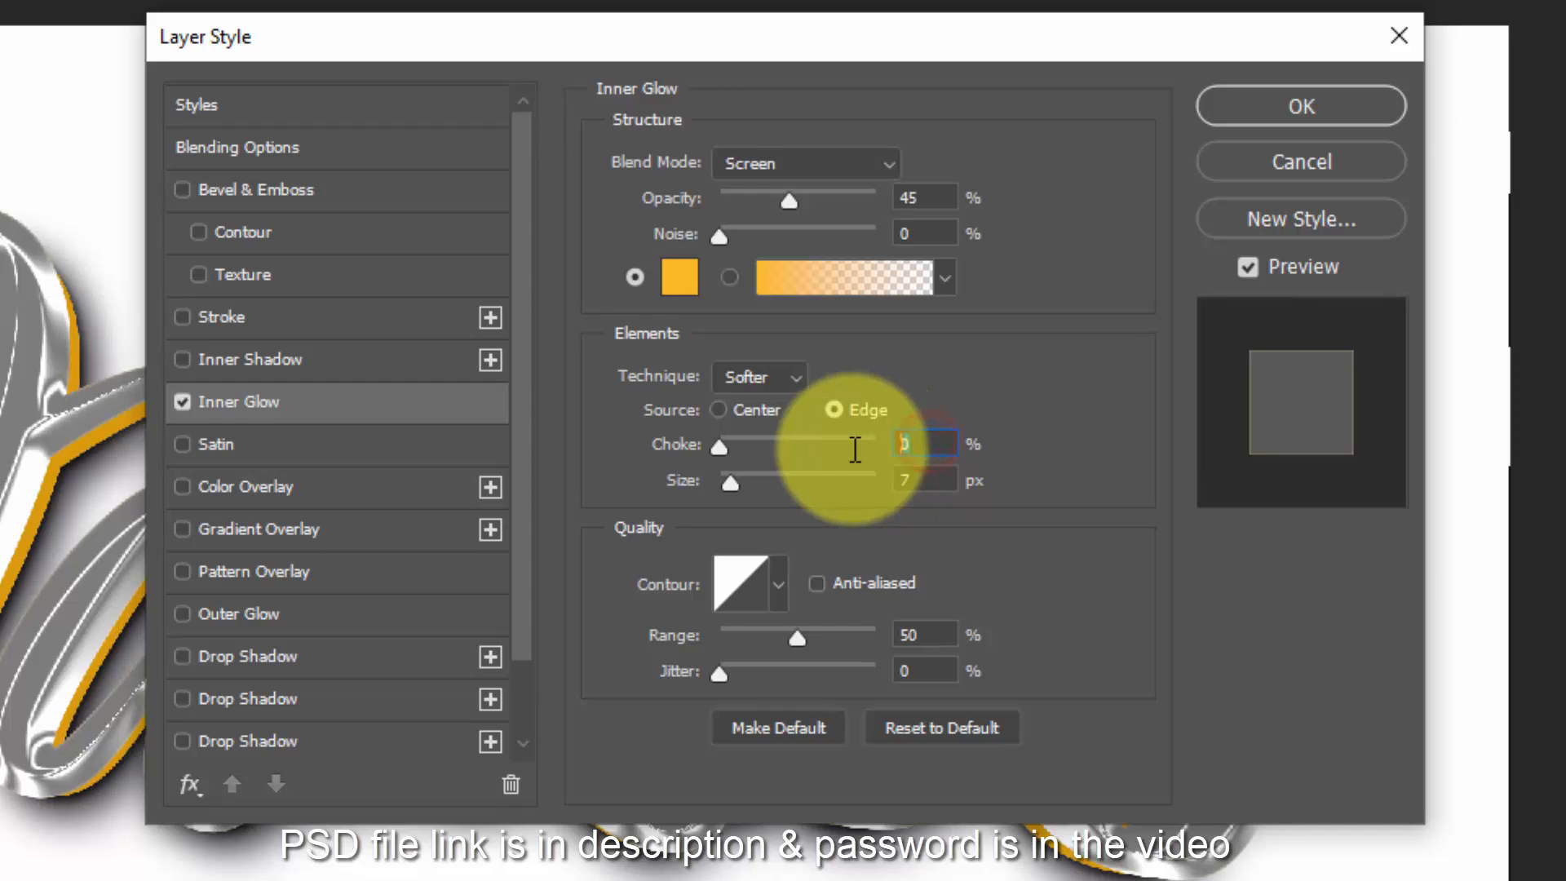
- Set the Border top inner glow's size to 15 px
{"action": "left_click", "coordinate": [927, 482]}
{"action": "type", "text": "1"}
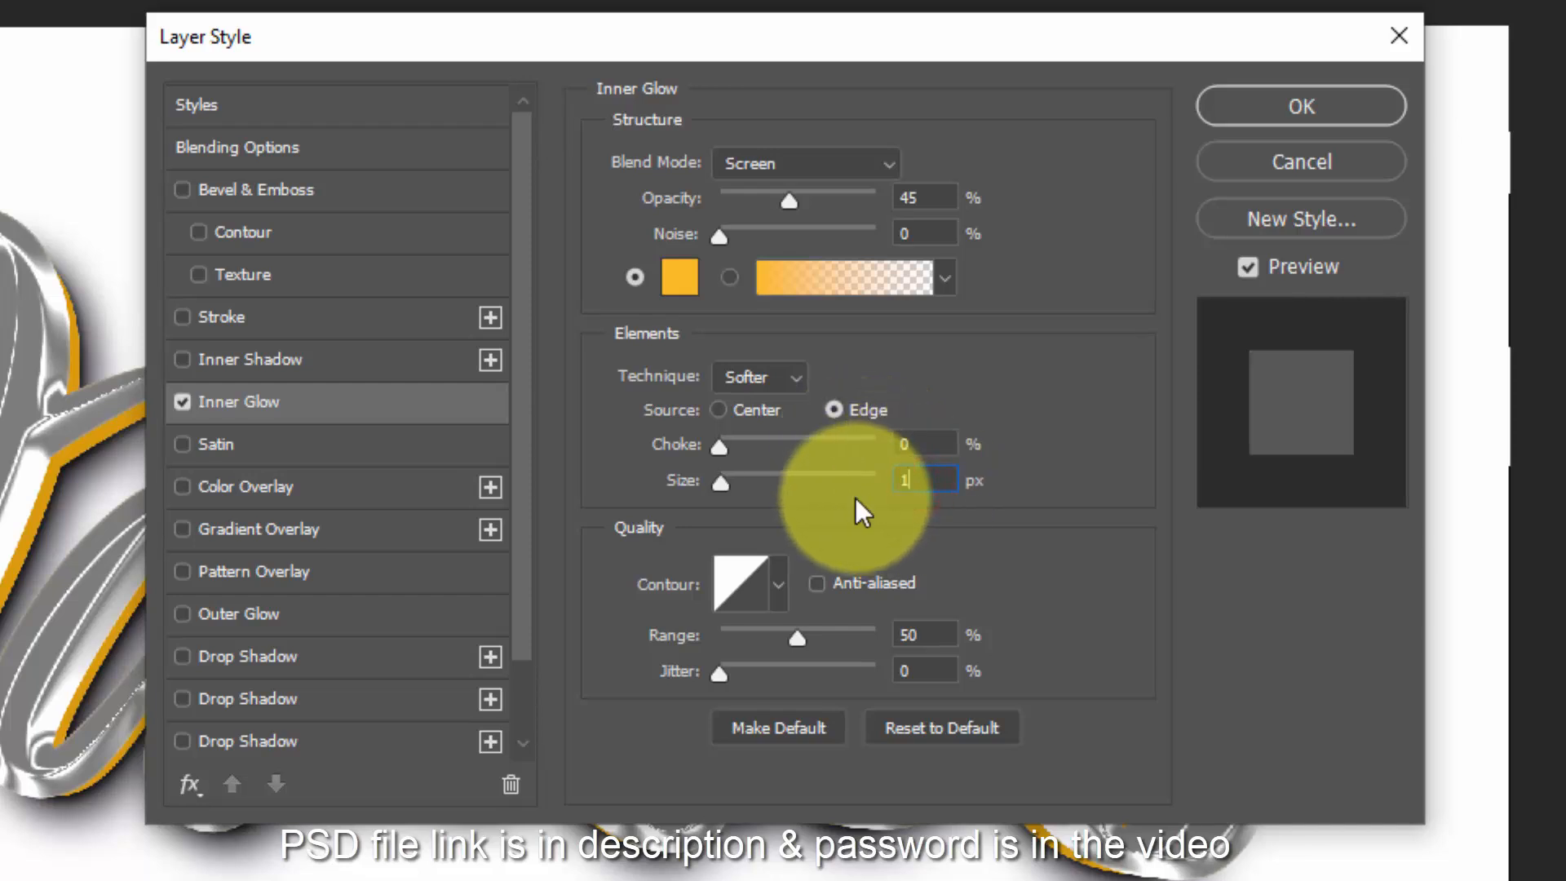
{"action": "type", "text": "5"}
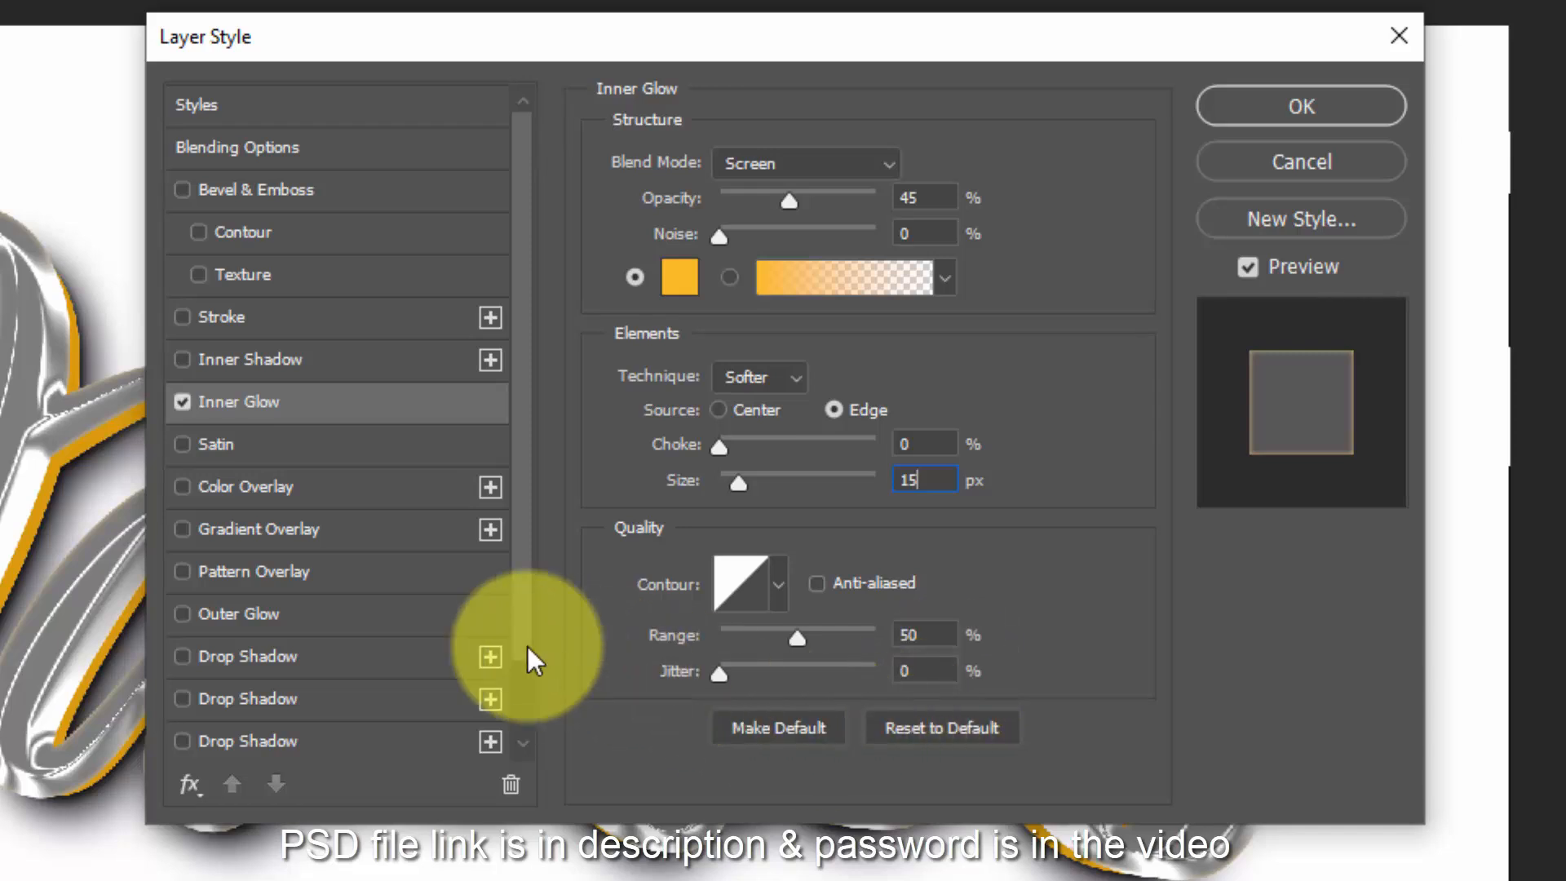
- Add a Color Overlay effect to the Border top group with the colour #eba102
{"action": "left_click", "coordinate": [285, 501]}
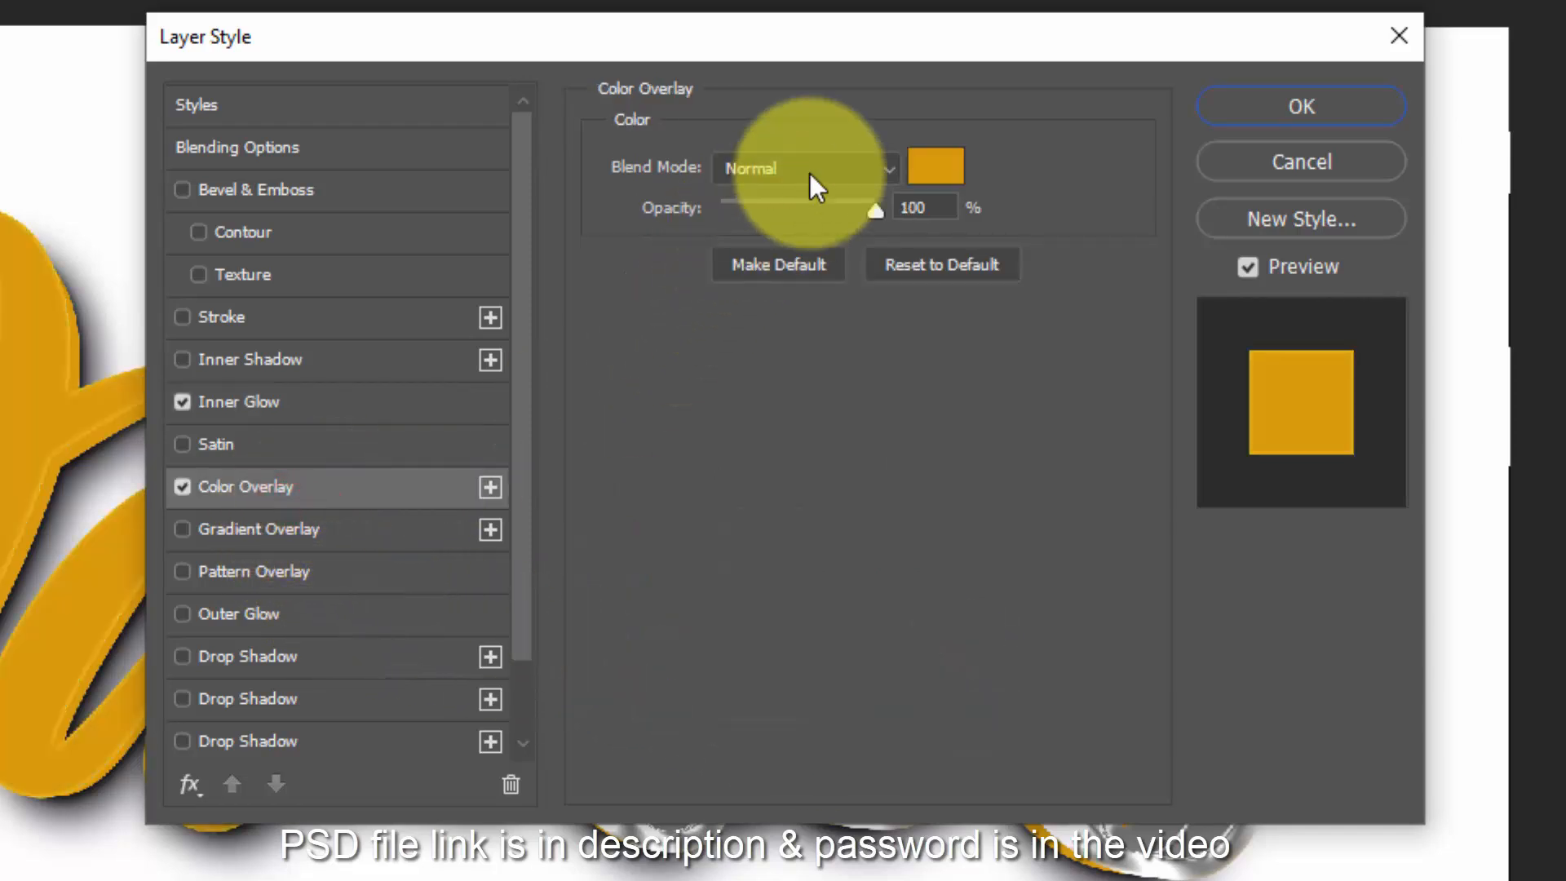
{"action": "left_click", "coordinate": [965, 178]}
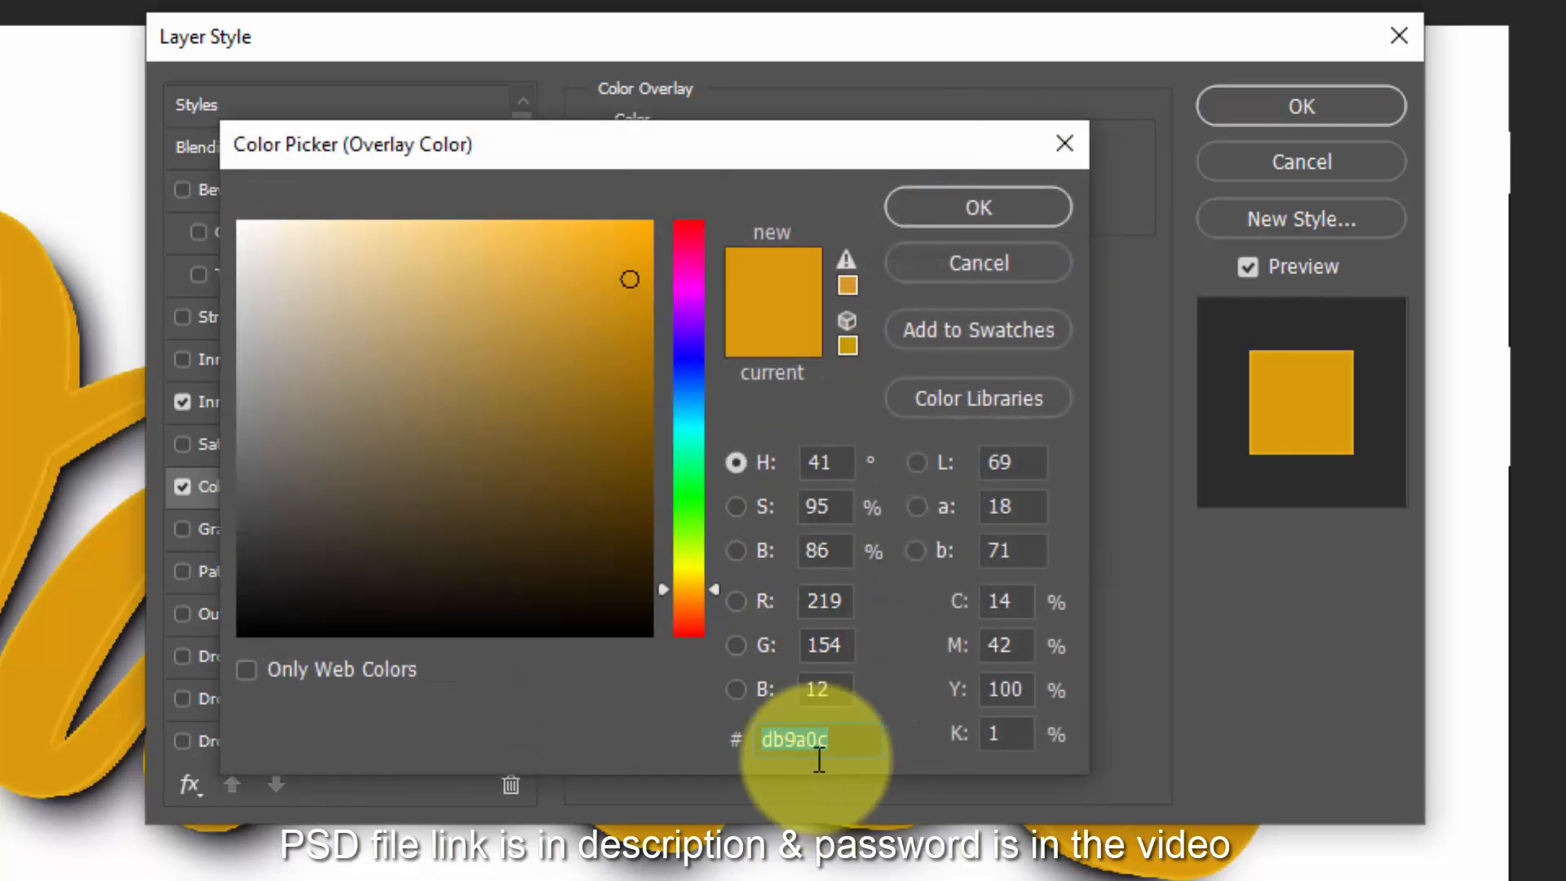
{"action": "type", "text": "e"}
{"action": "key", "text": "BackSpace"}
{"action": "type", "text": "b"}
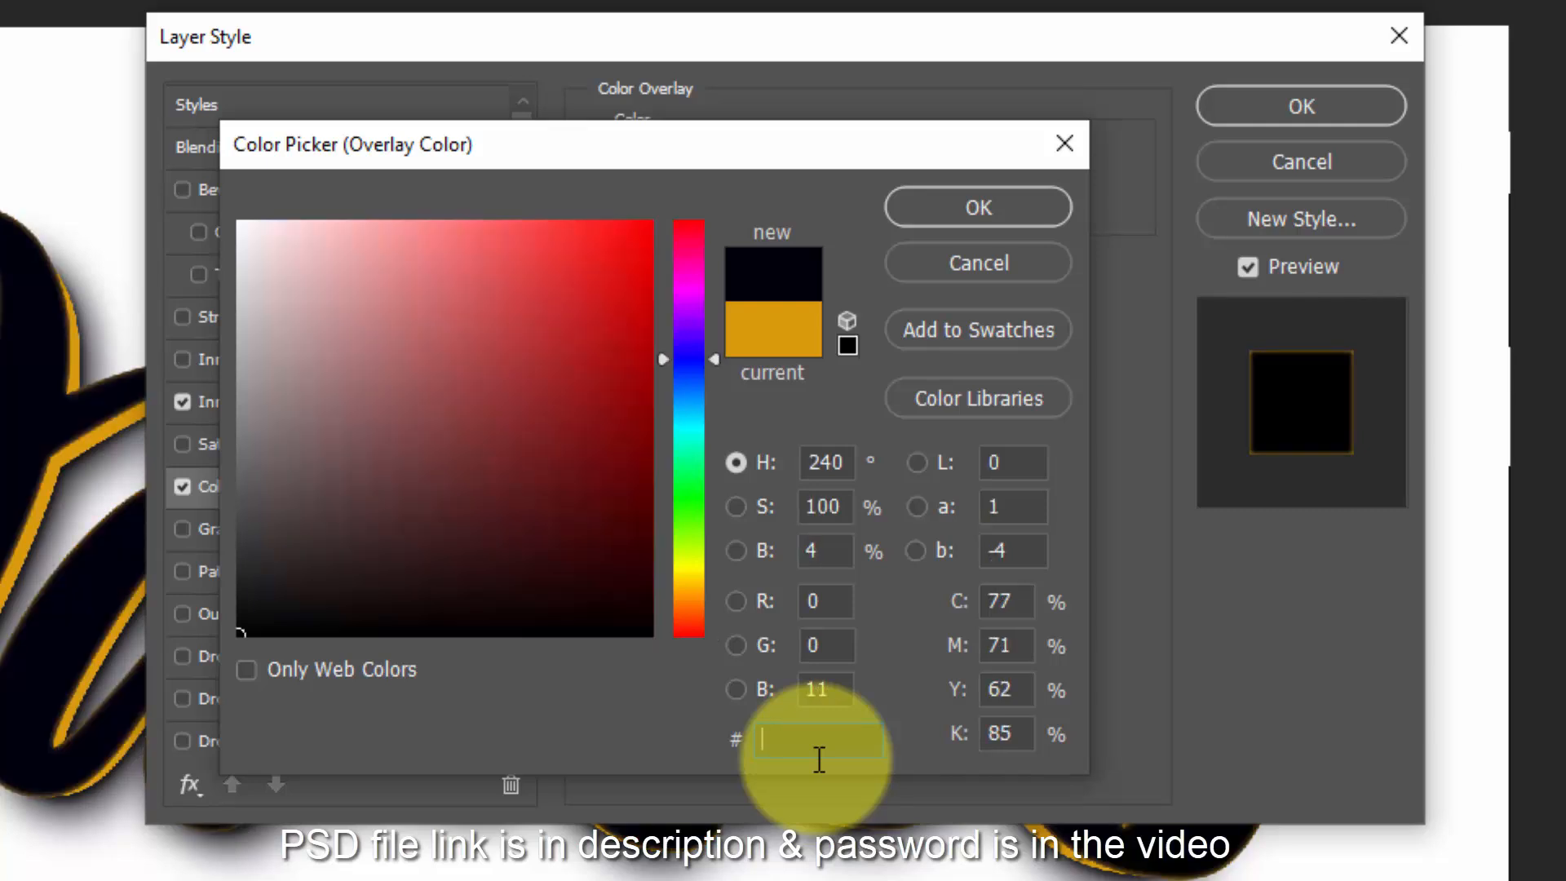
{"action": "type", "text": "ba1"}
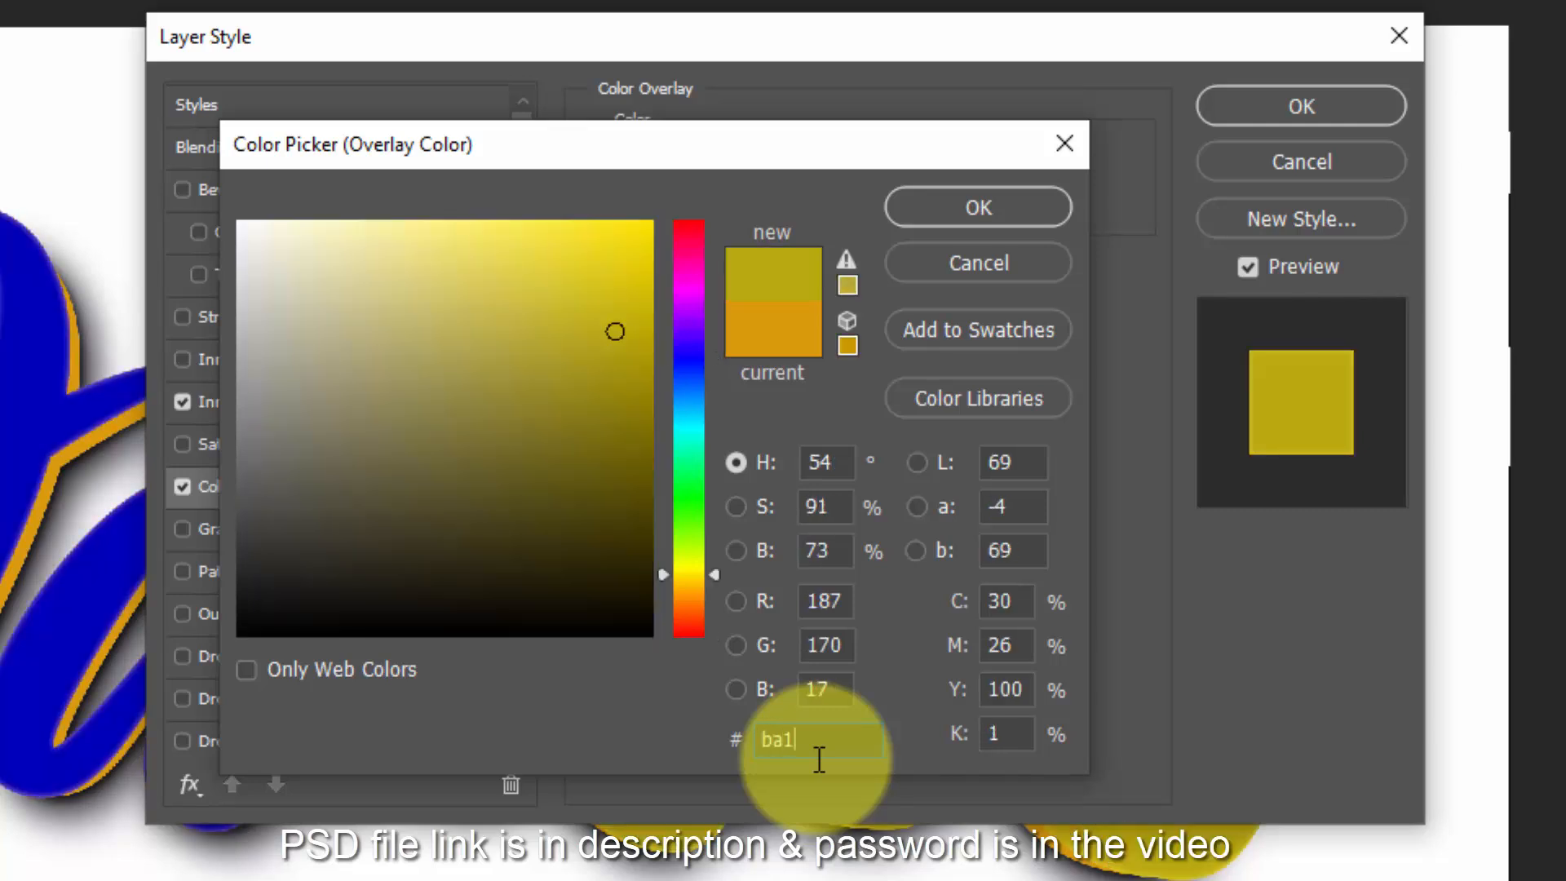
{"action": "type", "text": "02"}
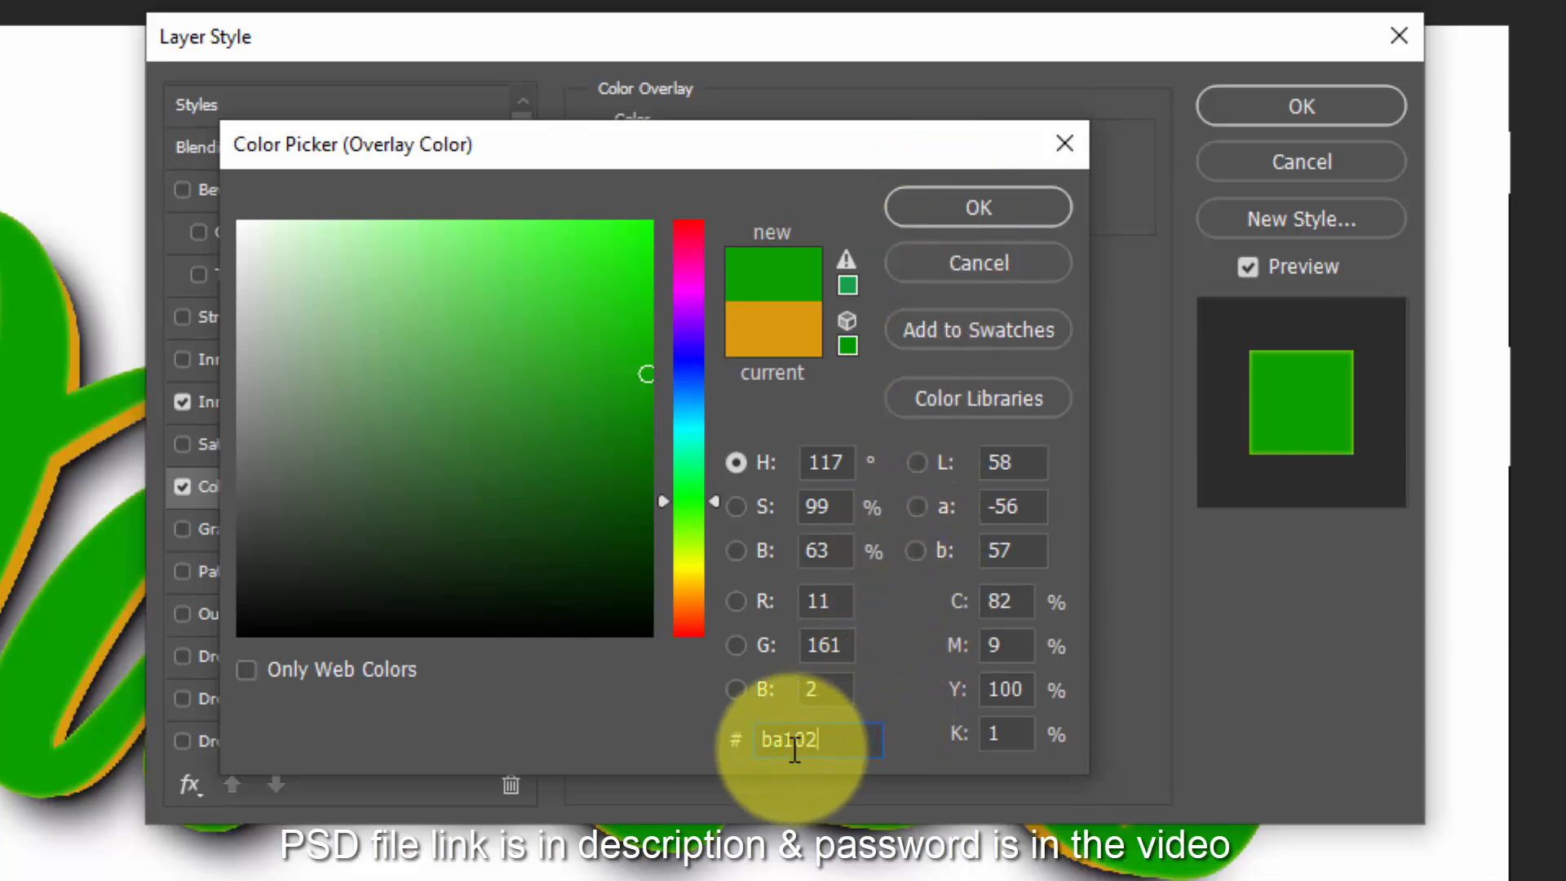
{"action": "left_click", "coordinate": [763, 743]}
{"action": "type", "text": "e"}
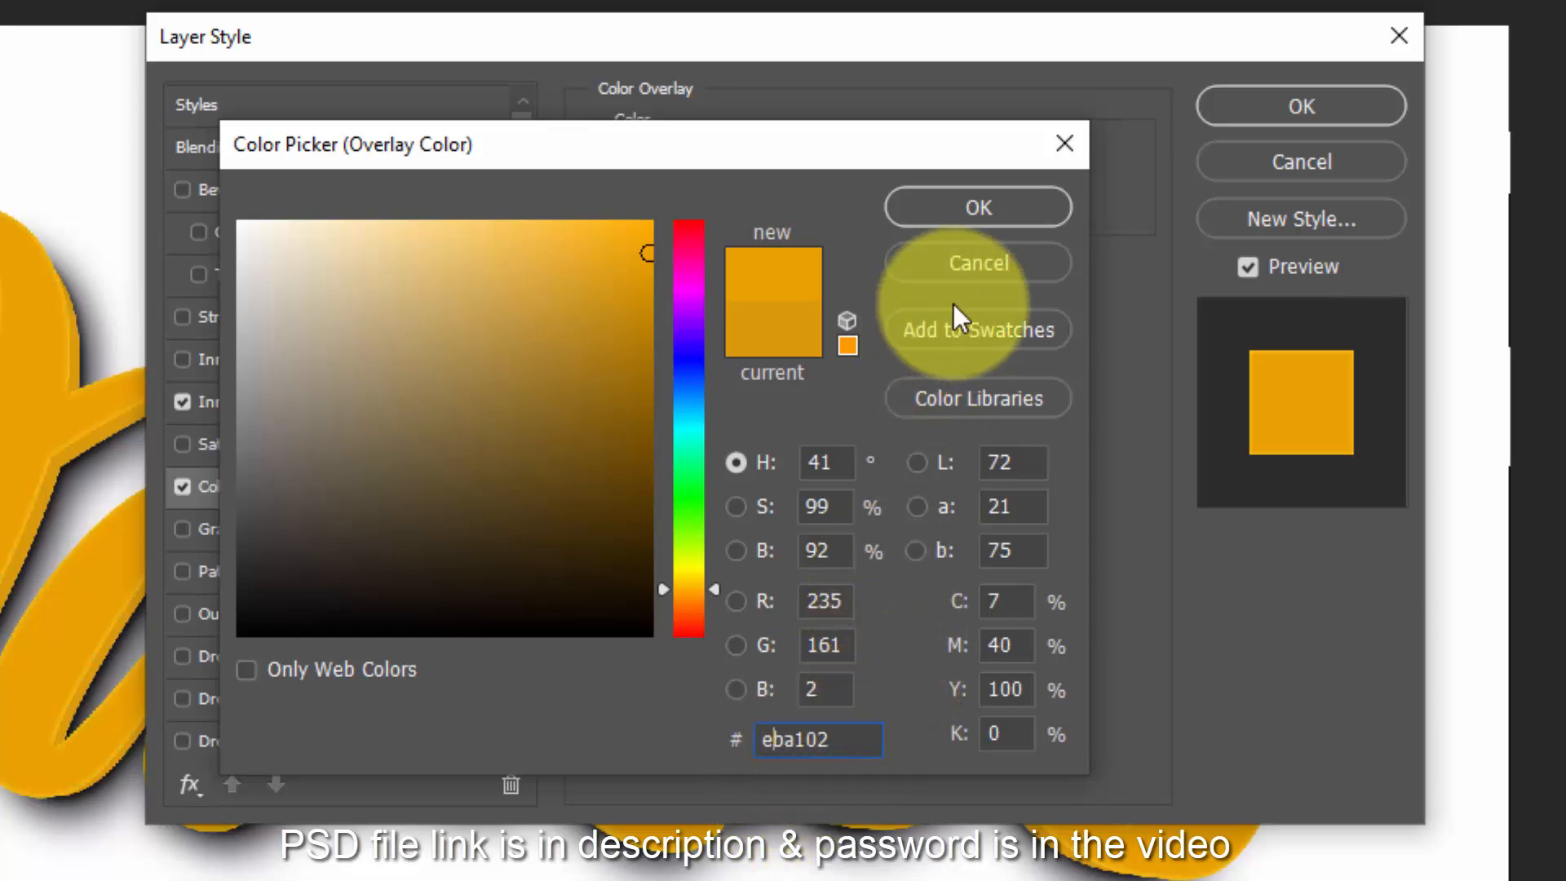
{"action": "left_click", "coordinate": [967, 210]}
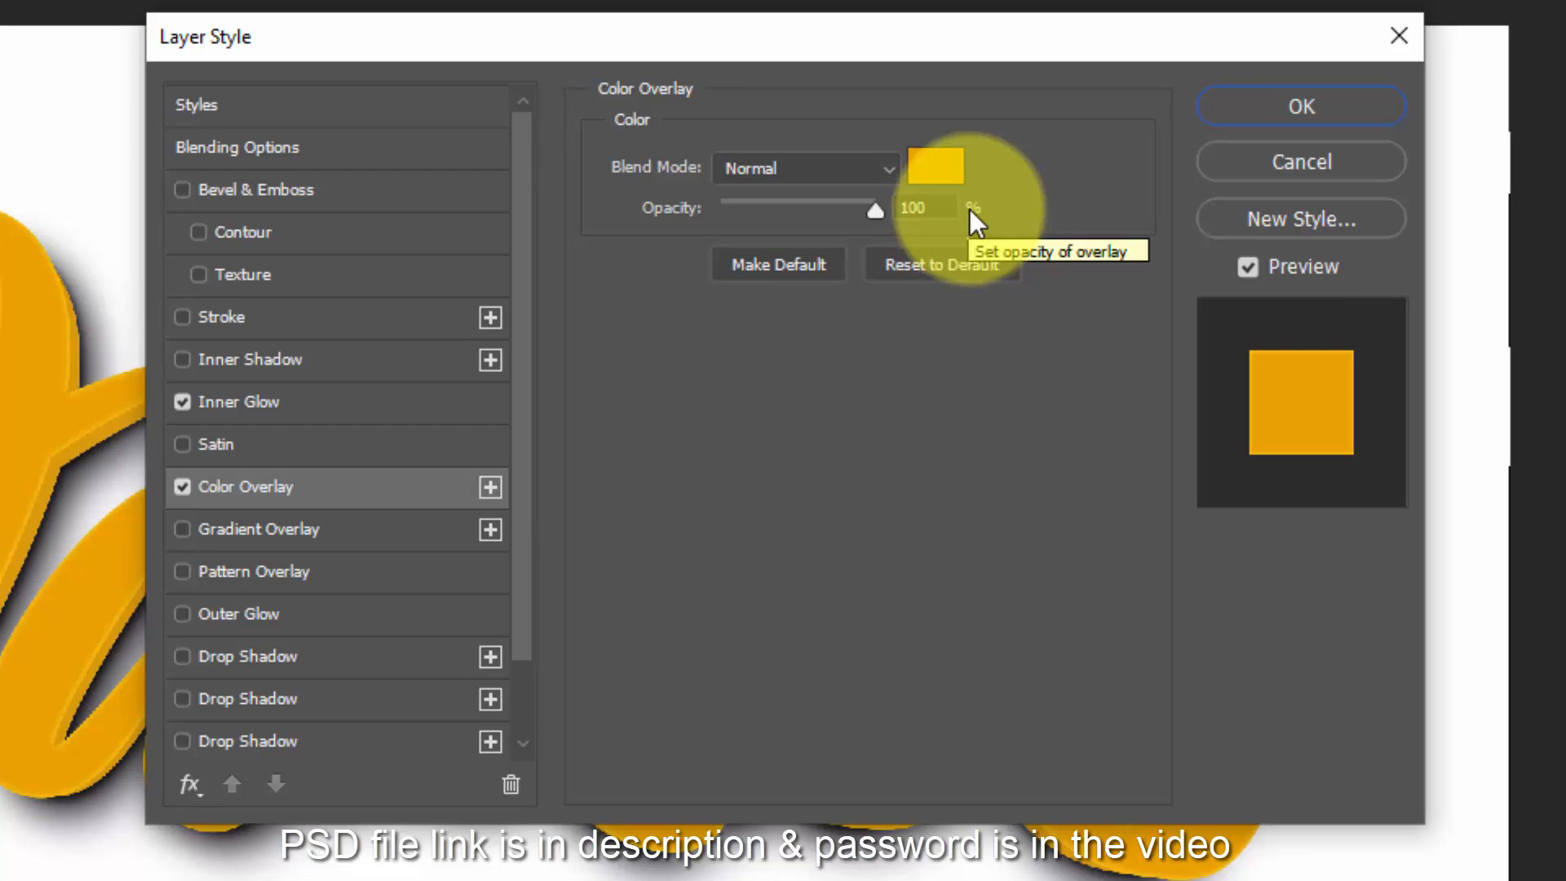
- Change the Border top colour overlay's blend mode to Linear Burn
{"action": "left_click", "coordinate": [844, 169]}
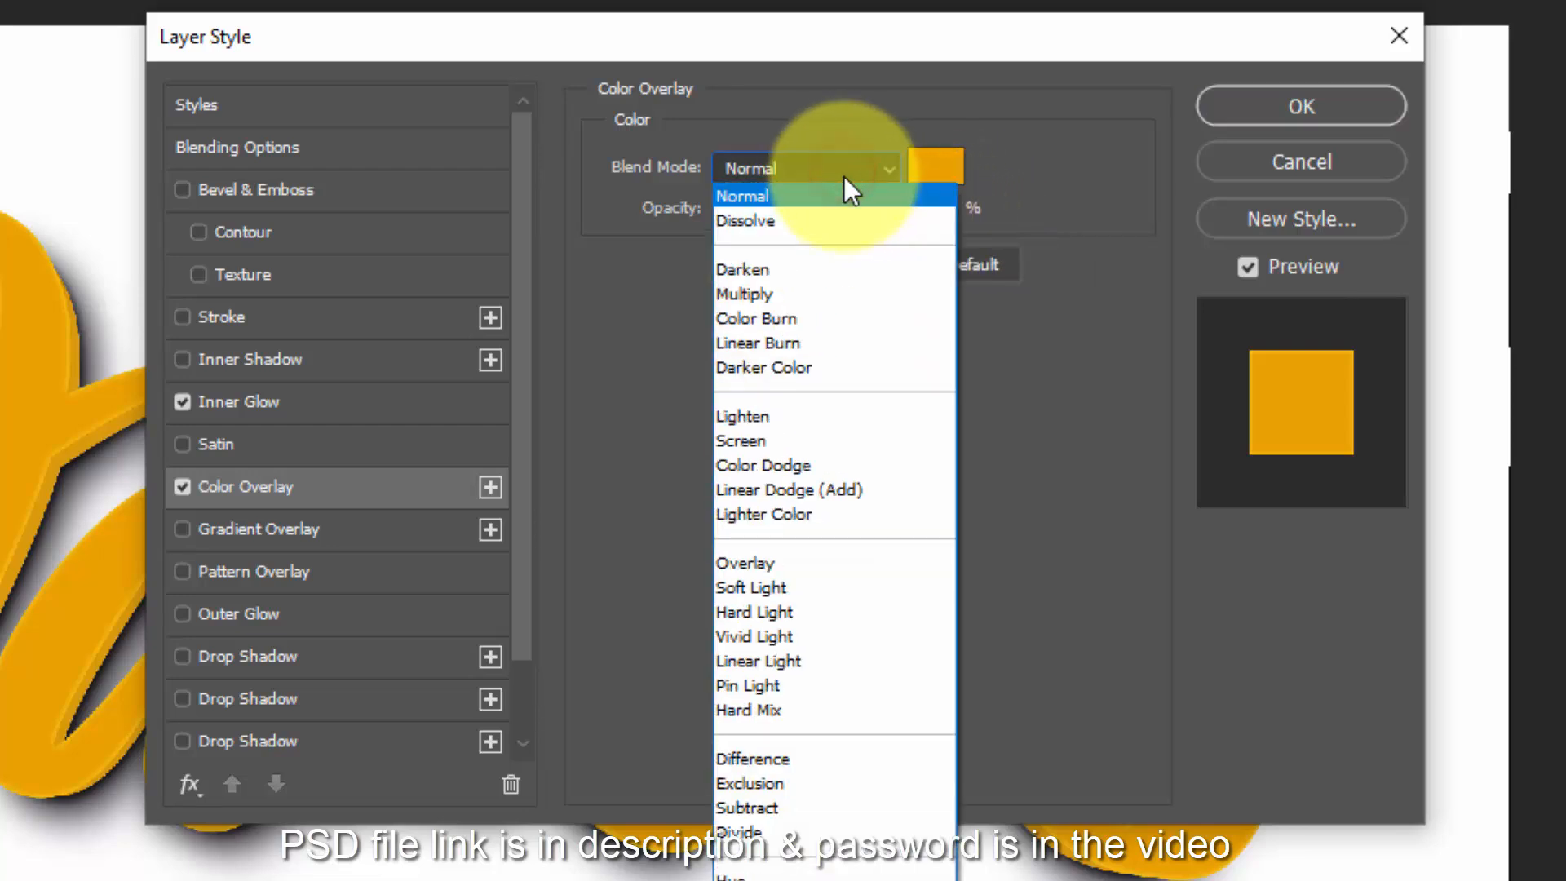
{"action": "left_click", "coordinate": [826, 320]}
{"action": "key", "text": "Down"}
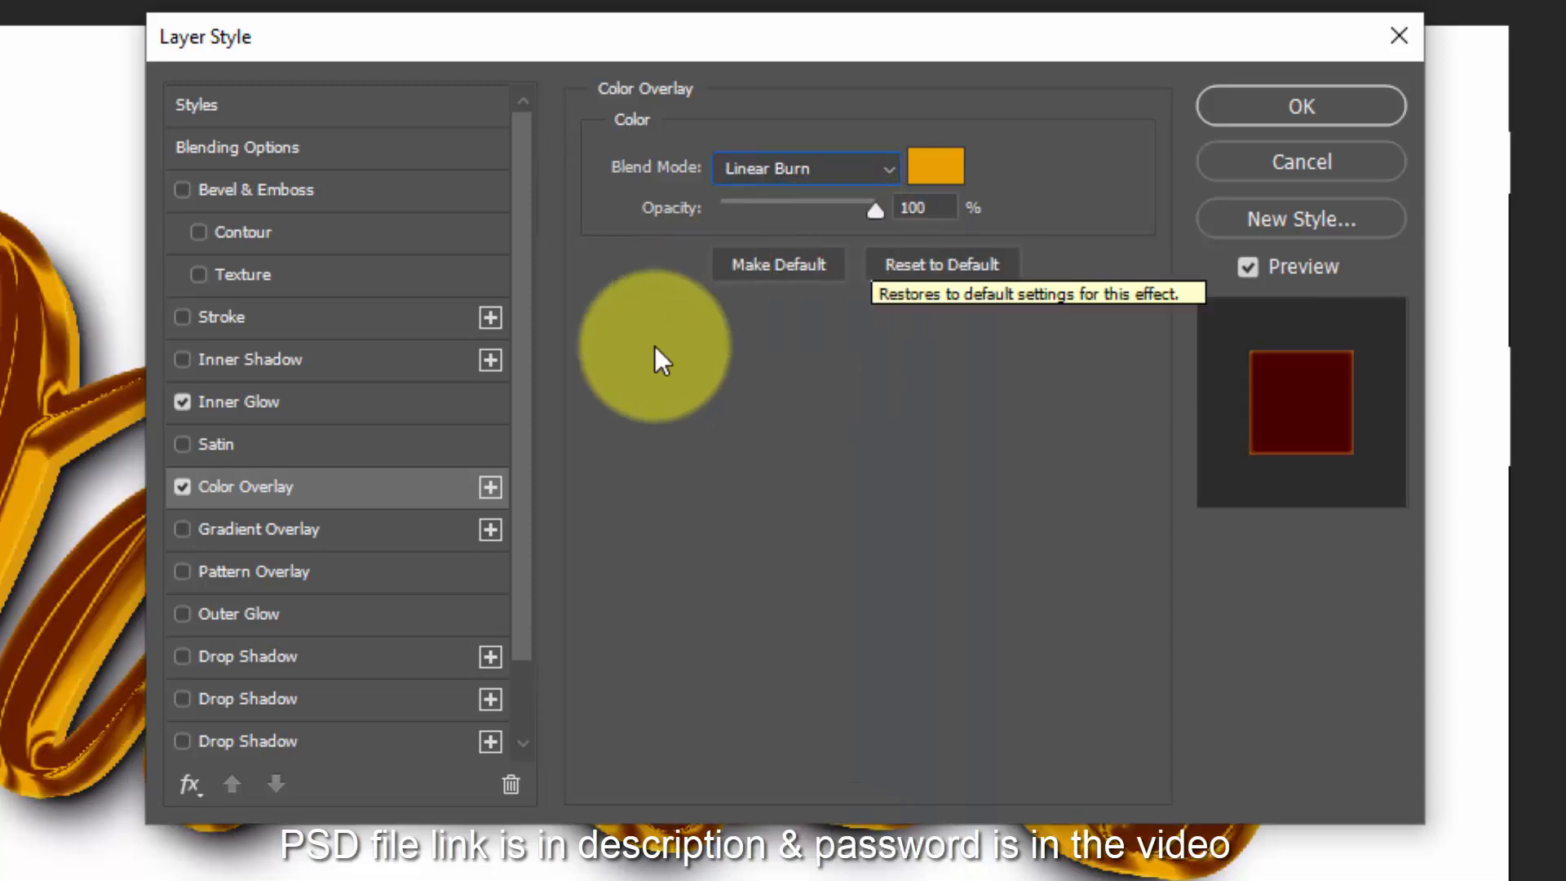
- Accept the Border top styles and change the Border bottom group's colour overlay blend mode to Linear Burn
{"action": "left_click", "coordinate": [1284, 124]}
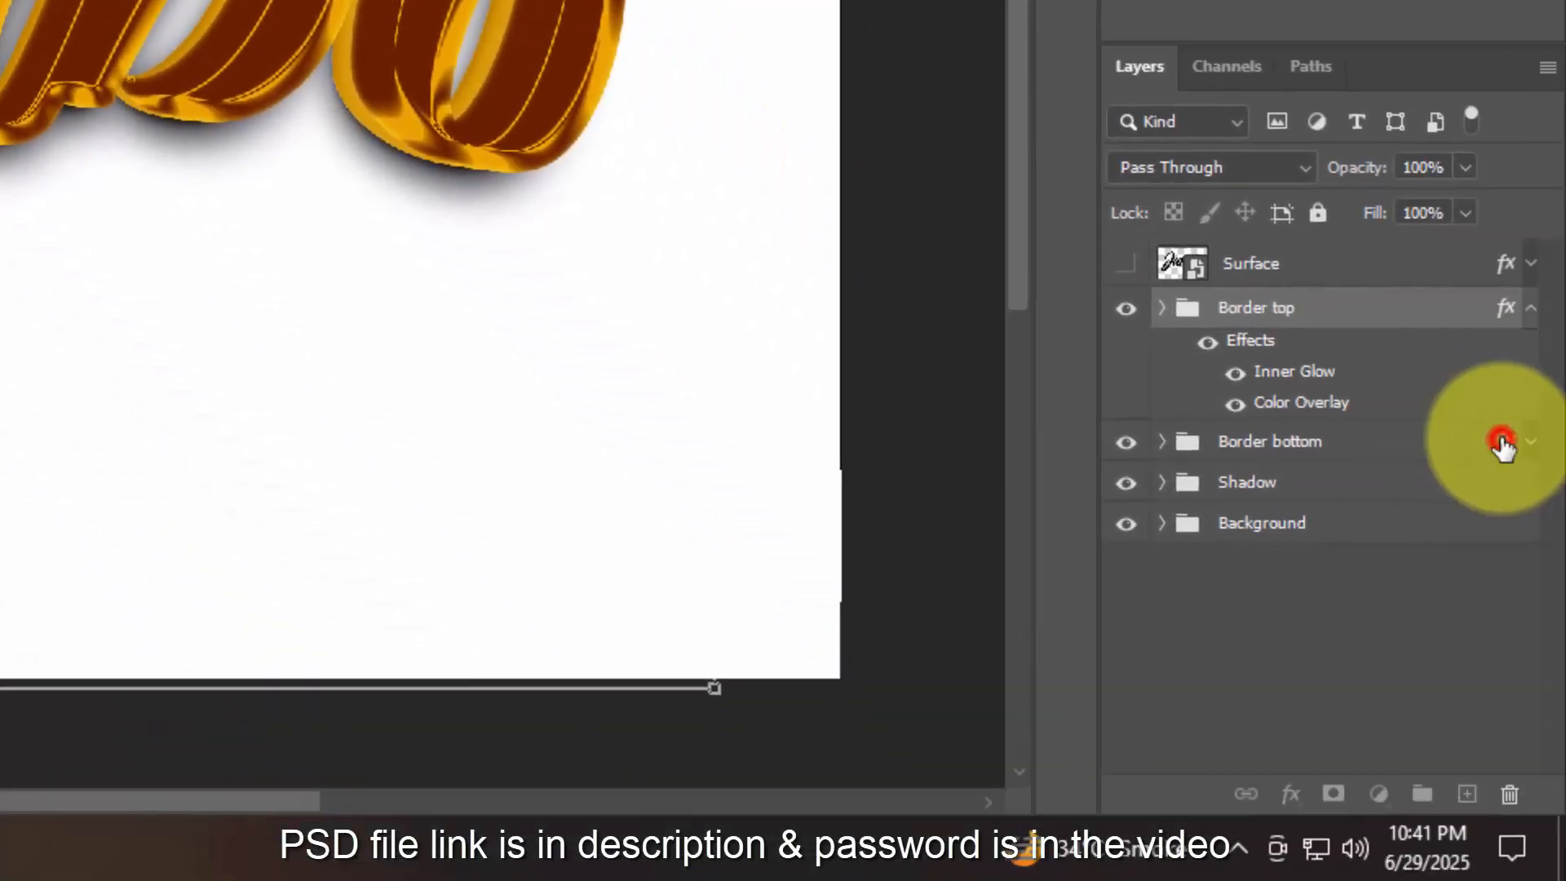
{"action": "double_click", "coordinate": [1503, 445]}
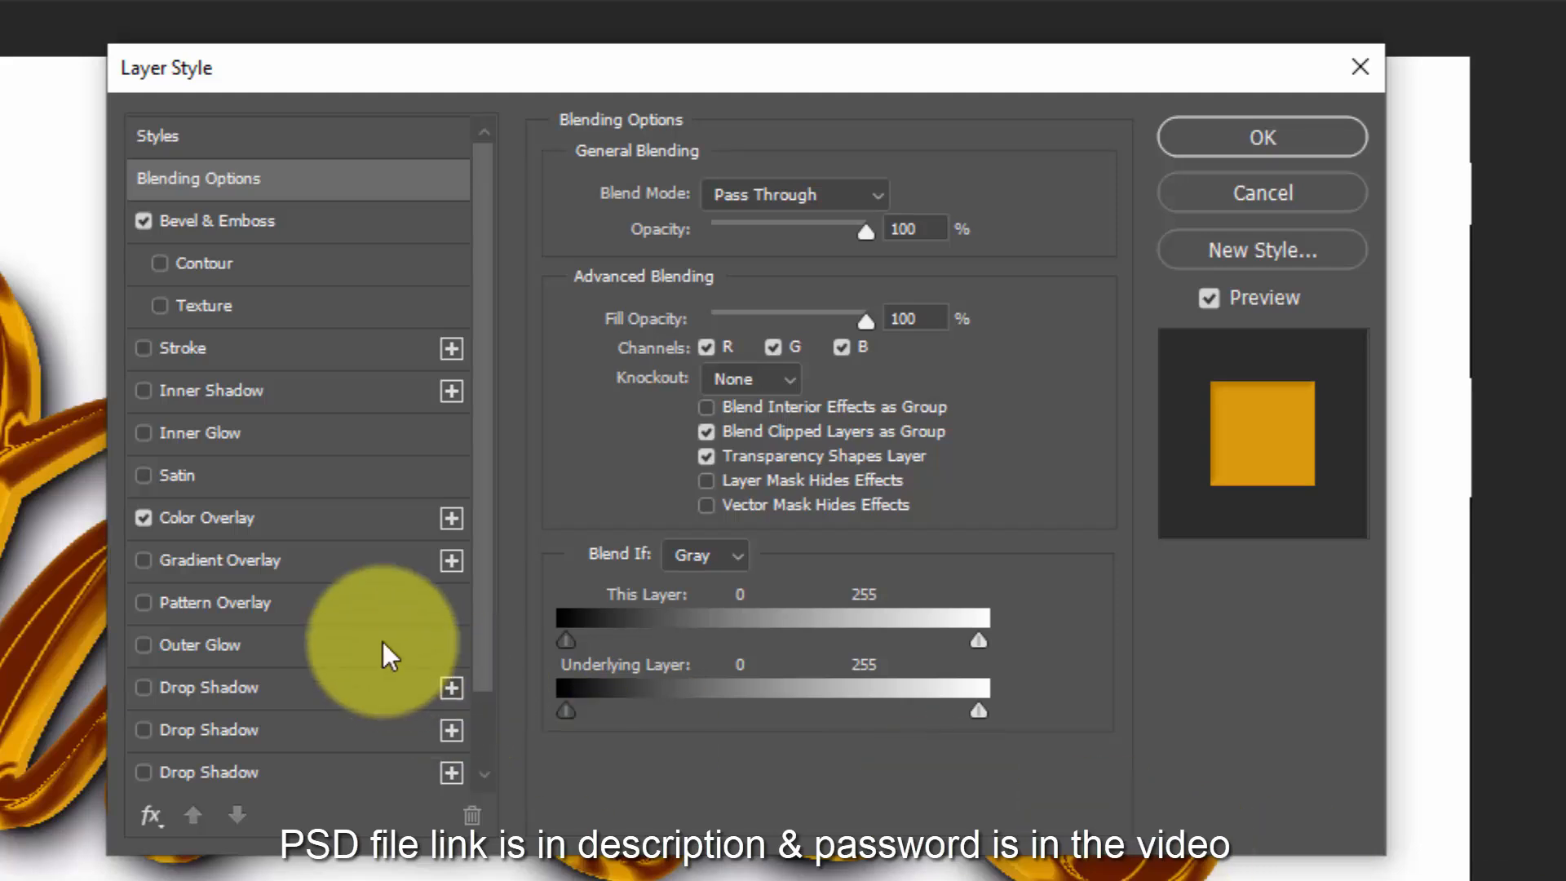
{"action": "left_click", "coordinate": [328, 517]}
{"action": "left_click", "coordinate": [765, 210]}
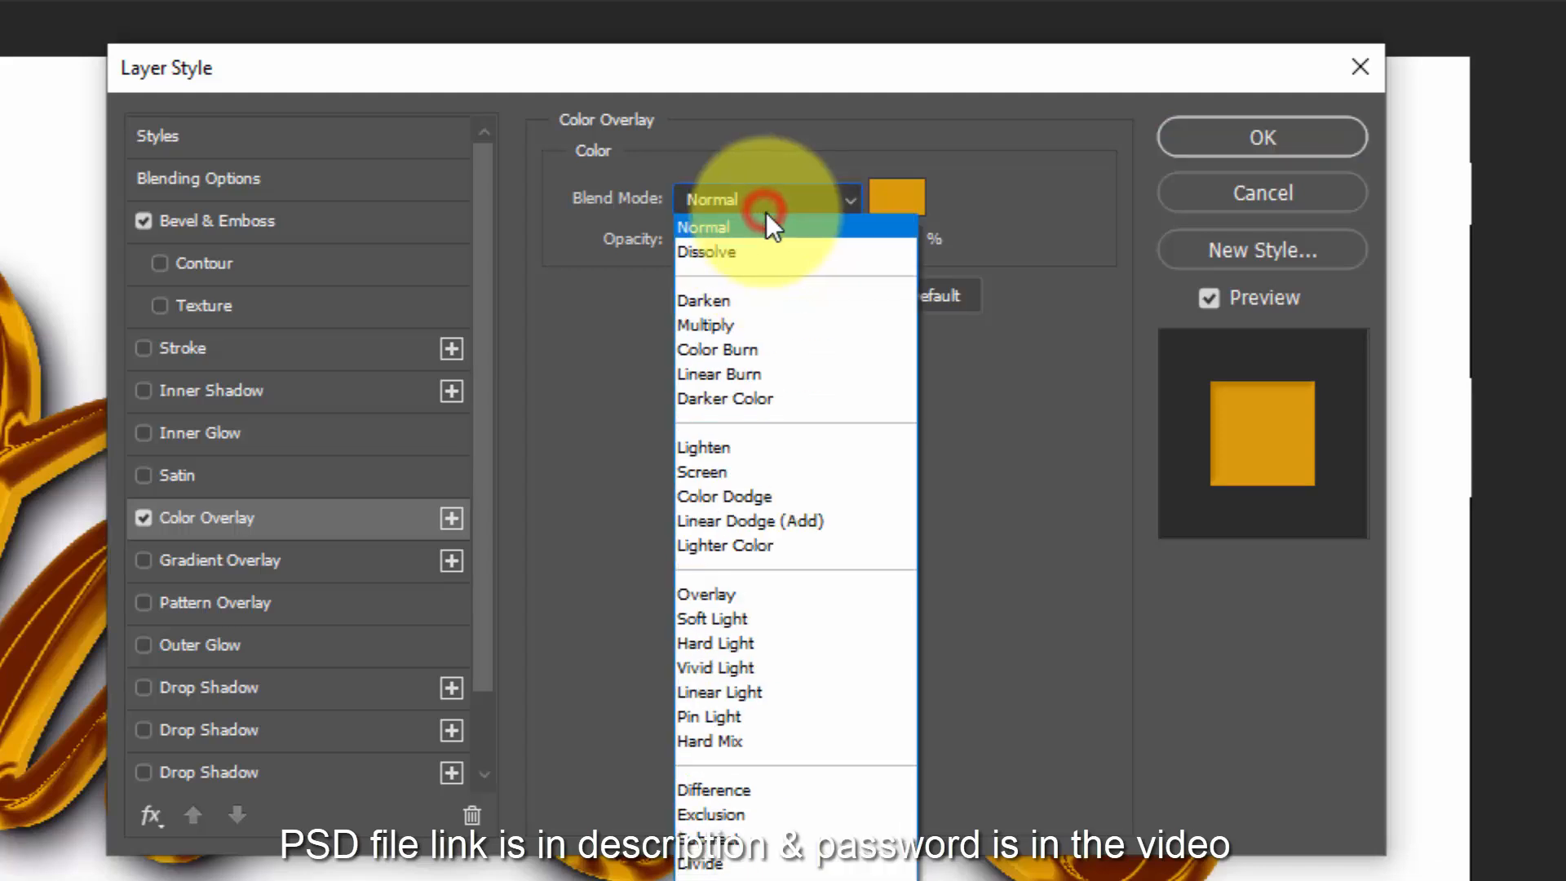
{"action": "left_click", "coordinate": [780, 375]}
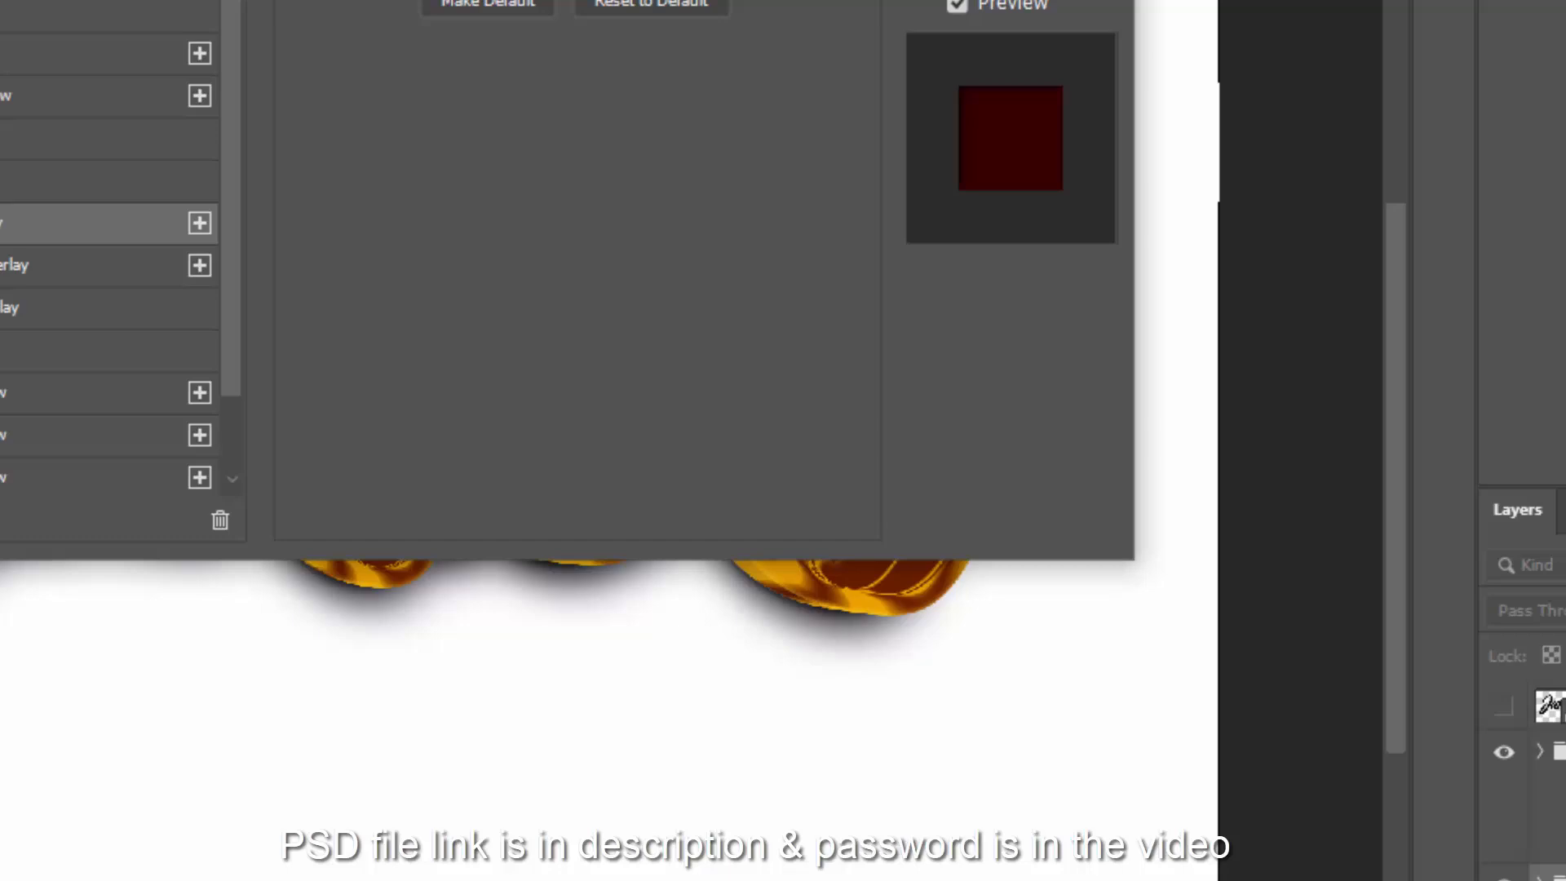
{"action": "left_click", "coordinate": [1271, 150]}
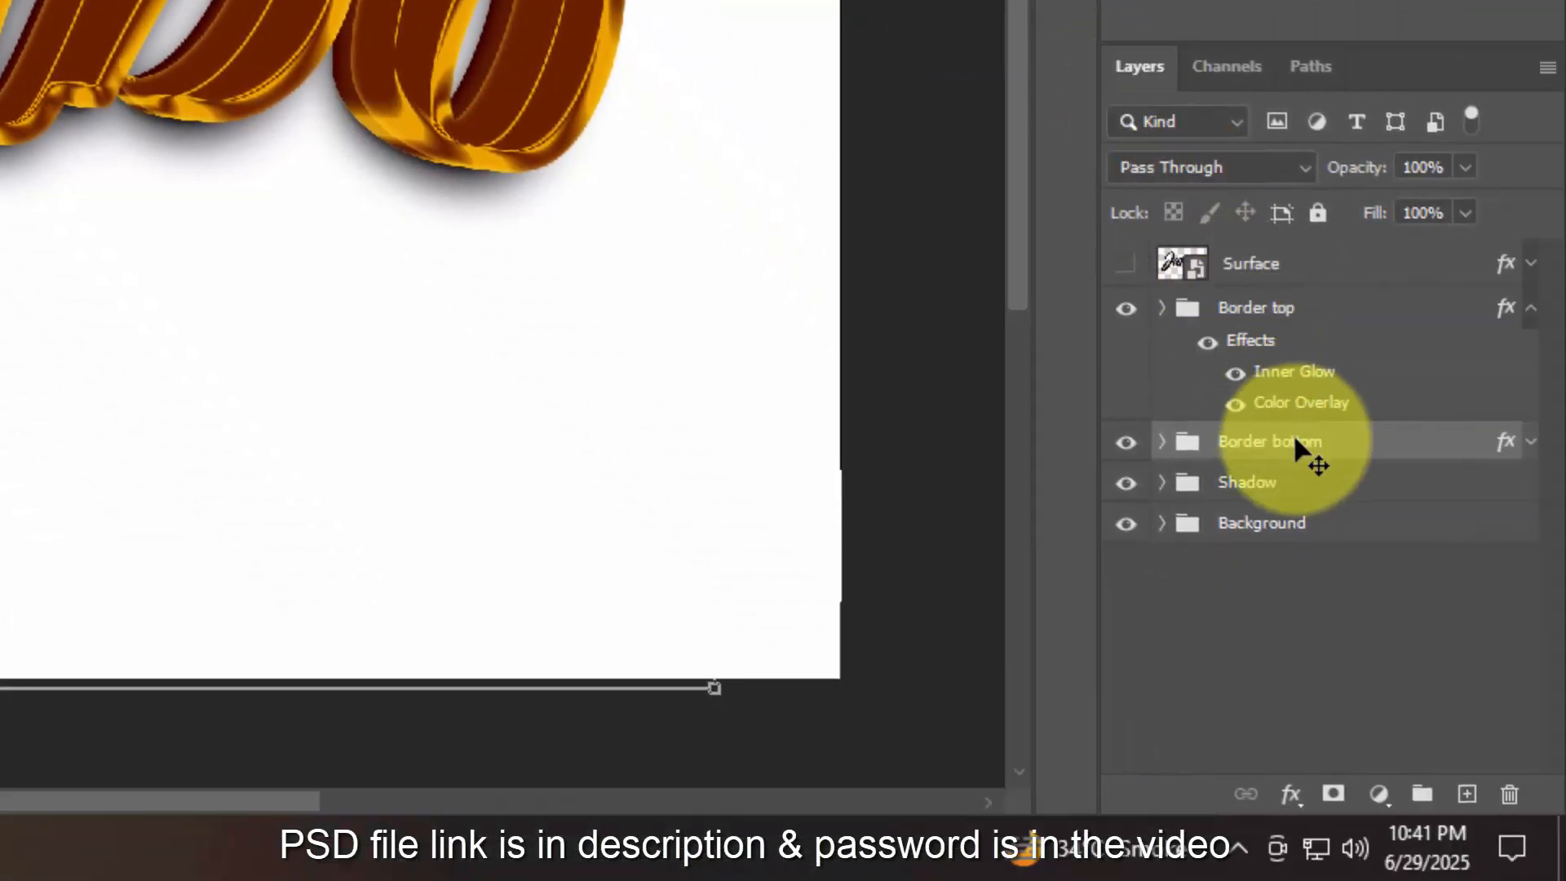
- Make the Surface layer visible and clear its existing layer style
{"action": "left_click", "coordinate": [1536, 310]}
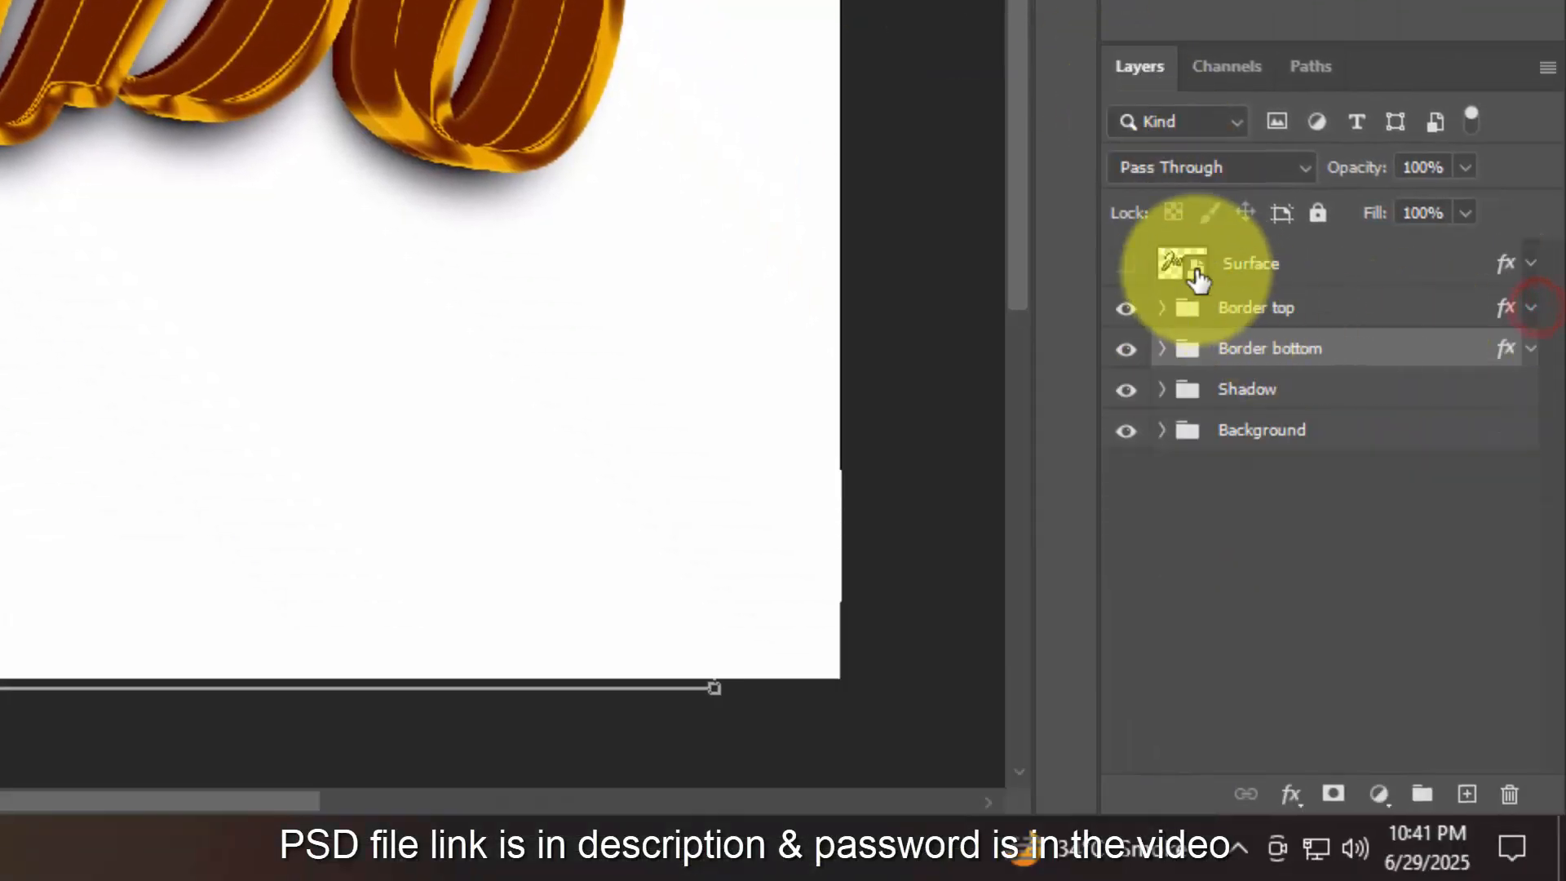
{"action": "left_click", "coordinate": [1126, 262]}
{"action": "left_click", "coordinate": [1332, 273]}
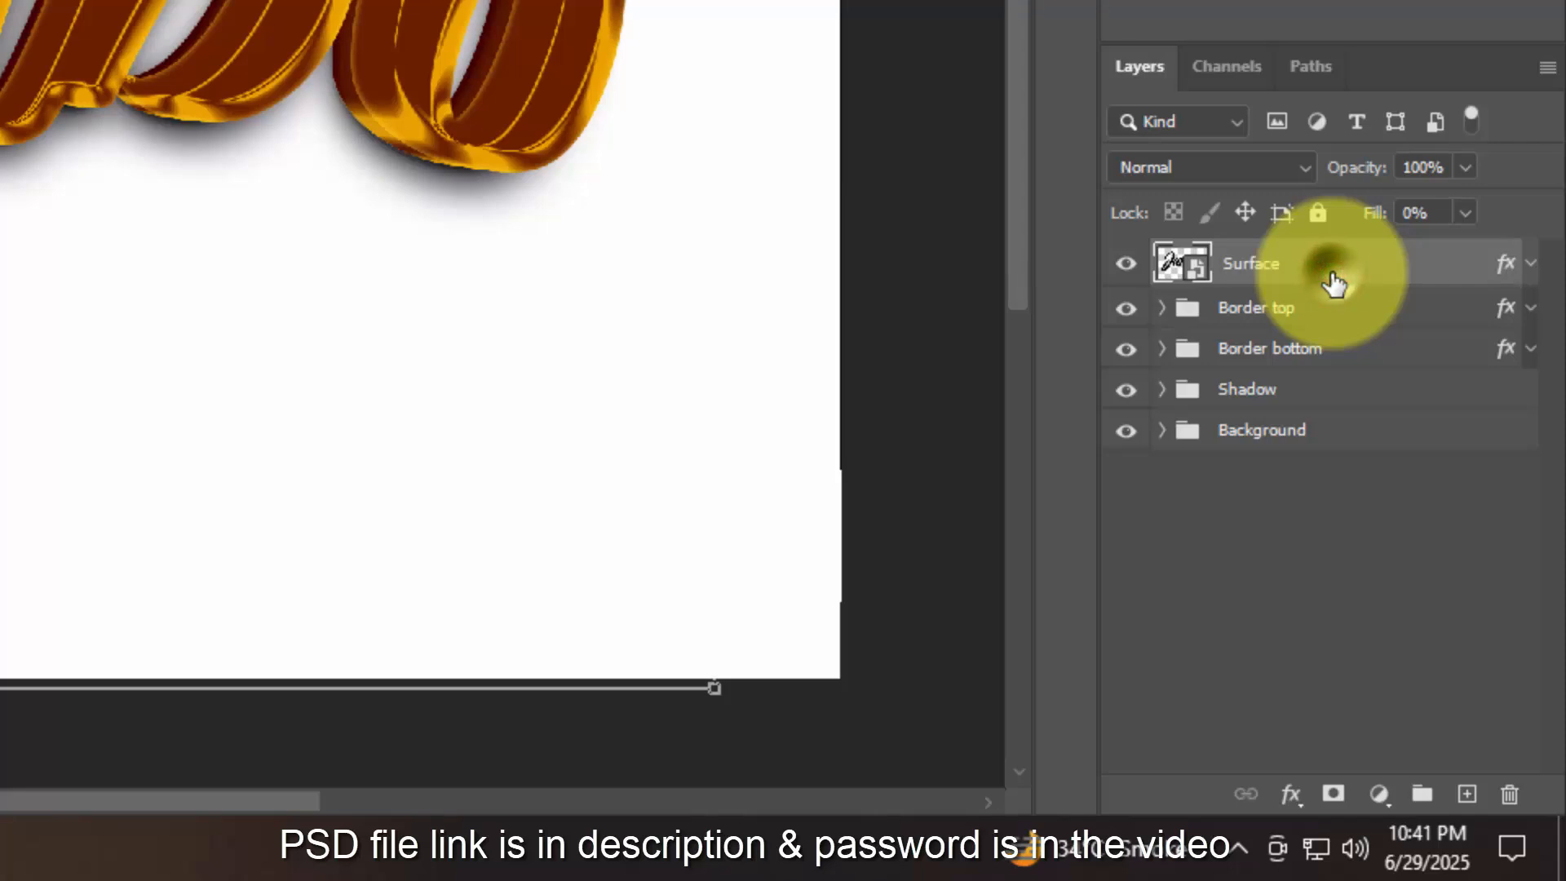
{"action": "right_click", "coordinate": [1334, 284]}
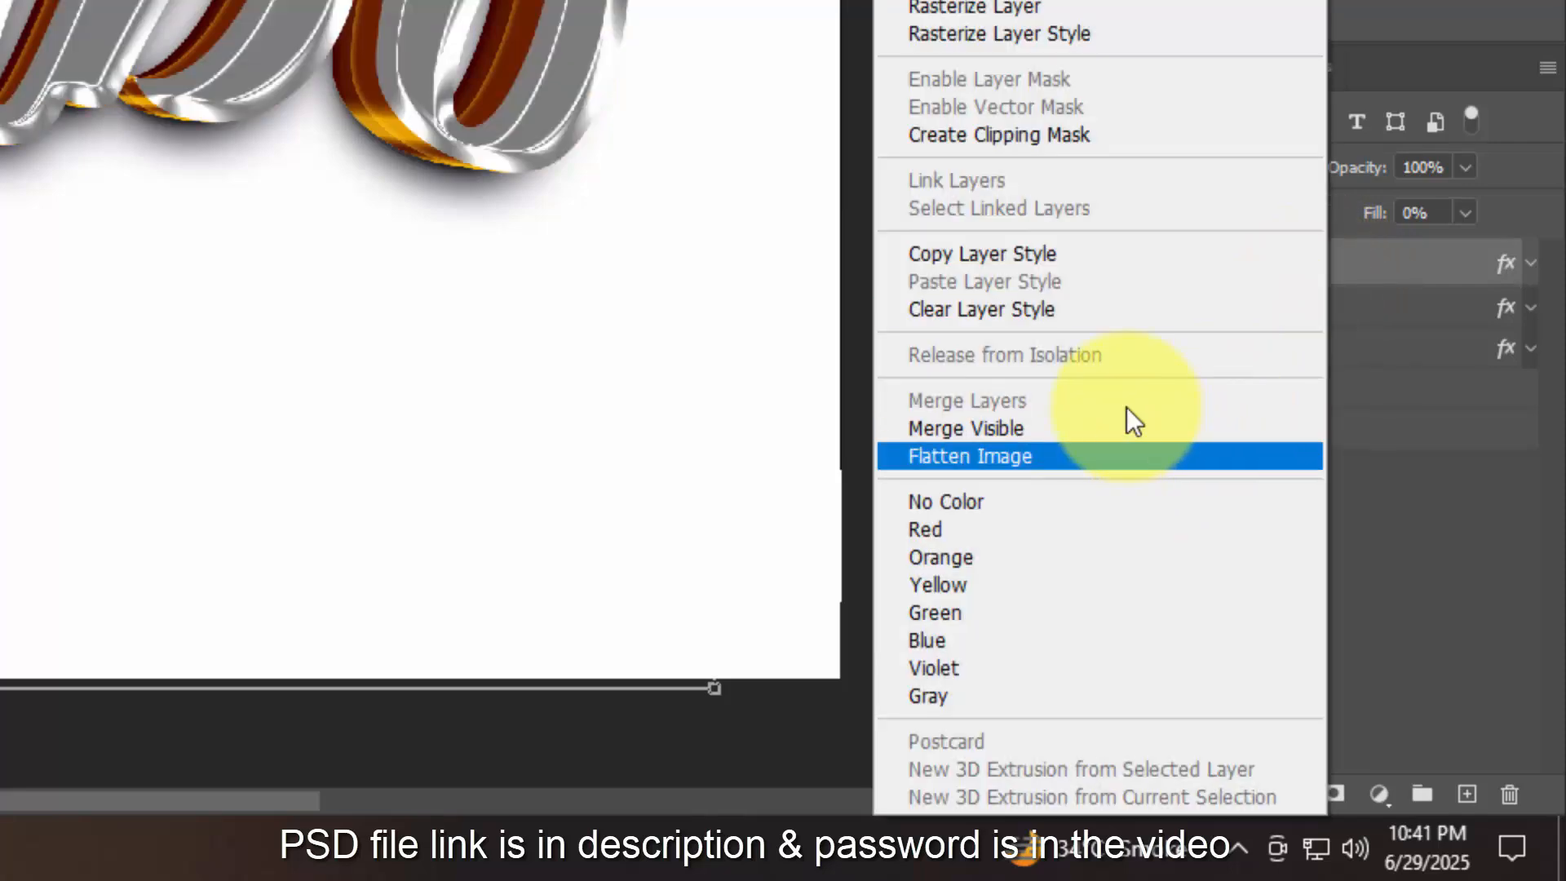
{"action": "left_click", "coordinate": [1073, 308]}
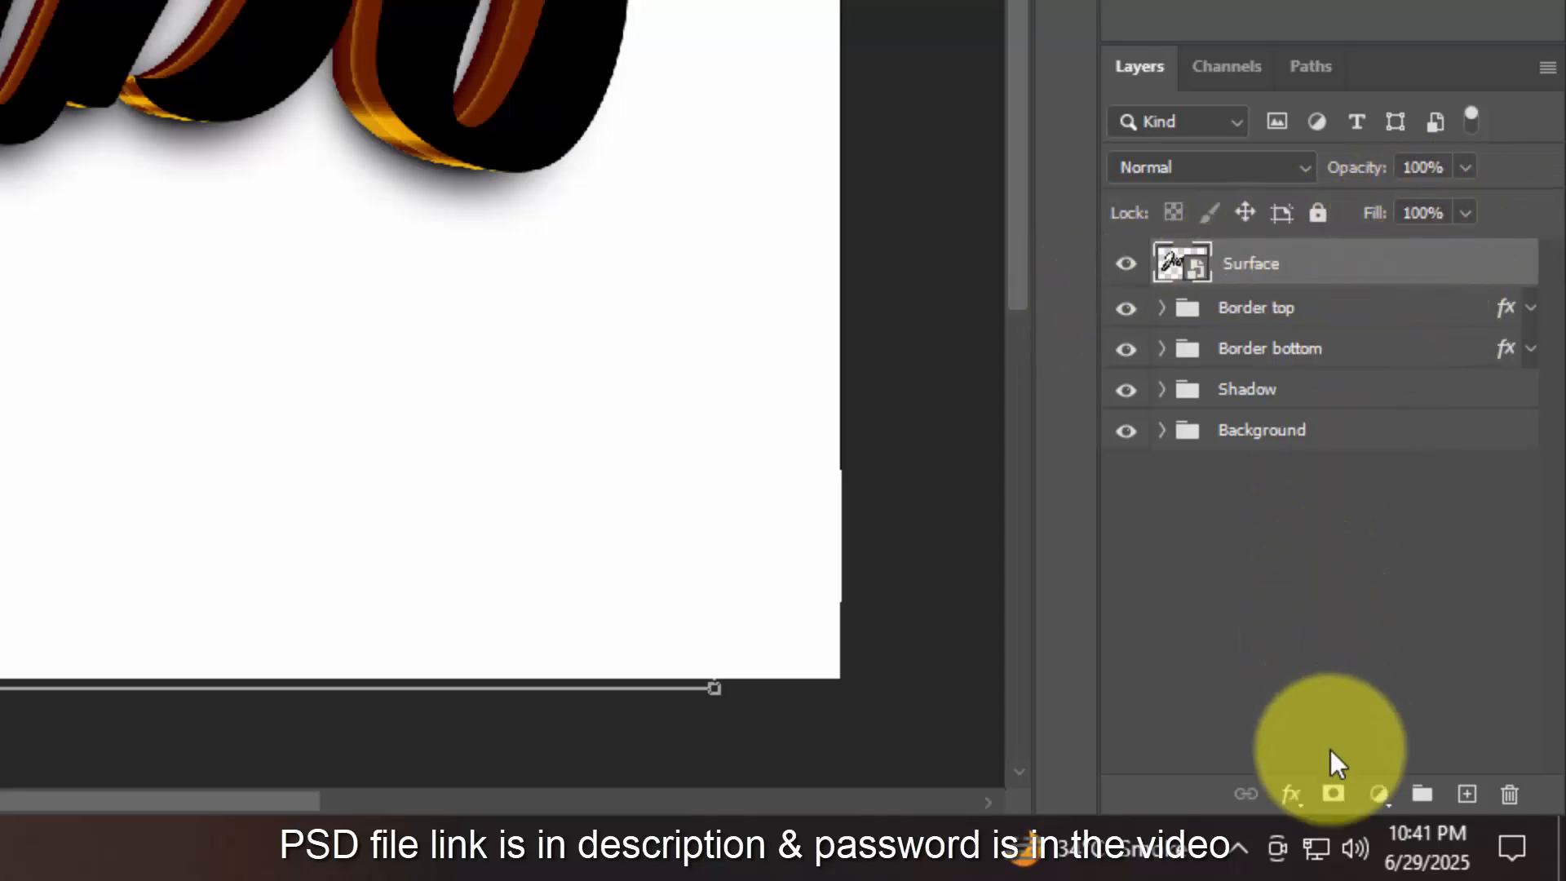
- Set the Surface layer's fill opacity to 0% in its blending options
{"action": "left_click", "coordinate": [1290, 794]}
{"action": "left_click", "coordinate": [1324, 488]}
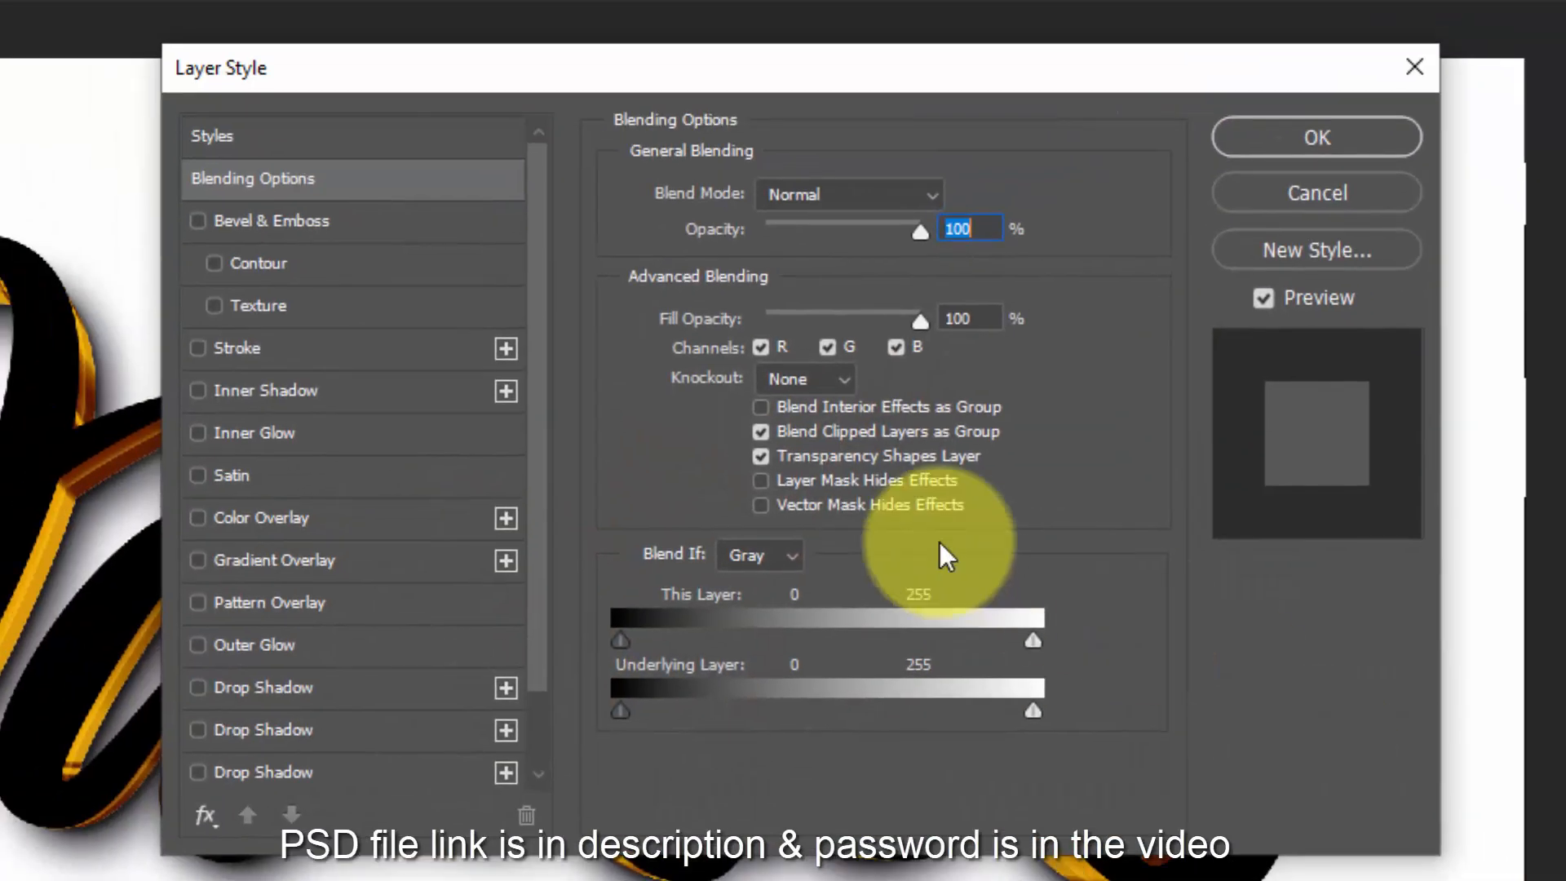
{"action": "left_click", "coordinate": [972, 319]}
{"action": "type", "text": "0"}
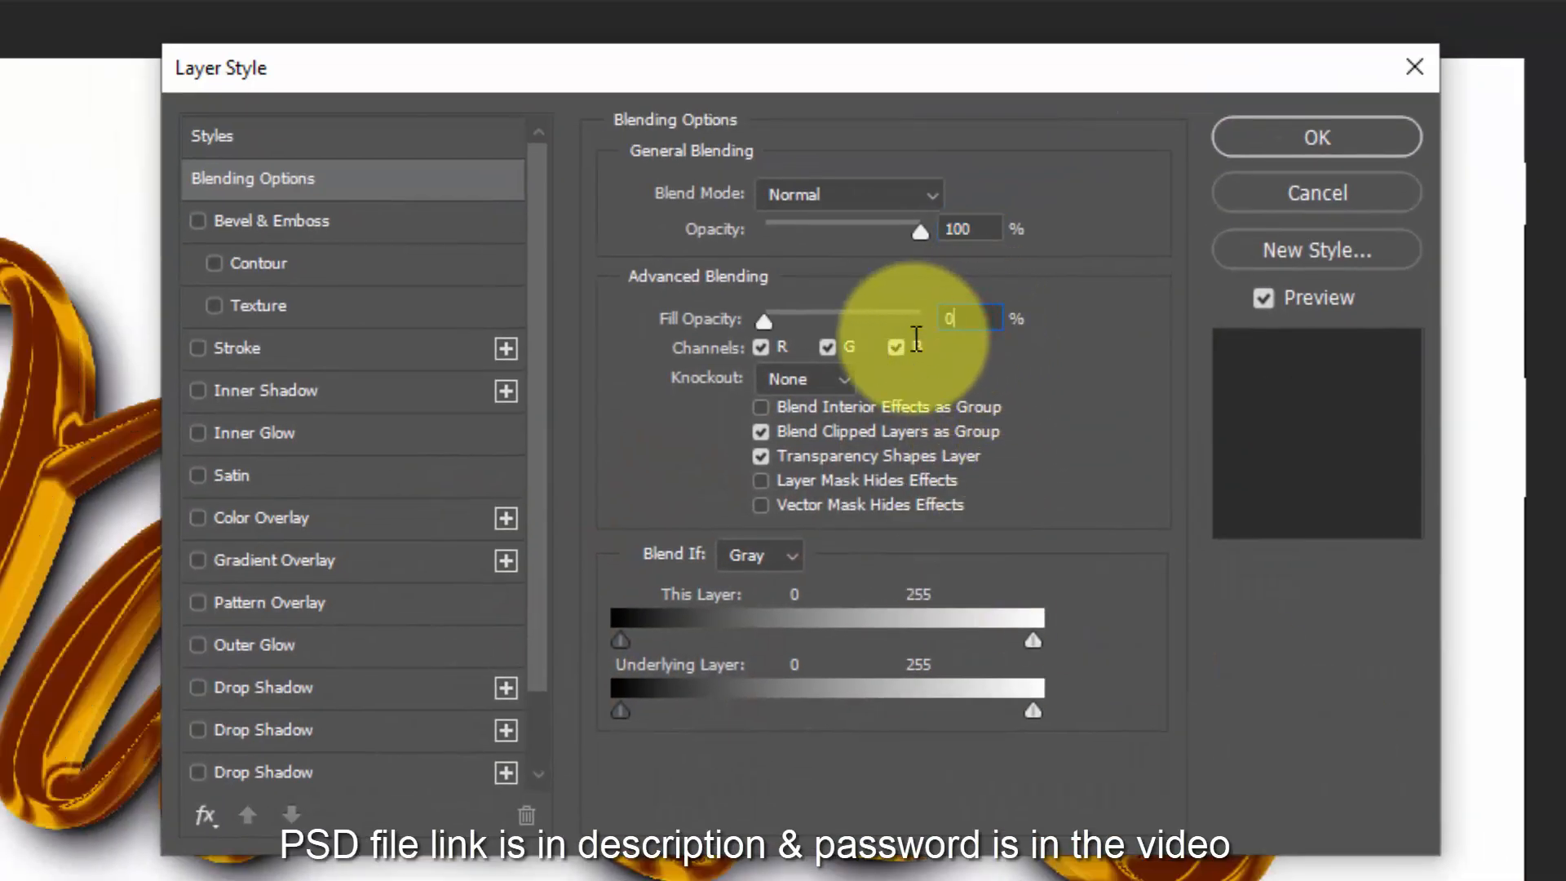
- Add an Inner Glow effect to the Surface layer with 42% opacity
{"action": "left_click", "coordinate": [321, 430]}
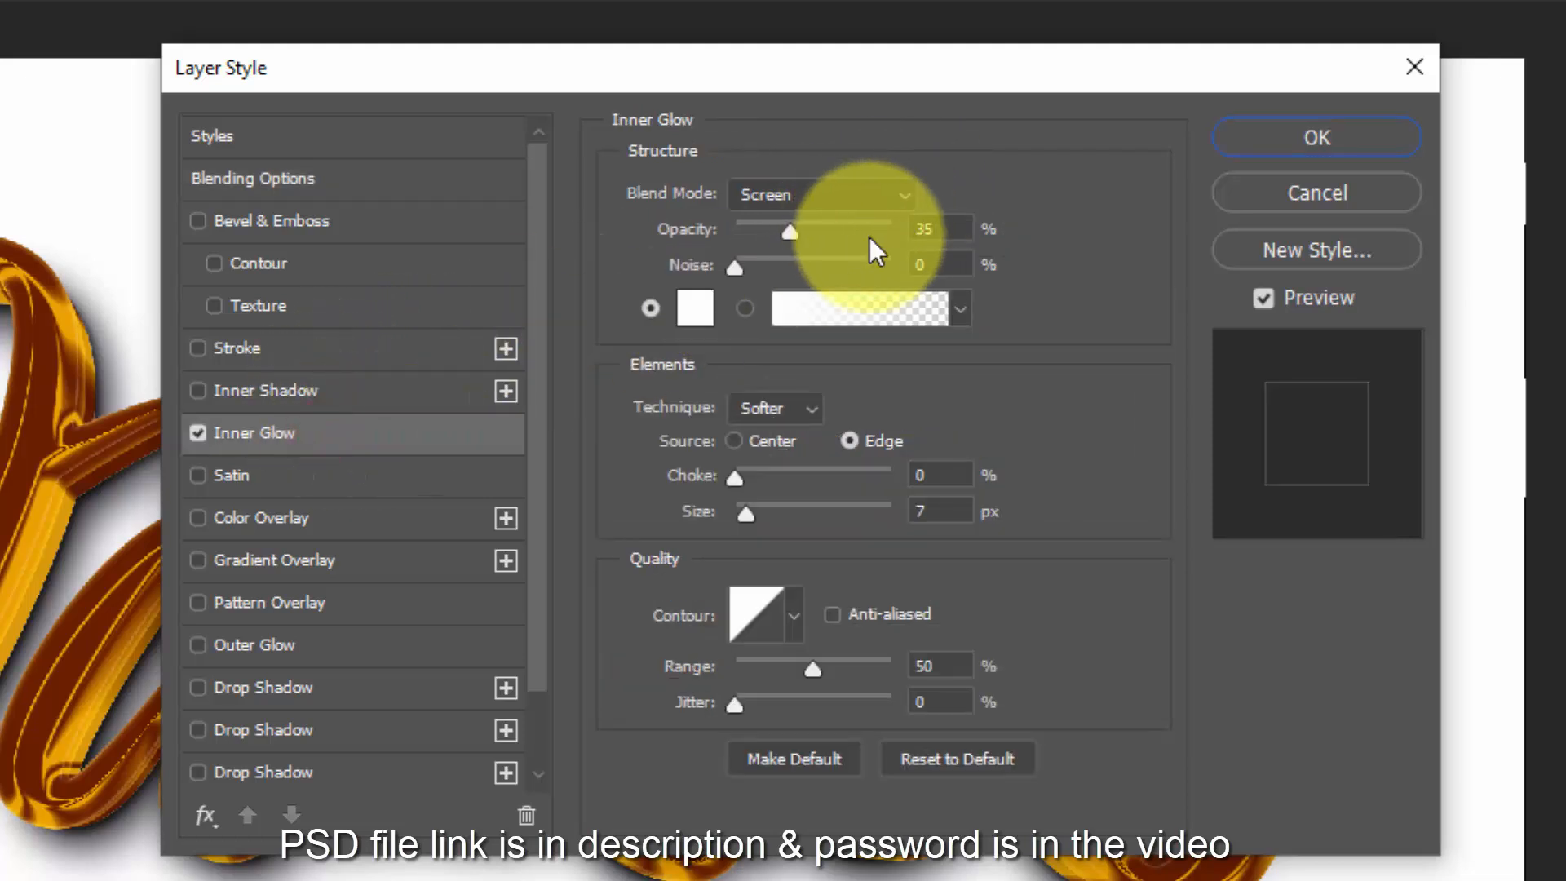
{"action": "left_click", "coordinate": [936, 230]}
{"action": "key", "text": "Up"}
{"action": "key", "text": "Up"}
{"action": "key", "text": "Up"}
{"action": "key", "text": "Up"}
{"action": "key", "text": "Up"}
{"action": "key", "text": "Up"}
{"action": "key", "text": "Up"}
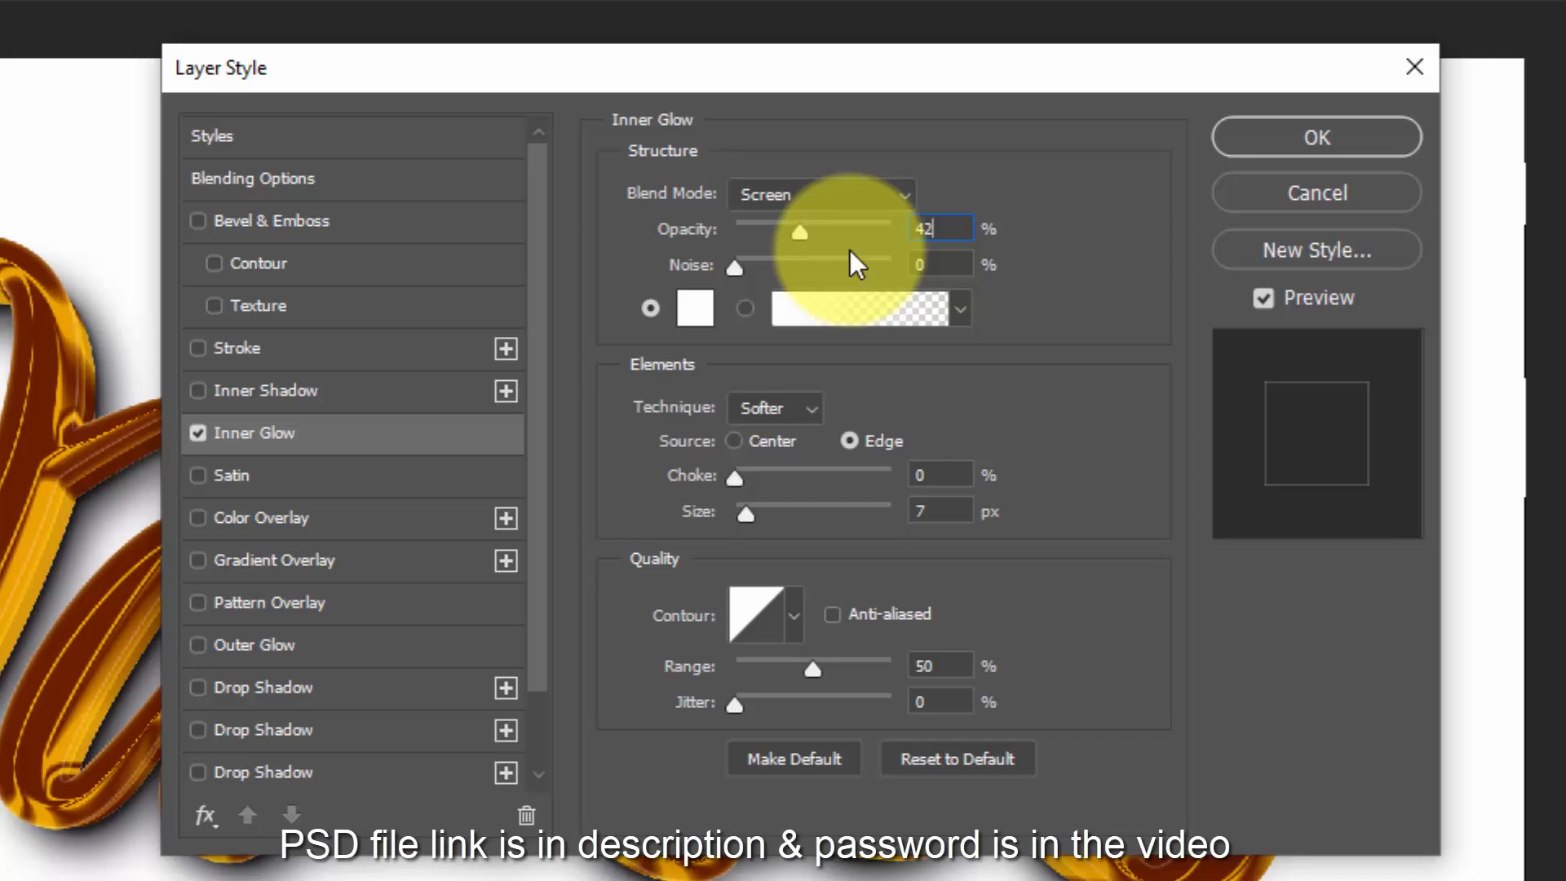
- Set the Surface inner glow's colour to the light blue #a4cbff
{"action": "left_click", "coordinate": [705, 321]}
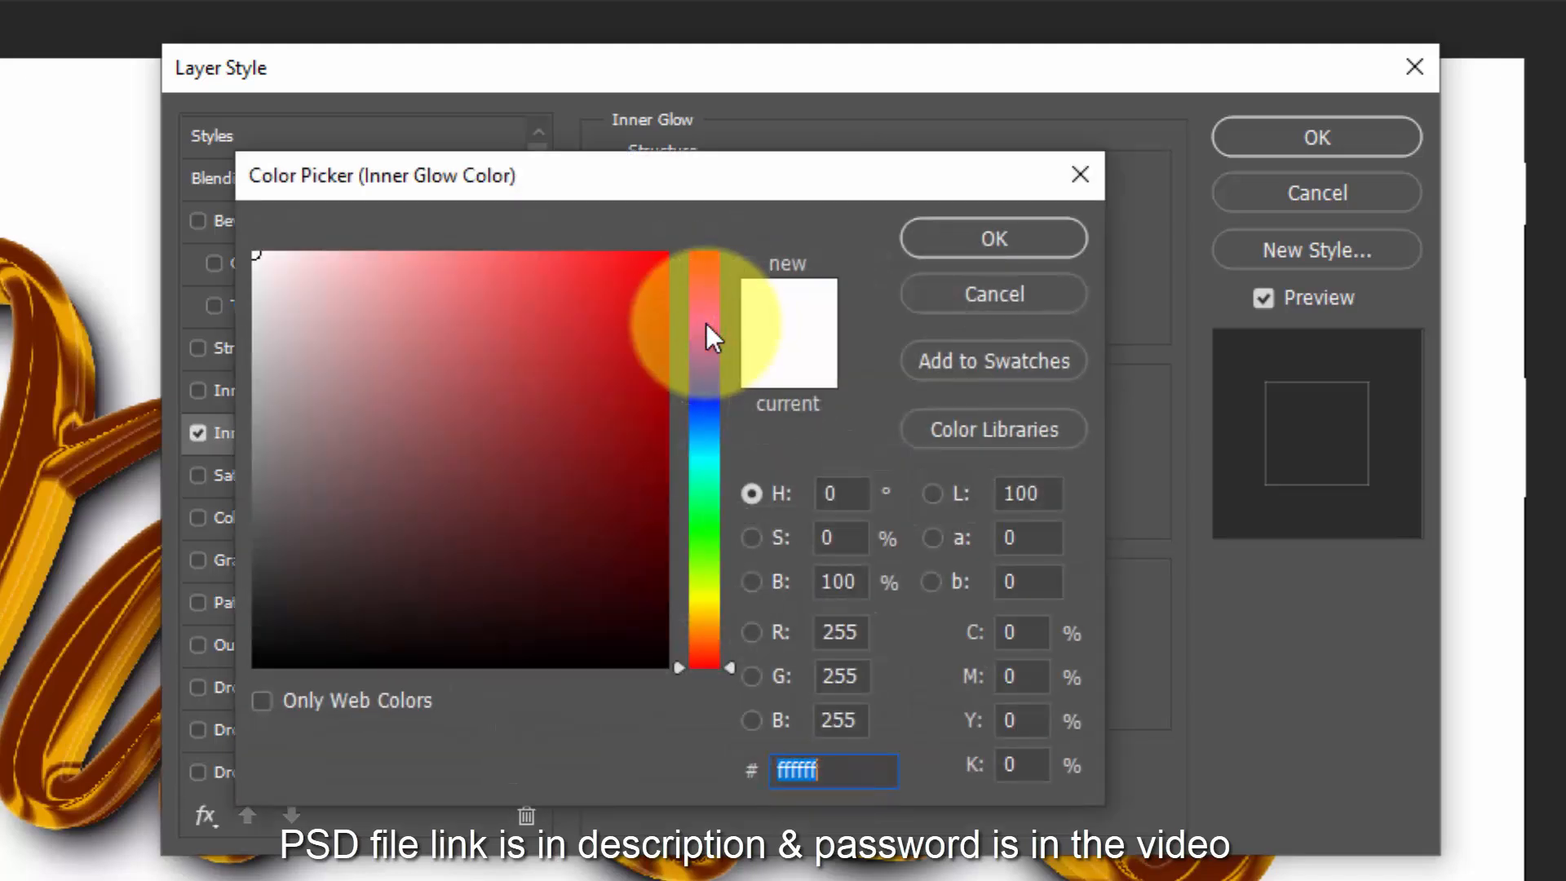
{"action": "type", "text": "a4"}
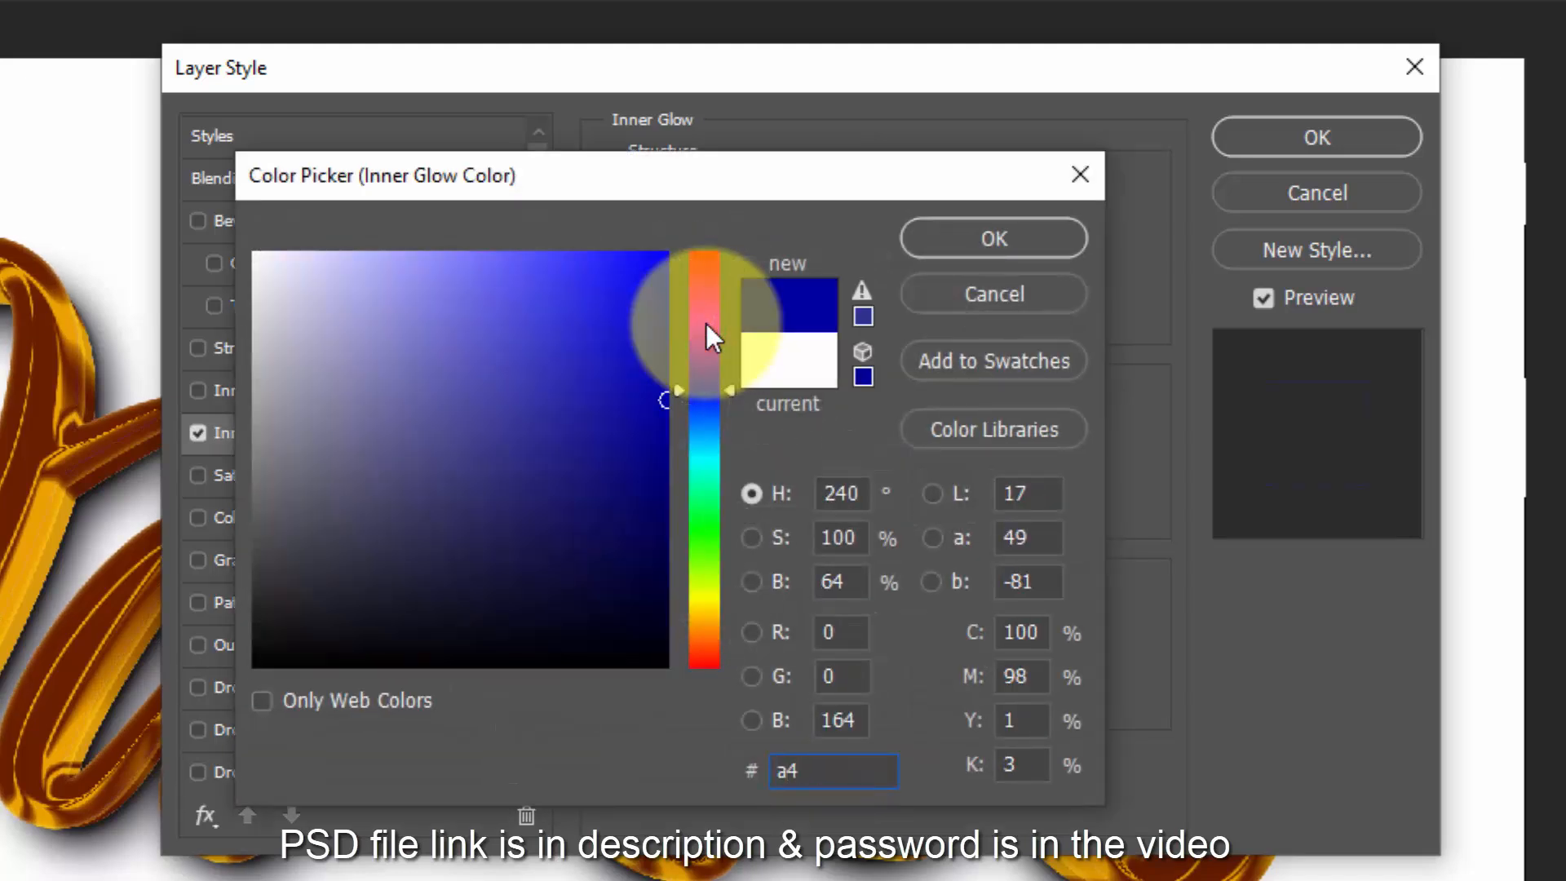
{"action": "type", "text": "cbff"}
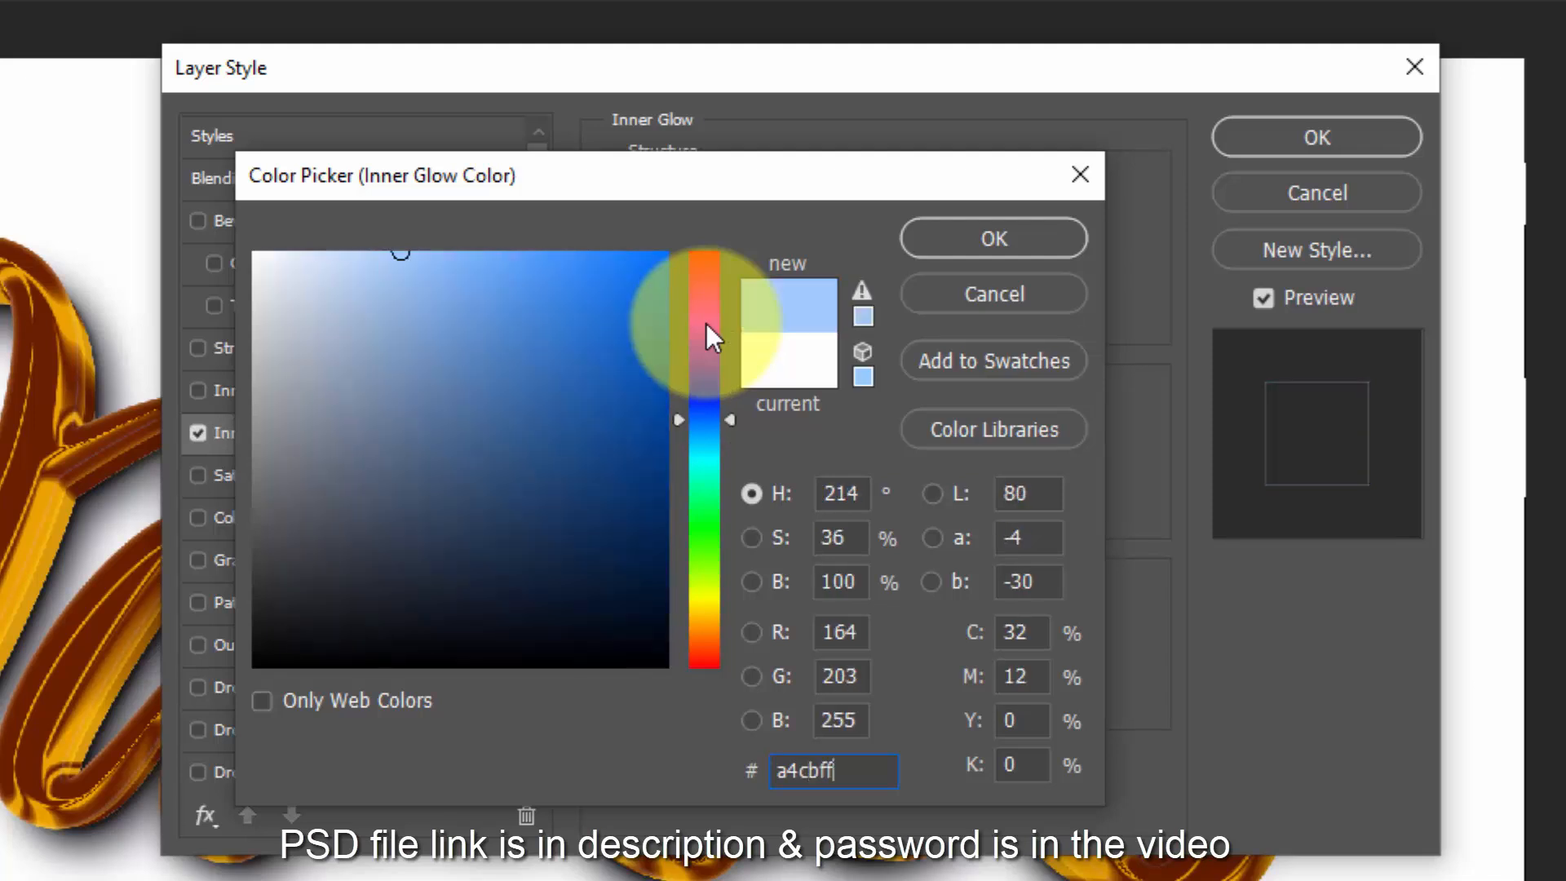
{"action": "left_click", "coordinate": [993, 245]}
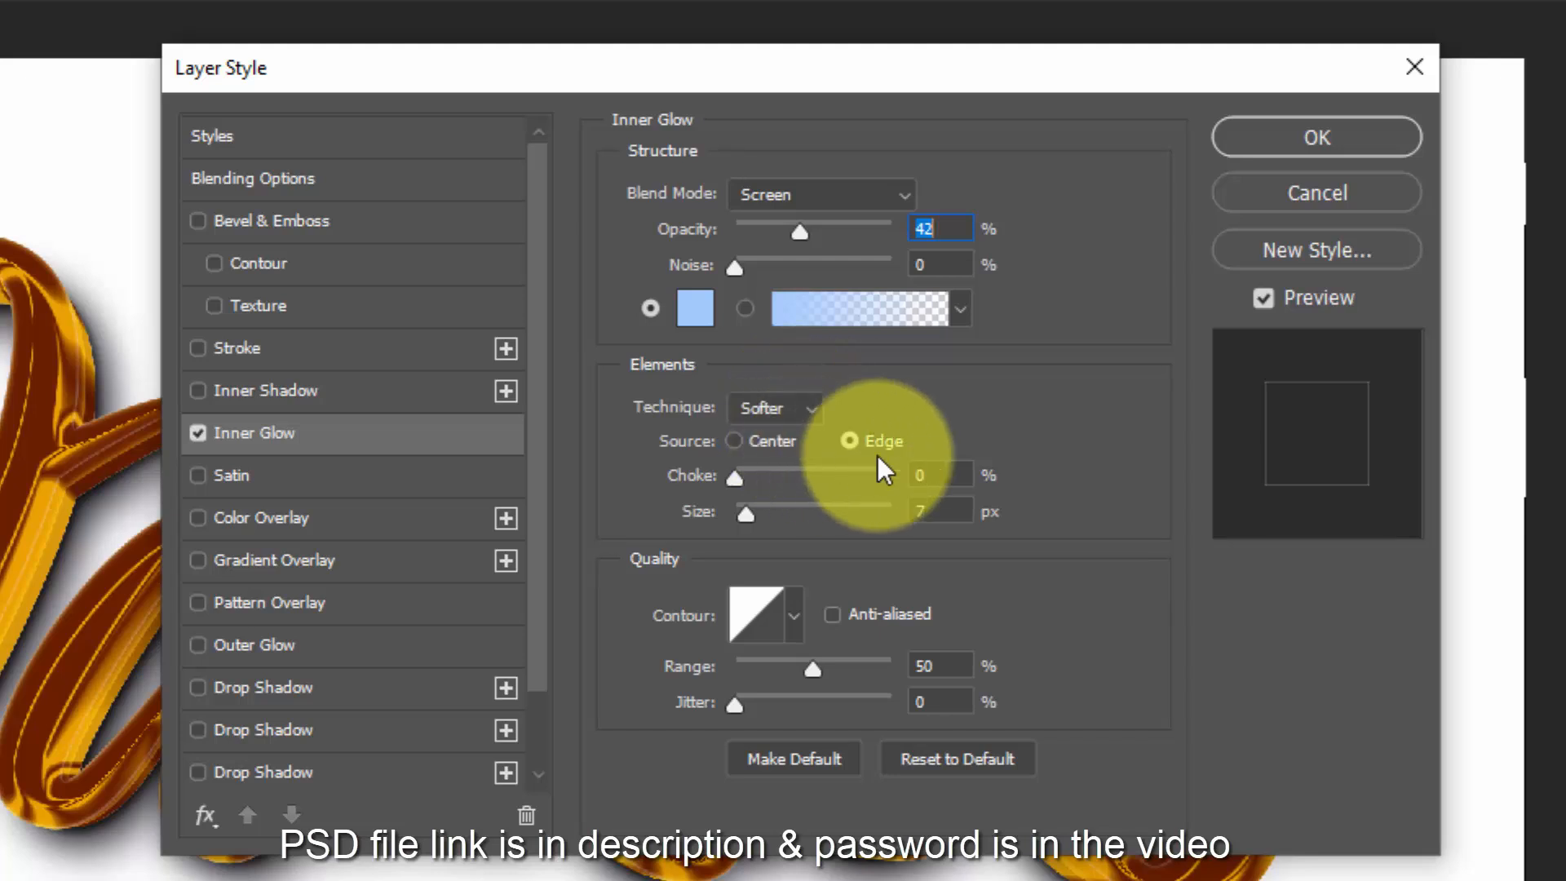
- Set the Surface inner glow's size to 9 px
{"action": "left_click", "coordinate": [938, 477]}
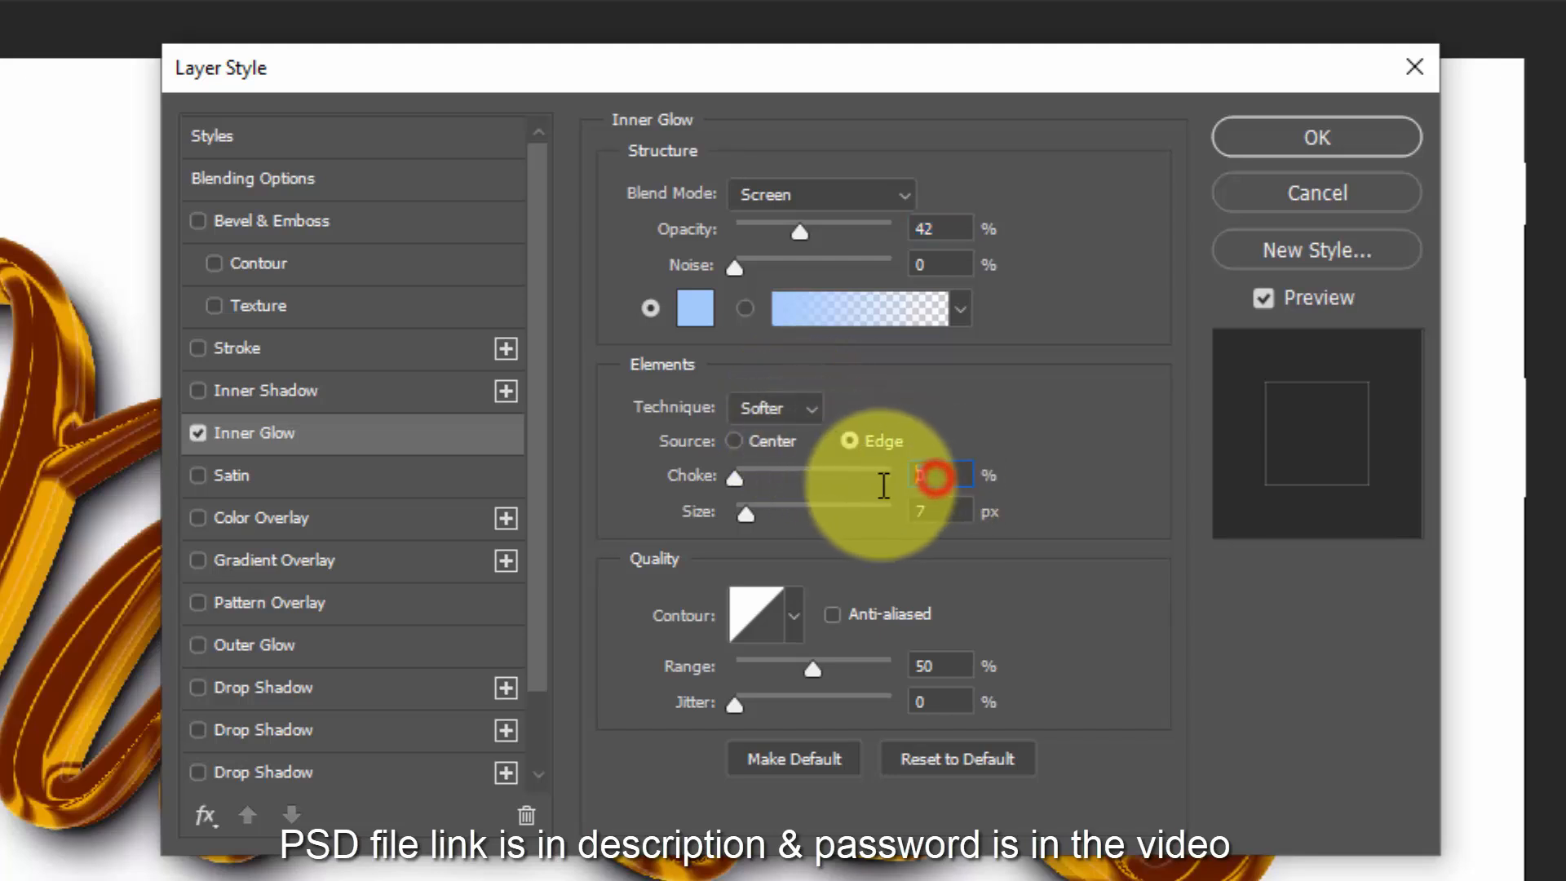
{"action": "left_click", "coordinate": [944, 508]}
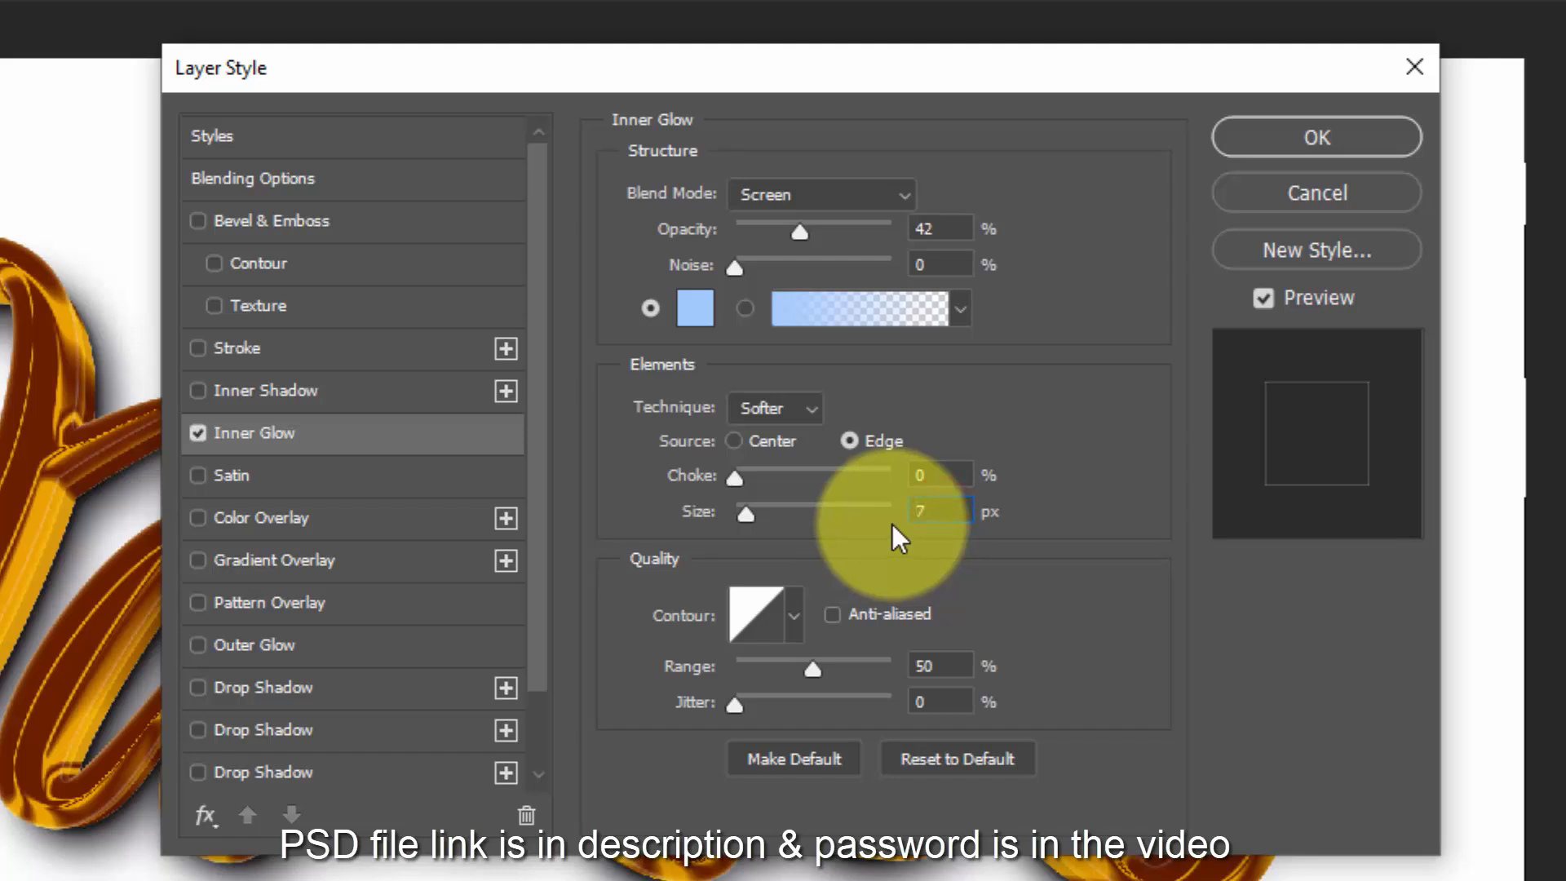
{"action": "key", "text": "Up"}
{"action": "key", "text": "Up"}
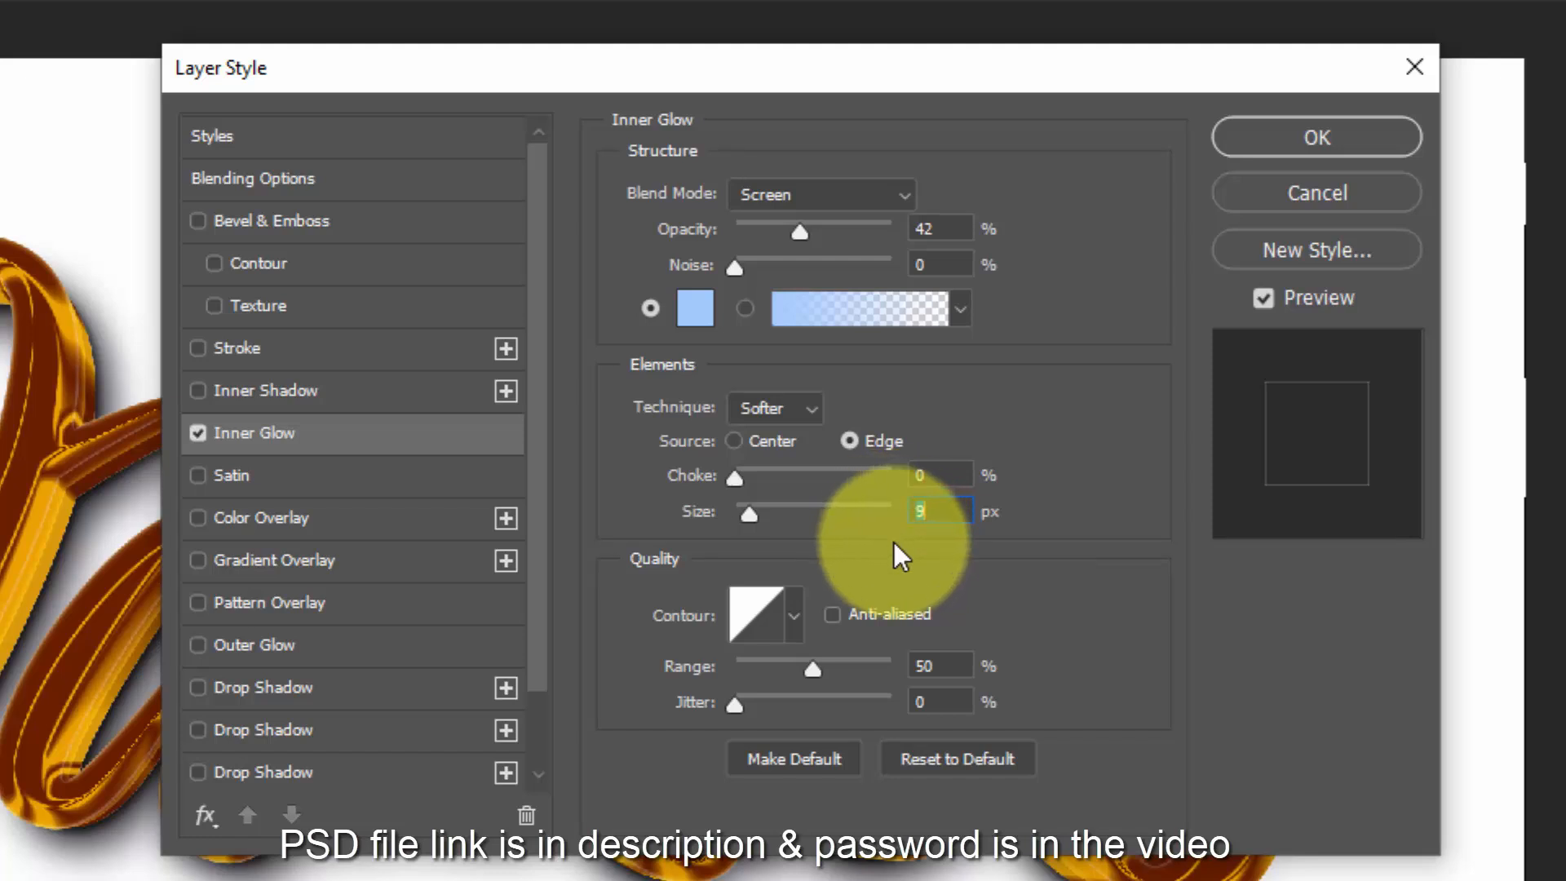
{"action": "left_click", "coordinate": [939, 666]}
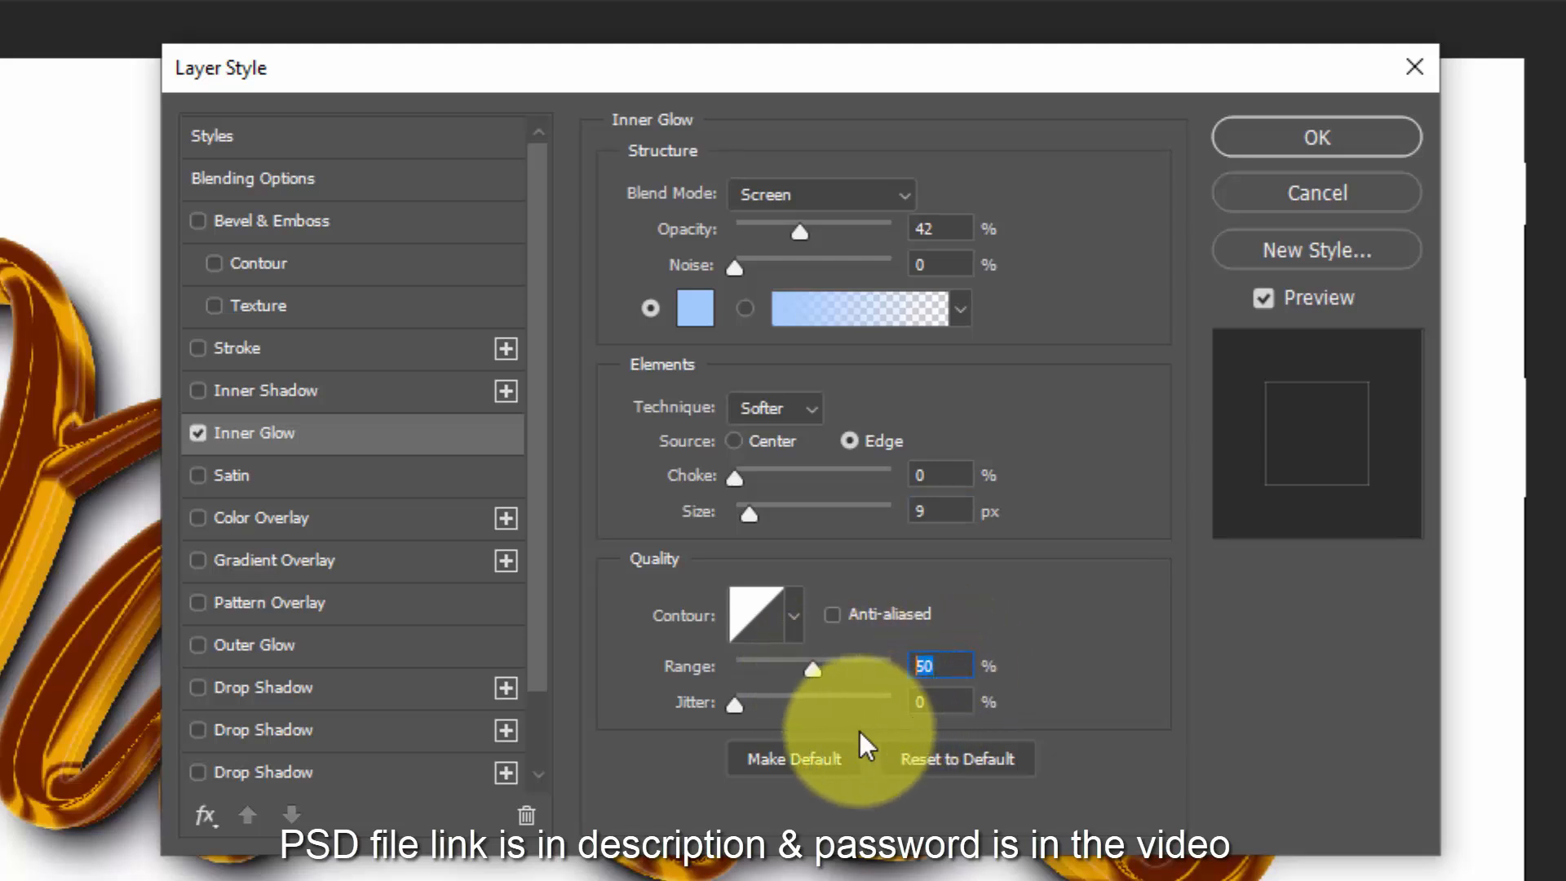
- Add a Color Overlay effect to the Surface layer in Normal mode with the yellow #fcf13e
{"action": "left_click", "coordinate": [256, 517]}
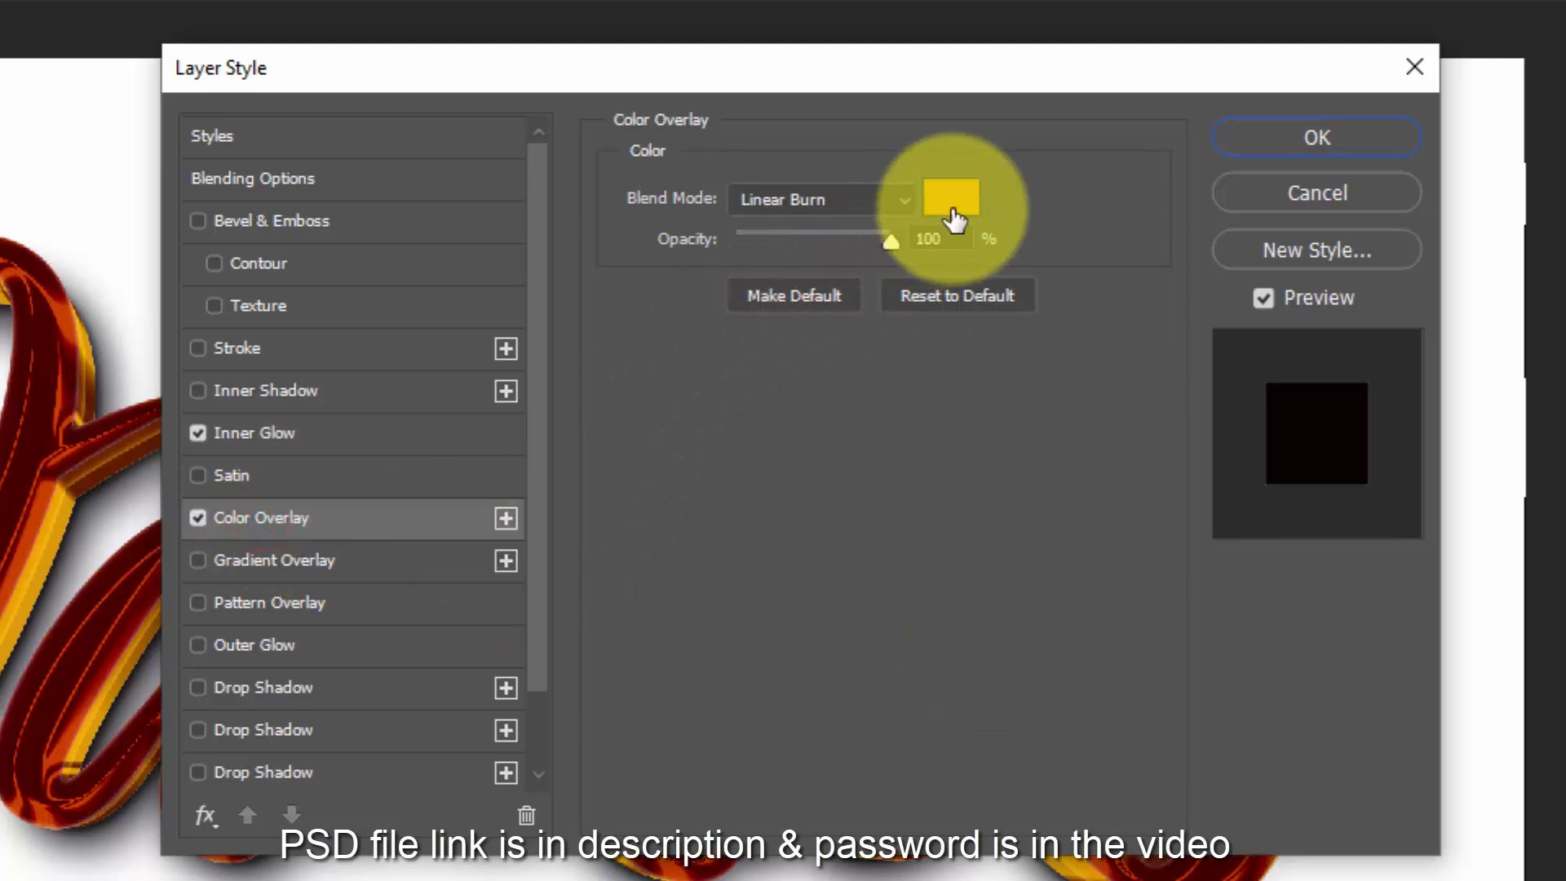
{"action": "left_click", "coordinate": [857, 213]}
{"action": "left_click", "coordinate": [825, 248]}
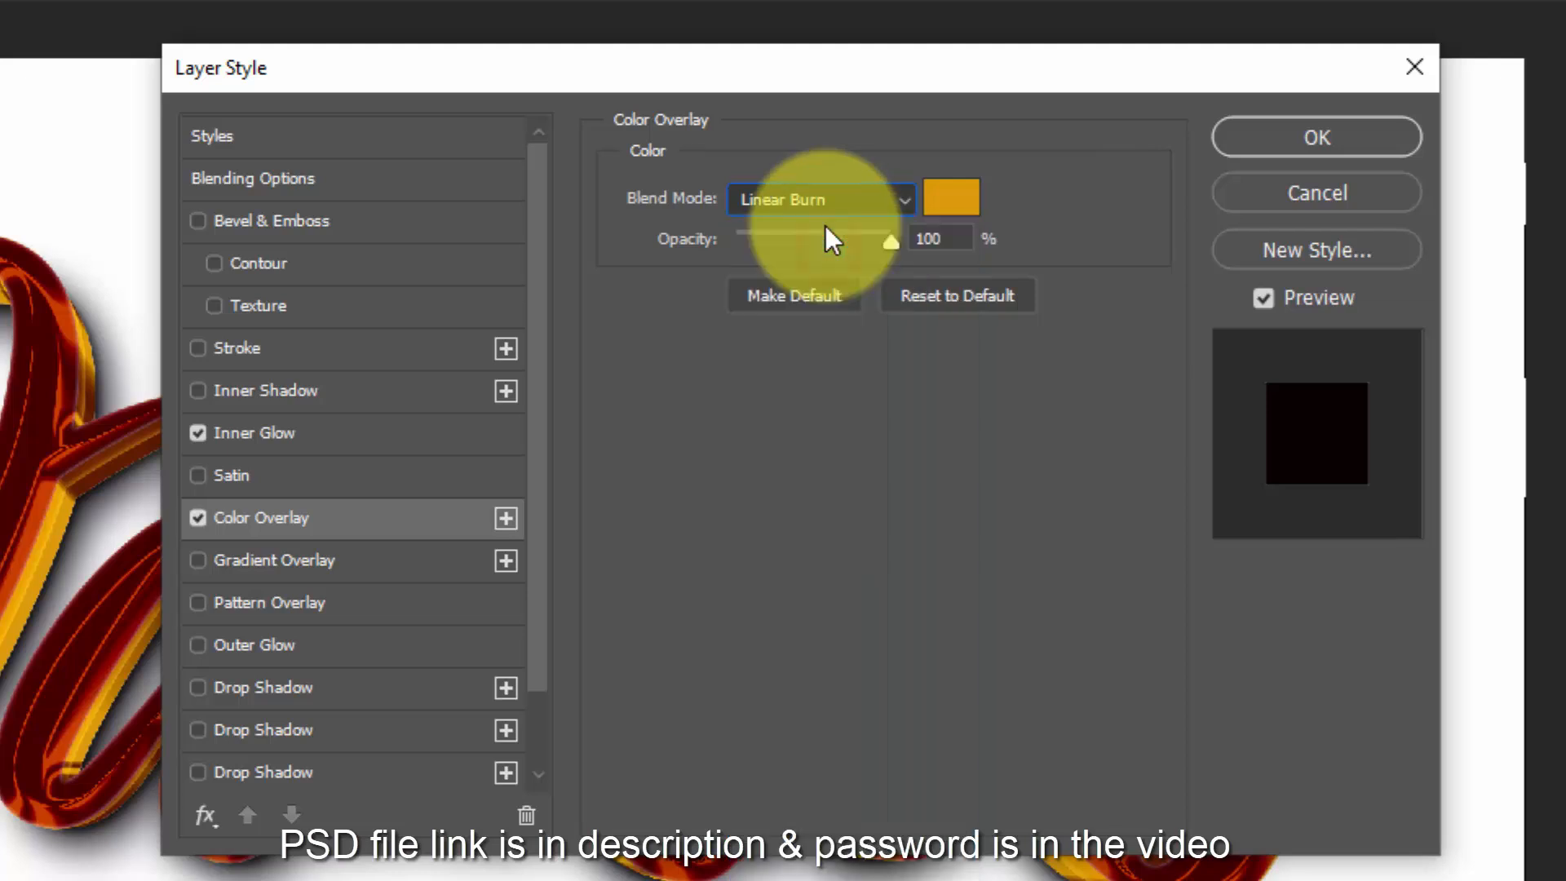
{"action": "left_click", "coordinate": [956, 203]}
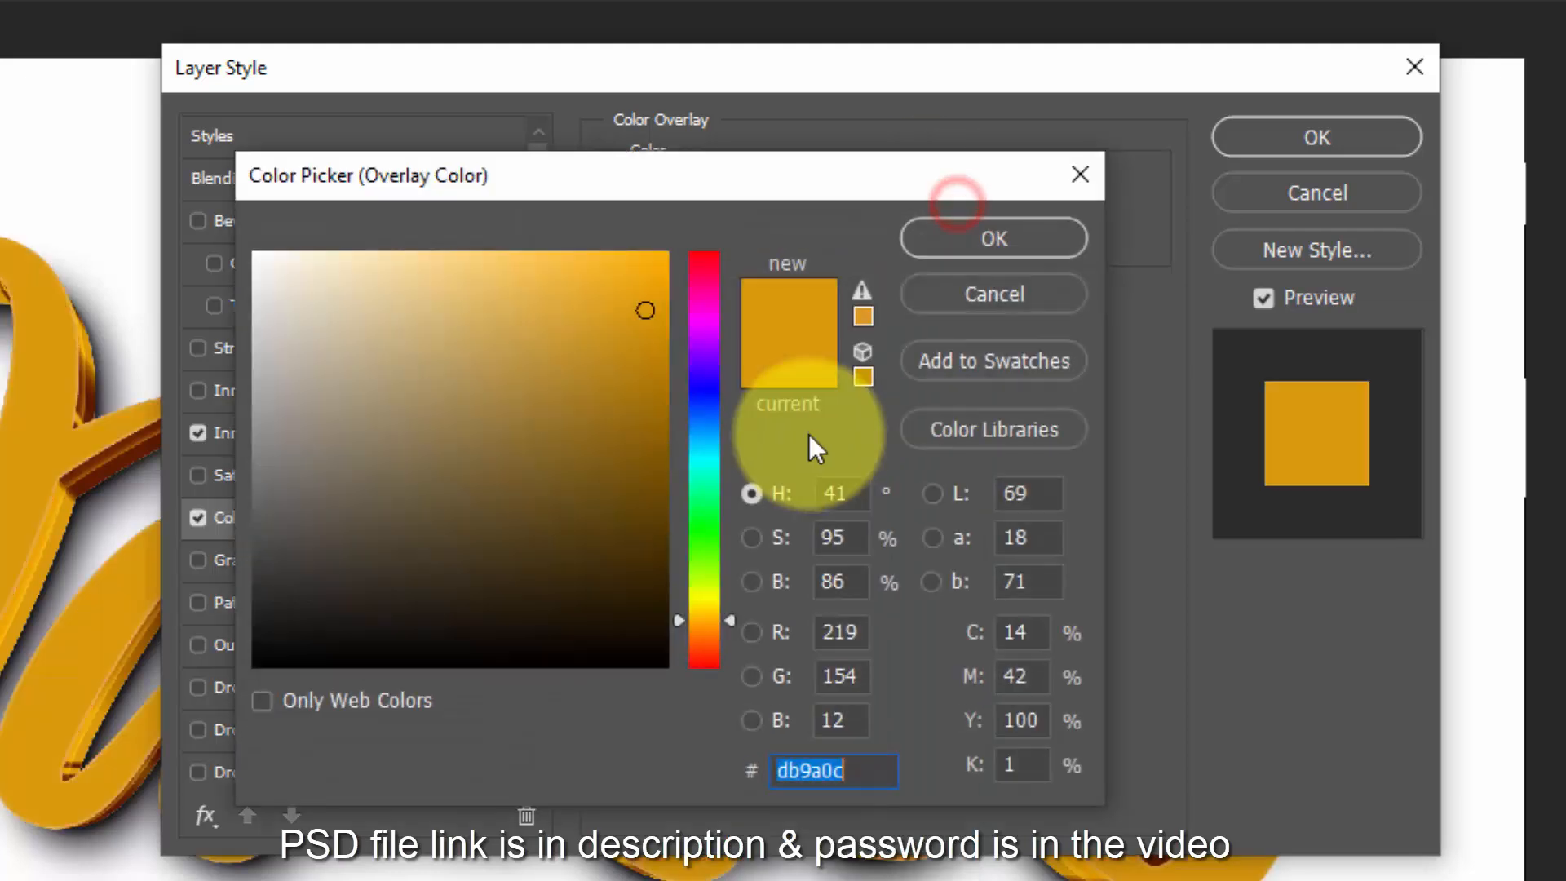
{"action": "type", "text": "fc"}
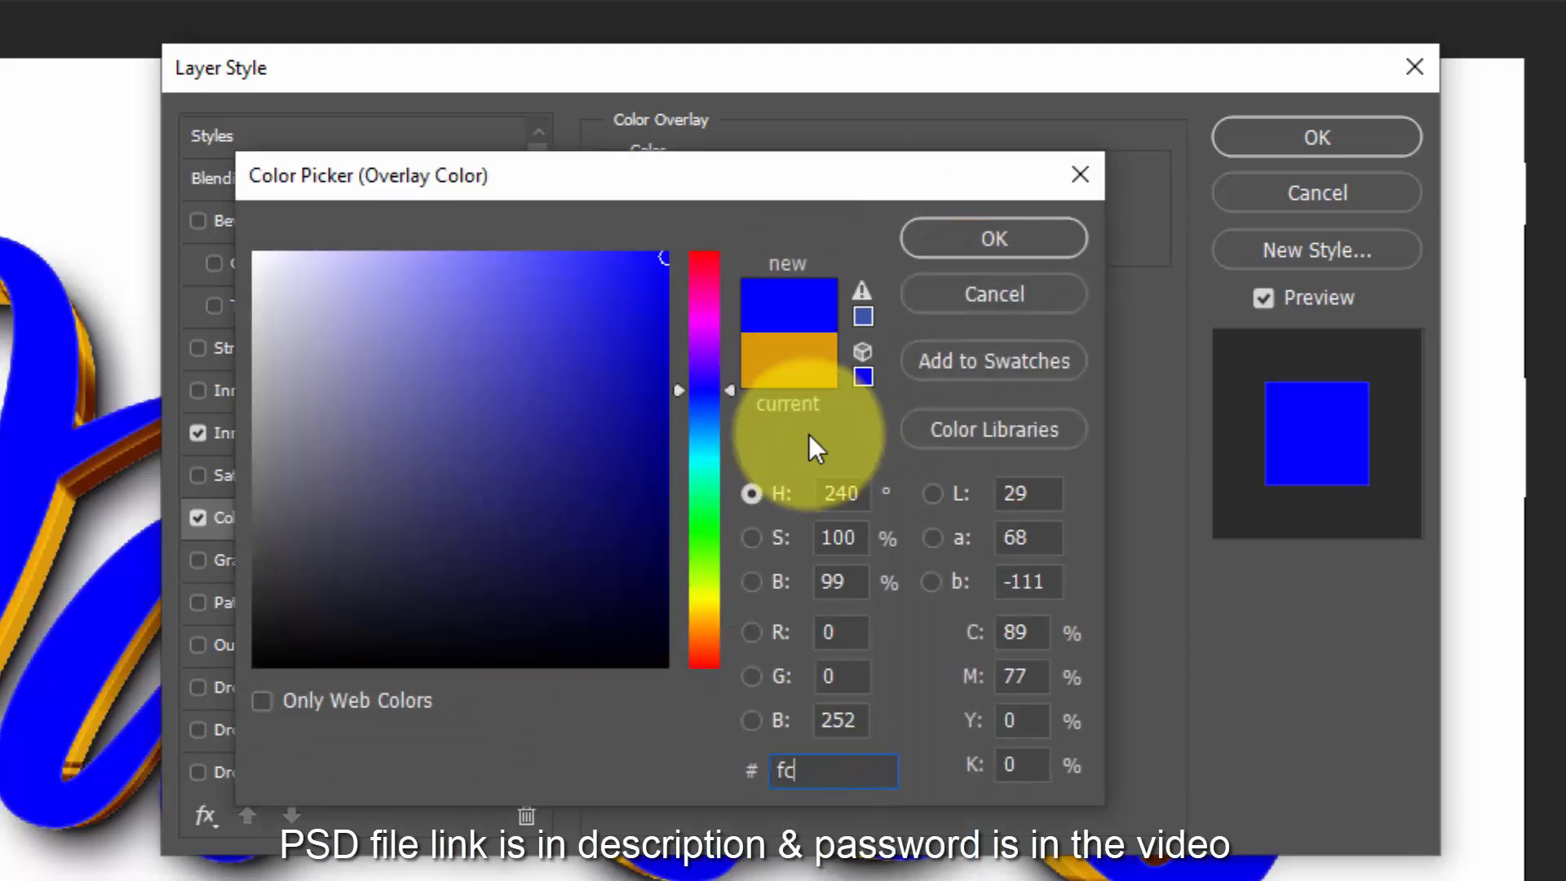
{"action": "type", "text": "f1"}
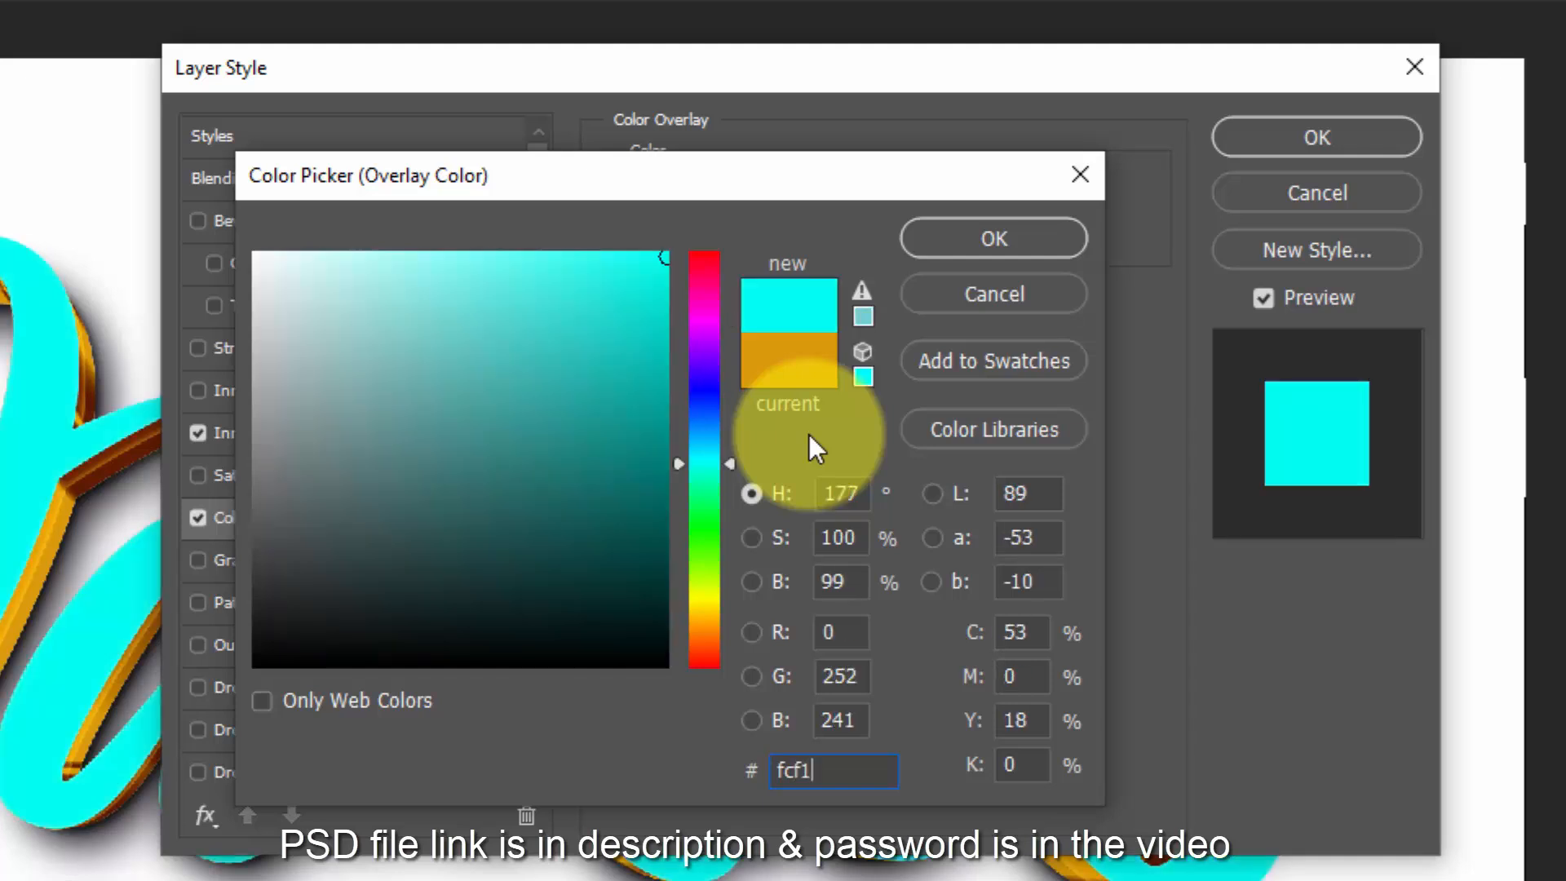
{"action": "type", "text": "3e"}
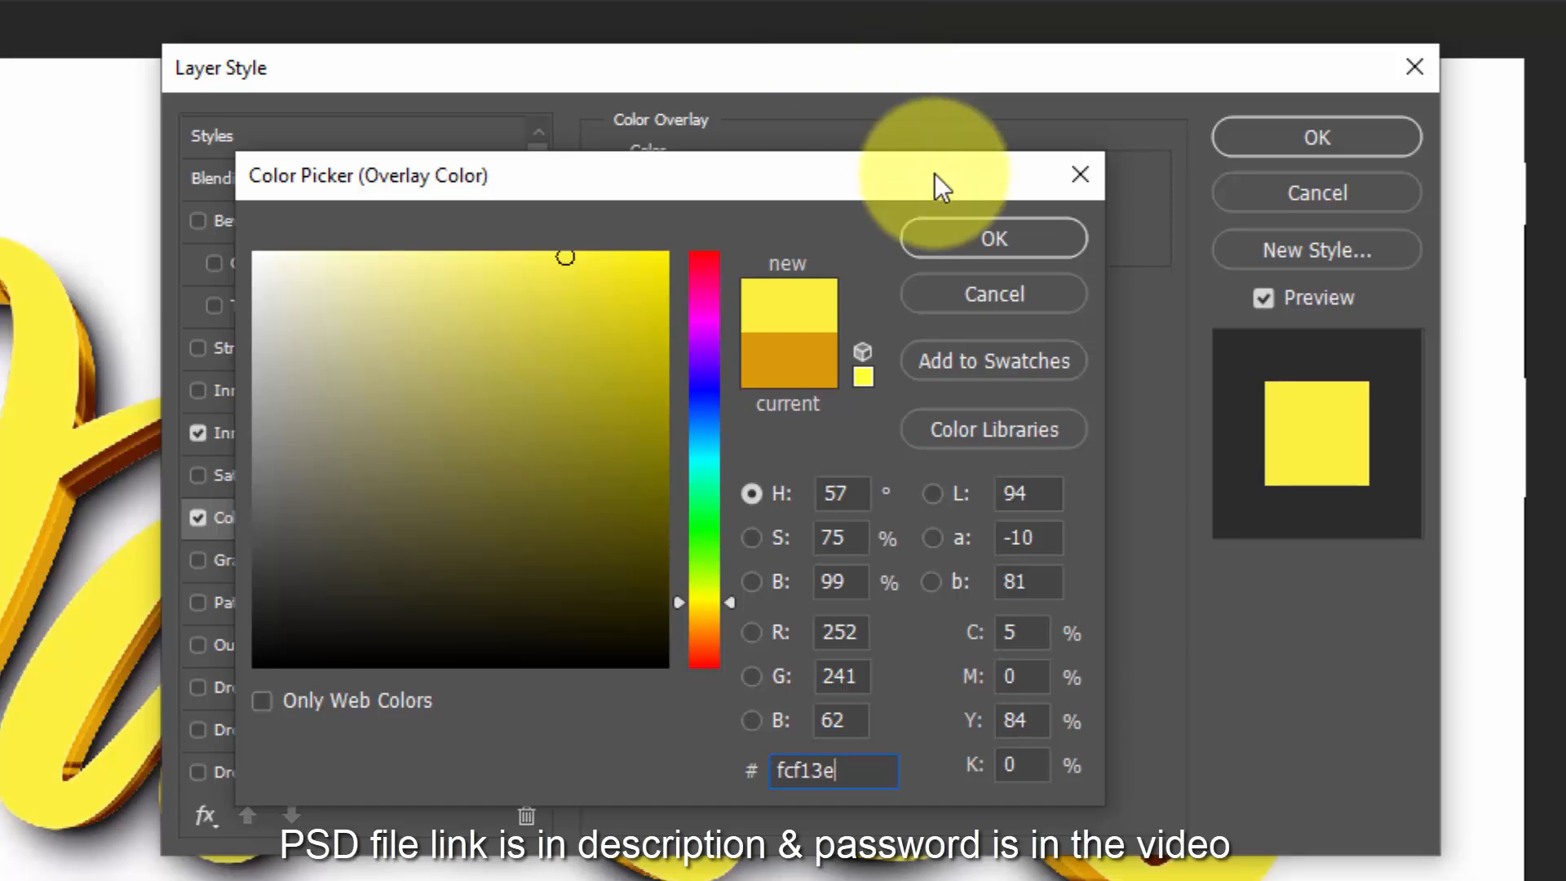
{"action": "left_click", "coordinate": [954, 241]}
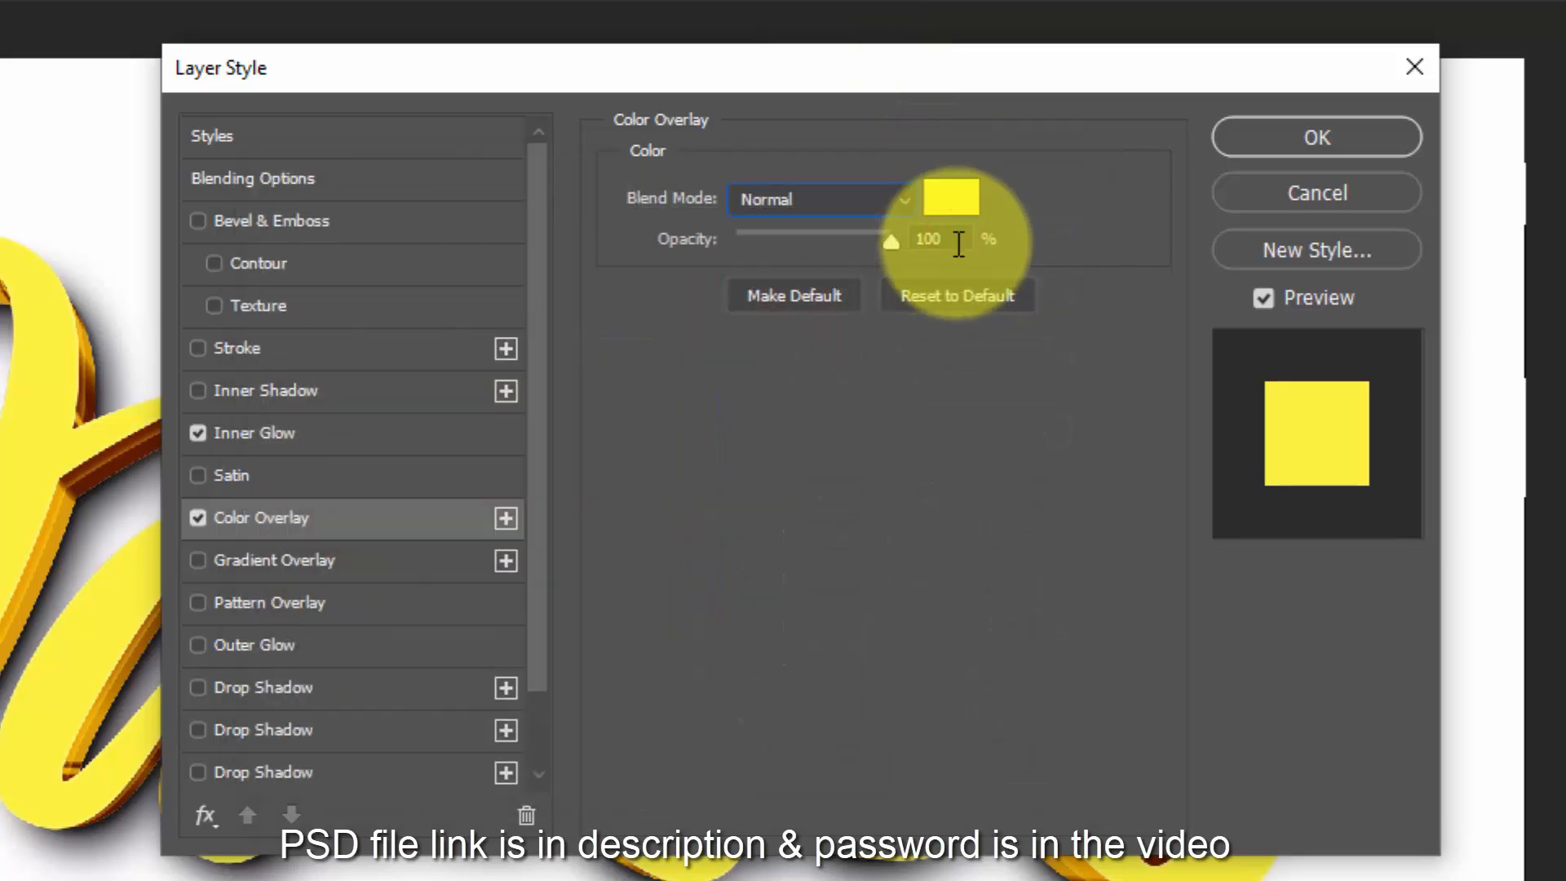
{"action": "left_click", "coordinate": [1300, 145]}
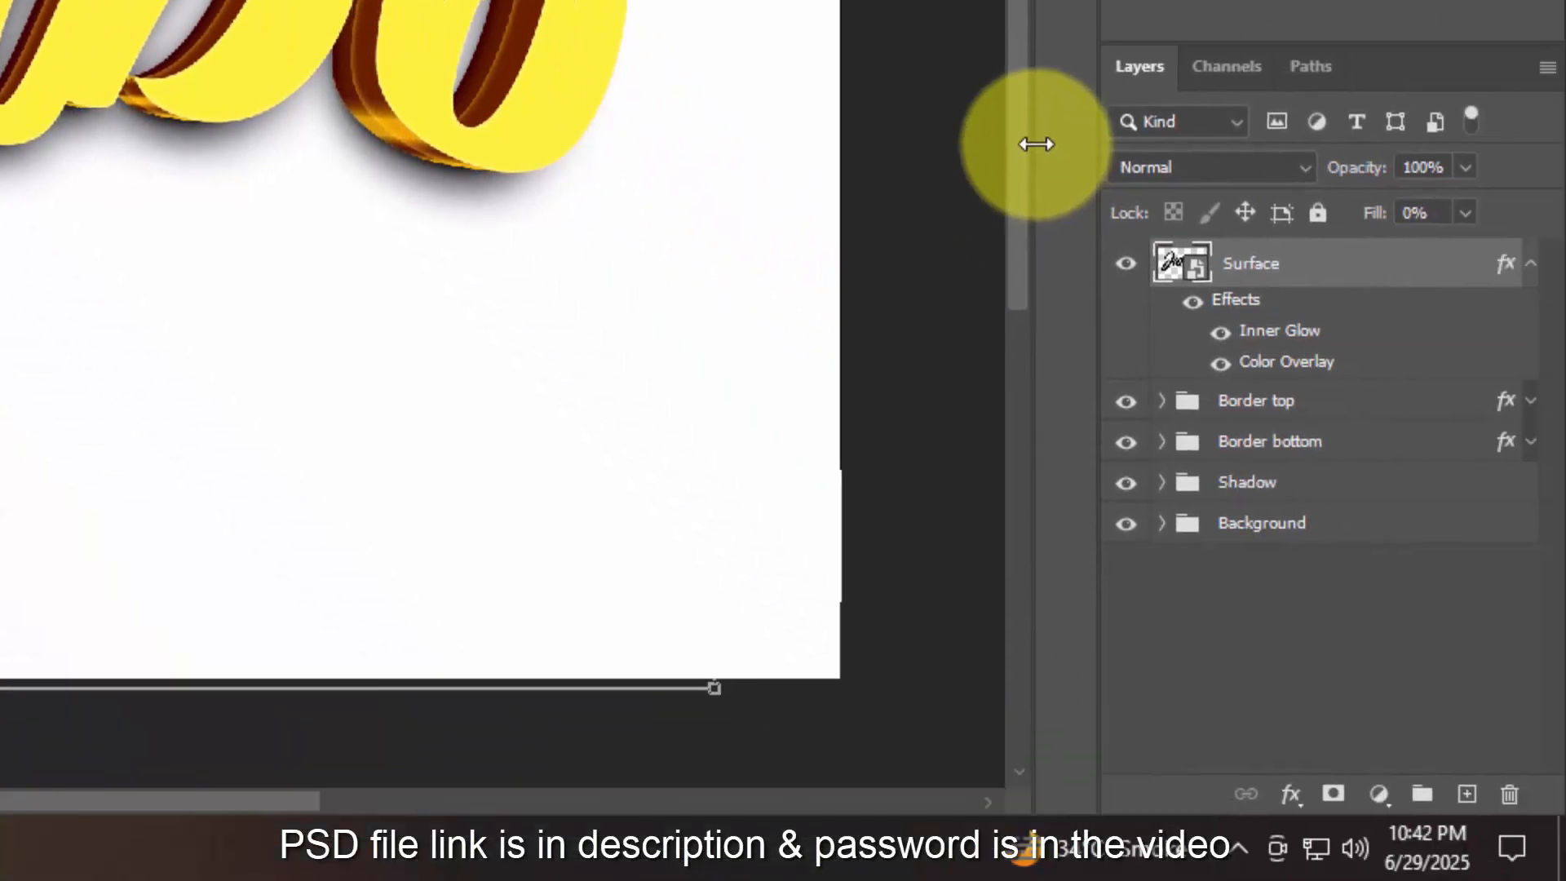
- Duplicate the Surface layer and turn off the copy's inner glow and colour overlay effects
{"action": "key", "text": "ctrl+shift+alt+t"}
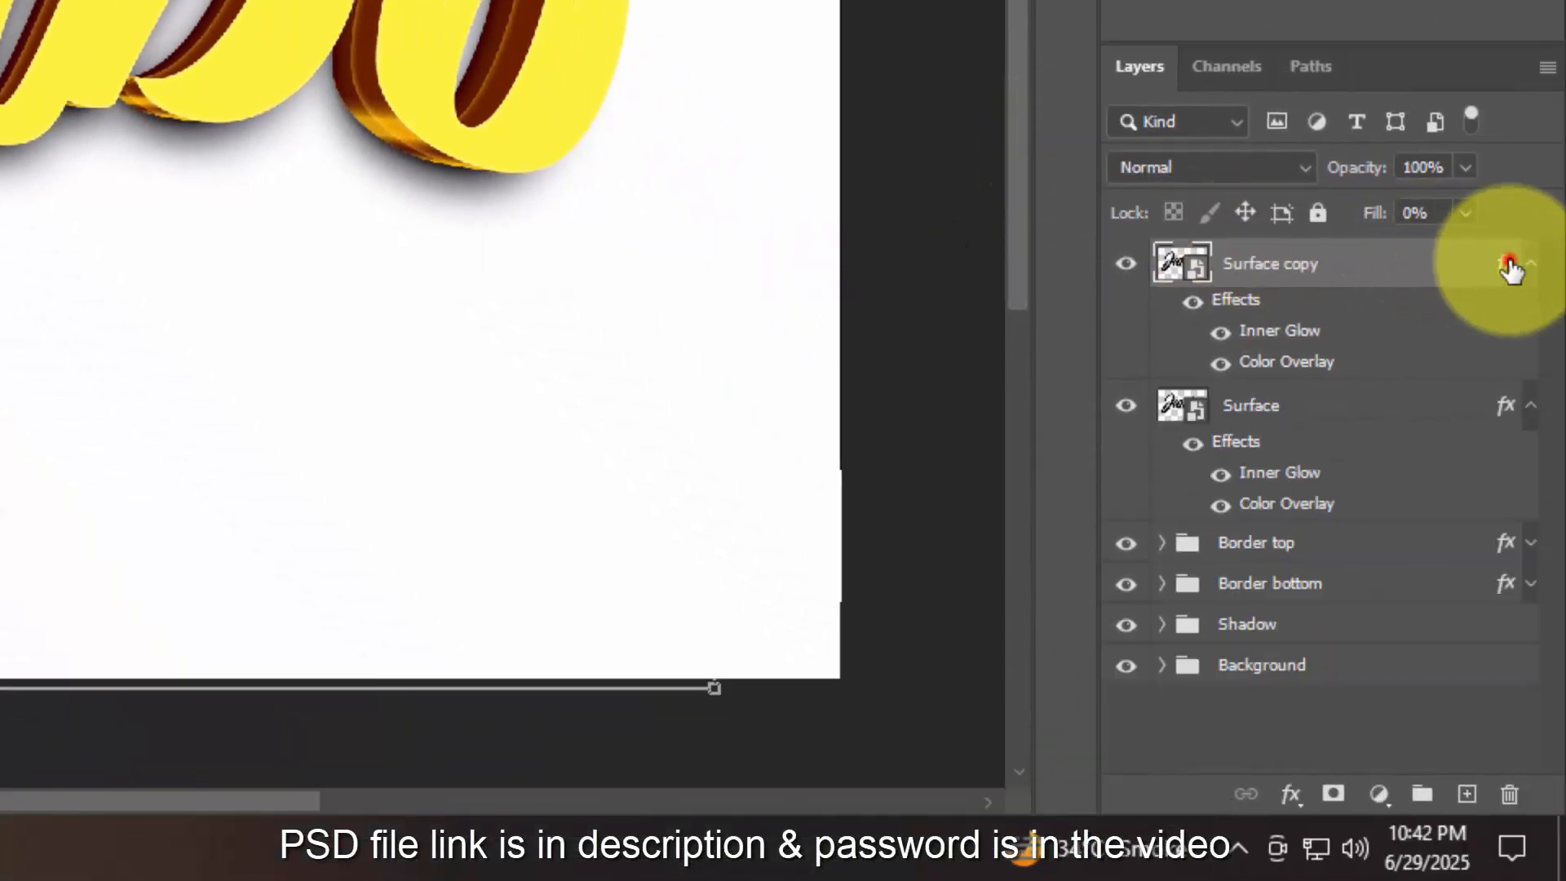
{"action": "double_click", "coordinate": [1511, 268]}
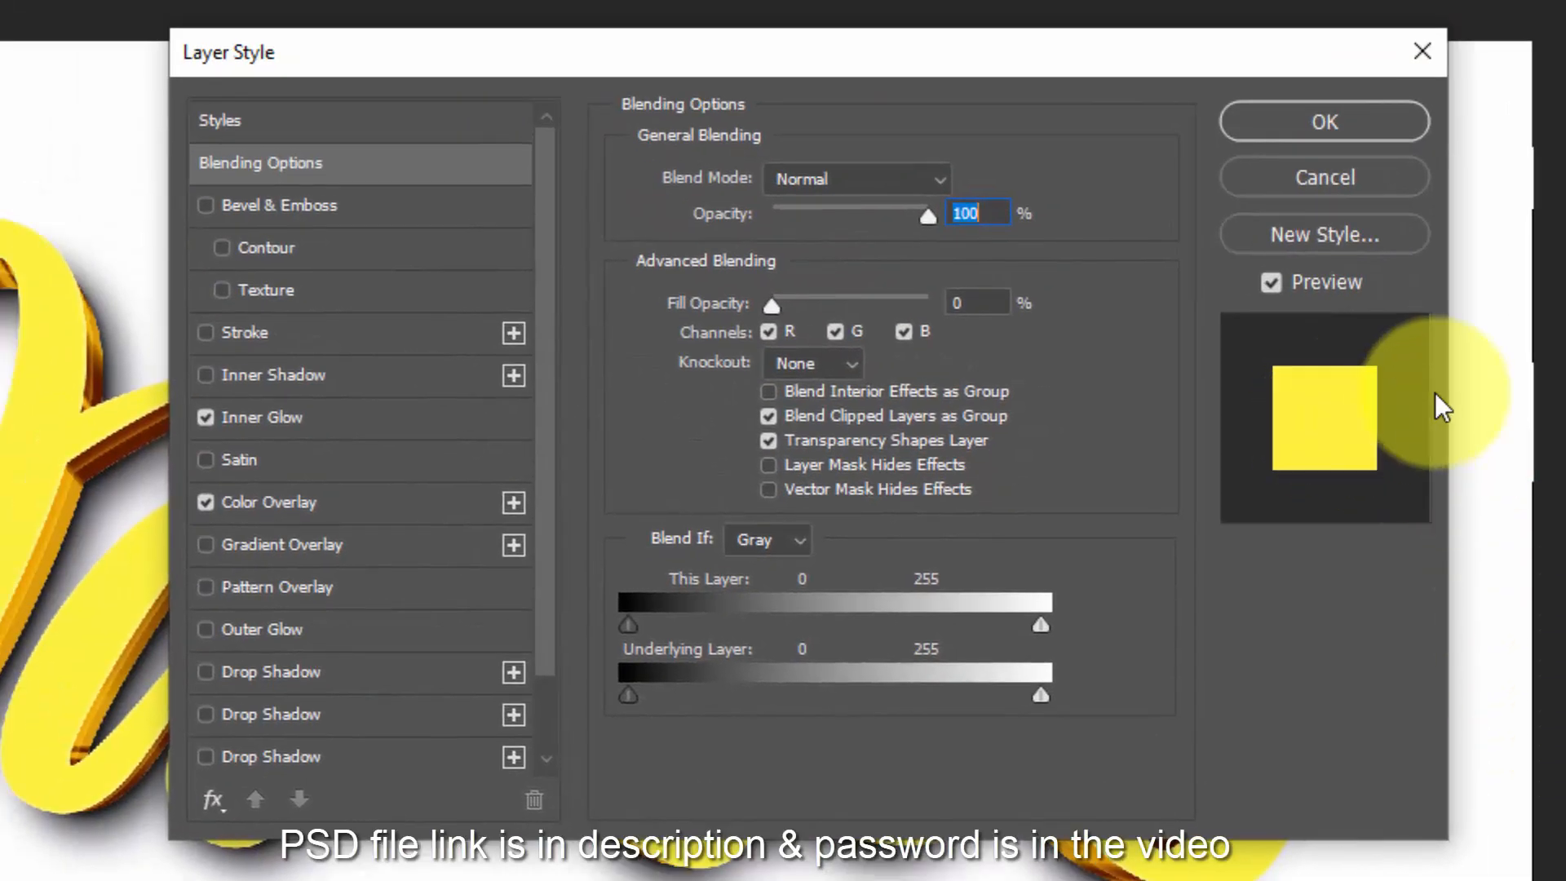
{"action": "left_click", "coordinate": [1000, 303]}
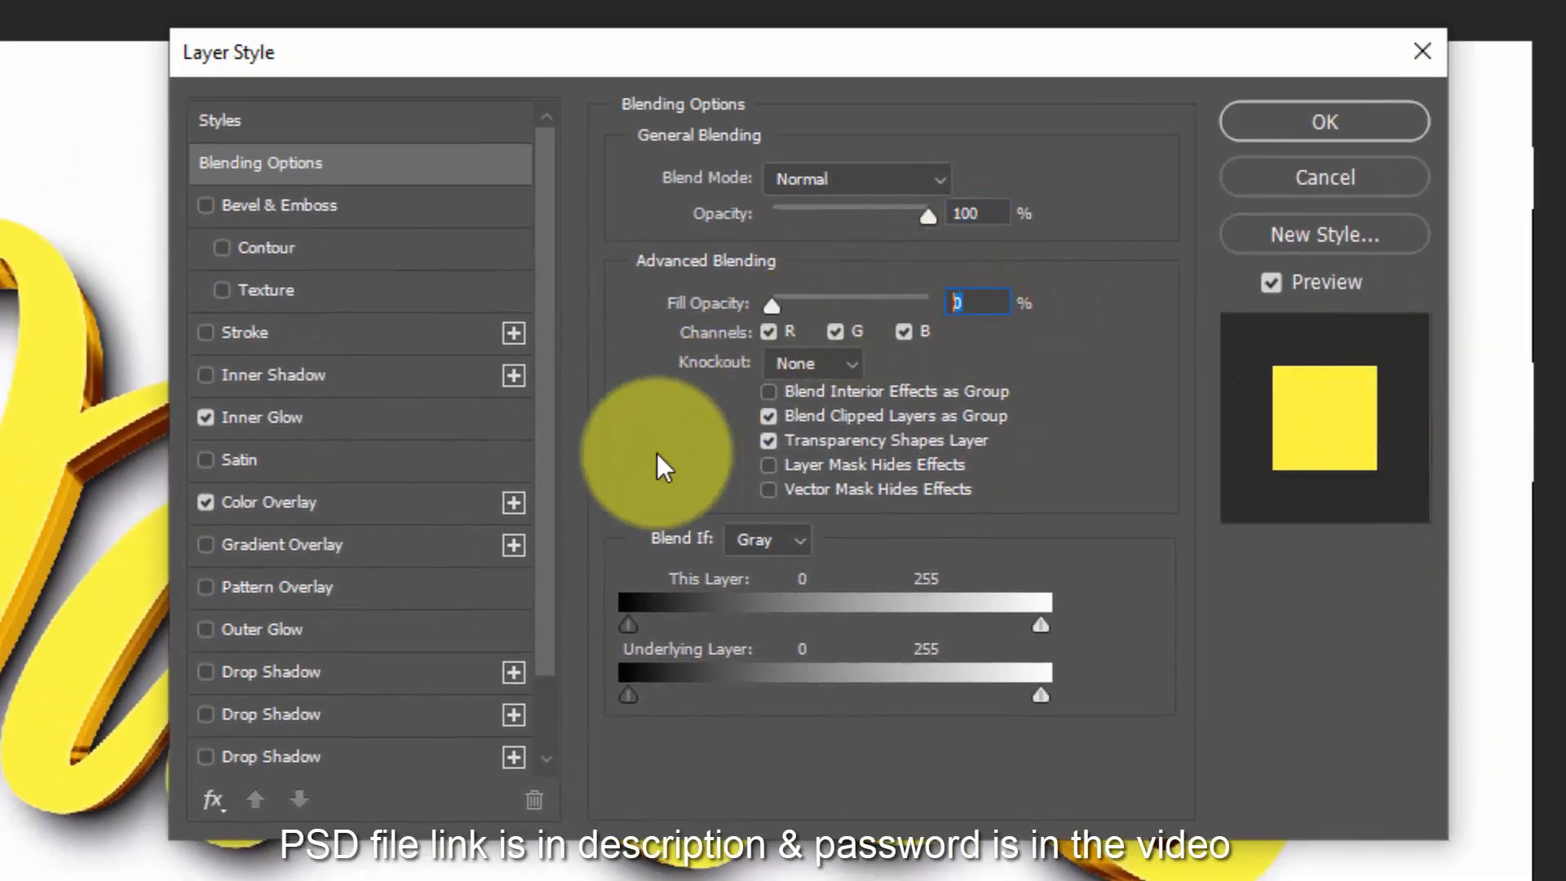
{"action": "left_click", "coordinate": [209, 419]}
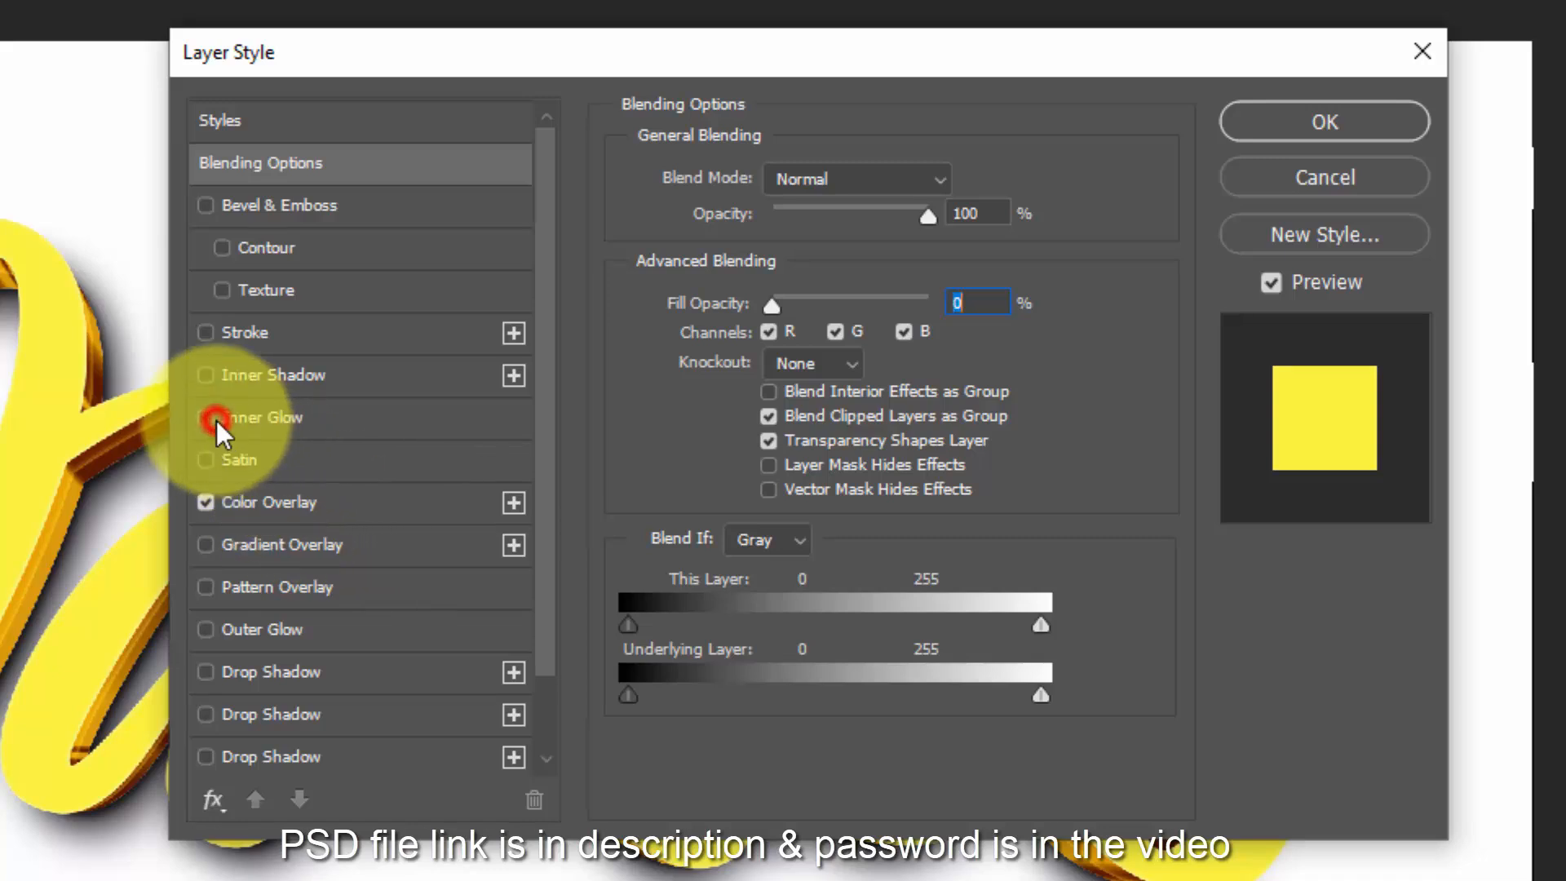
{"action": "left_click", "coordinate": [206, 503]}
- Add a Pattern Overlay effect to the Surface copy in Overlay mode, using the third, pale blue pattern from the Water group
{"action": "left_click", "coordinate": [312, 589]}
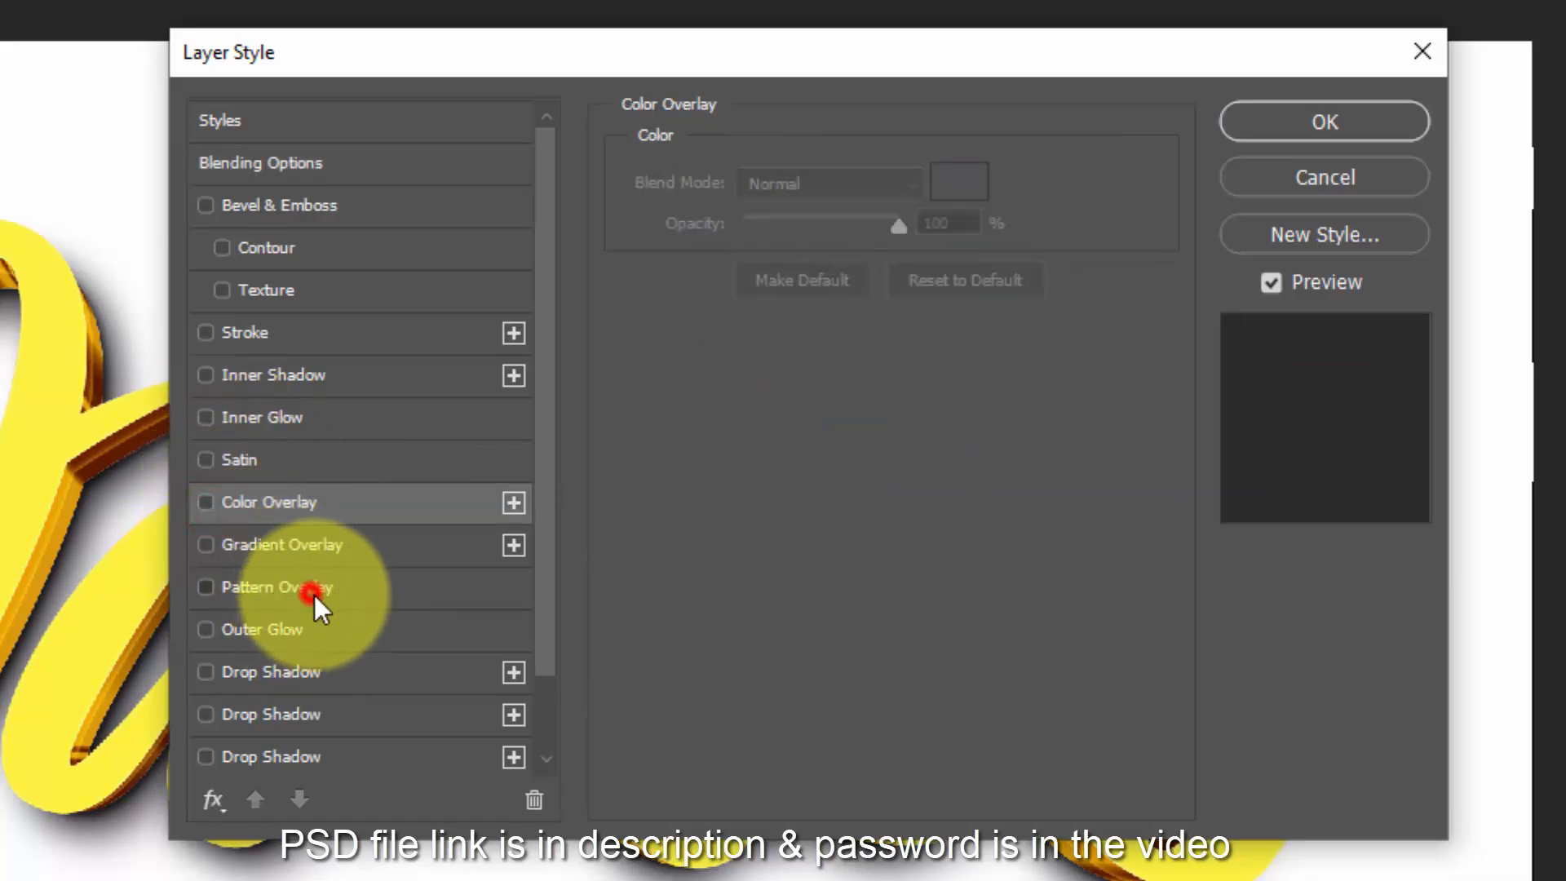
{"action": "left_click", "coordinate": [843, 189]}
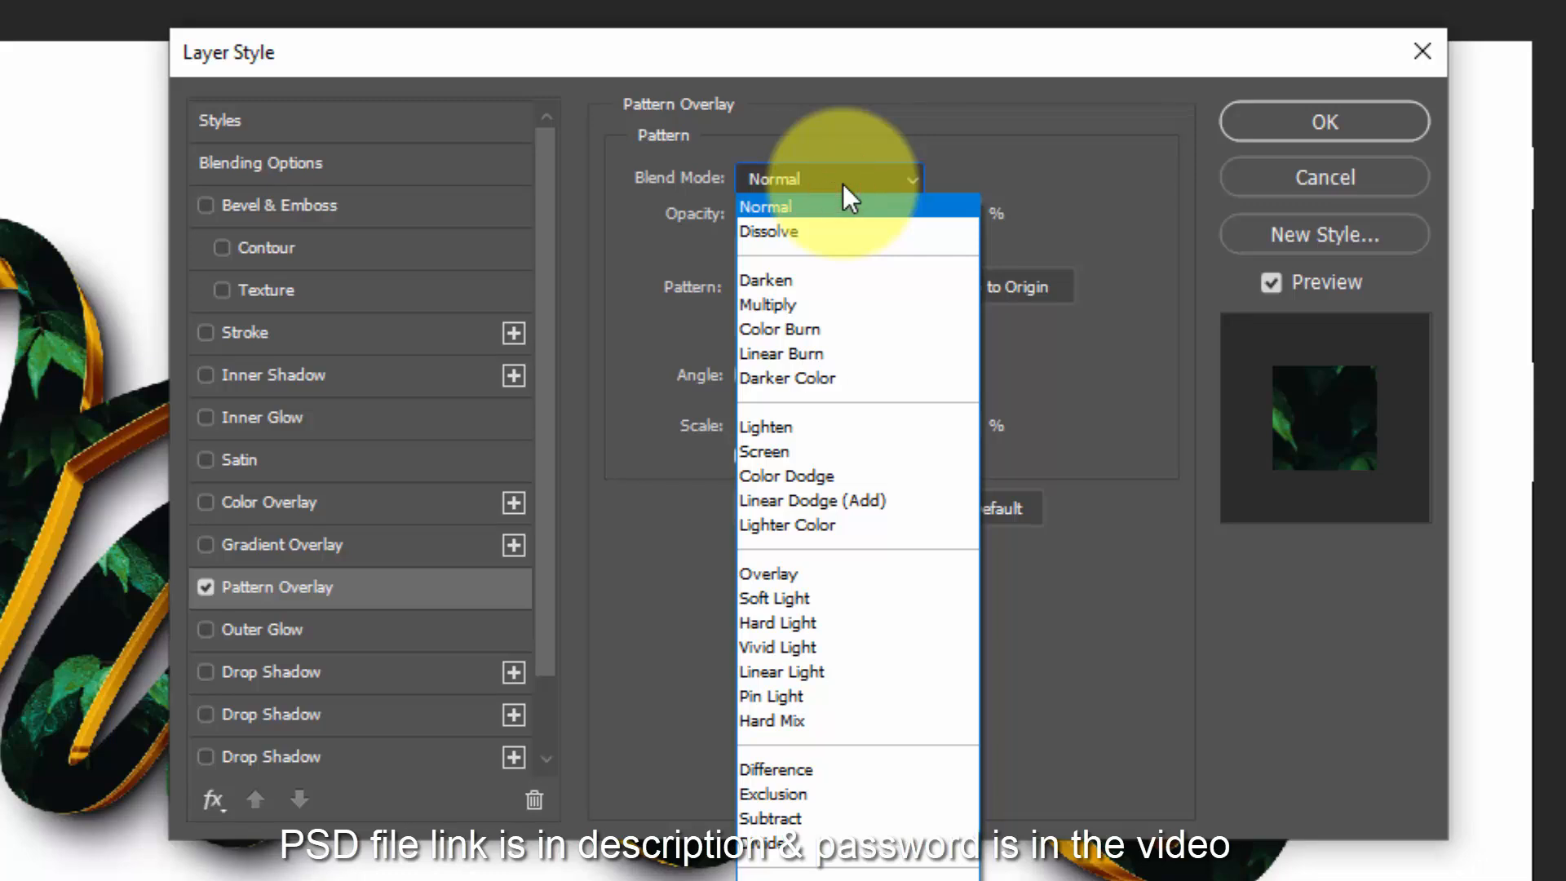
{"action": "left_click", "coordinate": [823, 576]}
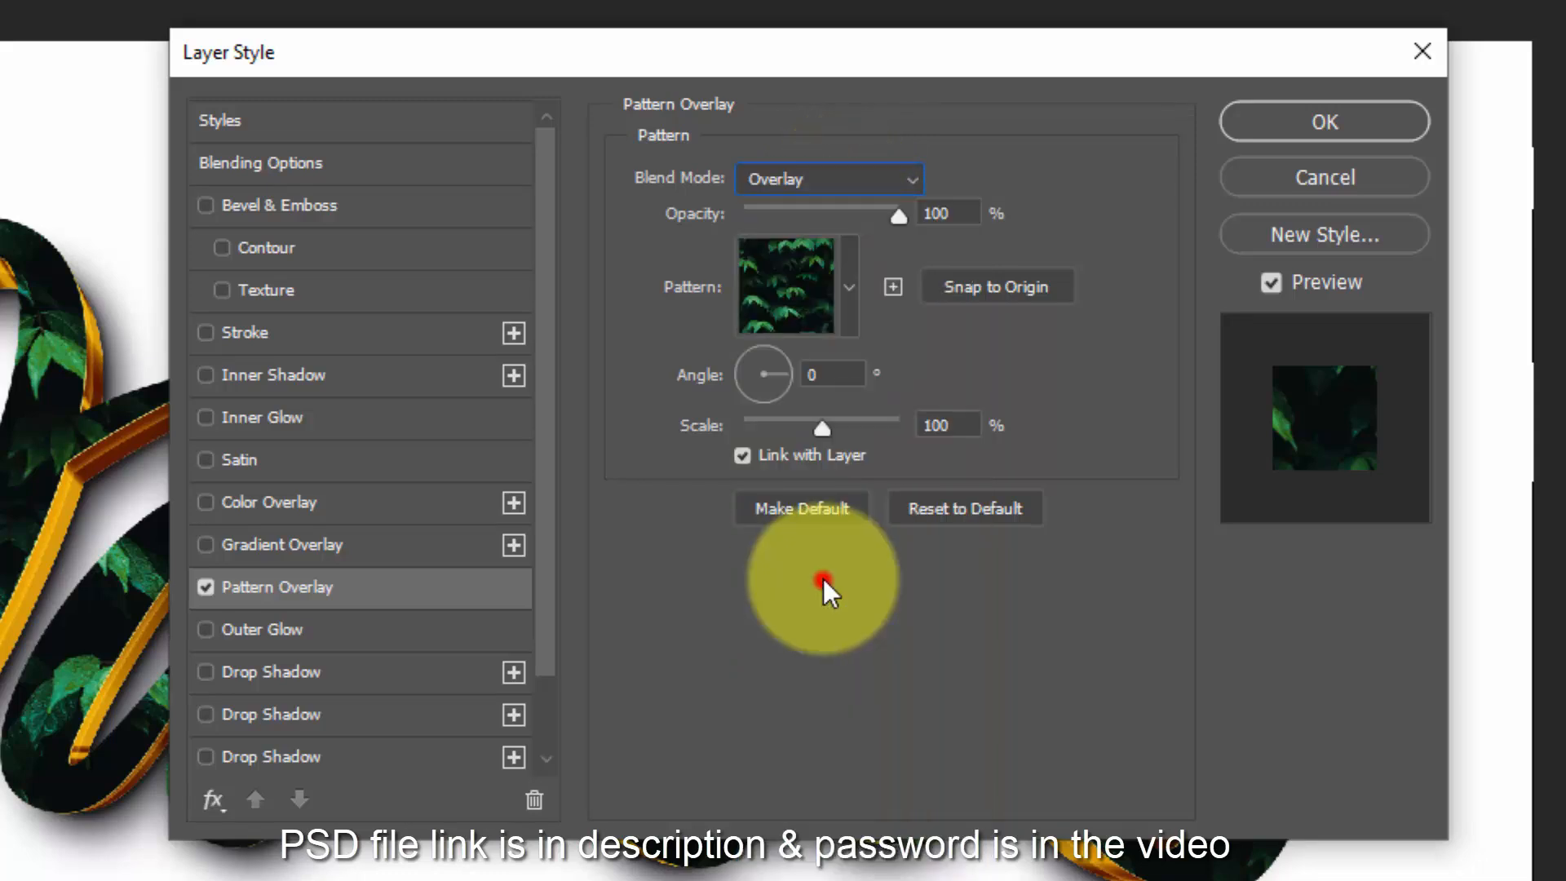
{"action": "left_click", "coordinate": [847, 297]}
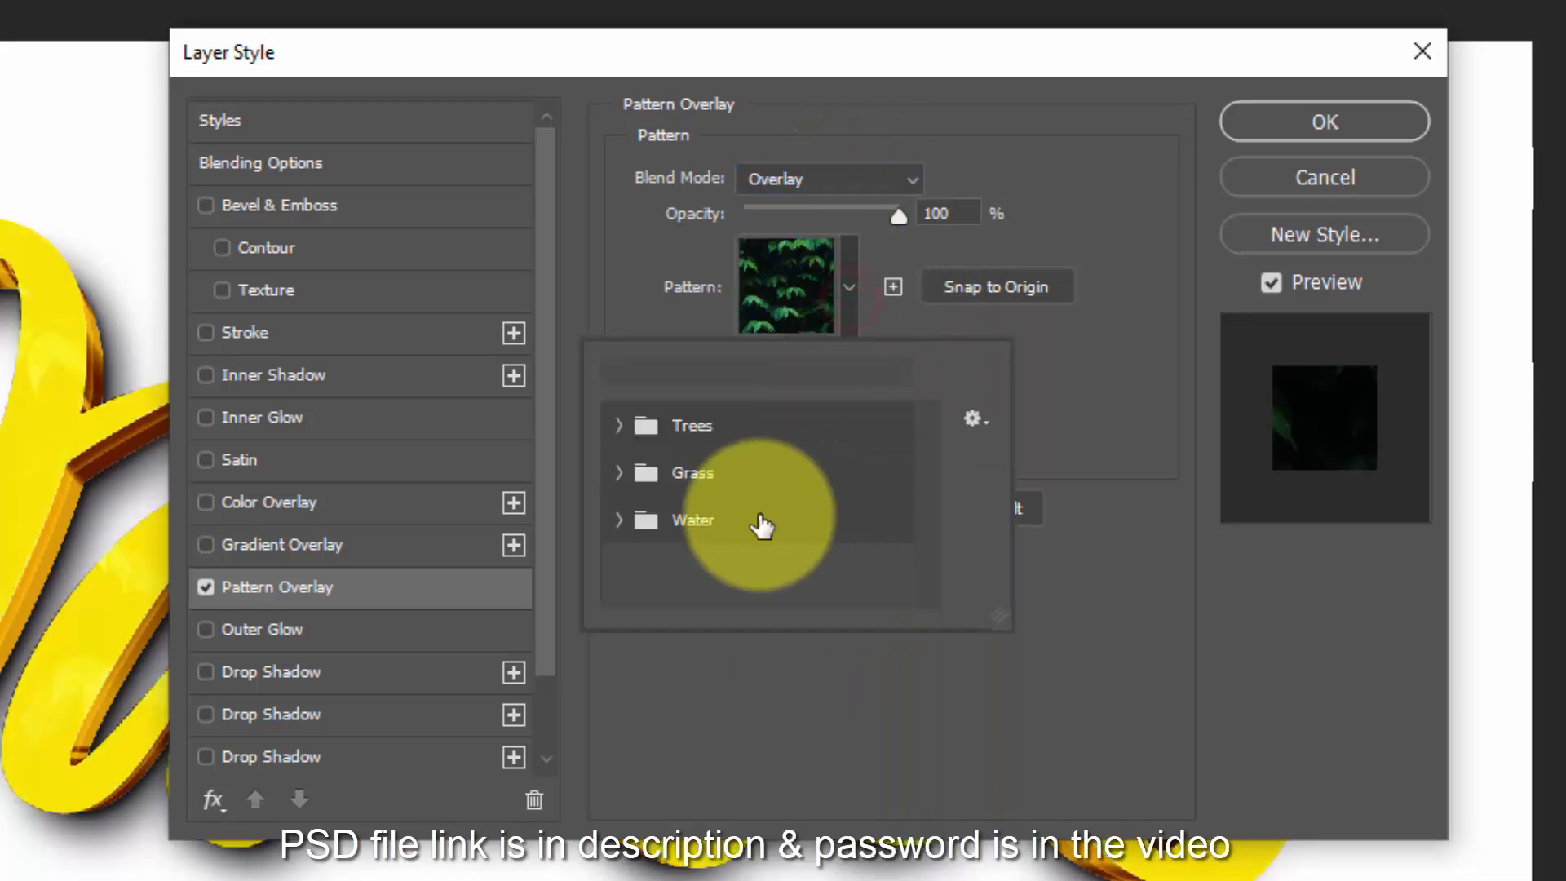
{"action": "left_click", "coordinate": [619, 522]}
{"action": "left_click", "coordinate": [765, 571]}
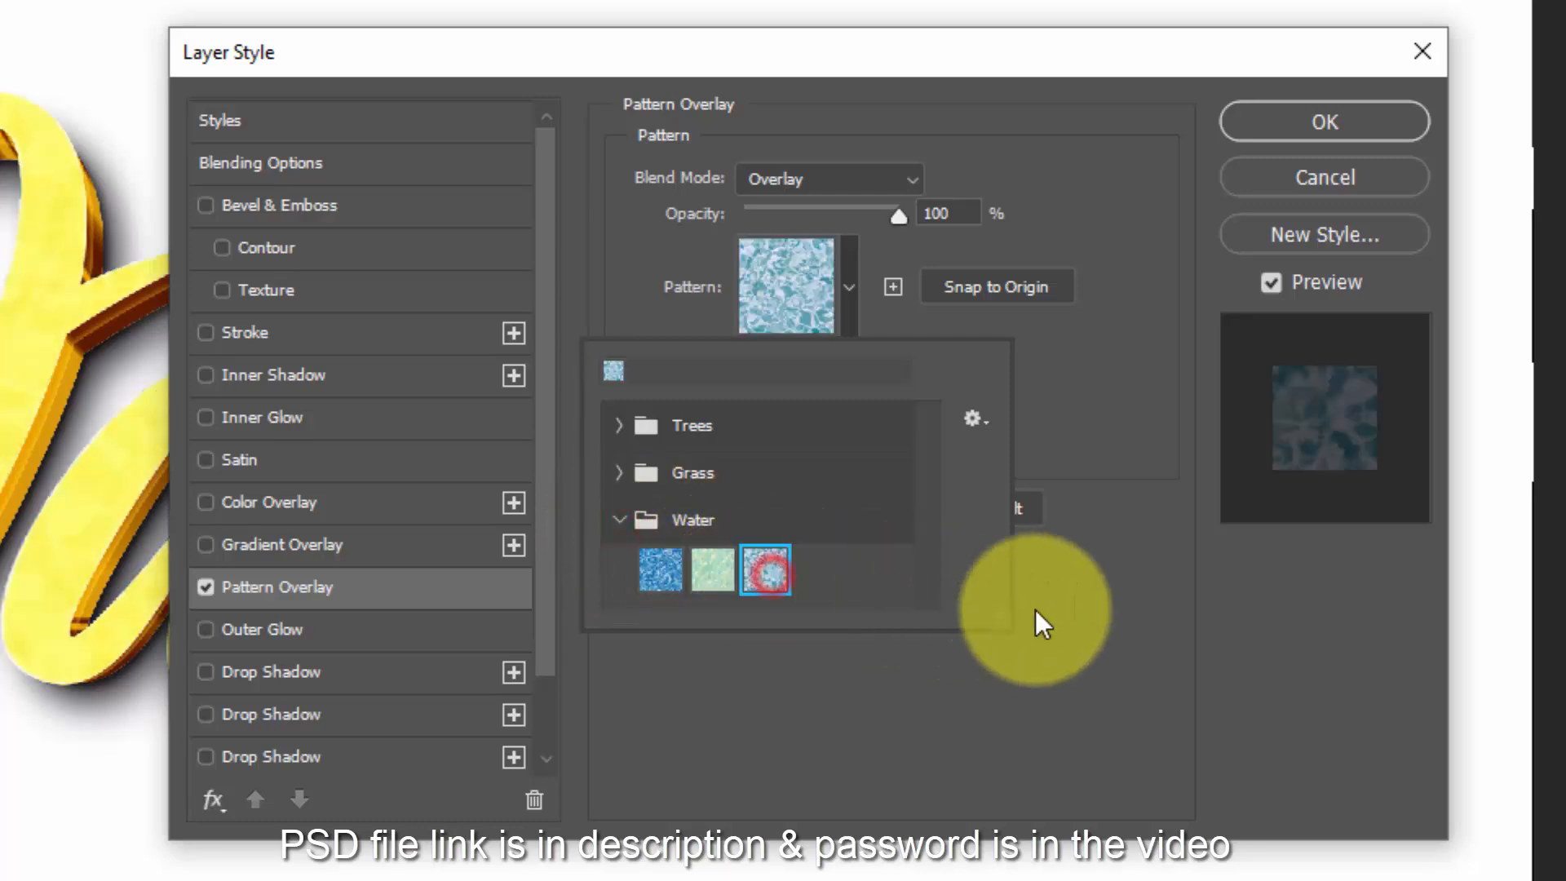
{"action": "left_click", "coordinate": [1068, 638]}
- Set the pattern overlay's scale to 71% and apply the layer style
{"action": "left_click", "coordinate": [969, 426]}
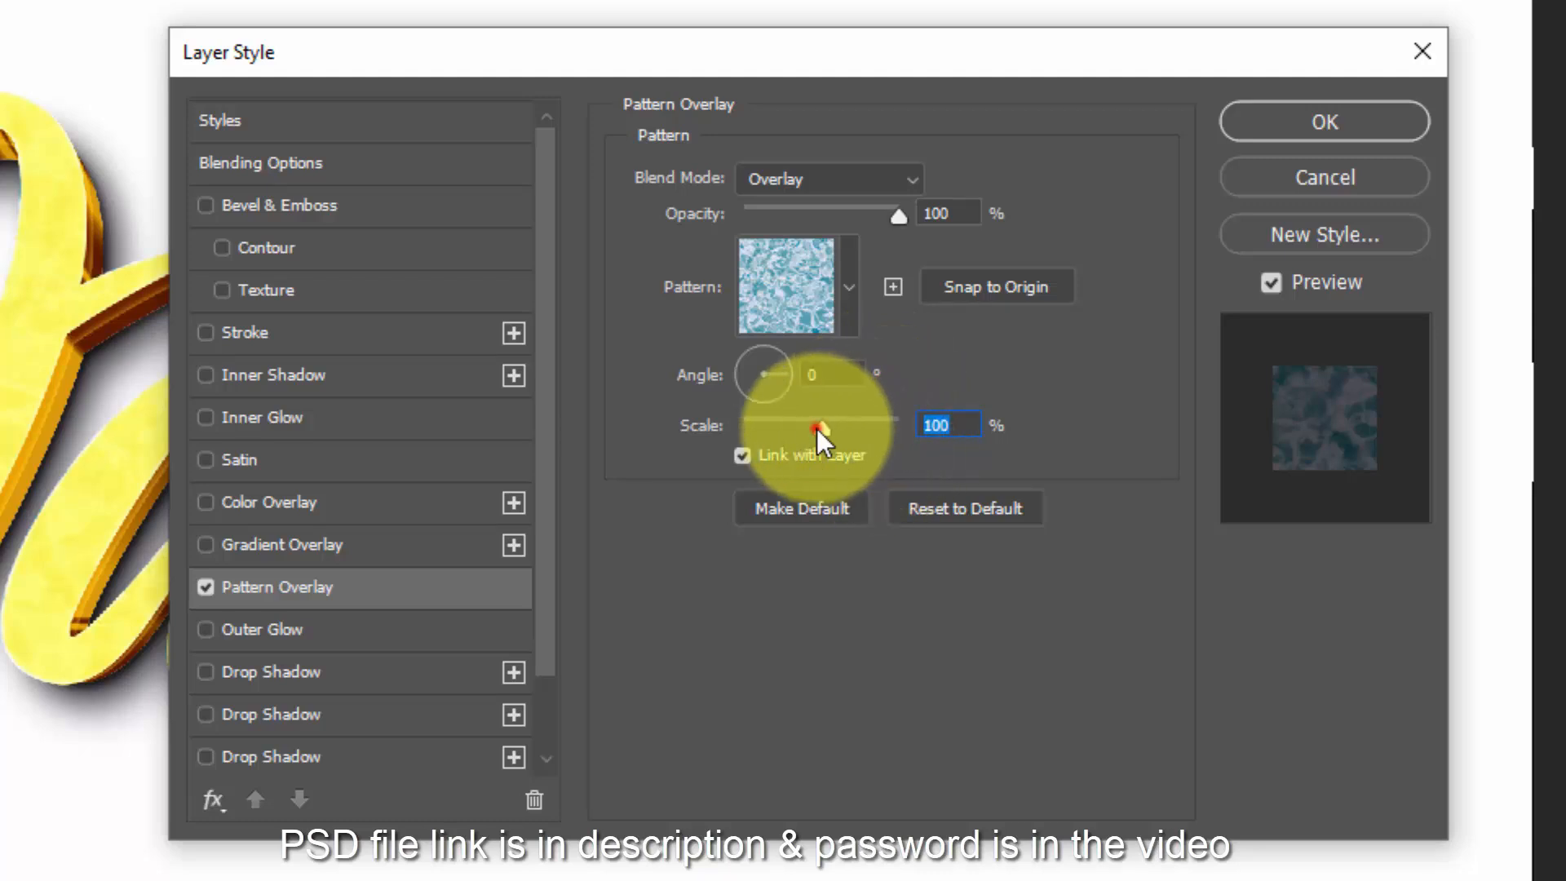
{"action": "mouse_move", "coordinate": [815, 429]}
{"action": "left_mouse_down"}
{"action": "mouse_move", "coordinate": [835, 429]}
{"action": "mouse_move", "coordinate": [801, 424]}
{"action": "left_mouse_up"}
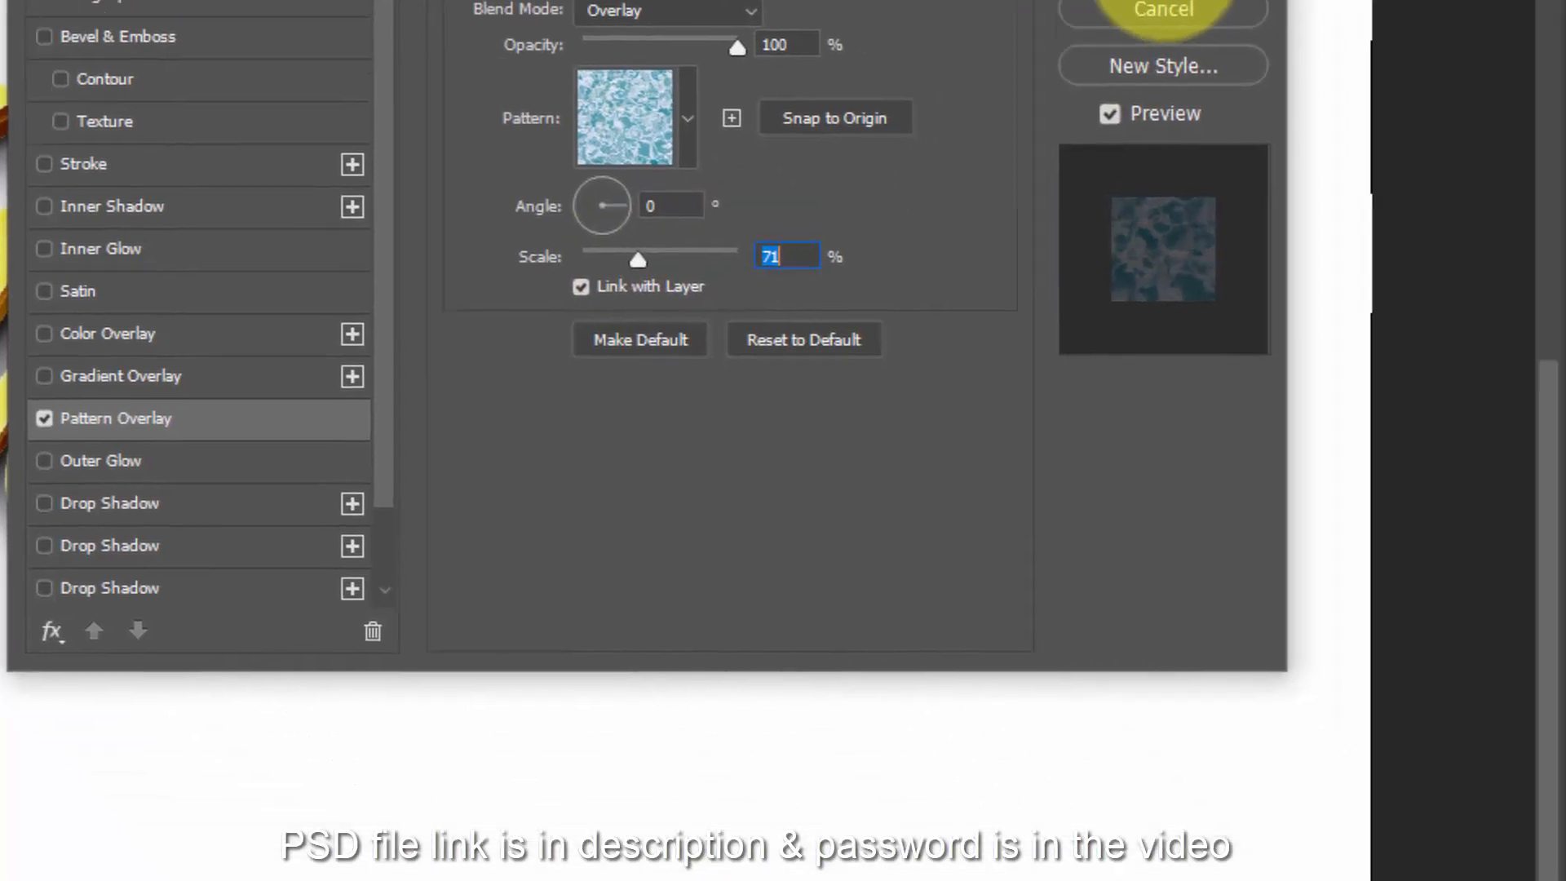
{"action": "left_click", "coordinate": [1164, 0]}
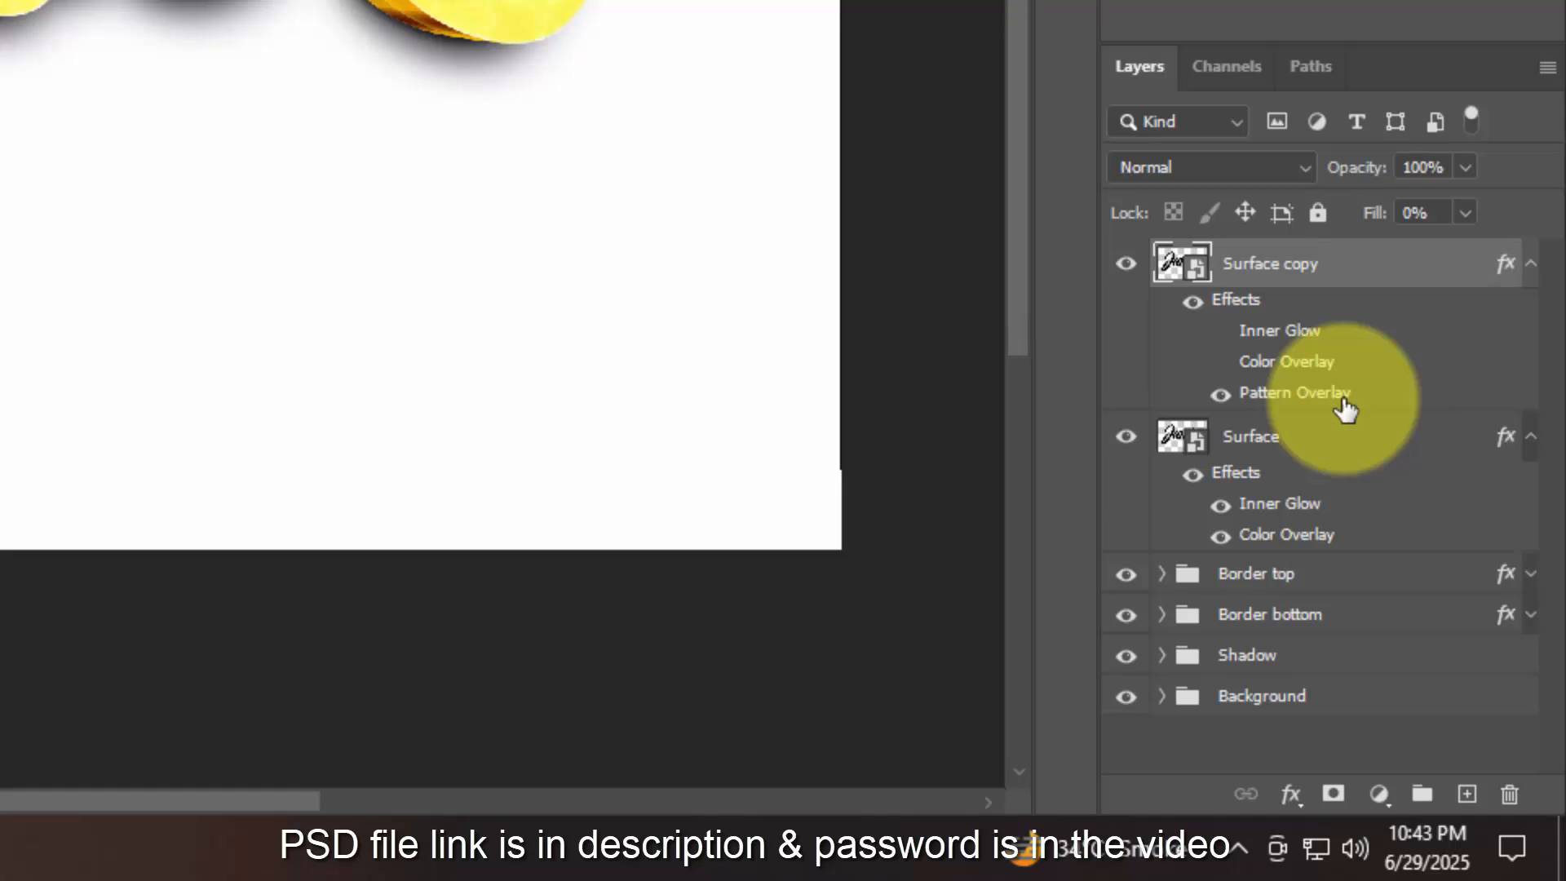
- Duplicate the Surface copy layer and add a Bevel & Emboss effect to the new duplicate
{"action": "key", "text": "ctrl+shift+alt+t"}
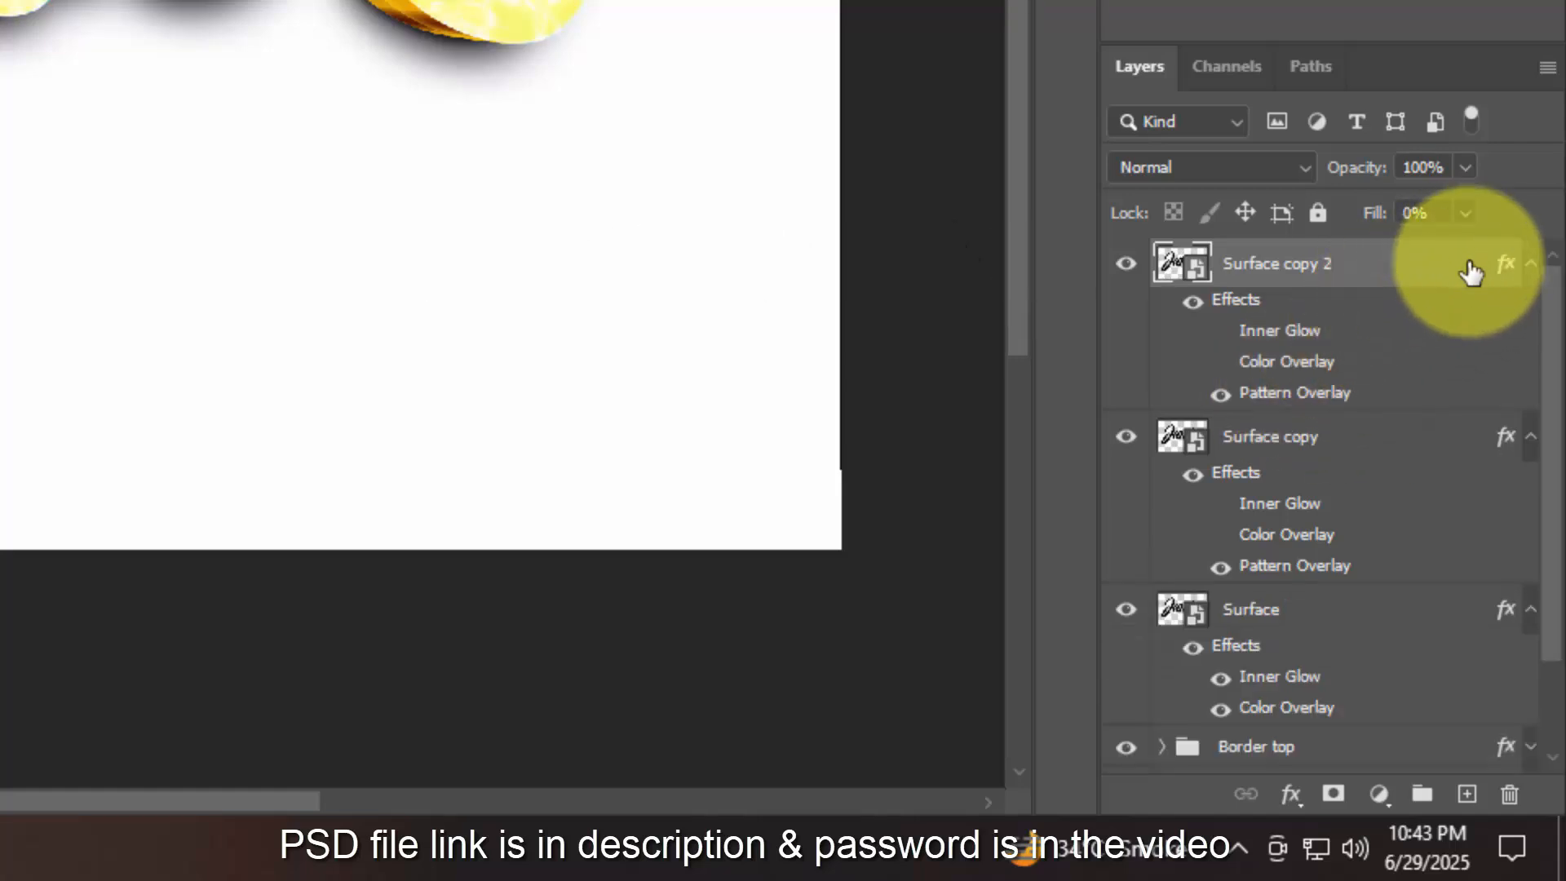
{"action": "double_click", "coordinate": [1507, 266]}
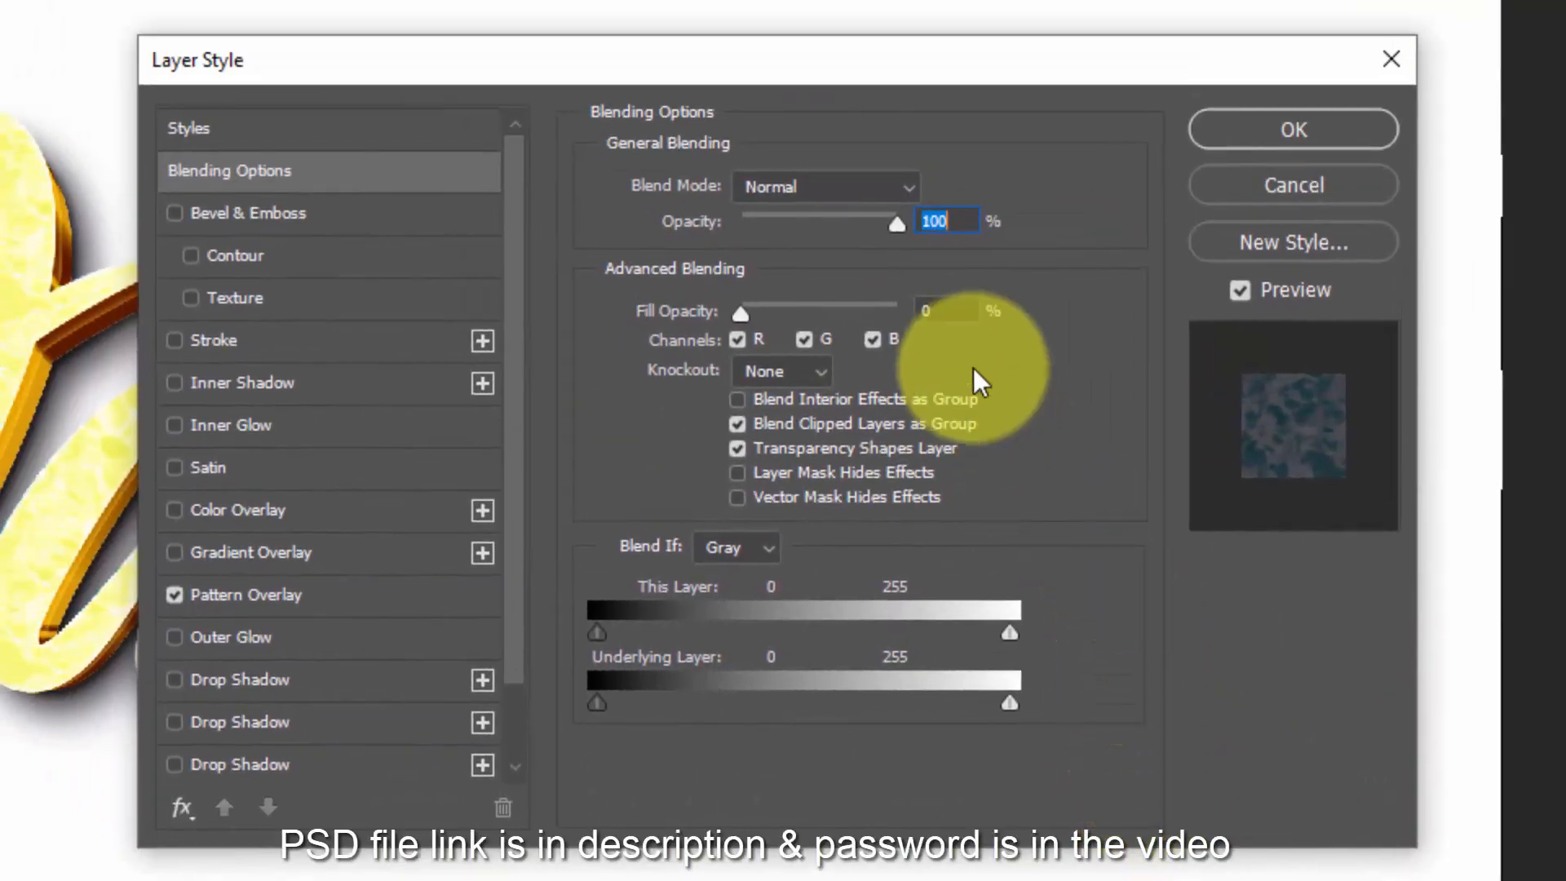
{"action": "left_click", "coordinate": [944, 310]}
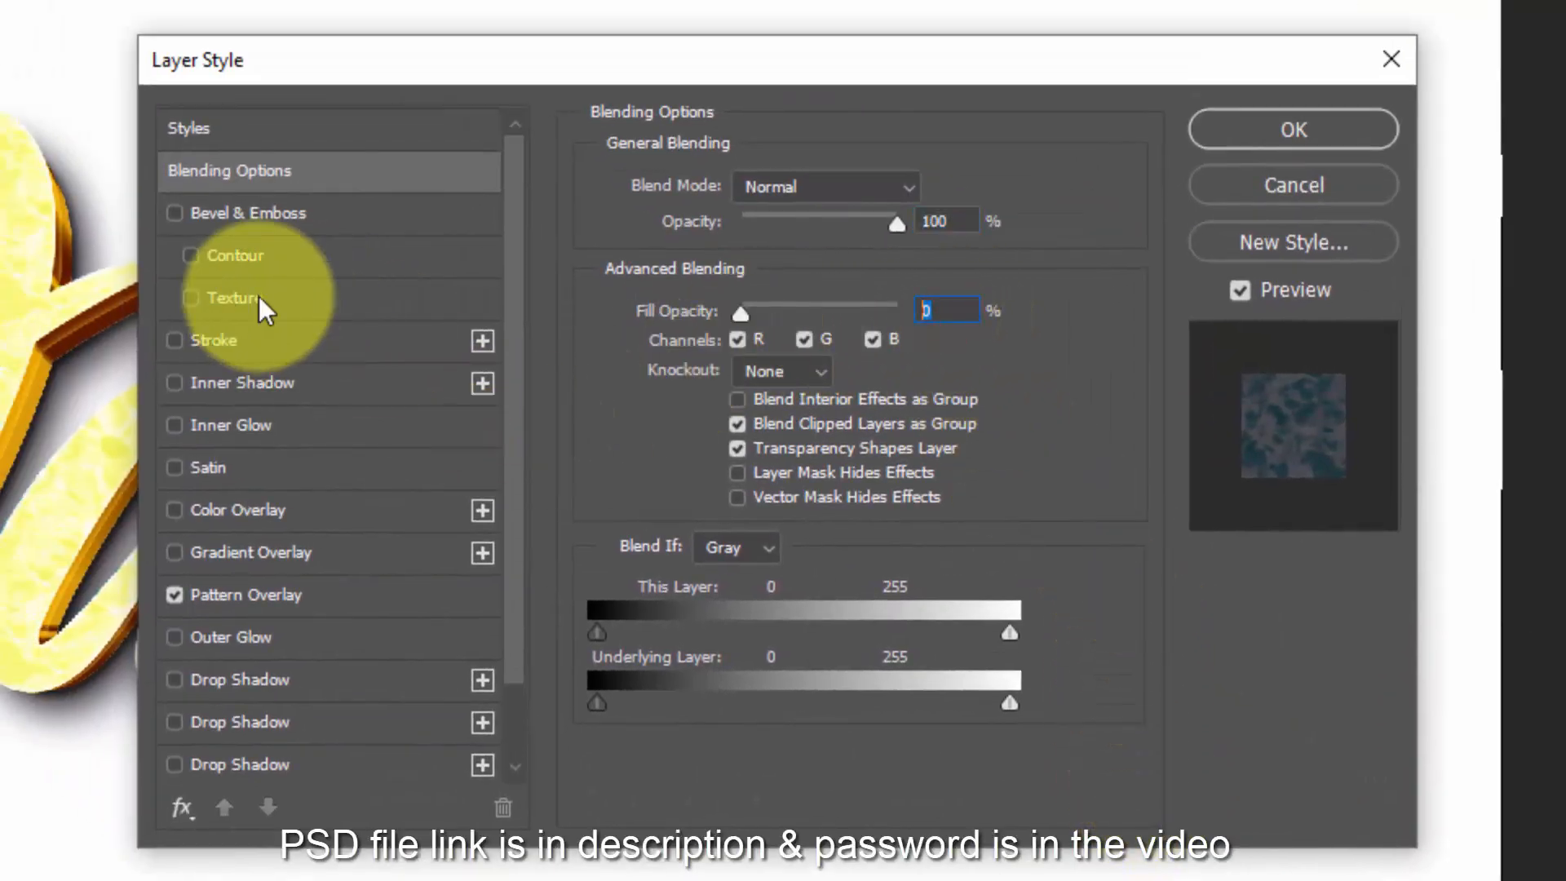
{"action": "left_click", "coordinate": [258, 213]}
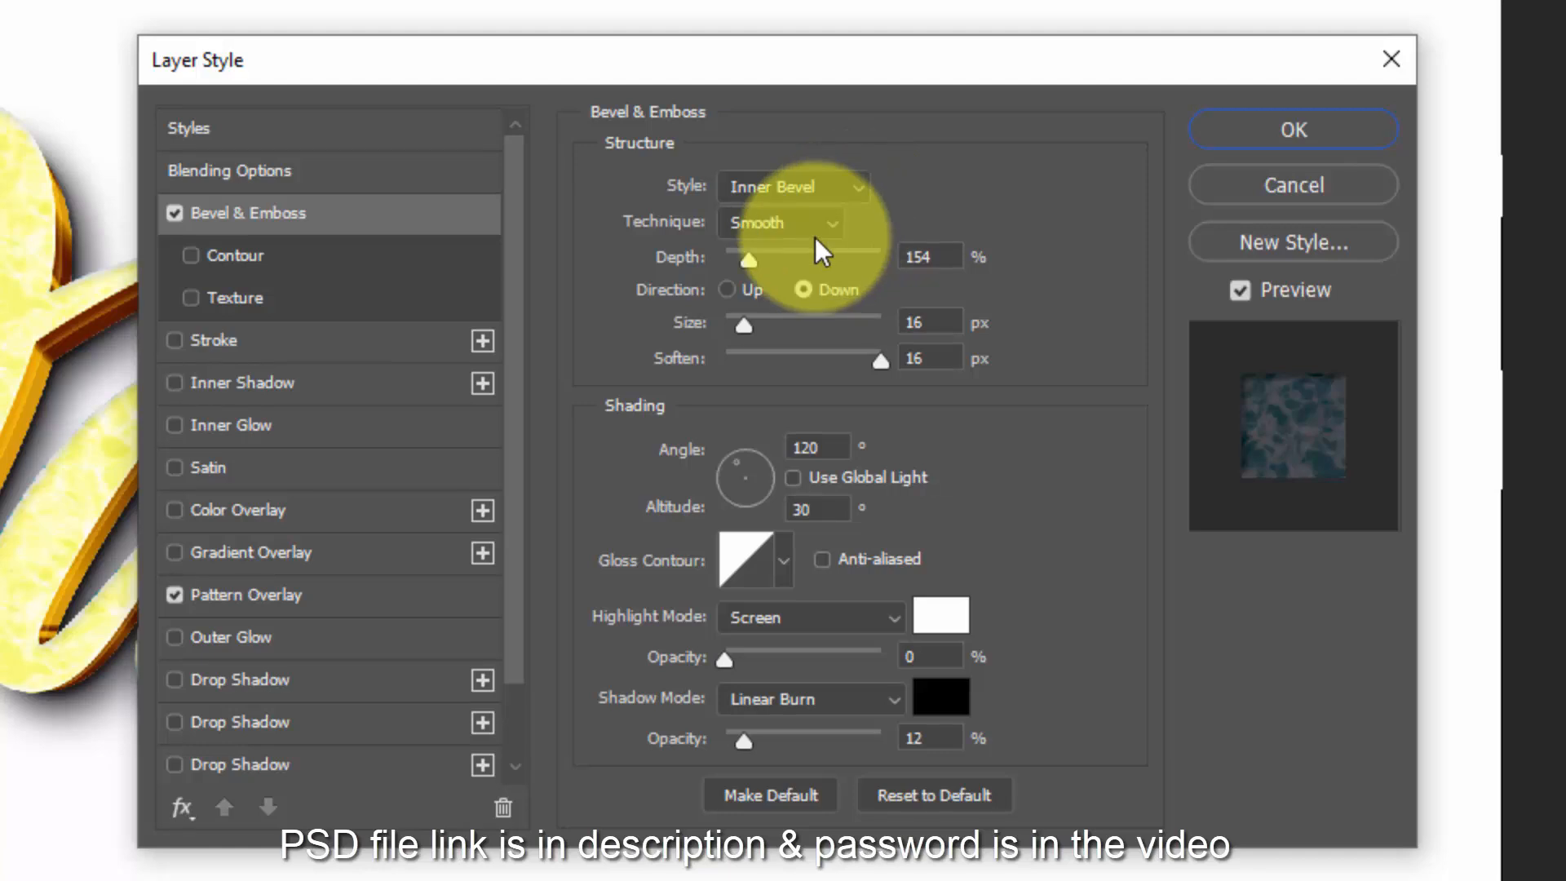
- Set the inner bevel's depth to 100%, direction to Up, size to 5 px and soften to 0 px
{"action": "left_click_drag", "start_coordinate": [928, 257], "coordinate": [846, 287]}
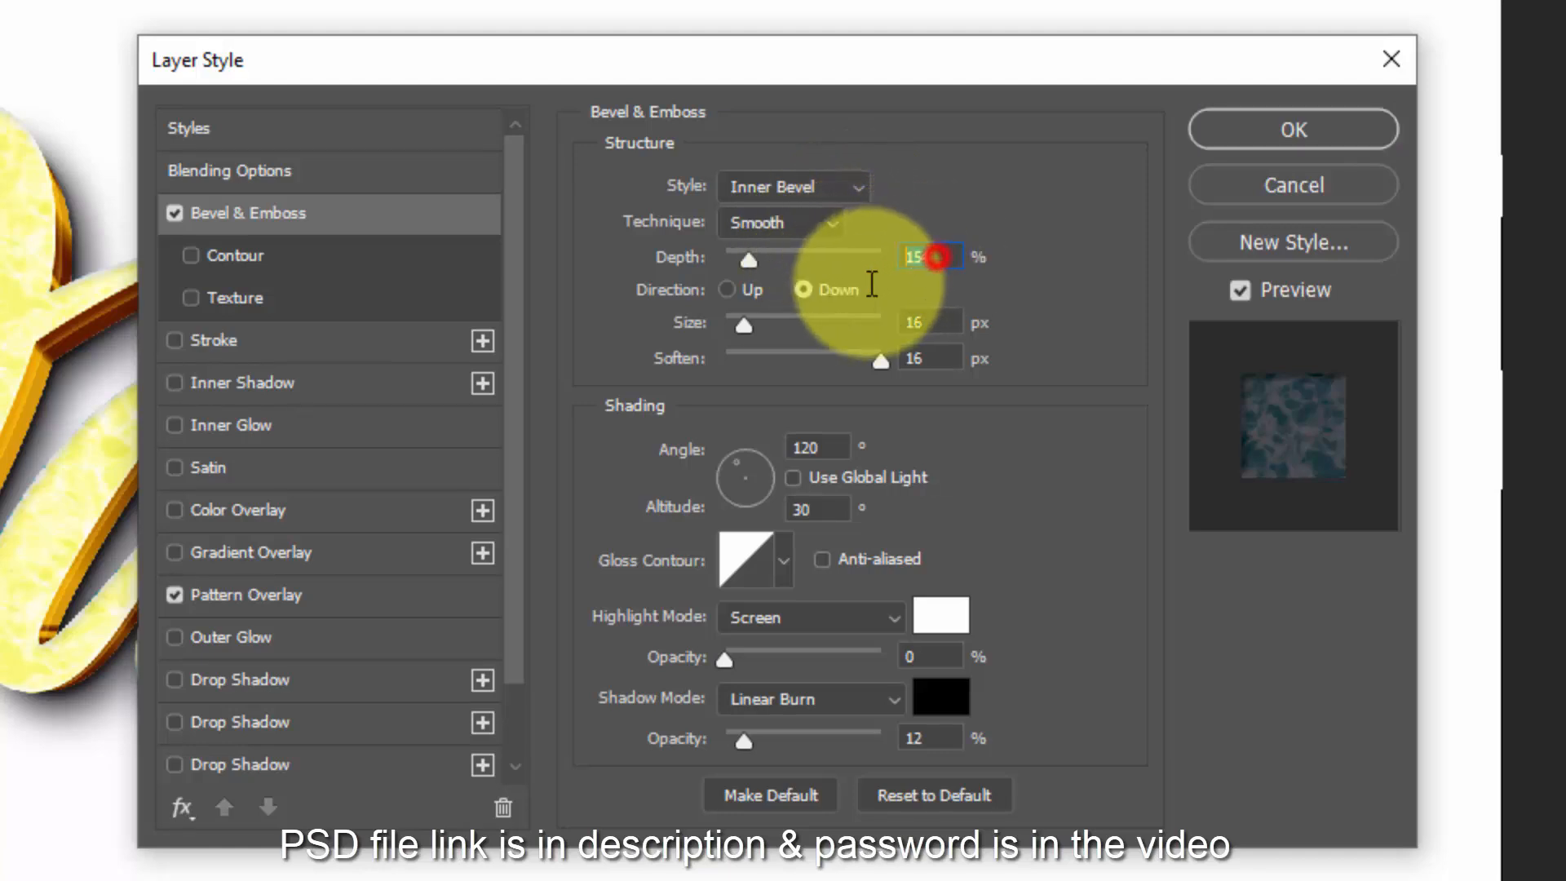
{"action": "type", "text": "100"}
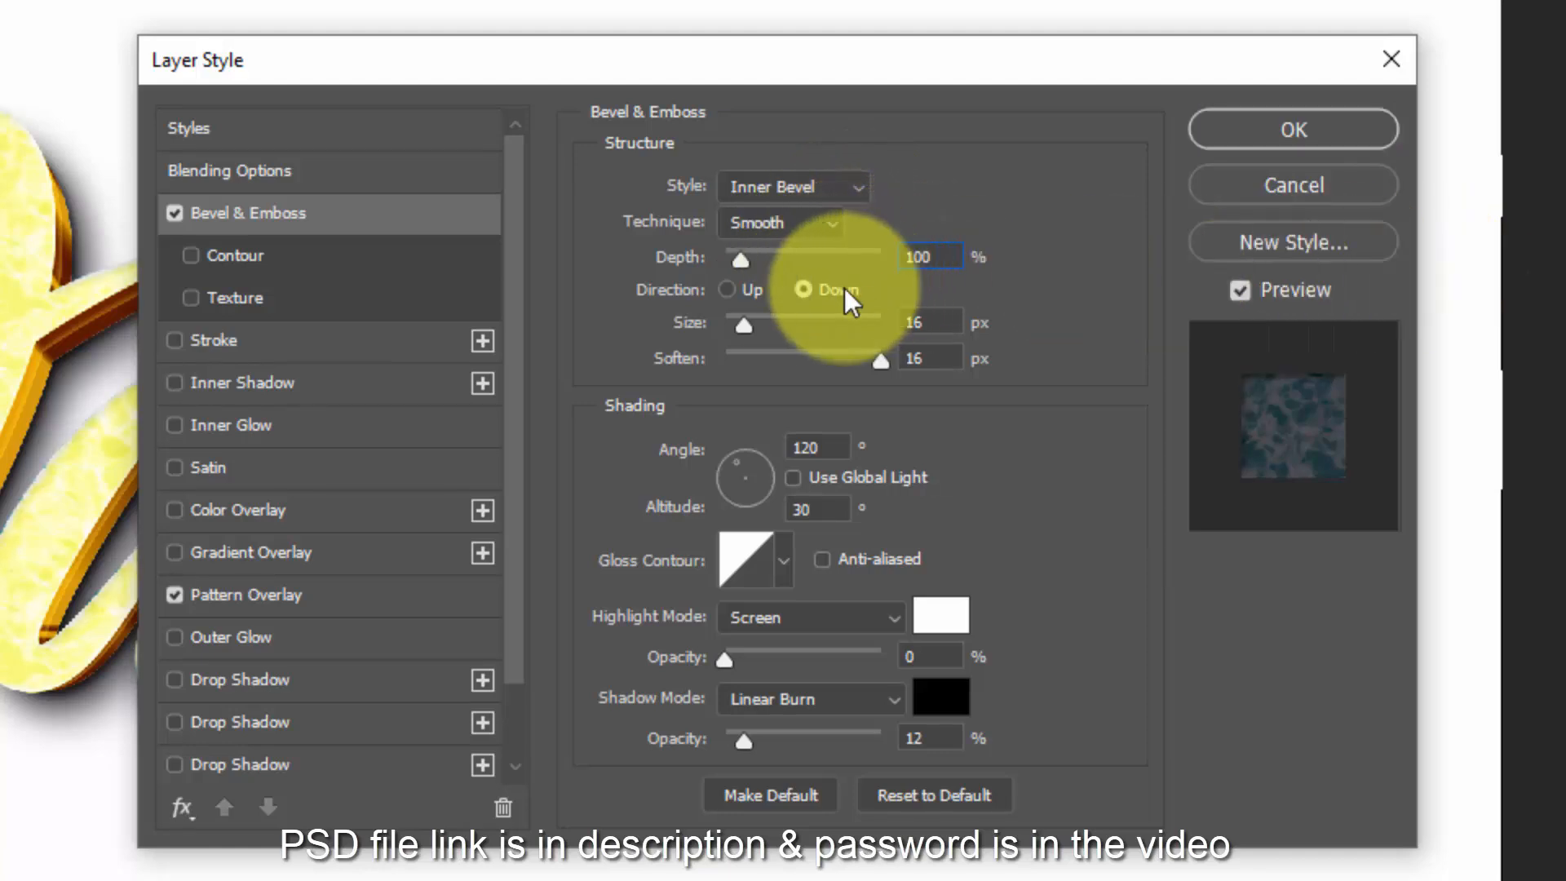
{"action": "left_click", "coordinate": [727, 290]}
{"action": "left_click_drag", "start_coordinate": [936, 323], "coordinate": [873, 333]}
{"action": "type", "text": "50"}
{"action": "type", "text": "0"}
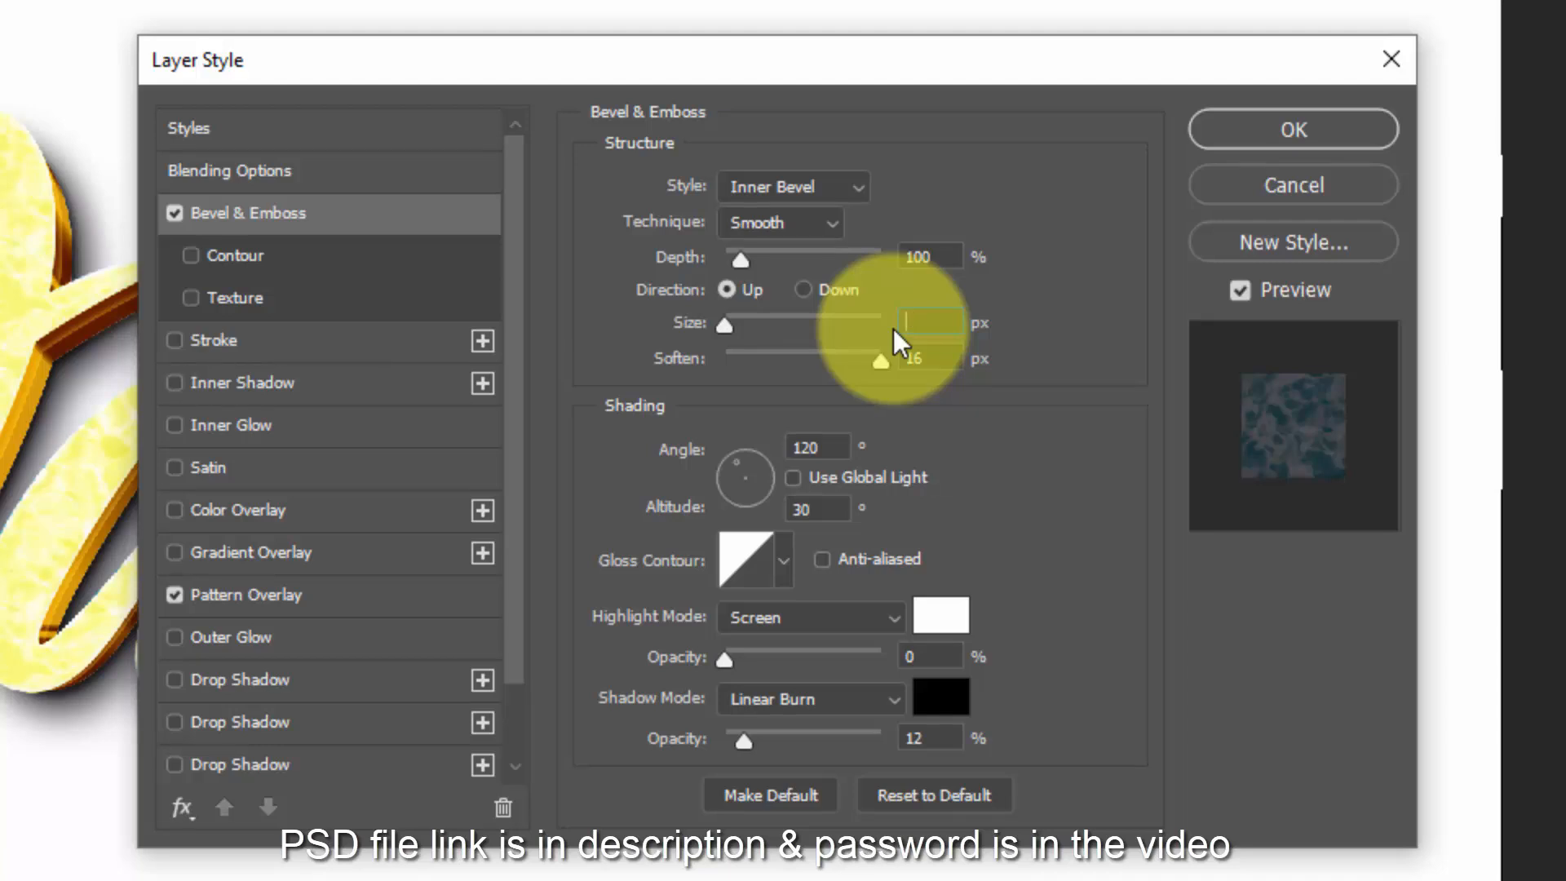
{"action": "type", "text": "5"}
{"action": "left_click_drag", "start_coordinate": [952, 361], "coordinate": [736, 370]}
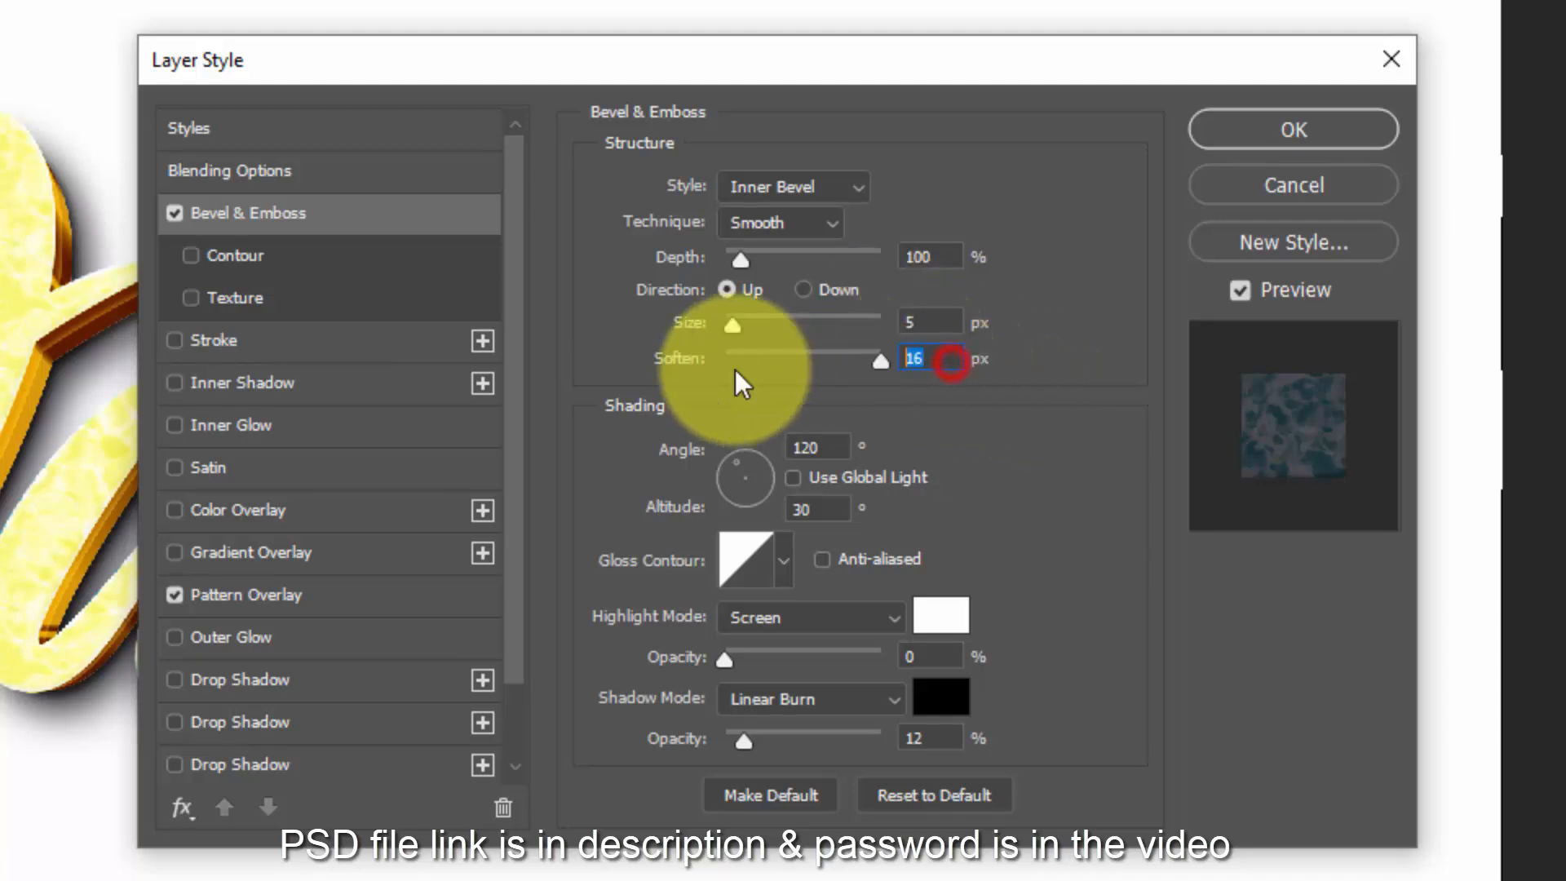
{"action": "type", "text": "0"}
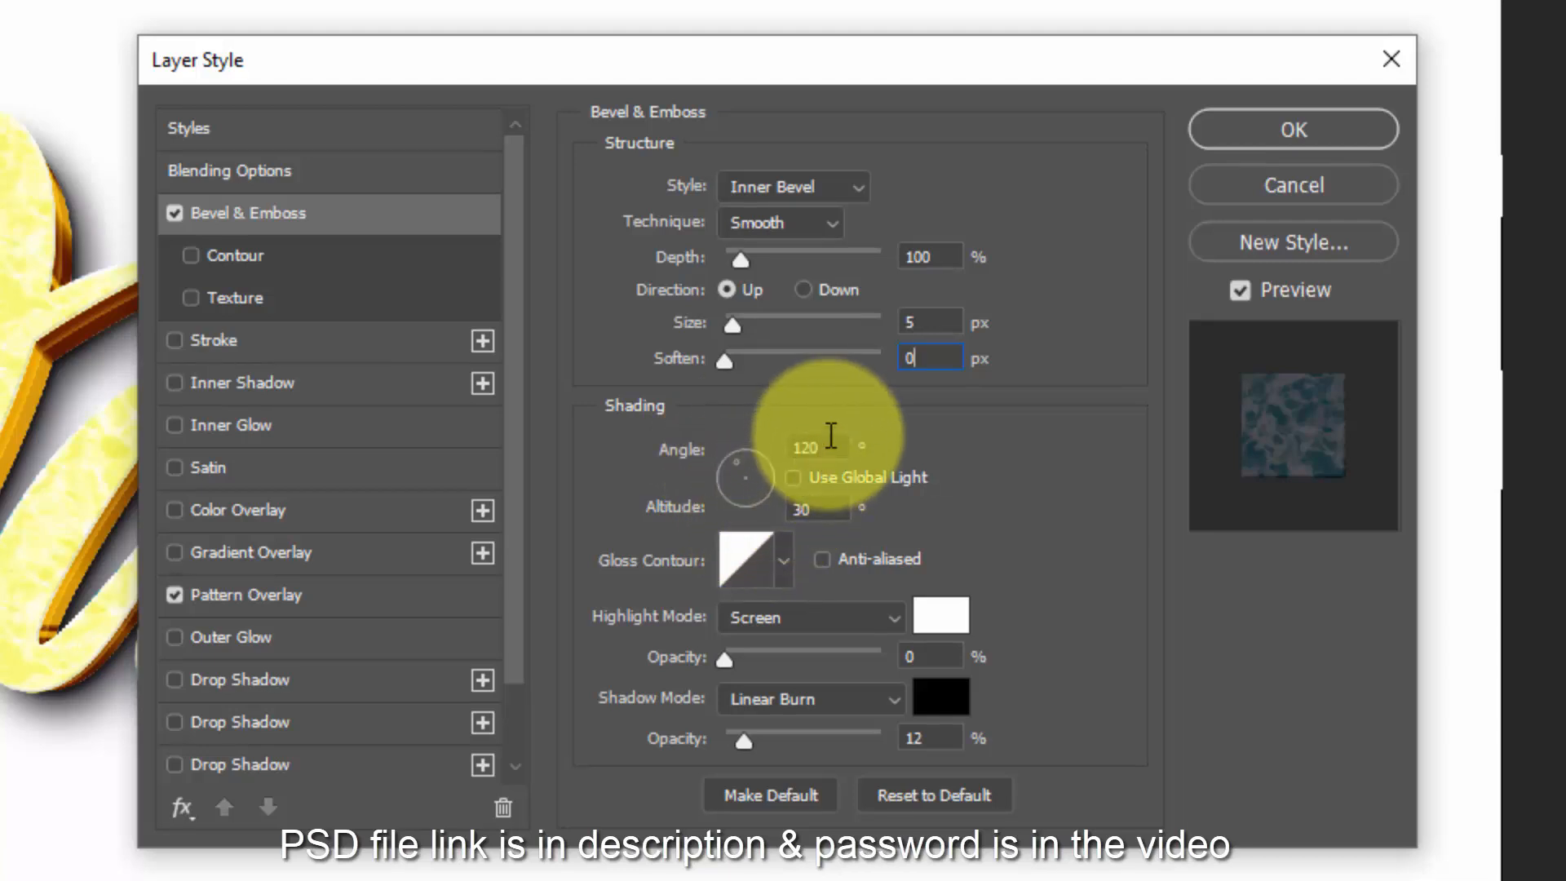
- Make the bevel use global light and set its gloss contour to the Ring - Double preset
{"action": "left_click", "coordinate": [791, 480]}
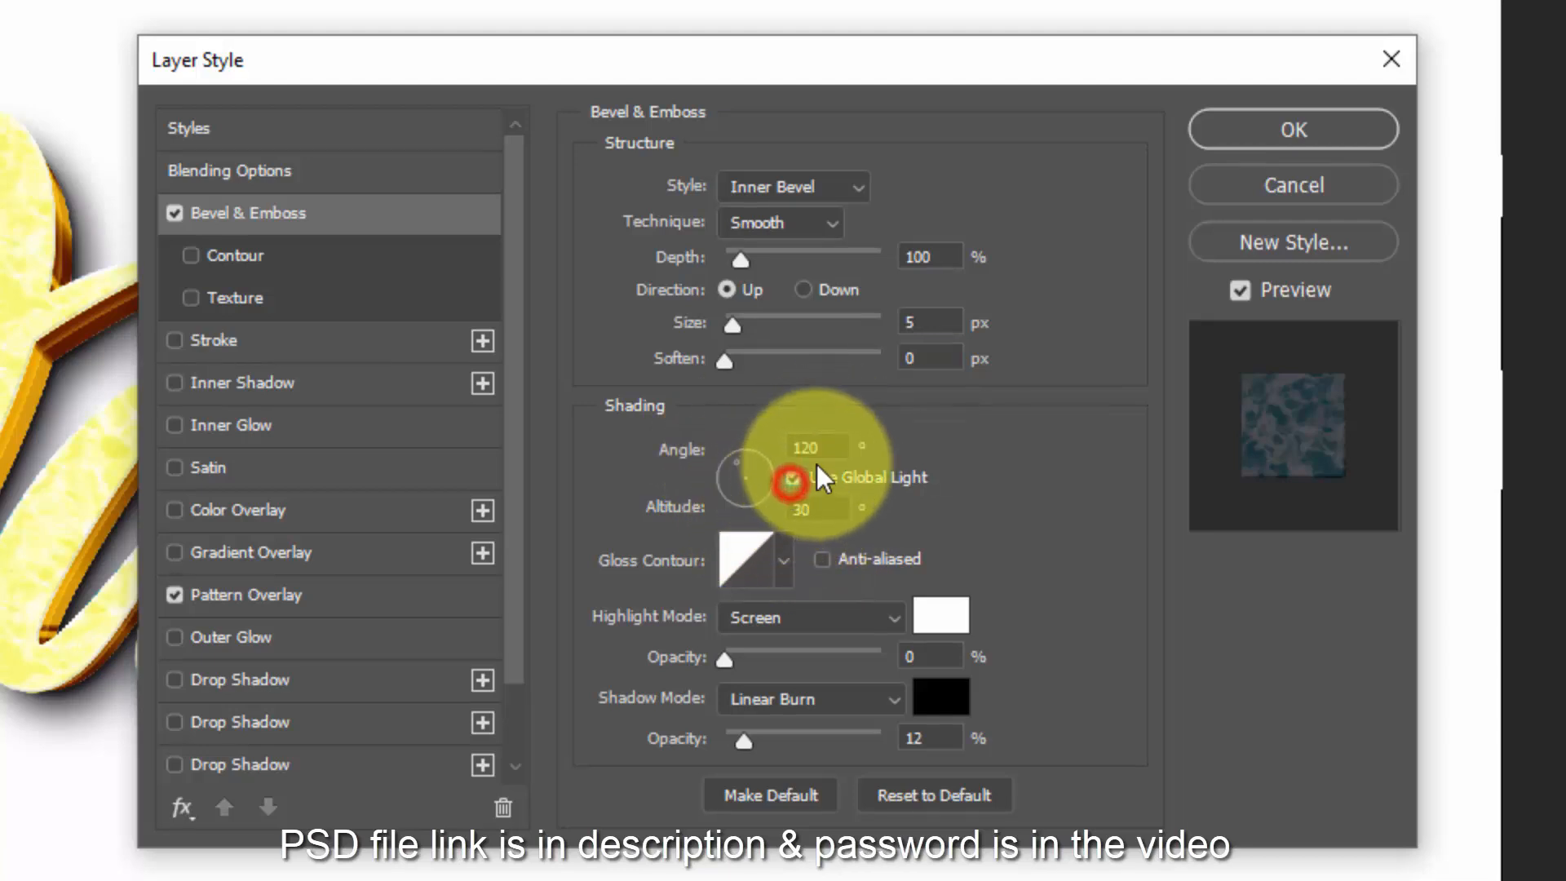
{"action": "left_click", "coordinate": [747, 558]}
{"action": "left_click", "coordinate": [644, 221]}
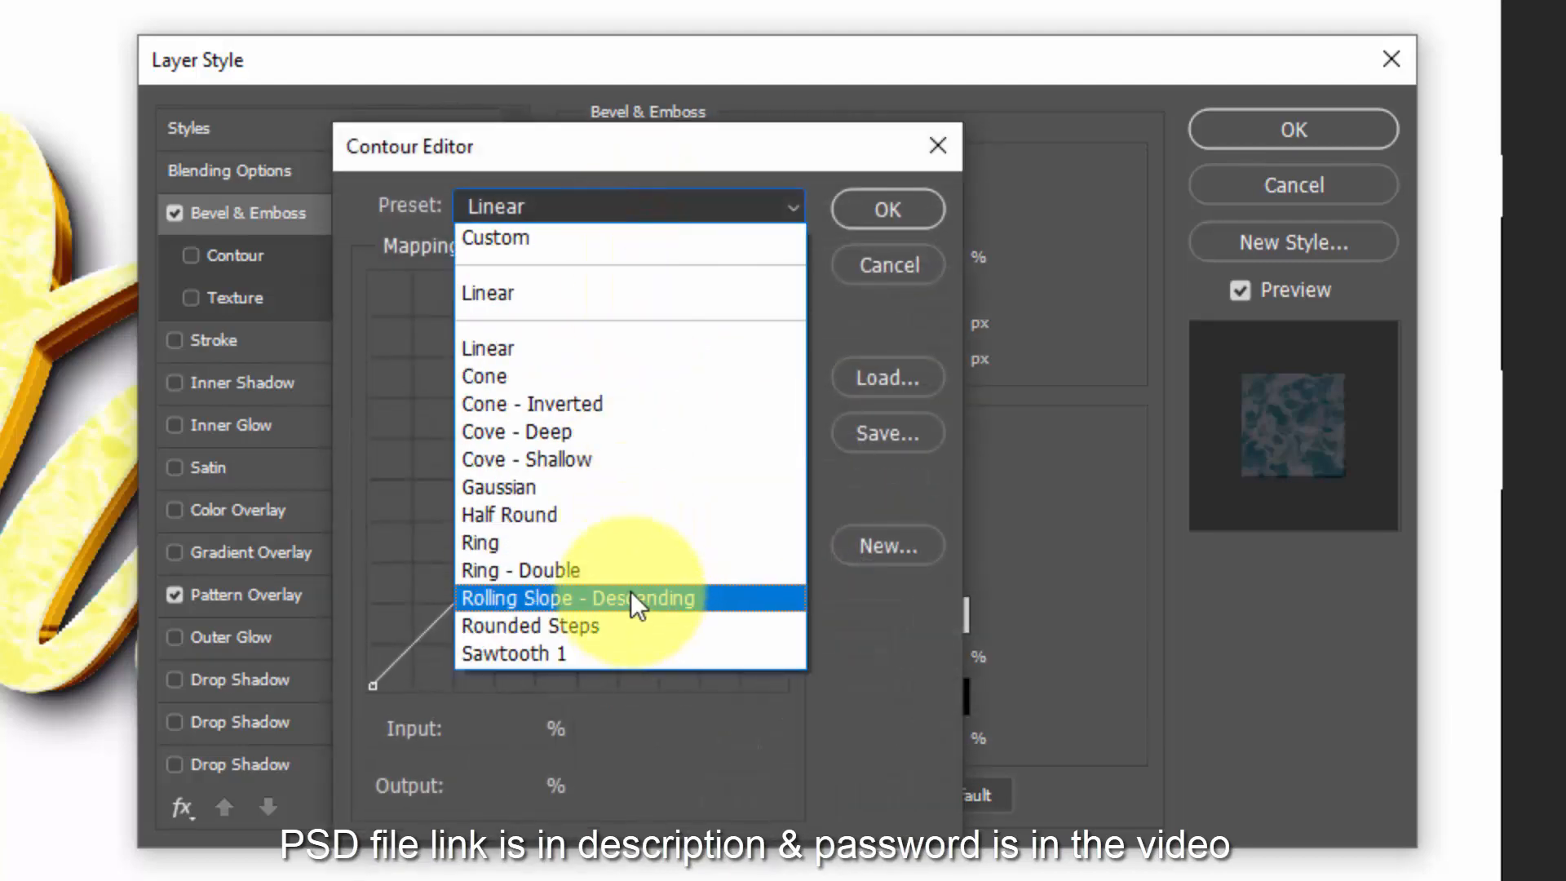
{"action": "left_click", "coordinate": [622, 570]}
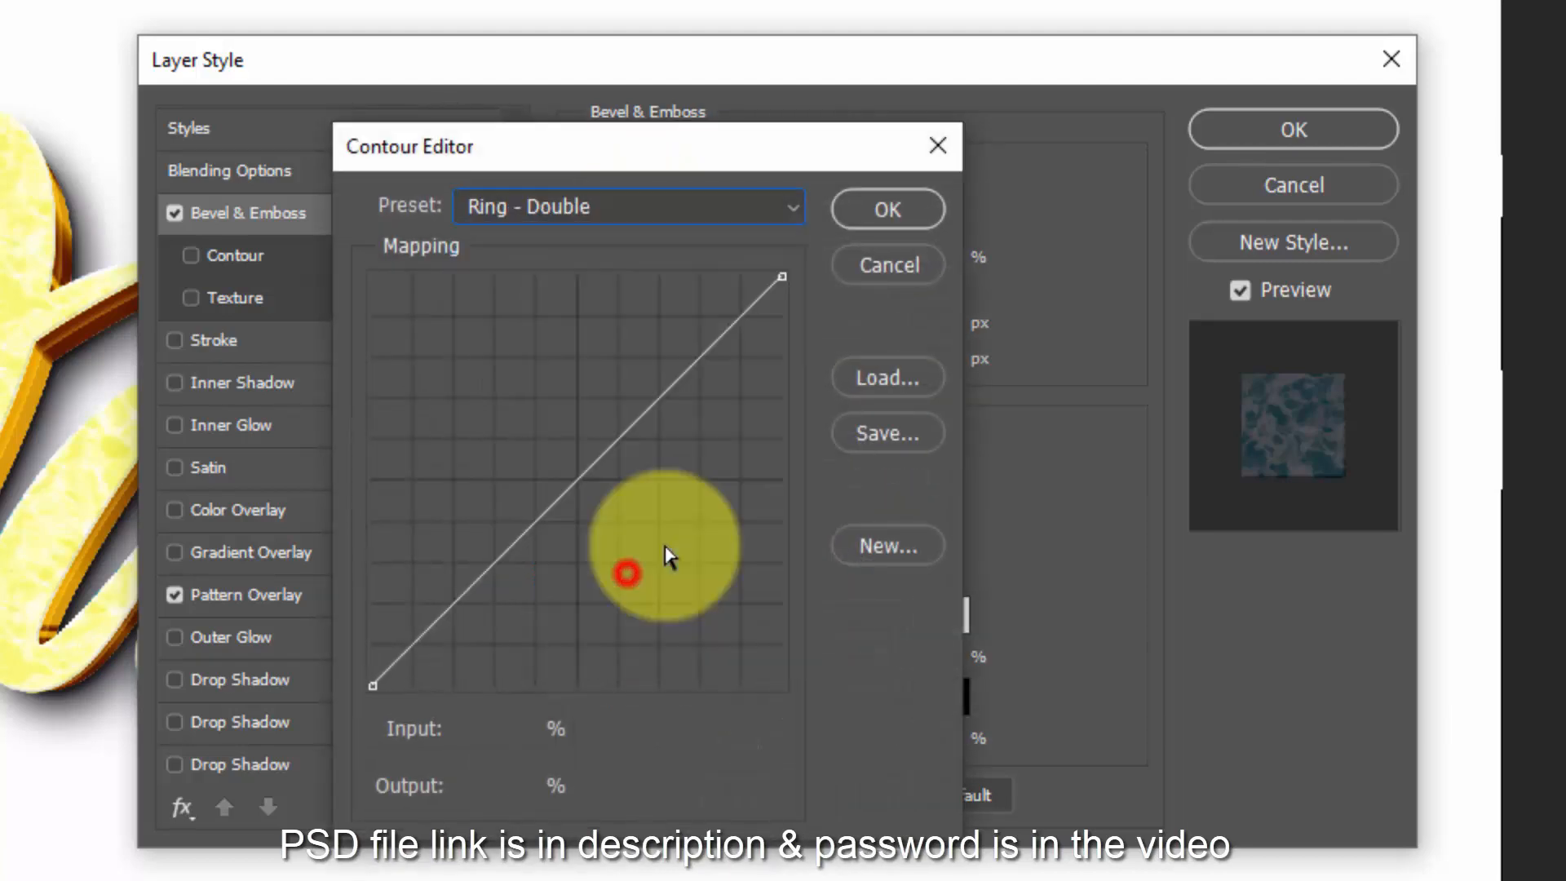
{"action": "left_click", "coordinate": [865, 214]}
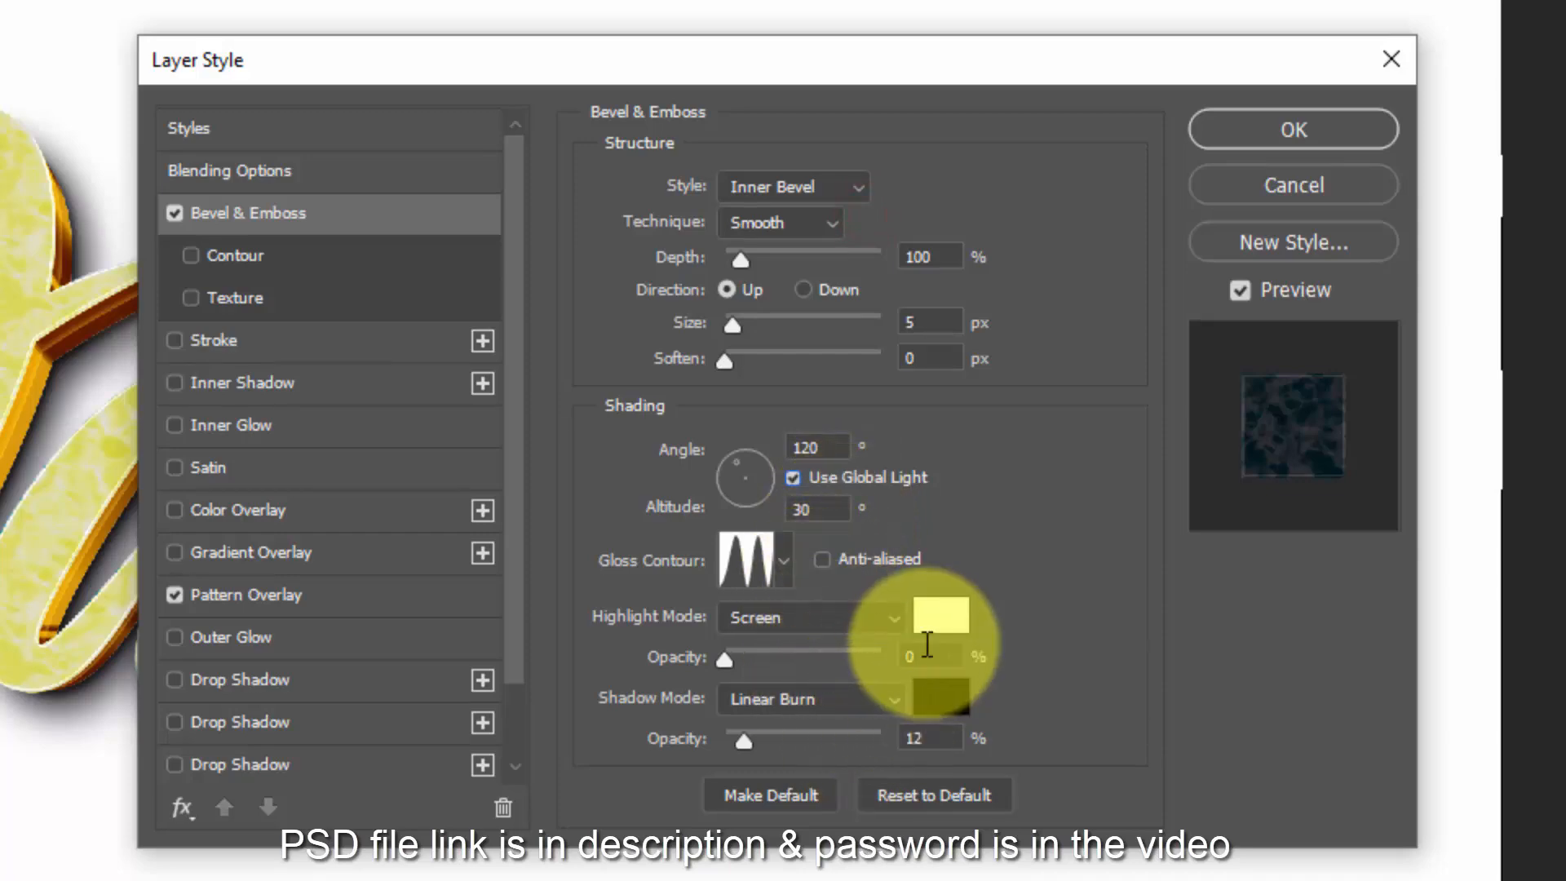
- Set the bevel's highlight colour to the very dark red #1b0202
{"action": "left_click", "coordinate": [941, 617]}
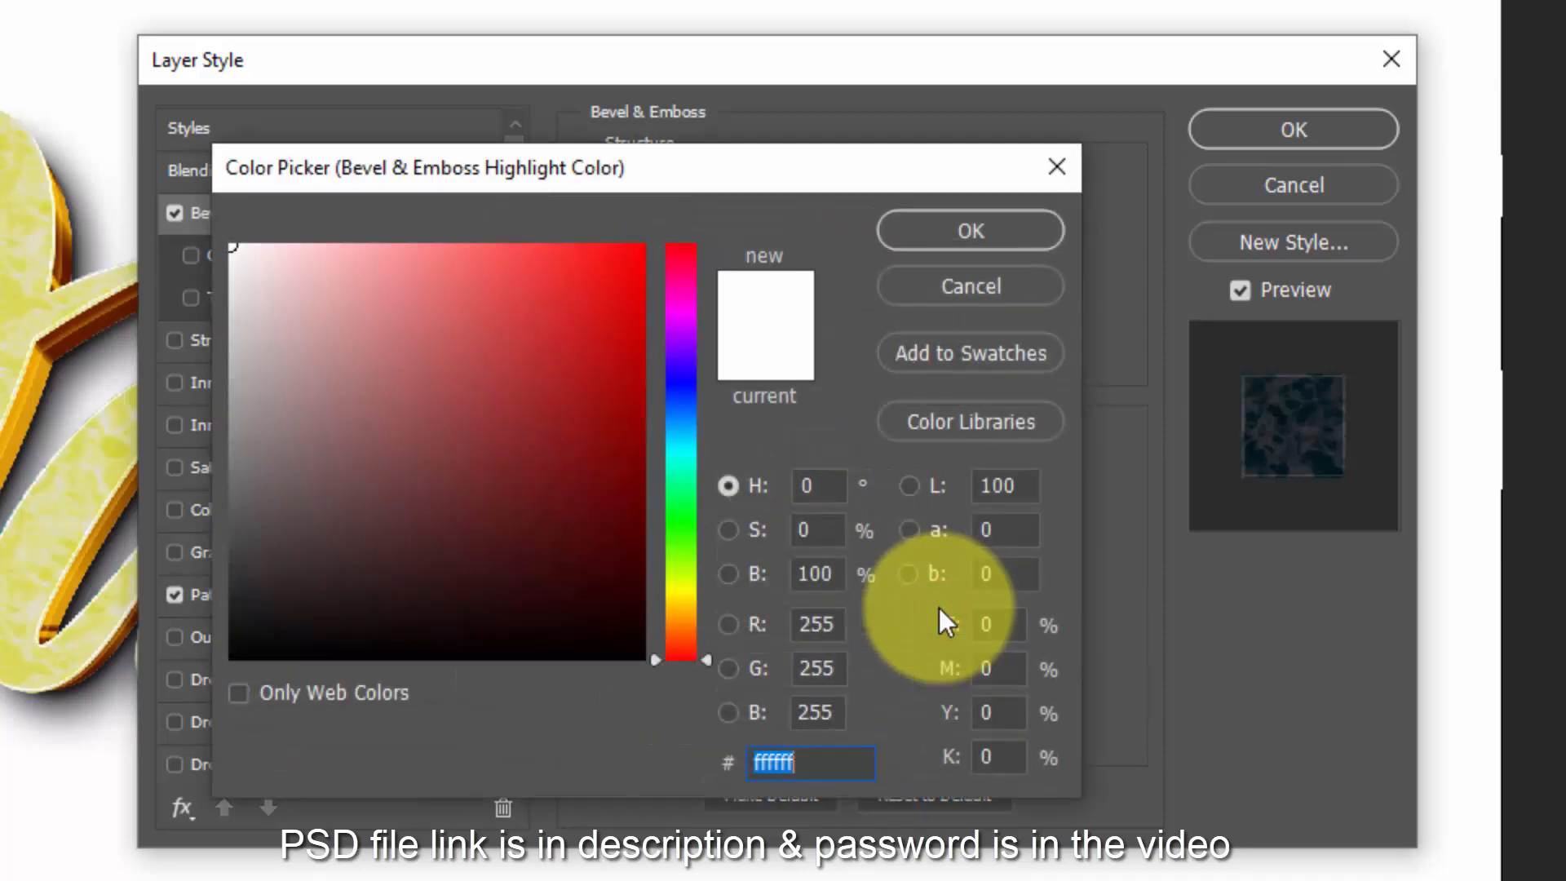
{"action": "type", "text": "1b0"}
{"action": "type", "text": "202"}
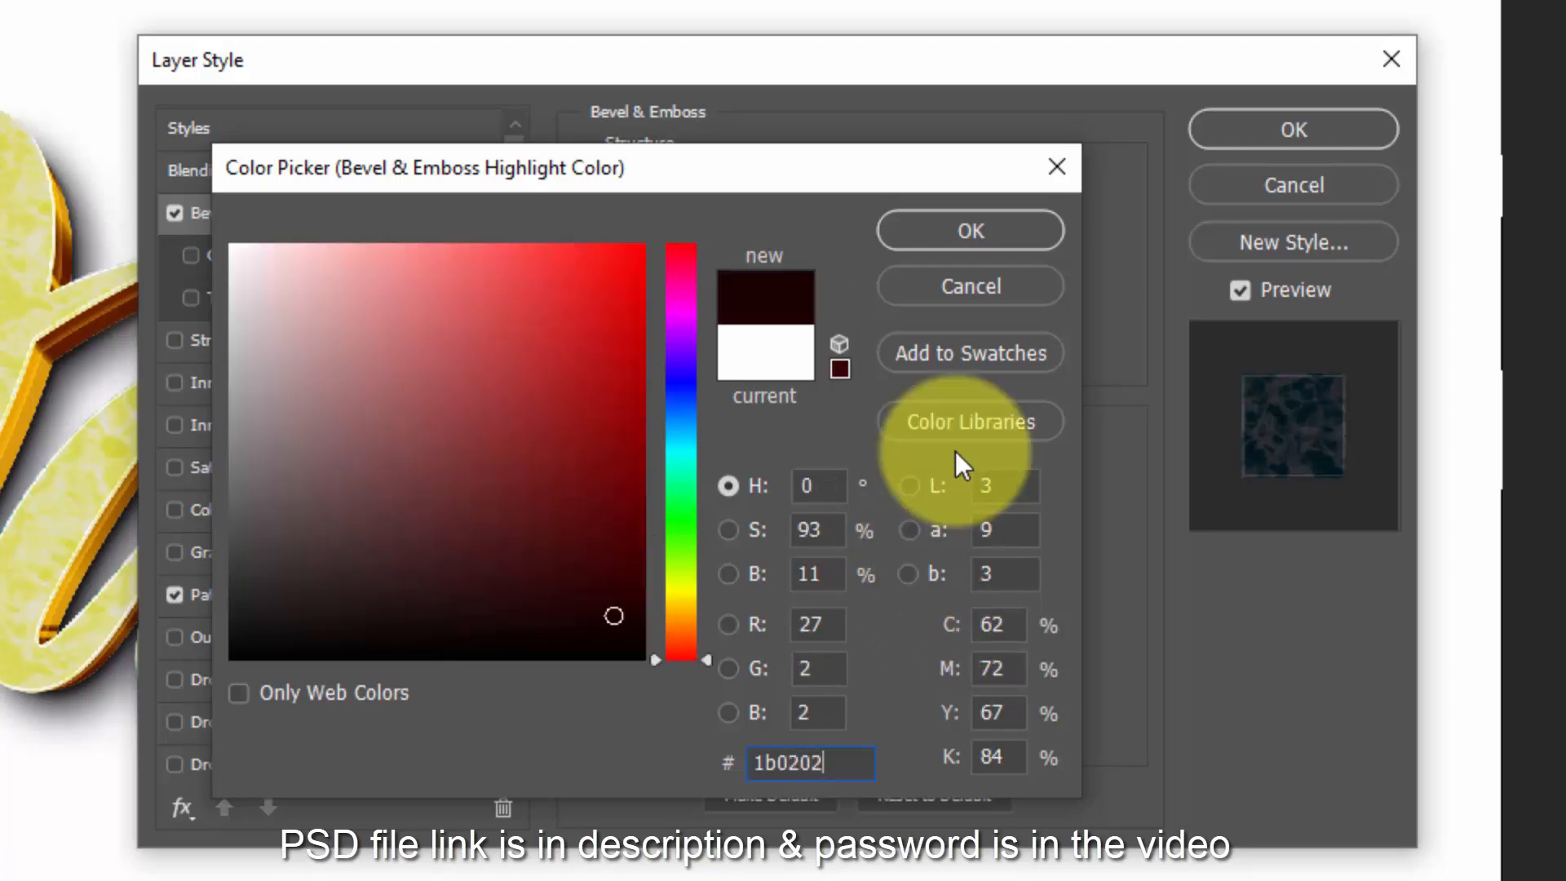
{"action": "left_click", "coordinate": [991, 237]}
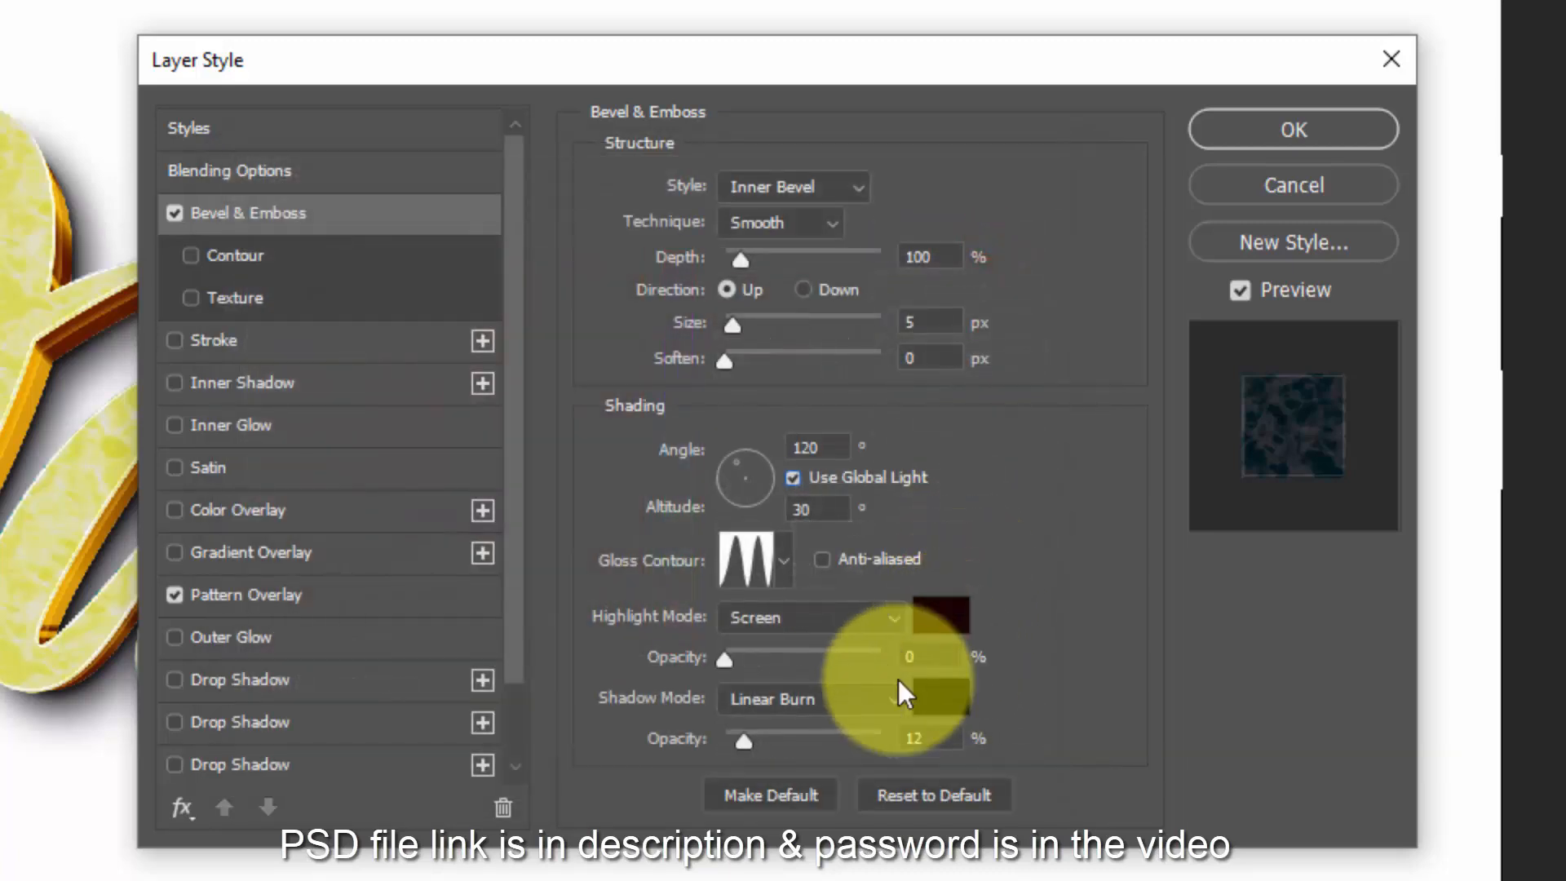
- Set the bevel's shadow to white in Multiply mode at 31% opacity and turn off the layer's Pattern Overlay
{"action": "left_click", "coordinate": [870, 702]}
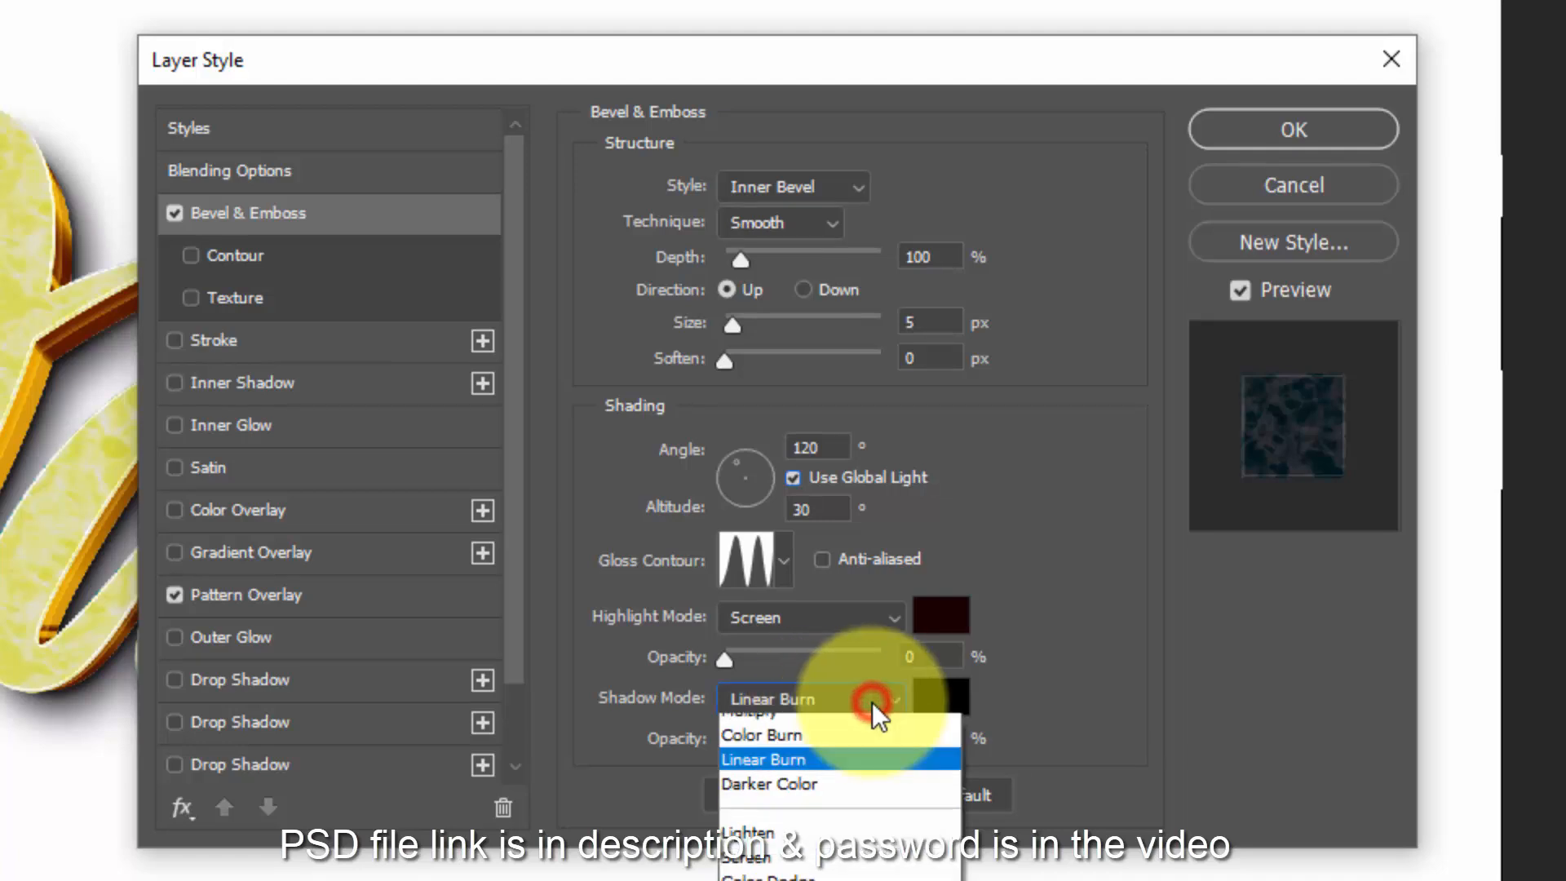
{"action": "scroll", "coordinate": [856, 783], "scroll_direction": "up", "scroll_amount": 3}
{"action": "left_click", "coordinate": [849, 817]}
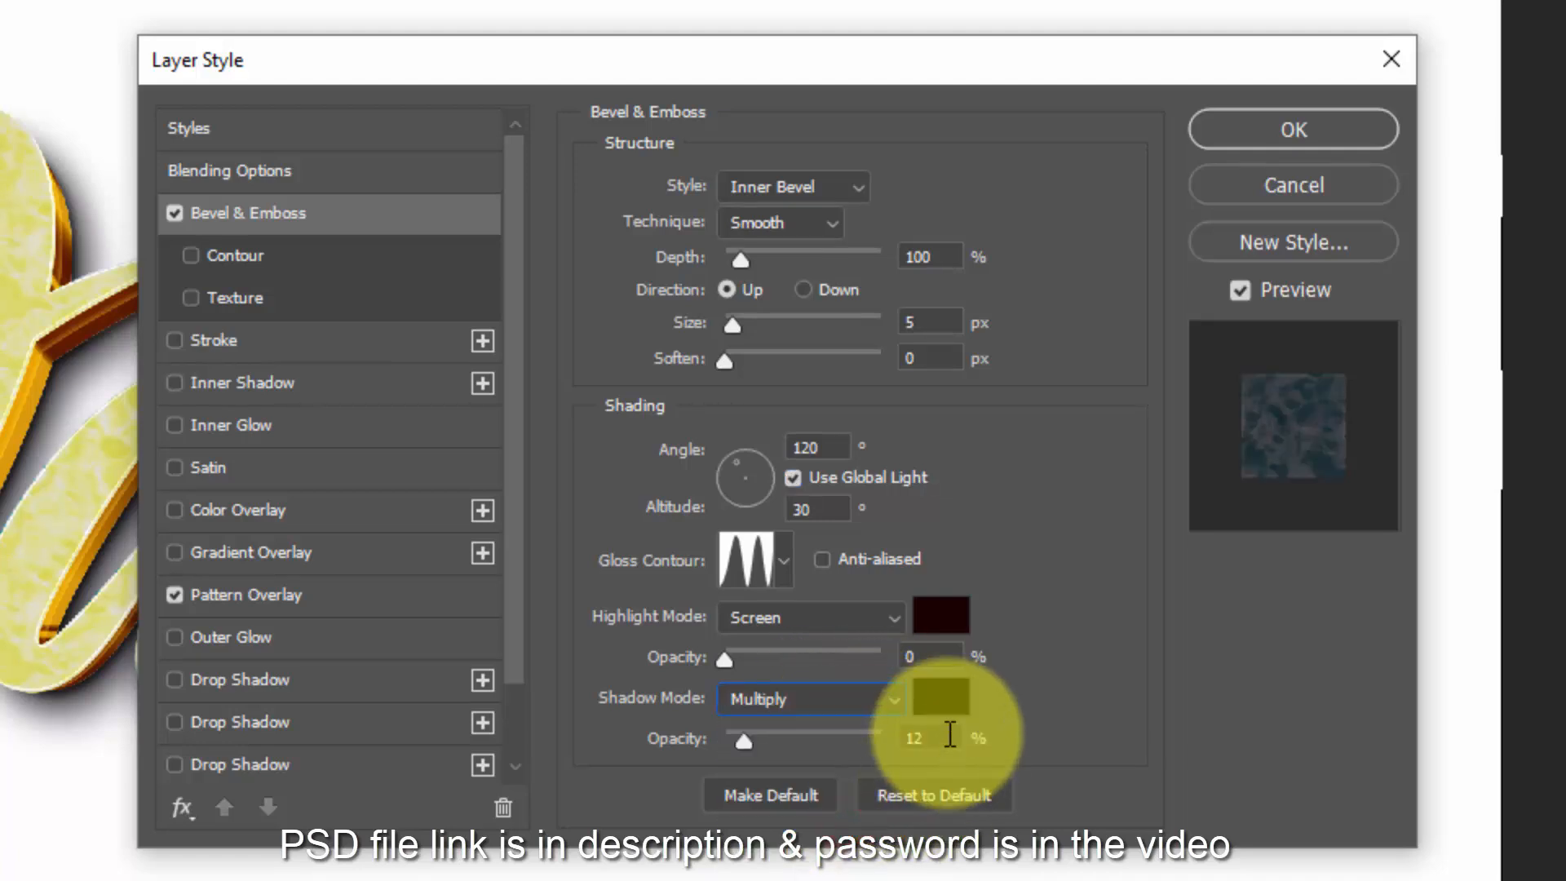
{"action": "left_click", "coordinate": [948, 735]}
{"action": "left_click", "coordinate": [942, 701]}
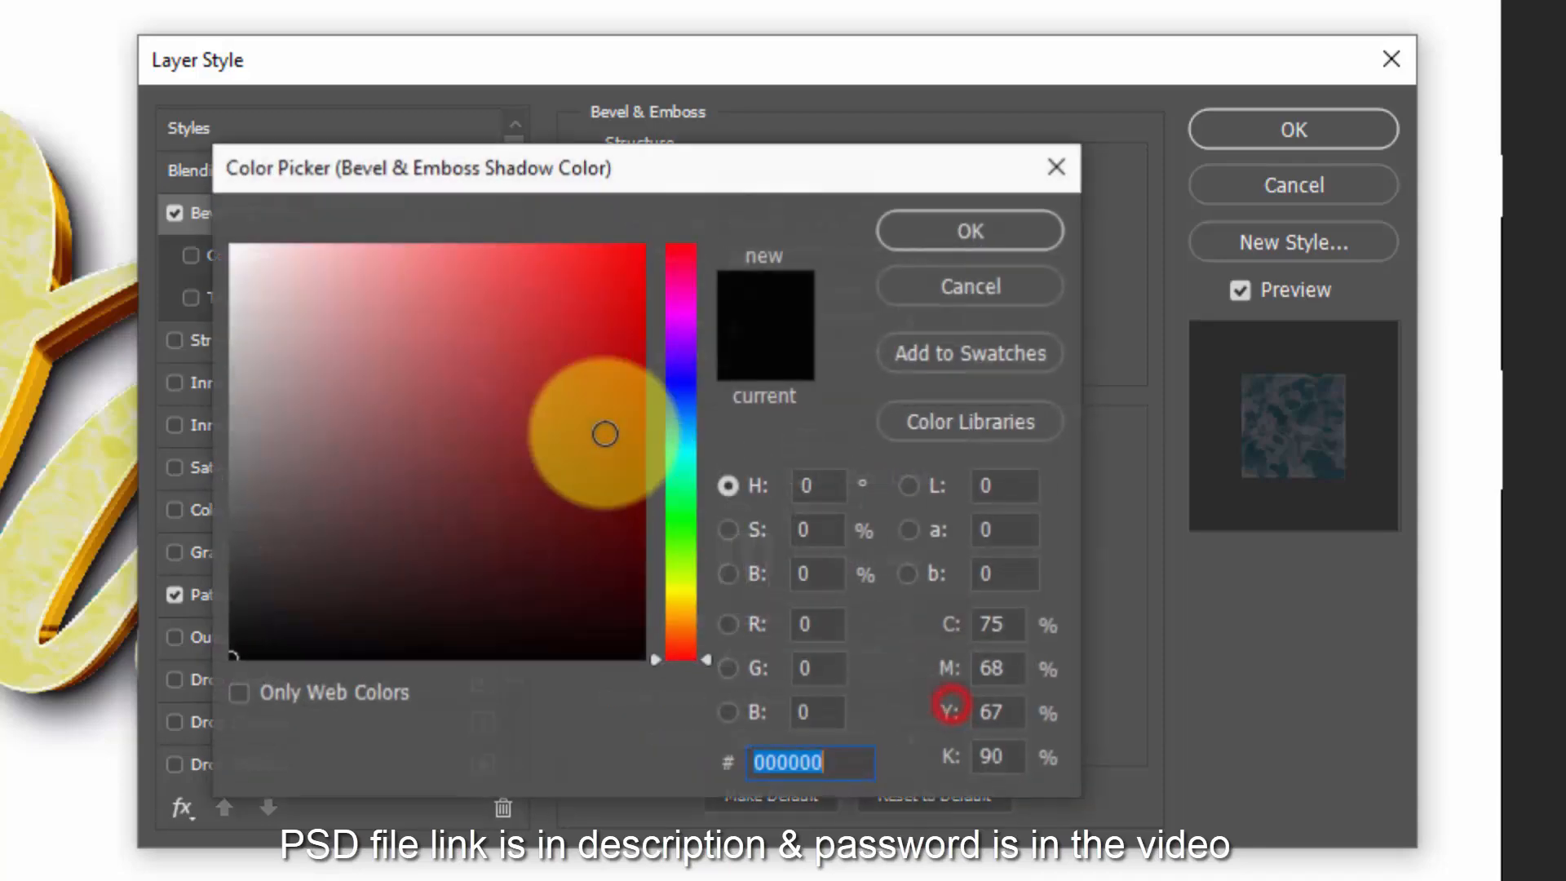
{"action": "left_click_drag", "start_coordinate": [490, 318], "coordinate": [252, 181]}
{"action": "left_click", "coordinate": [938, 228]}
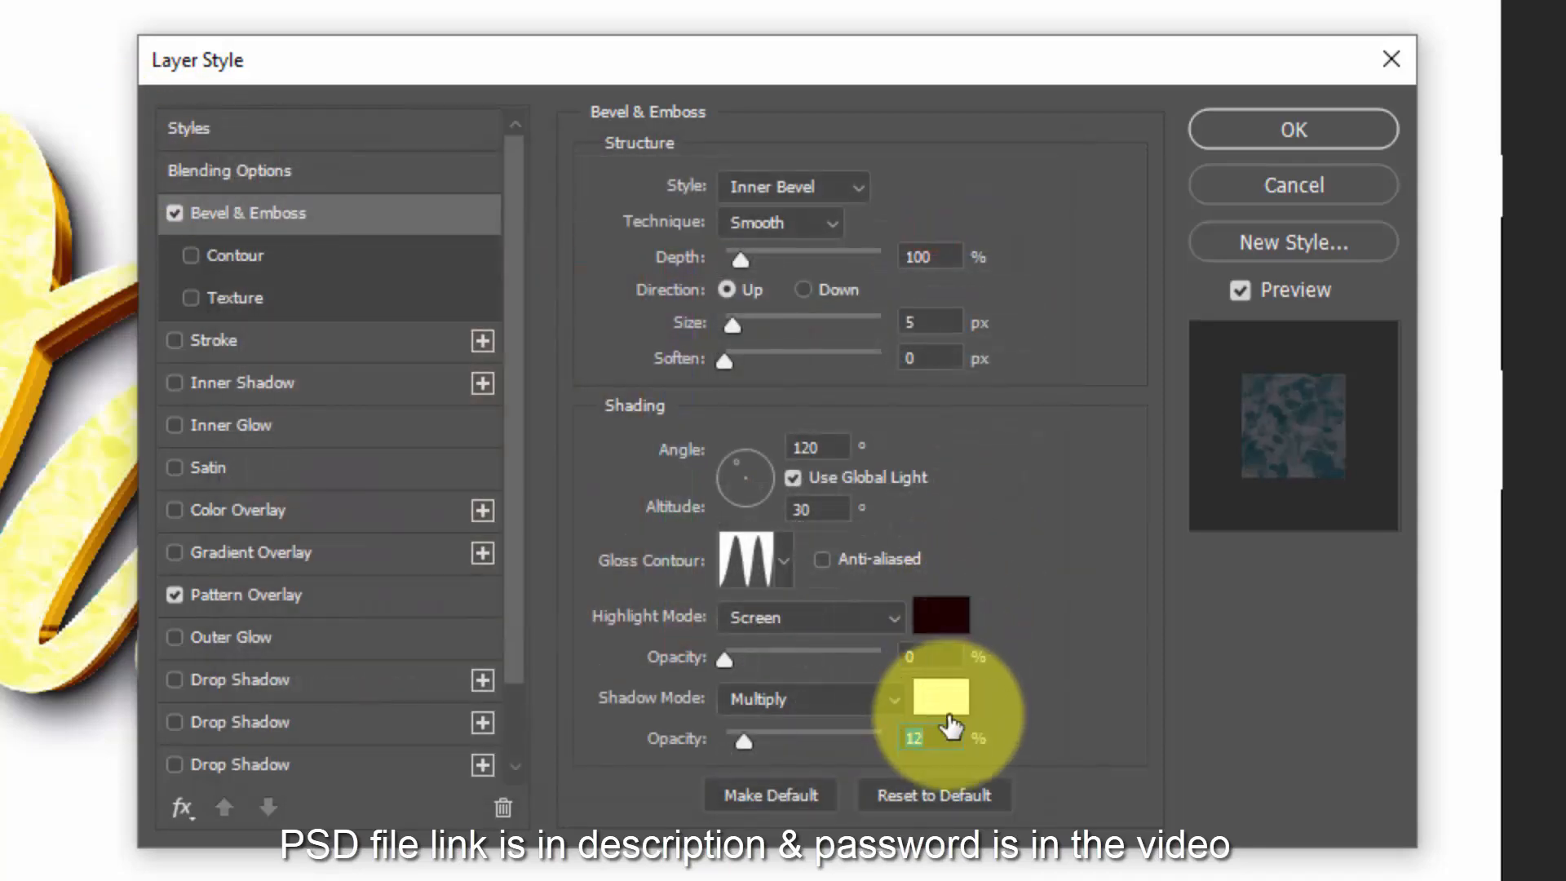
{"action": "type", "text": "31"}
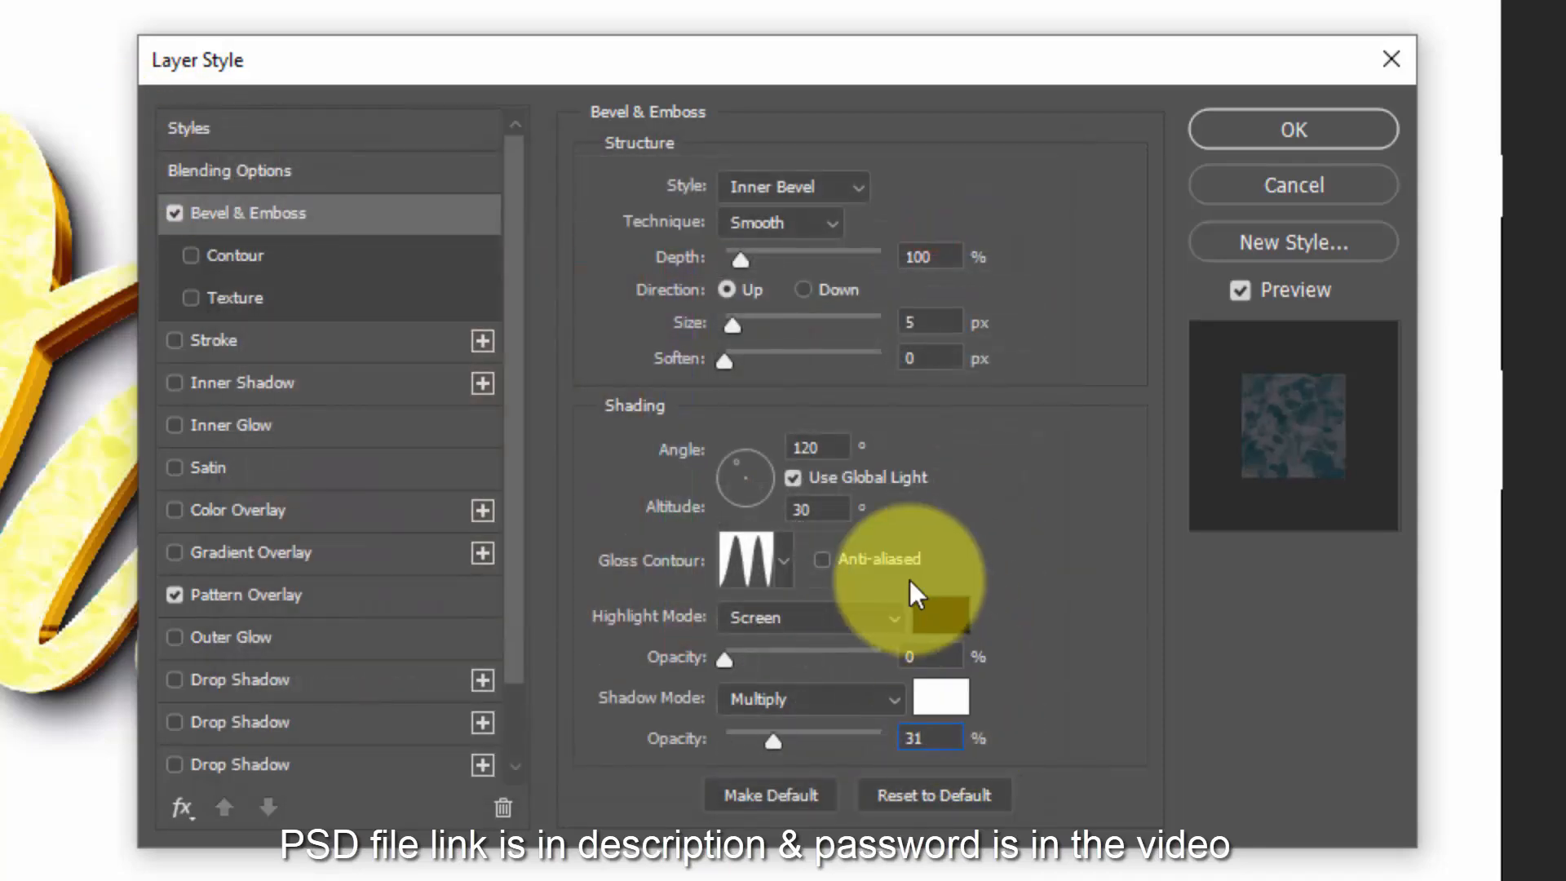
{"action": "left_click", "coordinate": [175, 595]}
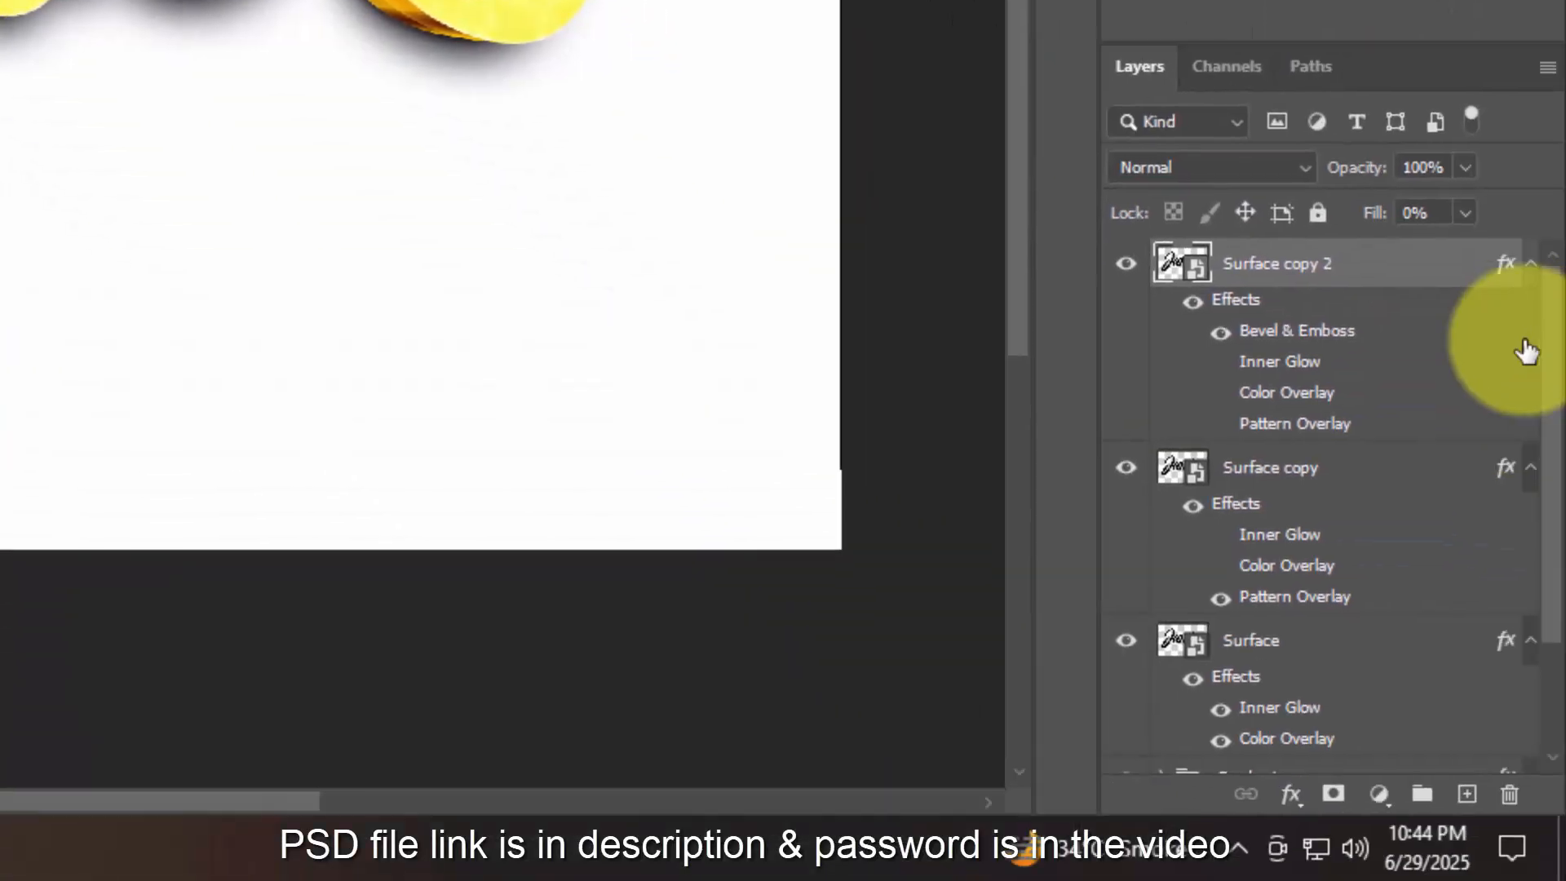
- Select the three Surface layers together and collapse their effects lists
{"action": "scroll", "coordinate": [1459, 490], "scroll_direction": "down", "scroll_amount": 3}
{"action": "left_click", "coordinate": [1370, 498], "text": "shift"}
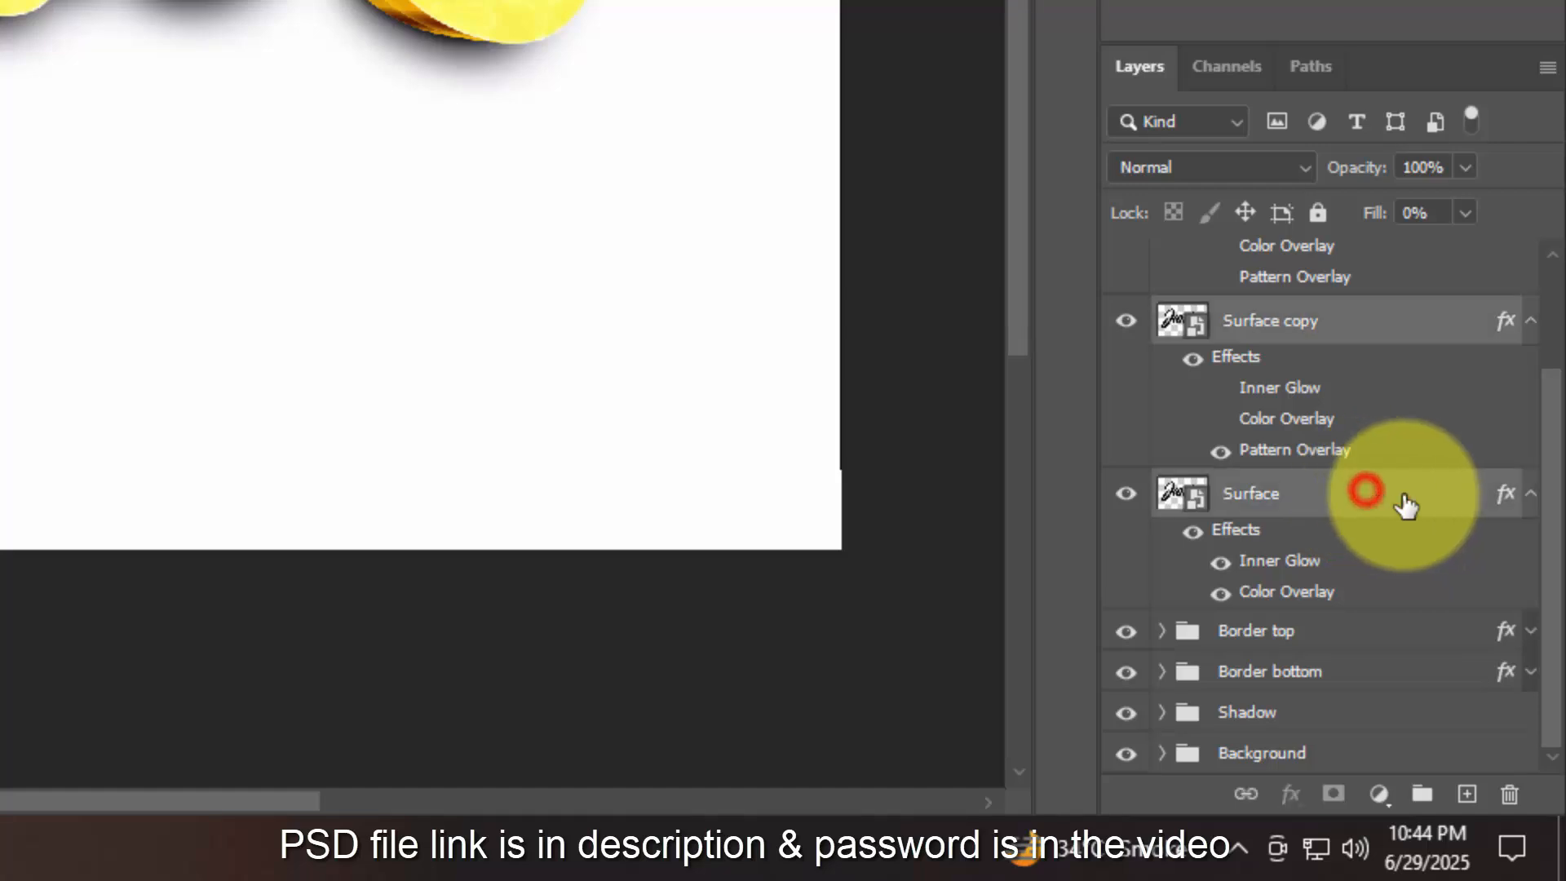
{"action": "scroll", "coordinate": [1398, 500], "scroll_direction": "up", "scroll_amount": 3}
{"action": "left_click", "coordinate": [1511, 269]}
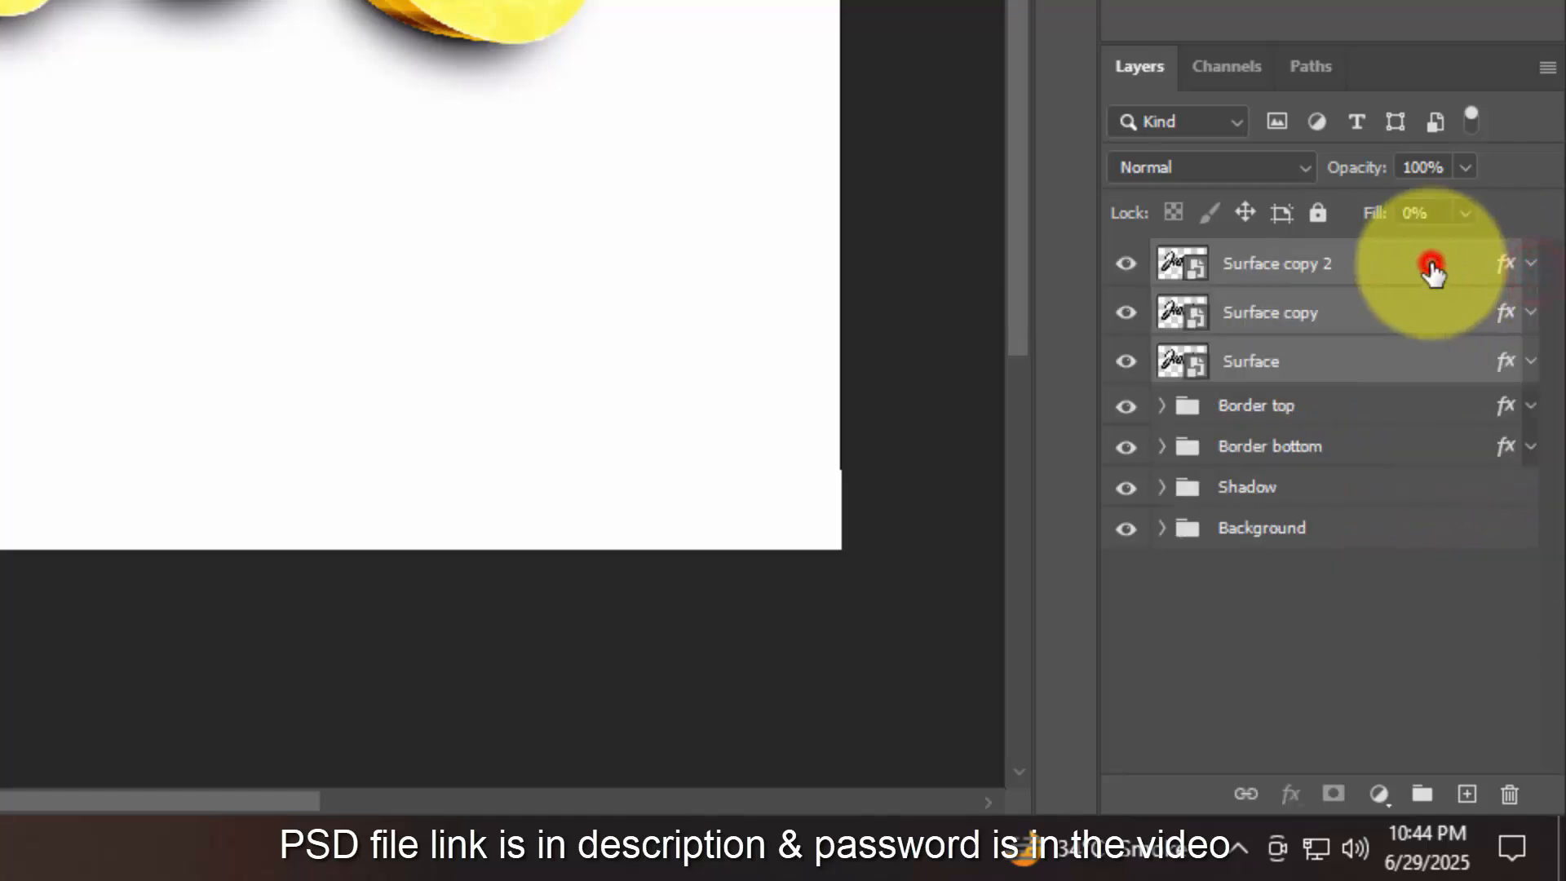
- Duplicate the topmost Surface layer and change the new copy's bevel style to Stroke Emboss
{"action": "left_click", "coordinate": [1430, 265]}
{"action": "key", "text": "ctrl+shift+alt+t"}
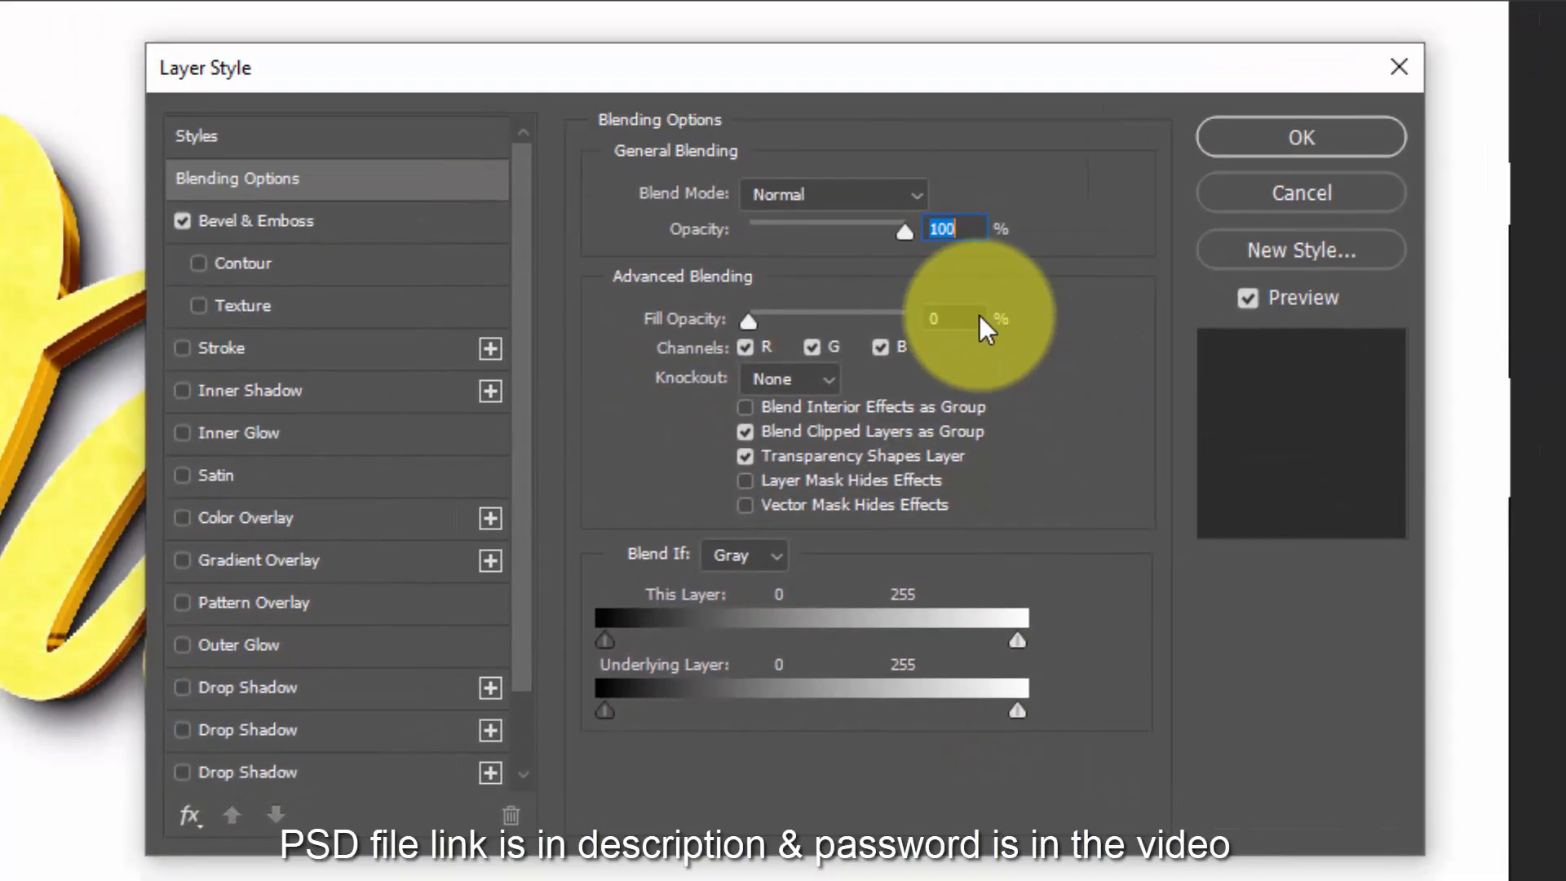
{"action": "left_click", "coordinate": [971, 318]}
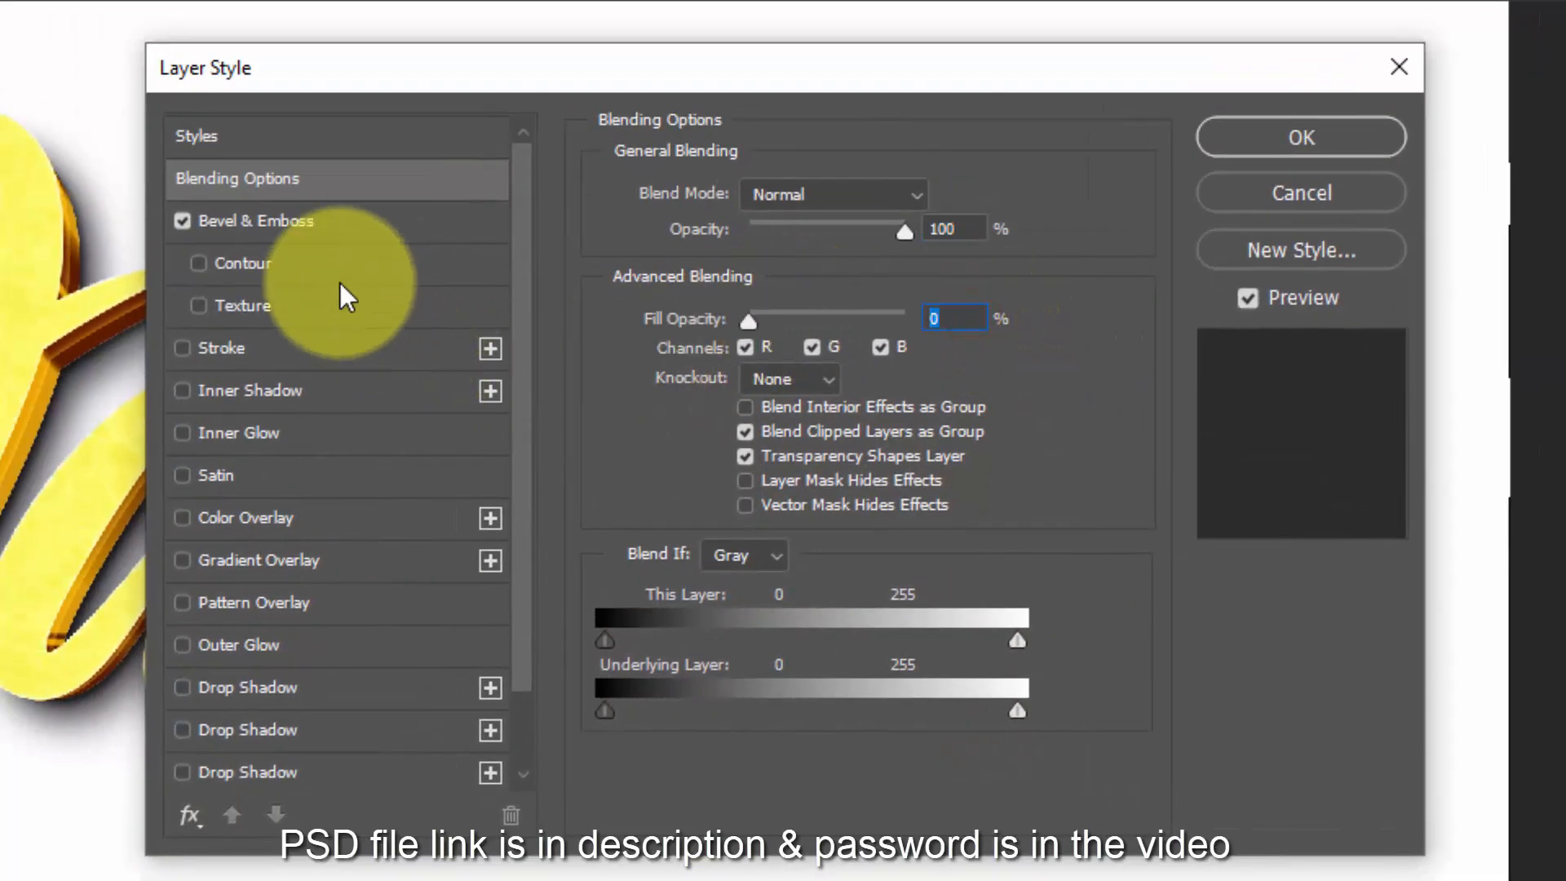
{"action": "left_click", "coordinate": [285, 221]}
{"action": "left_click", "coordinate": [809, 194]}
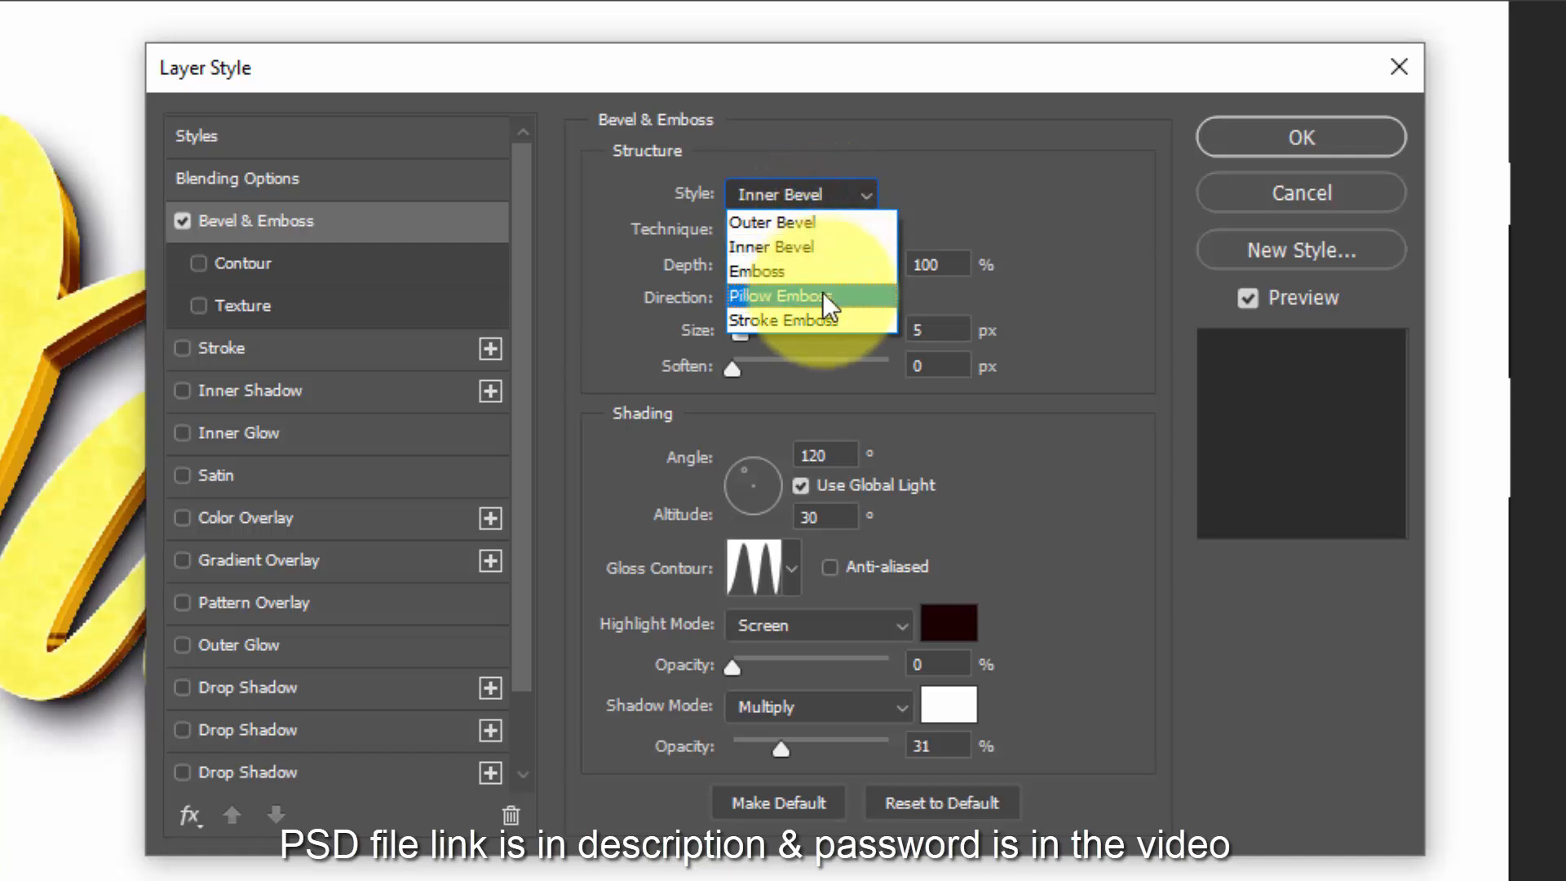
{"action": "left_click", "coordinate": [820, 317]}
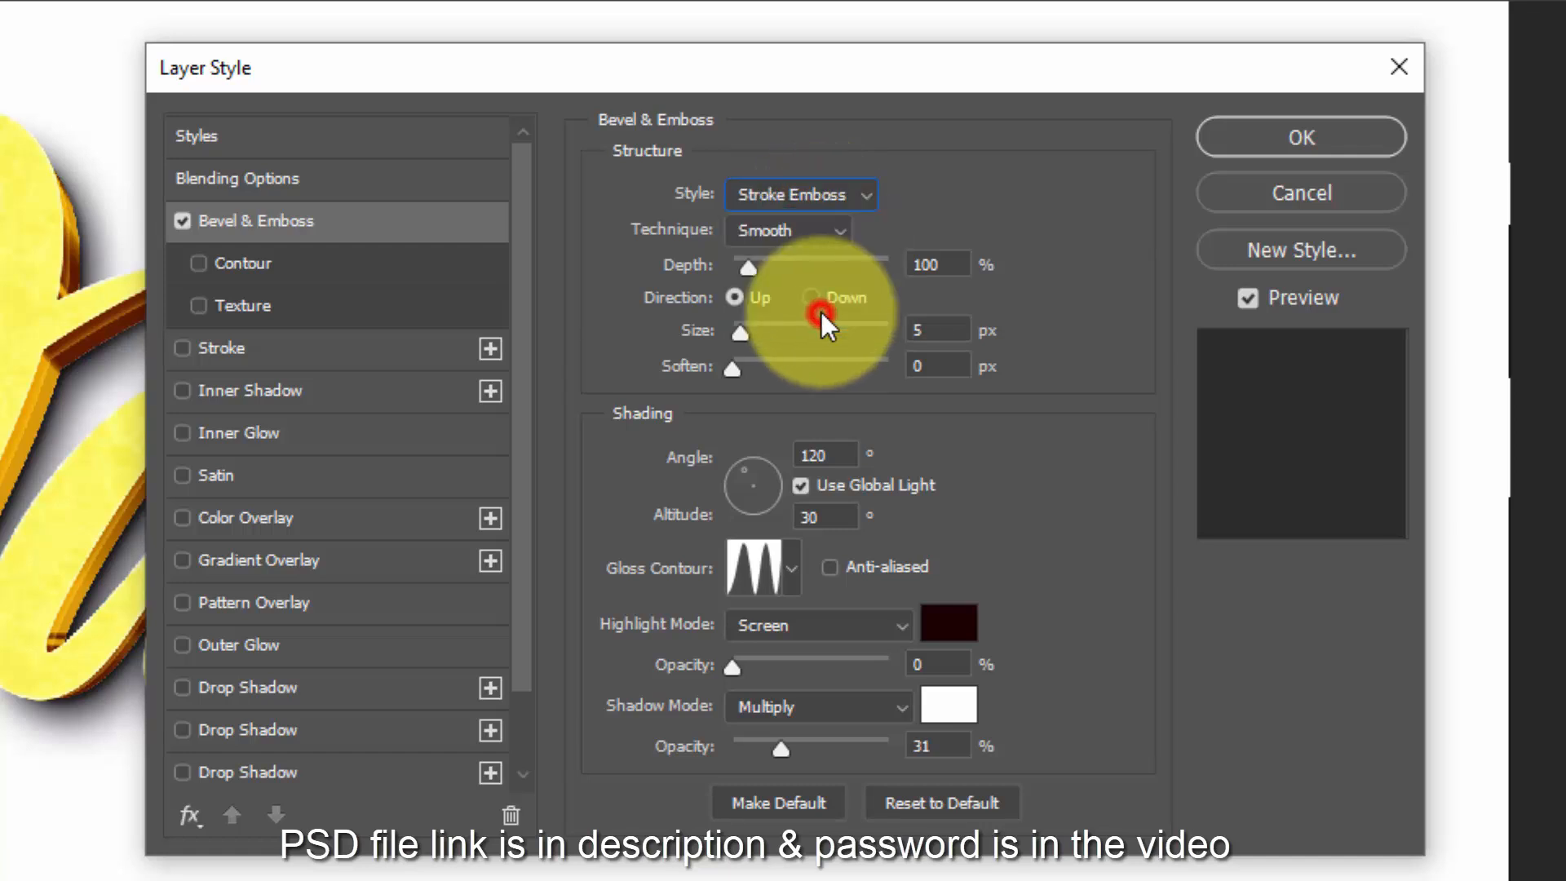
- Set the bevel's depth to 327%, direction to Down, size to 6 px and lighting angle to 90°
{"action": "left_click", "coordinate": [945, 261]}
{"action": "type", "text": "327"}
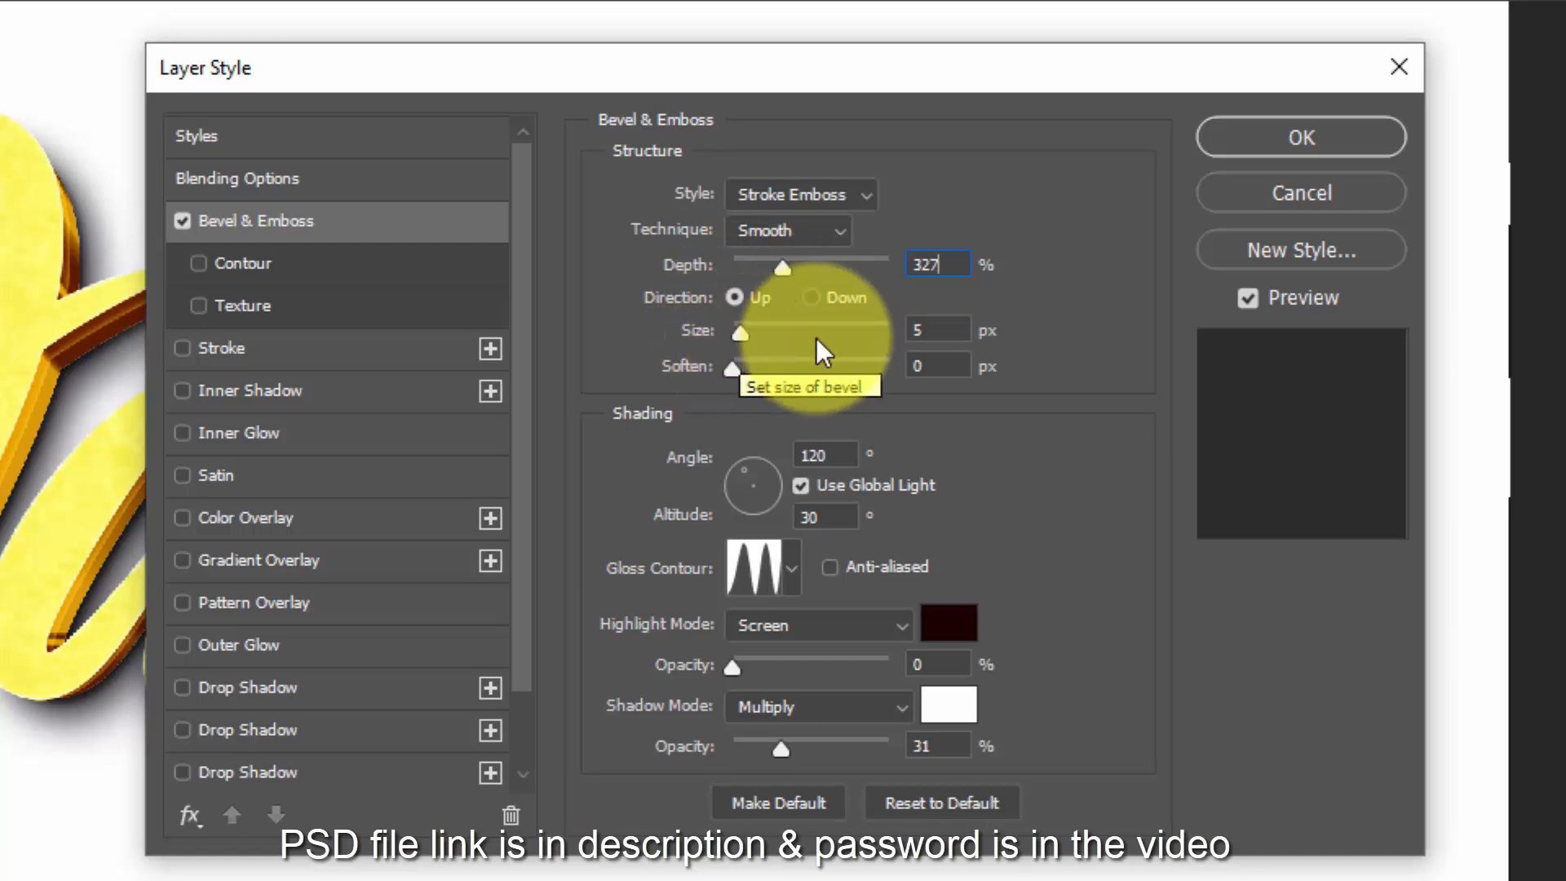
{"action": "left_click", "coordinate": [841, 298]}
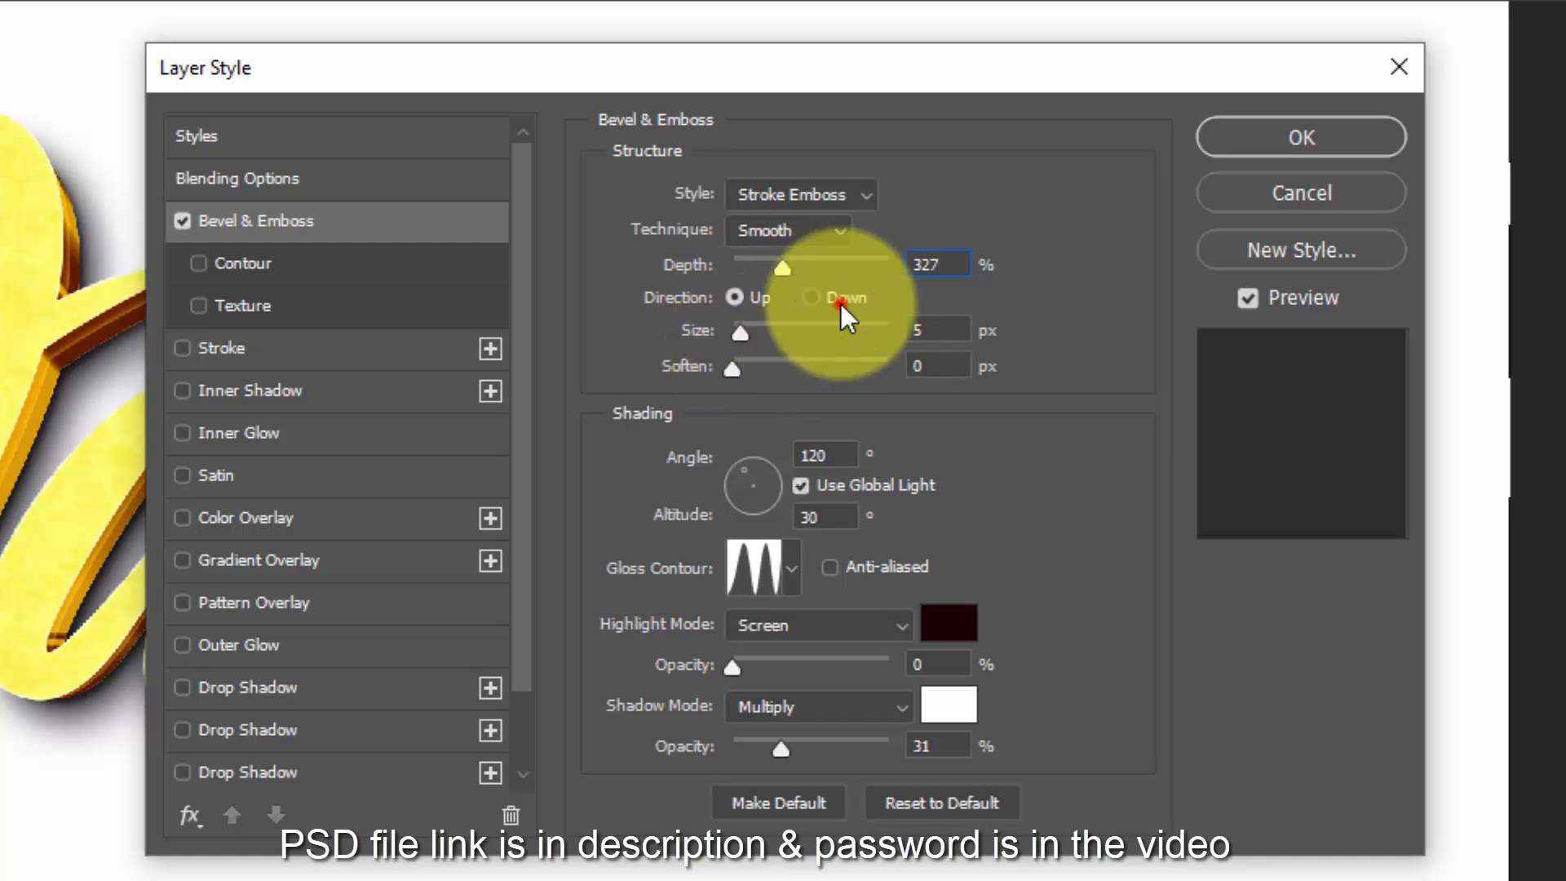
{"action": "left_click", "coordinate": [938, 331]}
{"action": "type", "text": "6"}
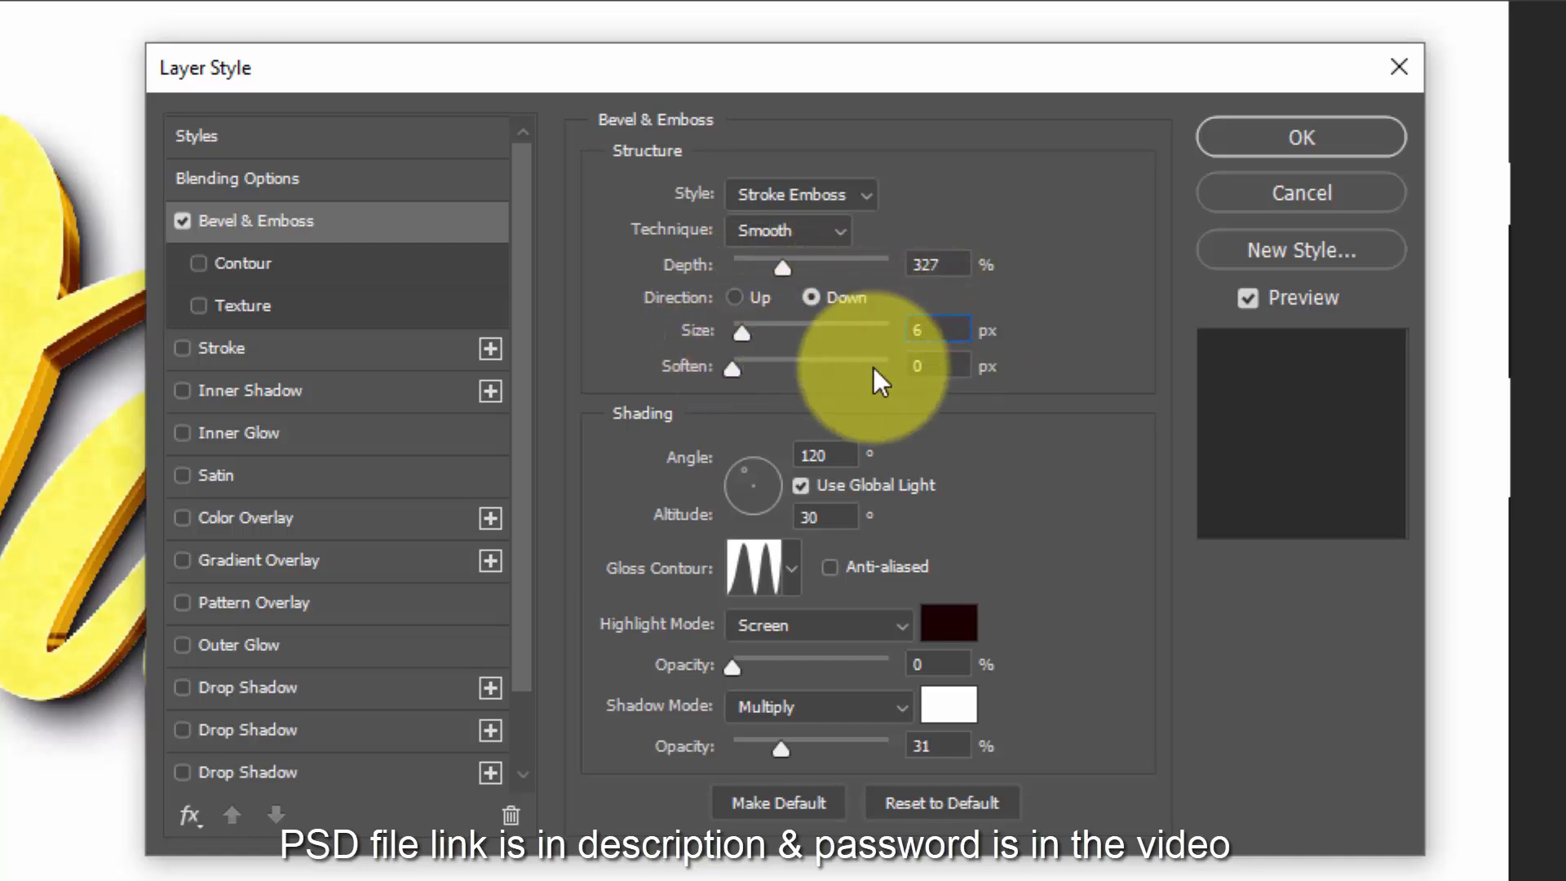
{"action": "left_click", "coordinate": [829, 454]}
{"action": "type", "text": "90"}
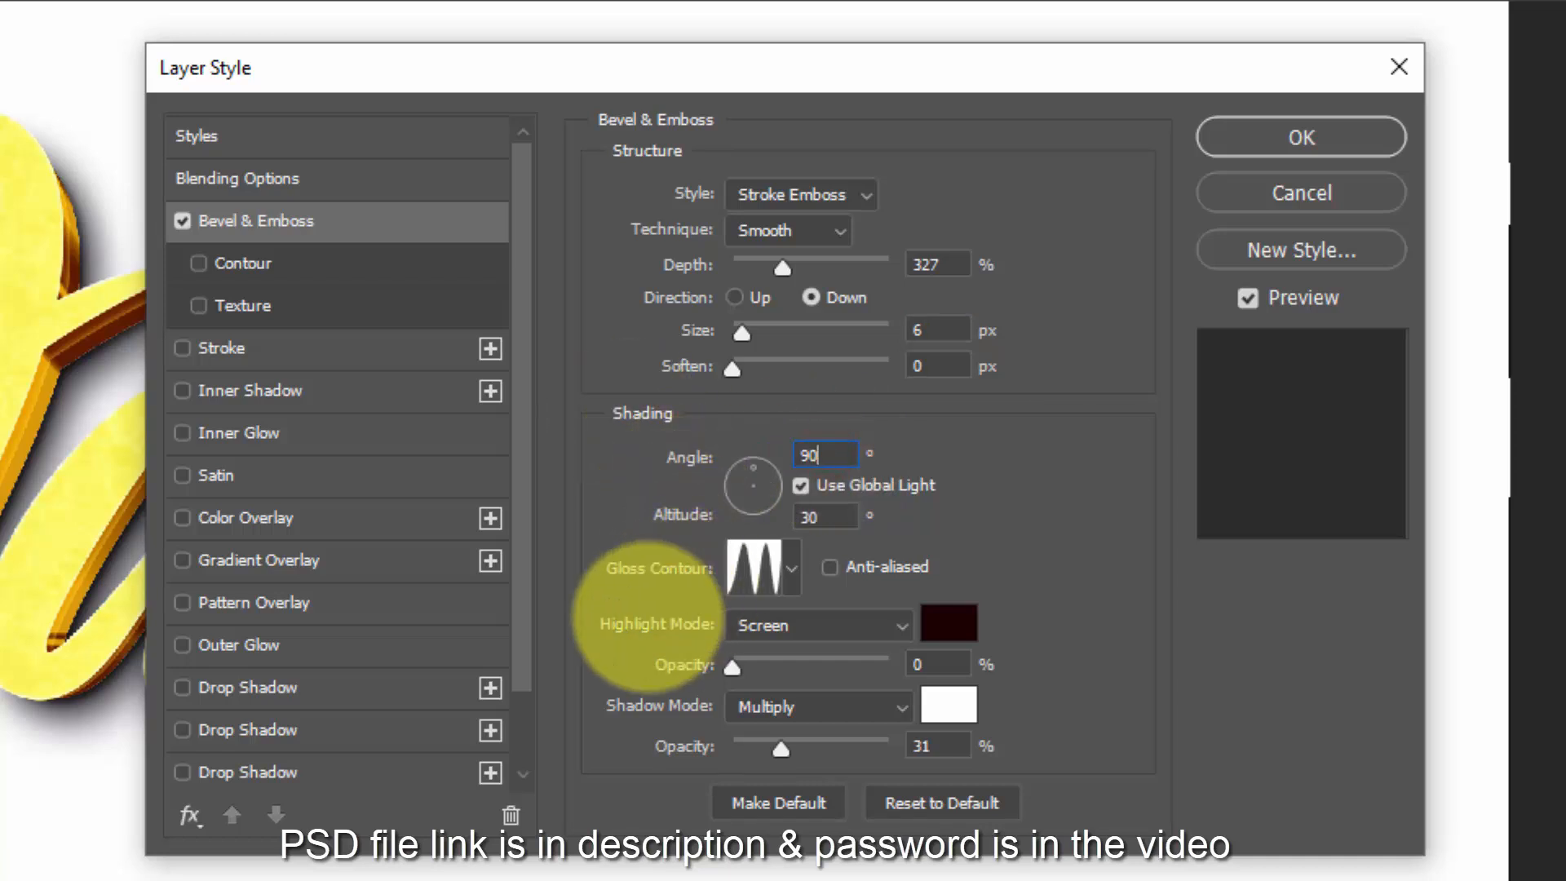
- Set the bevel's highlight colour to the golden orange #ffbf1b at 100% opacity
{"action": "left_click", "coordinate": [943, 625]}
{"action": "type", "text": "ff"}
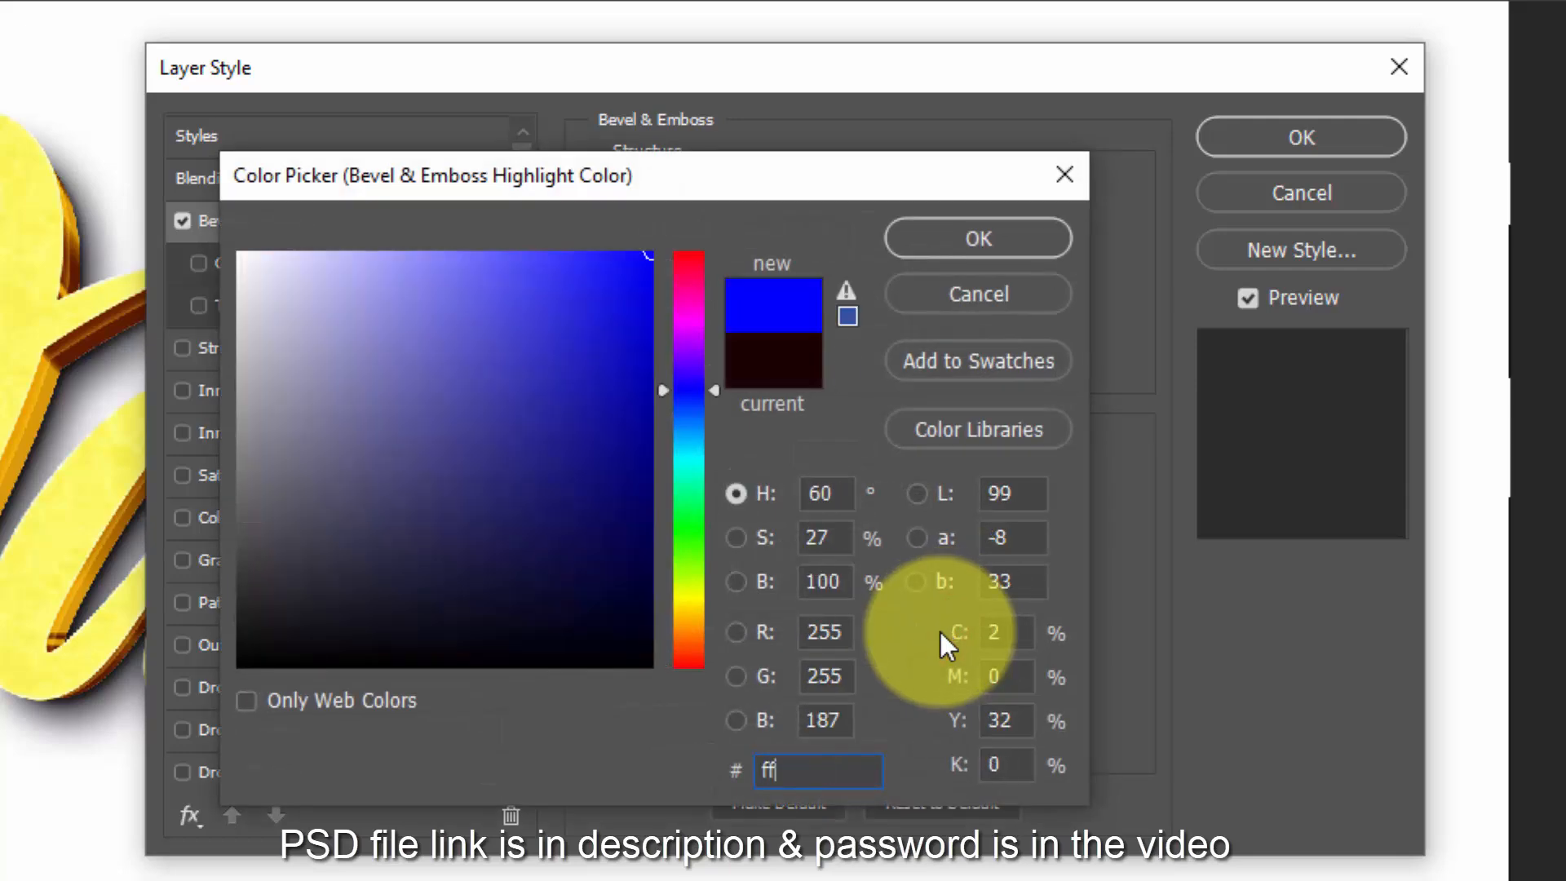
{"action": "type", "text": "bf1b"}
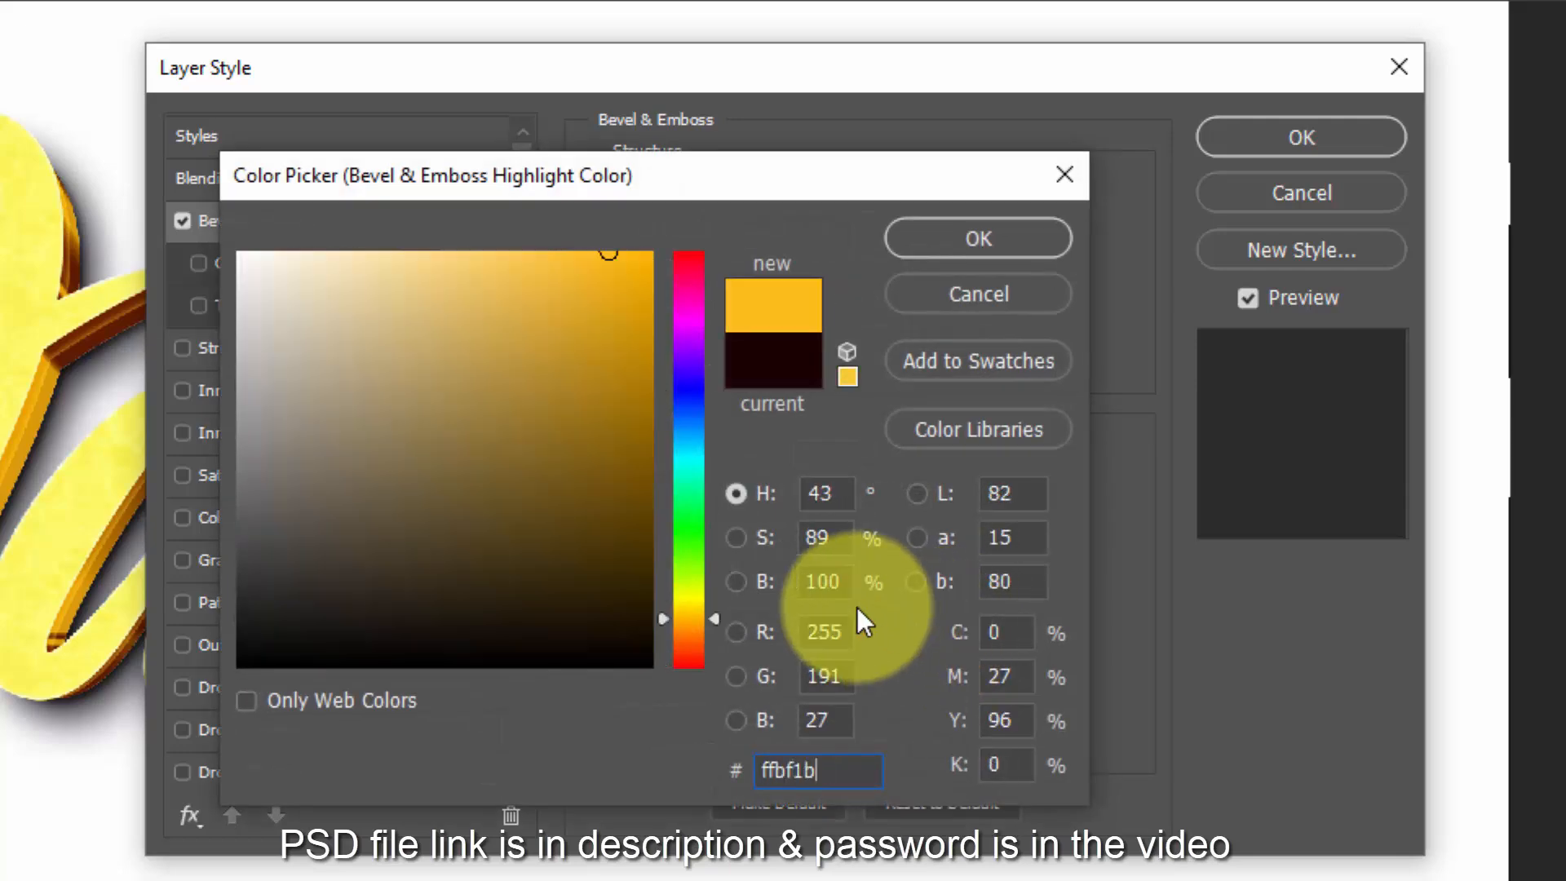
{"action": "left_click", "coordinate": [961, 232]}
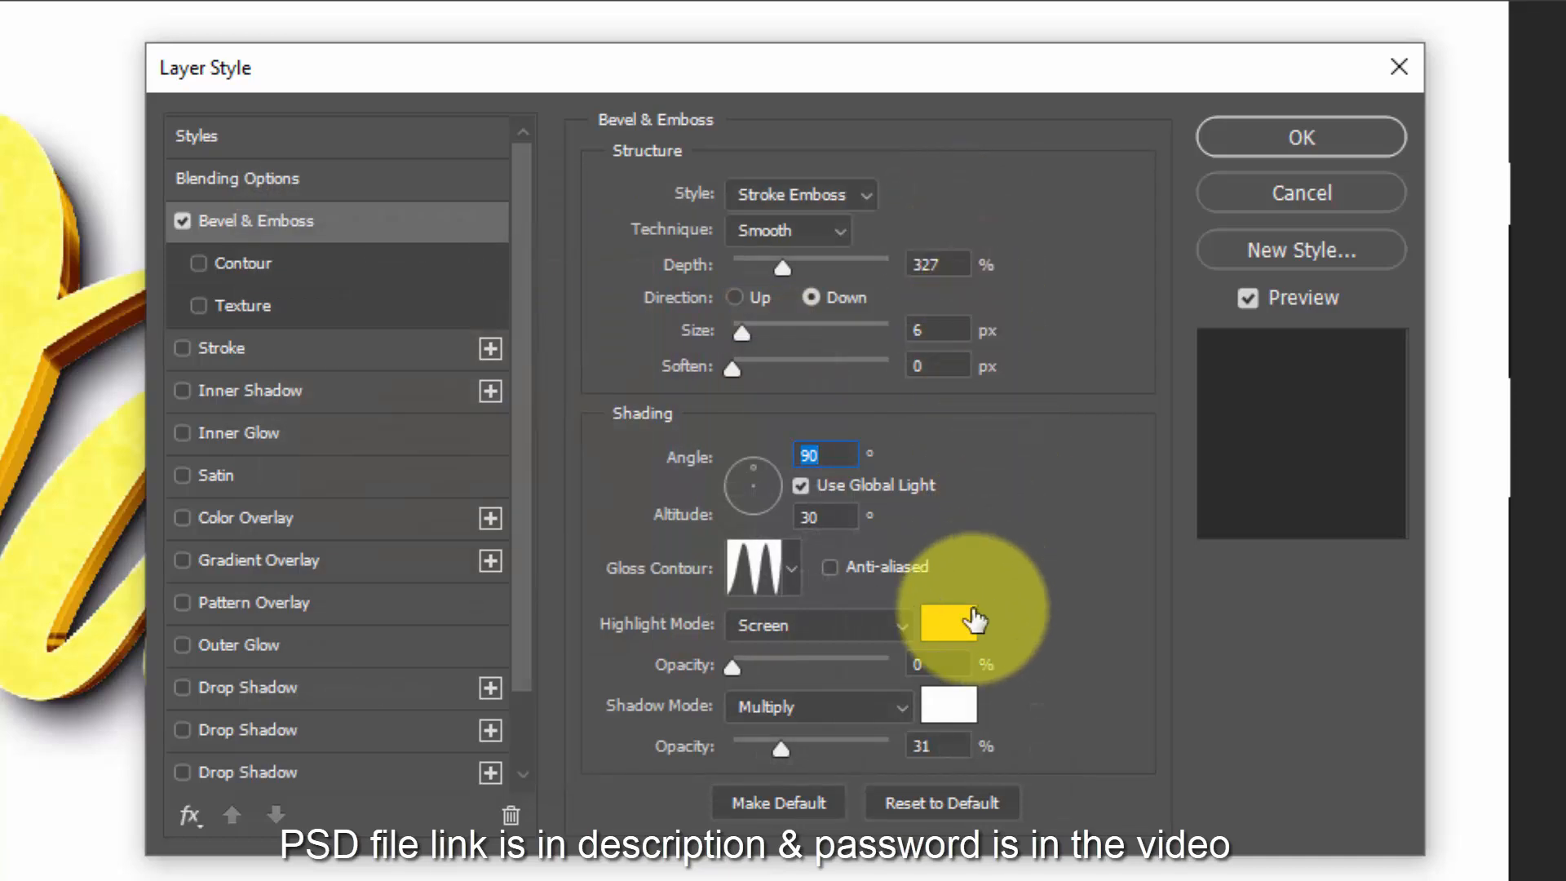
{"action": "left_click_drag", "start_coordinate": [733, 667], "coordinate": [977, 673]}
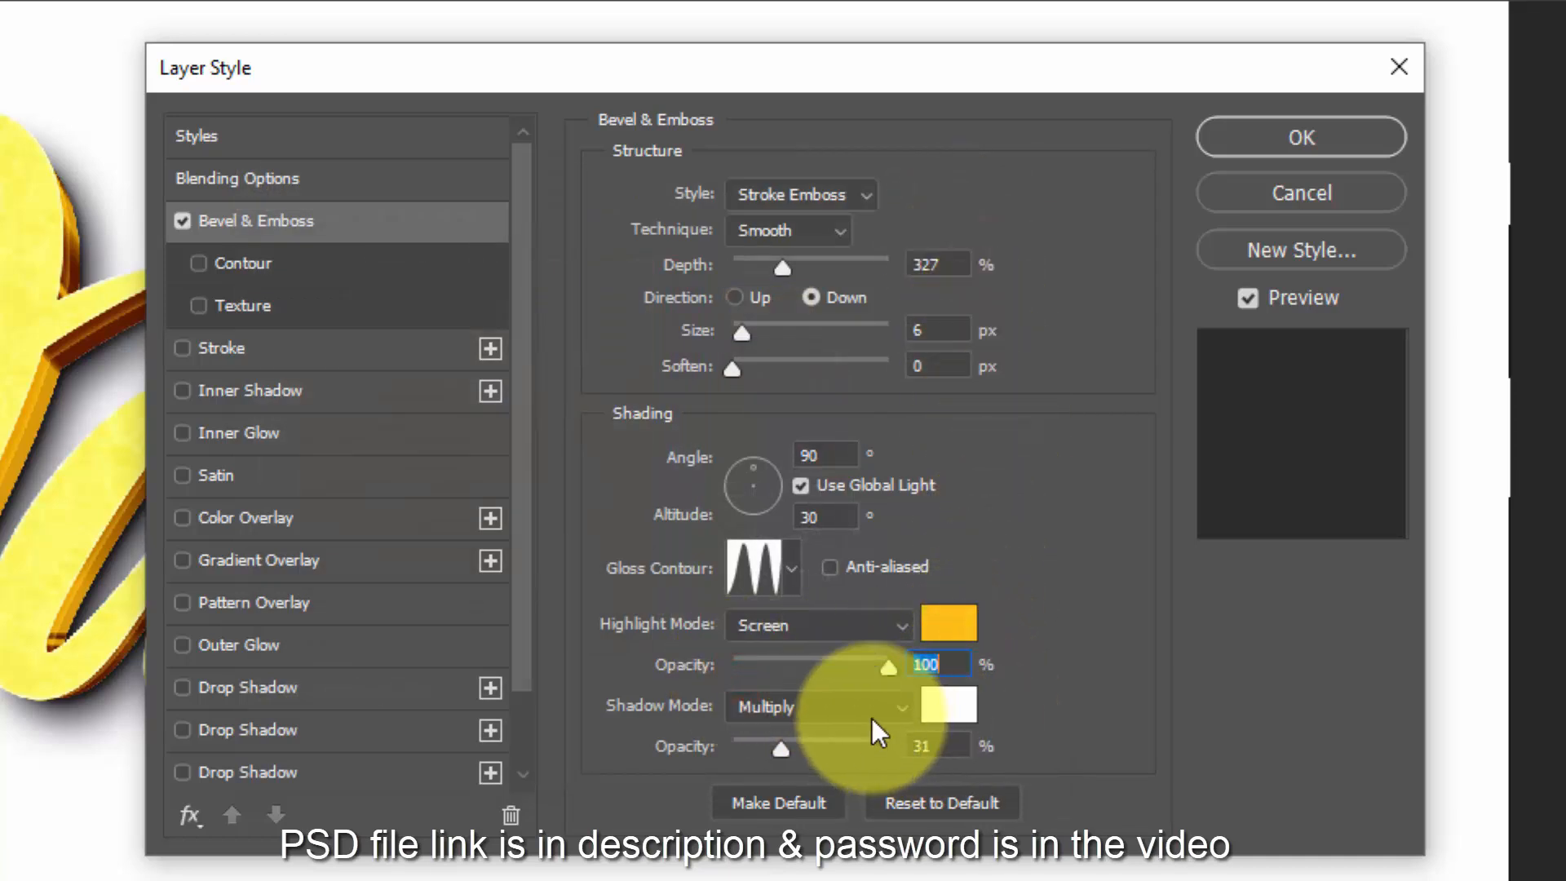
- Set the bevel's shadow to black in Linear Burn mode at 40% opacity
{"action": "left_click", "coordinate": [892, 709]}
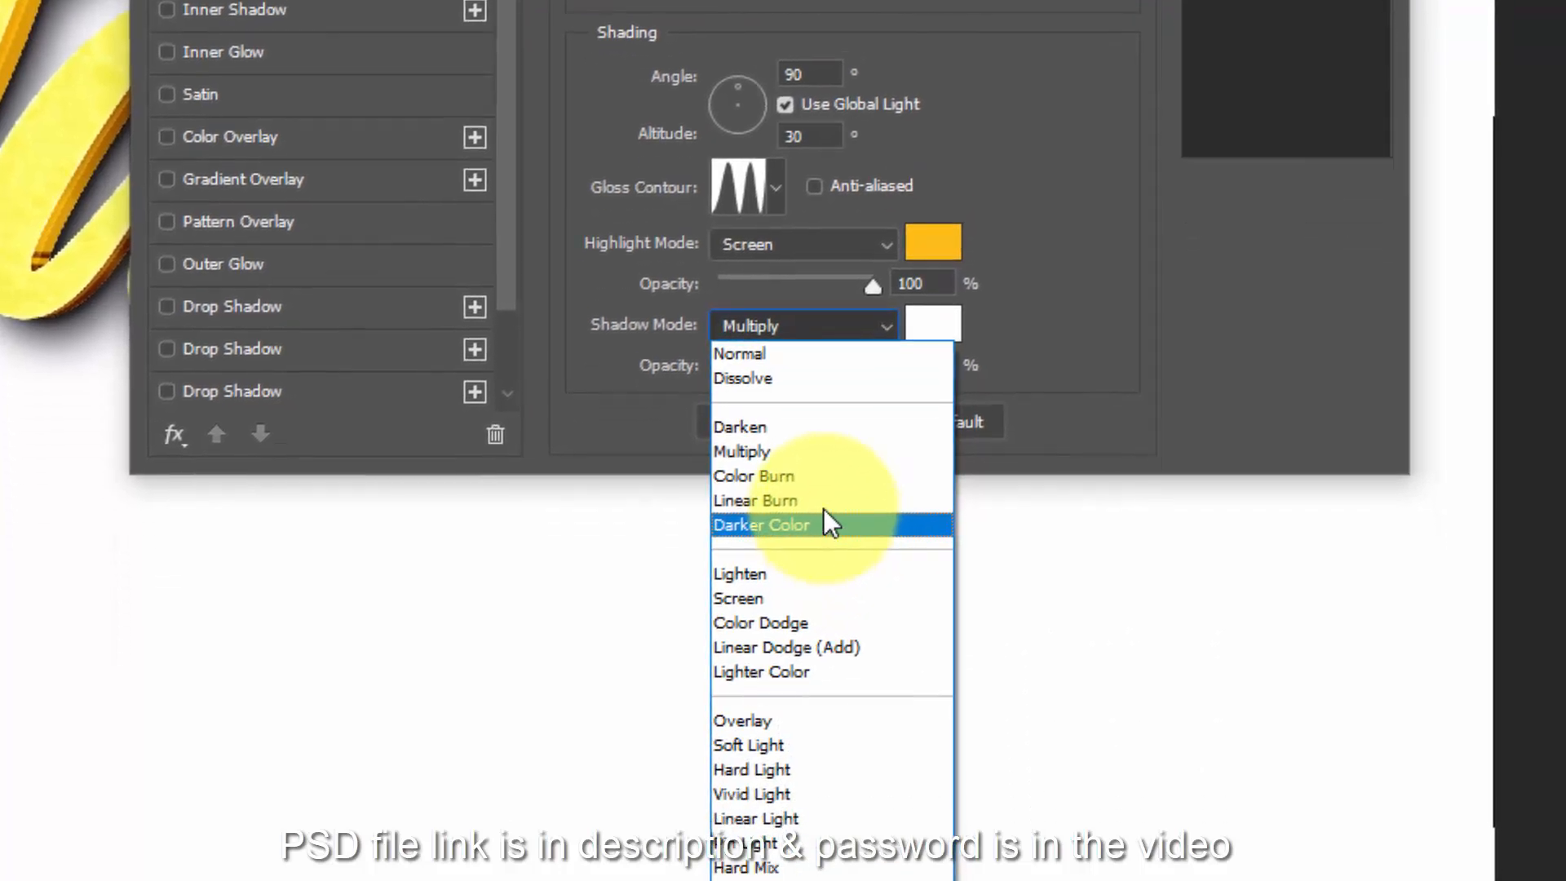
{"action": "left_click", "coordinate": [854, 678]}
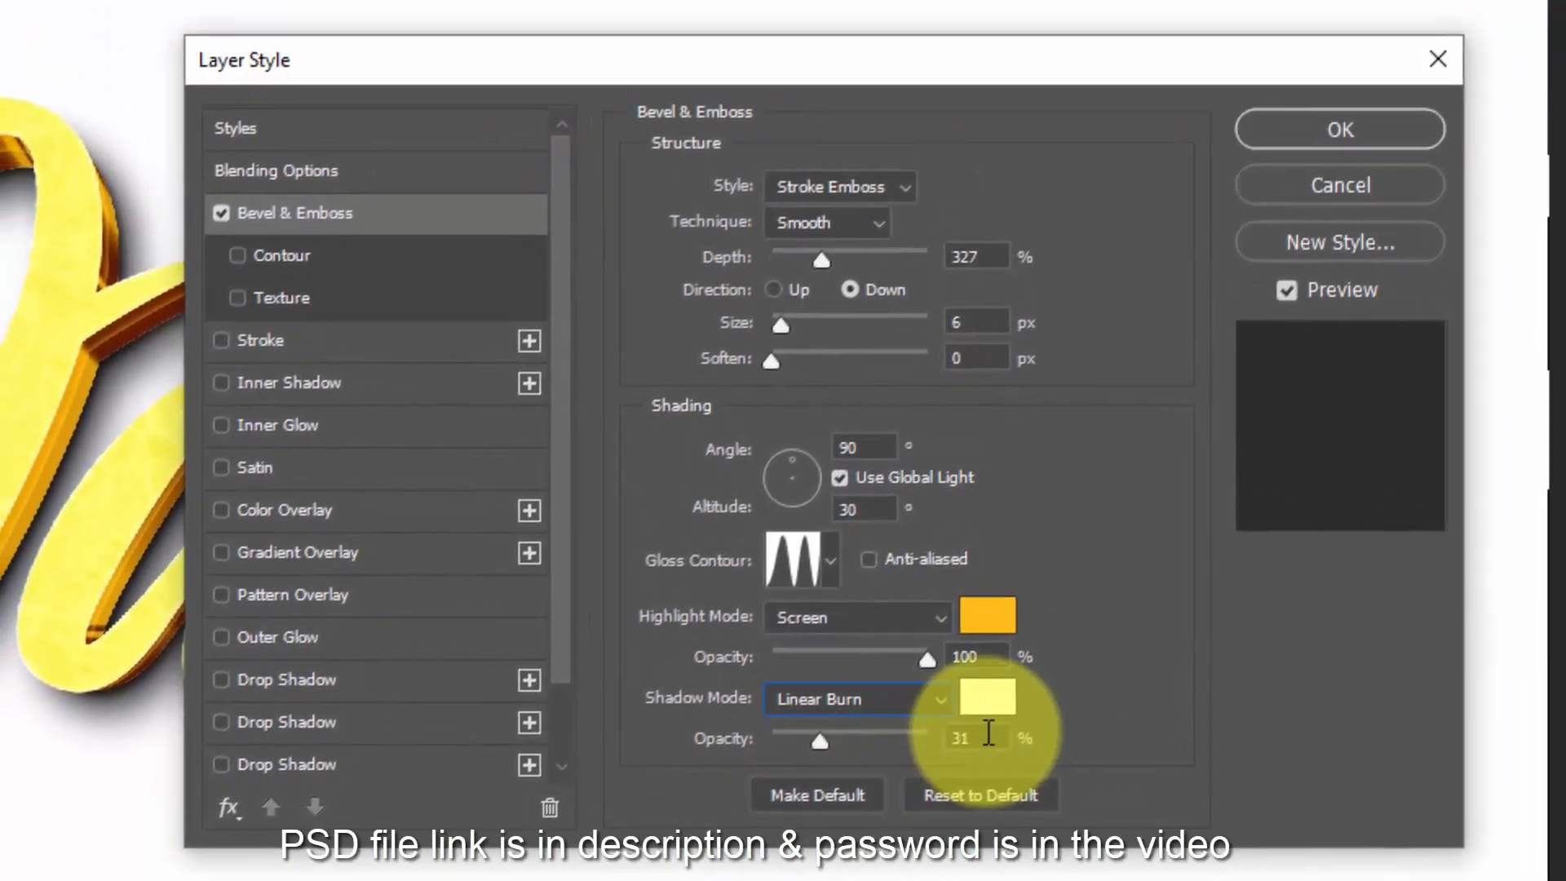
{"action": "left_click", "coordinate": [989, 699]}
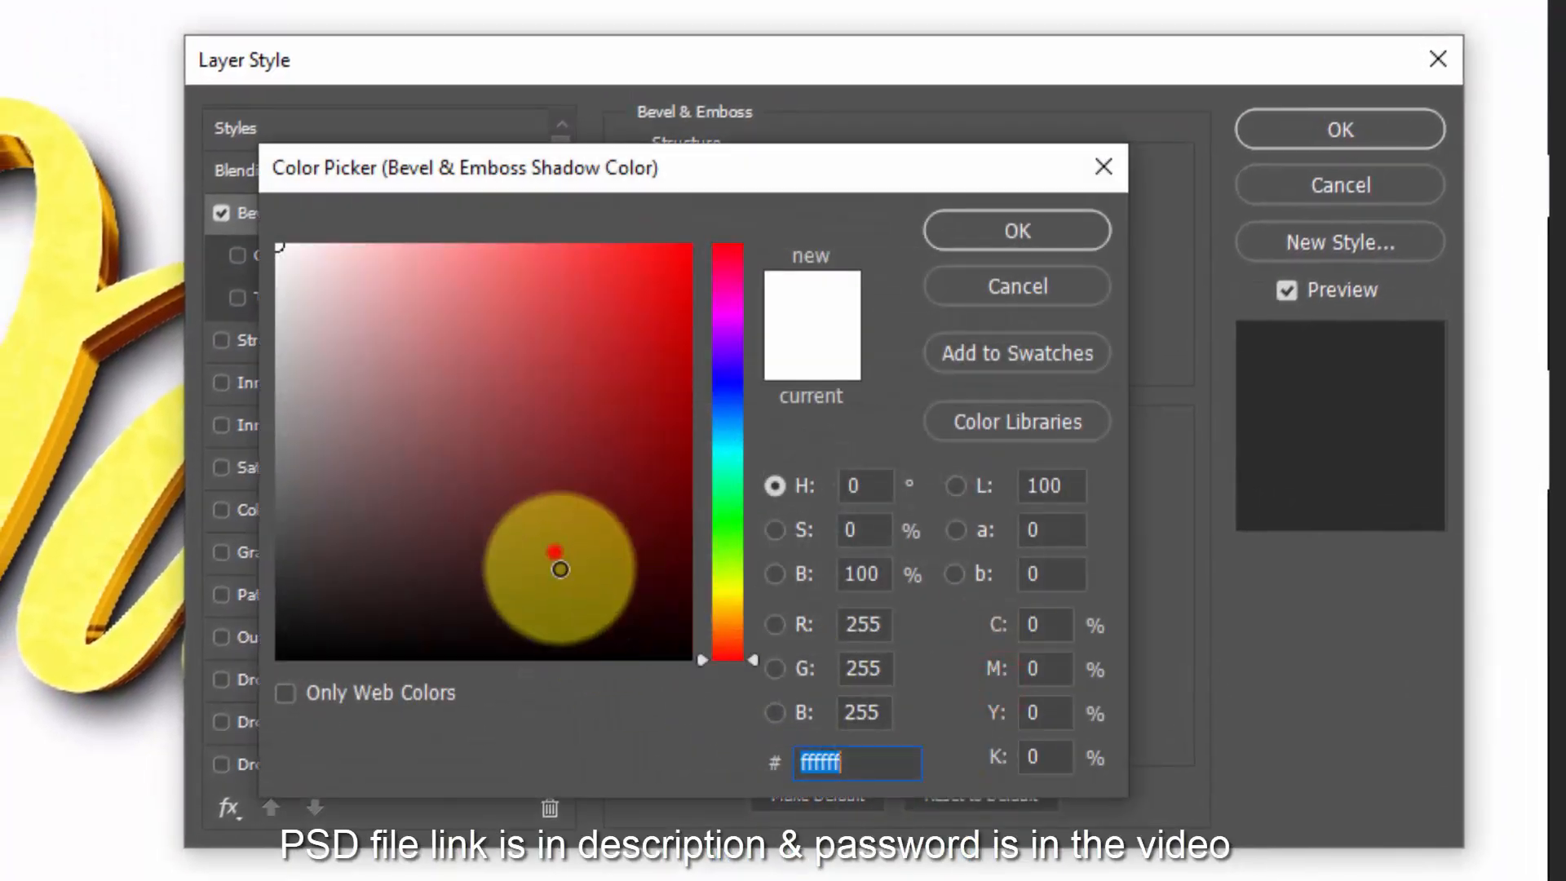
{"action": "left_click", "coordinate": [555, 552]}
{"action": "left_click", "coordinate": [1043, 231]}
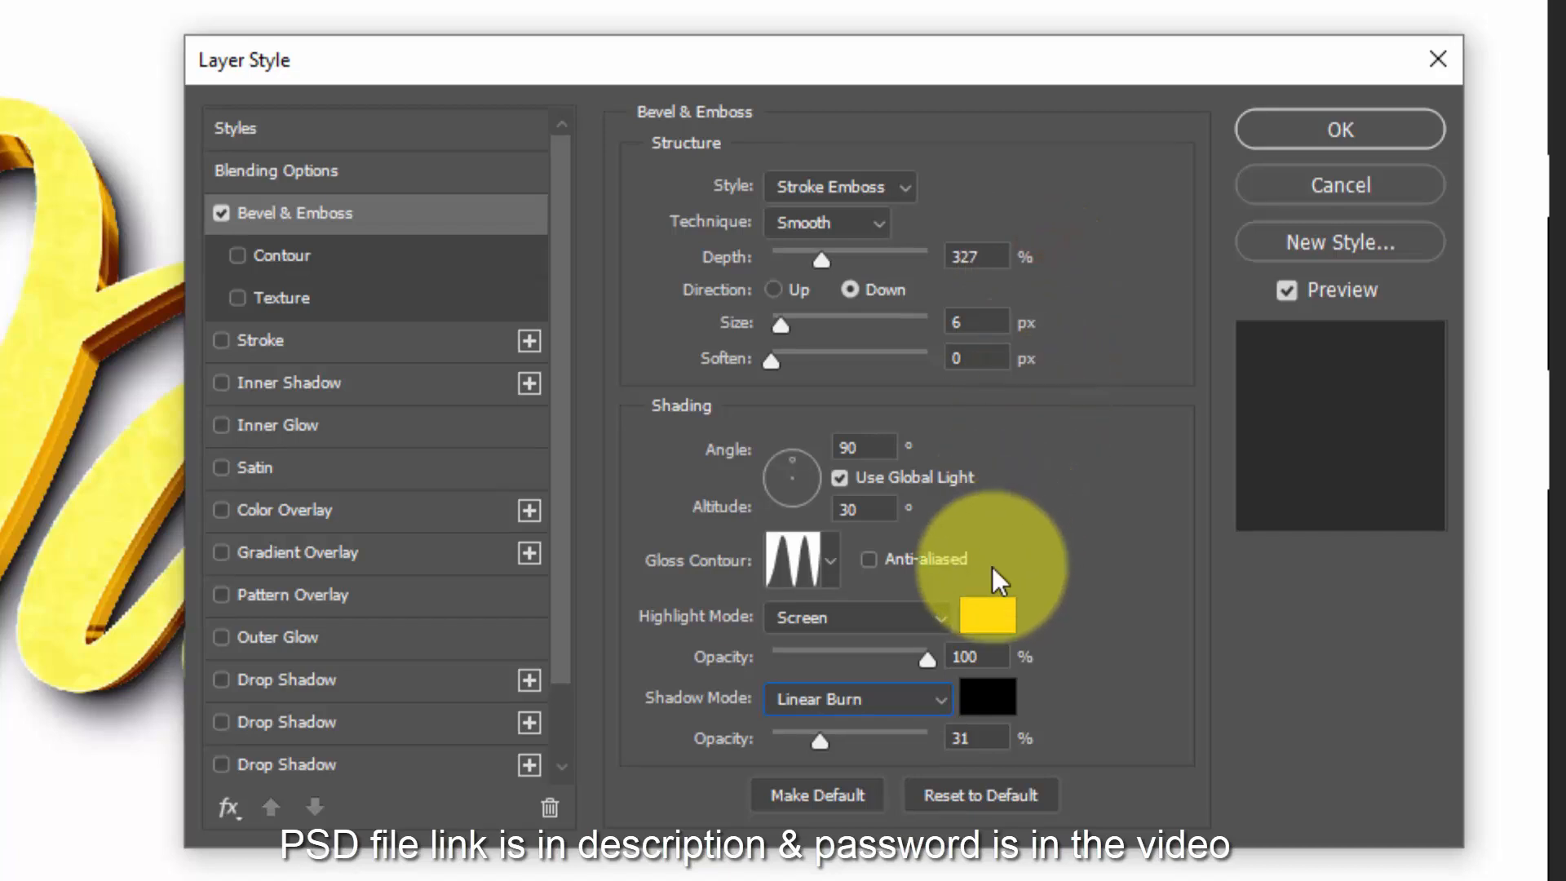
{"action": "left_click", "coordinate": [980, 728]}
{"action": "type", "text": "40"}
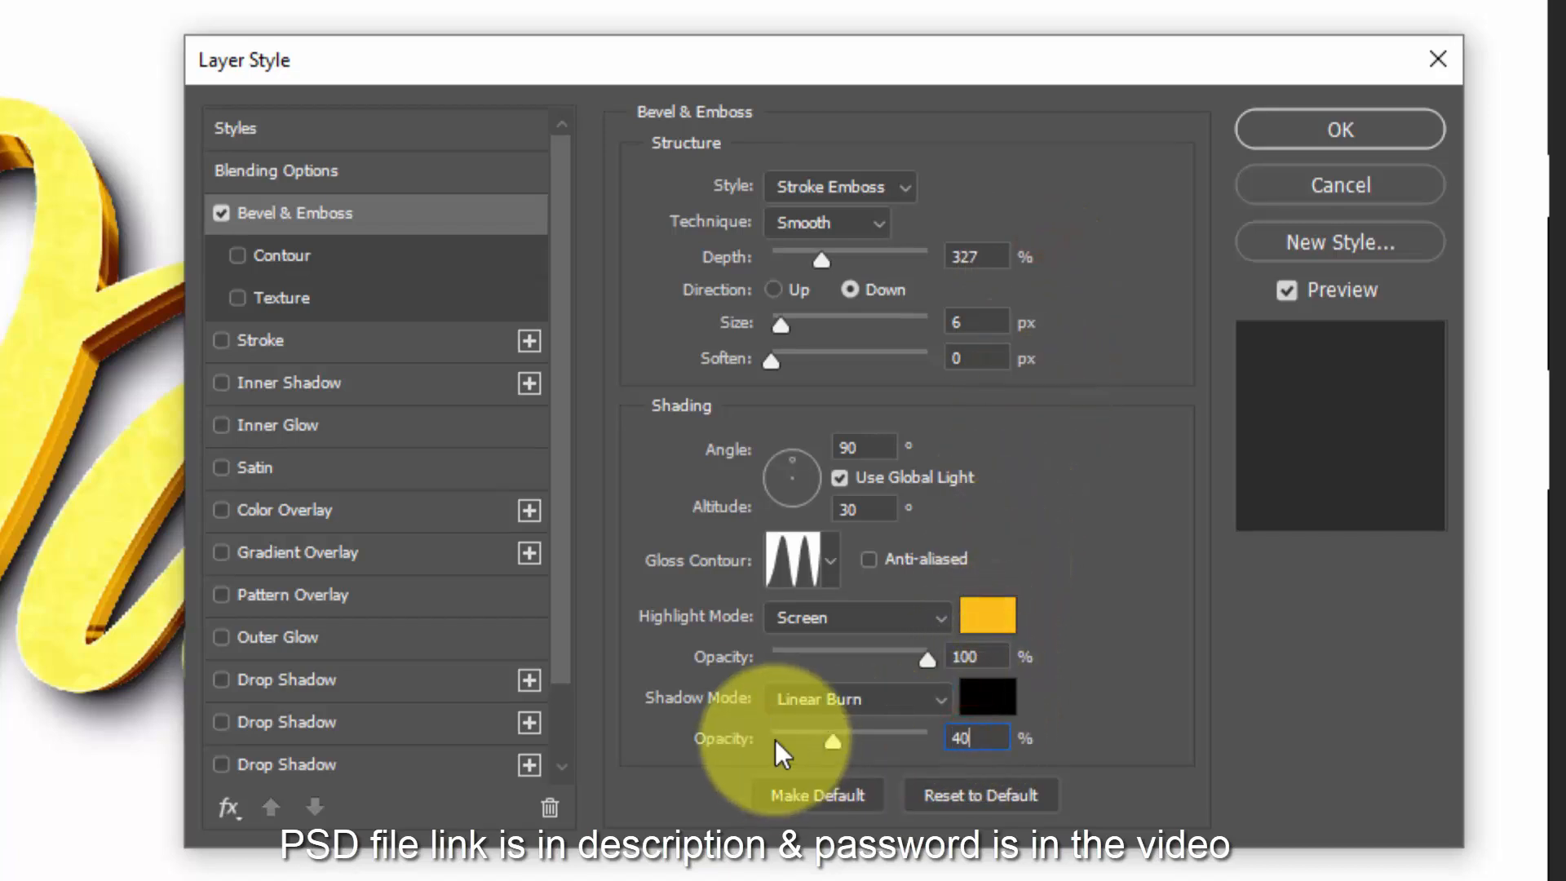
{"action": "left_click", "coordinate": [775, 741]}
- Enable the bevel's Contour with a range of 100%
{"action": "left_click", "coordinate": [281, 256]}
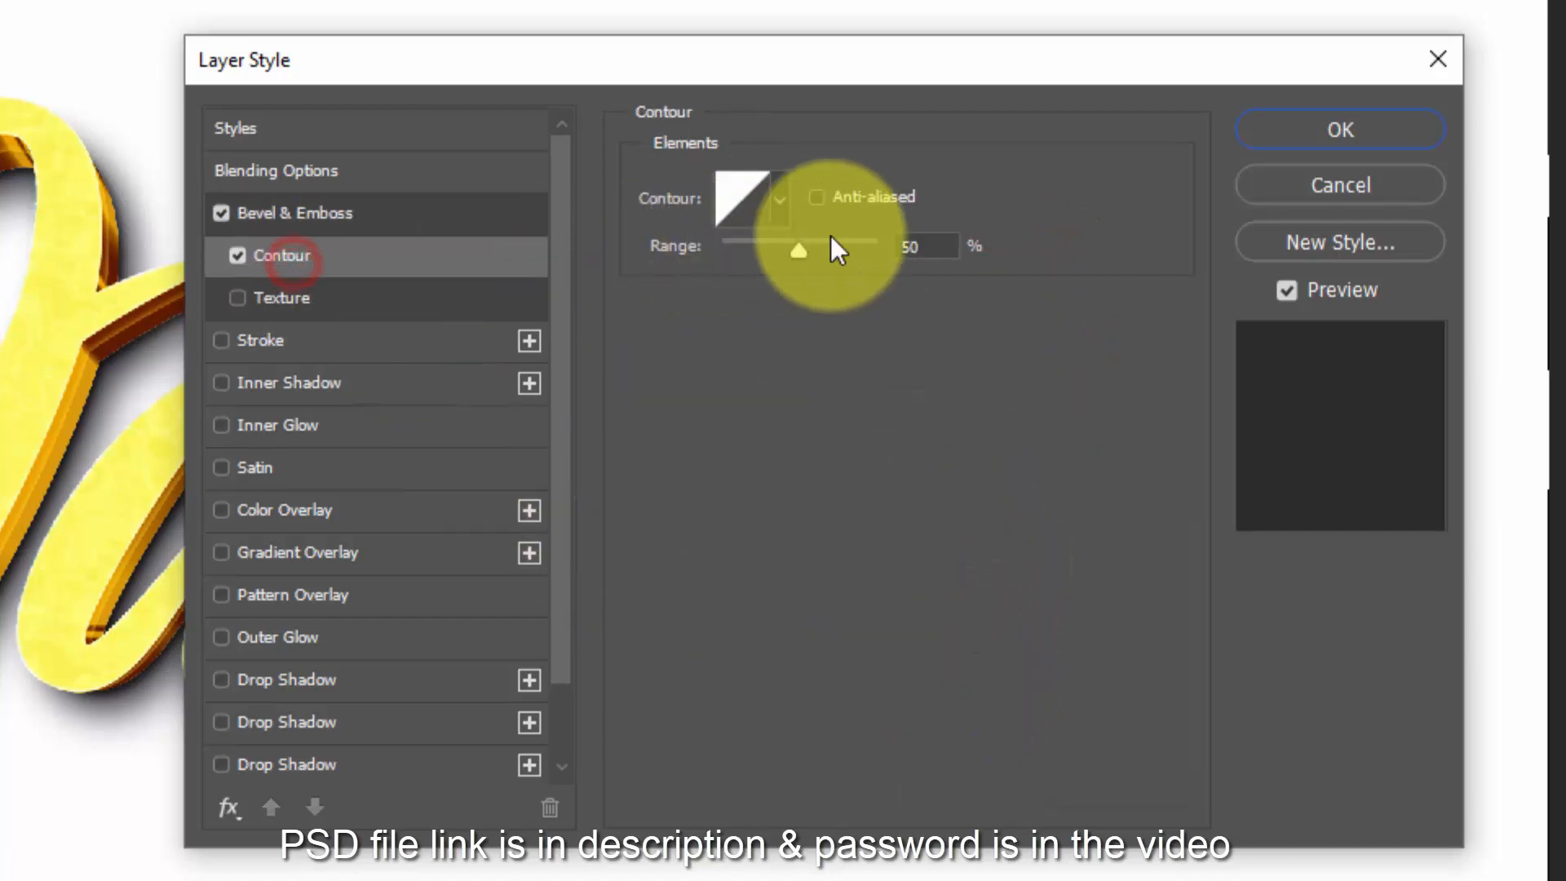
{"action": "double_click", "coordinate": [940, 245]}
{"action": "type", "text": "100"}
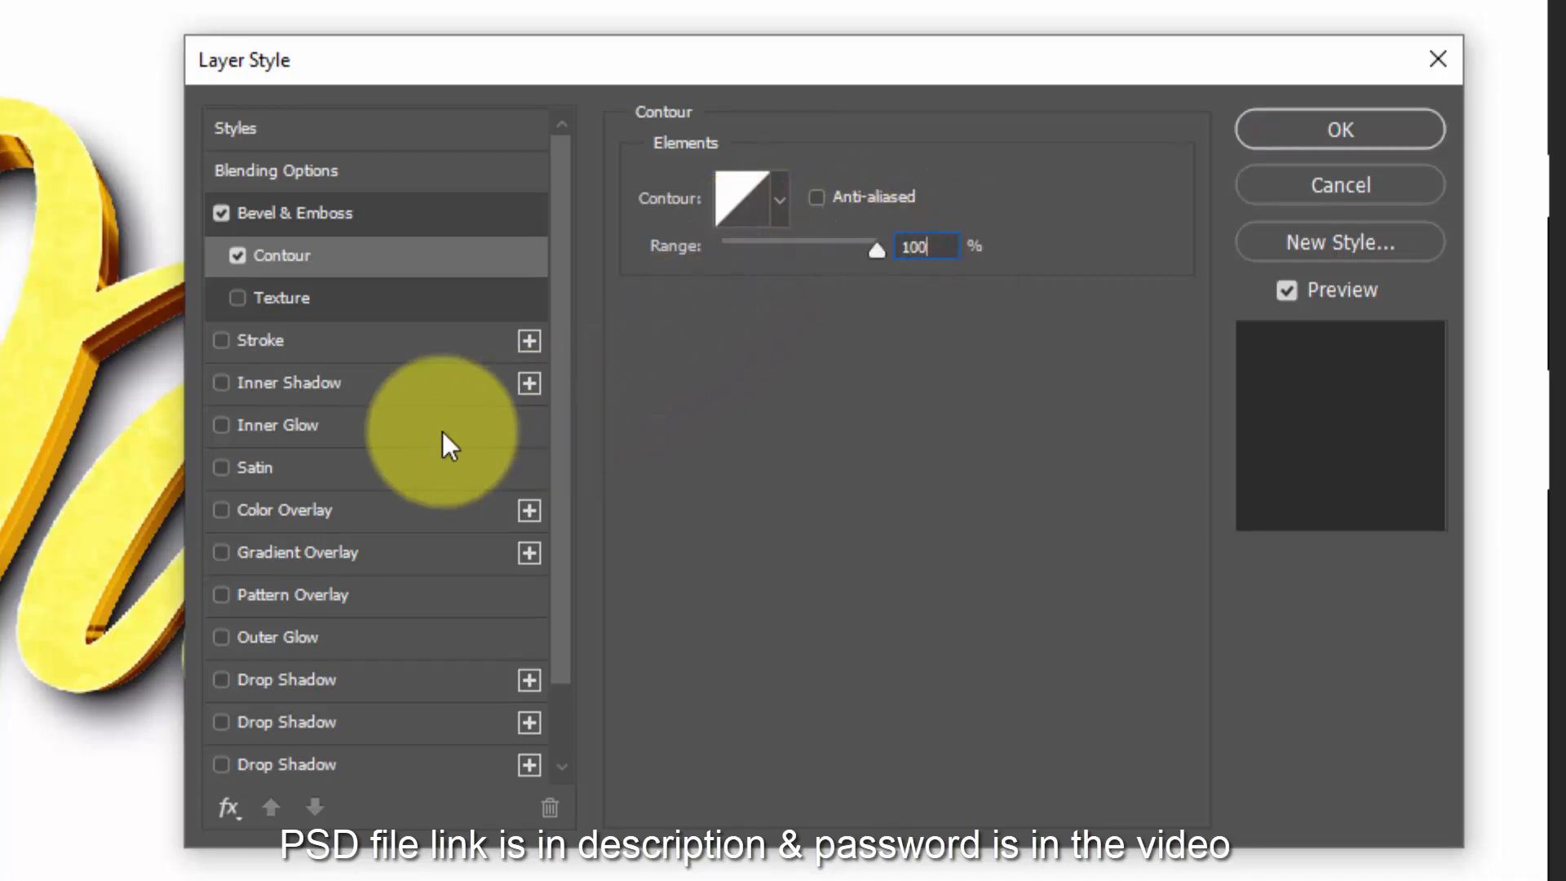
- Add a Stroke effect 8 px in size, positioned inside the lettering
{"action": "left_click", "coordinate": [351, 341]}
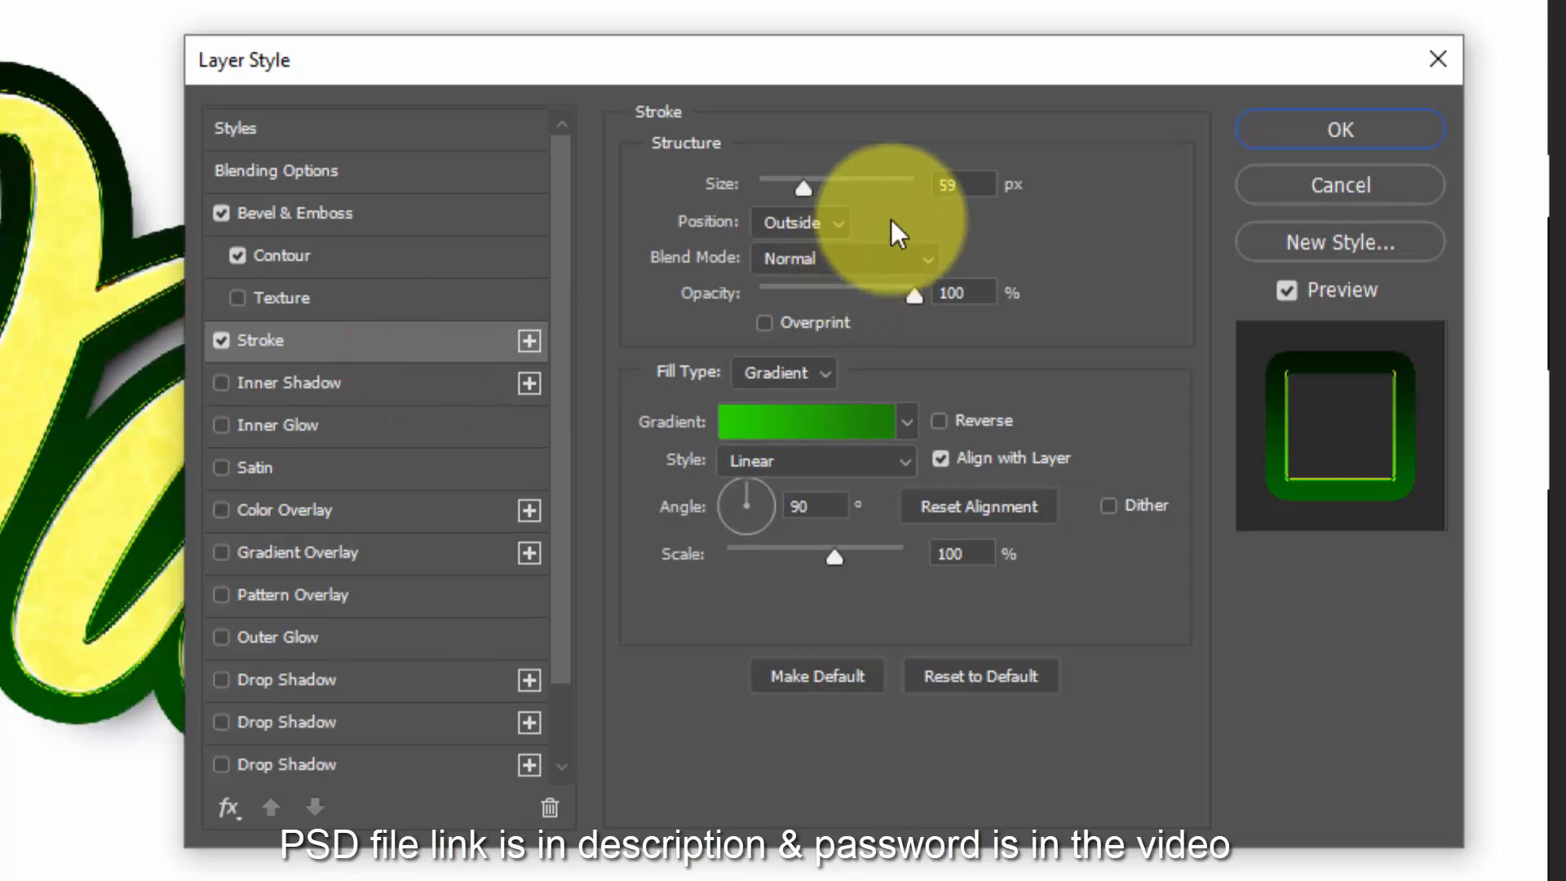
{"action": "left_click_drag", "start_coordinate": [968, 188], "coordinate": [922, 192]}
{"action": "type", "text": "8"}
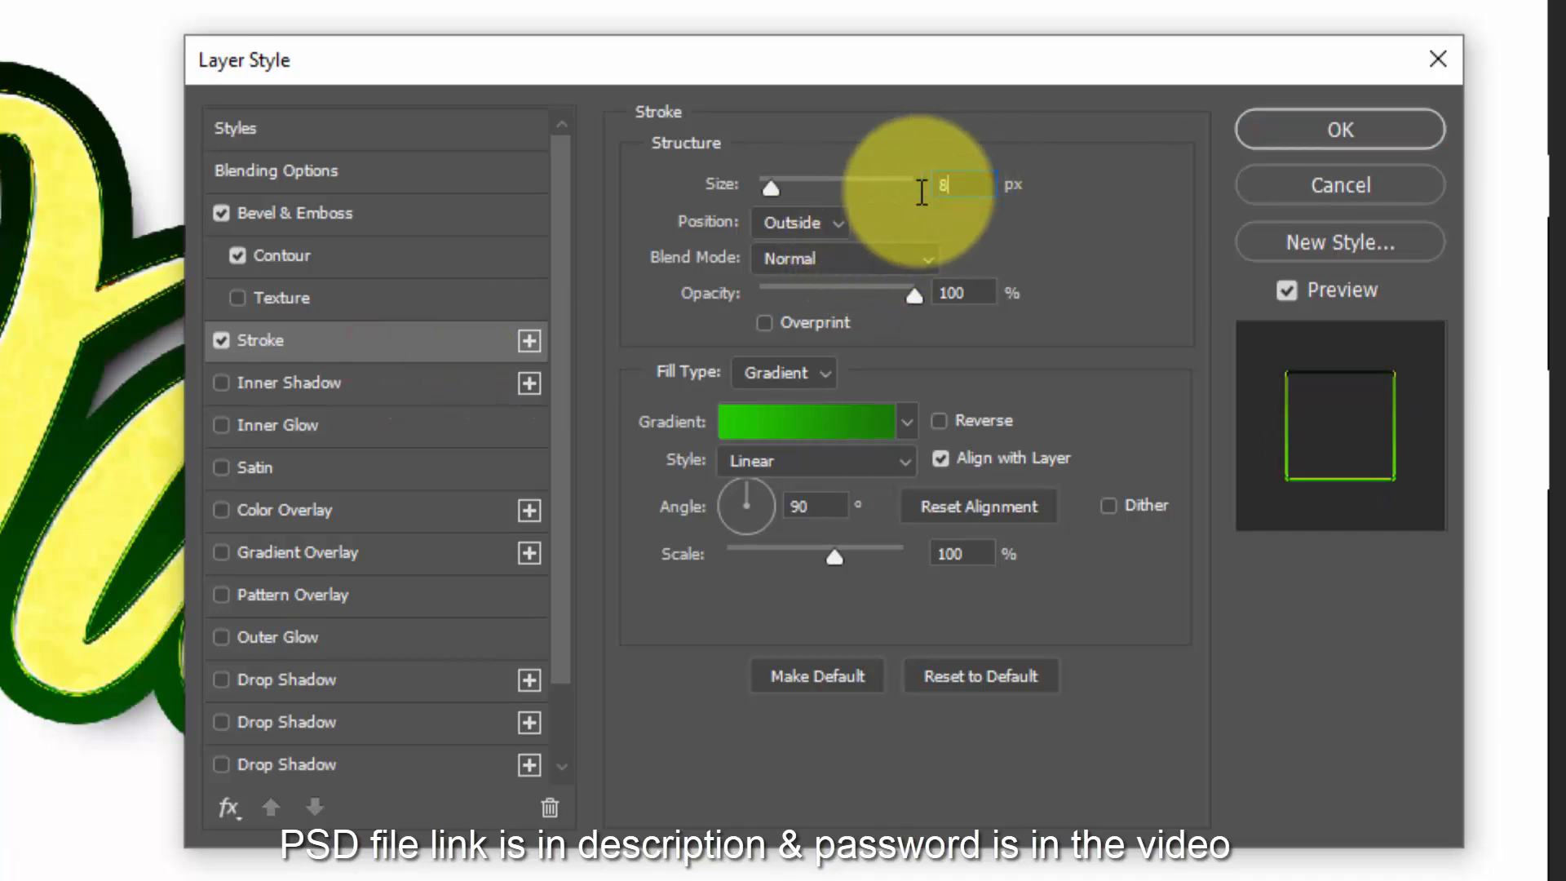
{"action": "left_click", "coordinate": [795, 232]}
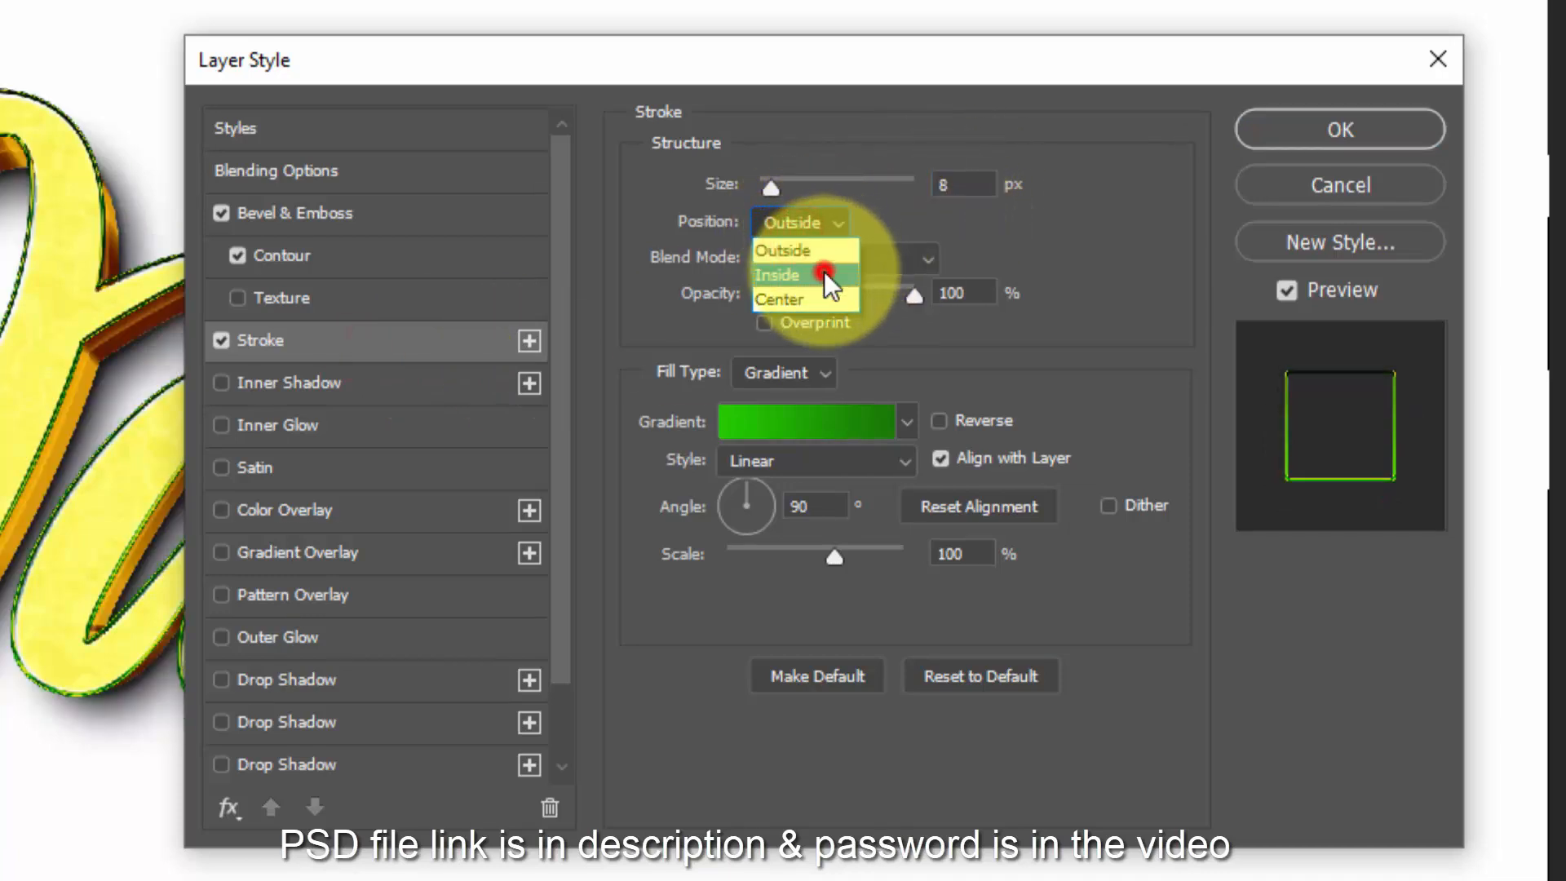
{"action": "left_click", "coordinate": [825, 274]}
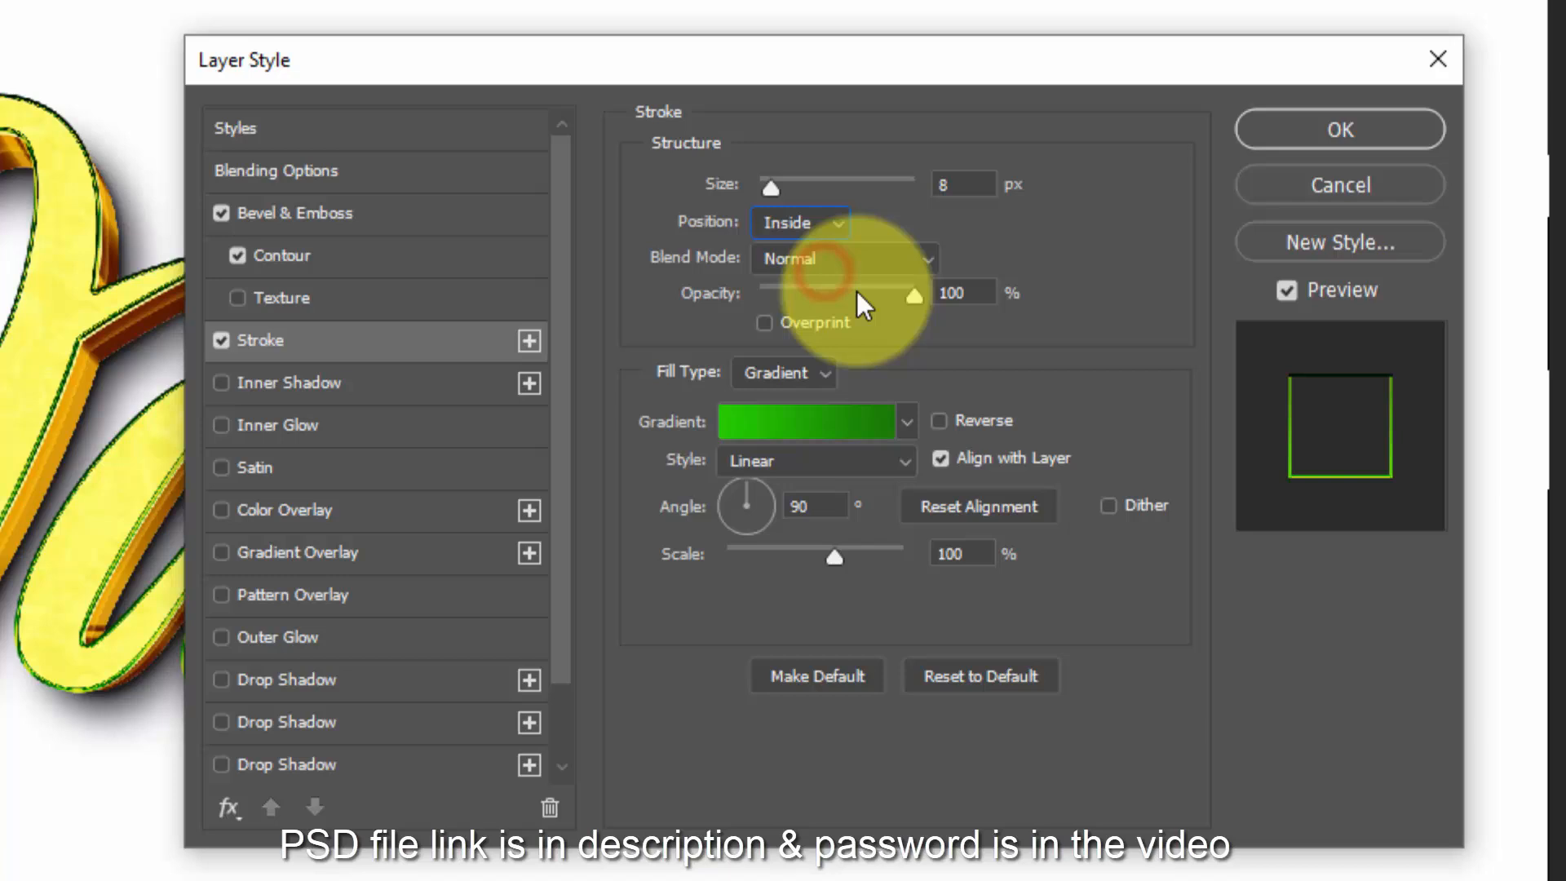
- Fill the stroke with the solid orange colour #eba100 and apply the layer style
{"action": "left_click", "coordinate": [817, 375]}
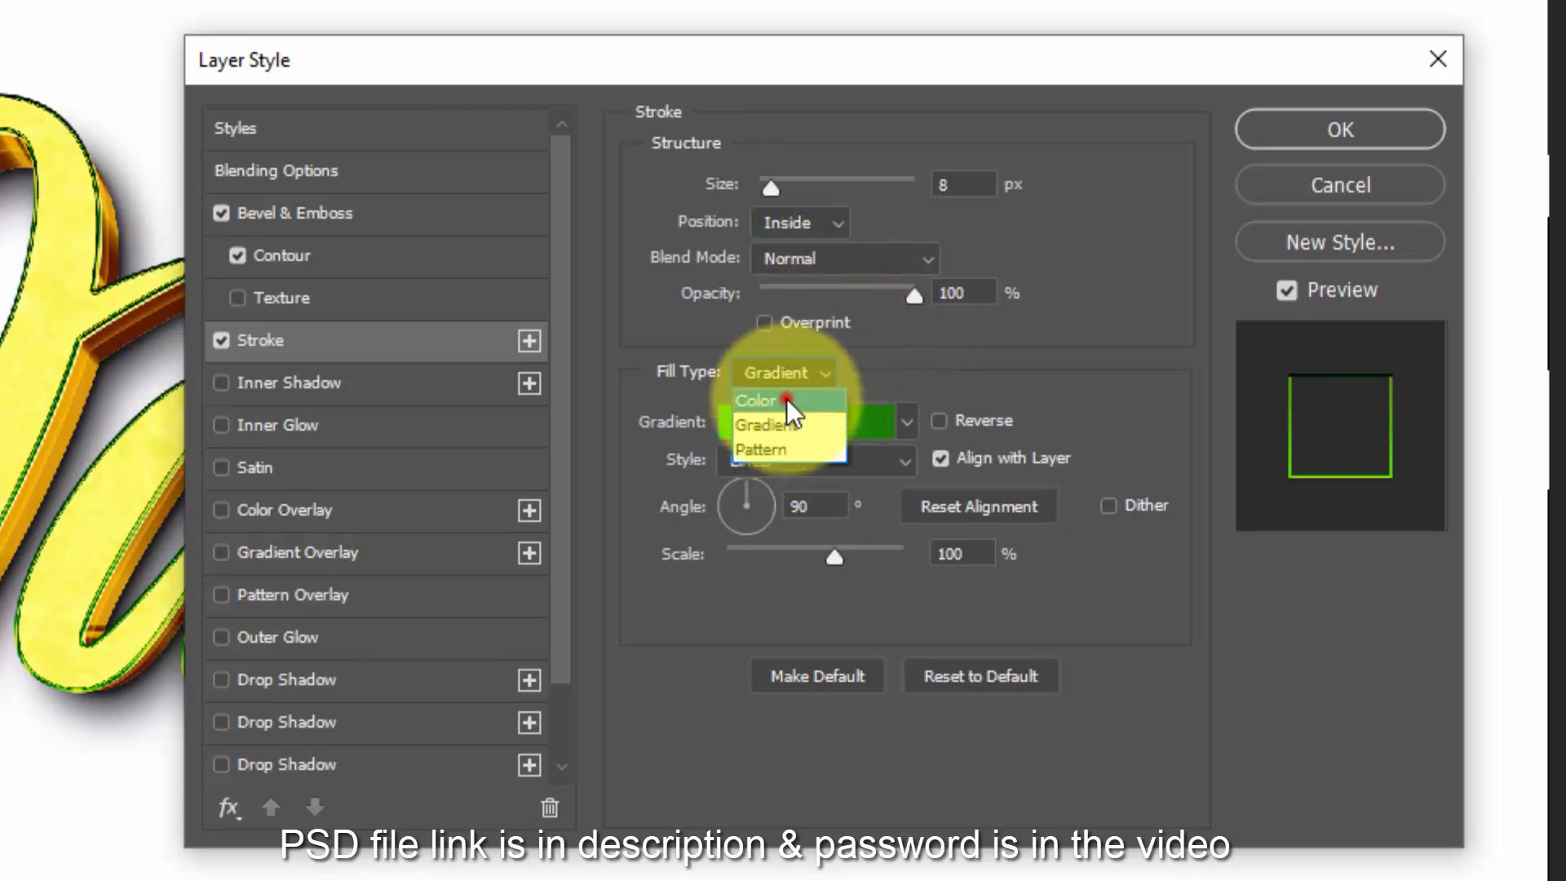
{"action": "left_click", "coordinate": [786, 398]}
{"action": "left_click", "coordinate": [724, 425]}
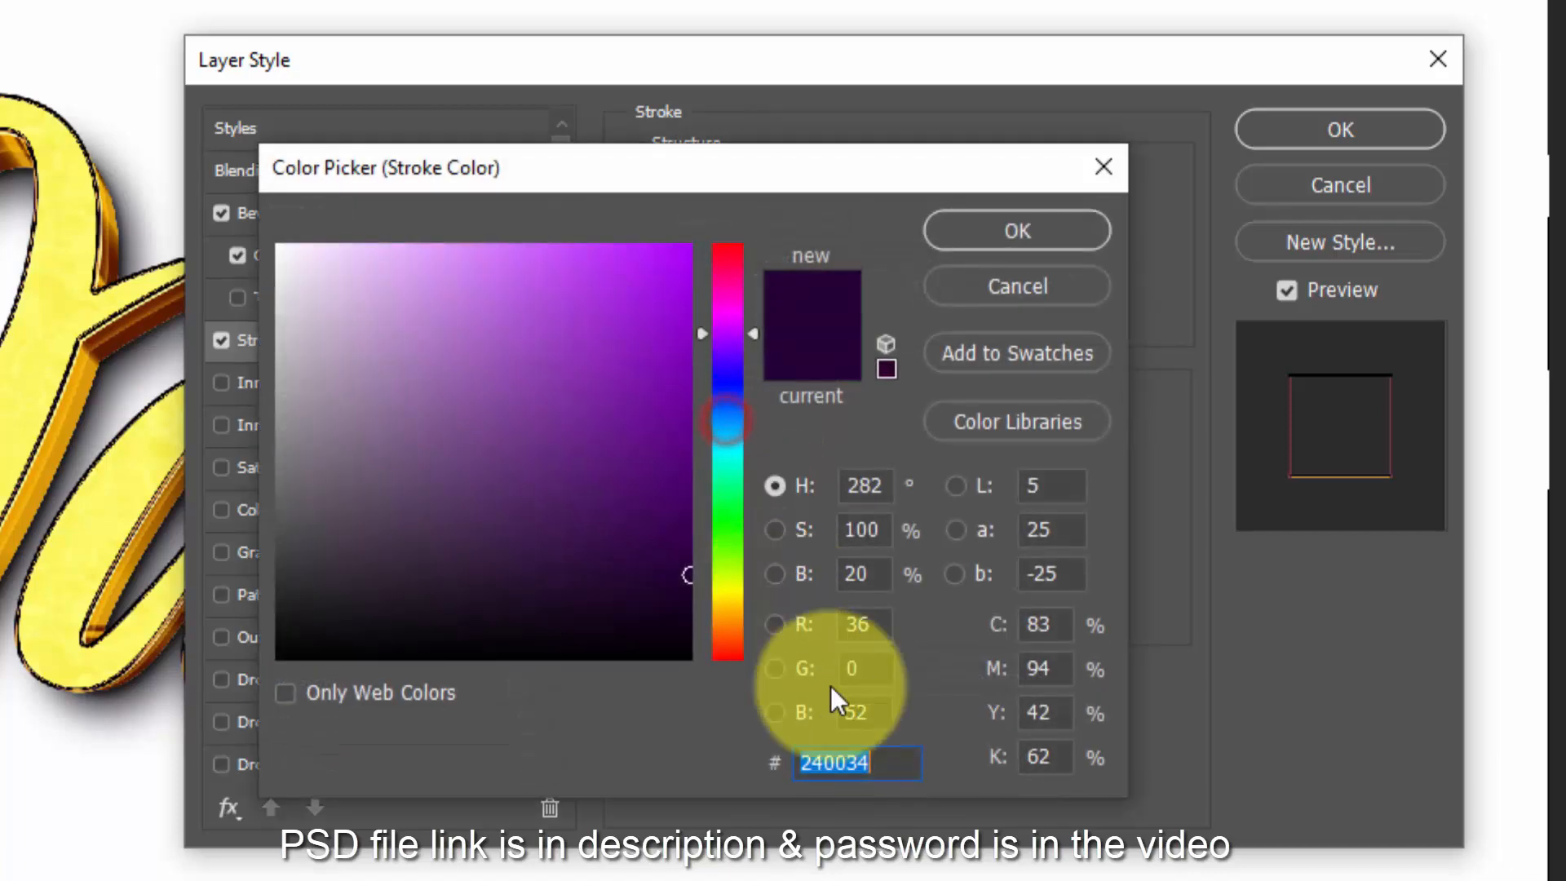
{"action": "type", "text": "eb"}
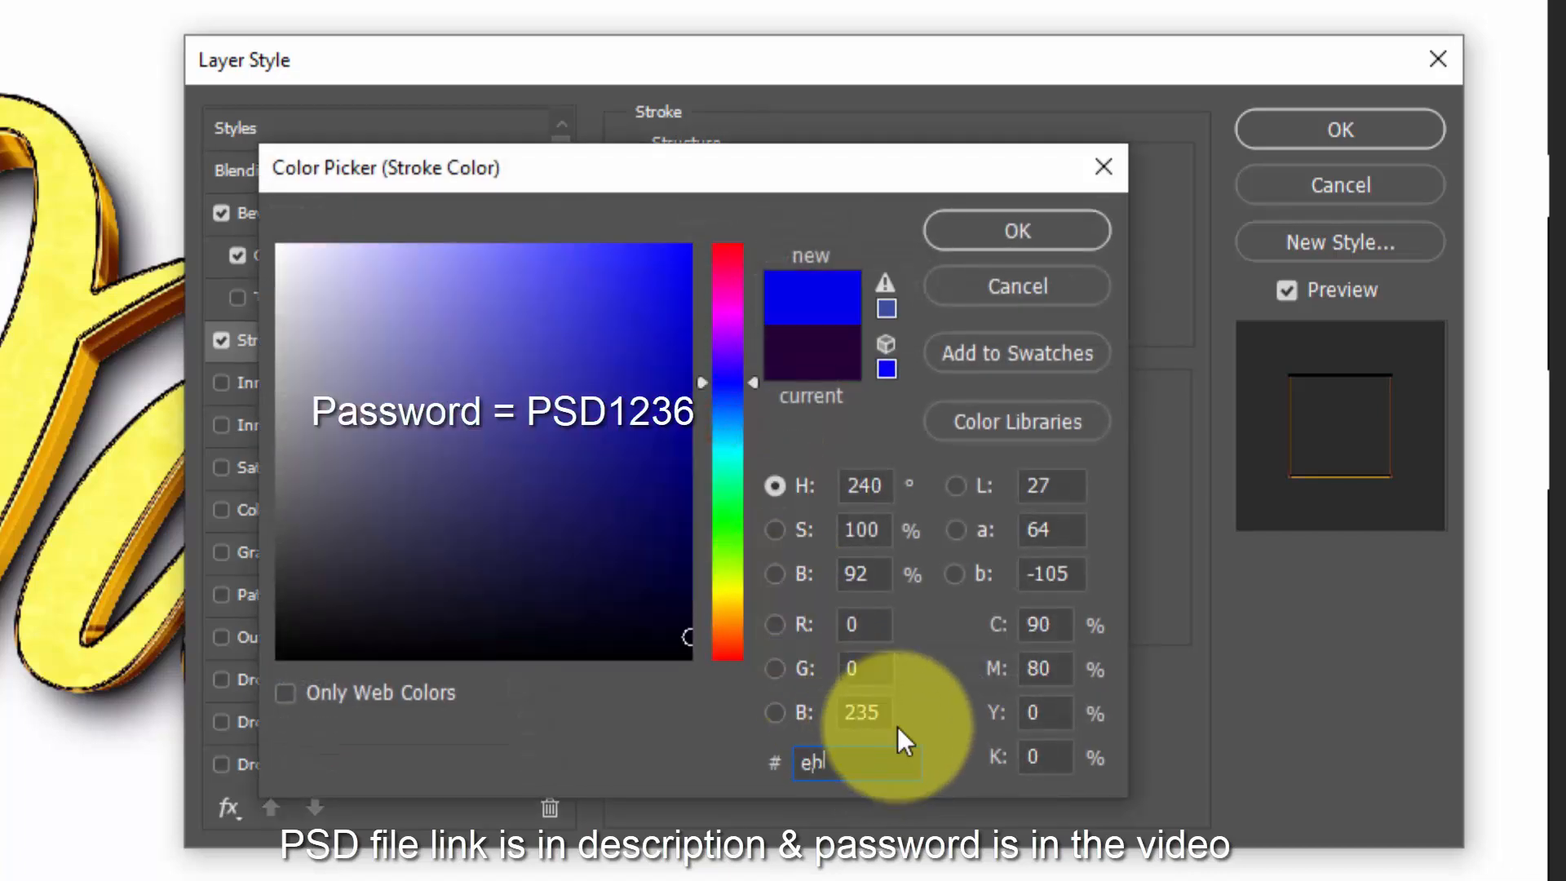
{"action": "type", "text": "a100"}
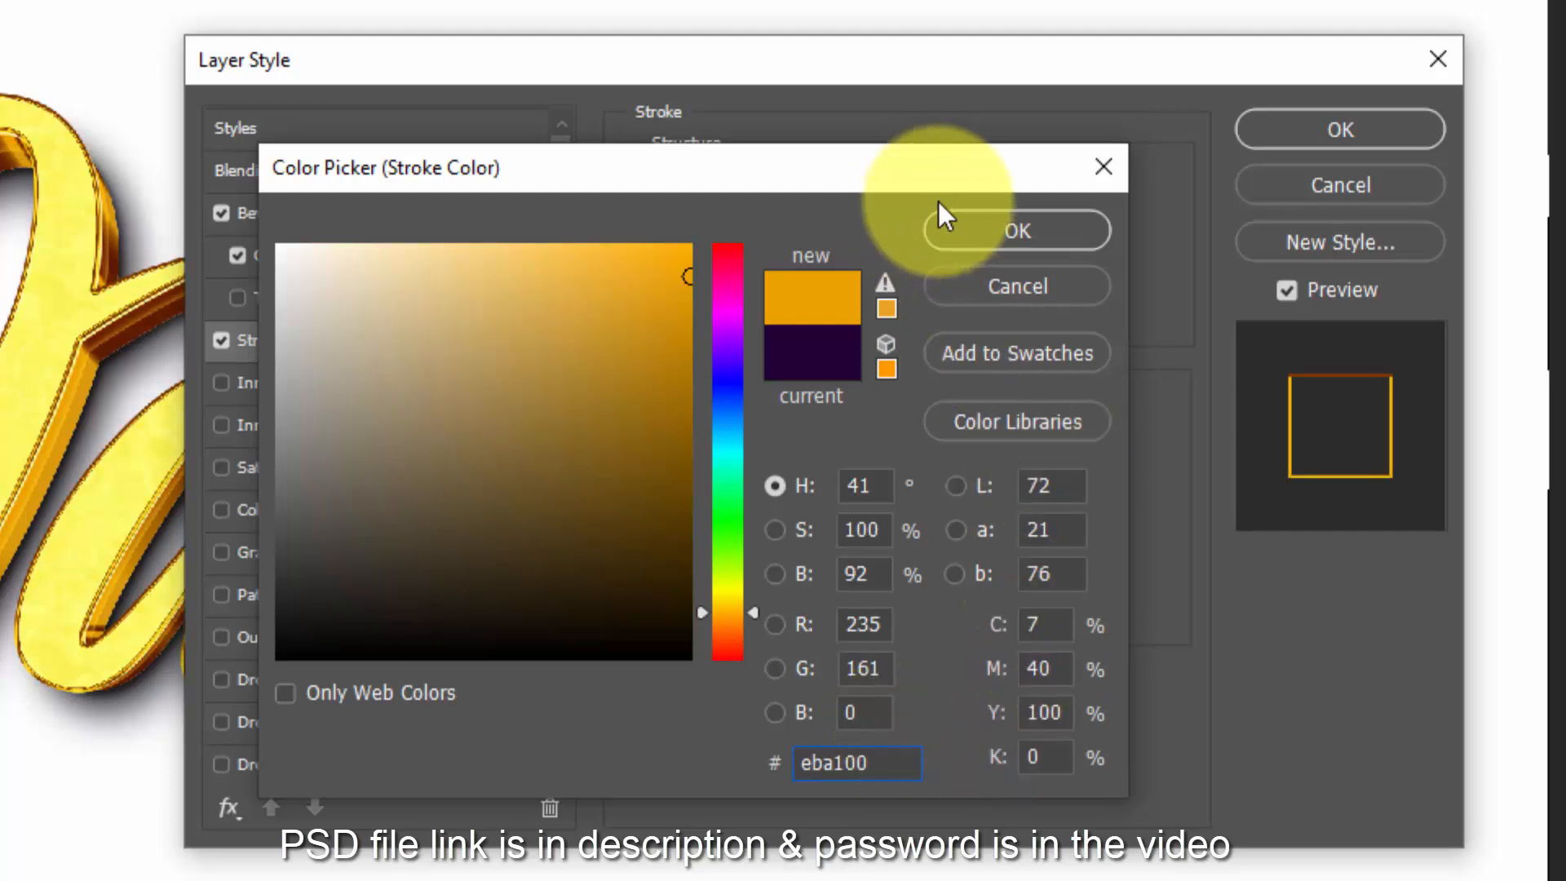
{"action": "left_click", "coordinate": [1006, 228]}
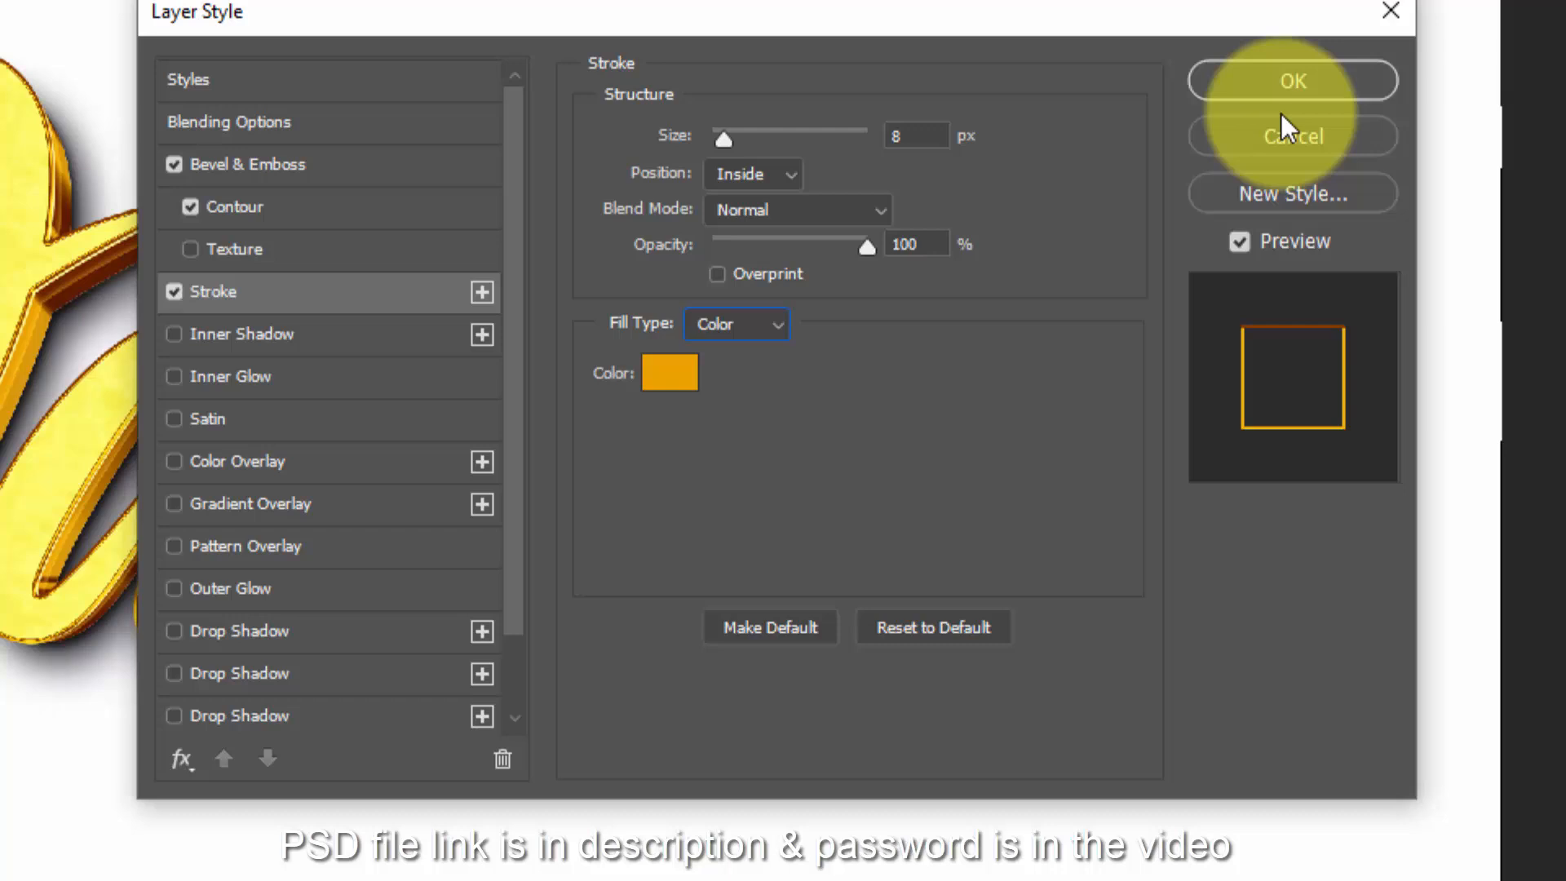
{"action": "left_click", "coordinate": [1340, 129]}
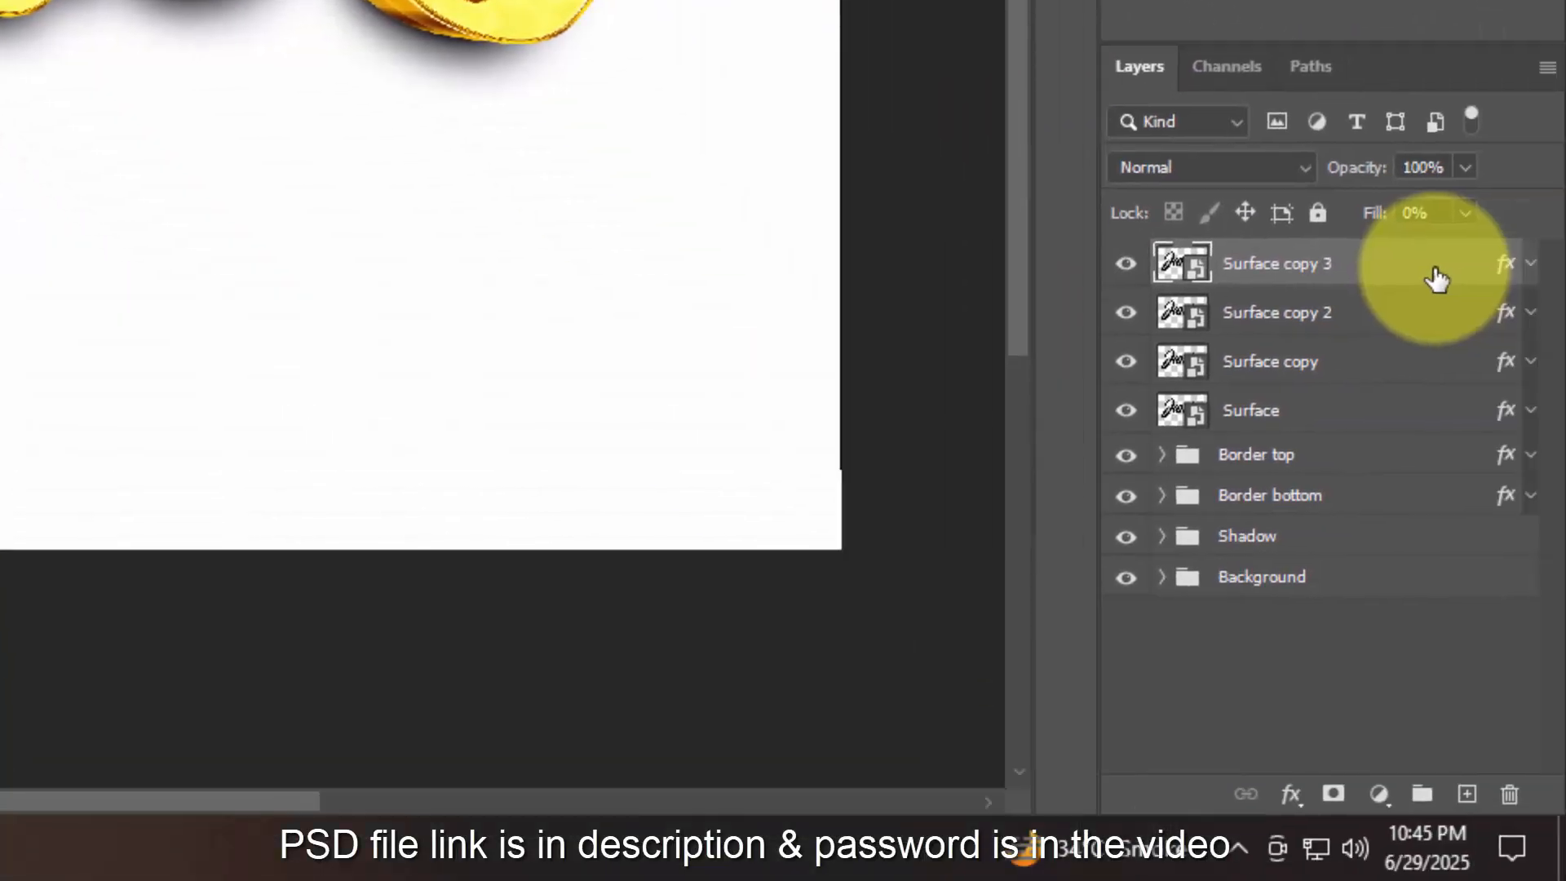
- Duplicate the Surface copy 3 layer with its effects and switch the new copy's bevel direction to Up
{"action": "key", "text": "ctrl+shift+alt+t"}
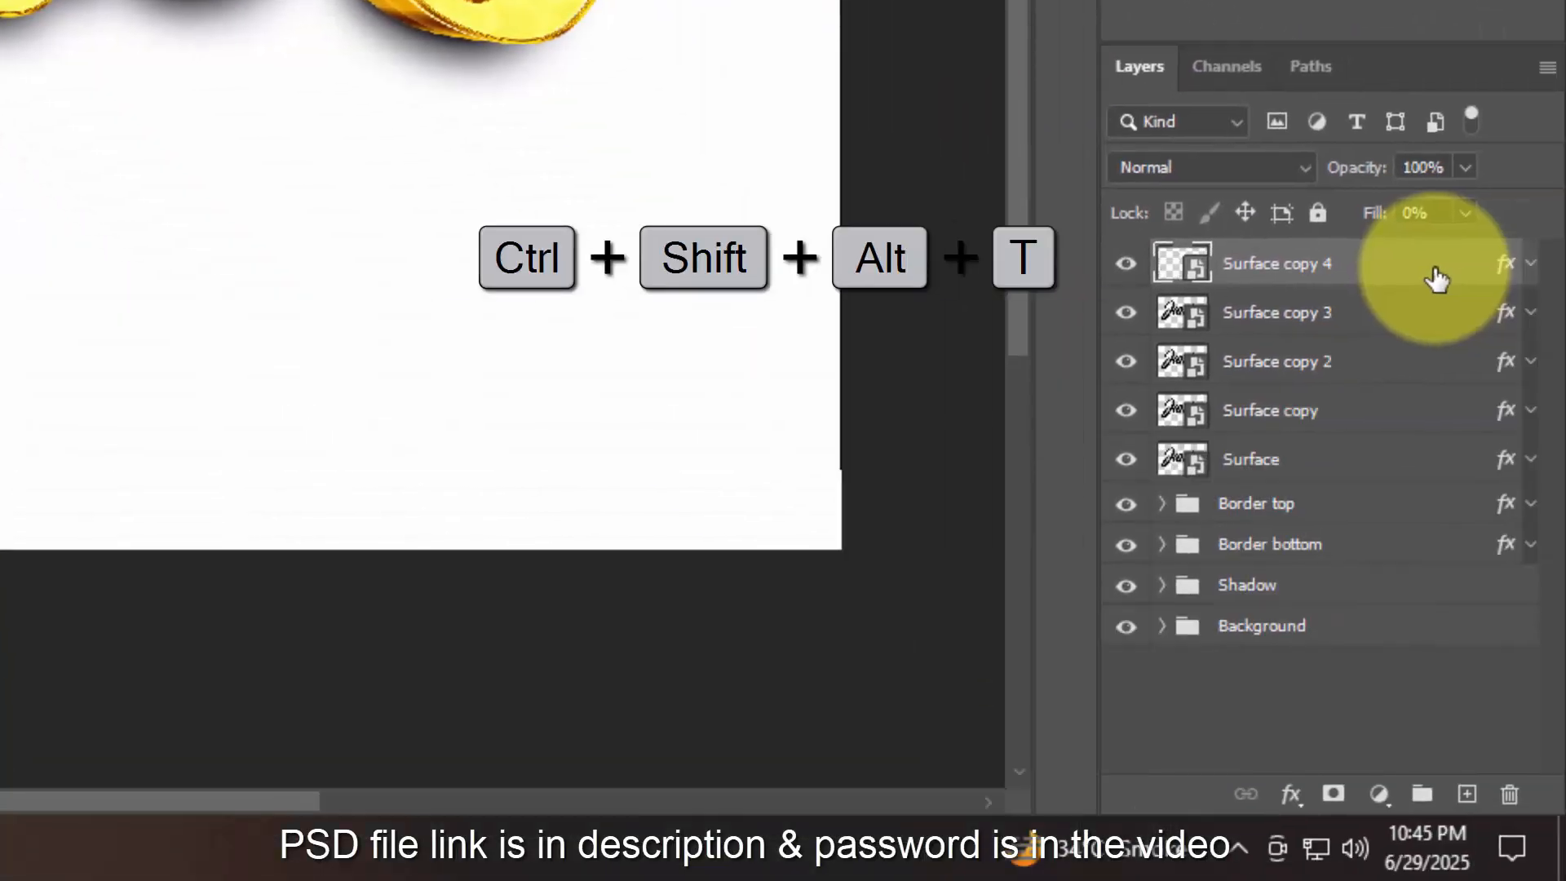
{"action": "left_click", "coordinate": [1504, 270]}
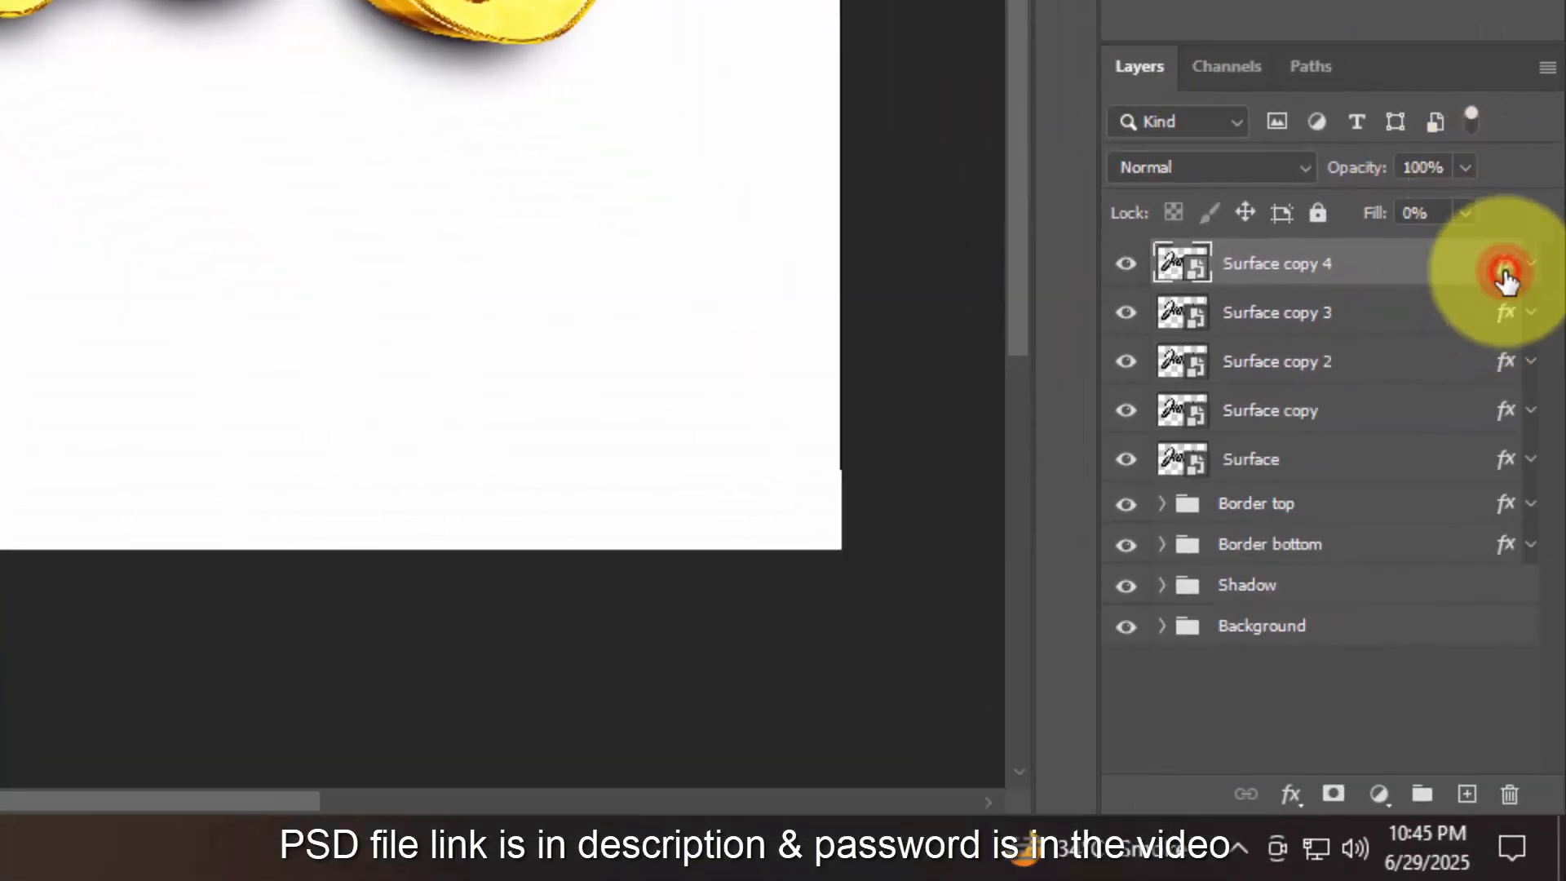
{"action": "double_click", "coordinate": [1506, 271]}
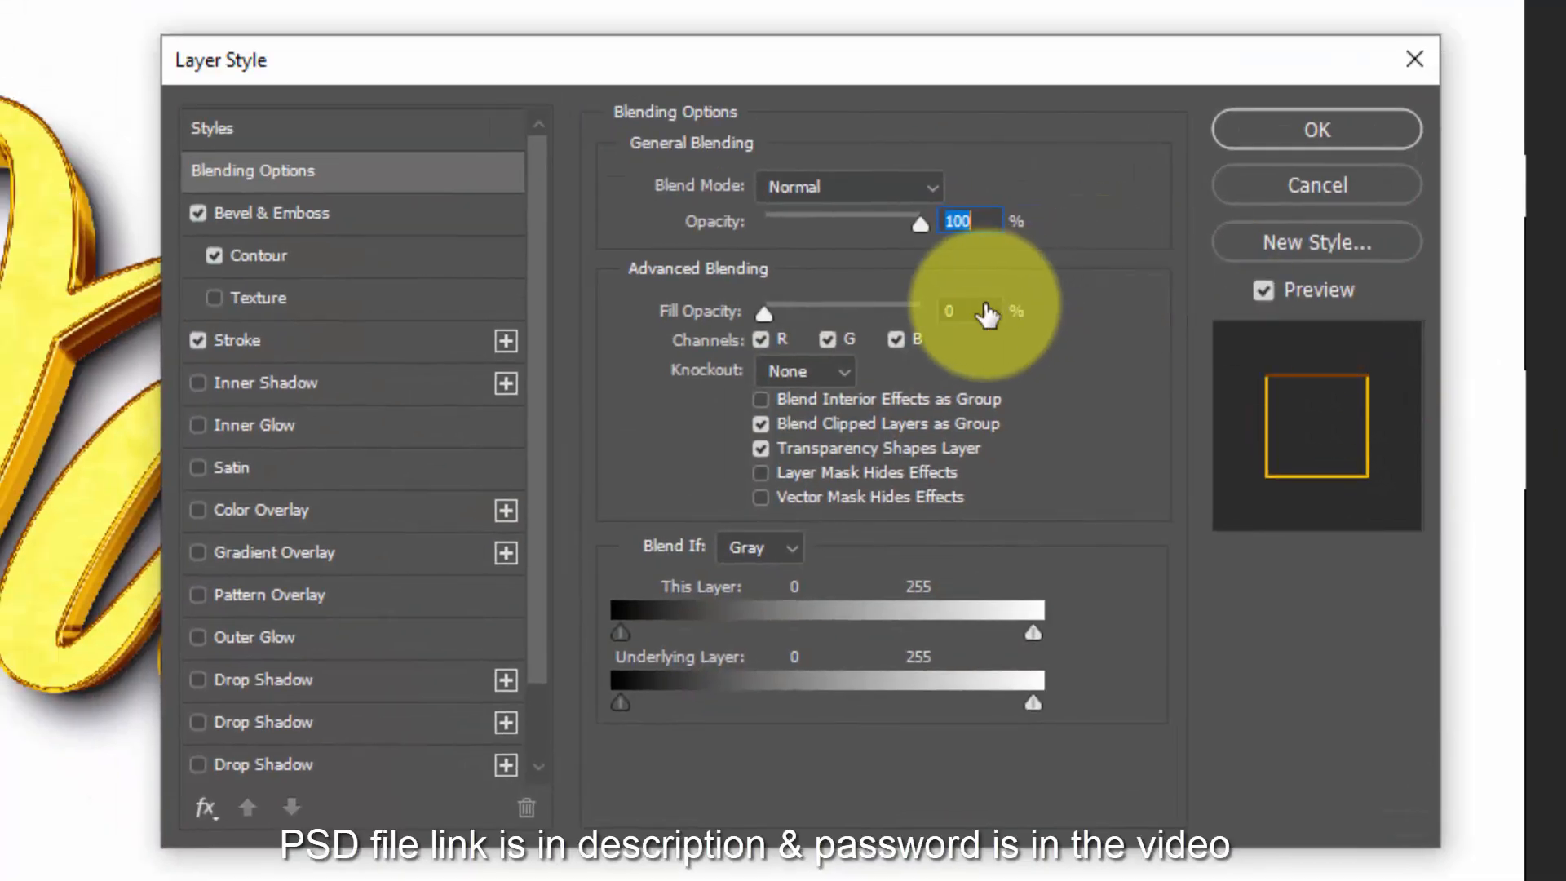
{"action": "left_click", "coordinate": [289, 218]}
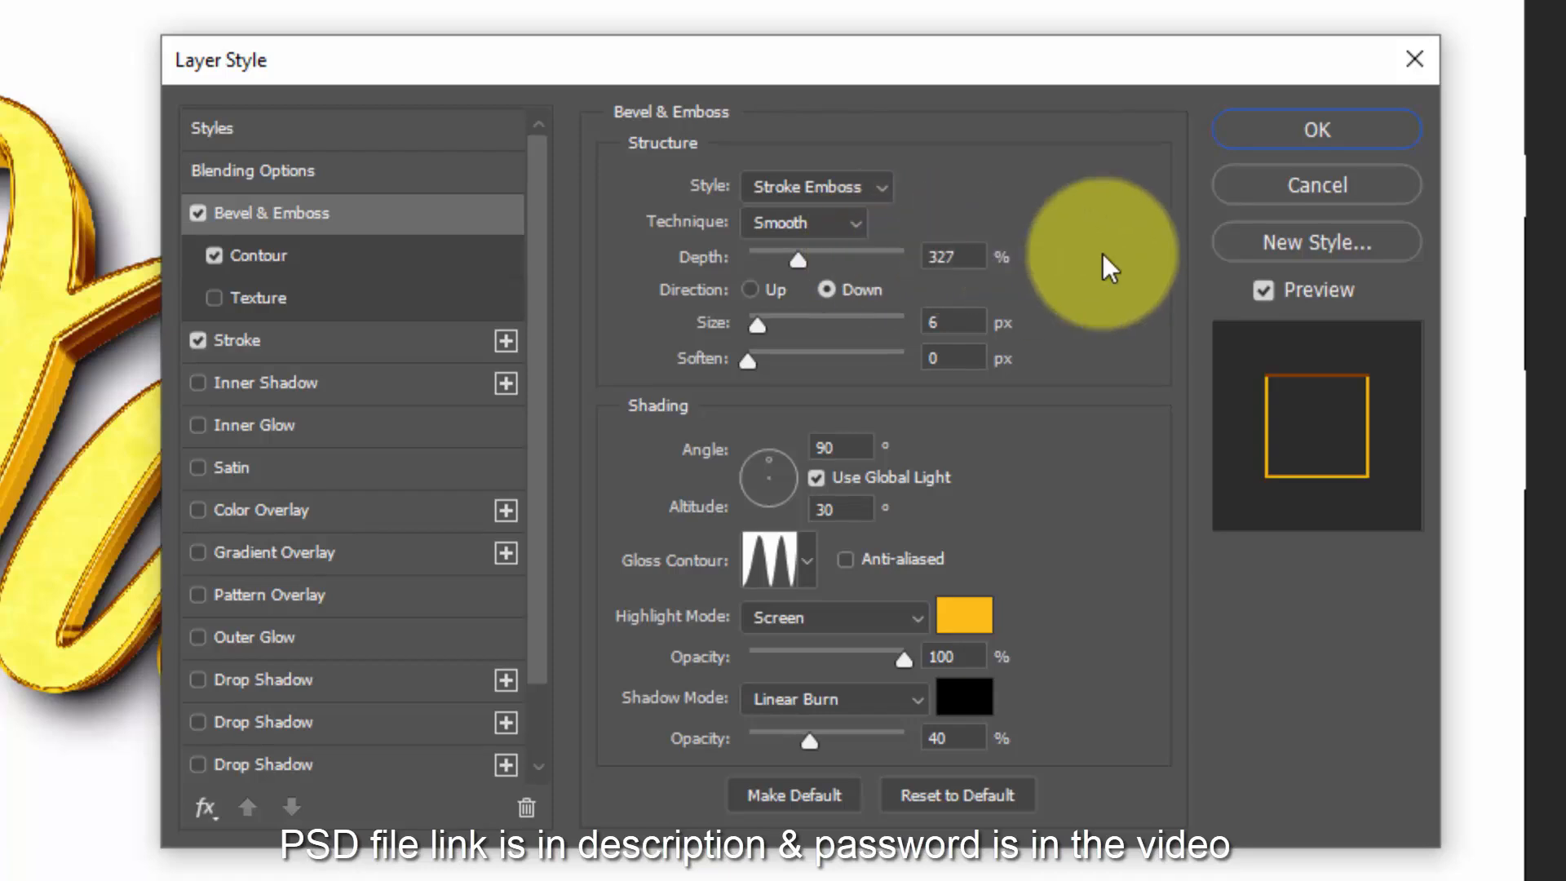
{"action": "left_click", "coordinate": [767, 299]}
{"action": "left_click", "coordinate": [777, 292]}
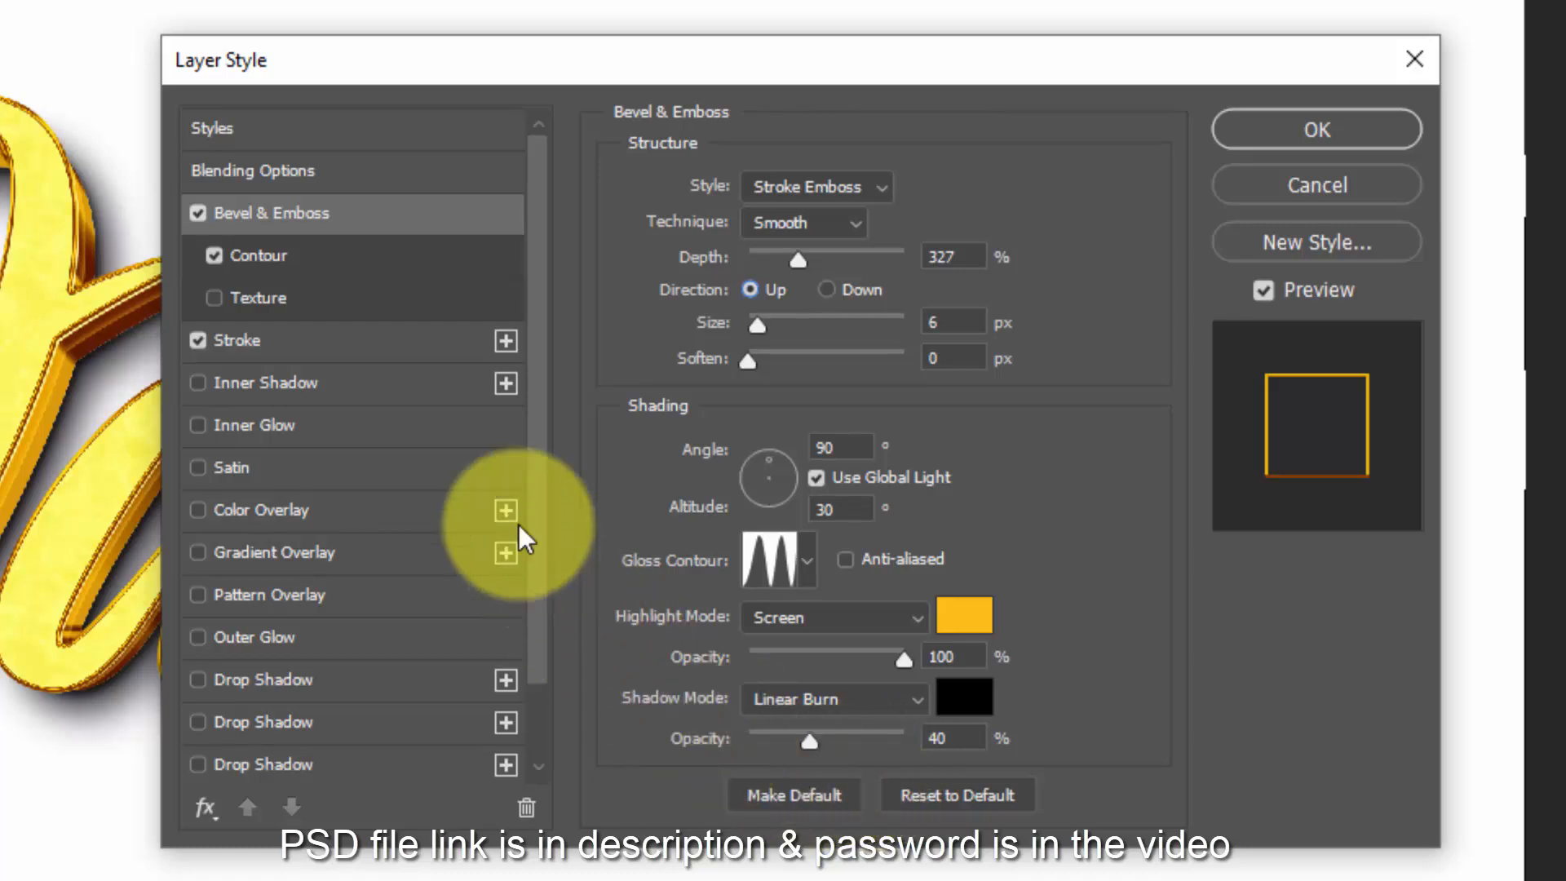
{"action": "left_click", "coordinate": [309, 255]}
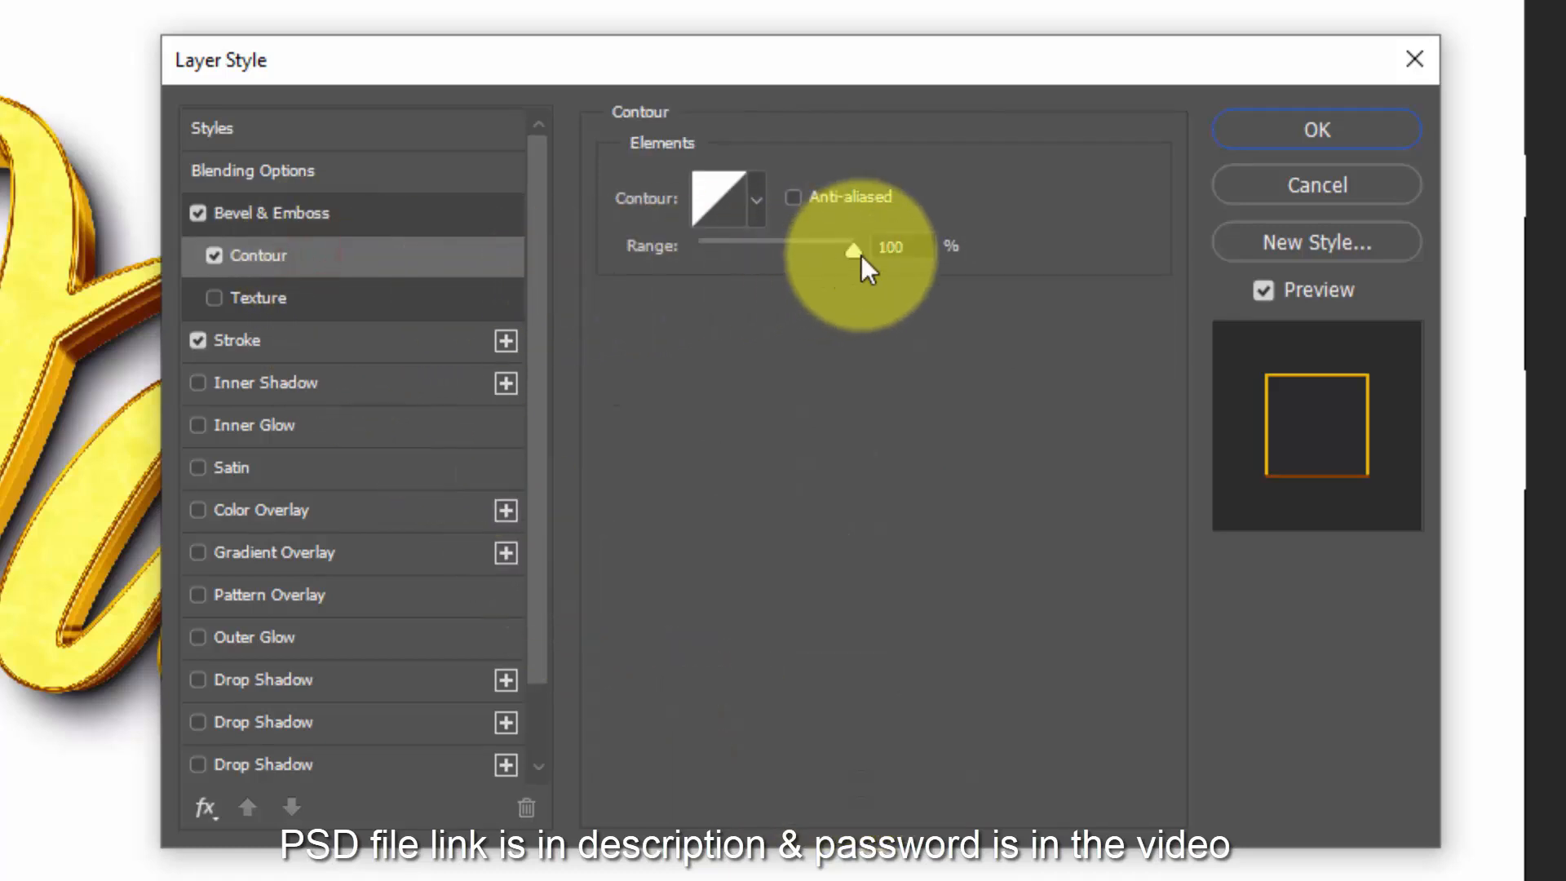
- Apply the layer style to Surface copy 4 and duplicate that layer with its effects
{"action": "left_click", "coordinate": [315, 339]}
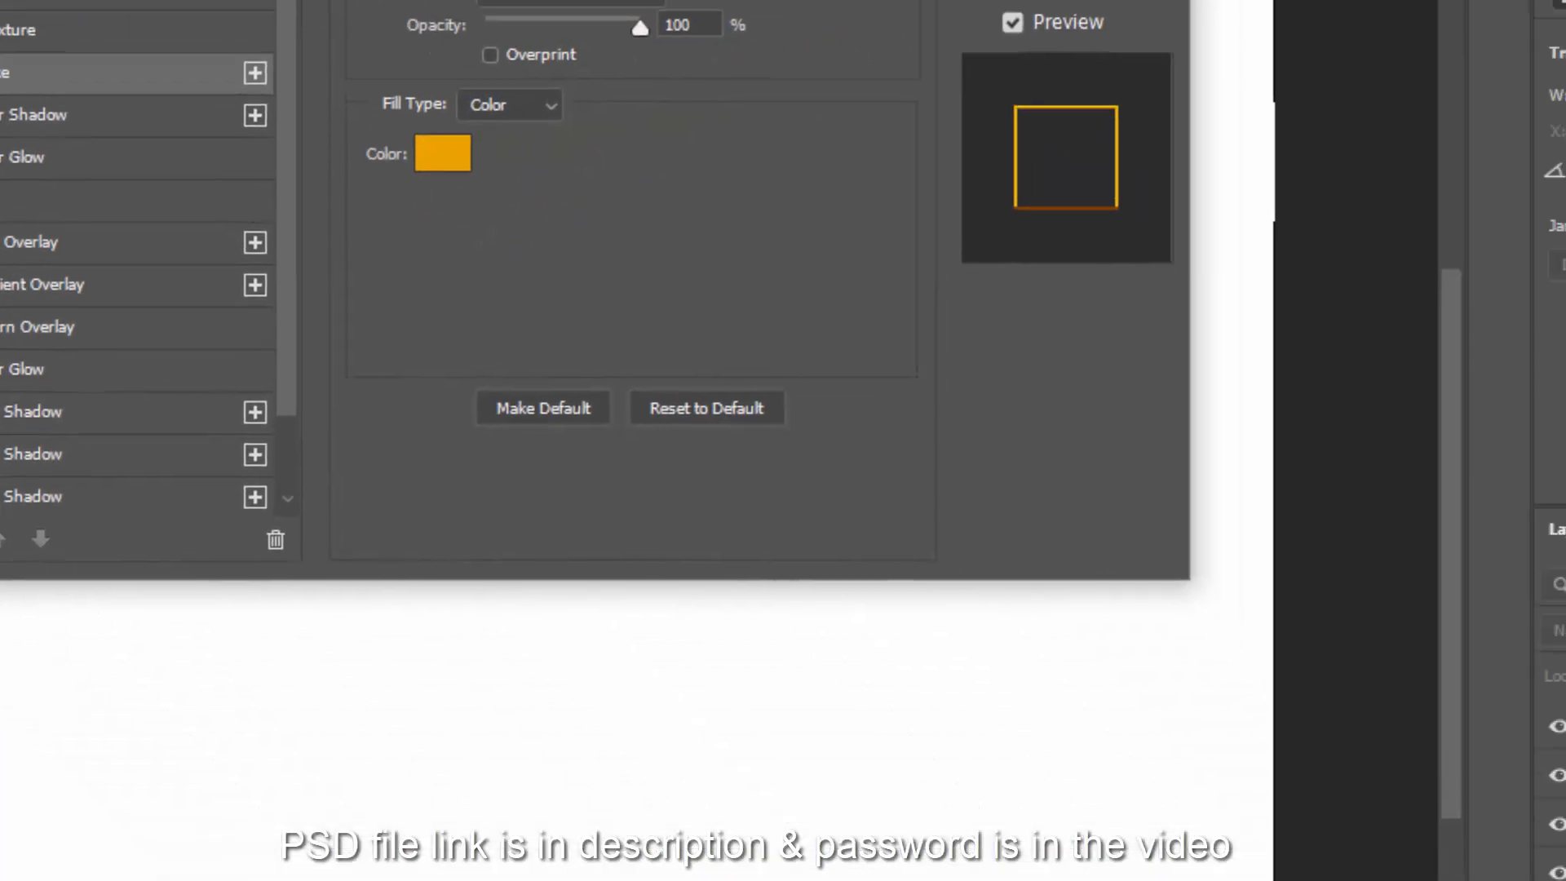
{"action": "left_click", "coordinate": [1317, 130]}
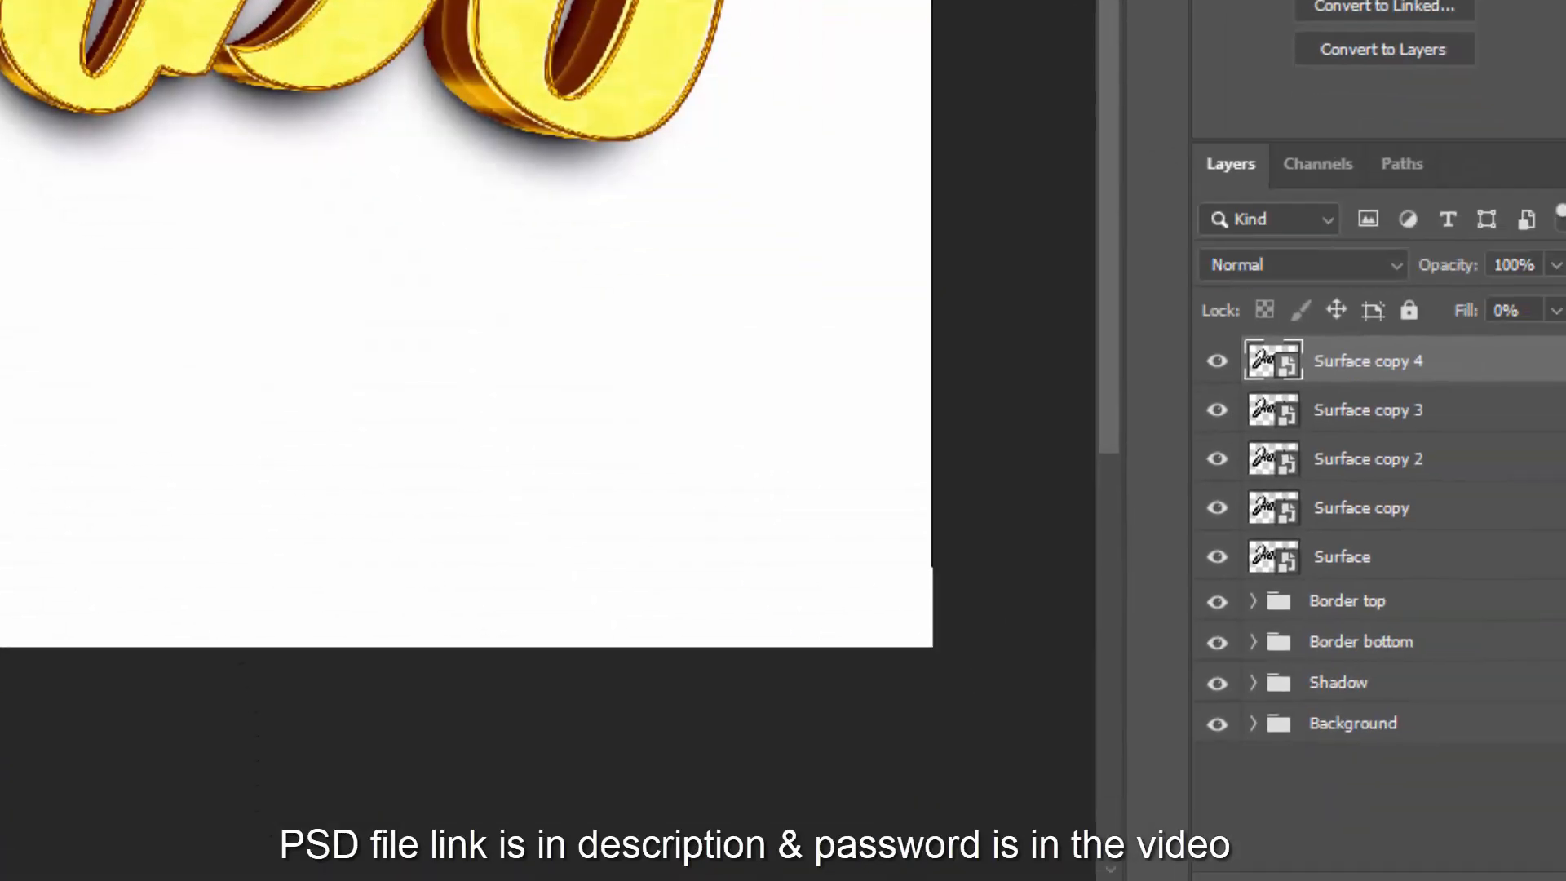
{"action": "key", "text": "ctrl+shift+alt+t"}
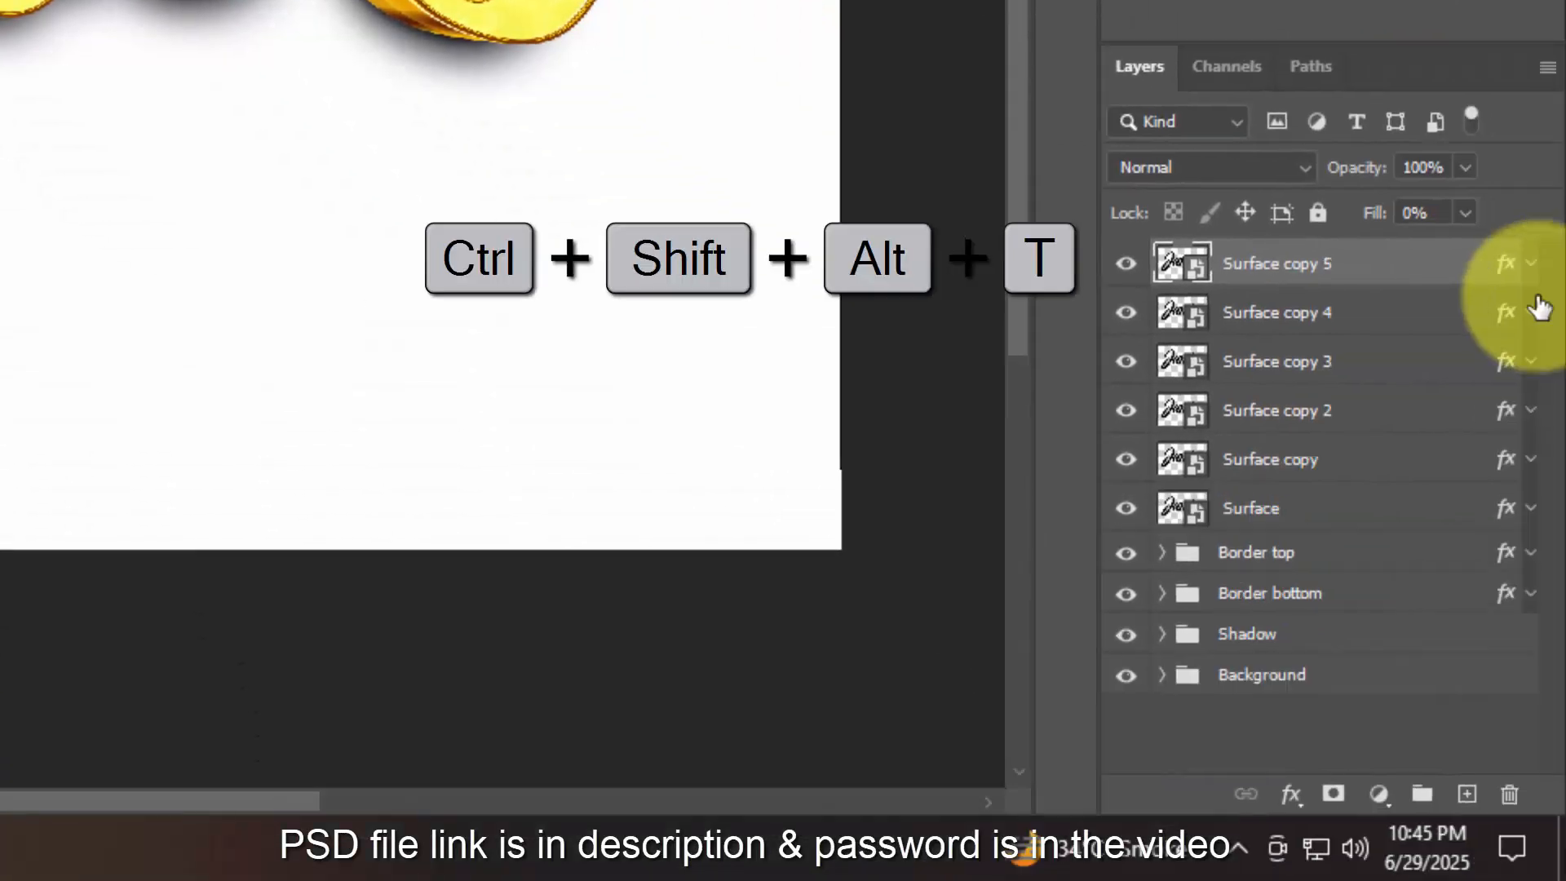
- Group the layers from Surface copy 4 down to Surface and name the group Surface
{"action": "left_click", "coordinate": [1414, 333]}
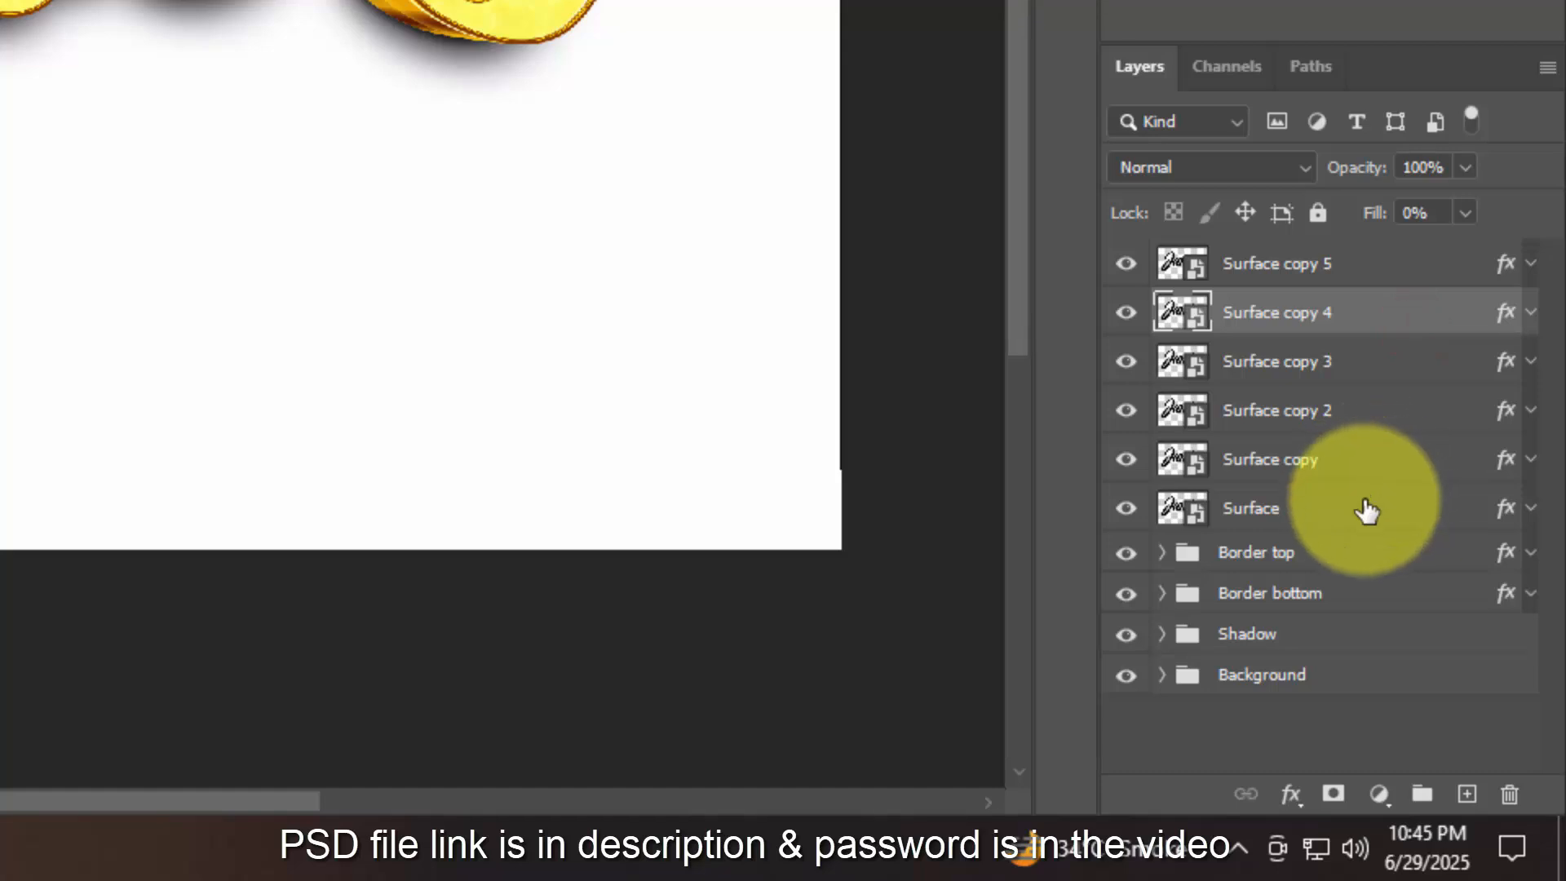
{"action": "left_click", "coordinate": [1363, 508], "text": "shift"}
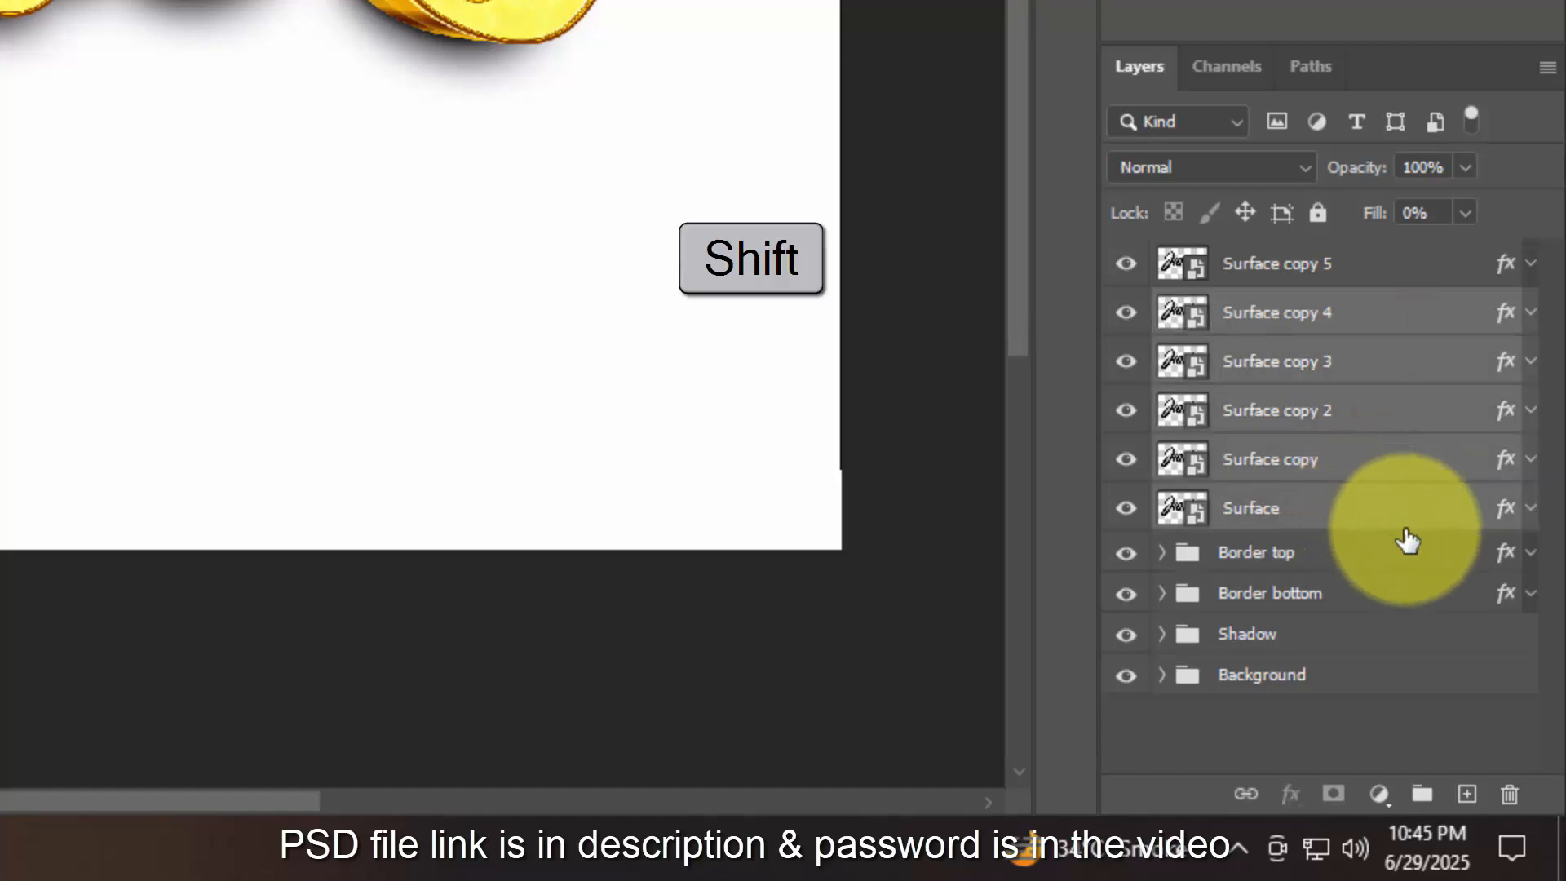
{"action": "key", "text": "ctrl+g"}
{"action": "double_click", "coordinate": [1274, 316]}
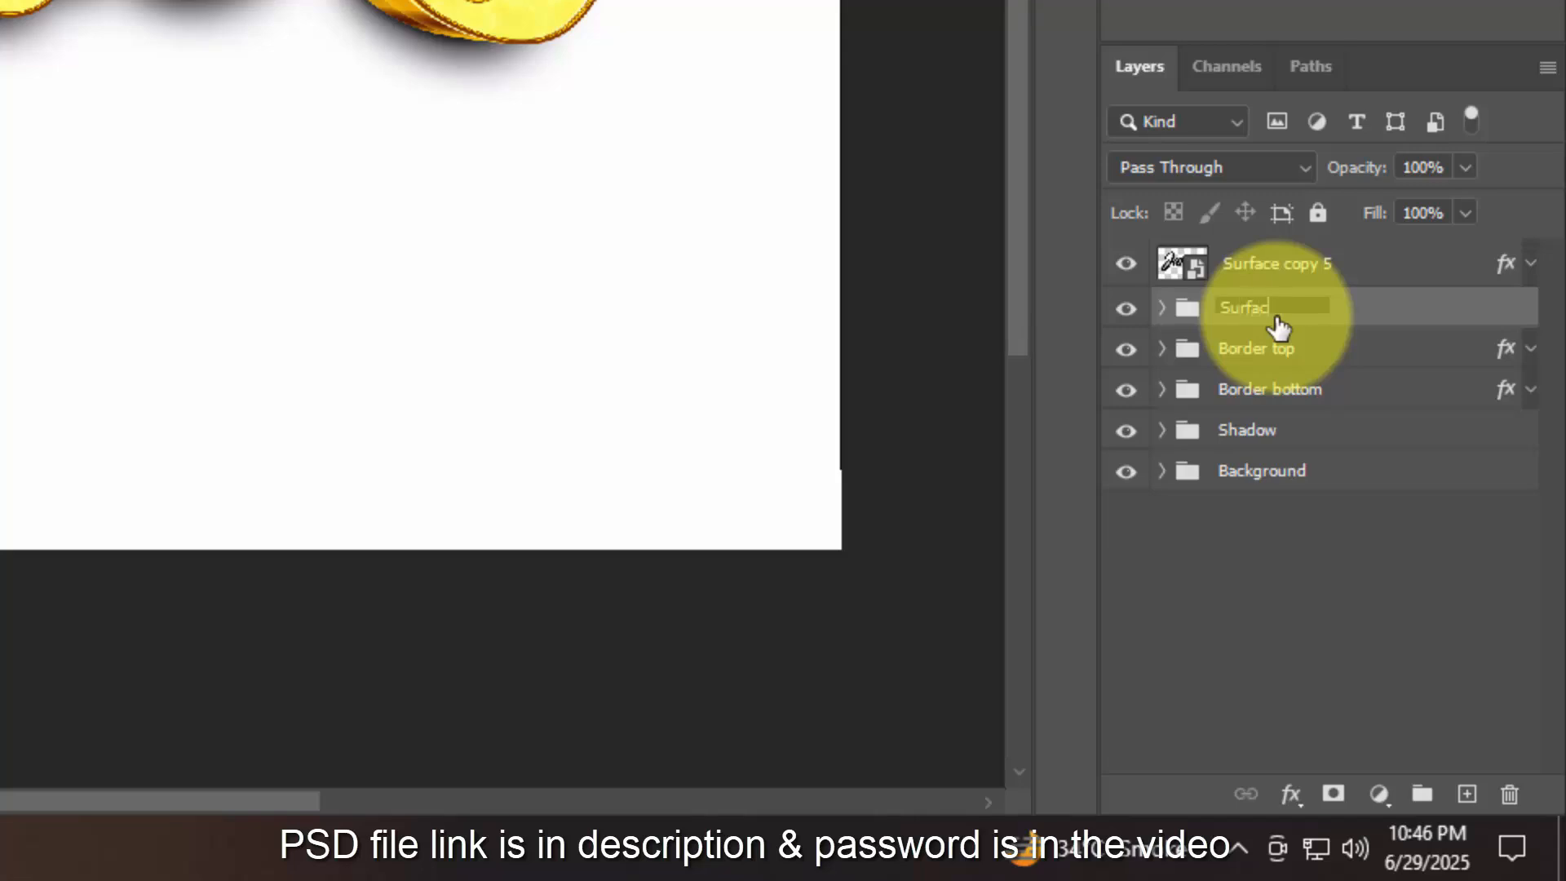
- Rename the Surface copy 5 layer to "Change your text from here" and hide it
{"action": "double_click", "coordinate": [1307, 278]}
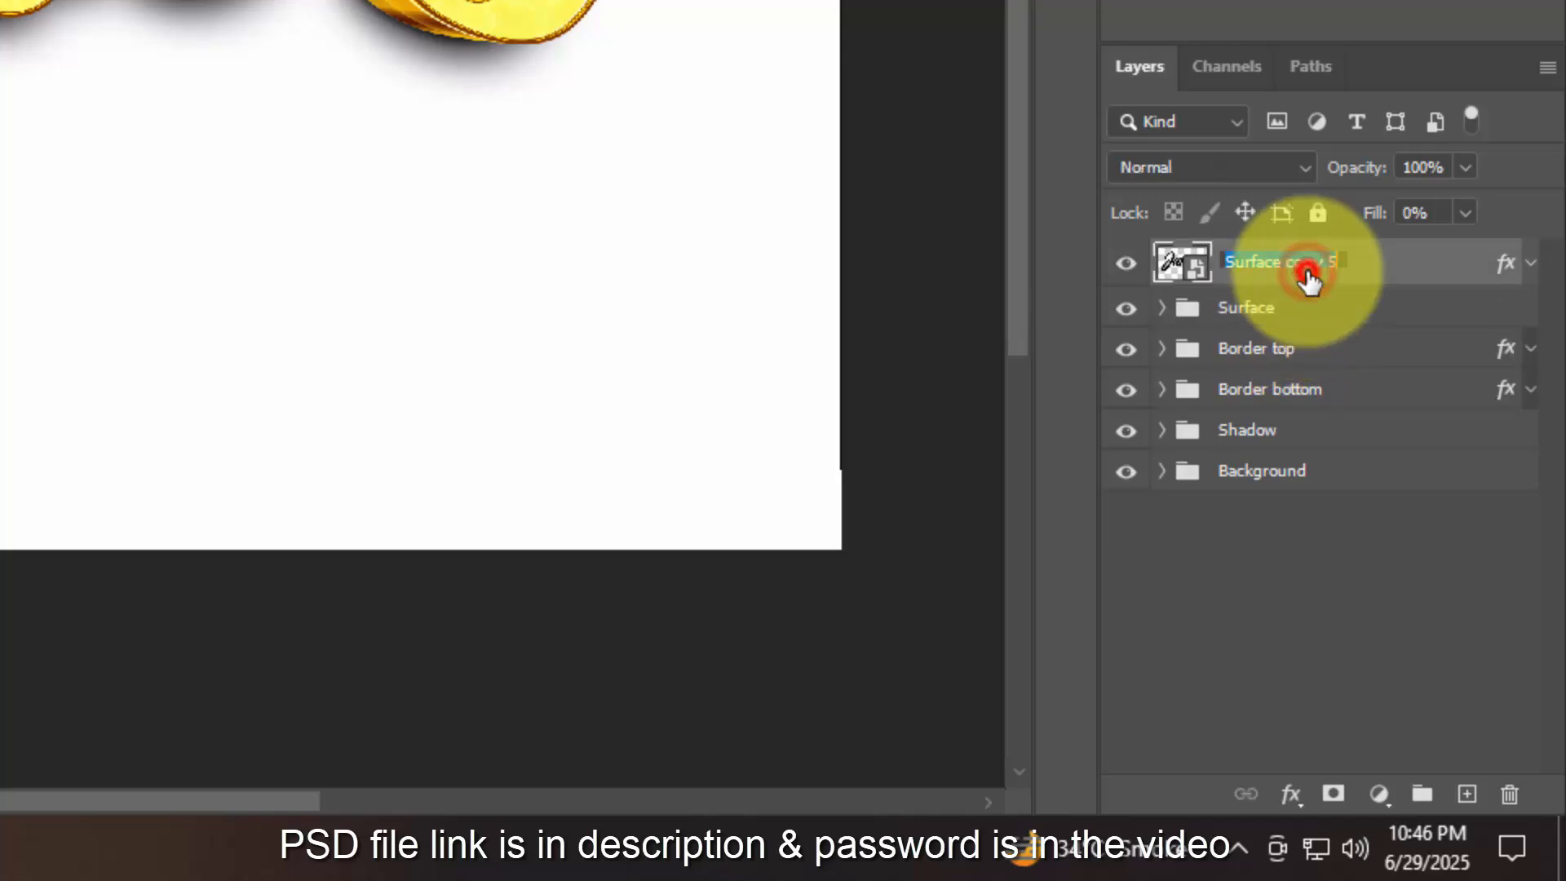
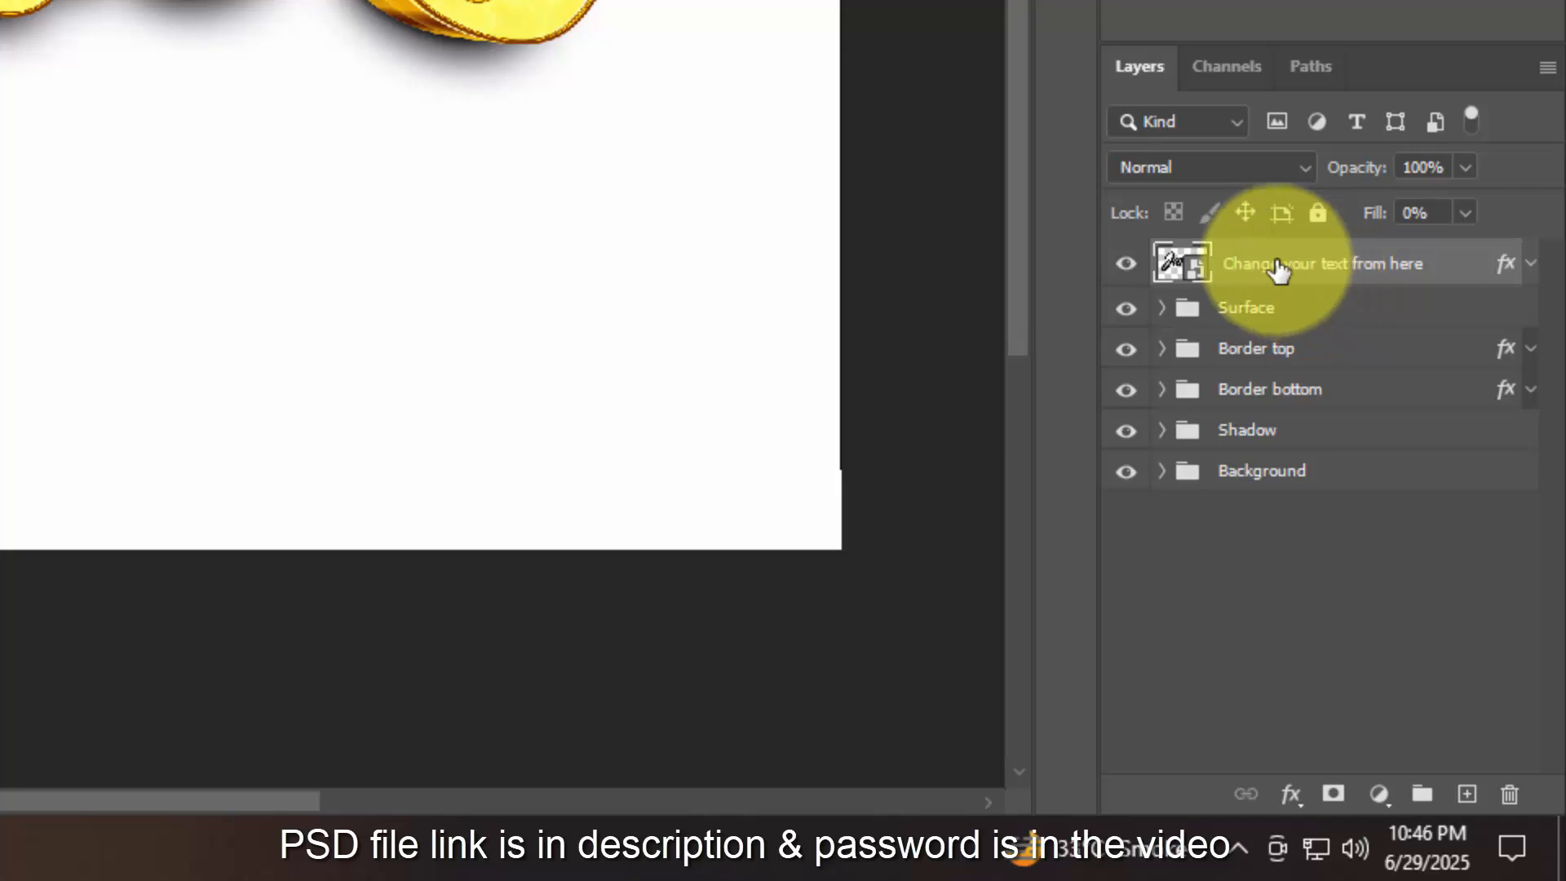
{"action": "left_click", "coordinate": [1125, 264]}
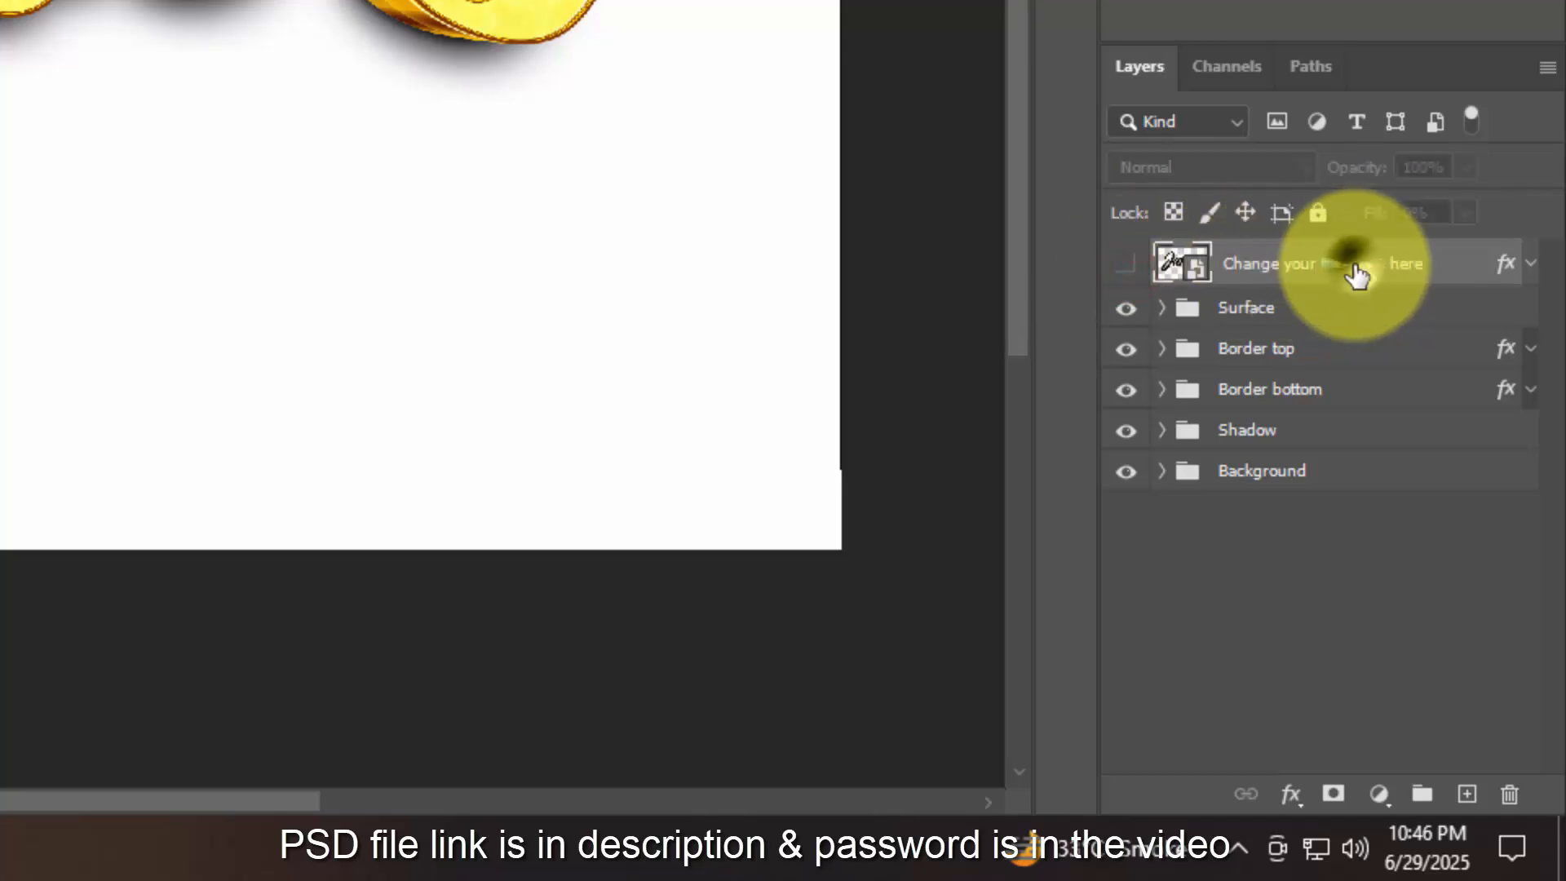
- Clear the layer style from the hidden "Change your text from here" layer and deselect it
{"action": "right_click", "coordinate": [1354, 266]}
{"action": "left_click", "coordinate": [1159, 298]}
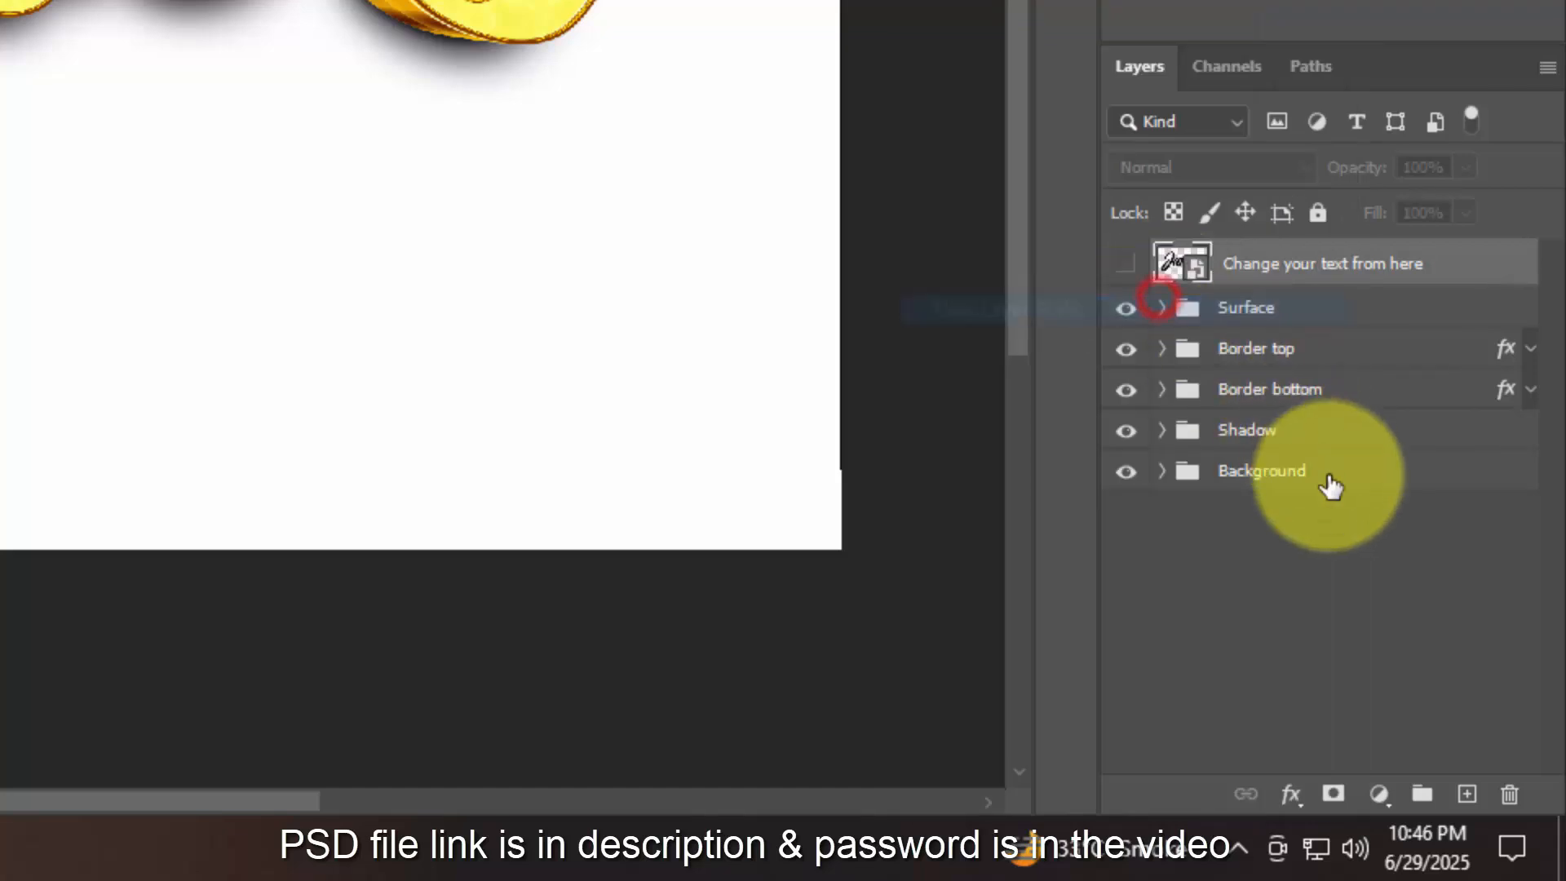
{"action": "left_click", "coordinate": [1374, 625]}
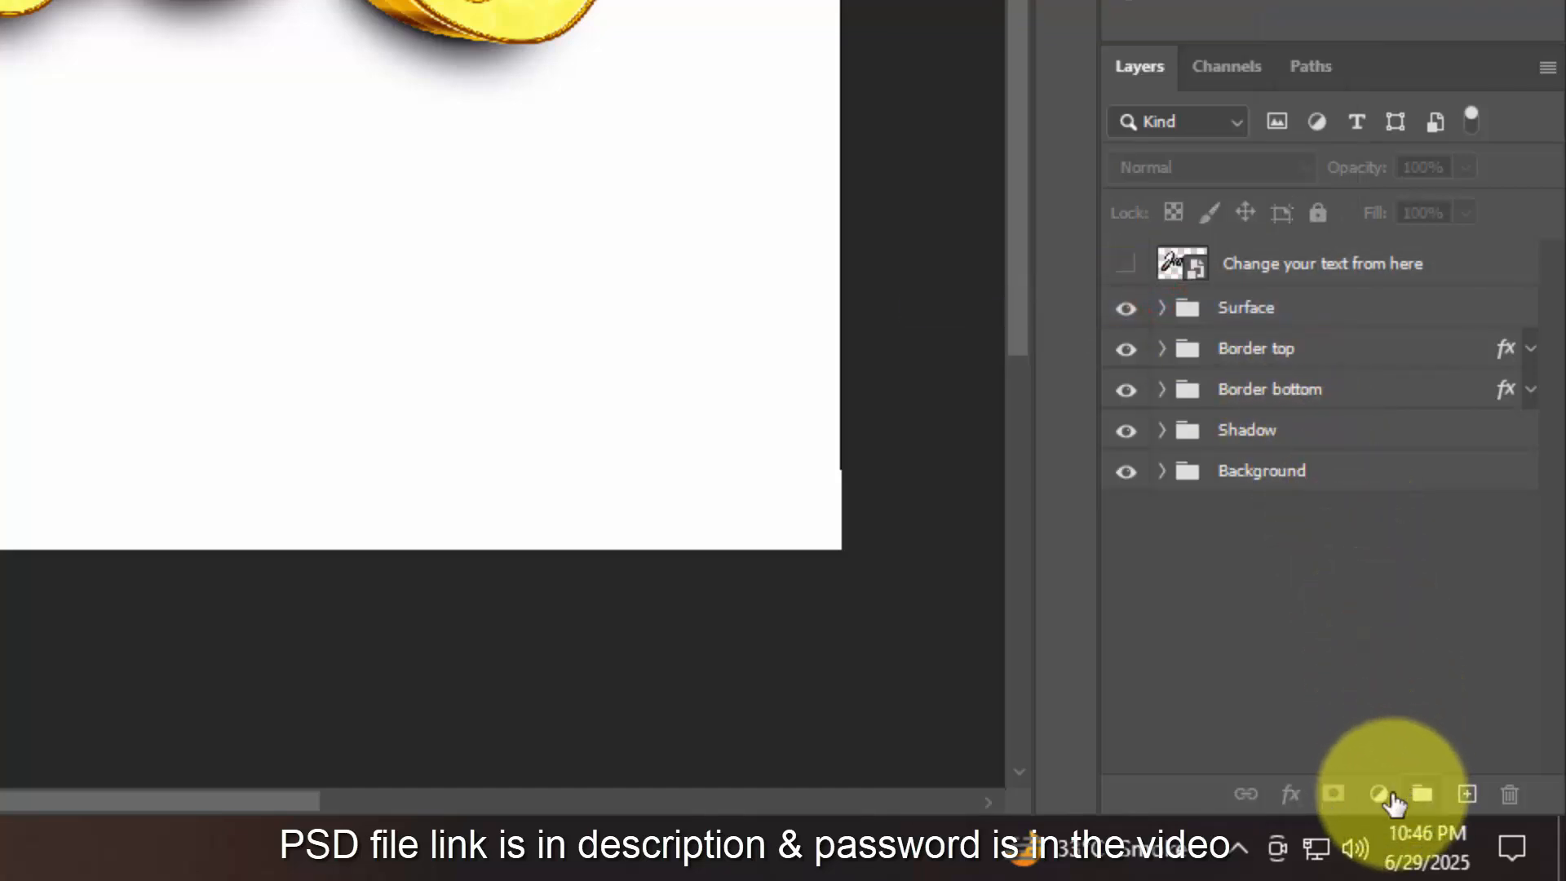
- Add a gradient fill layer above Layer 0 inside the Background group
{"action": "left_click", "coordinate": [1388, 473]}
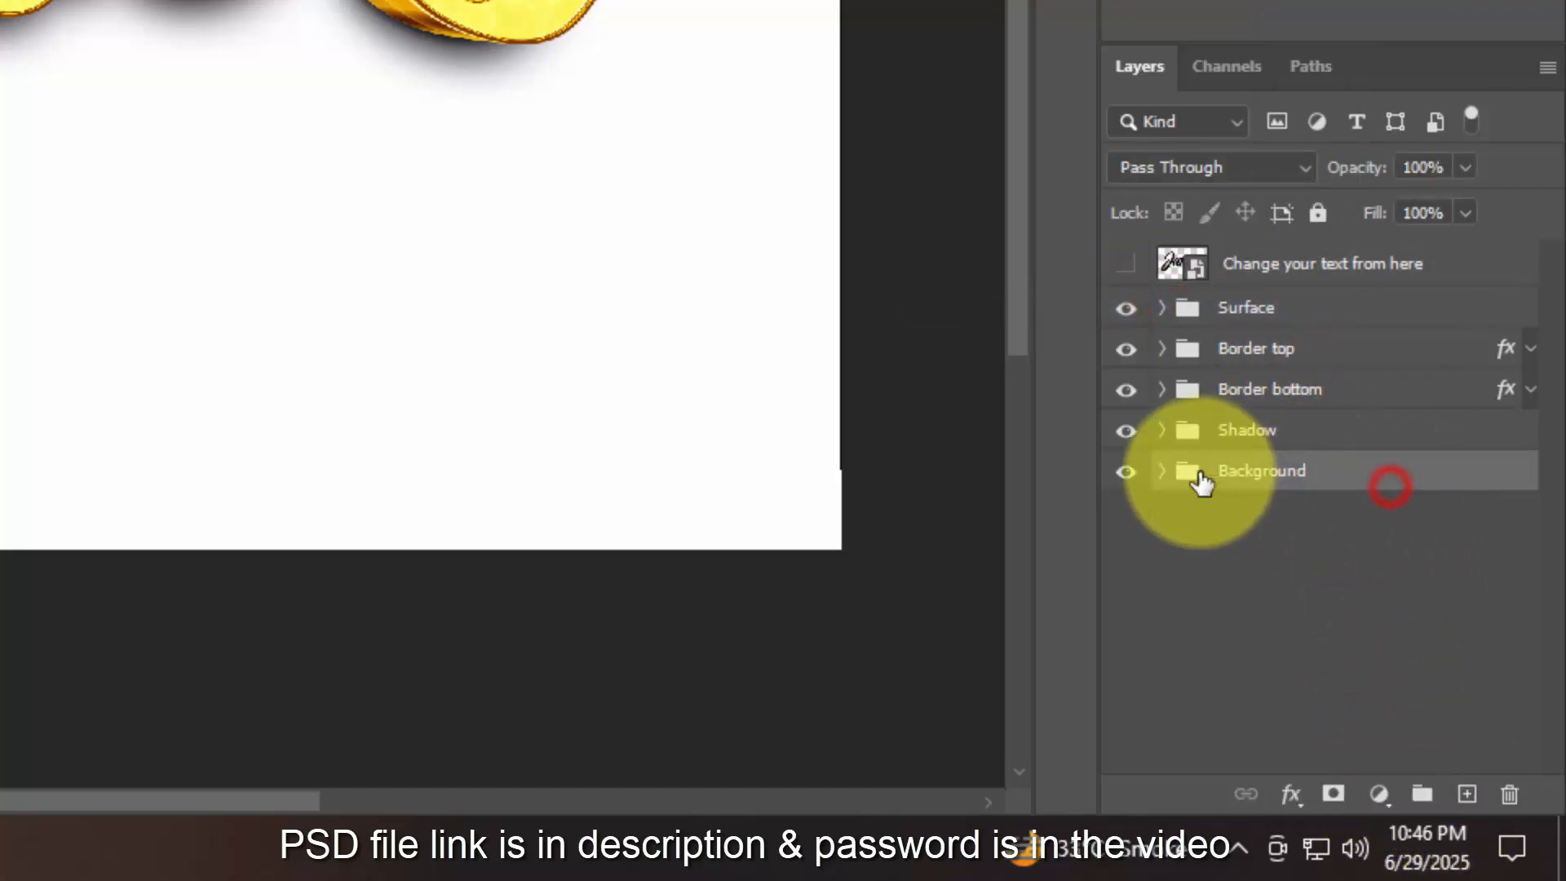
{"action": "left_click", "coordinate": [1163, 472]}
{"action": "left_click", "coordinate": [1199, 516]}
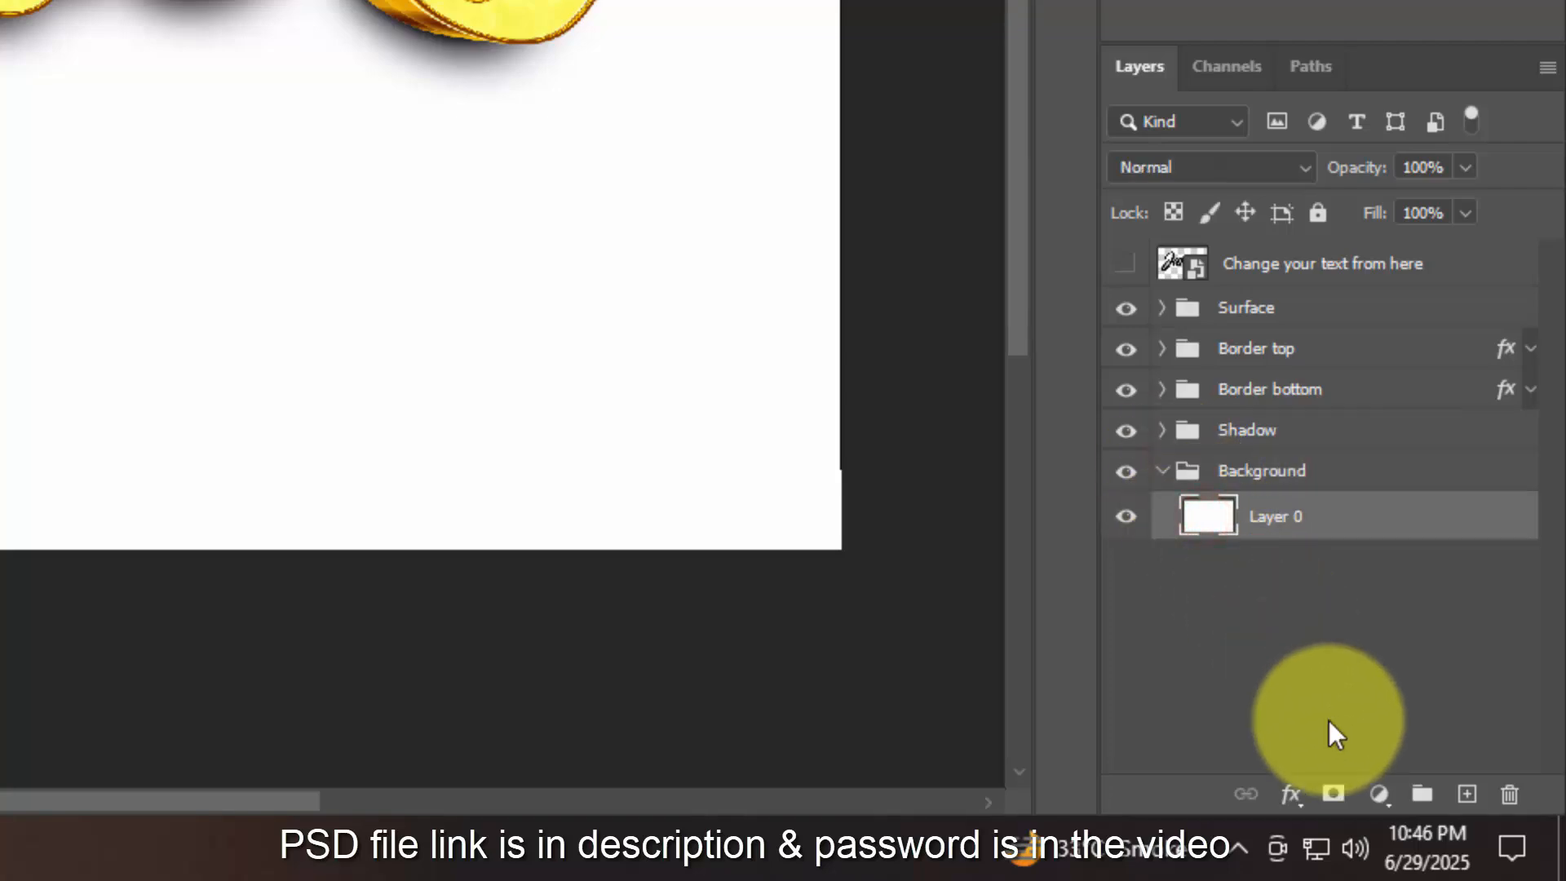
{"action": "left_click", "coordinate": [1379, 794]}
{"action": "left_click", "coordinate": [1379, 245]}
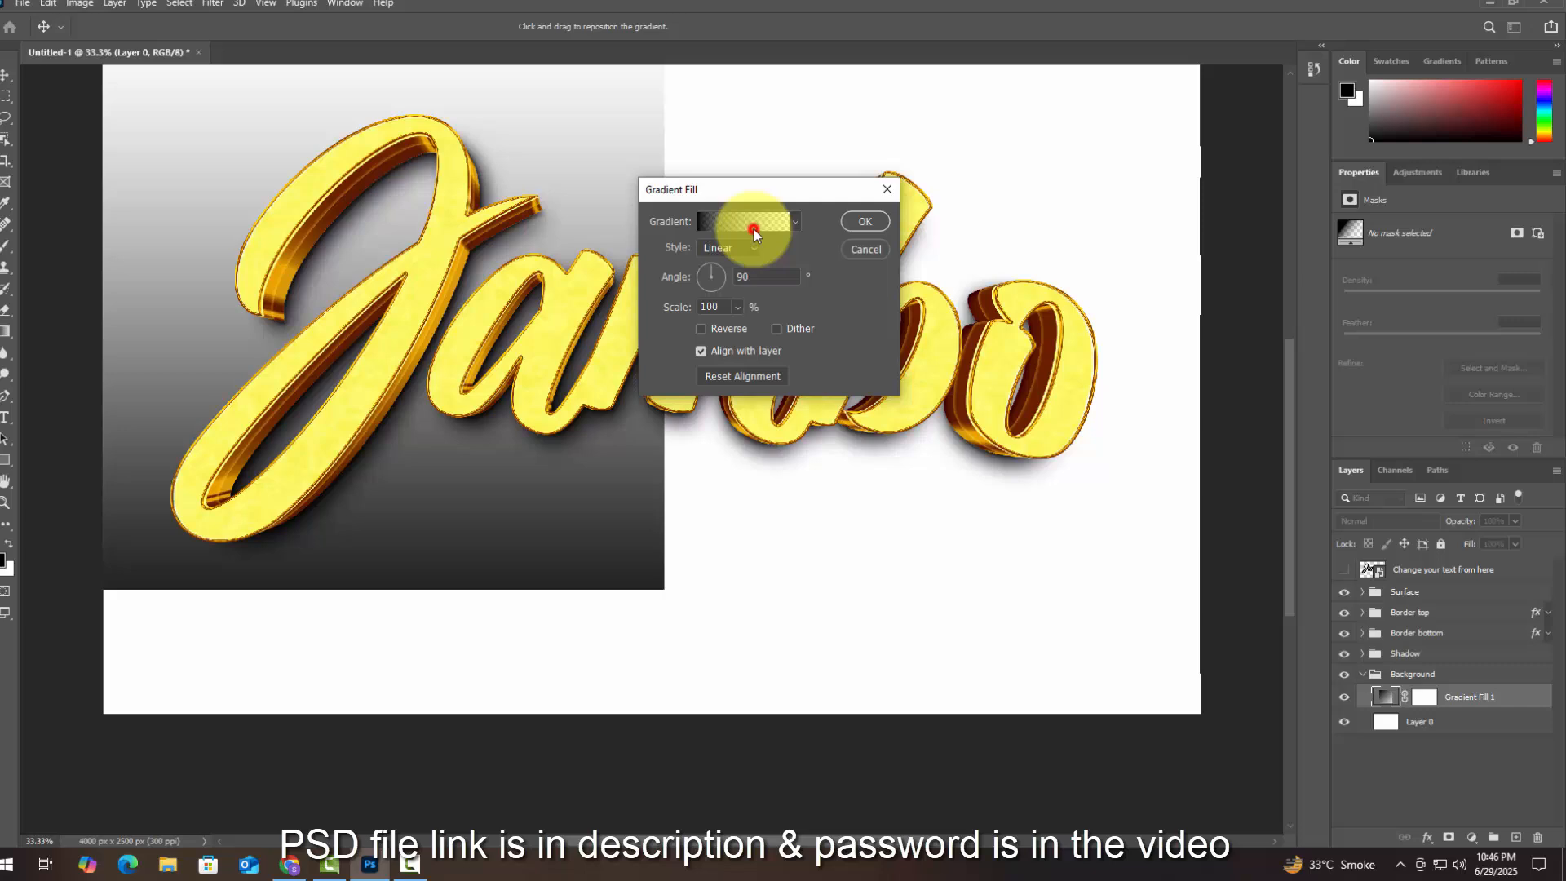
- Base the gradient on the Blue_03 preset from the Blues set and recolour its middle stop to yellow #fbf453
{"action": "left_click", "coordinate": [641, 135]}
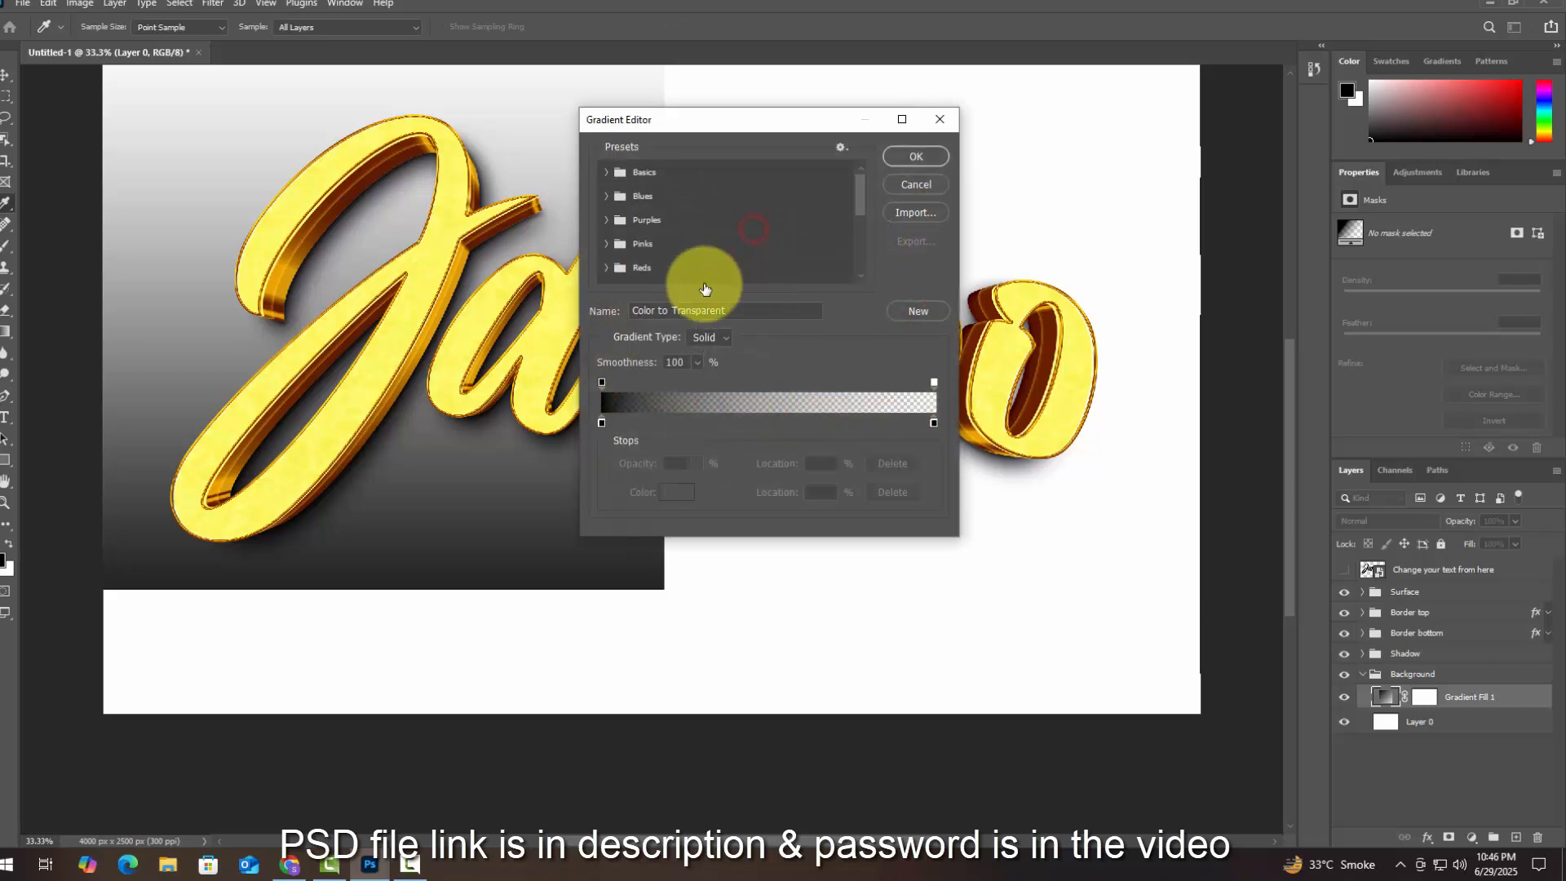
{"action": "left_click", "coordinate": [608, 196]}
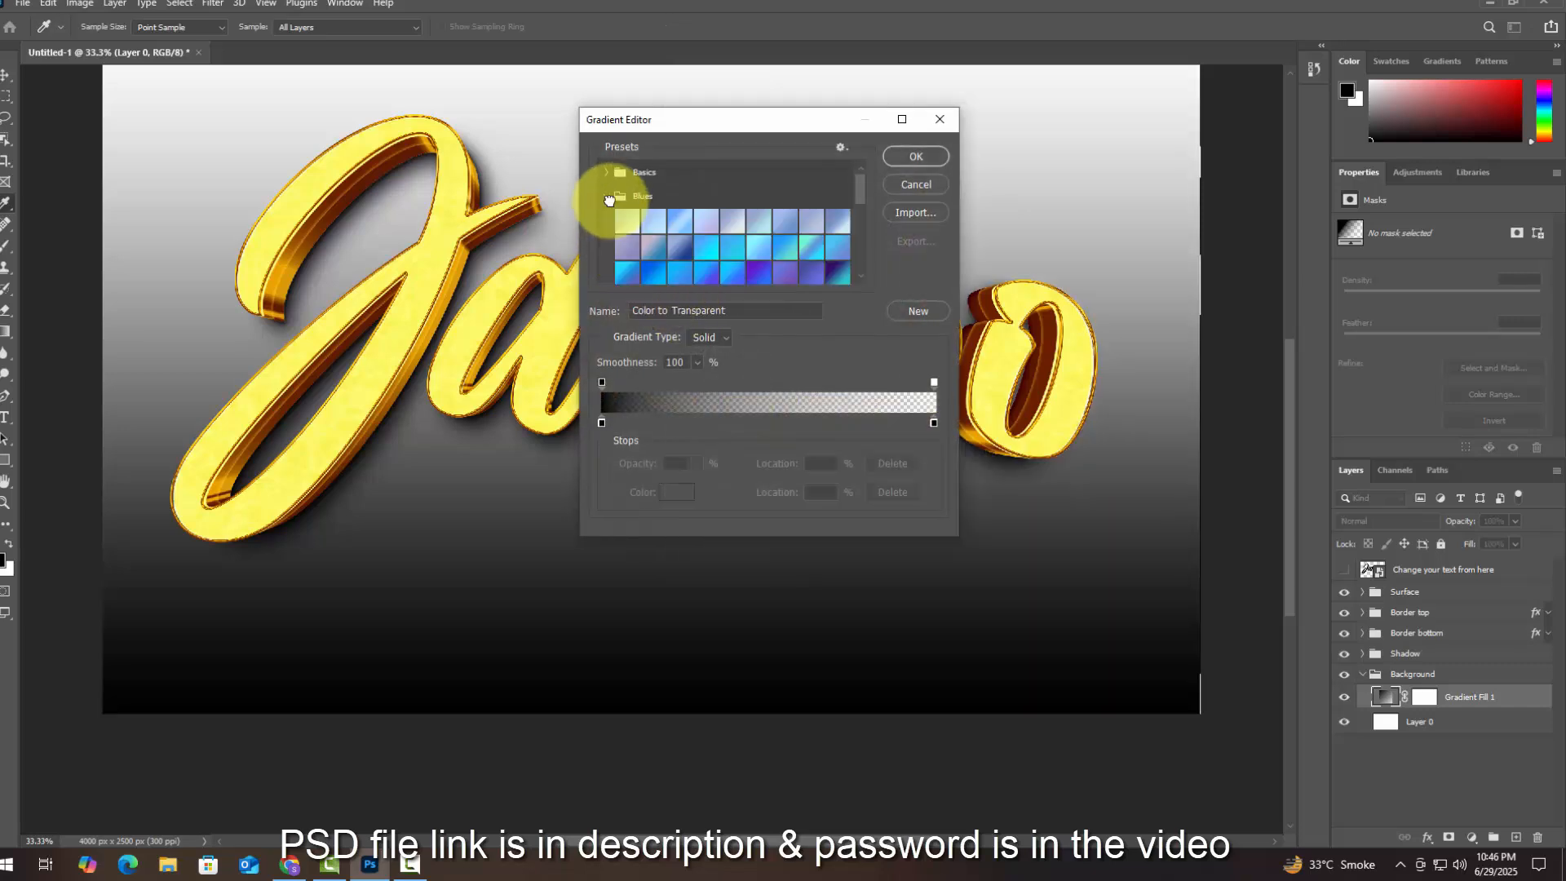
{"action": "left_click", "coordinate": [674, 224]}
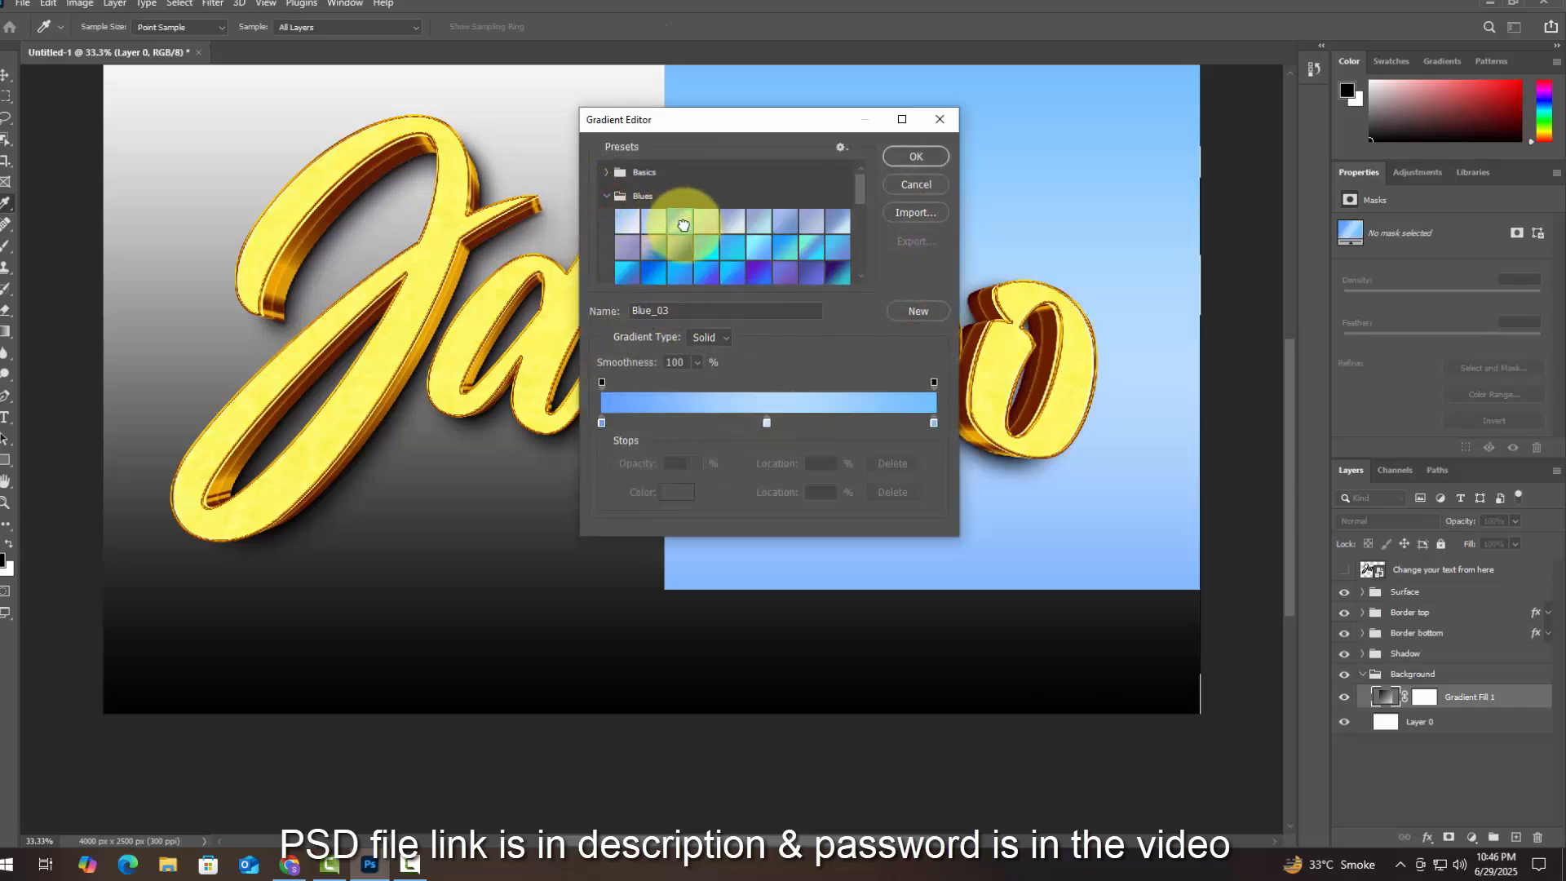
{"action": "left_click", "coordinate": [765, 424]}
{"action": "left_click", "coordinate": [677, 491]}
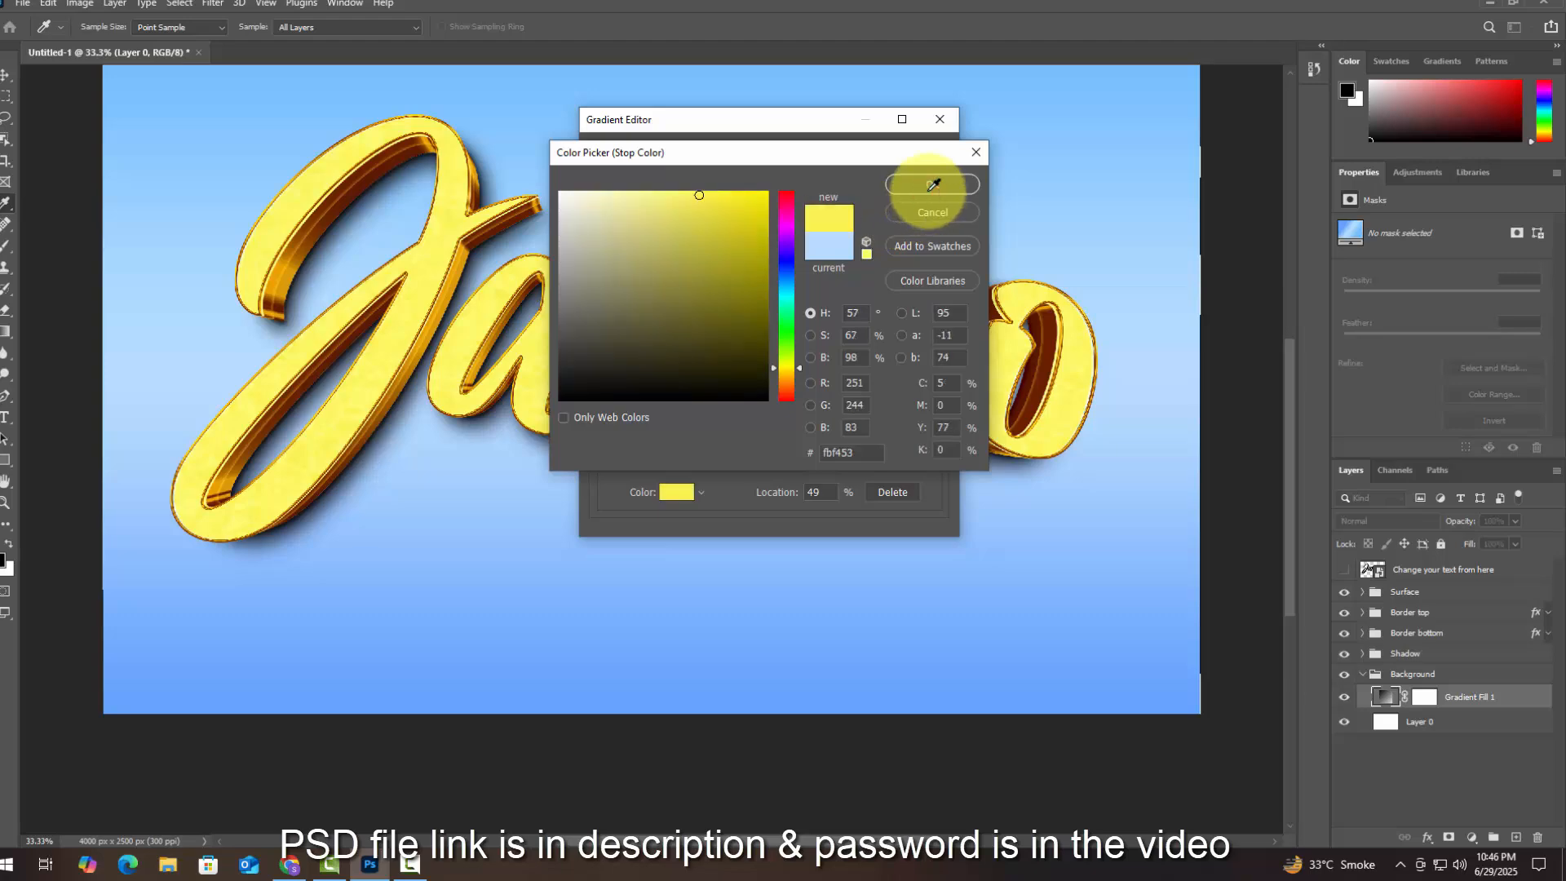
{"action": "left_click", "coordinate": [932, 185]}
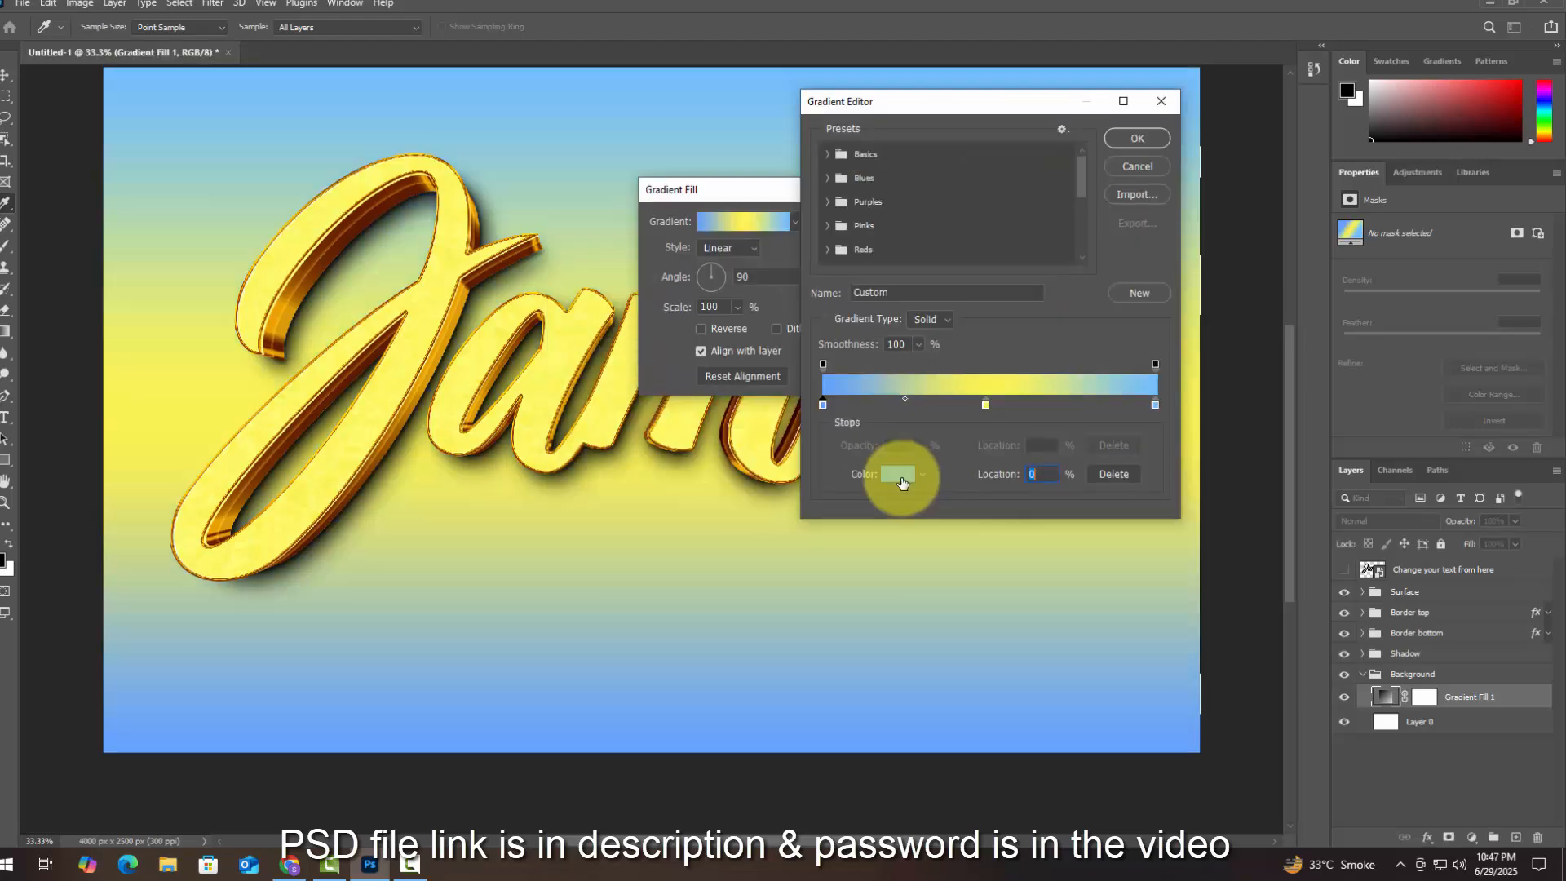
- Recolour the gradient's 0% stop to brown #a05600 and its 100% stop to golden orange, and accept the gradient
{"action": "left_click", "coordinate": [898, 474]}
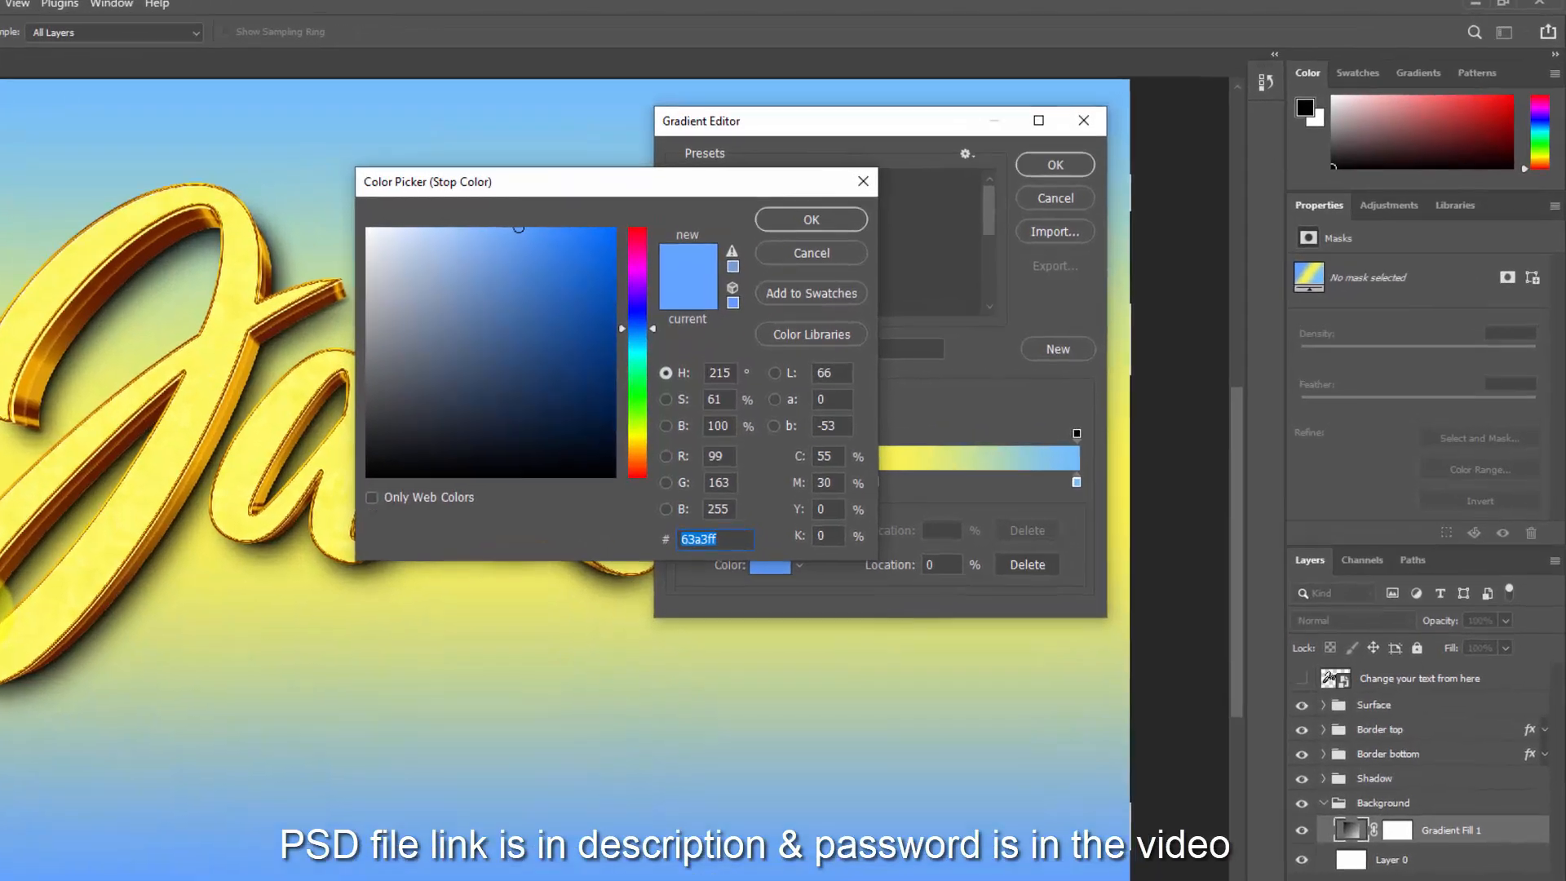
{"action": "type", "text": "a05800"}
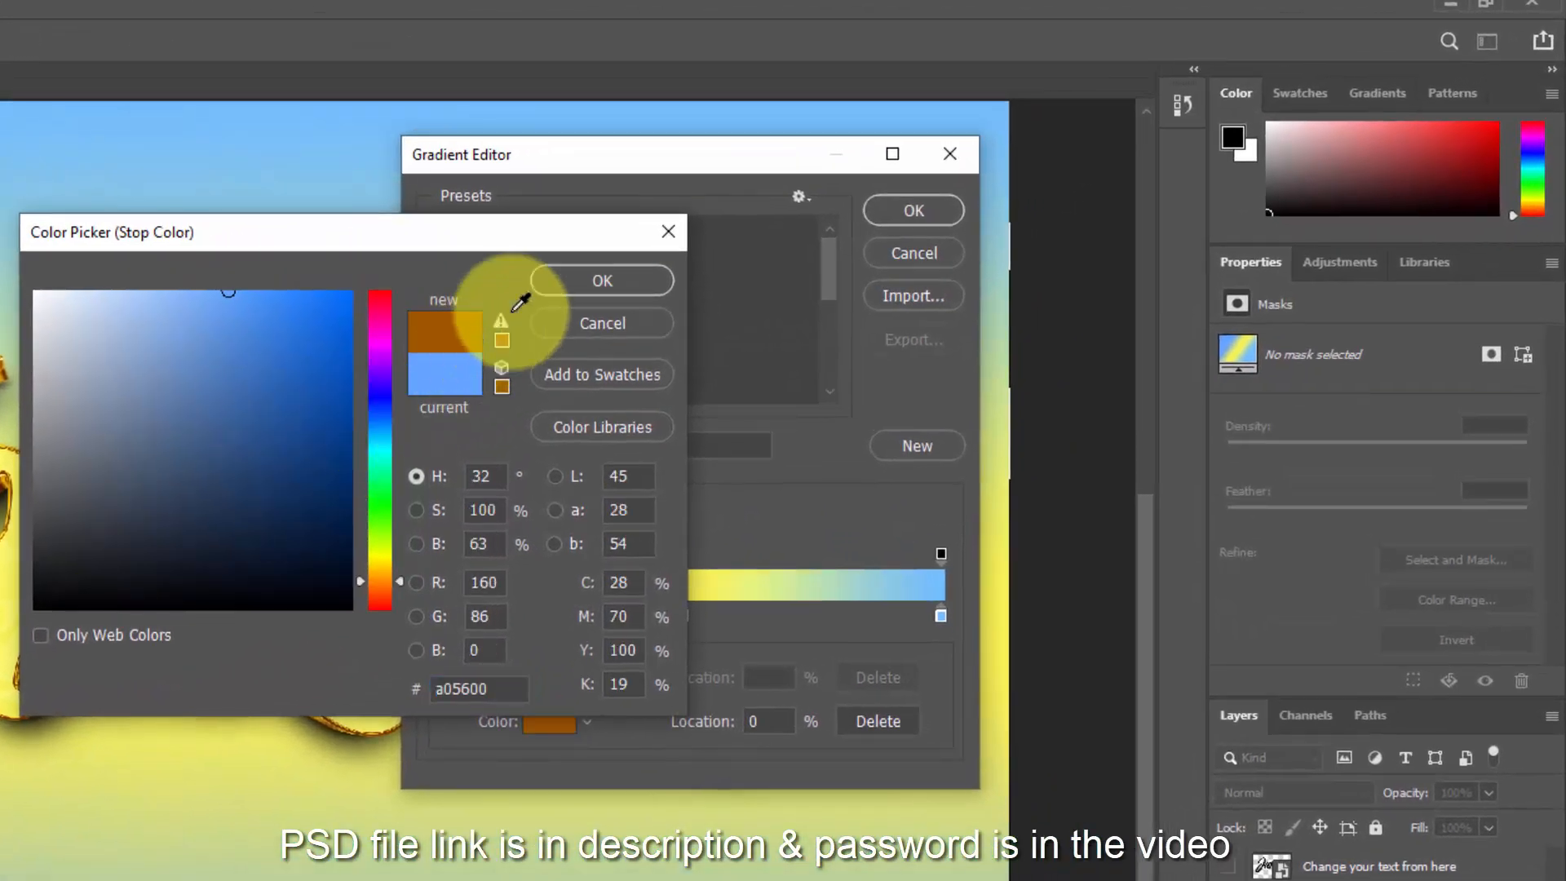
{"action": "left_click", "coordinate": [614, 272]}
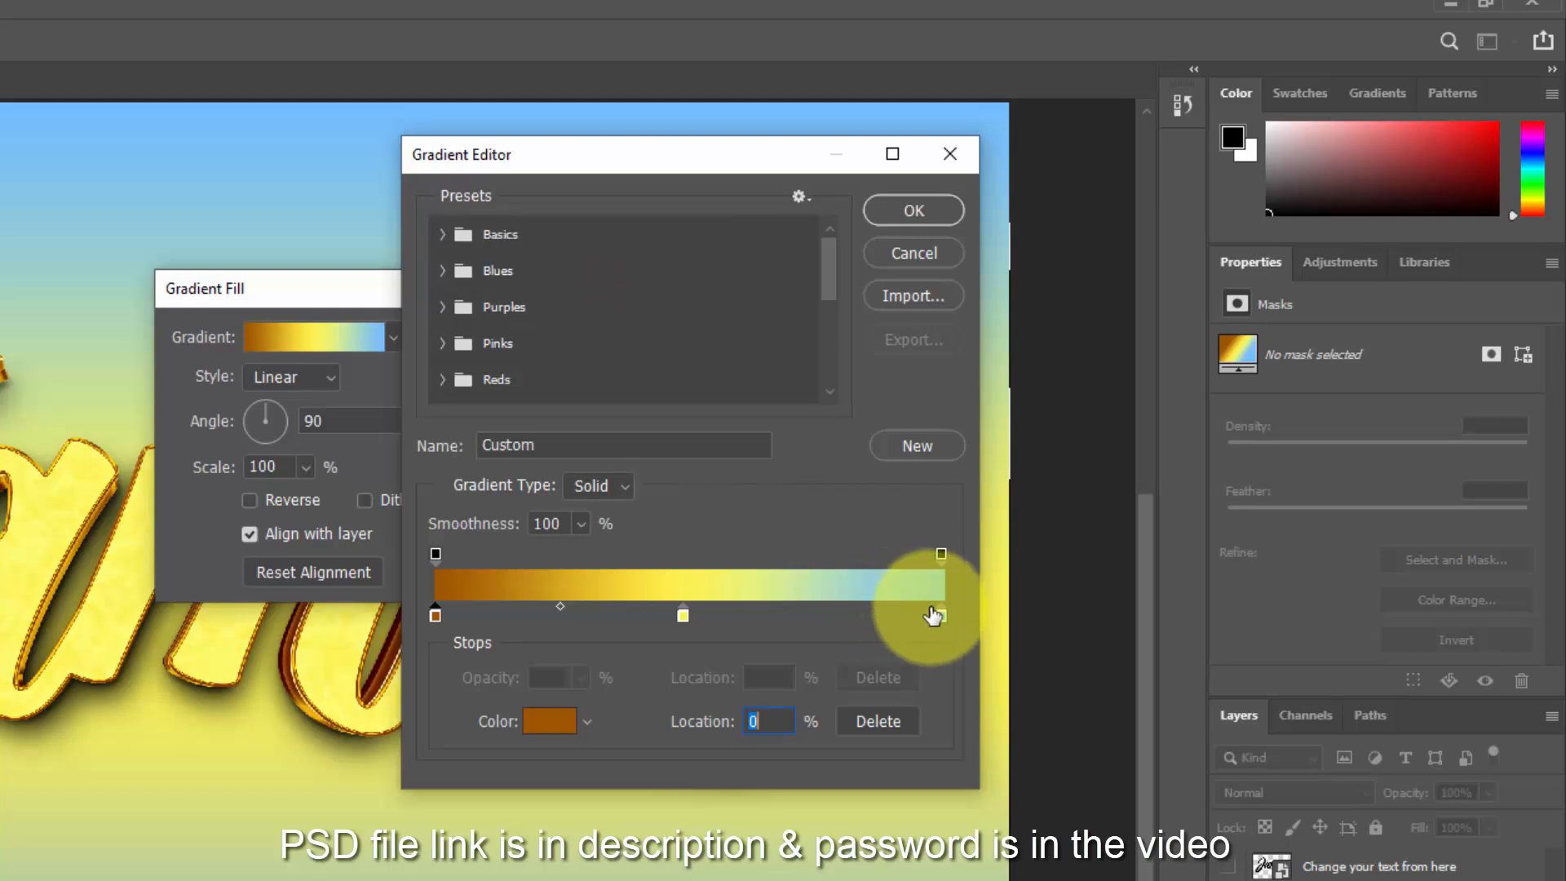
{"action": "left_click", "coordinate": [940, 616]}
{"action": "left_click", "coordinate": [562, 721]}
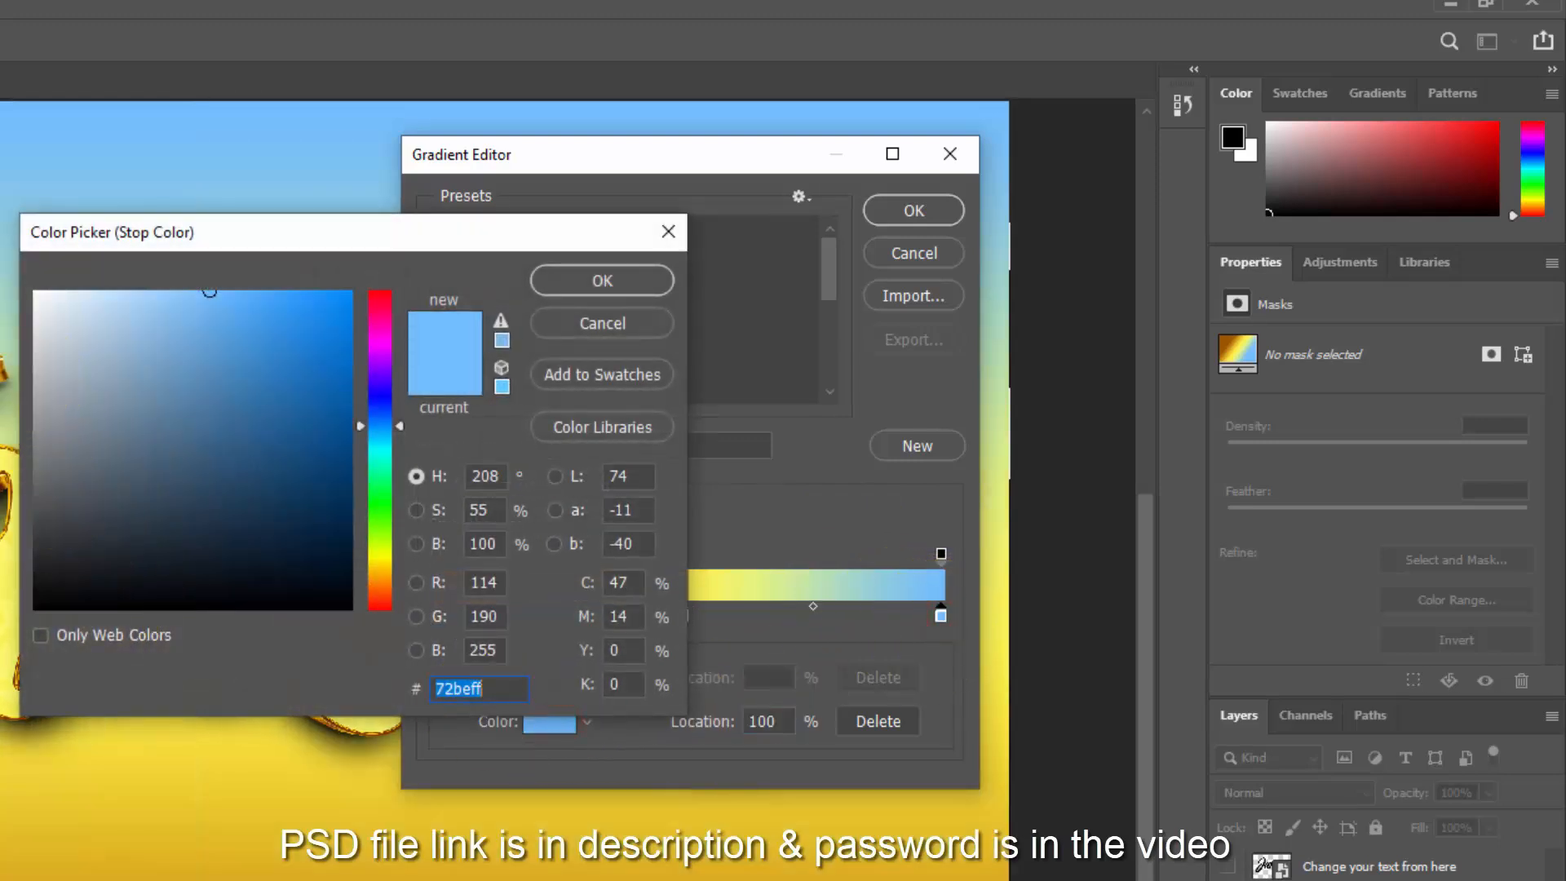
{"action": "left_click", "coordinate": [2, 278]}
{"action": "left_click", "coordinate": [589, 291]}
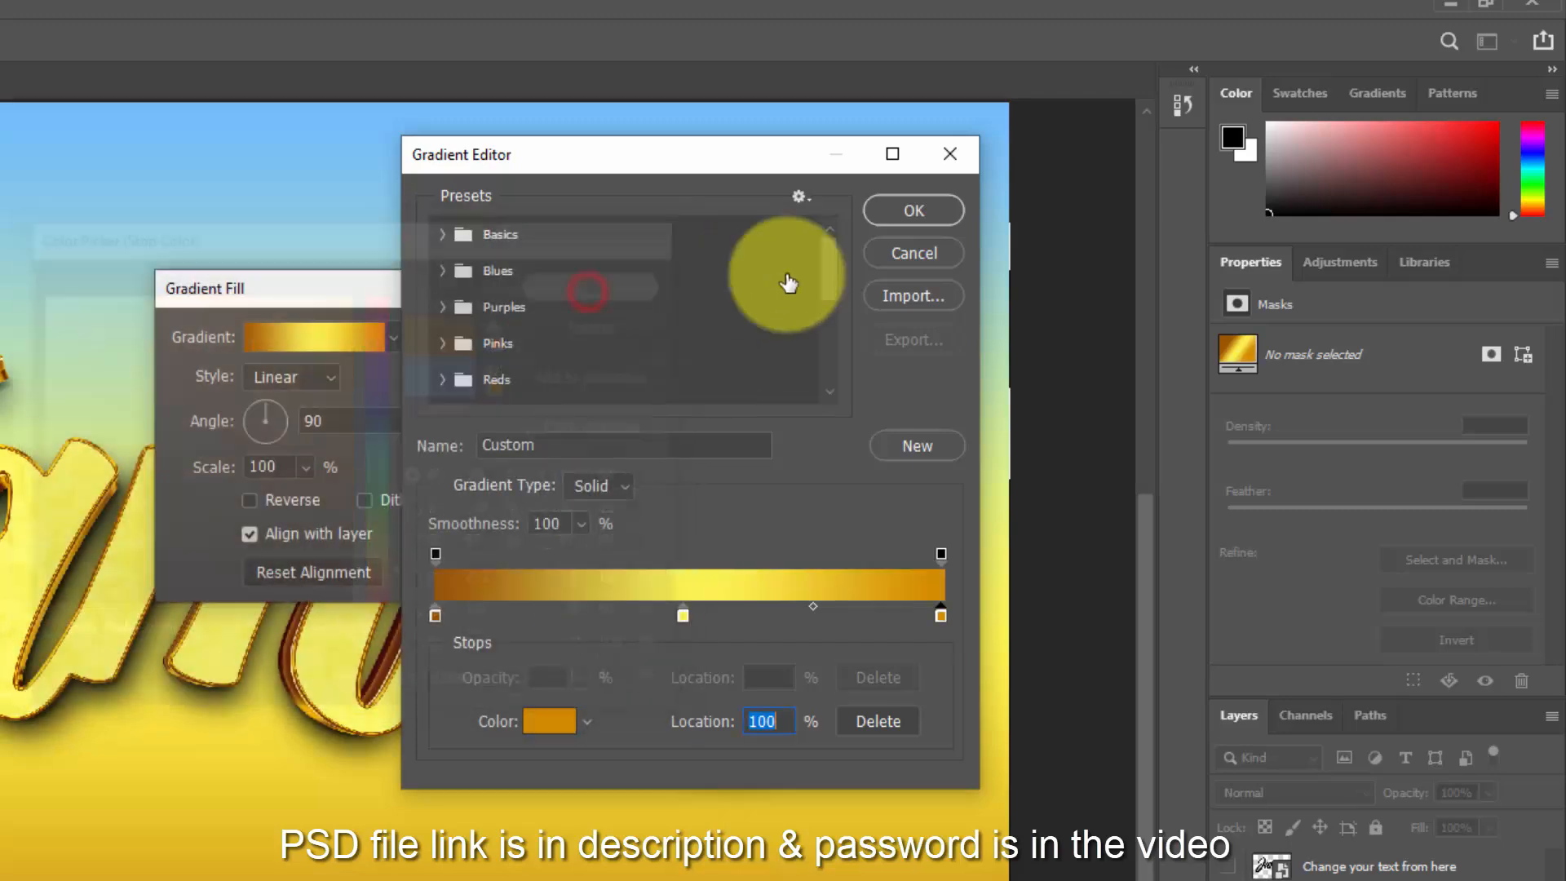
{"action": "left_click", "coordinate": [912, 210]}
- Set the gradient fill to the Radial style at 177% scale and apply it
{"action": "left_click_drag", "start_coordinate": [308, 280], "coordinate": [693, 271]}
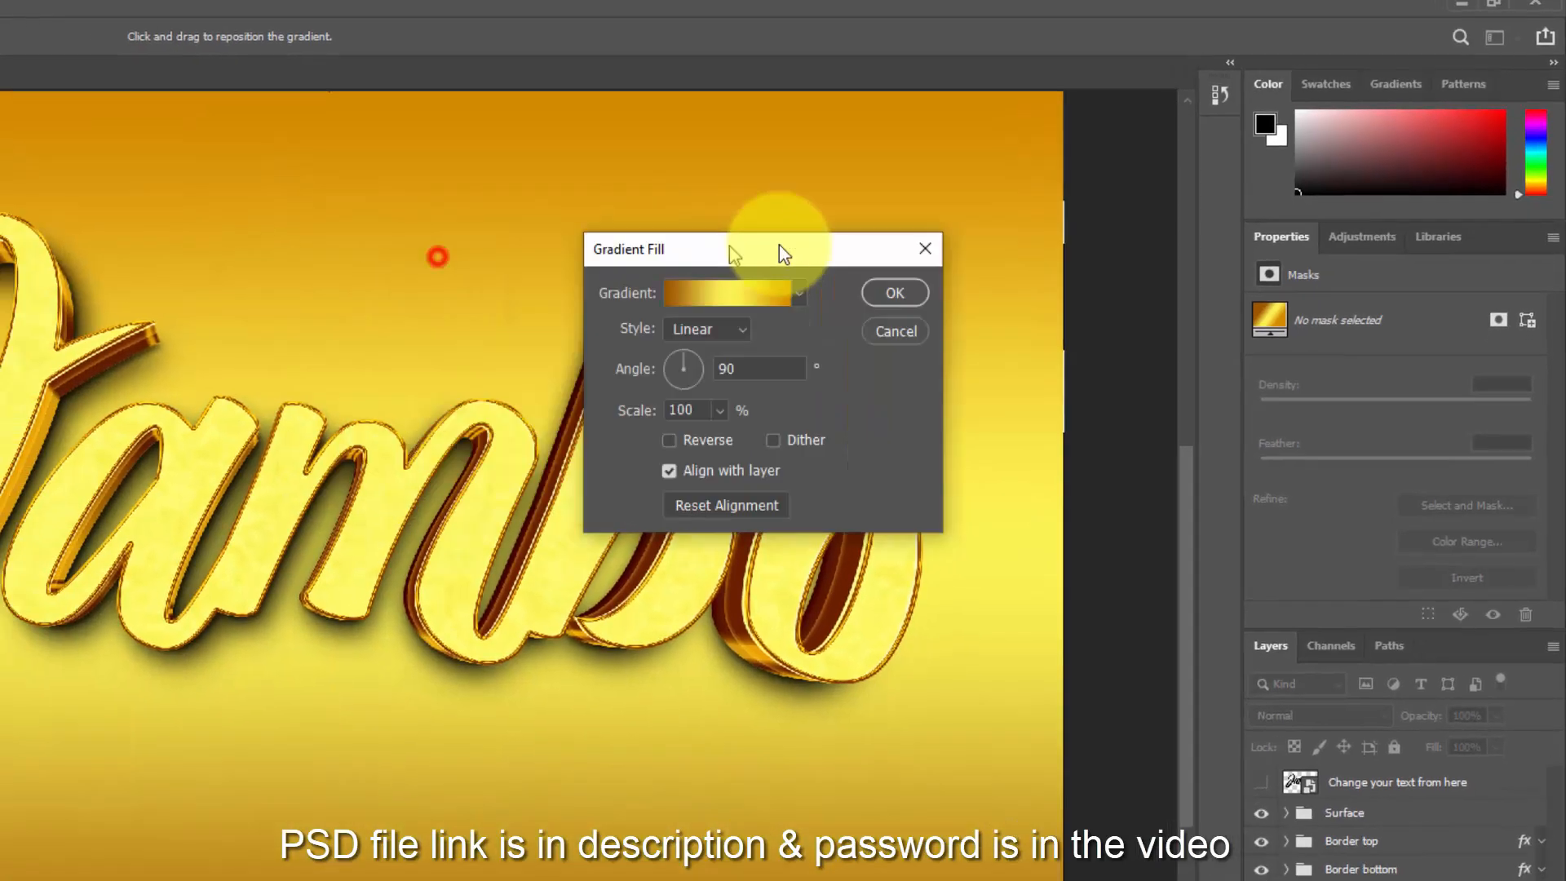
{"action": "left_click_drag", "start_coordinate": [780, 245], "coordinate": [981, 240]}
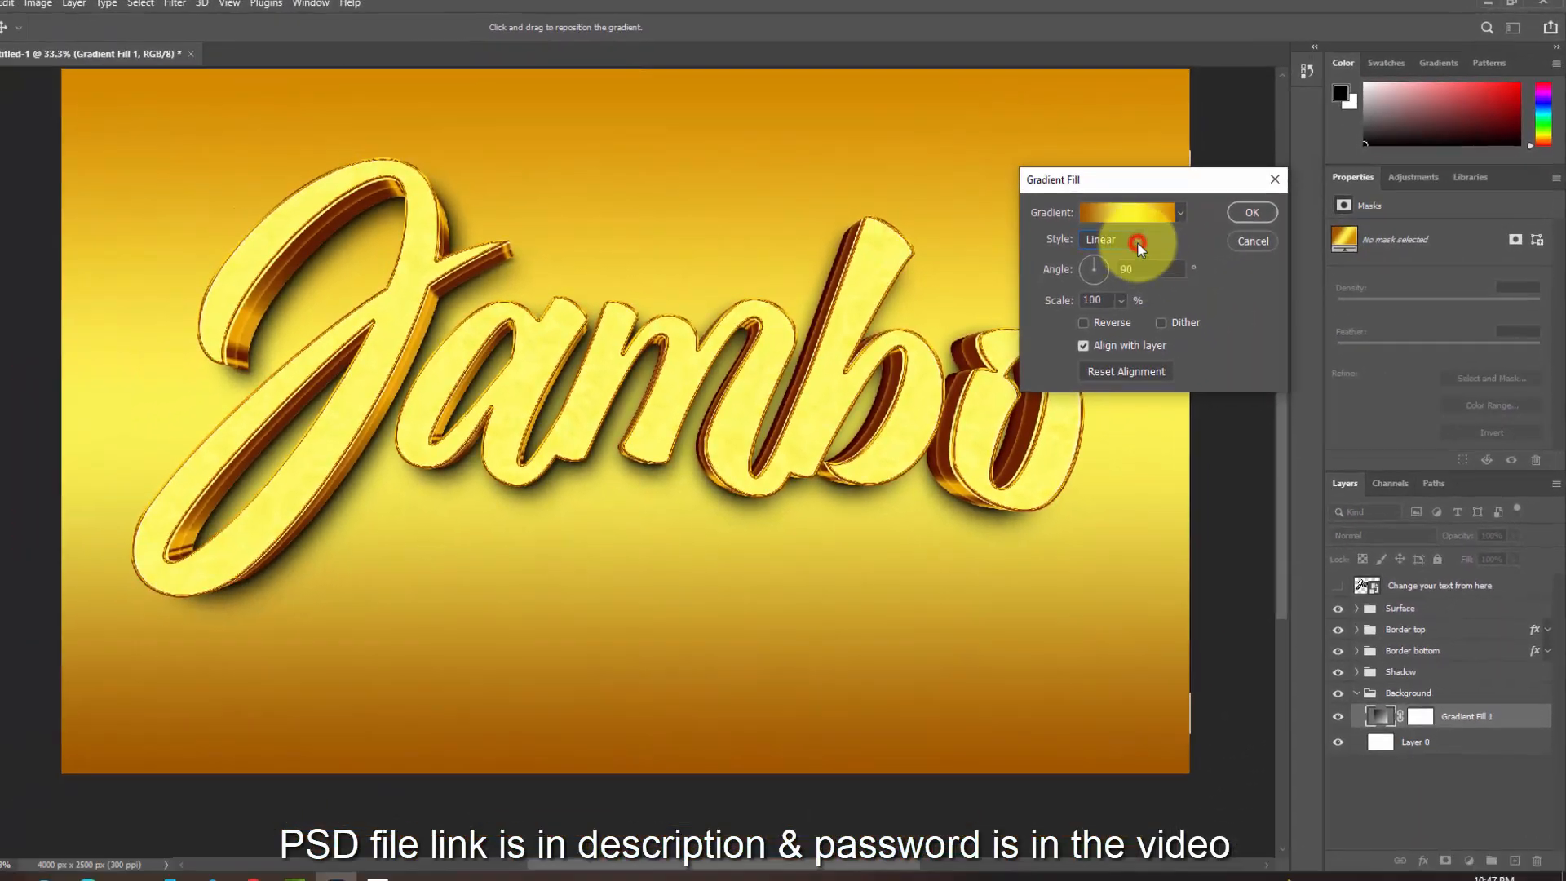
{"action": "left_click", "coordinate": [1137, 241]}
{"action": "left_click", "coordinate": [1125, 269]}
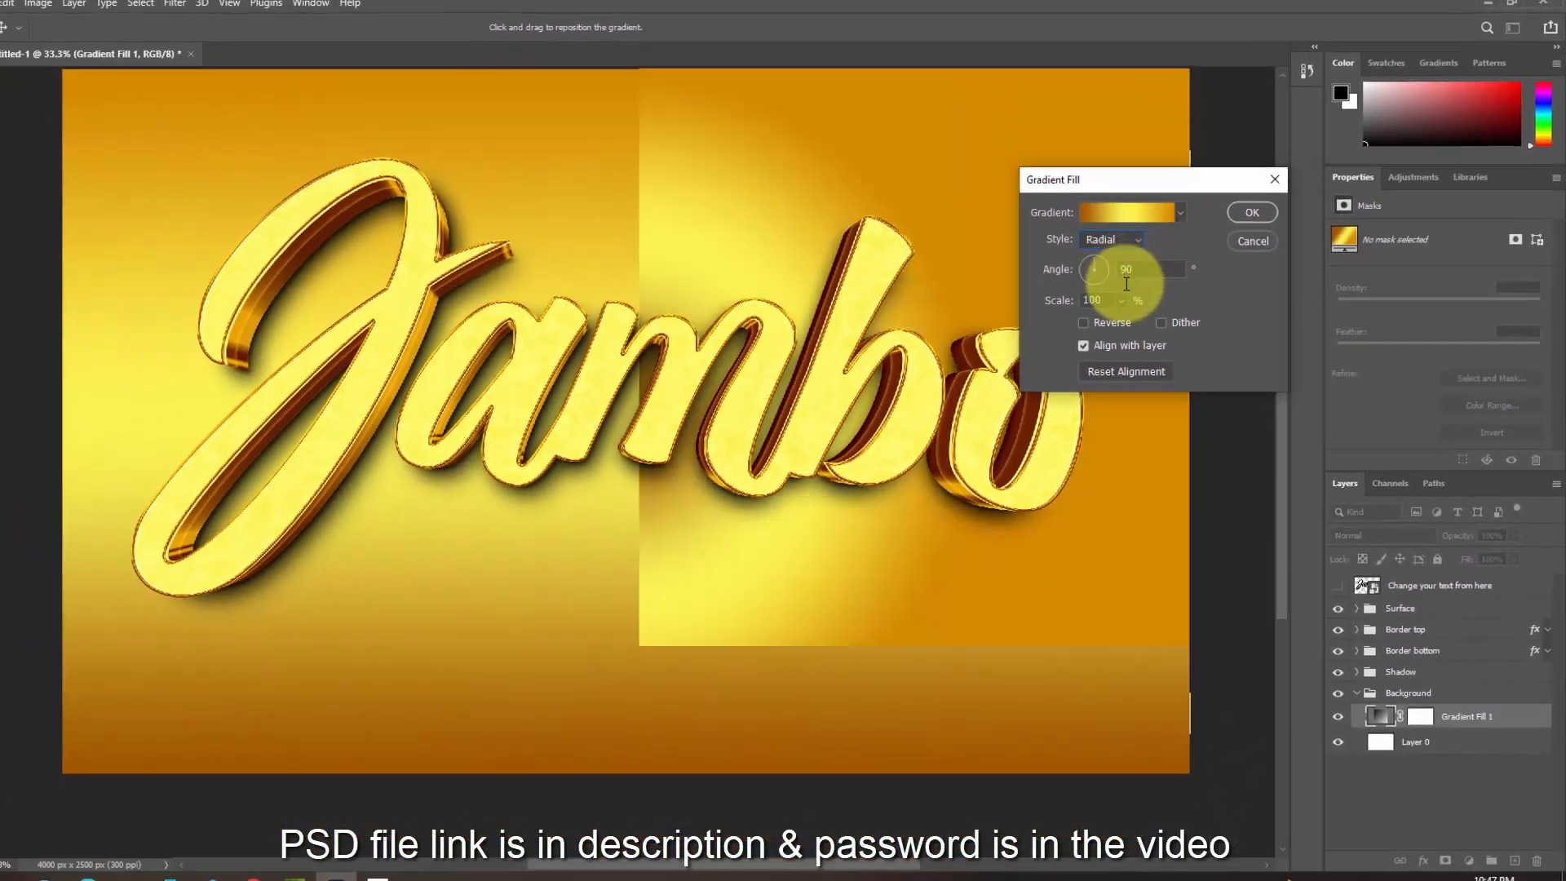
{"action": "left_click", "coordinate": [1127, 302]}
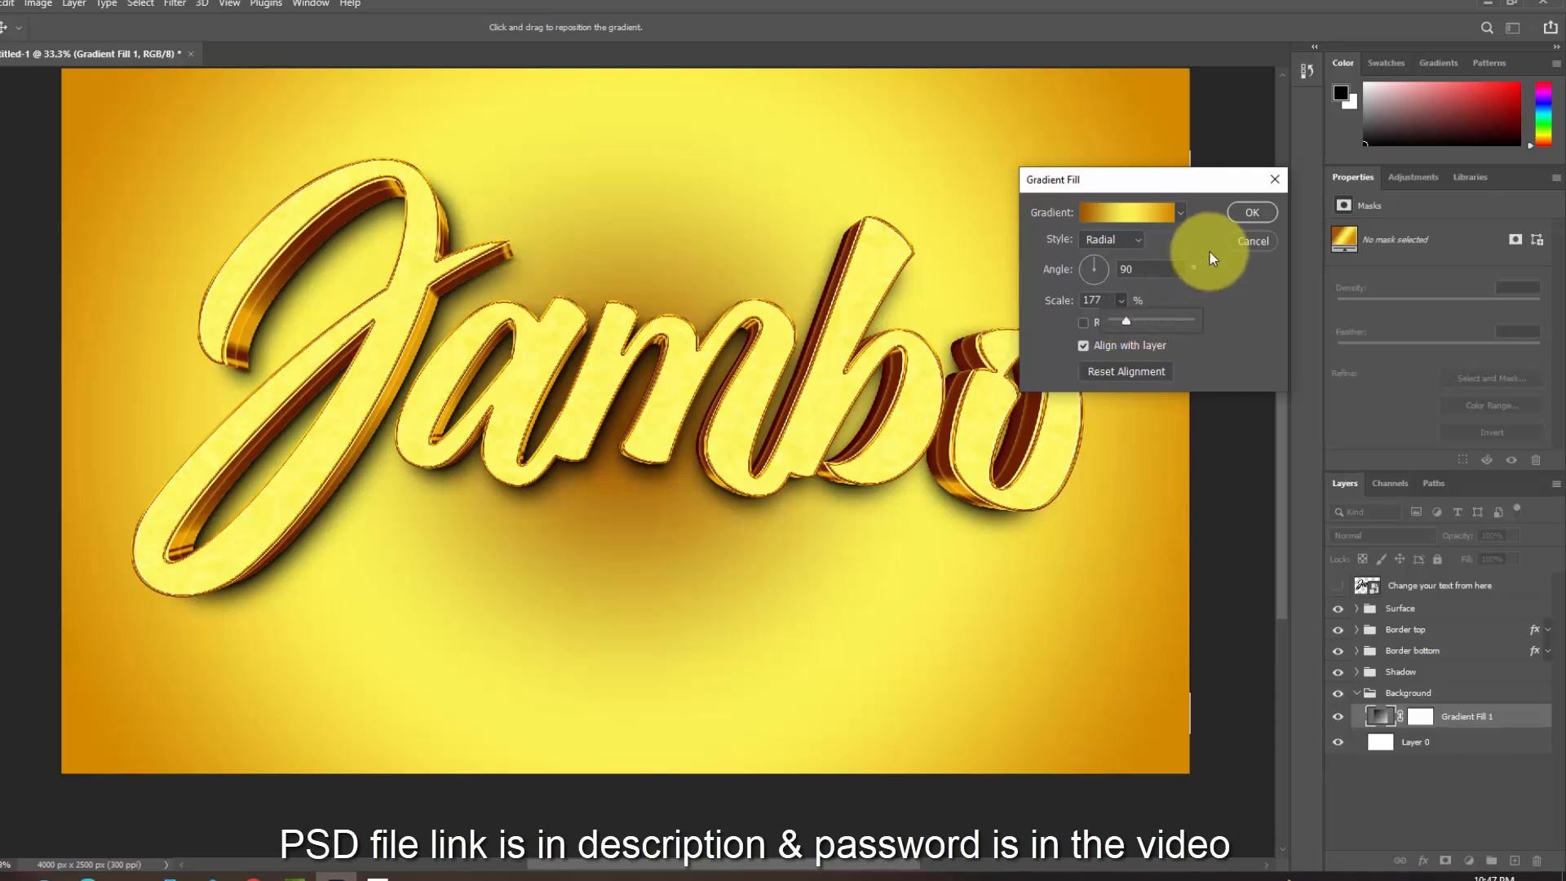
{"action": "left_click", "coordinate": [1240, 217]}
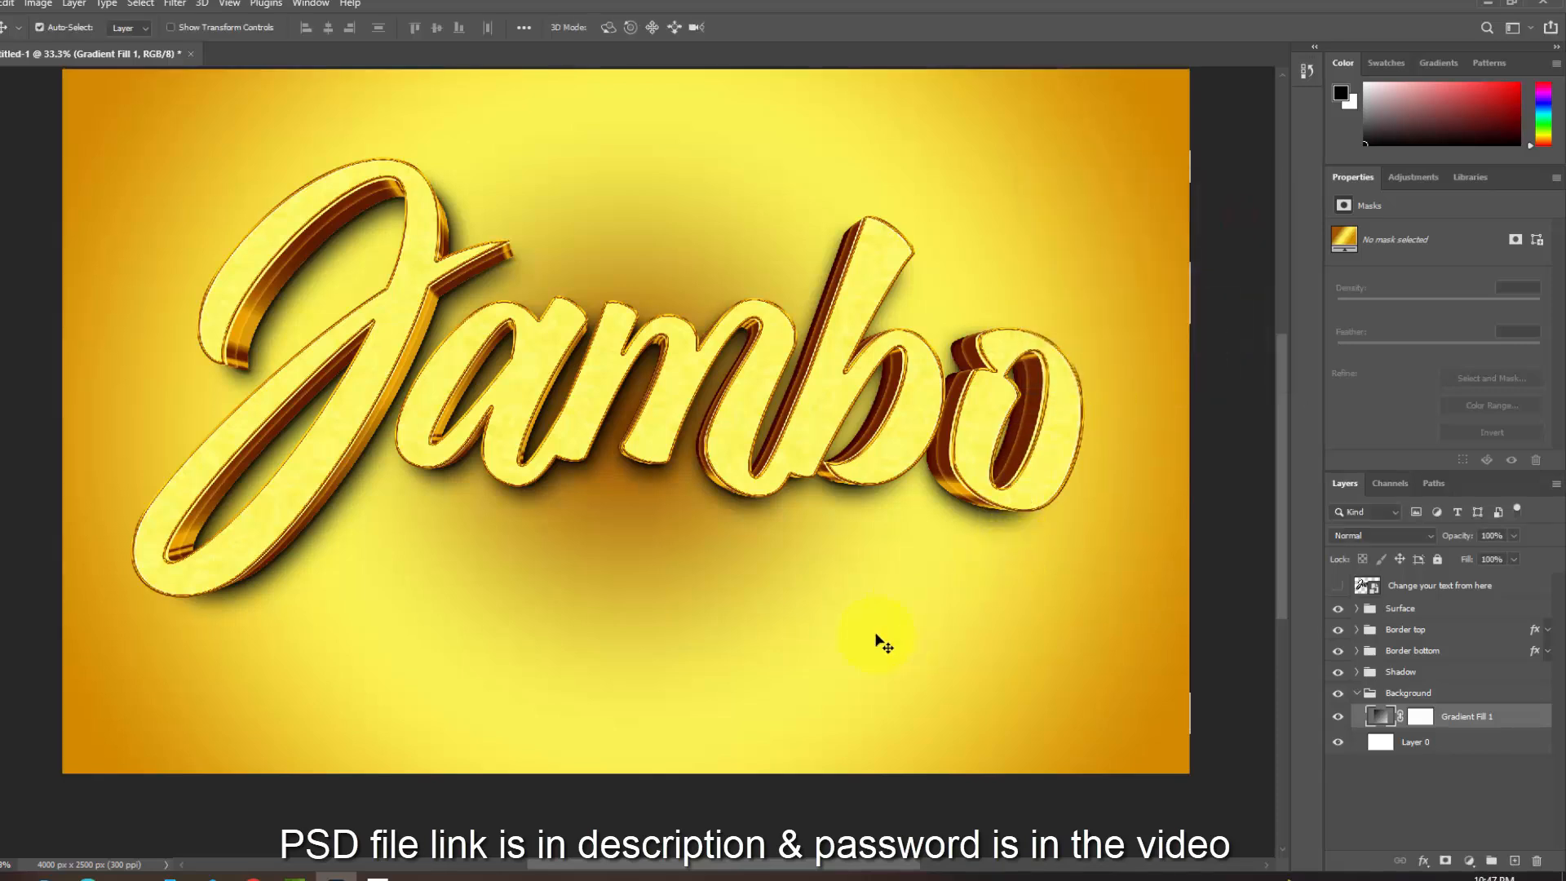
- Collapse the Background group and add a Hue/Saturation adjustment layer directly above it
{"action": "scroll", "coordinate": [798, 506], "scroll_direction": "up", "scroll_amount": 2}
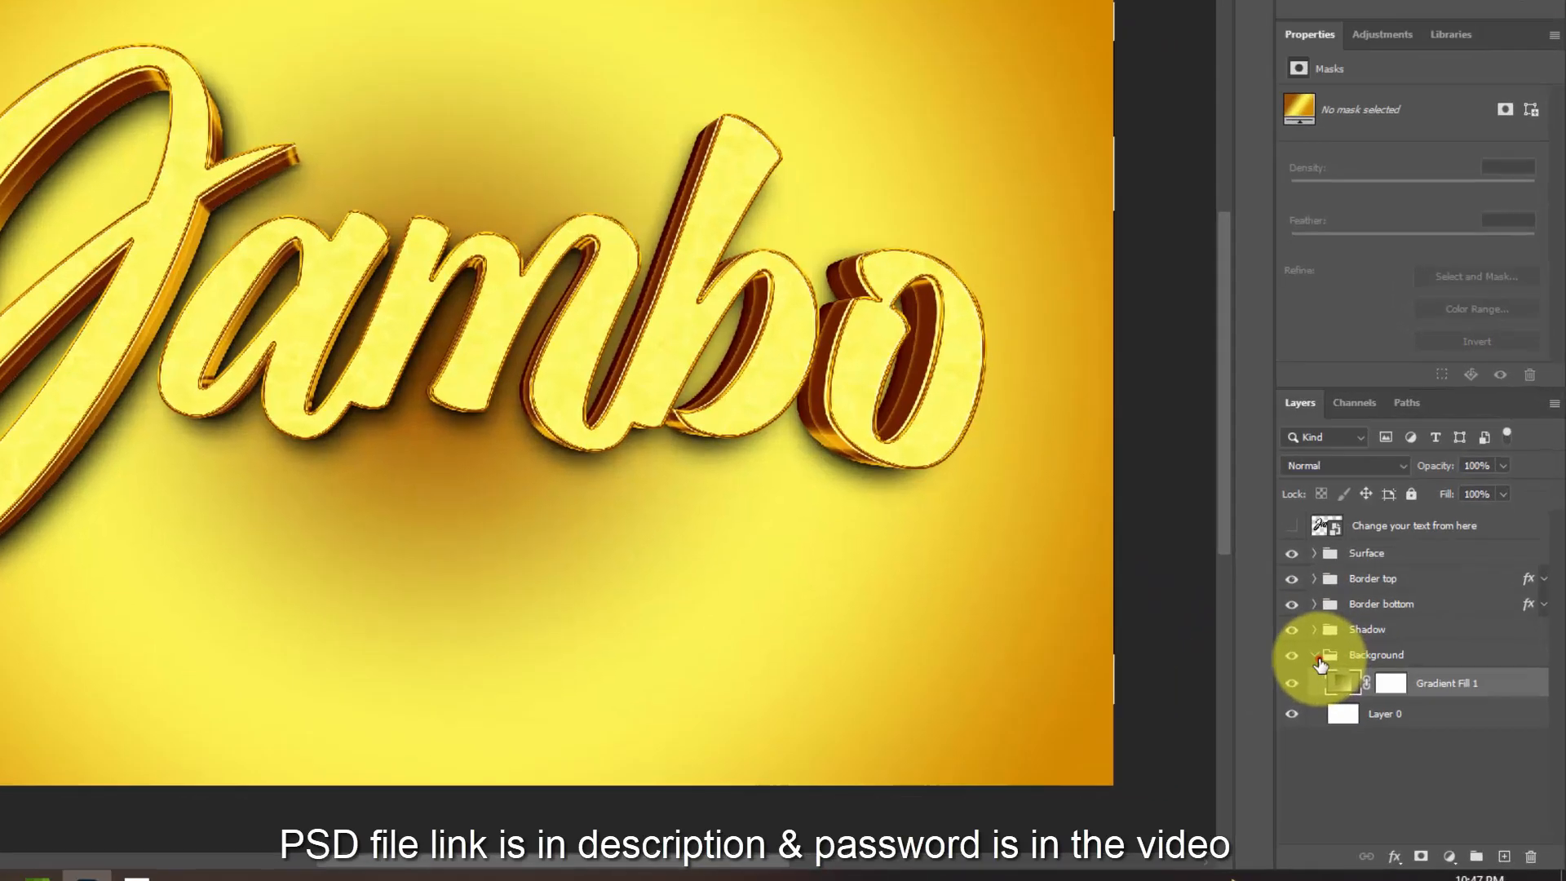
{"action": "left_click", "coordinate": [1357, 693]}
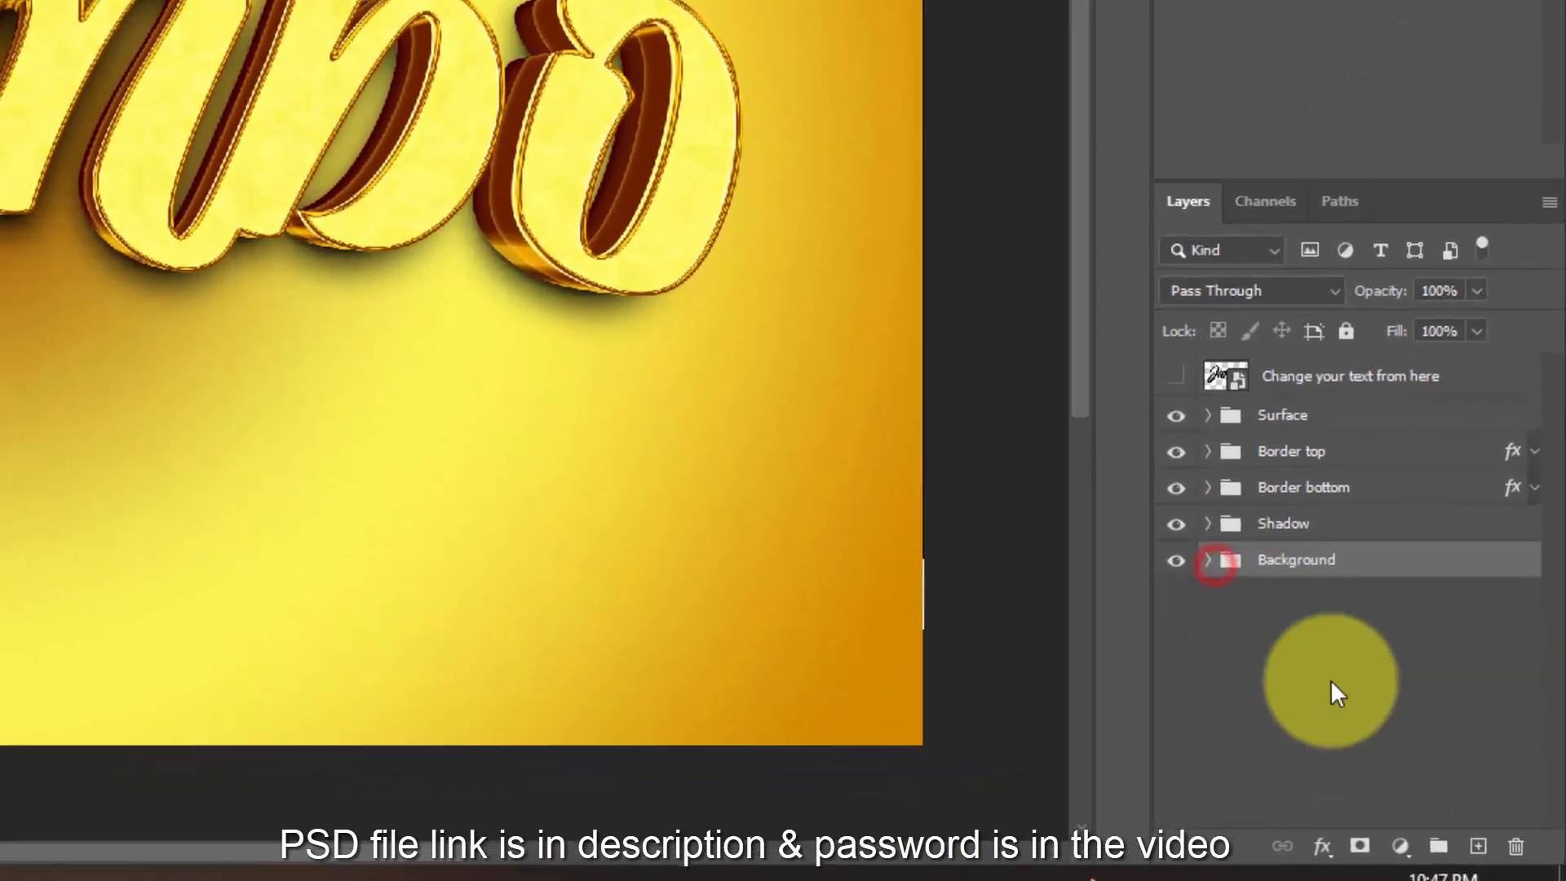
{"action": "left_click", "coordinate": [1372, 842]}
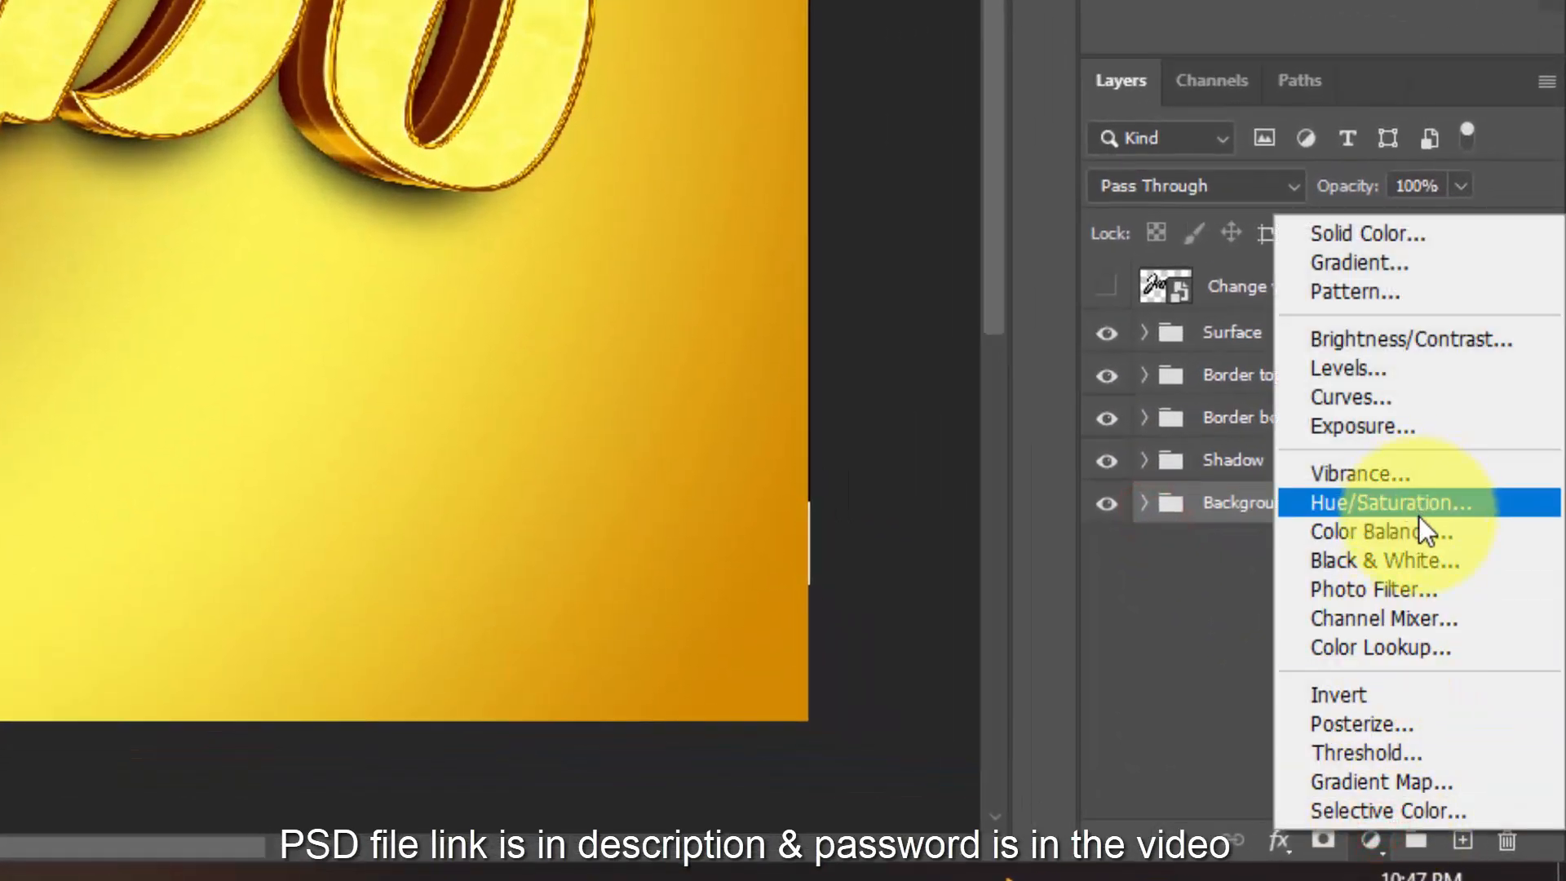
{"action": "left_click", "coordinate": [1421, 505]}
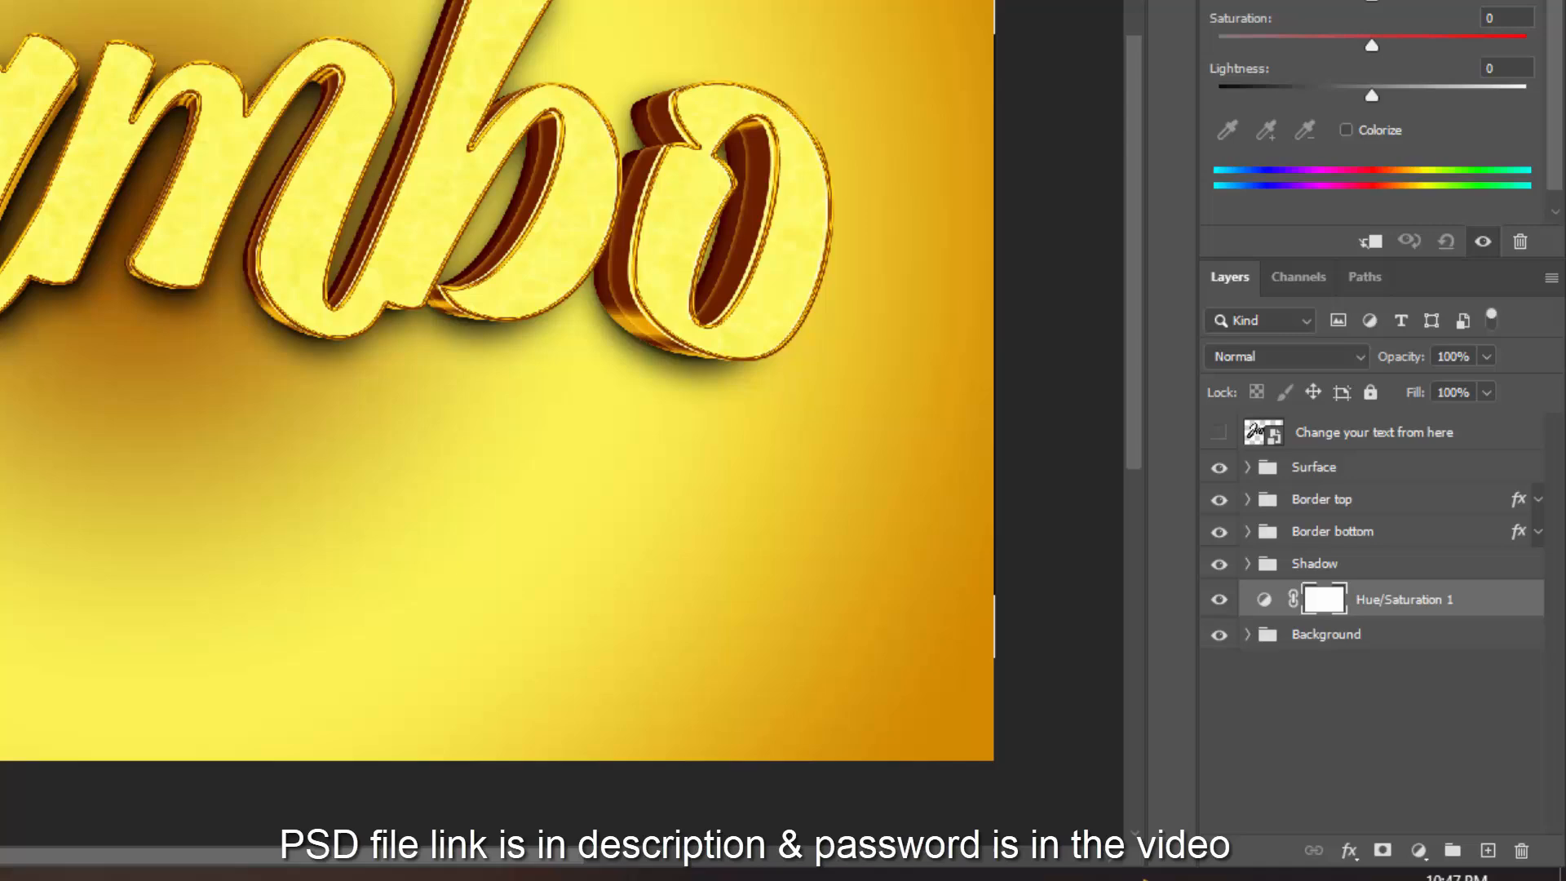
- Shift the adjustment's hue to -135 and move the Hue/Saturation layer above the Surface group
{"action": "left_click_drag", "start_coordinate": [1377, 2], "coordinate": [1365, 0]}
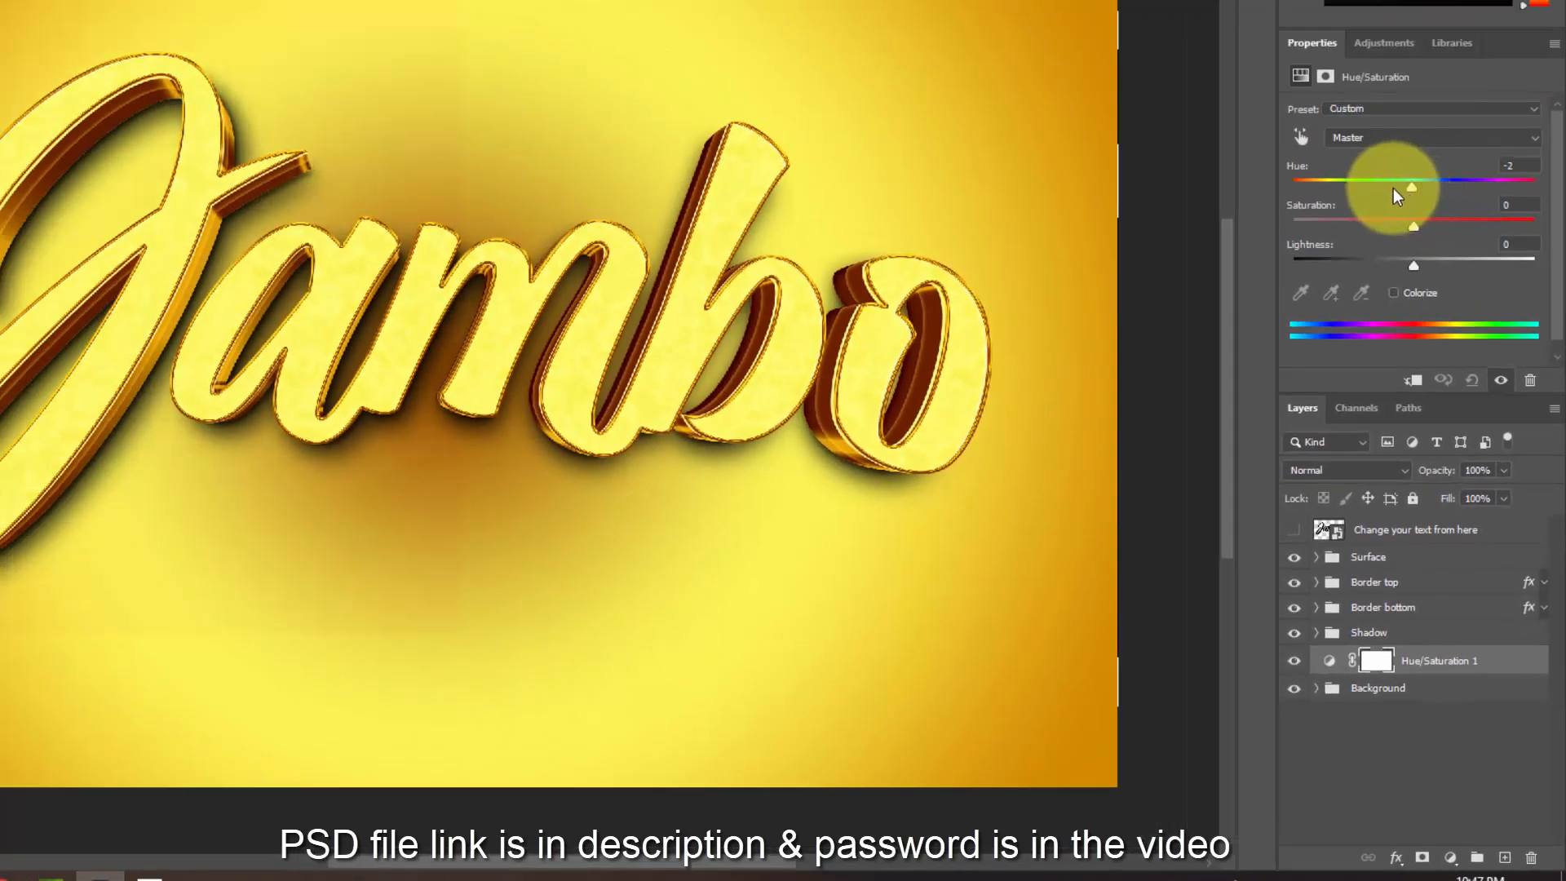
{"action": "mouse_move", "coordinate": [1393, 189]}
{"action": "left_mouse_down"}
{"action": "mouse_move", "coordinate": [1284, 184]}
{"action": "mouse_move", "coordinate": [1398, 188]}
{"action": "left_mouse_up"}
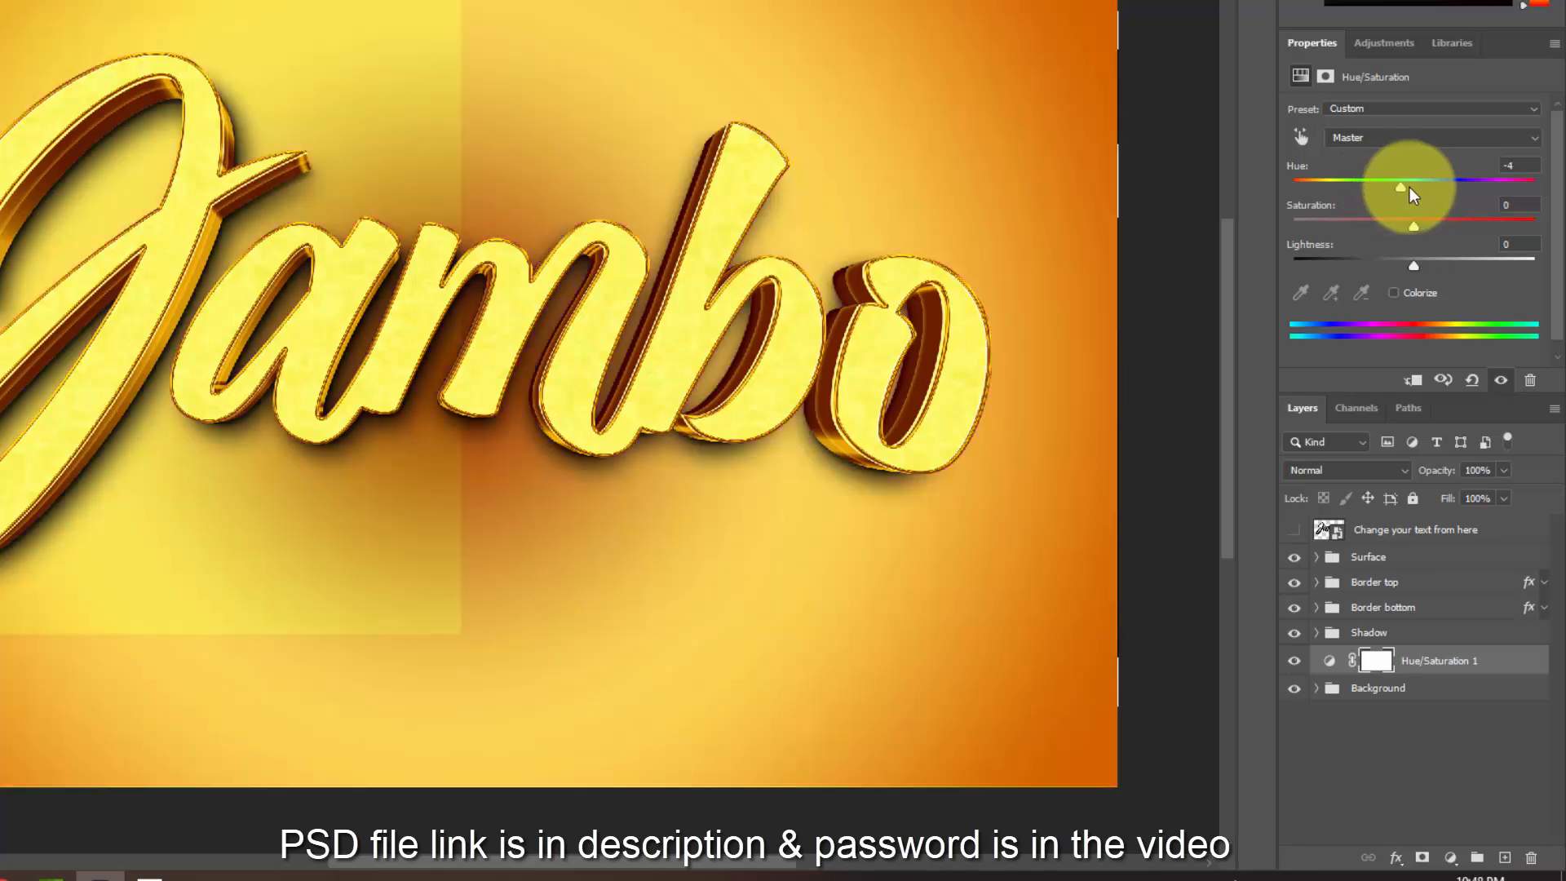
{"action": "left_click_drag", "start_coordinate": [1418, 188], "coordinate": [1522, 181]}
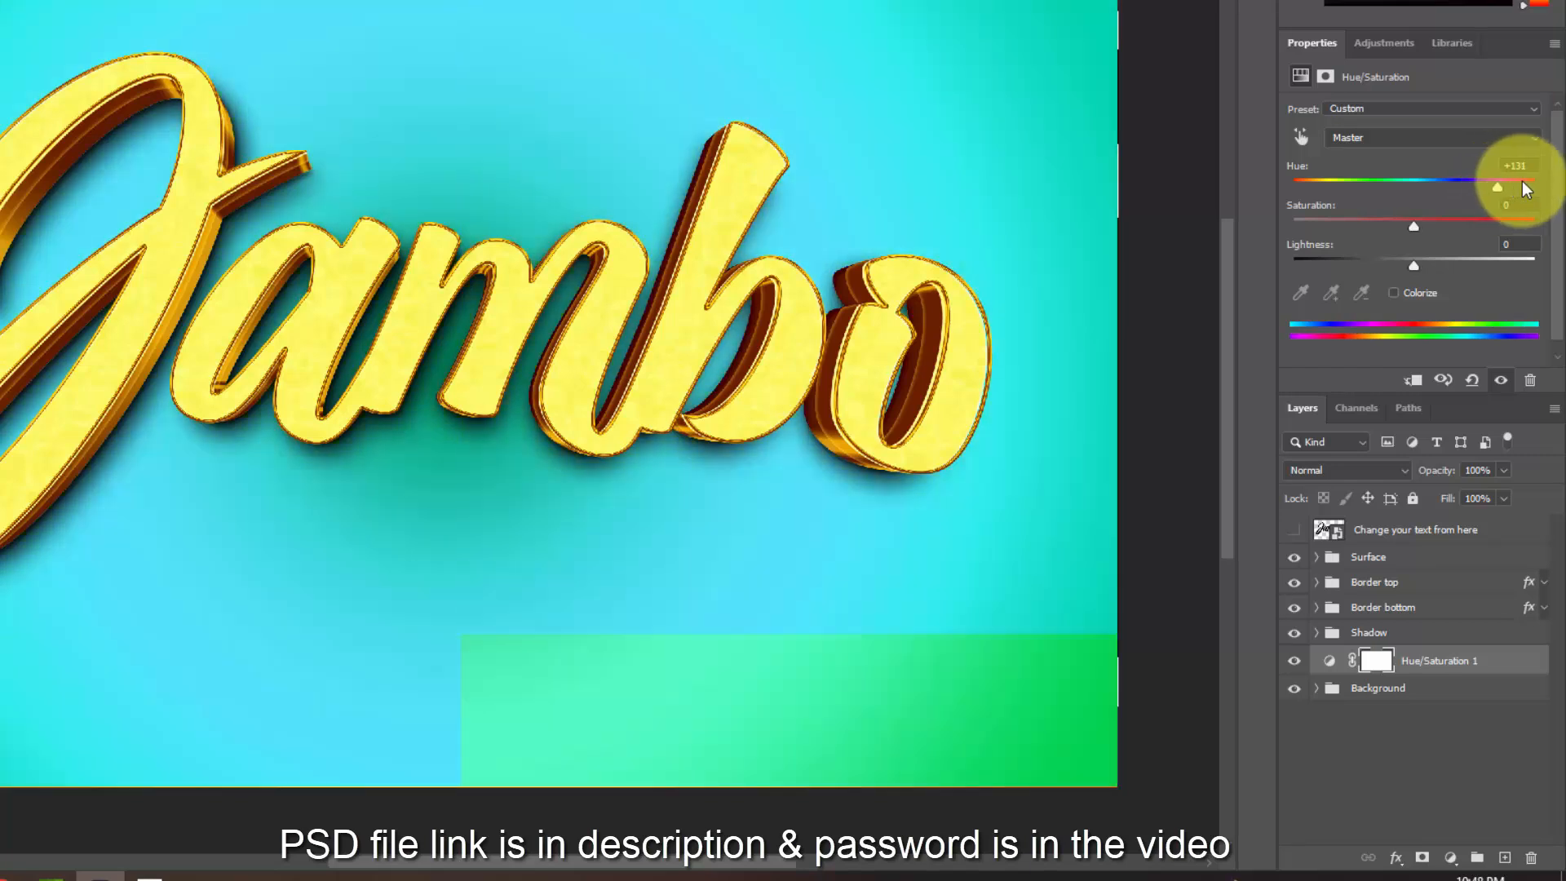
{"action": "left_click_drag", "start_coordinate": [1345, 188], "coordinate": [1315, 184]}
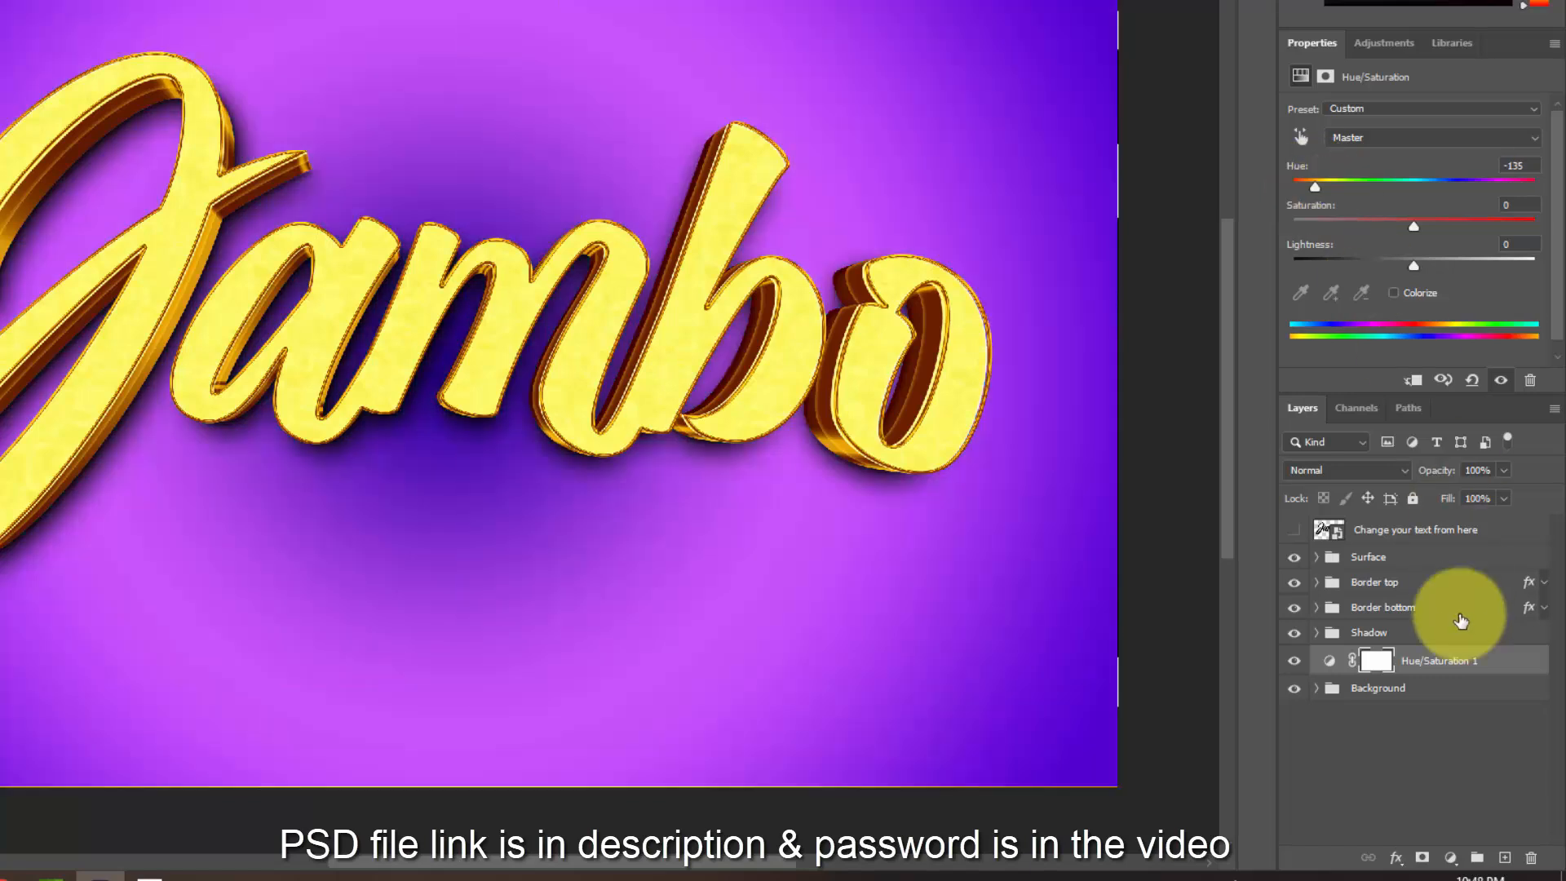
{"action": "left_click_drag", "start_coordinate": [1327, 665], "coordinate": [1460, 545]}
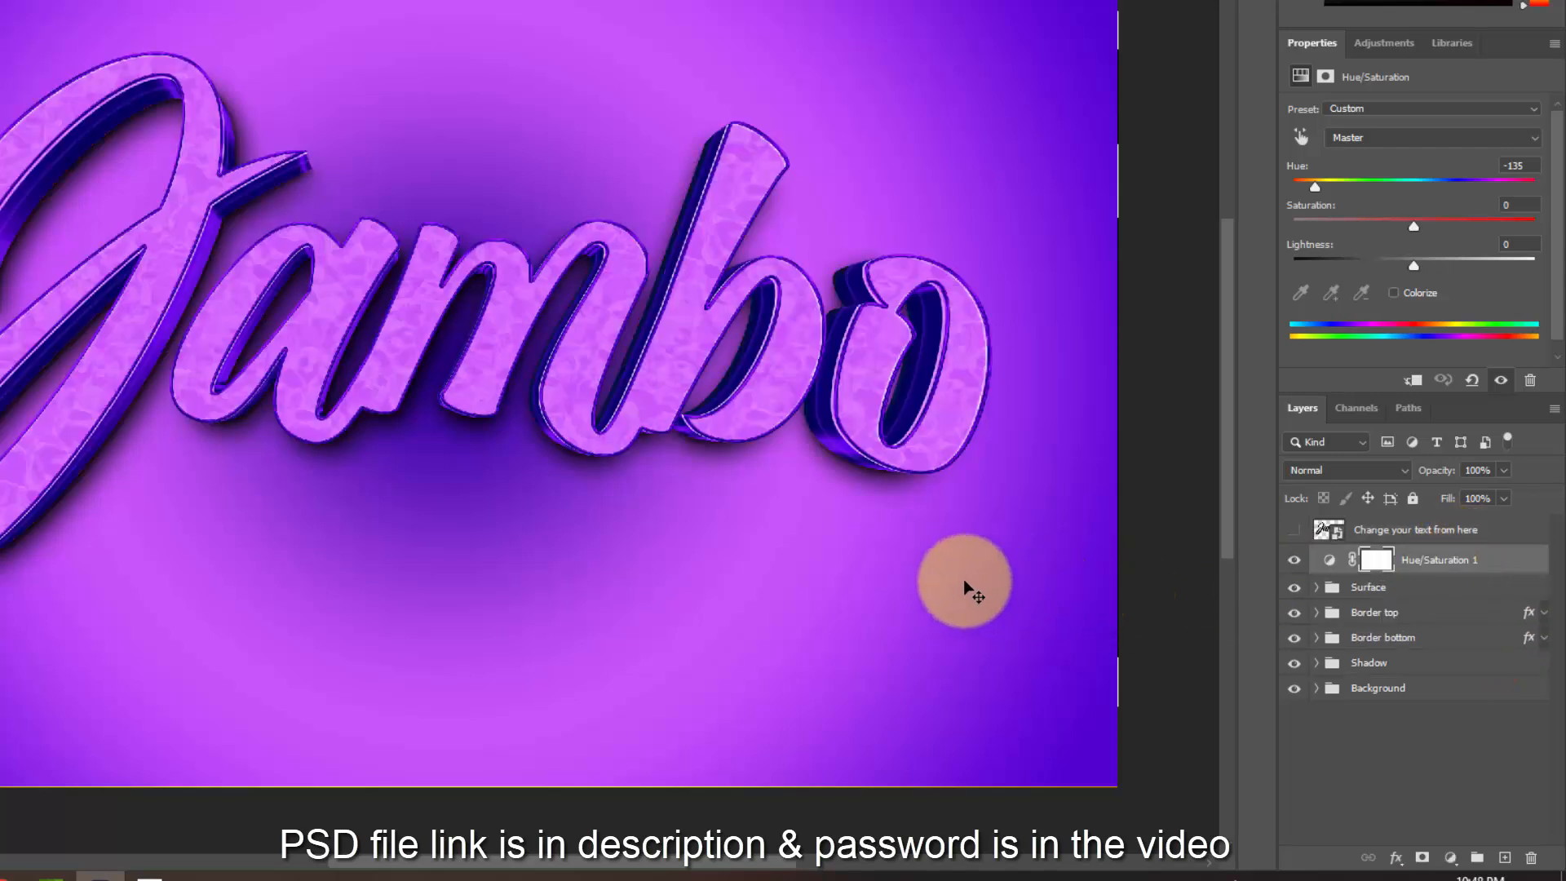